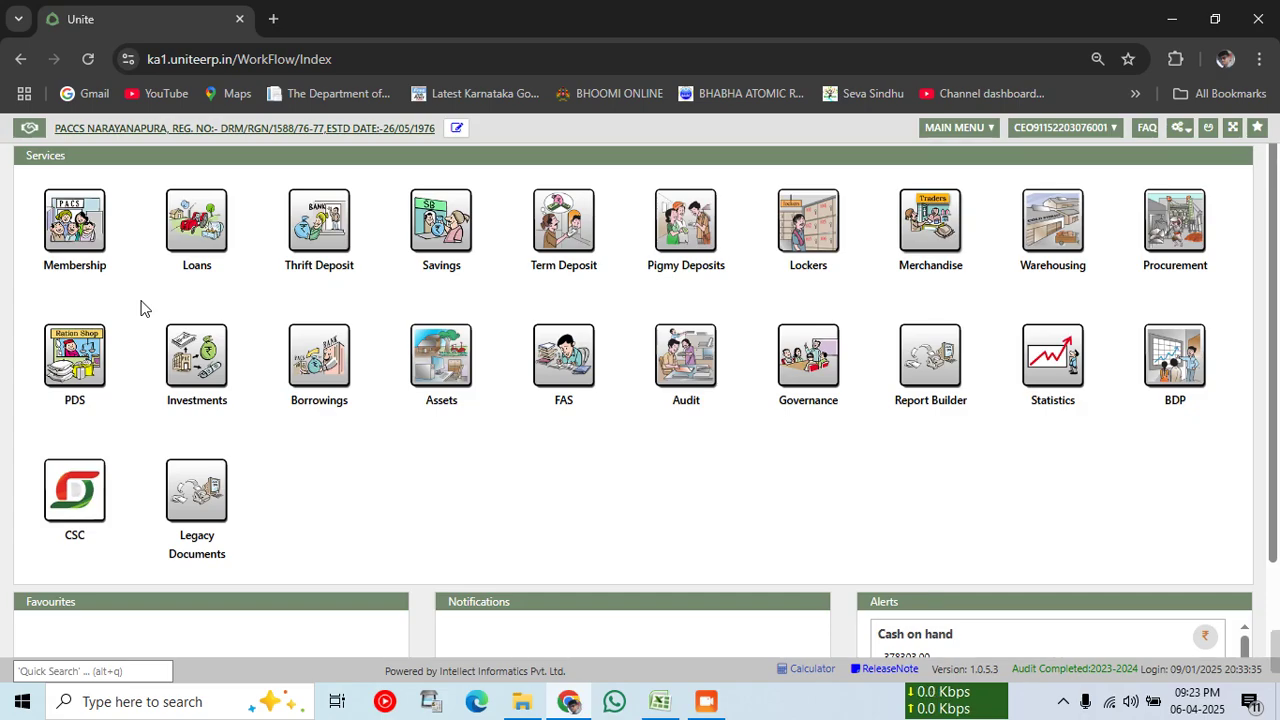
# Step: Open the Membership module from the Services page
pyautogui.click(83, 248)
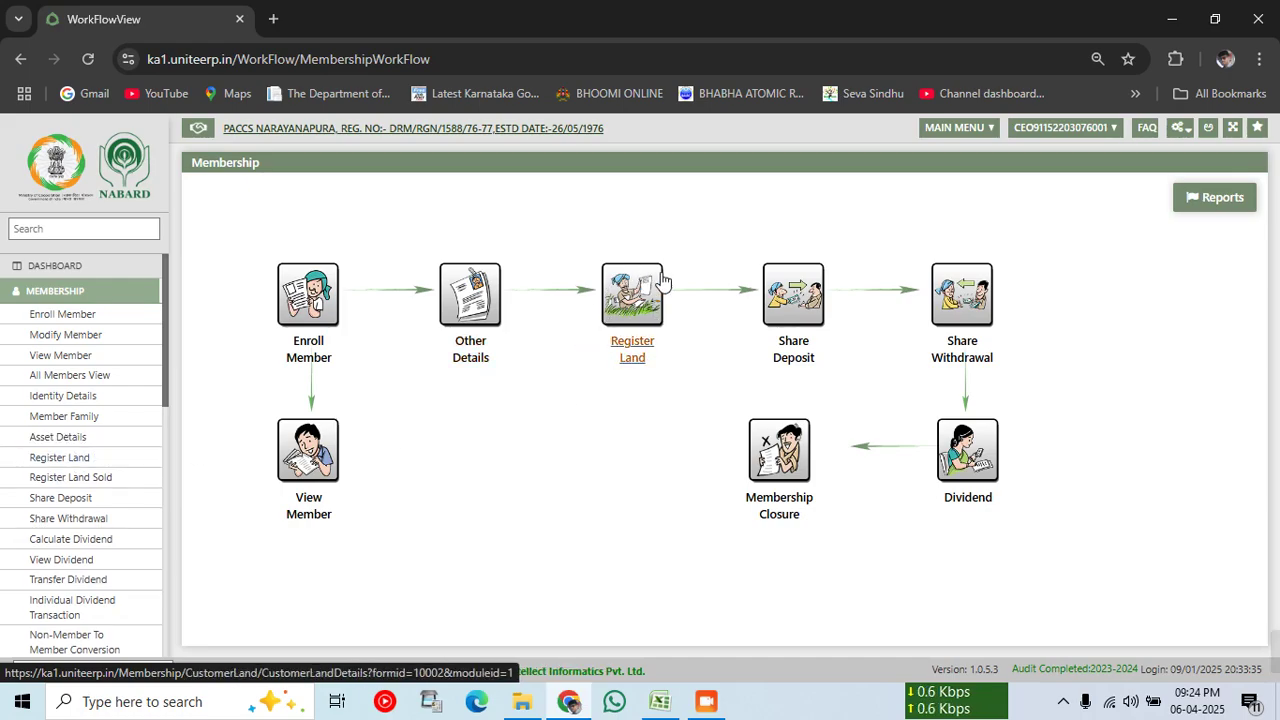
# Step: Open Register Land and enter the member's partial name in the Search Member dialog's Name filter
pyautogui.click(636, 320)
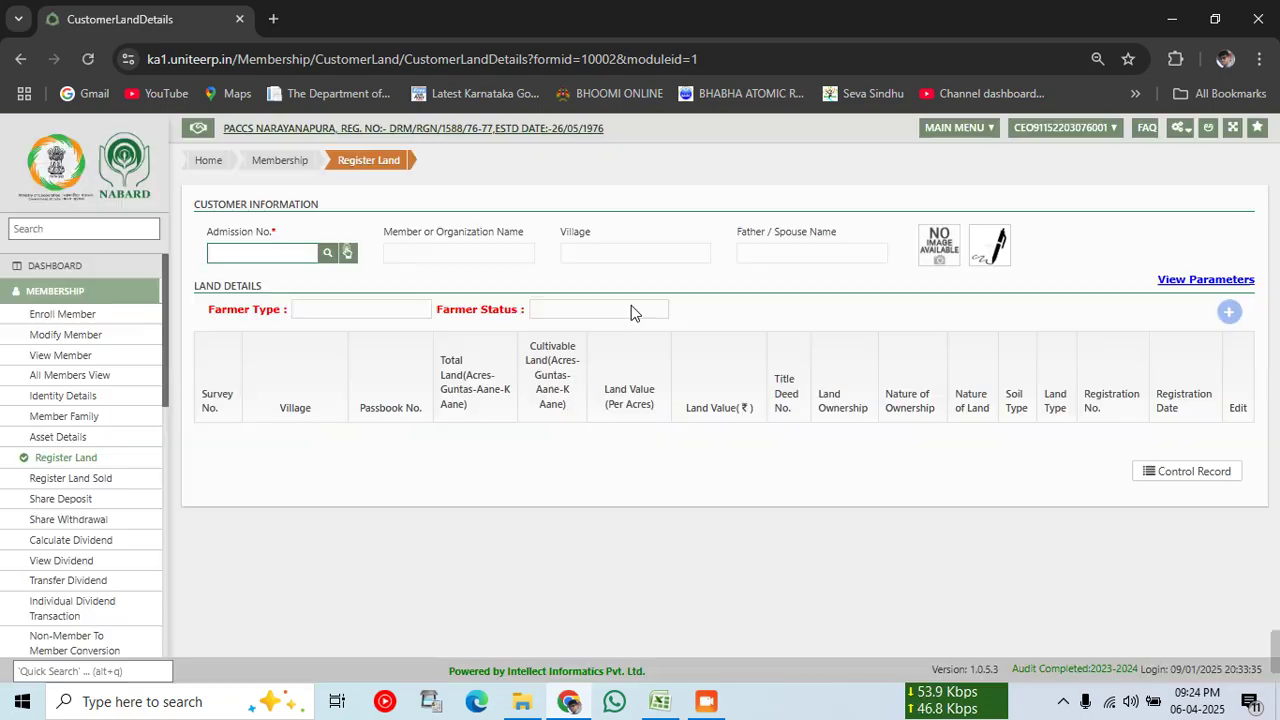
pyautogui.click(329, 259)
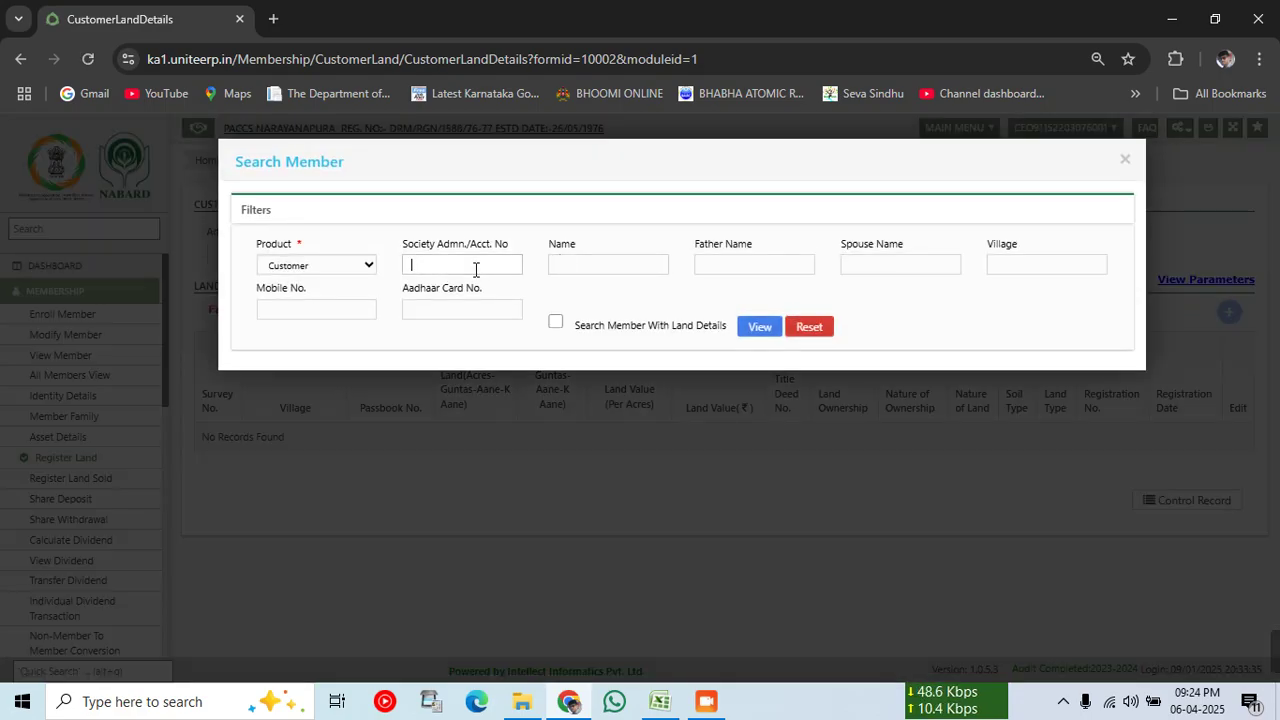
pyautogui.click(566, 265)
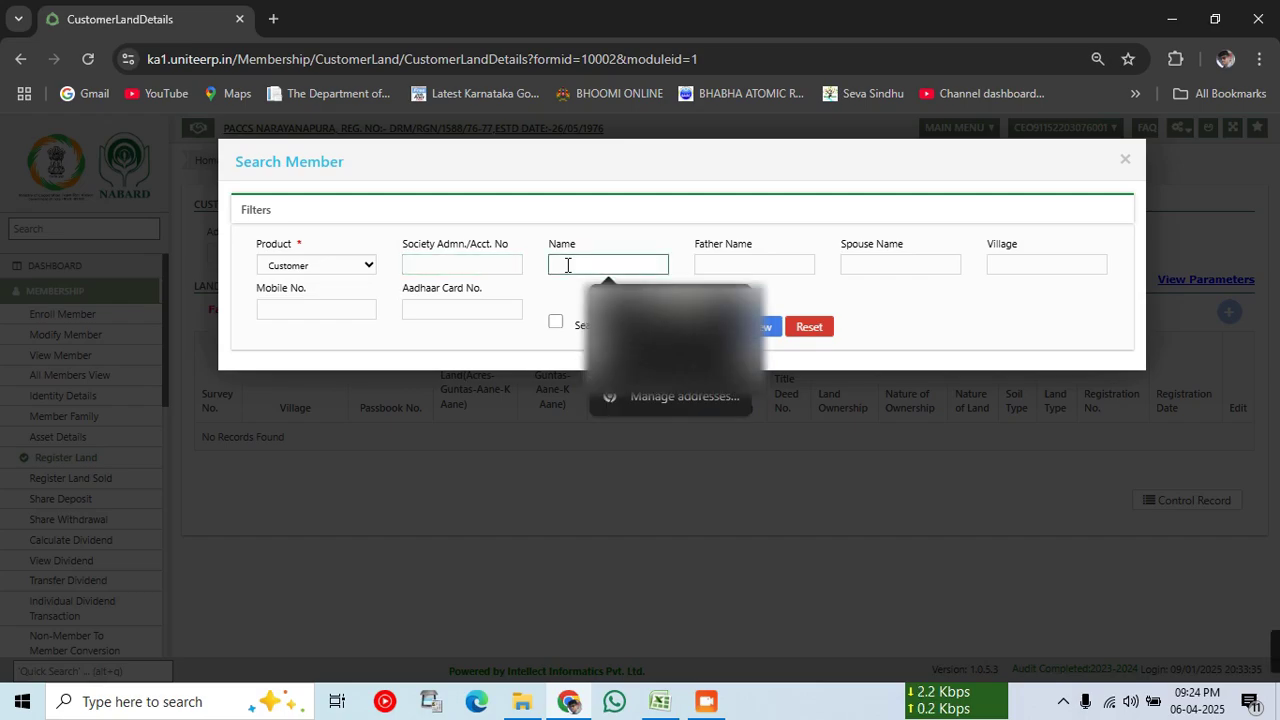
pyautogui.write('ash')
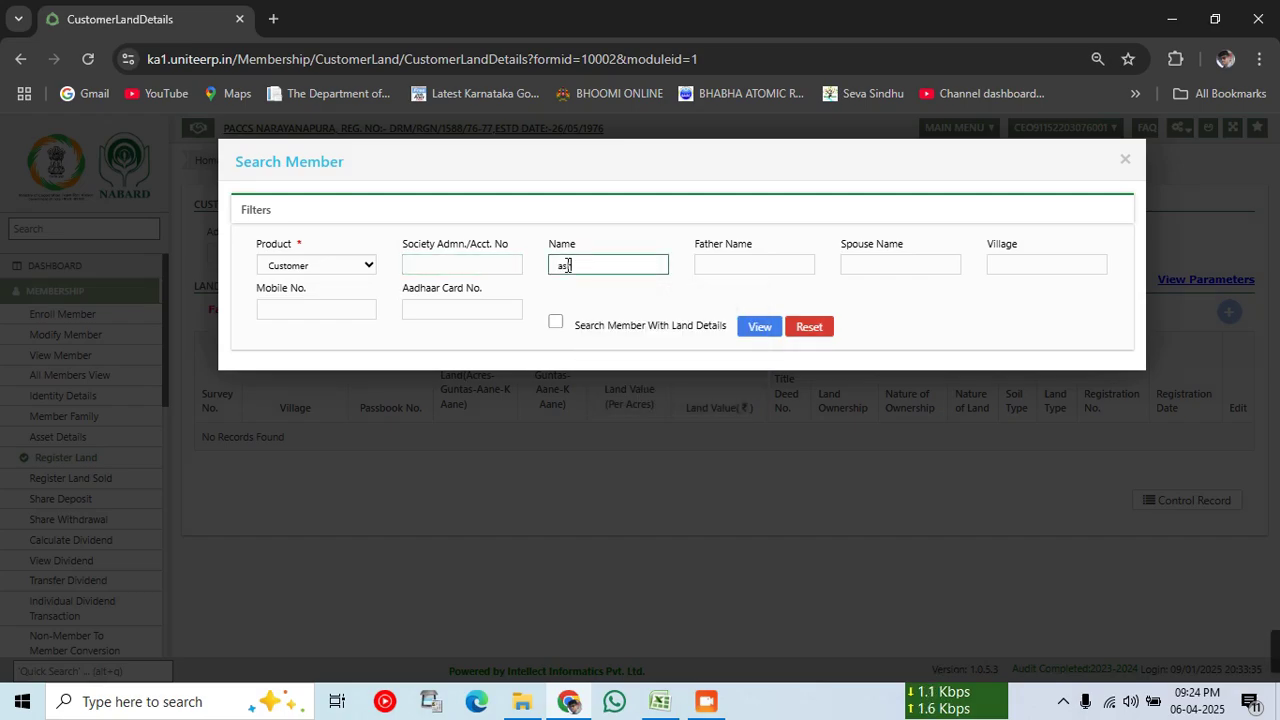
pyautogui.write('oka')
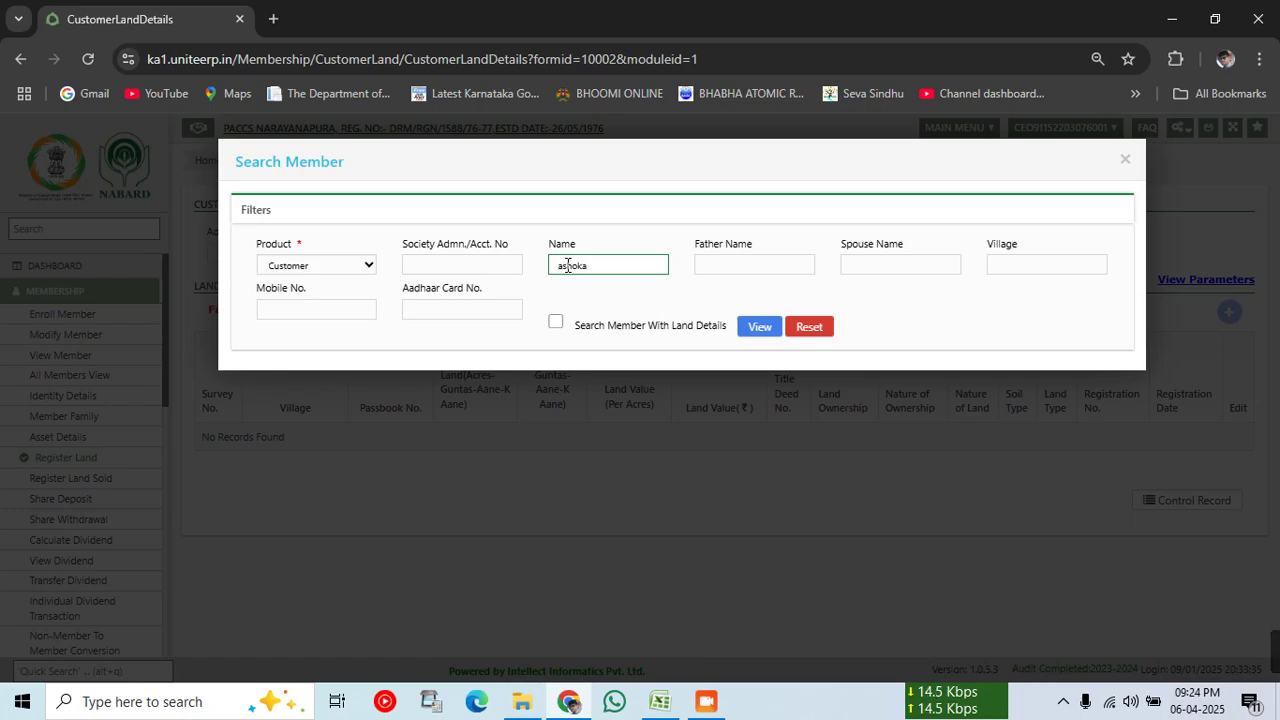
# Step: Run the member search and scroll through the five matching records
pyautogui.click(752, 328)
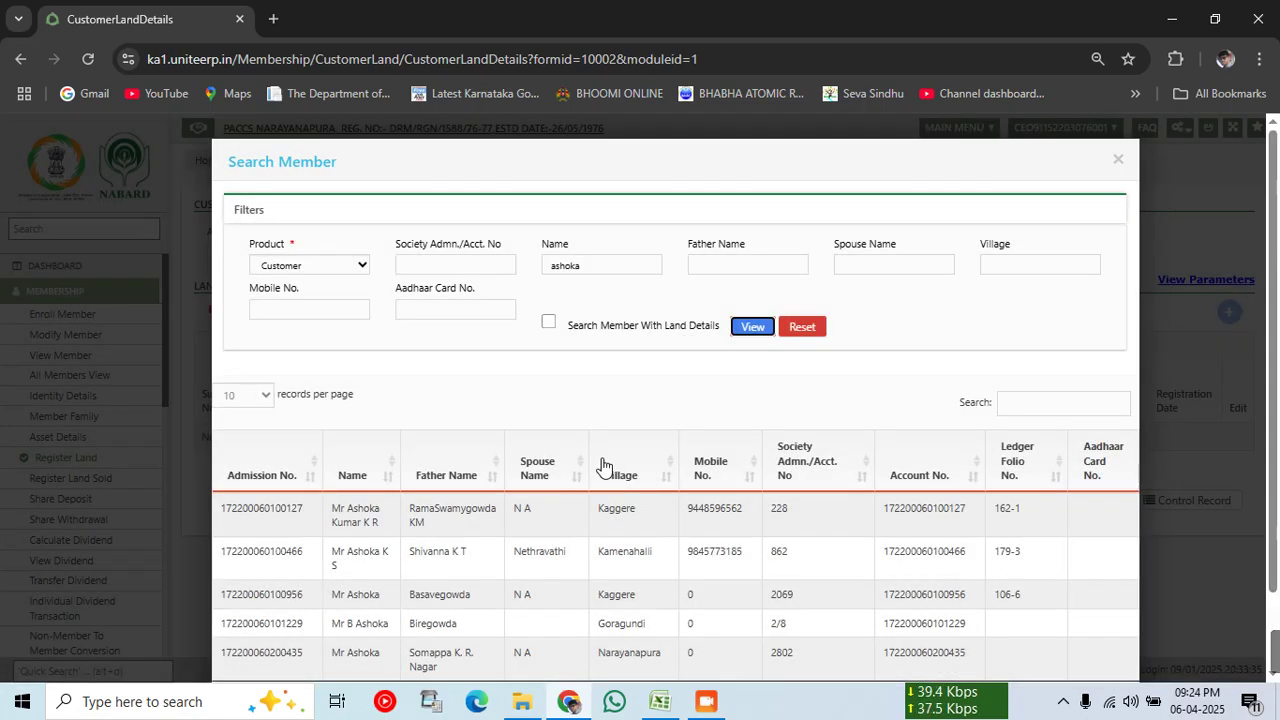
pyautogui.scroll(-2, 603, 466)
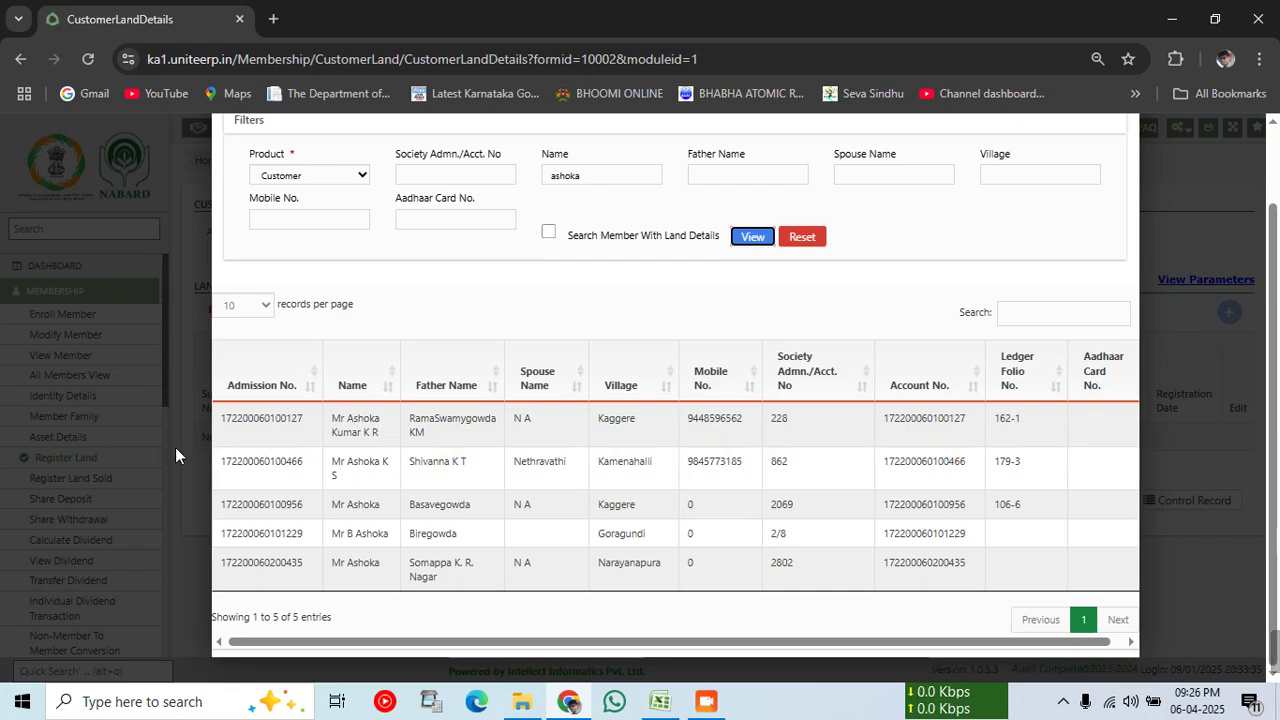
# Step: Pick the first matching member and load their Kaggere details, a Marginal farmer, into Register Land
pyautogui.click(342, 436)
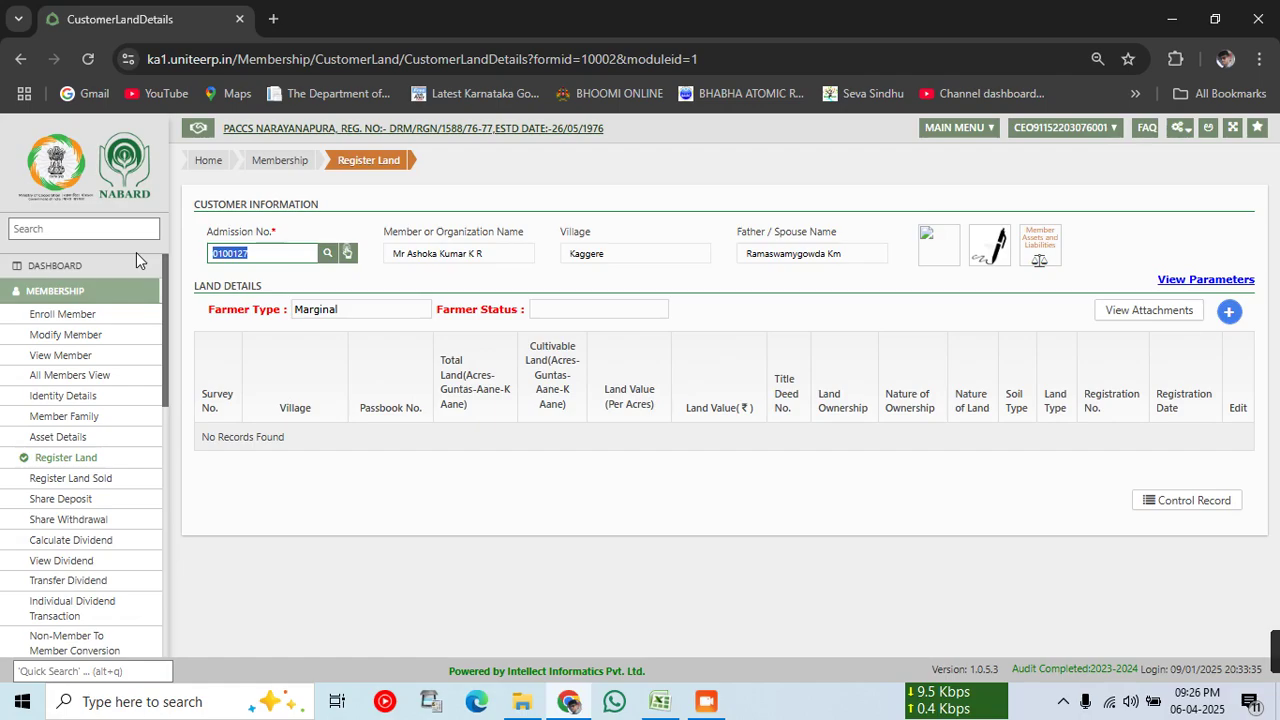
pyautogui.click(1039, 256)
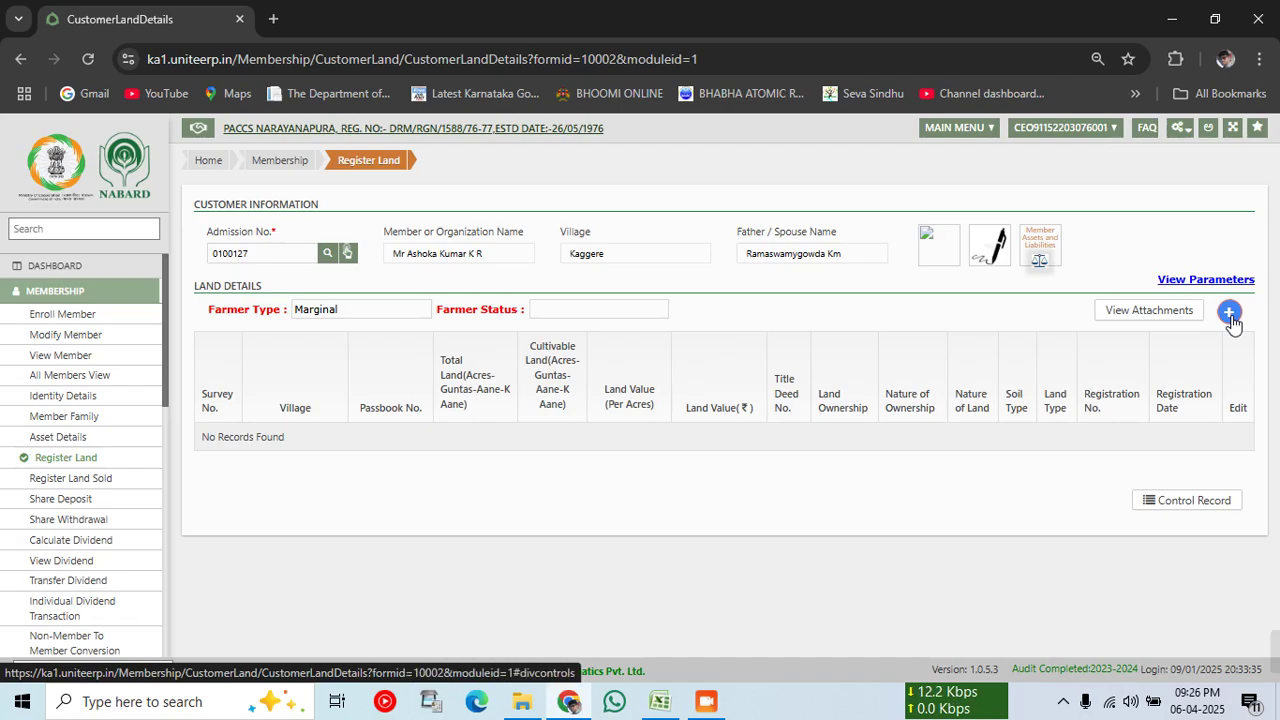
# Step: Add a new land record, with Karnataka, MYSURU and Krishnarajanagara prefilled in Land Details
pyautogui.click(1229, 314)
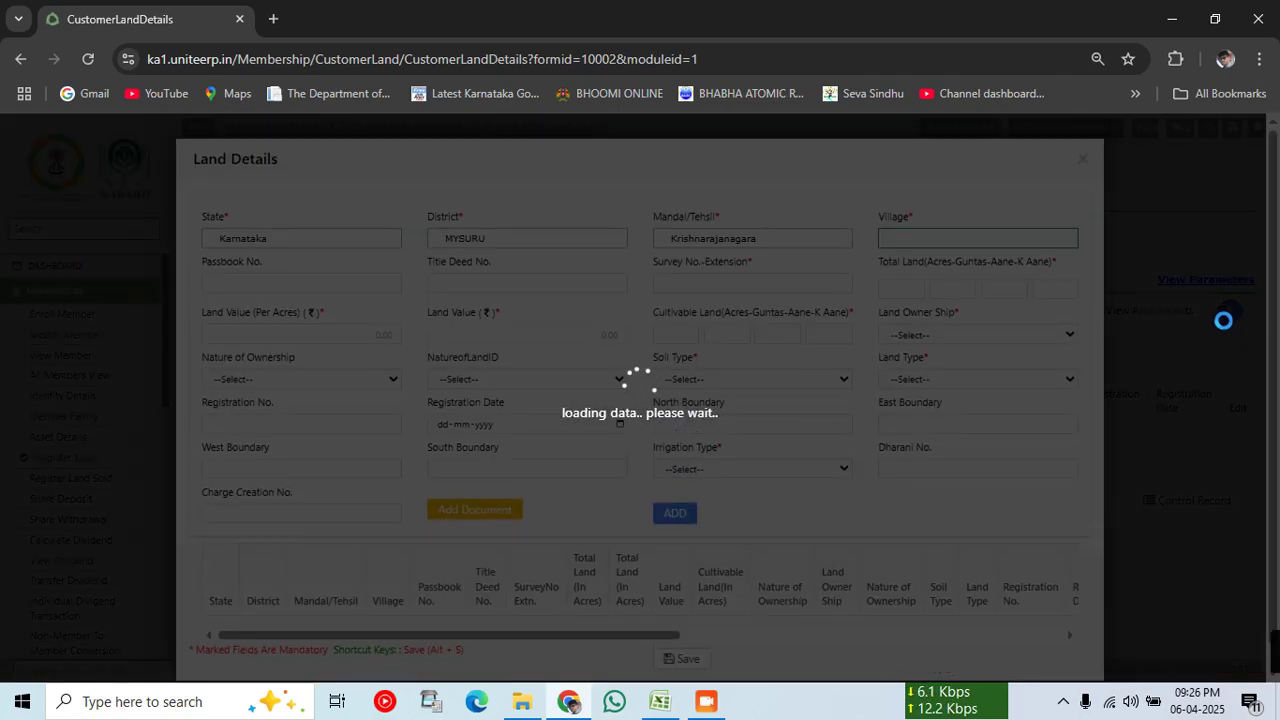
pyautogui.scroll(-1, 826, 448)
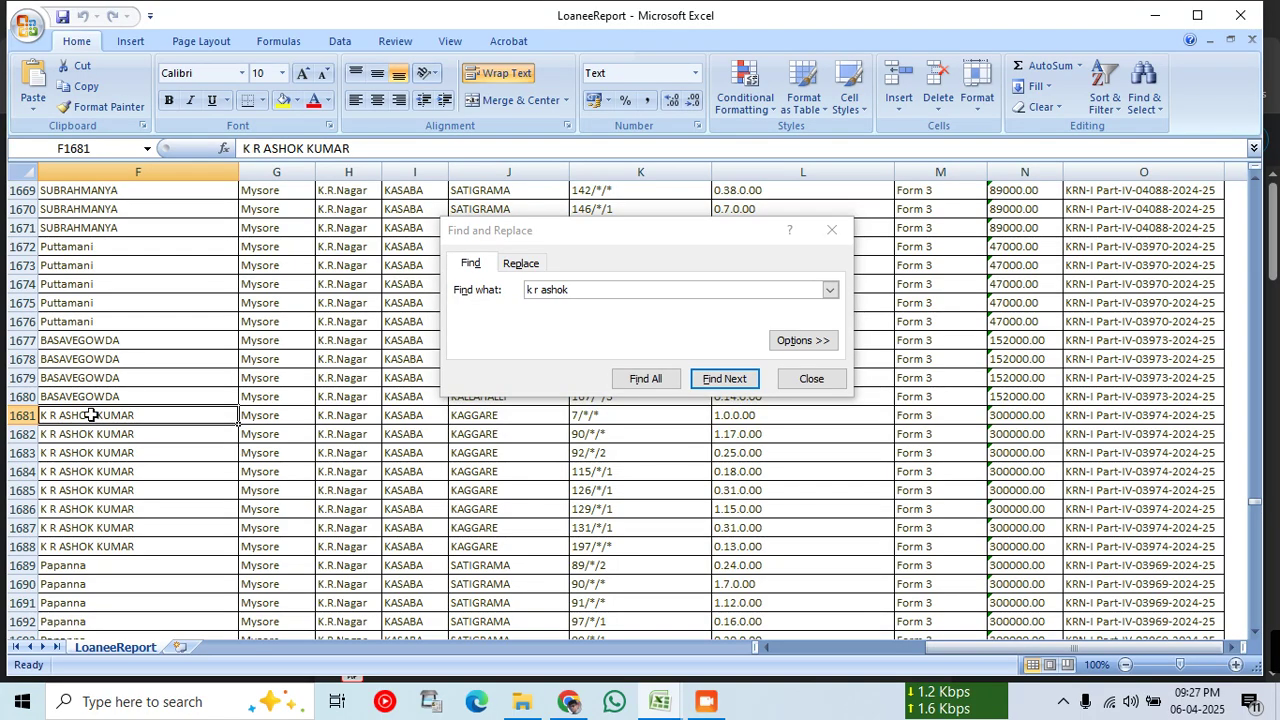
# Step: Fill the member's land rows 1681–1688 yellow in the LoaneeReport
pyautogui.moveTo(94, 414); pyautogui.dragTo(1018, 546)
pyautogui.click(283, 100)
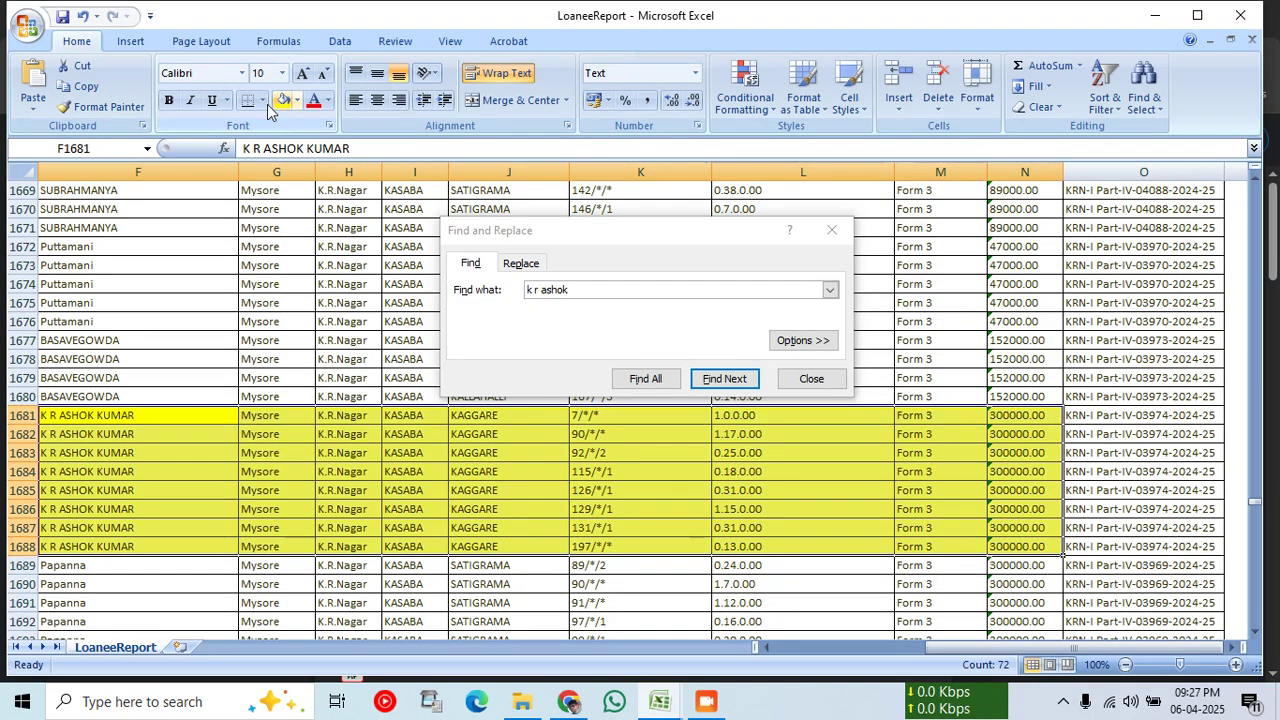
pyautogui.click(457, 454)
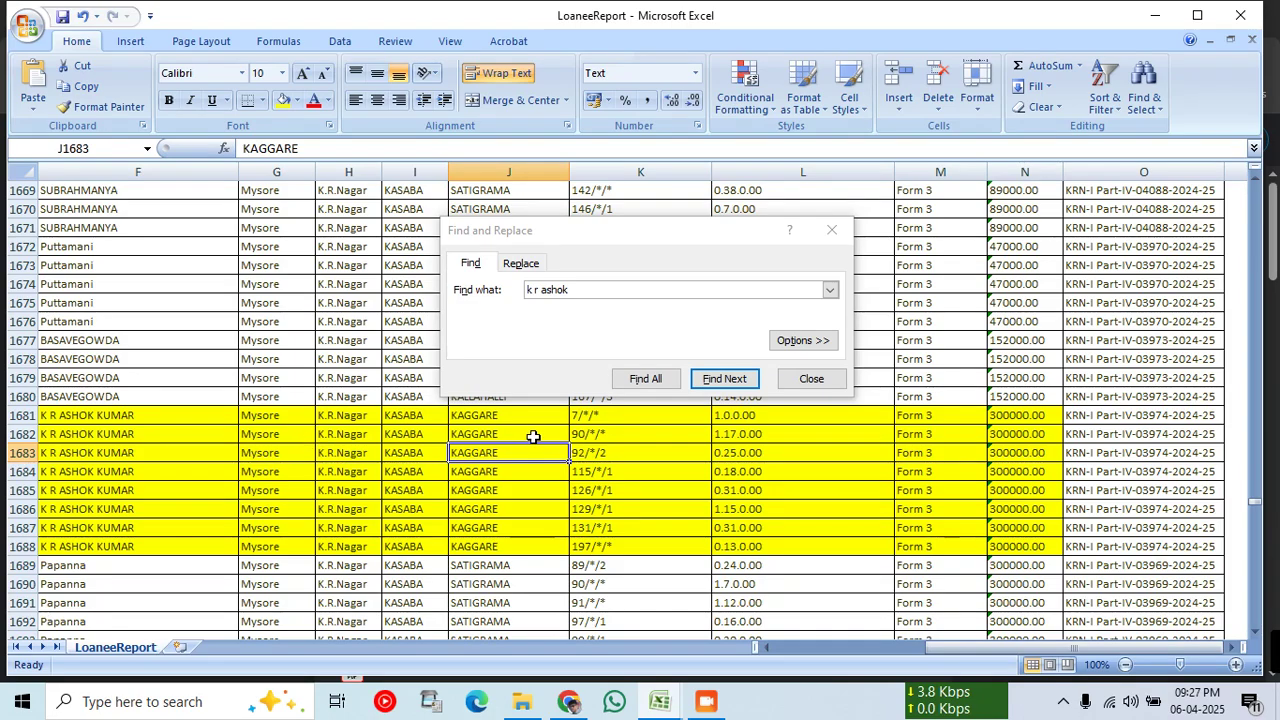
# Step: Select survey numbers K1681:K1688 to review them, down to 197/*/*
pyautogui.moveTo(614, 419); pyautogui.dragTo(771, 533)
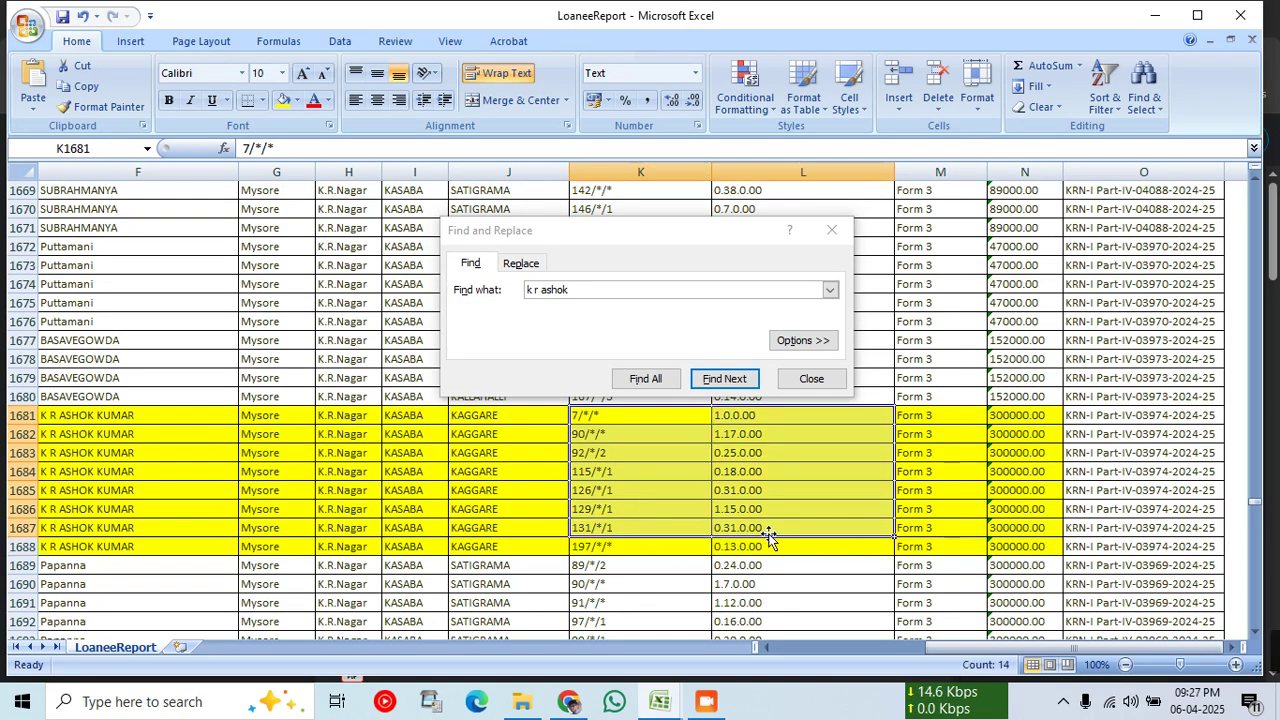
pyautogui.click(696, 548)
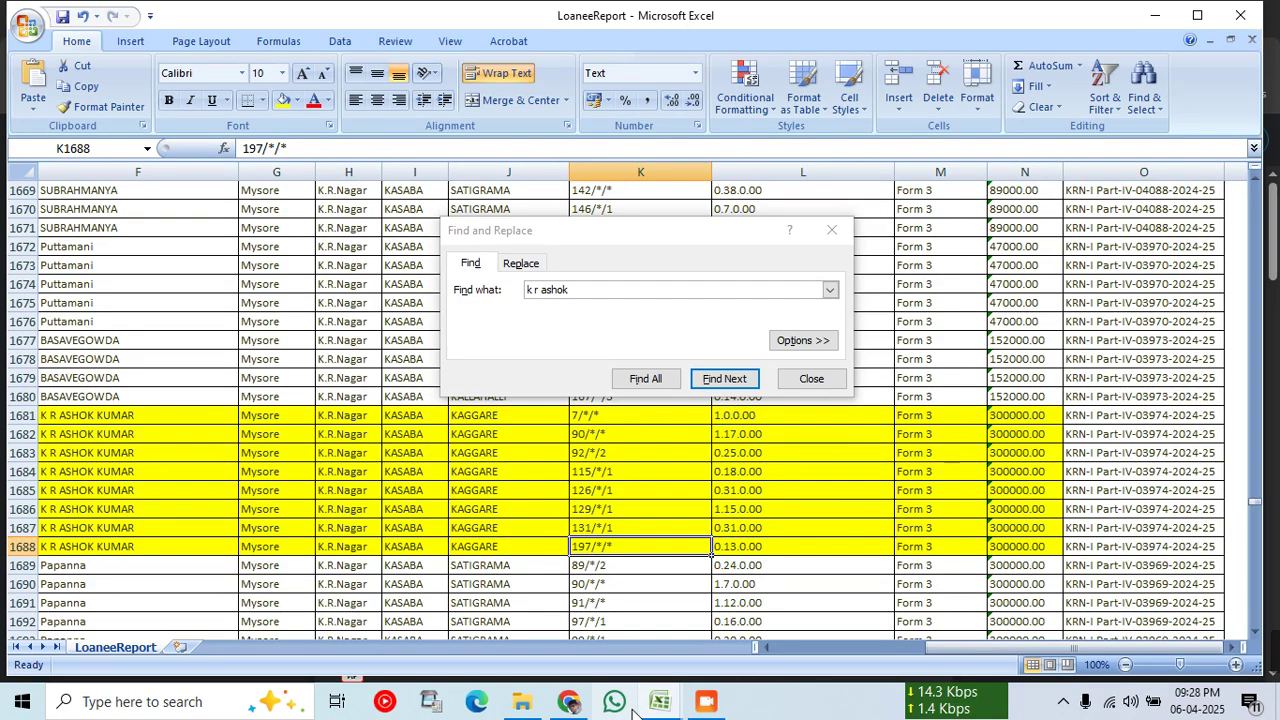
pyautogui.click(568, 701)
# Step: Set the Land Details village to Kaggere
pyautogui.click(190, 19)
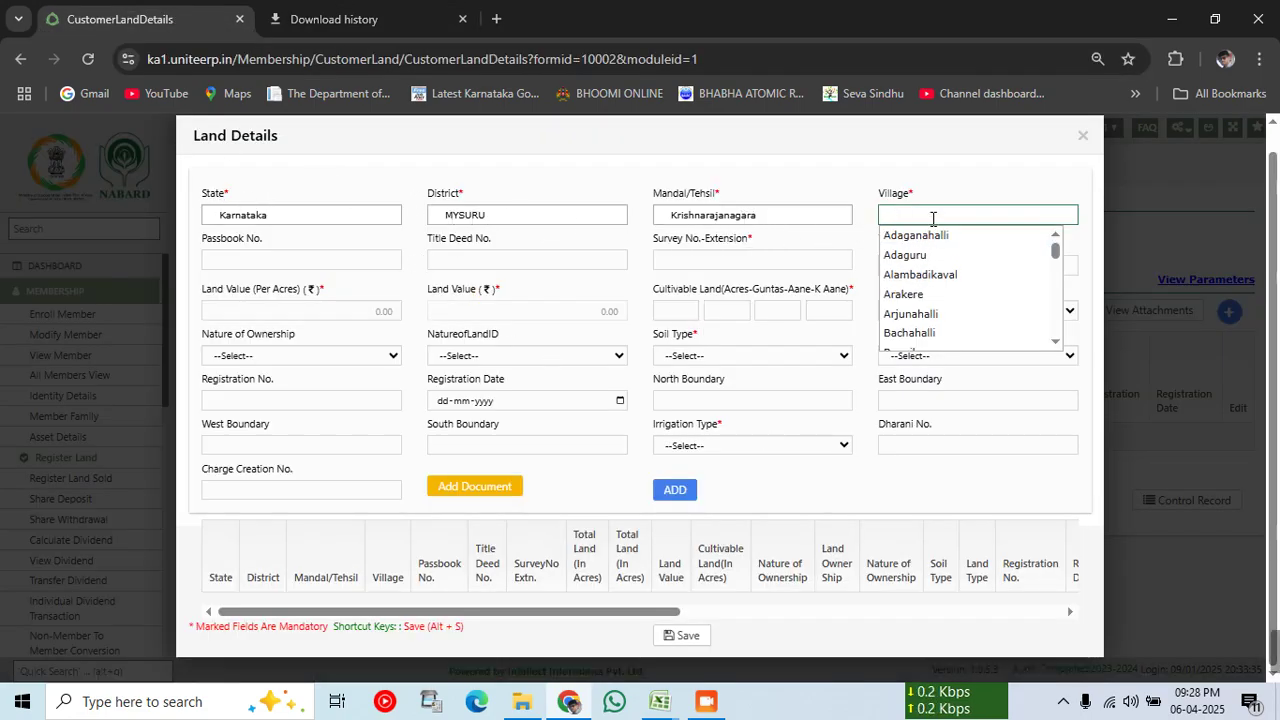
pyautogui.write('kaggere')
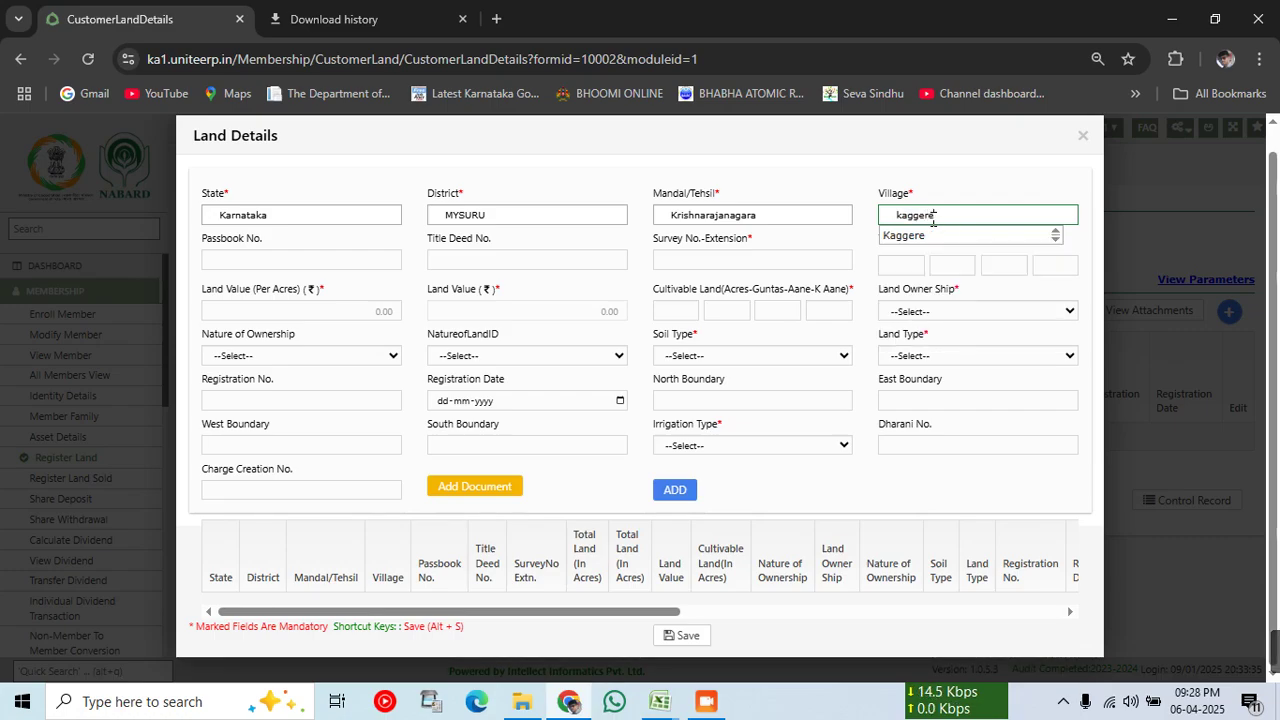
pyautogui.click(954, 235)
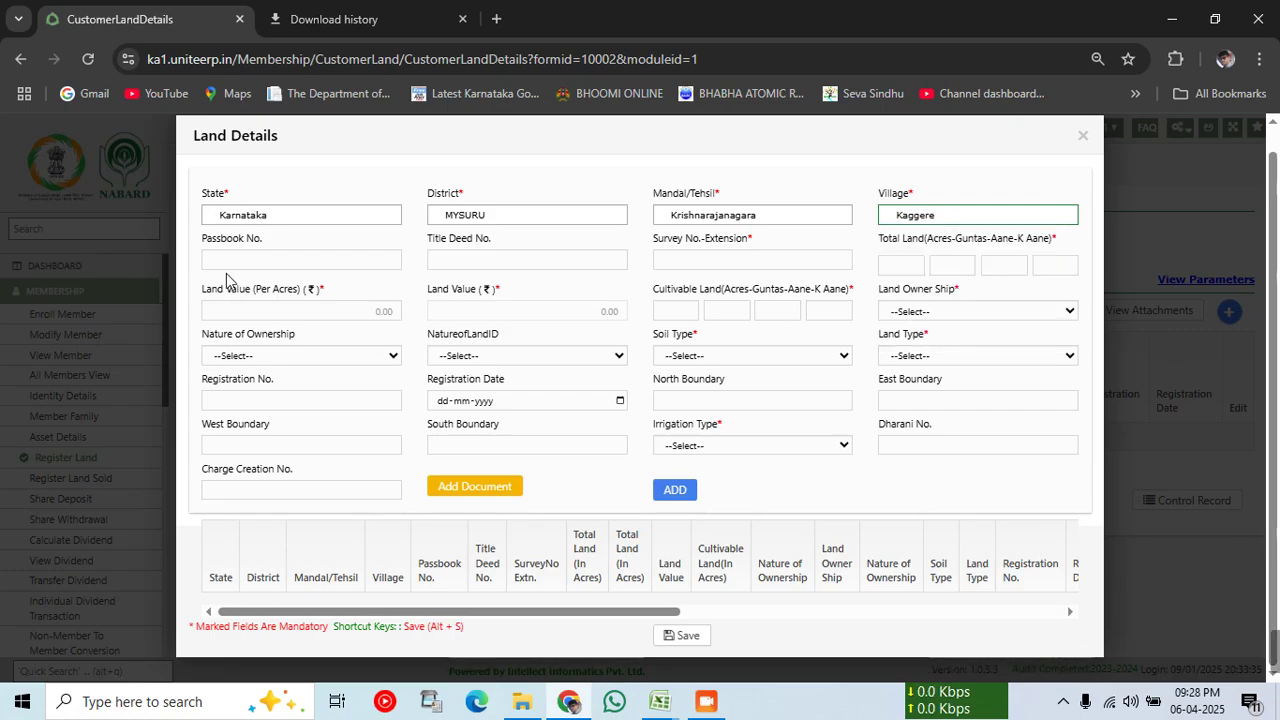
# Step: Enter survey number 7 in Survey No.-Extension, fixing the mistyped extension
pyautogui.click(677, 259)
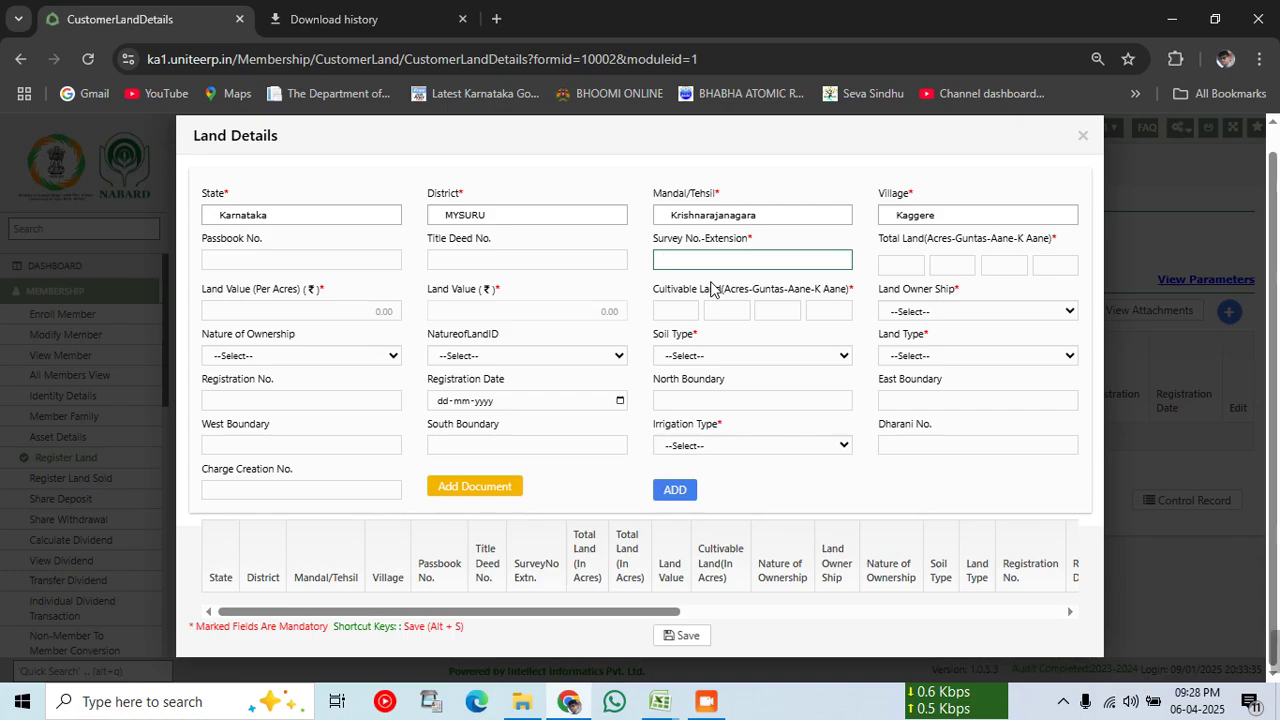
pyautogui.write('7')
pyautogui.write('-')
pyautogui.write('*/*')
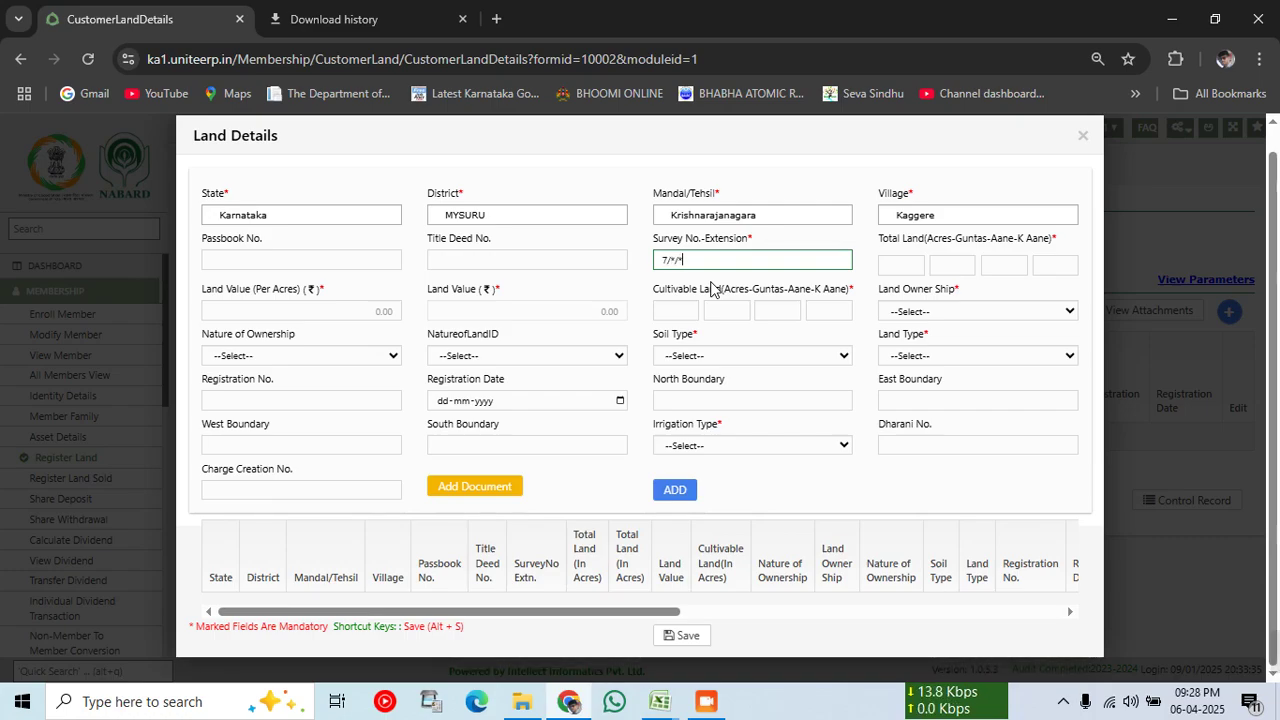
pyautogui.press('BackSpace')
pyautogui.press('BackSpace')
pyautogui.press('BackSpace')
pyautogui.press('BackSpace')
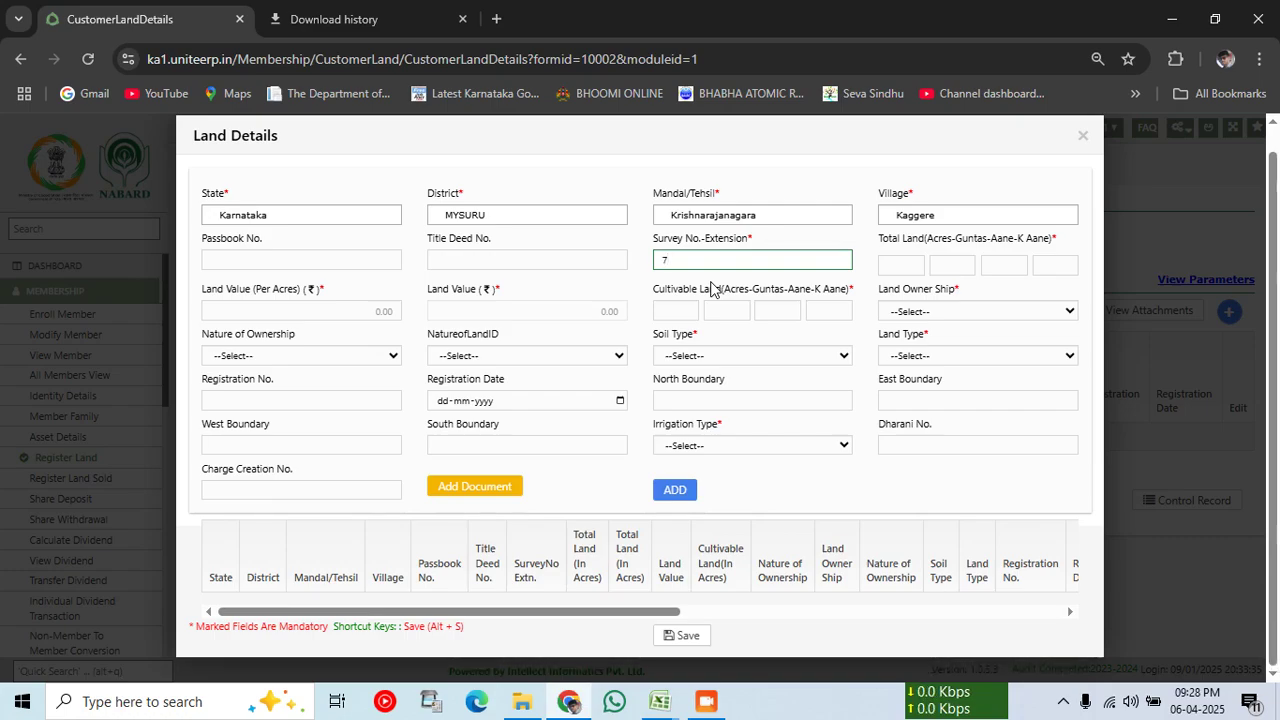
pyautogui.write('-12')
pyautogui.press('BackSpace')
pyautogui.press('BackSpace')
pyautogui.press('Tab')
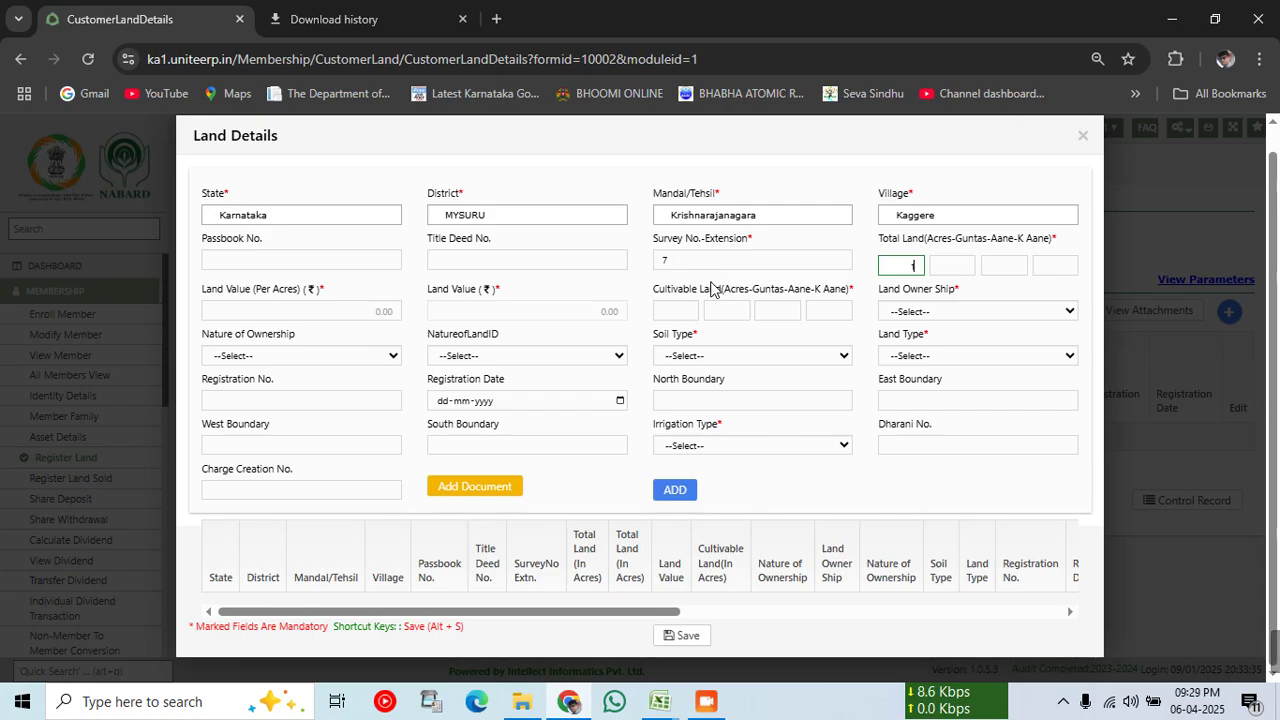
# Step: Complete total land as 1 acre with 0 guntas, 0 aane and 0 k aane
pyautogui.press('Tab')
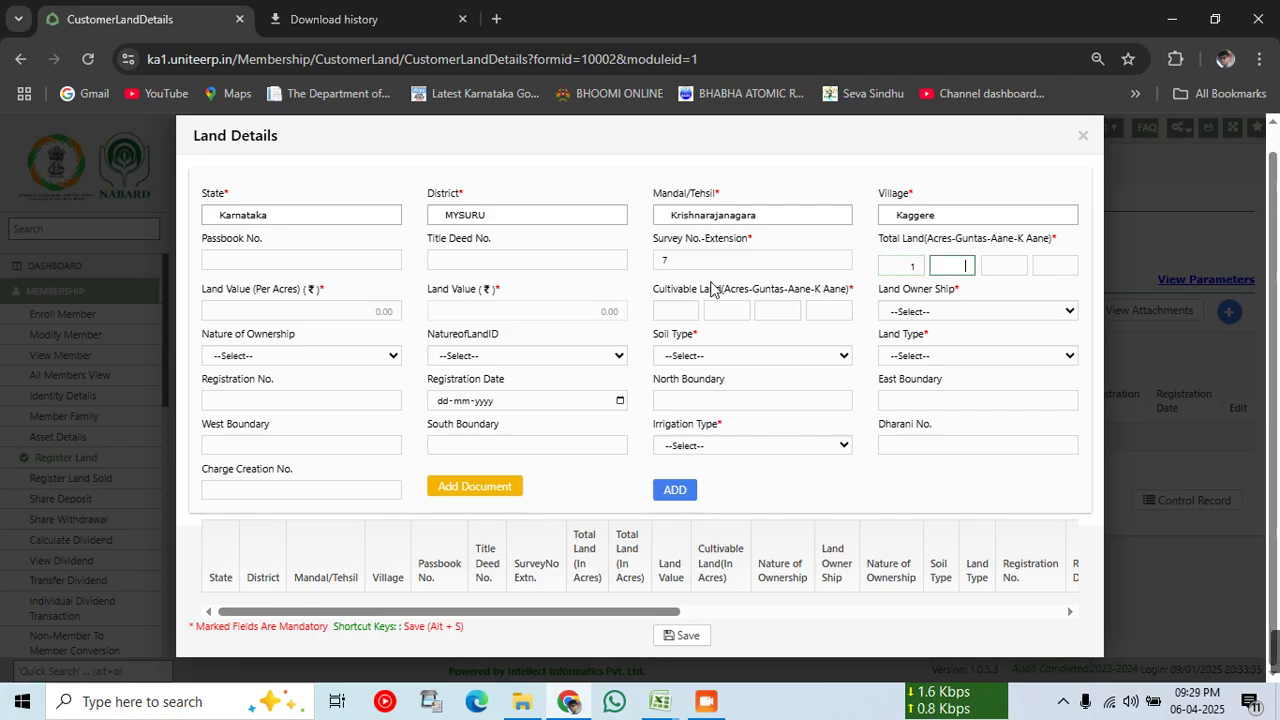
pyautogui.moveTo(925, 240); pyautogui.dragTo(1053, 245)
pyautogui.click(959, 267)
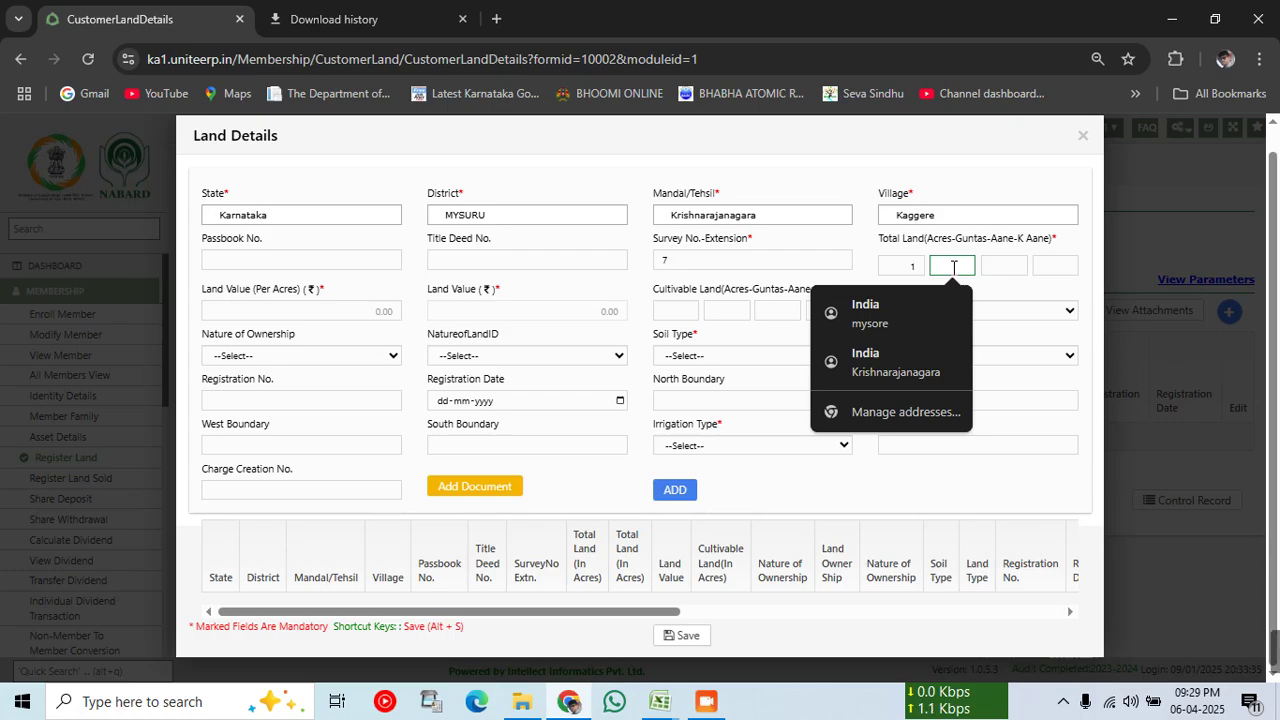
pyautogui.write('0')
pyautogui.press('Tab')
pyautogui.write('0')
pyautogui.press('Tab')
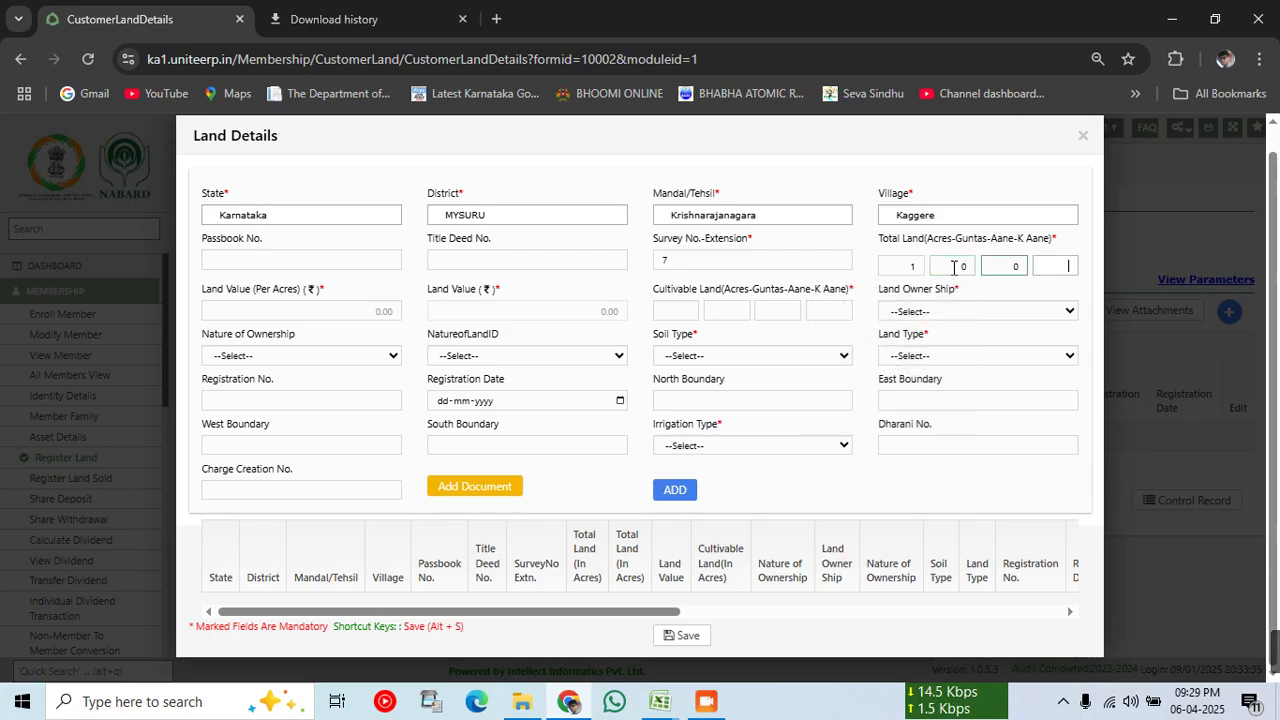
pyautogui.write('0')
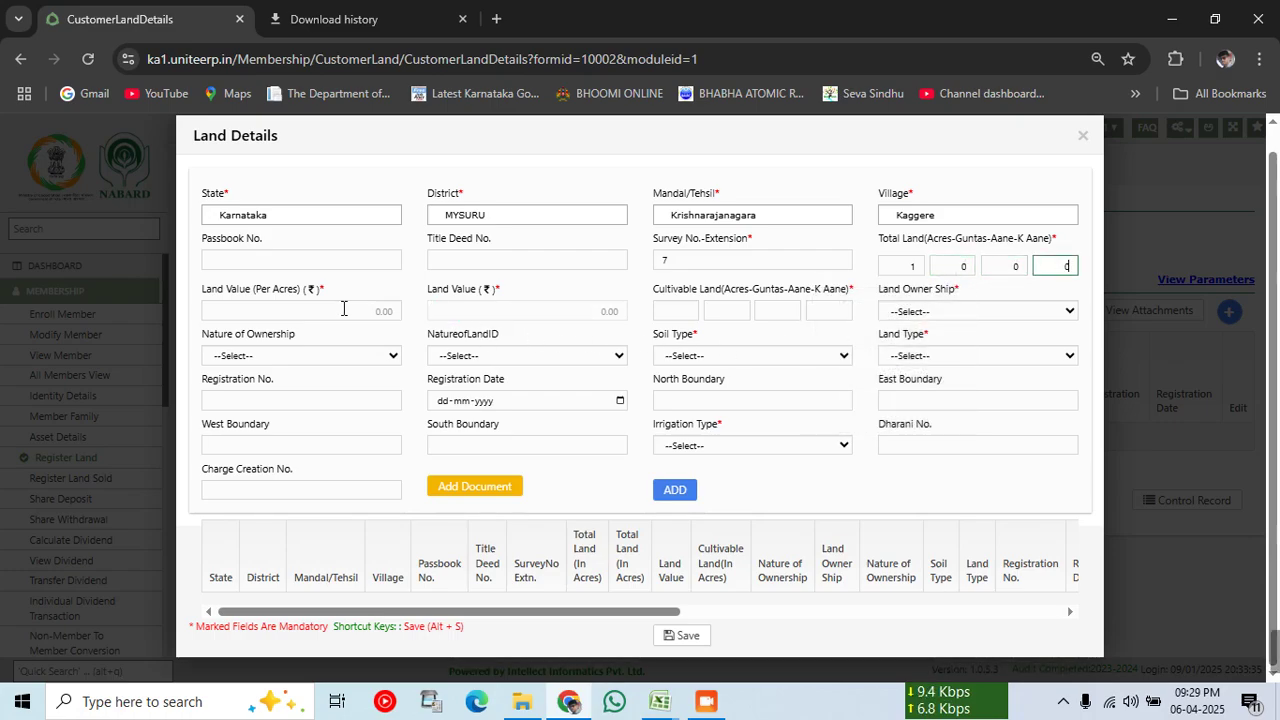
# Step: Set land value per acre to 300000 and fill the cultivable land boxes as 1-0-0-0
pyautogui.click(343, 309)
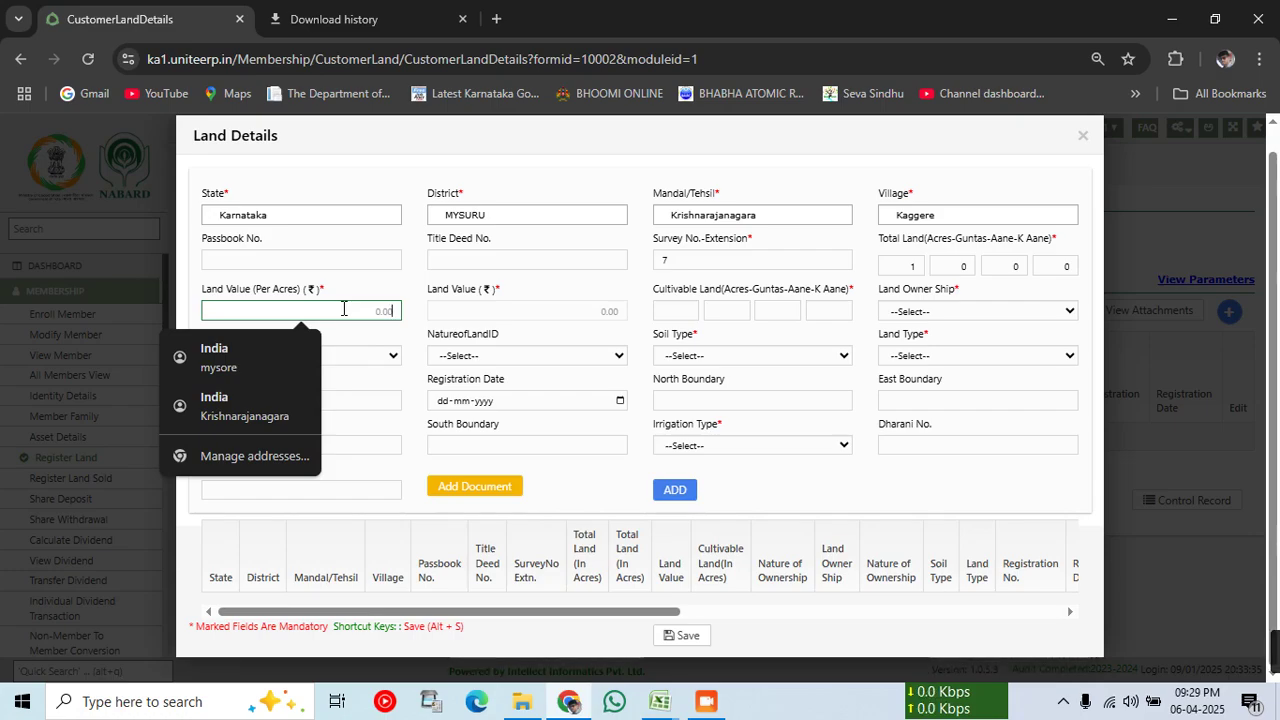
pyautogui.write('300')
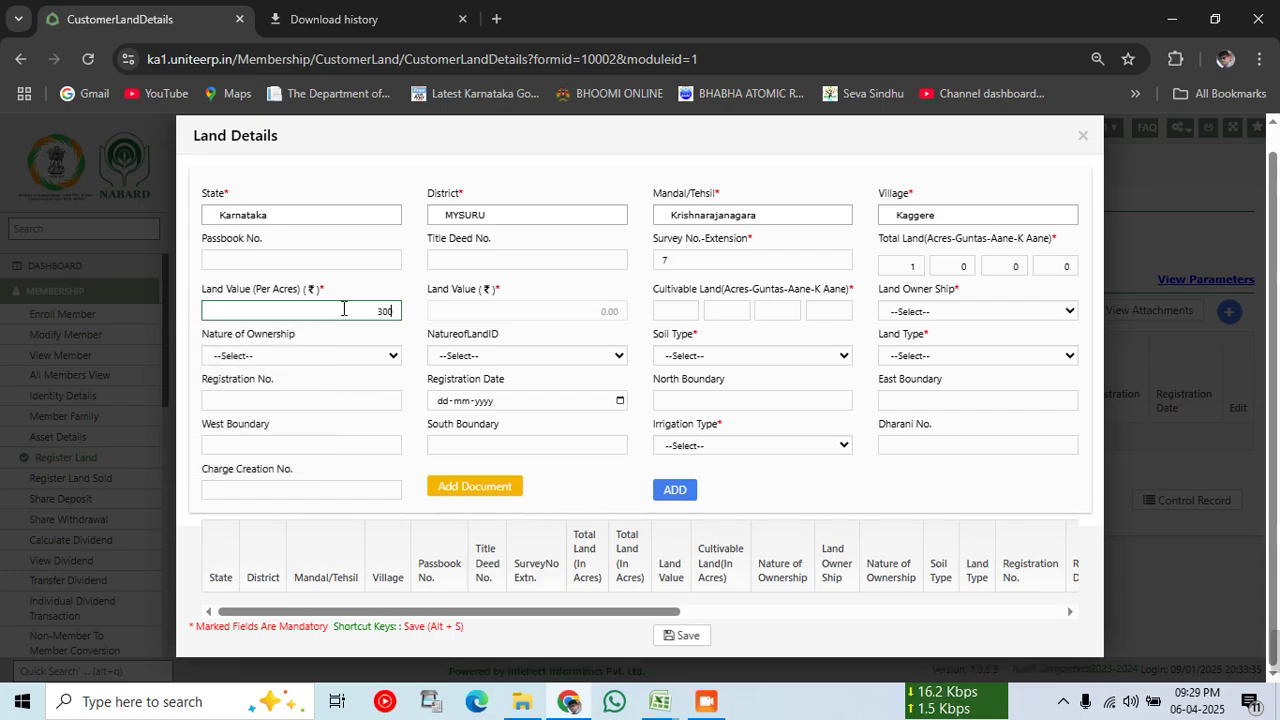
pyautogui.write('000')
pyautogui.press('Tab')
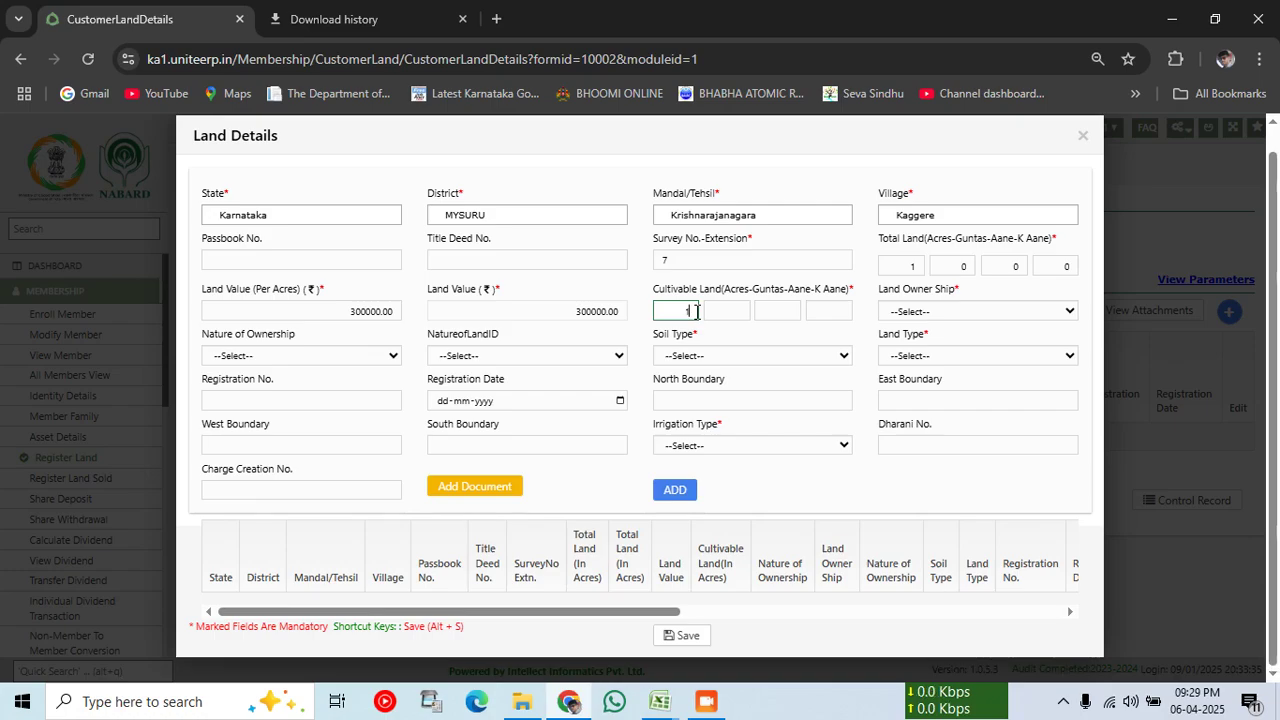
pyautogui.write('0')
pyautogui.press('Tab')
pyautogui.write('0')
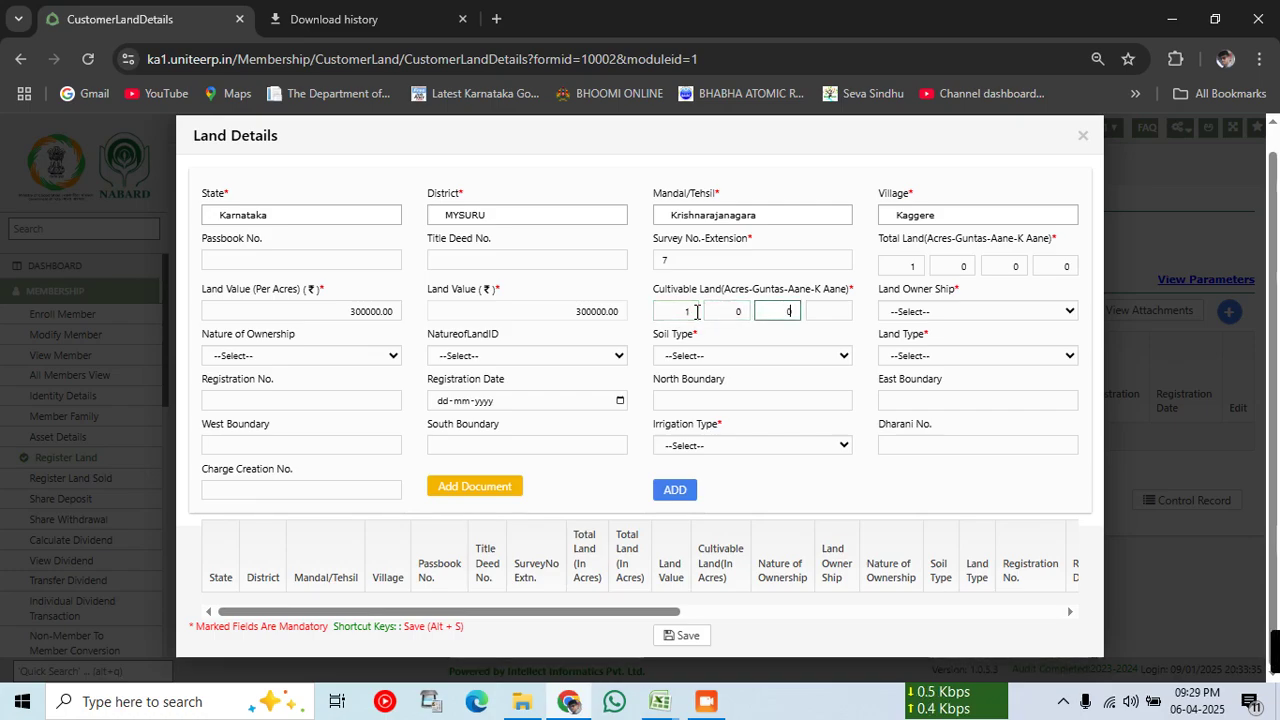
pyautogui.press('Tab')
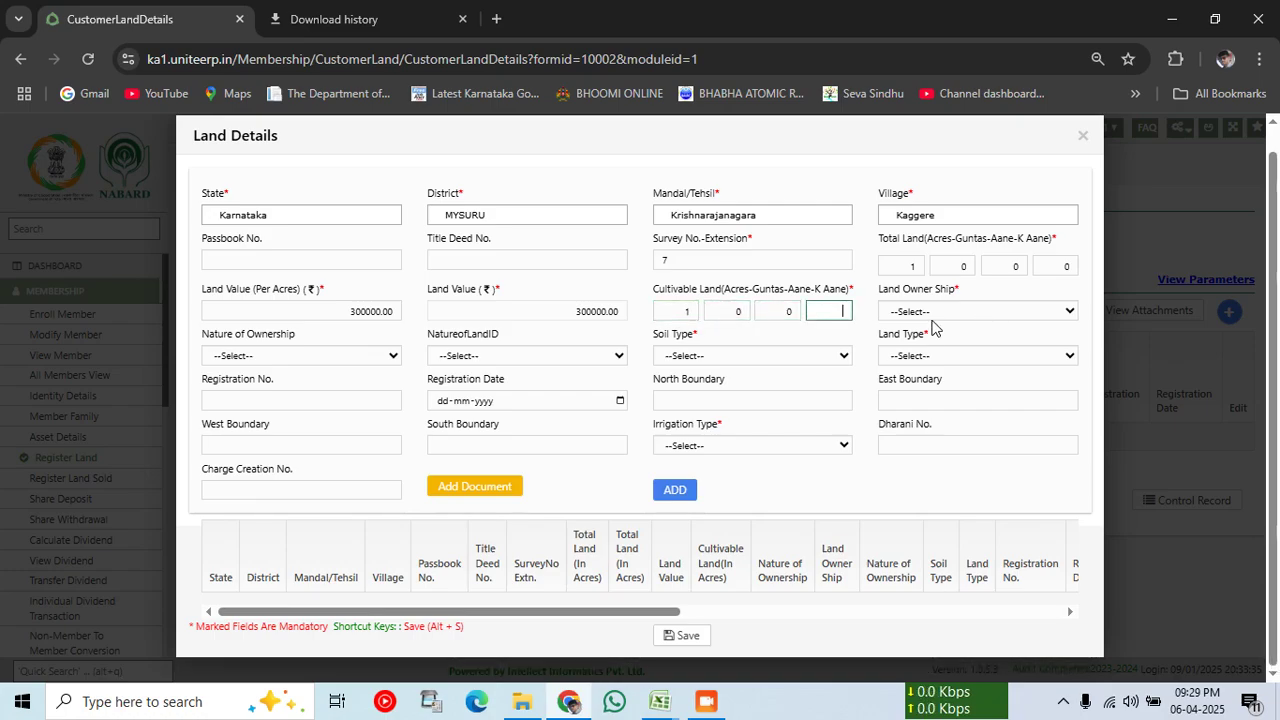
pyautogui.click(843, 312)
# Step: Finish cultivable land, then set ownership Owner, soil type Black Soil and land type Wet
pyautogui.write('0')
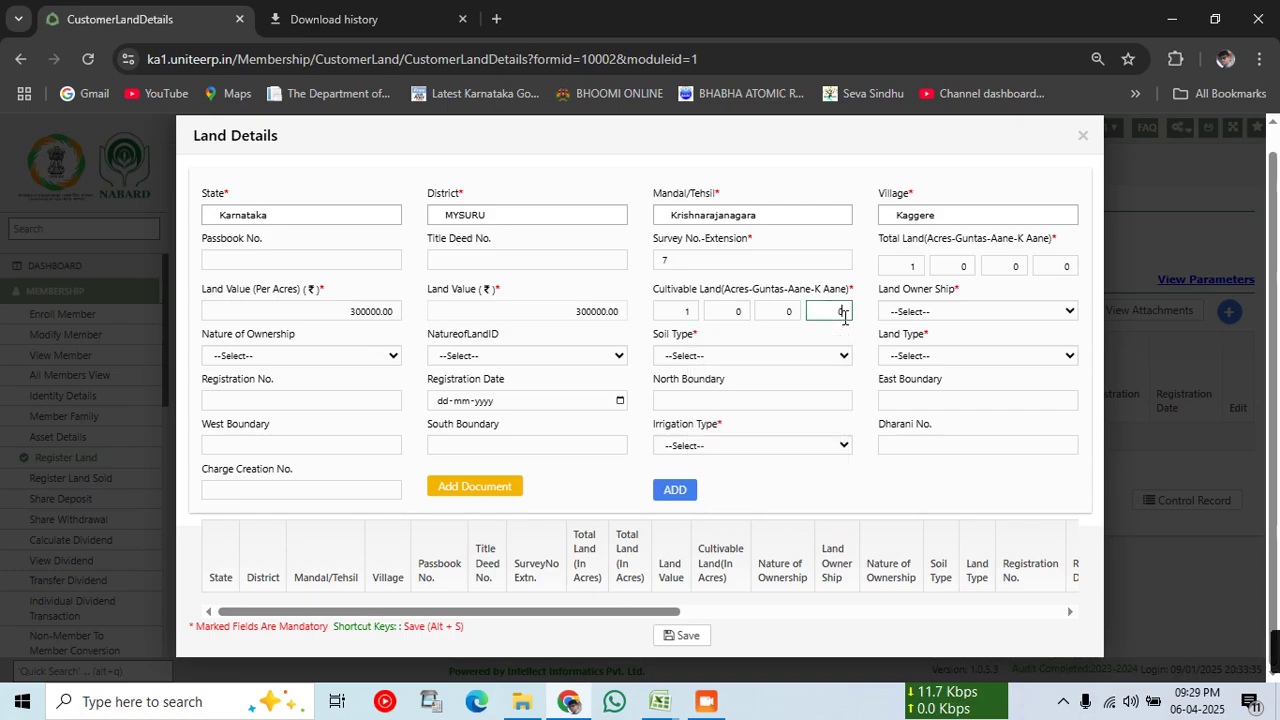
pyautogui.click(972, 312)
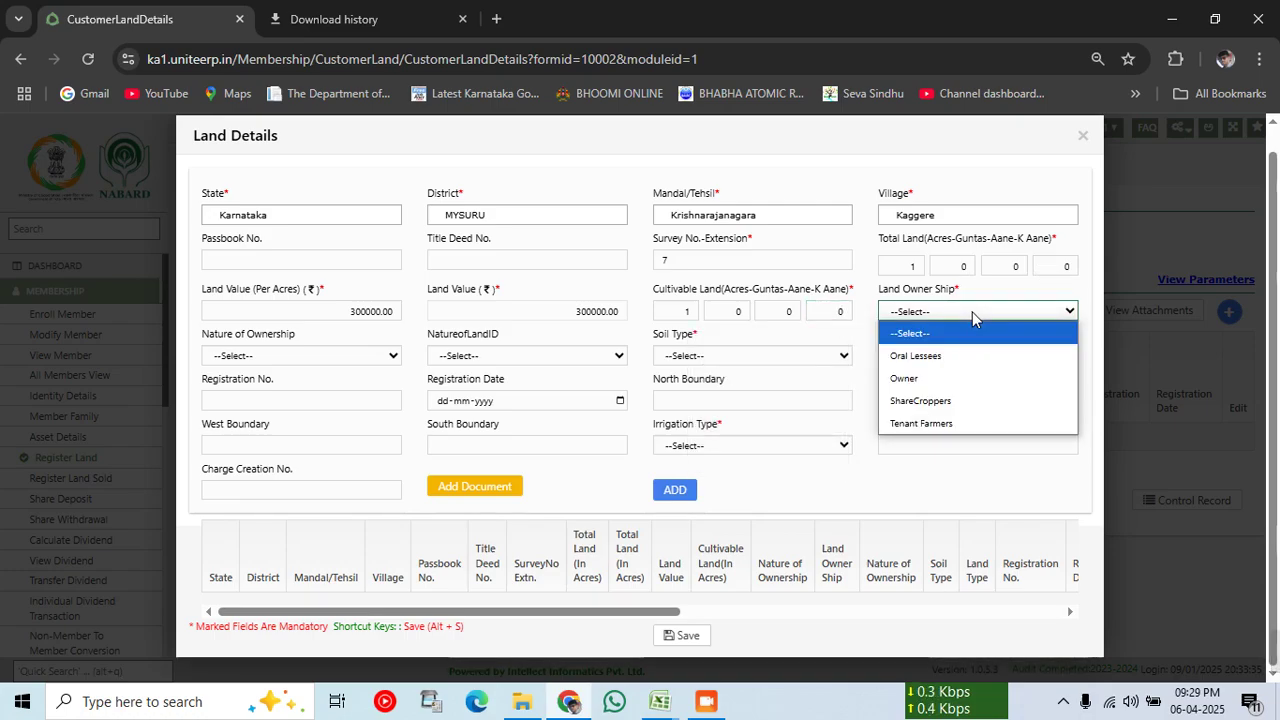
pyautogui.click(925, 385)
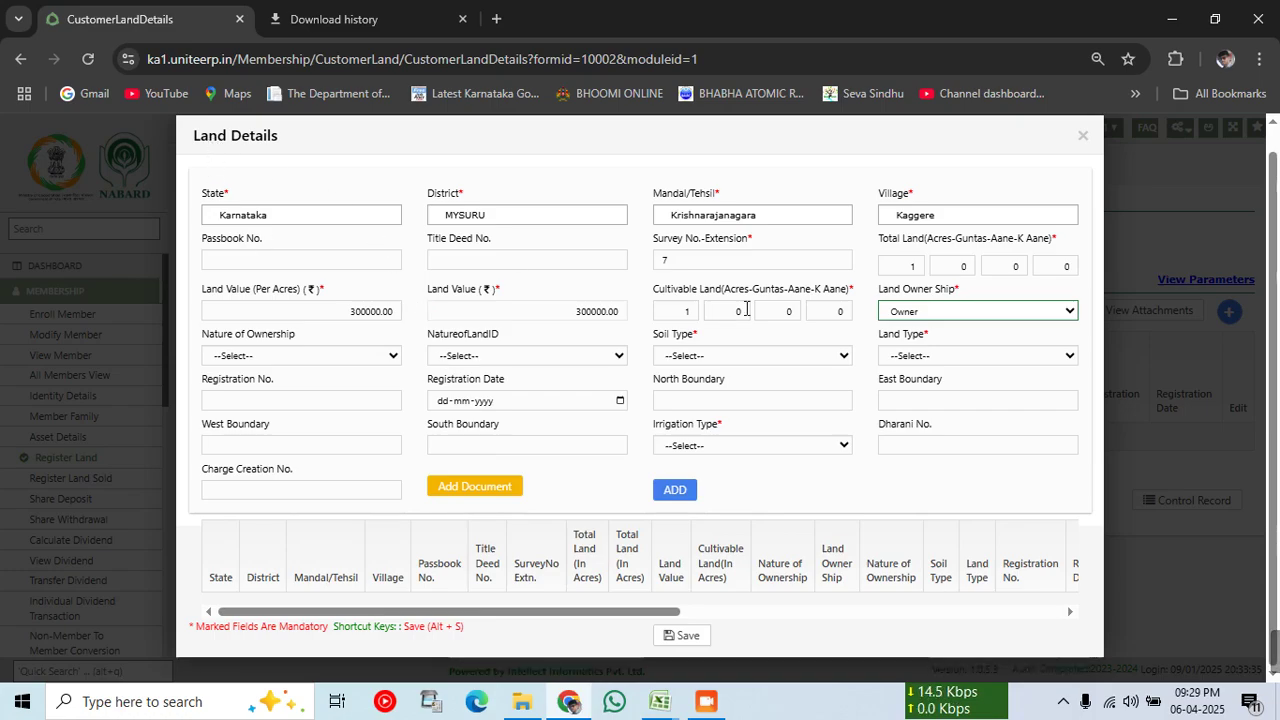
pyautogui.click(717, 360)
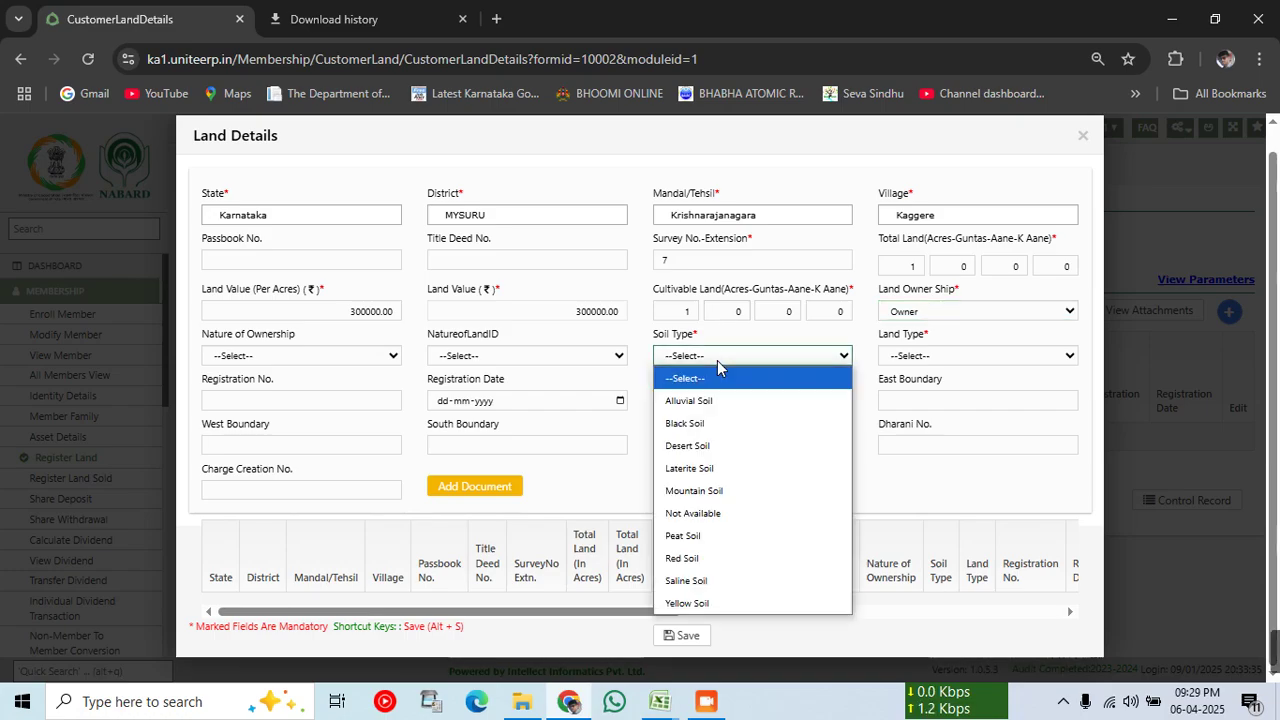
pyautogui.click(725, 425)
pyautogui.click(926, 356)
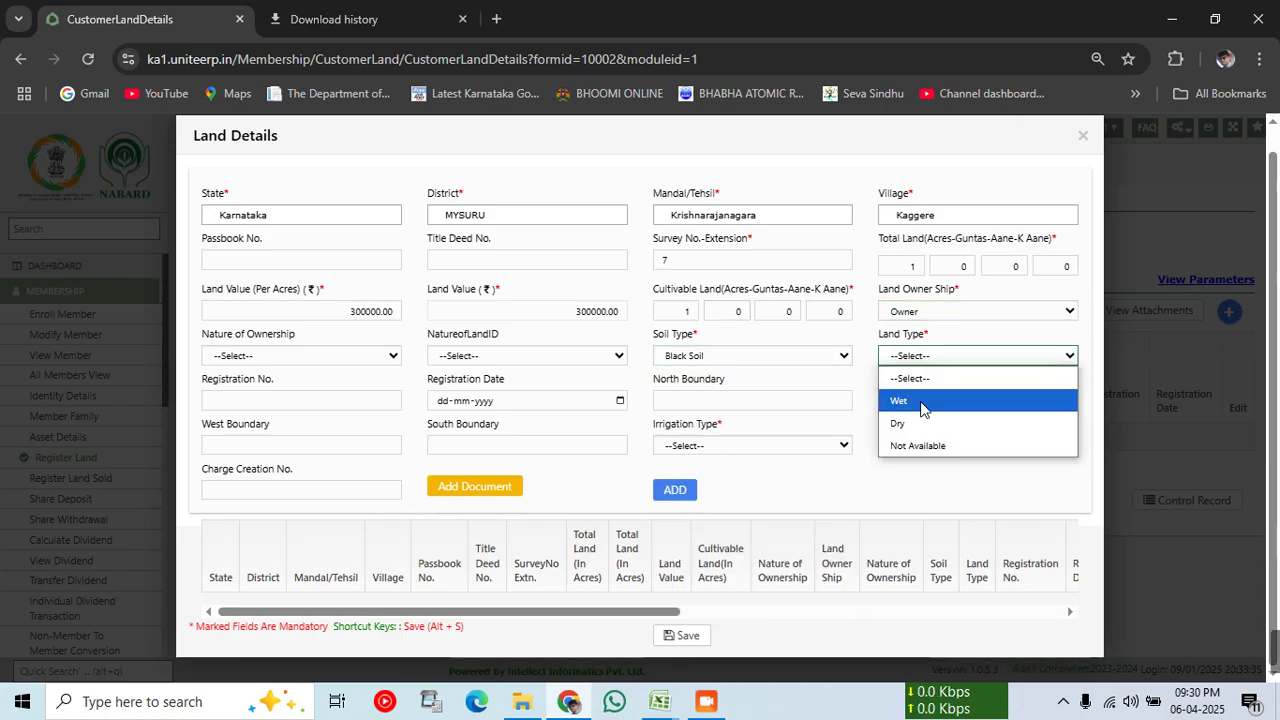
pyautogui.click(920, 401)
pyautogui.click(896, 469)
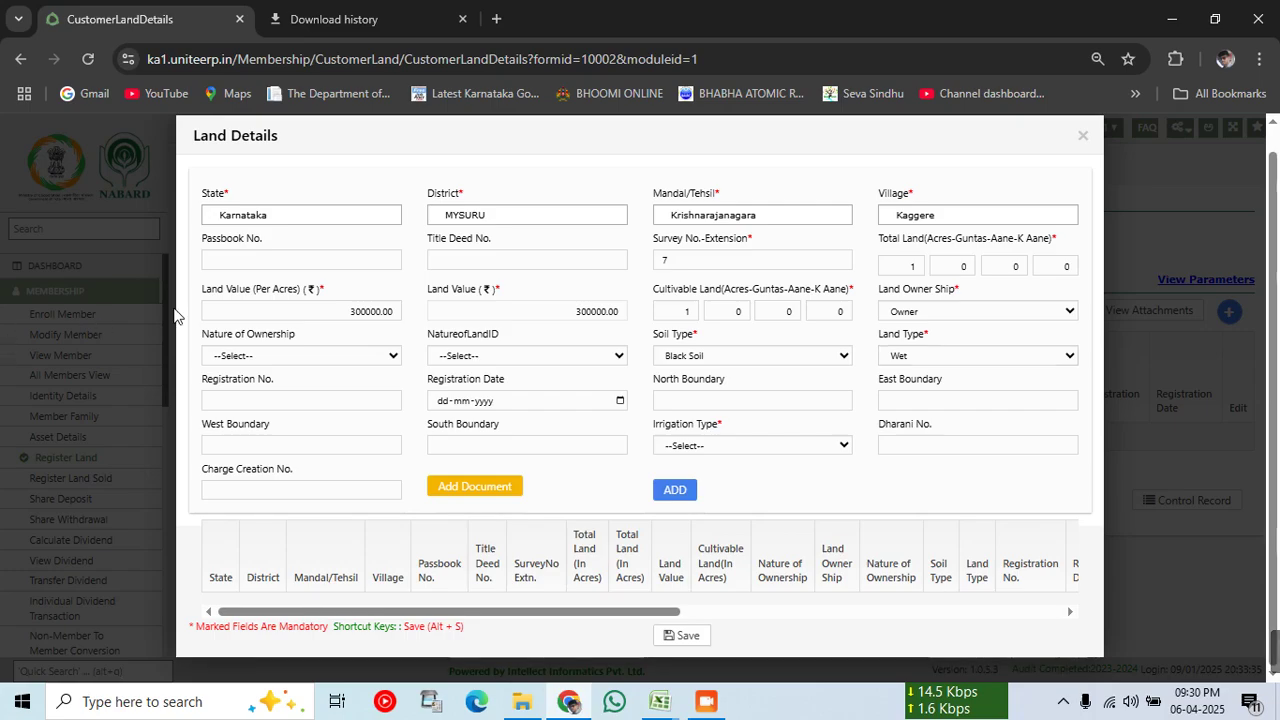
# Step: Set Irrigation Type to Canal, completing the mandatory land fields
pyautogui.click(703, 450)
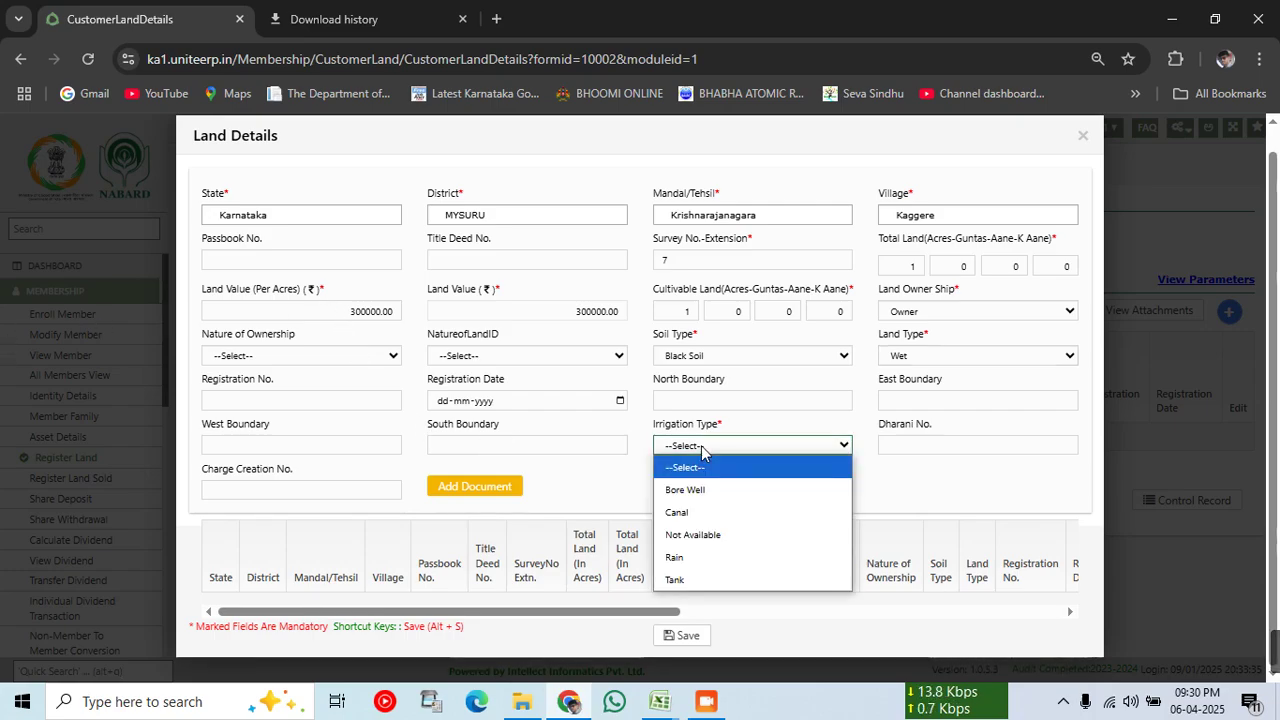
pyautogui.click(677, 512)
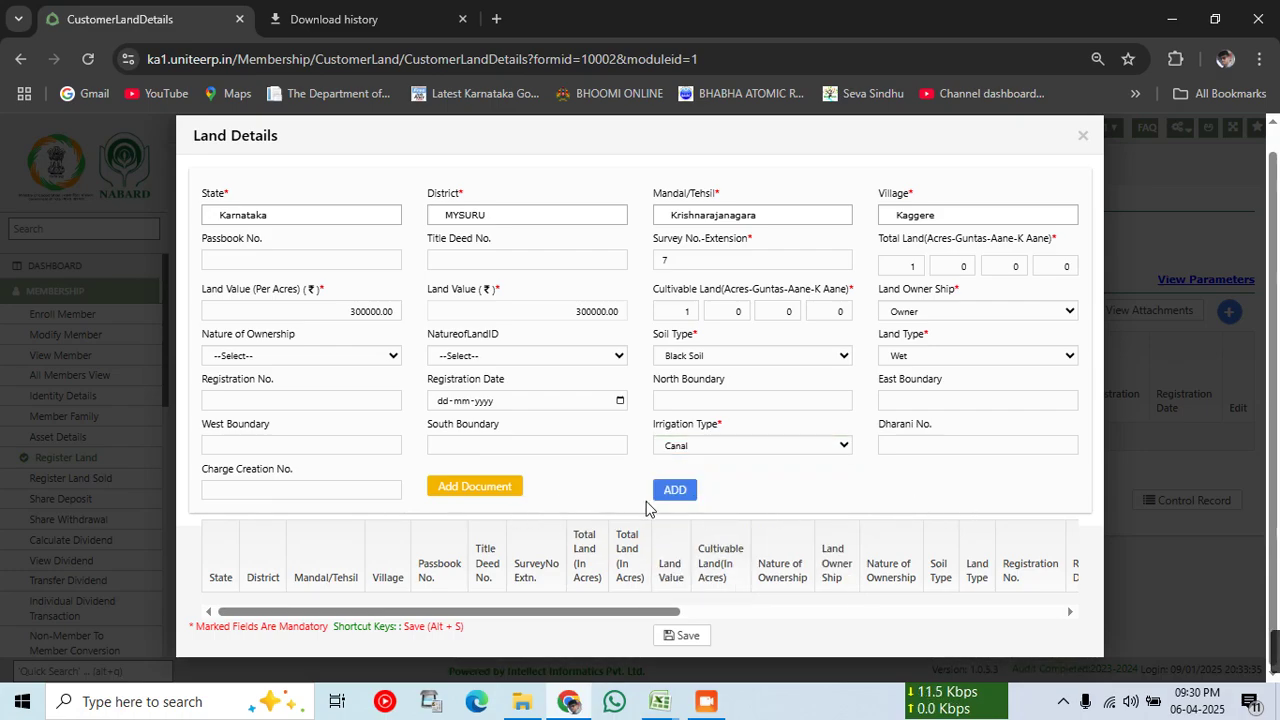
# Step: Try adding the Kaggere land row, revising the survey extension after the length check rejects it
pyautogui.click(672, 496)
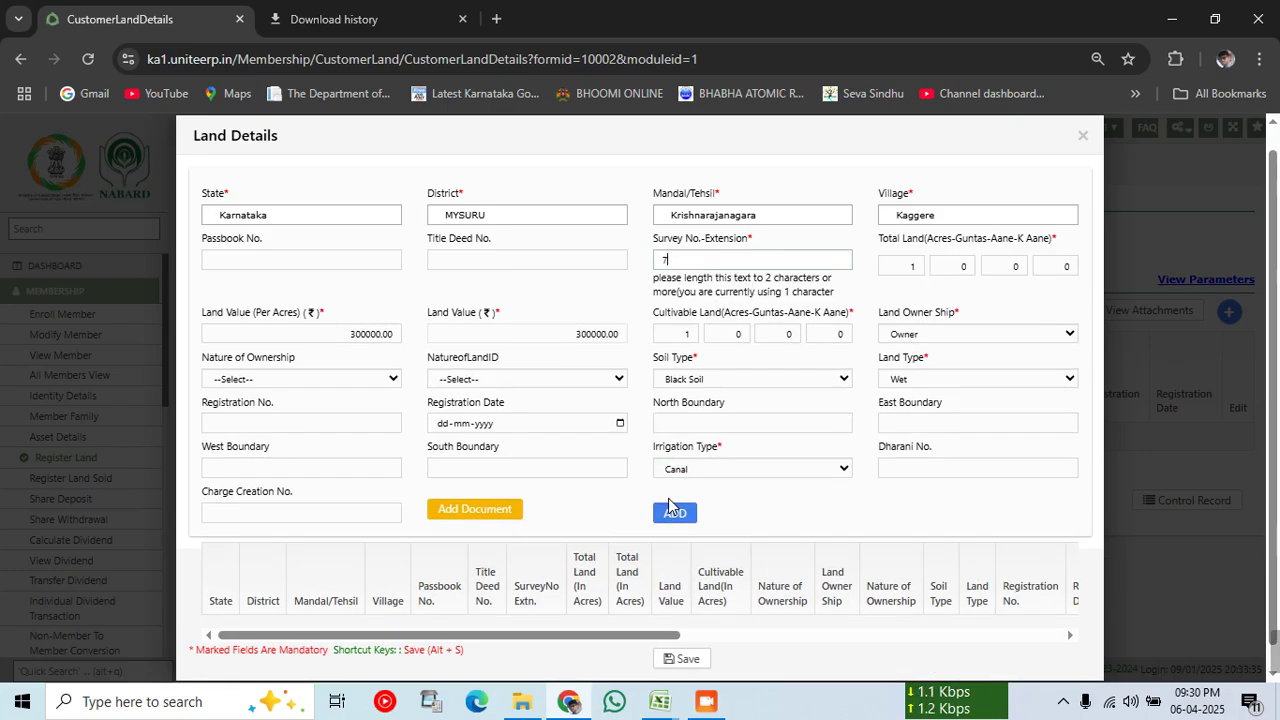
pyautogui.scroll(-1, 740, 510)
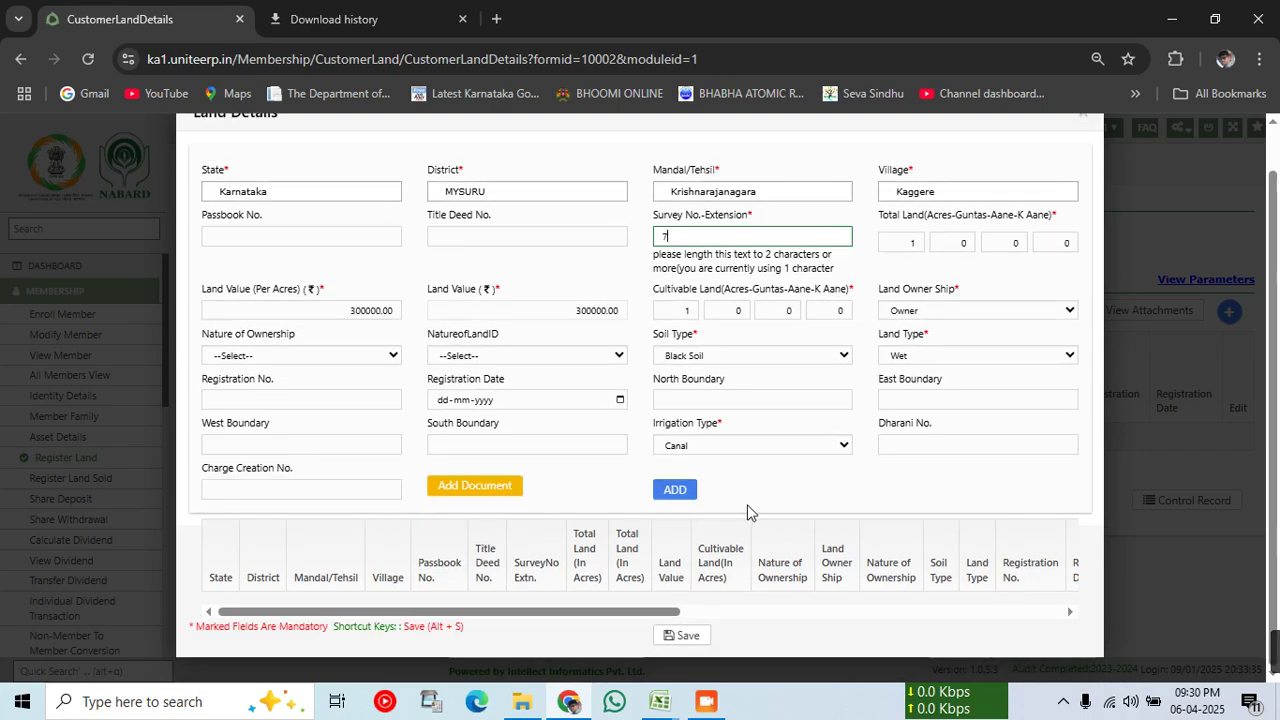
pyautogui.click(669, 492)
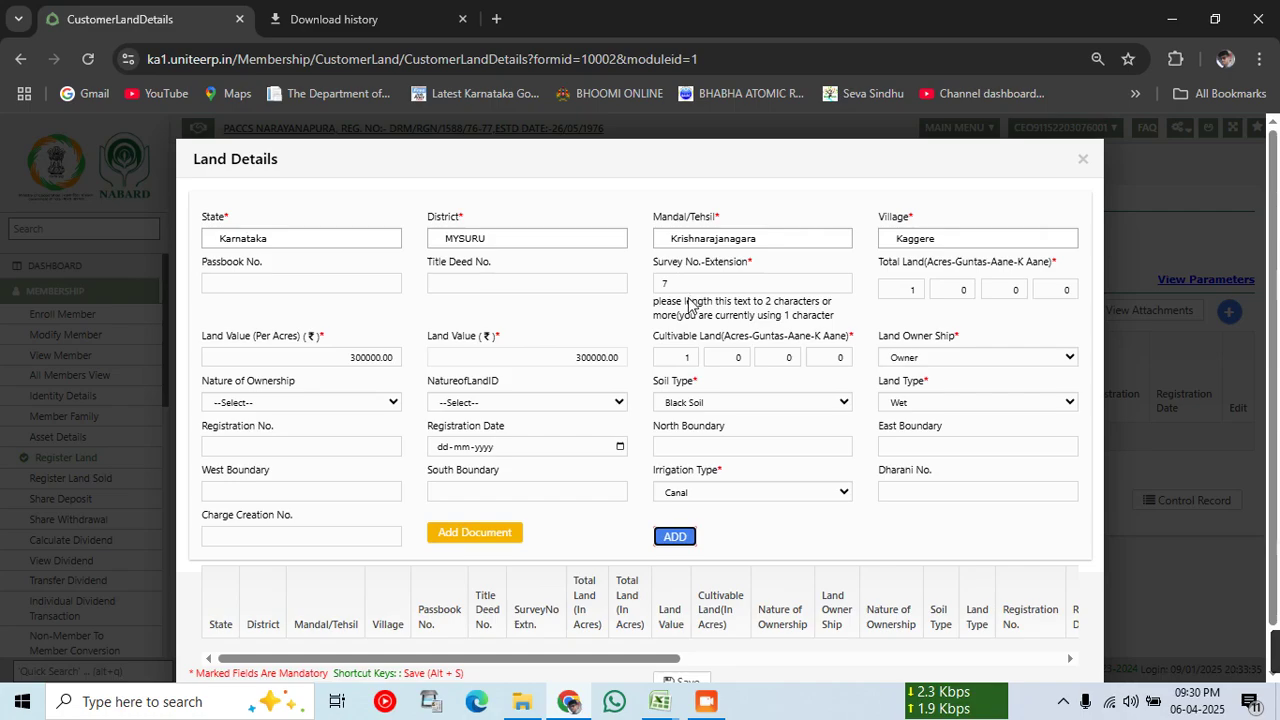
pyautogui.click(685, 236)
pyautogui.write('-')
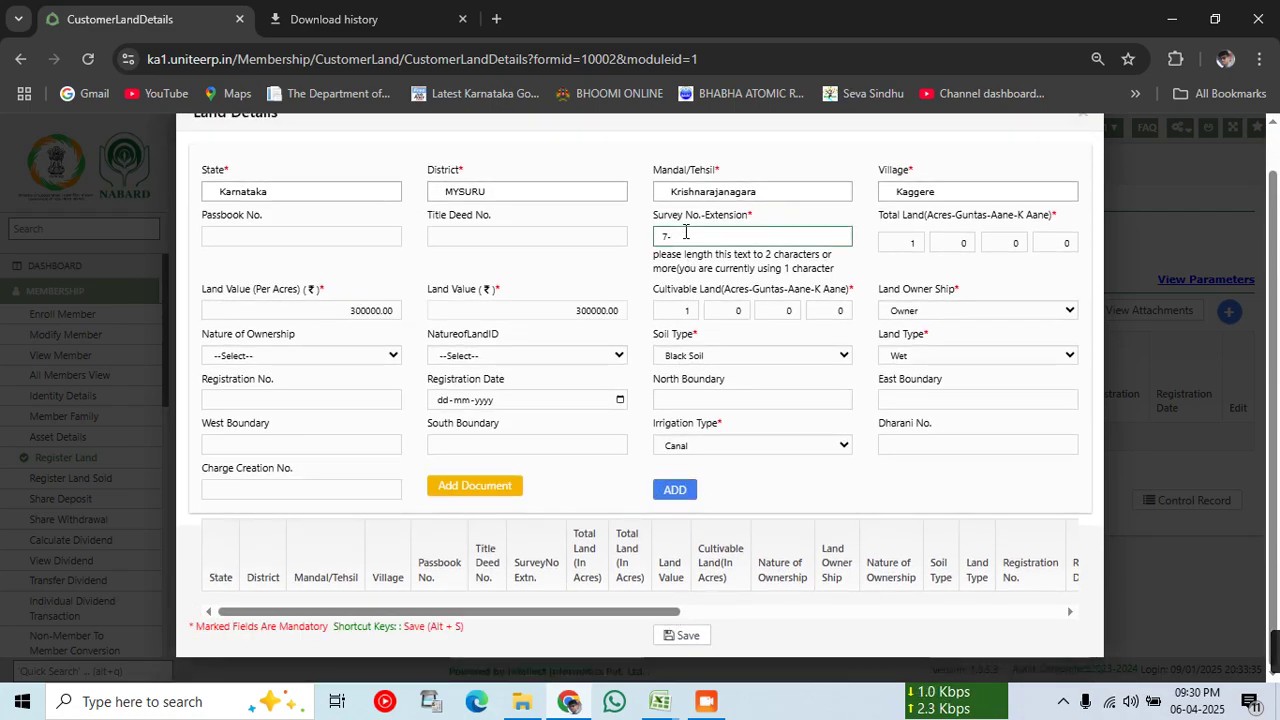
pyautogui.write('1')
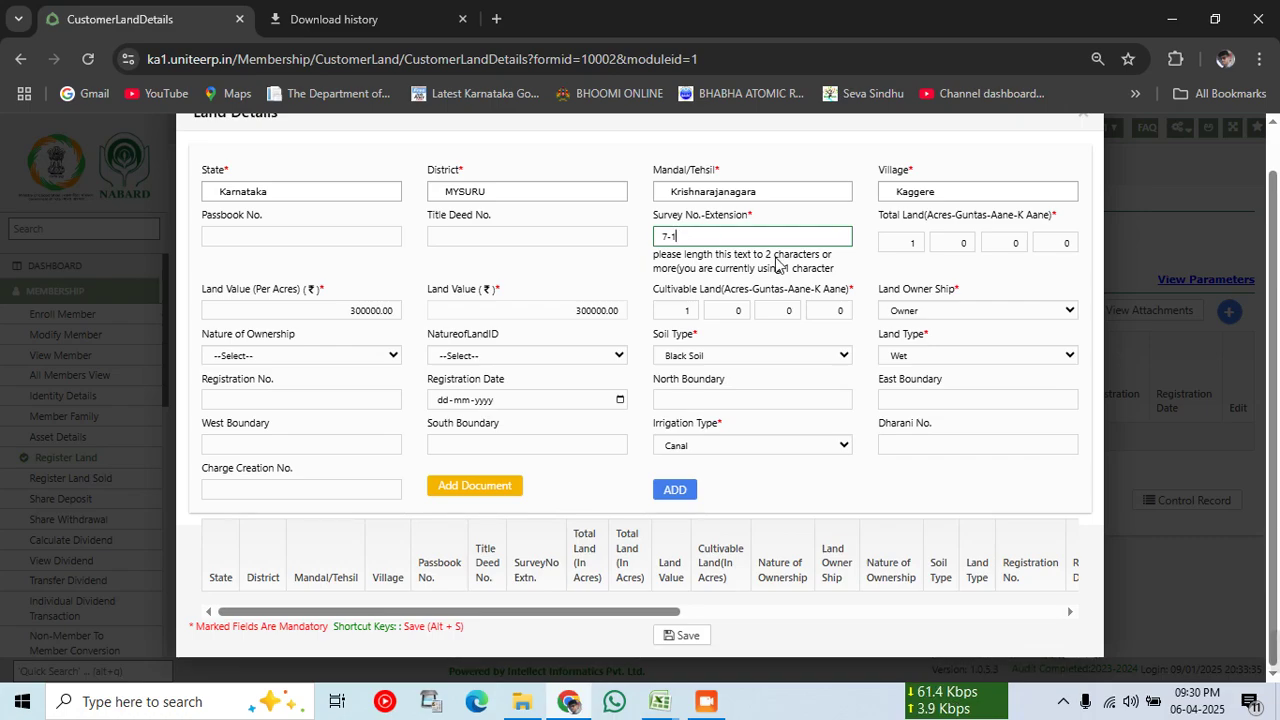
pyautogui.click(729, 504)
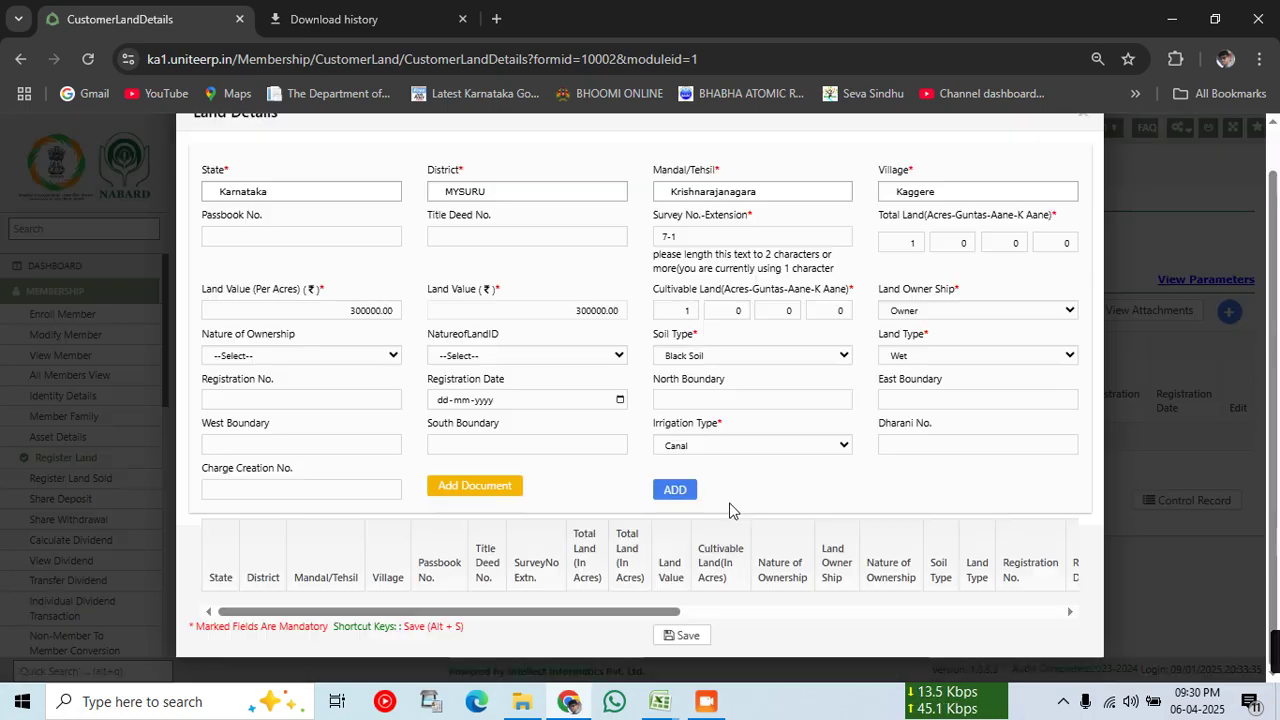
# Step: Correct the survey number to 7- and add the Kaggere row: 1 acre, 300000.00, Owner, Black Soil, Wet
pyautogui.click(690, 232)
pyautogui.write('*')
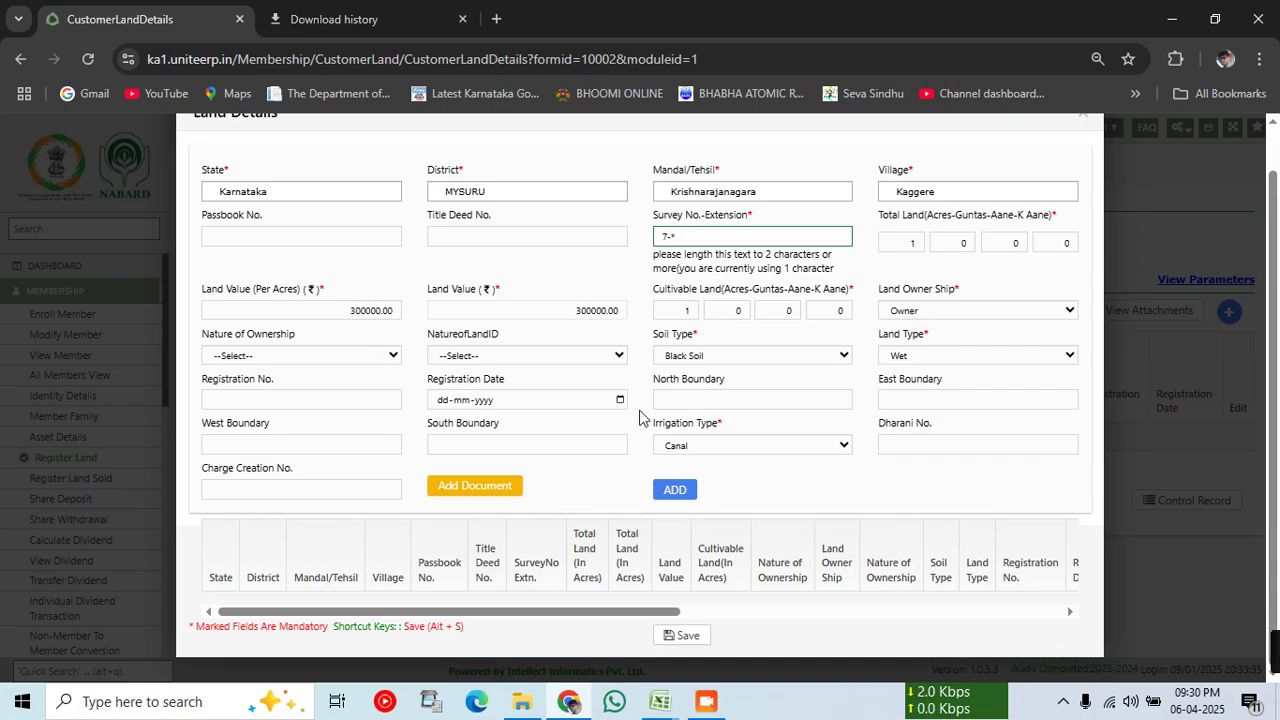
pyautogui.click(673, 489)
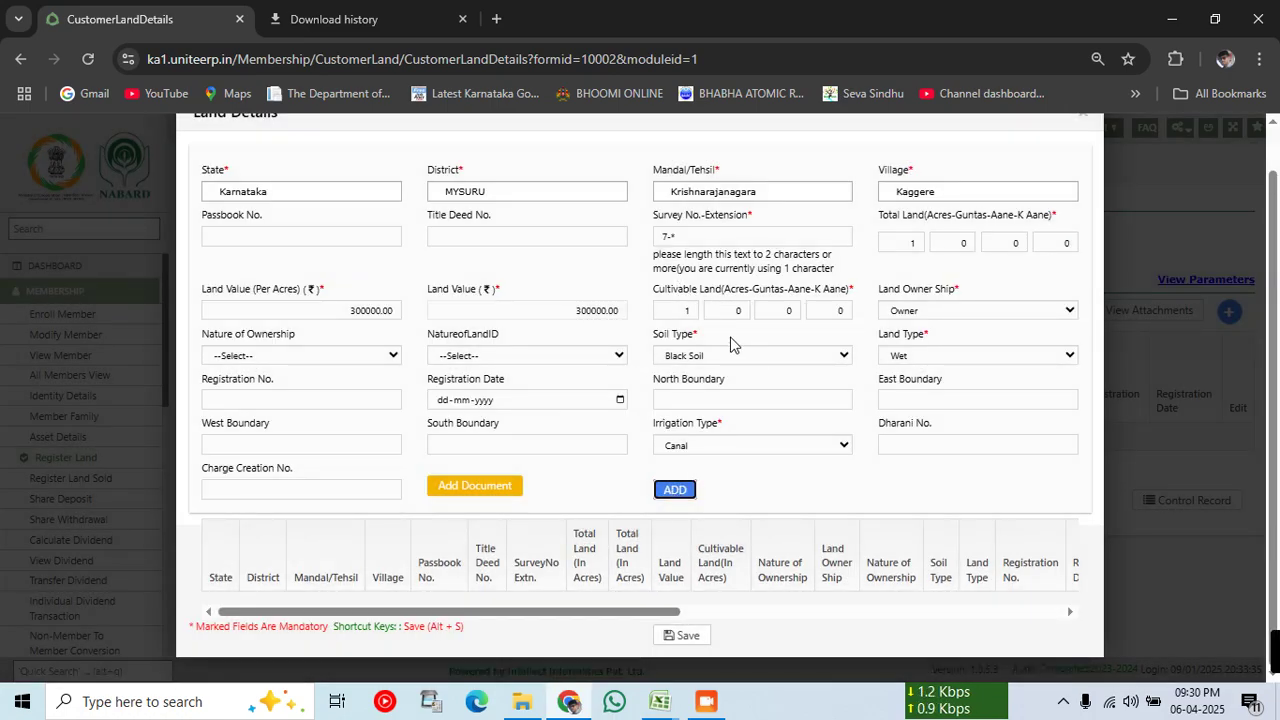
pyautogui.scroll(1, 735, 376)
pyautogui.click(695, 285)
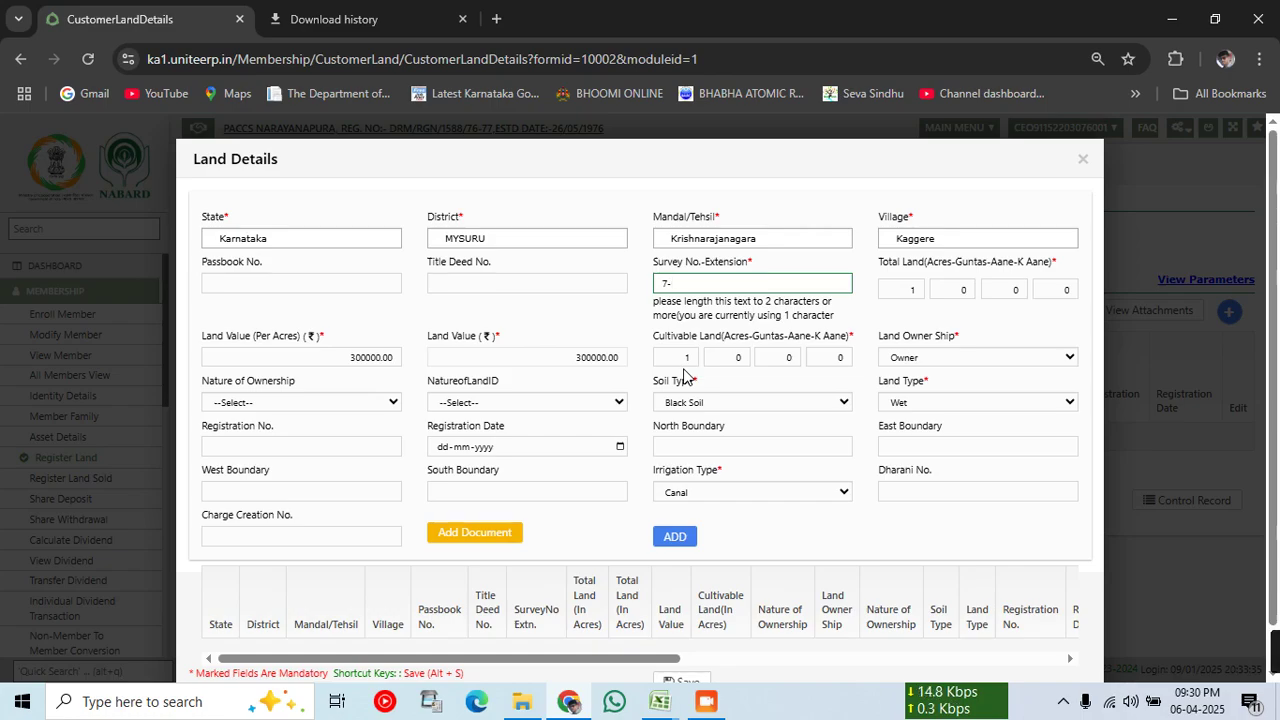
pyautogui.click(676, 539)
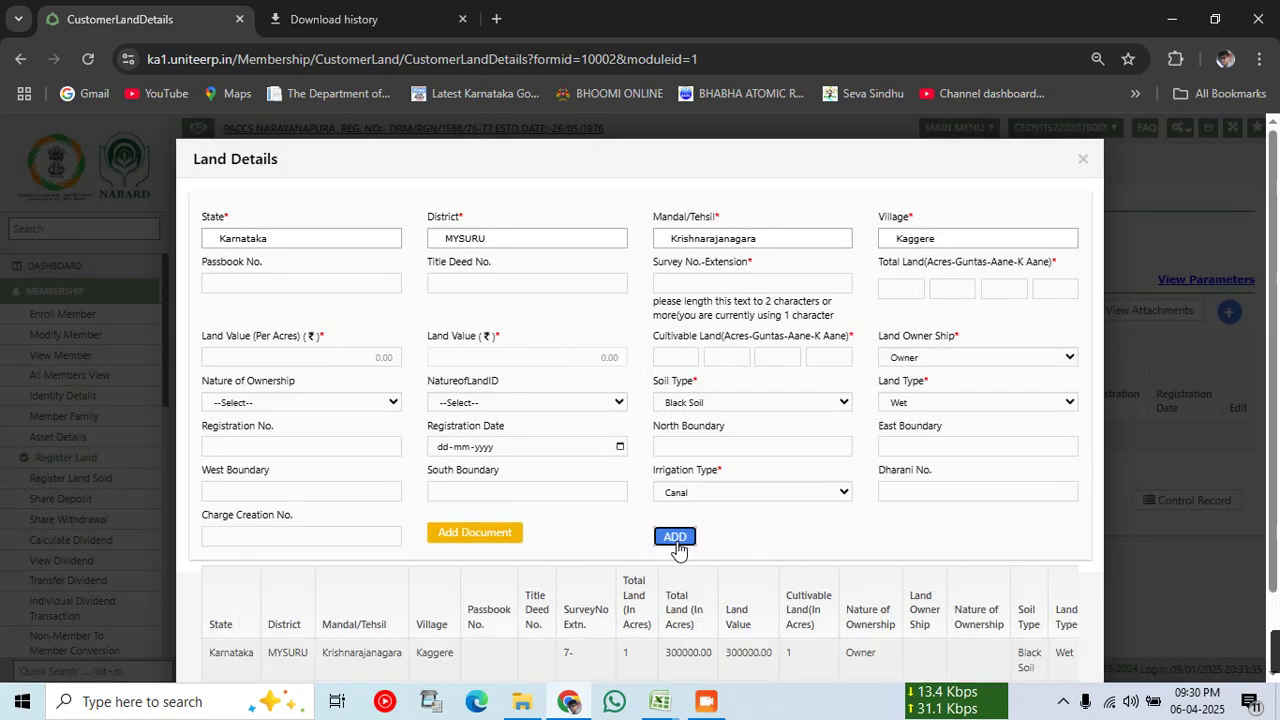
pyautogui.scroll(-1, 677, 541)
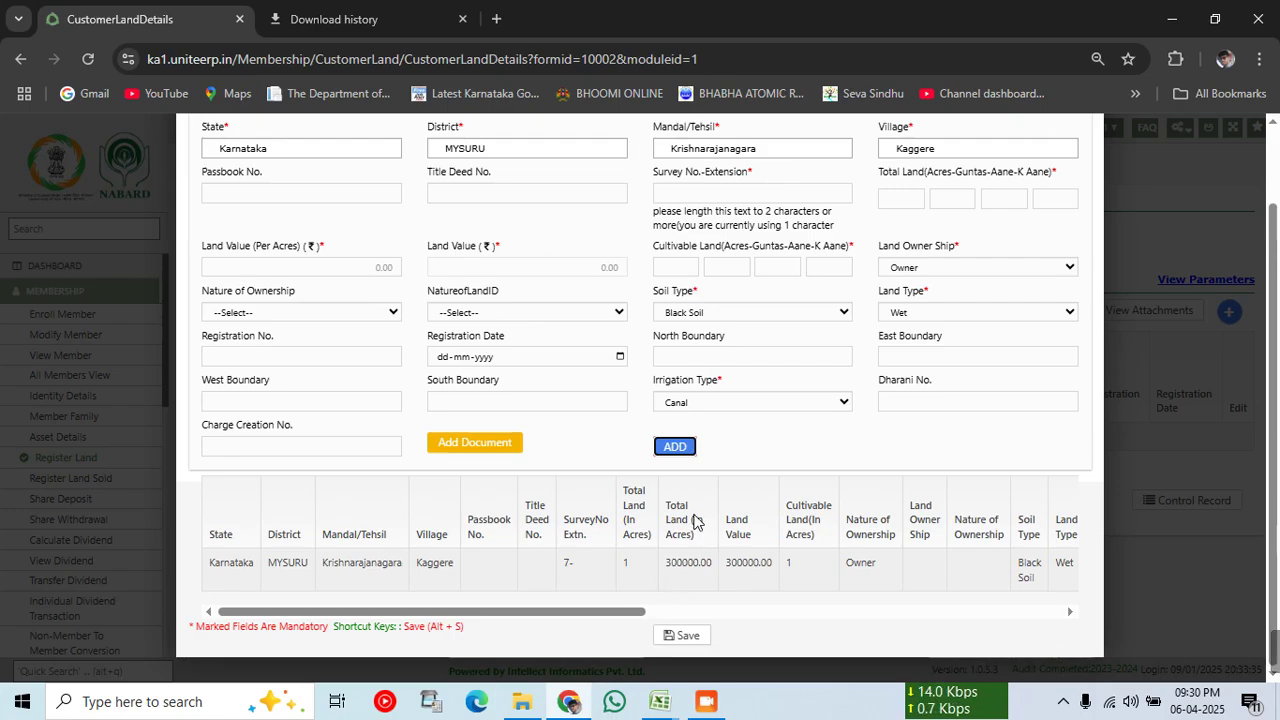
pyautogui.scroll(1, 606, 531)
pyautogui.scroll(-1, 530, 575)
pyautogui.scroll(1, 582, 548)
pyautogui.click(672, 706)
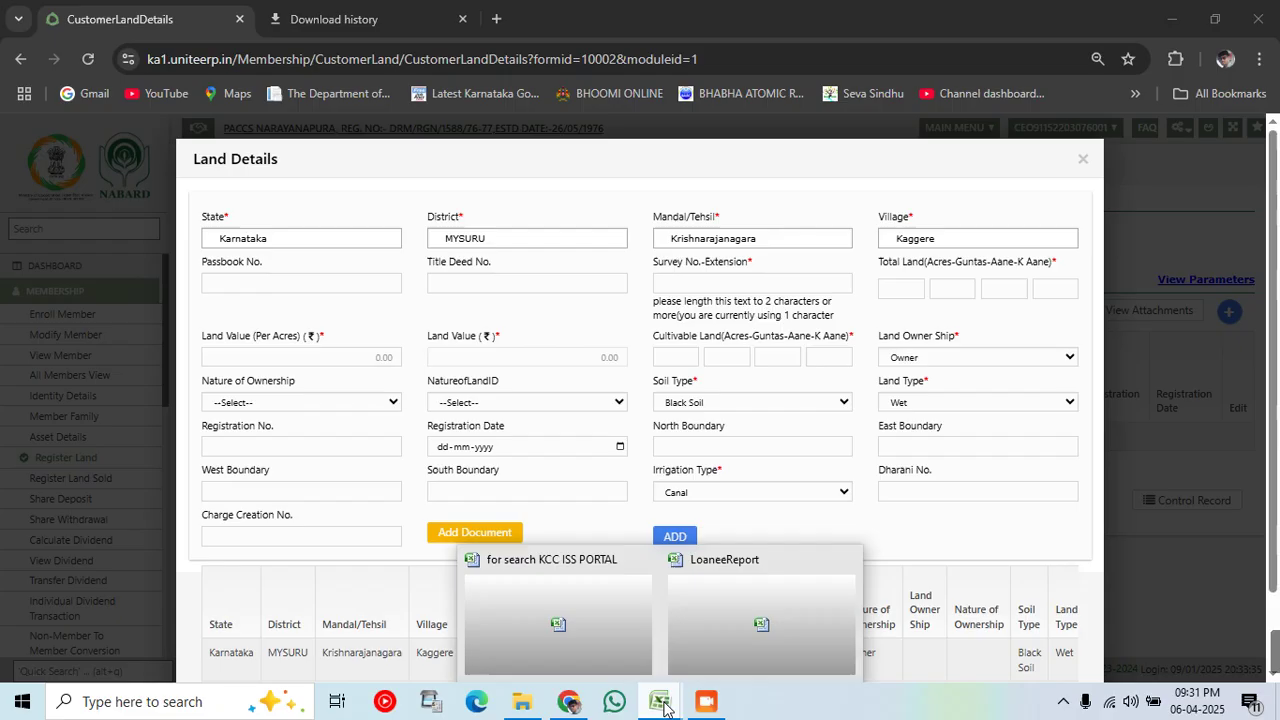
pyautogui.click(771, 640)
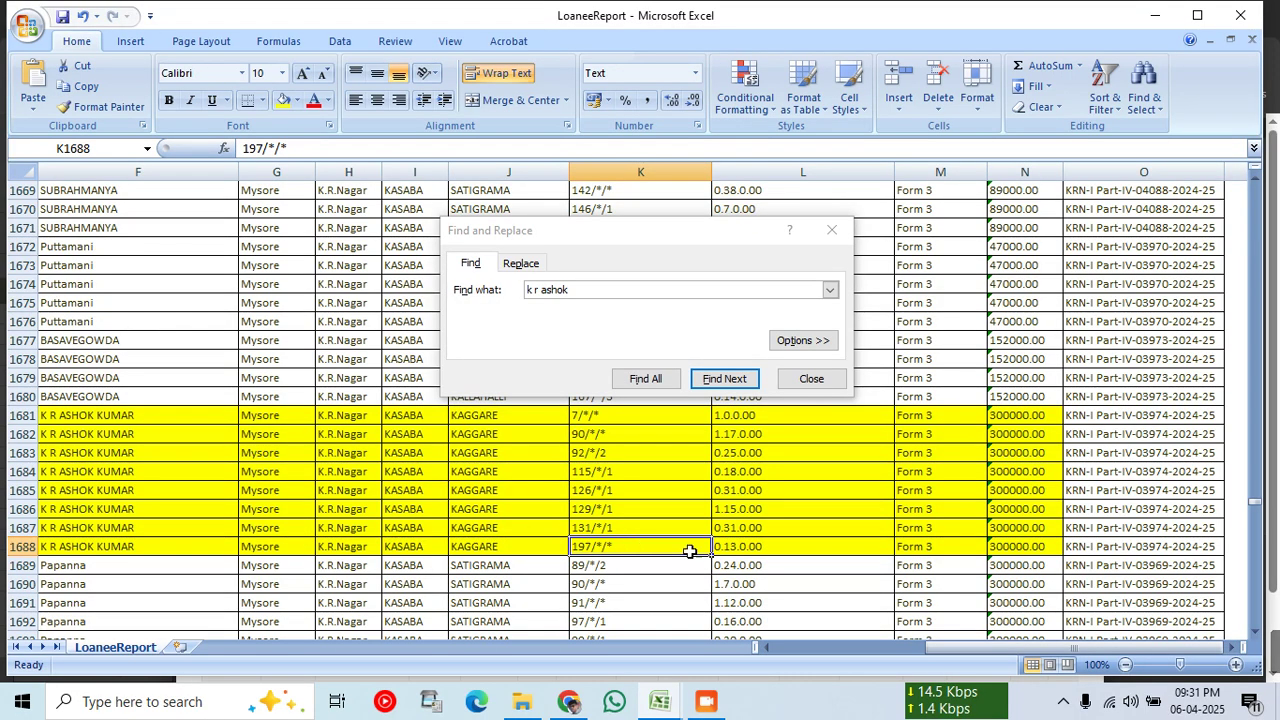
pyautogui.moveTo(664, 708)
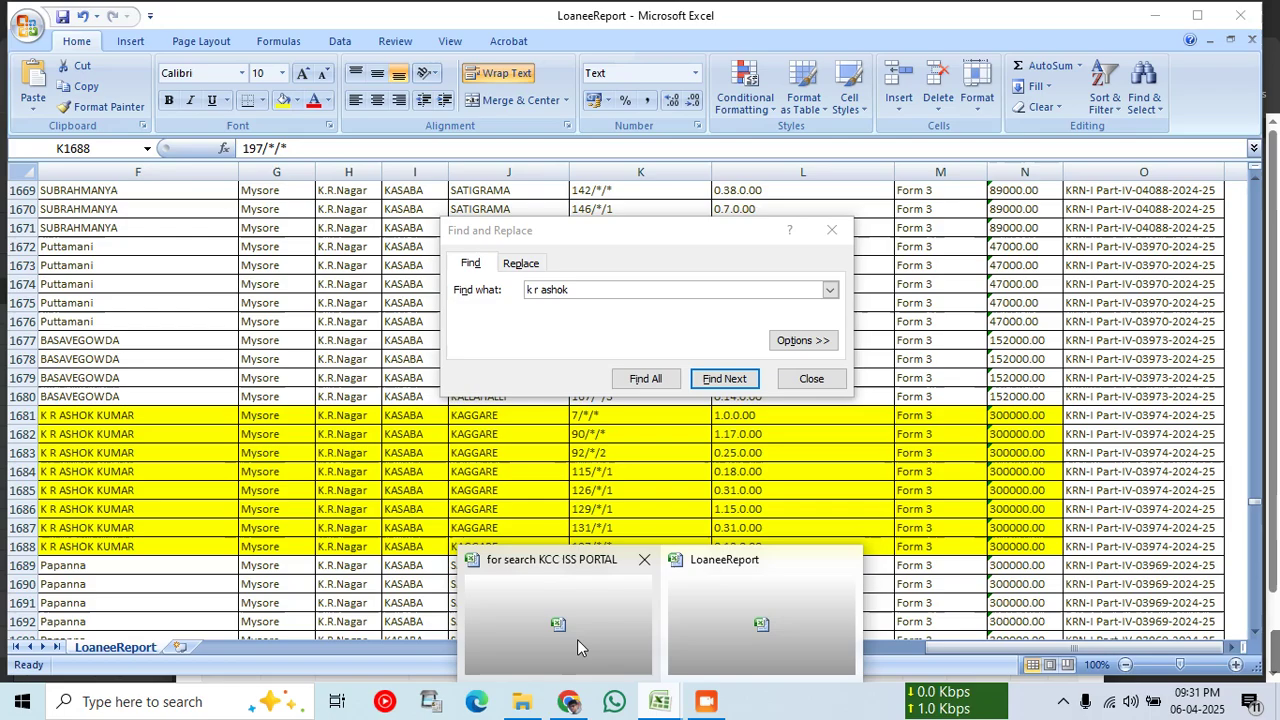
pyautogui.click(568, 701)
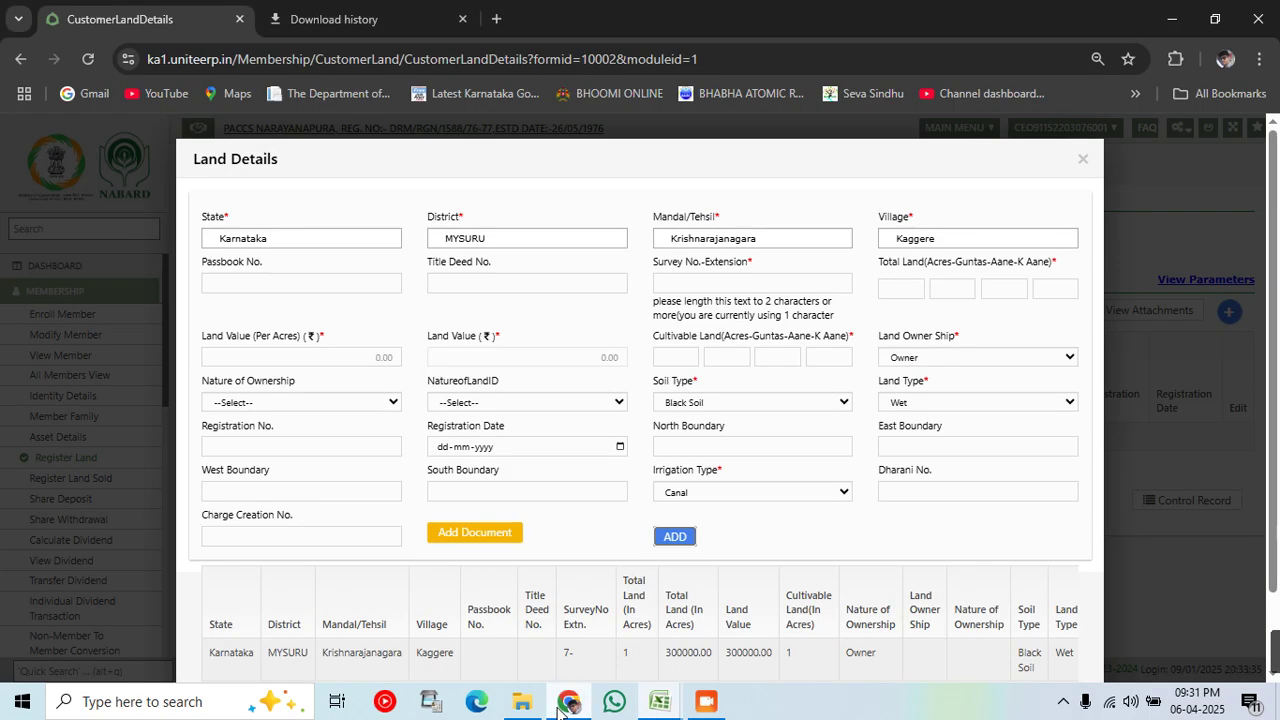
# Step: Enter survey number 90- and check its extent in the LoaneeReport spreadsheet
pyautogui.click(776, 288)
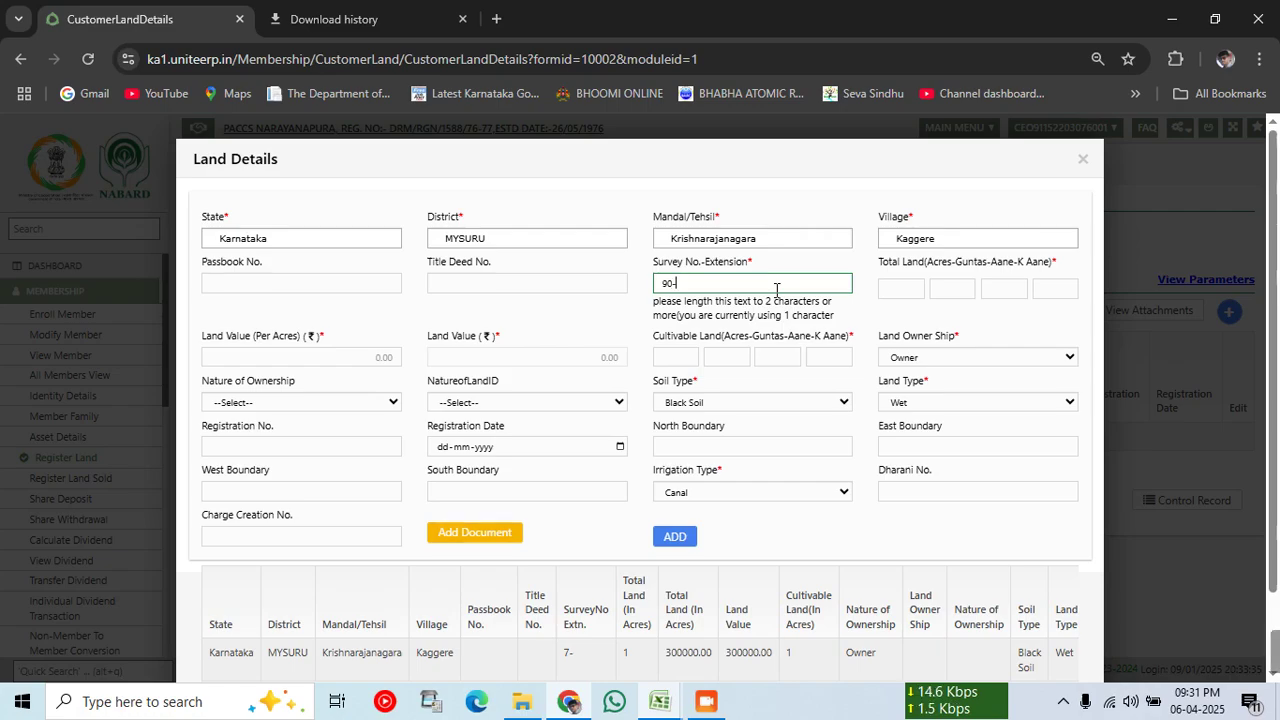
pyautogui.write('-')
pyautogui.press('Tab')
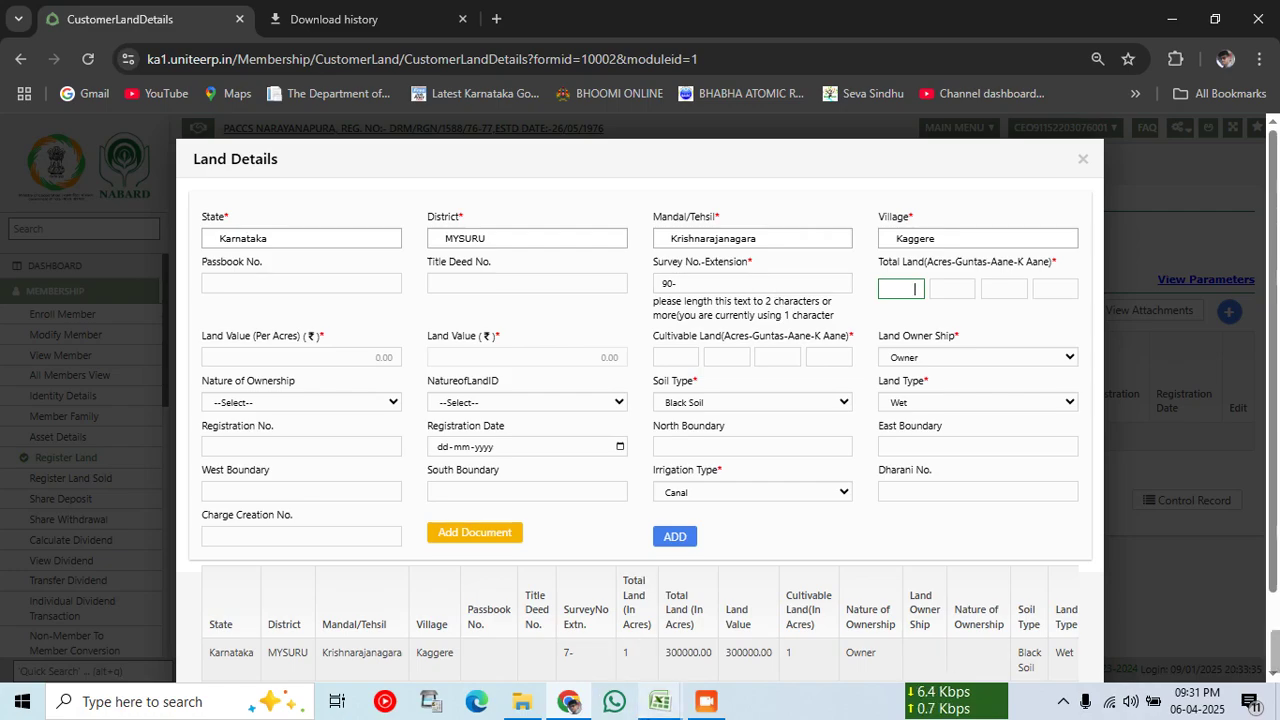
pyautogui.click(655, 702)
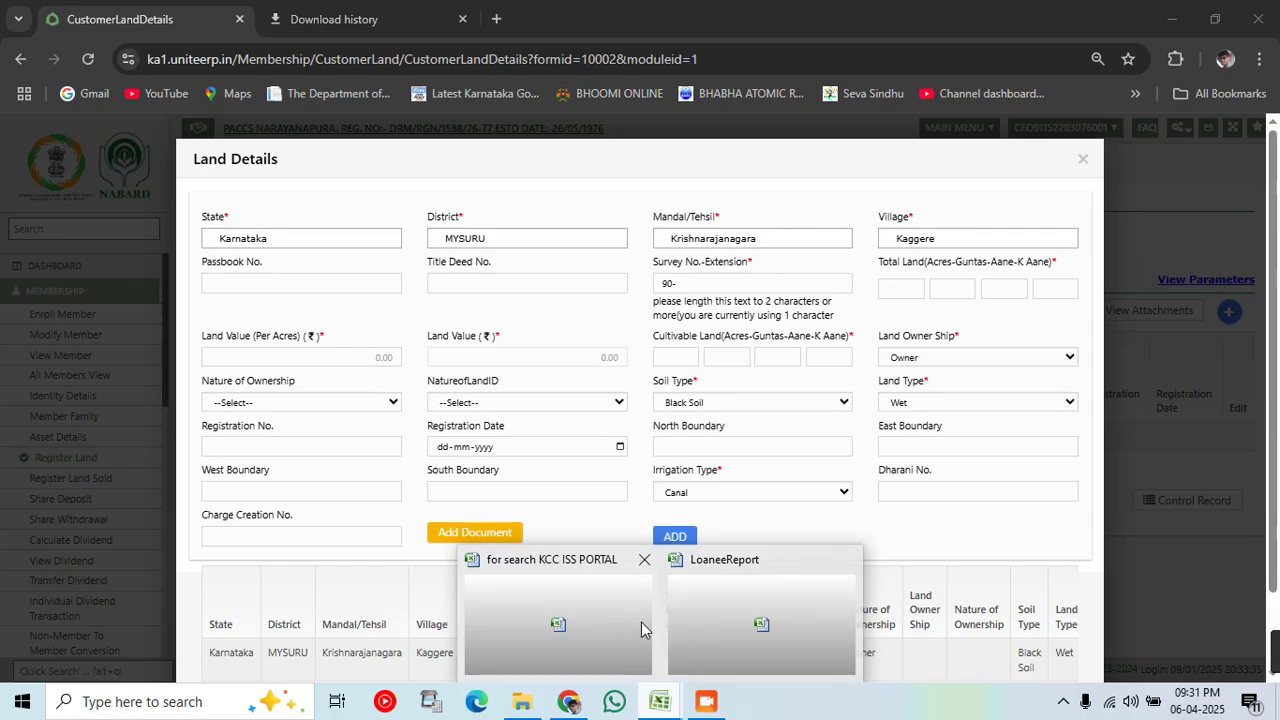
pyautogui.click(722, 610)
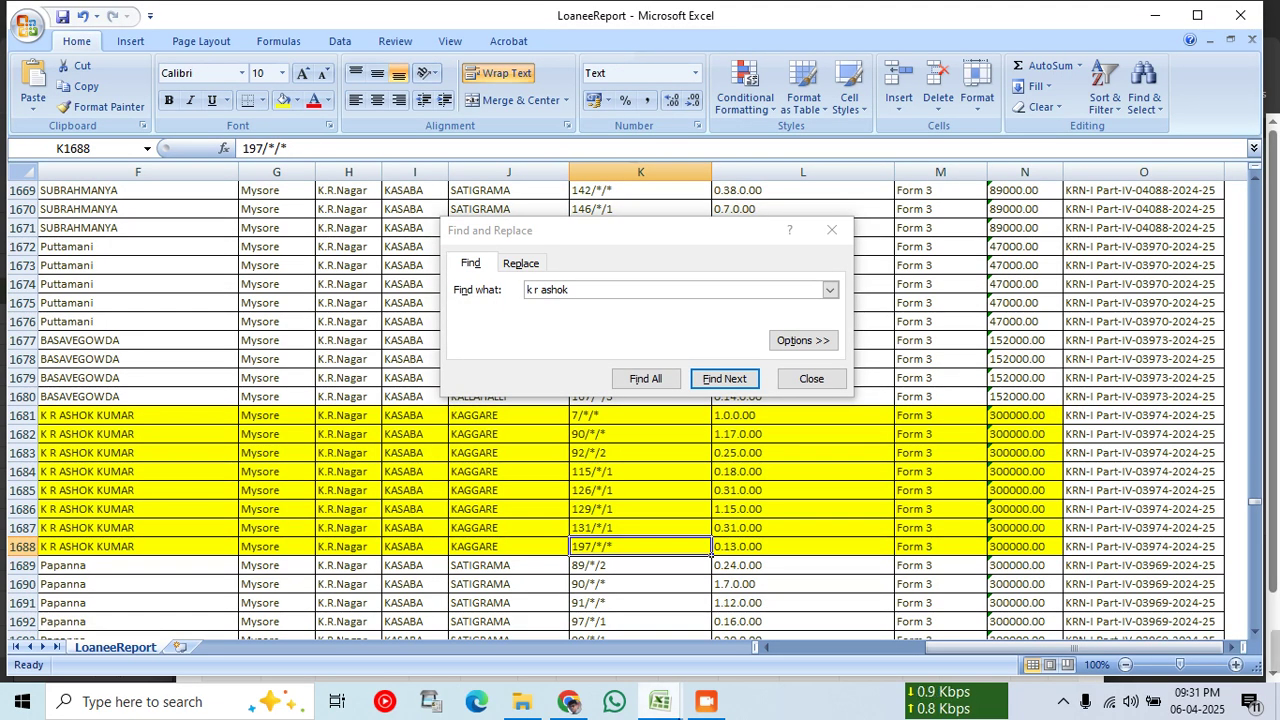
pyautogui.click(669, 700)
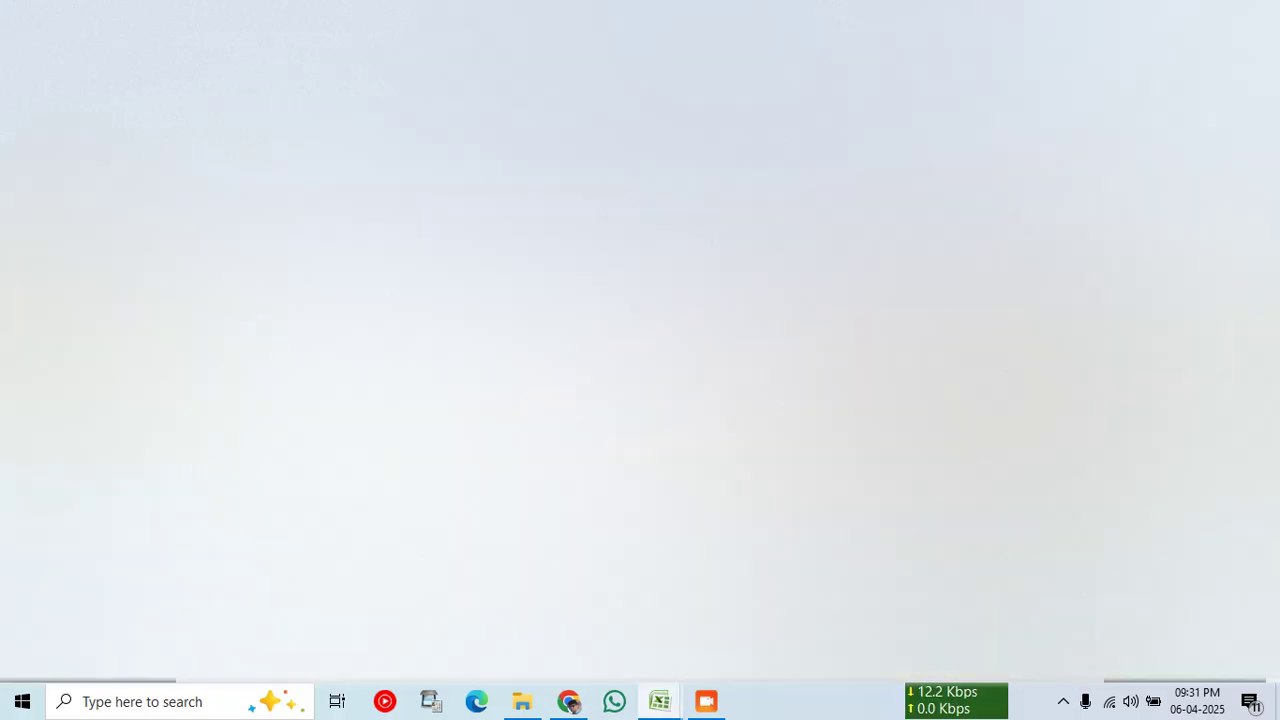
pyautogui.click(567, 703)
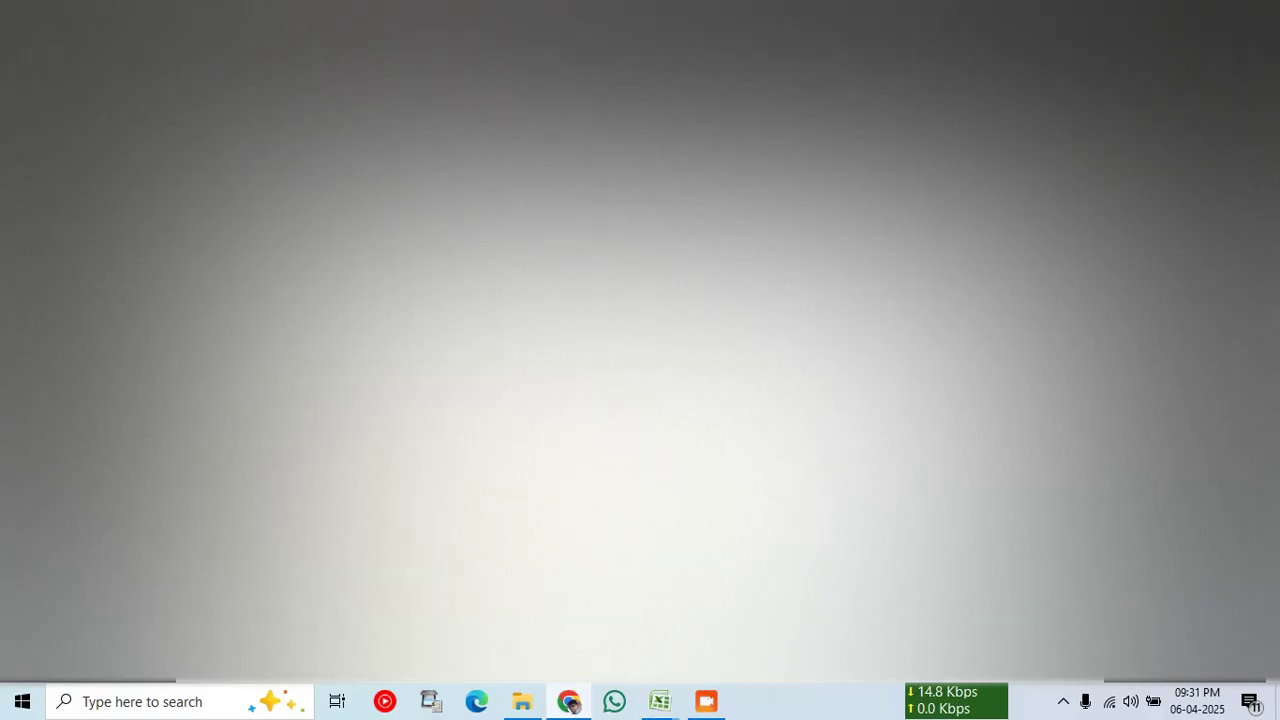
pyautogui.click(659, 701)
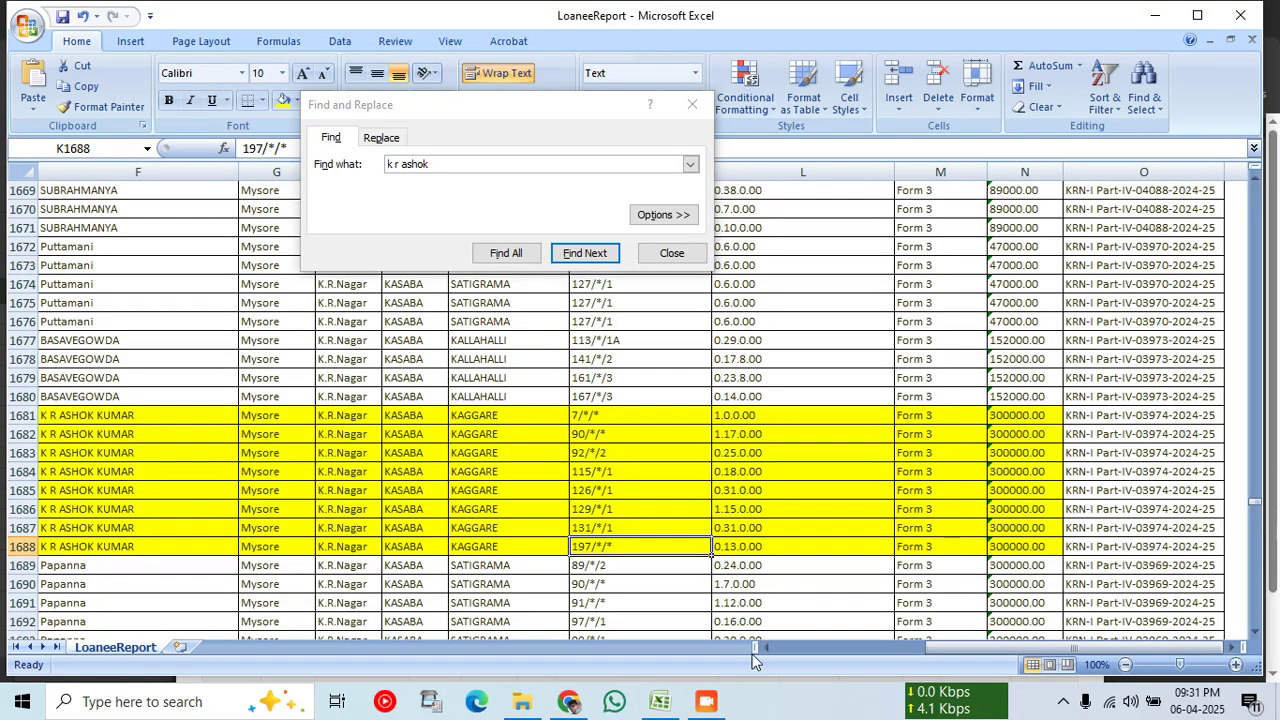
pyautogui.click(584, 703)
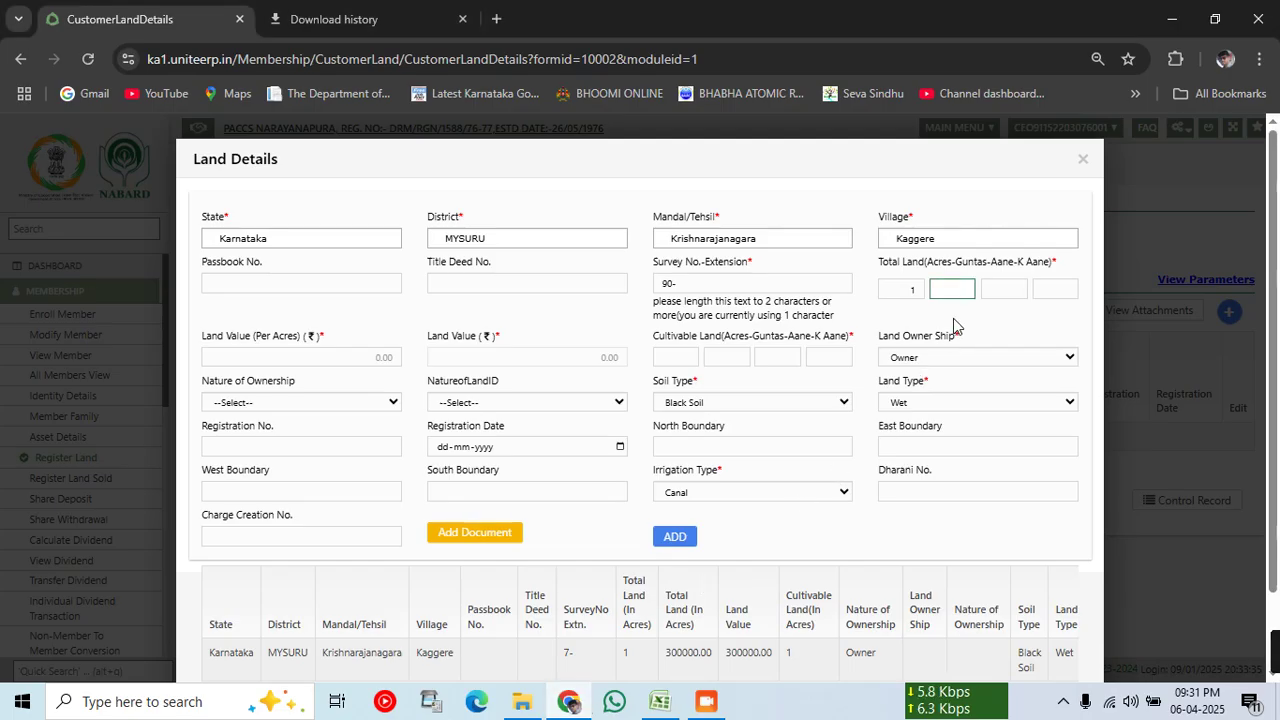
# Step: Enter total land 1-17-0-0, 300000 per acre, cultivable land 1-17-0-0, and add survey 90-
pyautogui.write('17')
pyautogui.press('Tab')
pyautogui.press('Tab')
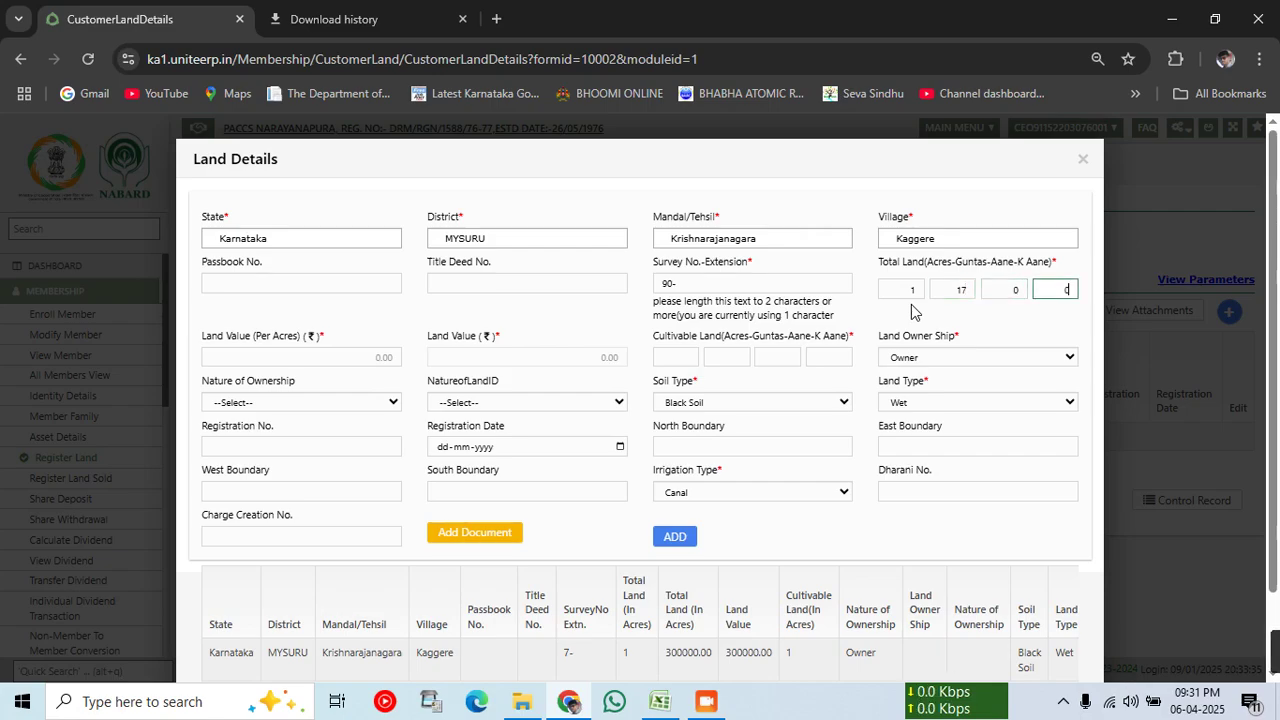
pyautogui.write('0')
pyautogui.click(313, 360)
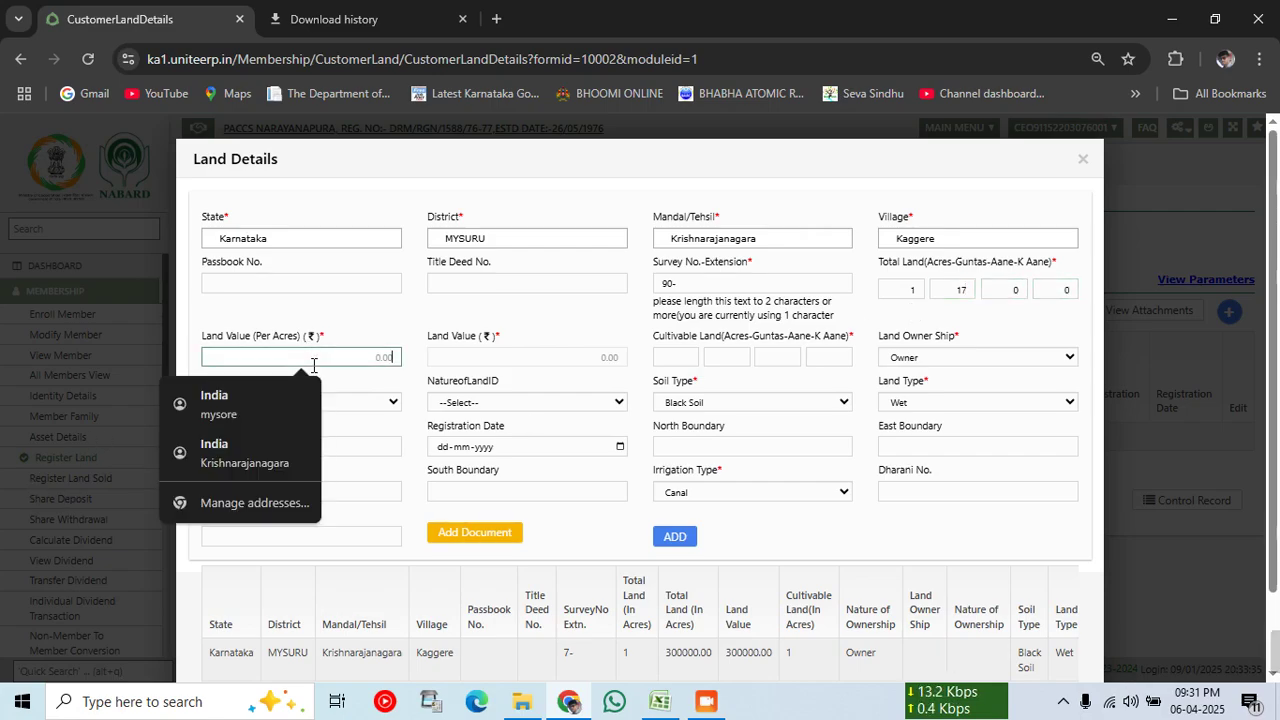
pyautogui.write('300')
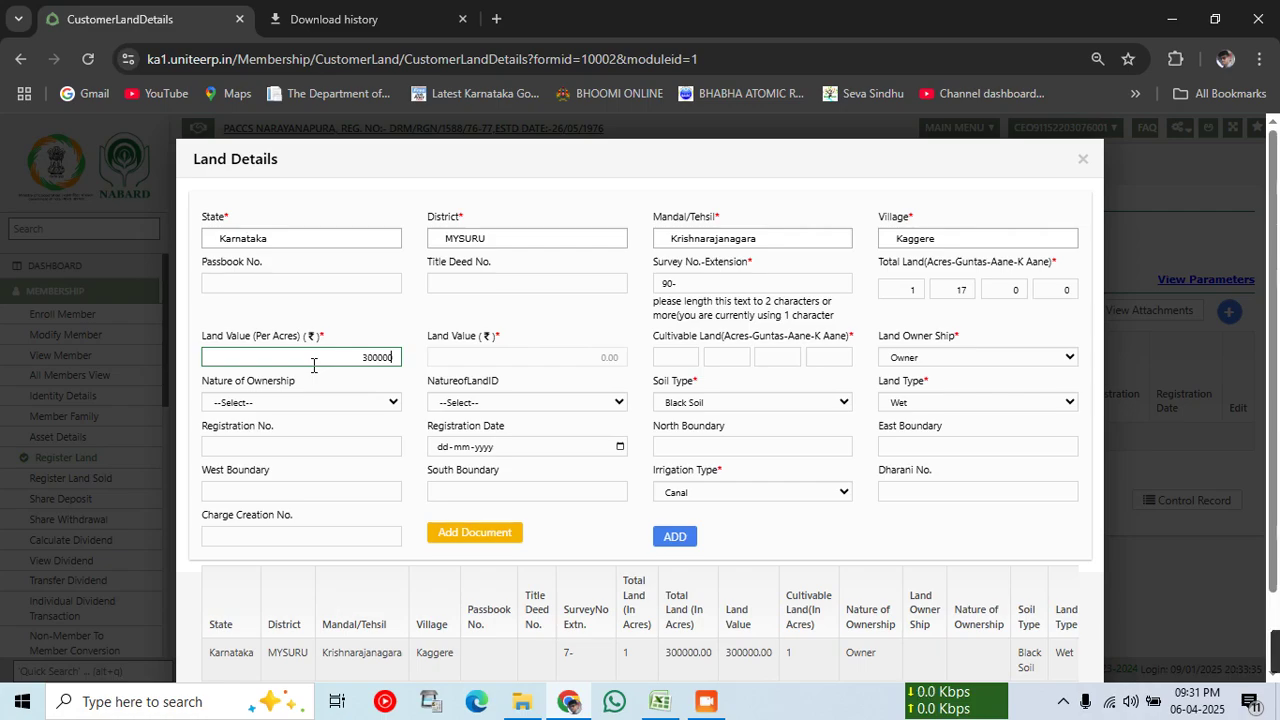
pyautogui.write('000')
pyautogui.press('Tab')
pyautogui.write('1')
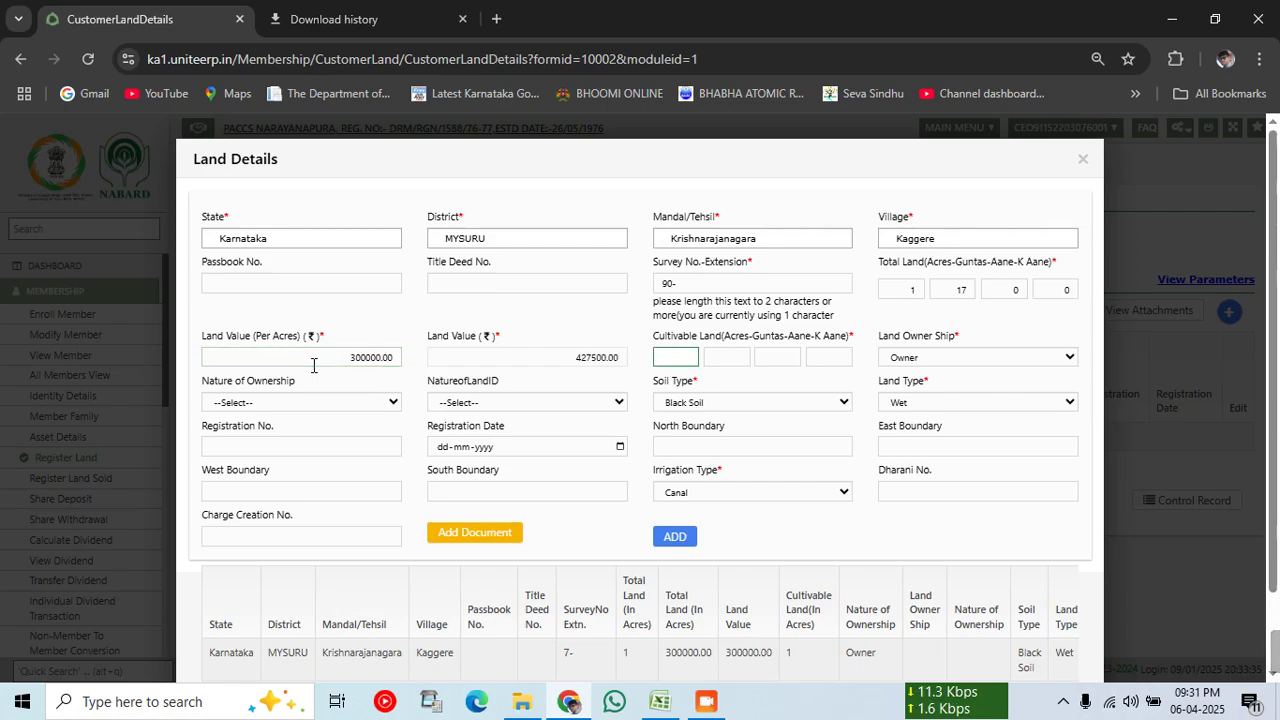
pyautogui.write('17')
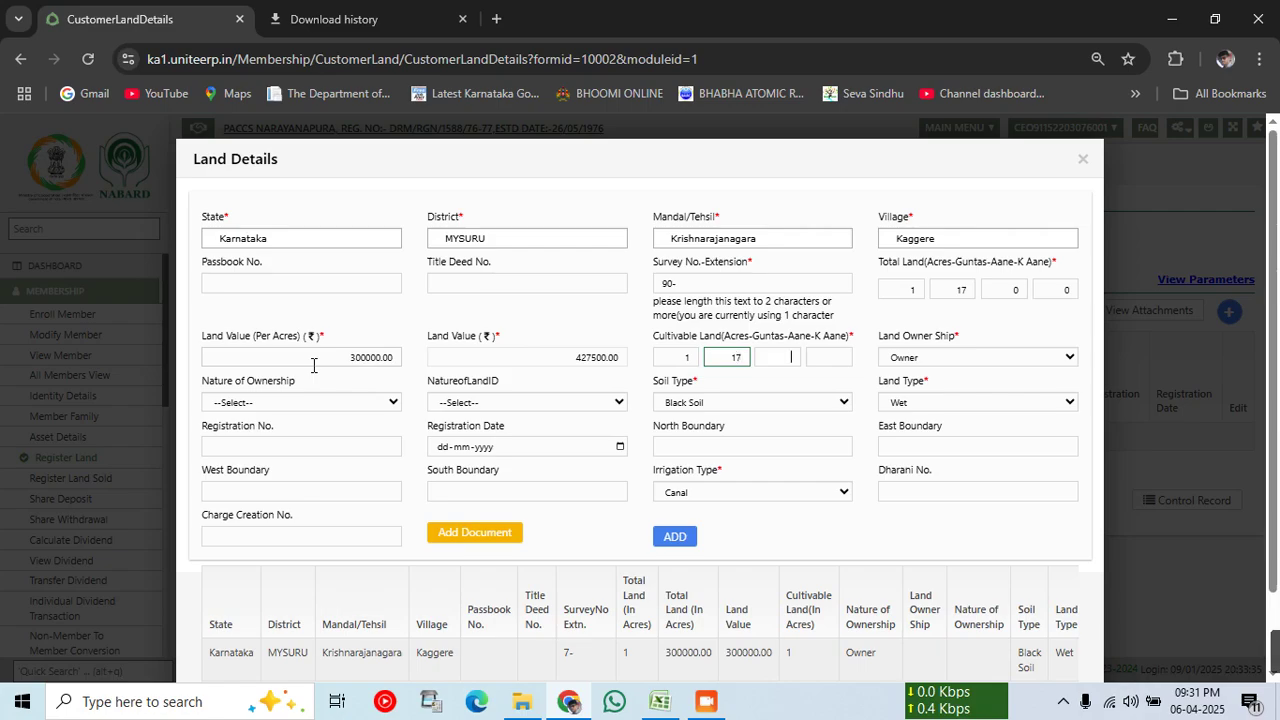
pyautogui.press('Tab')
pyautogui.write('0')
pyautogui.press('Tab')
pyautogui.write('0')
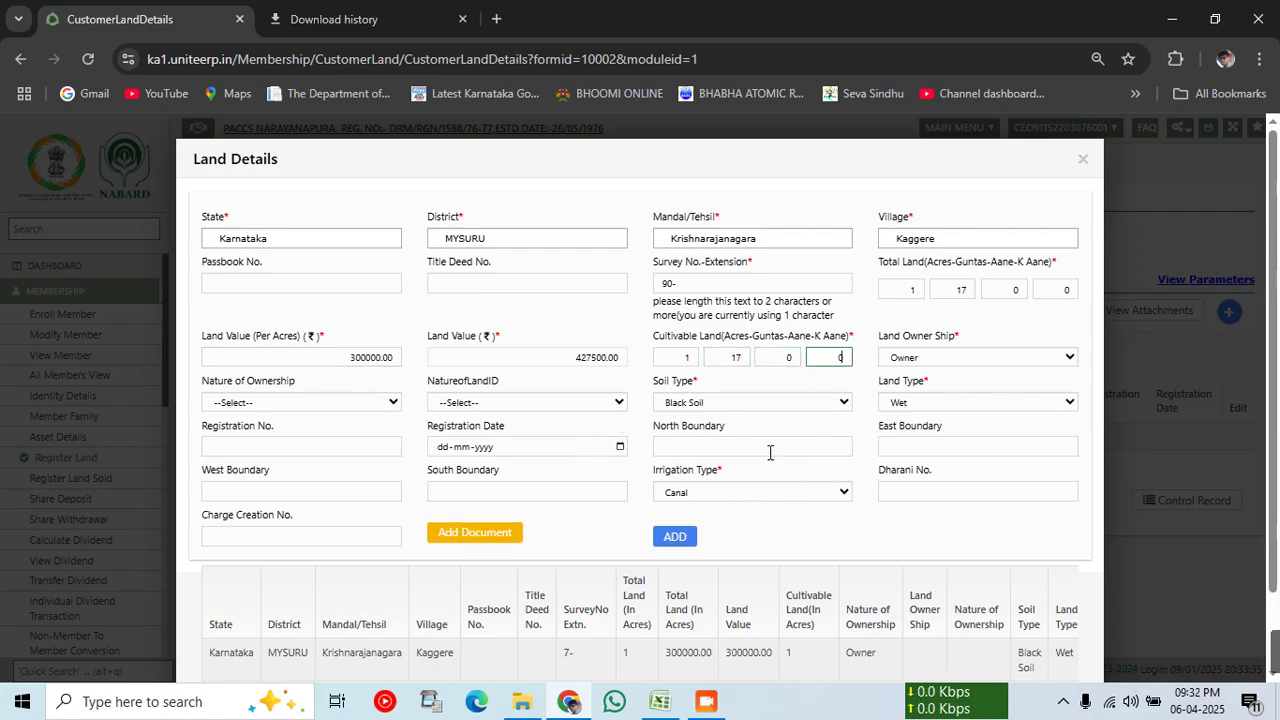
pyautogui.click(676, 540)
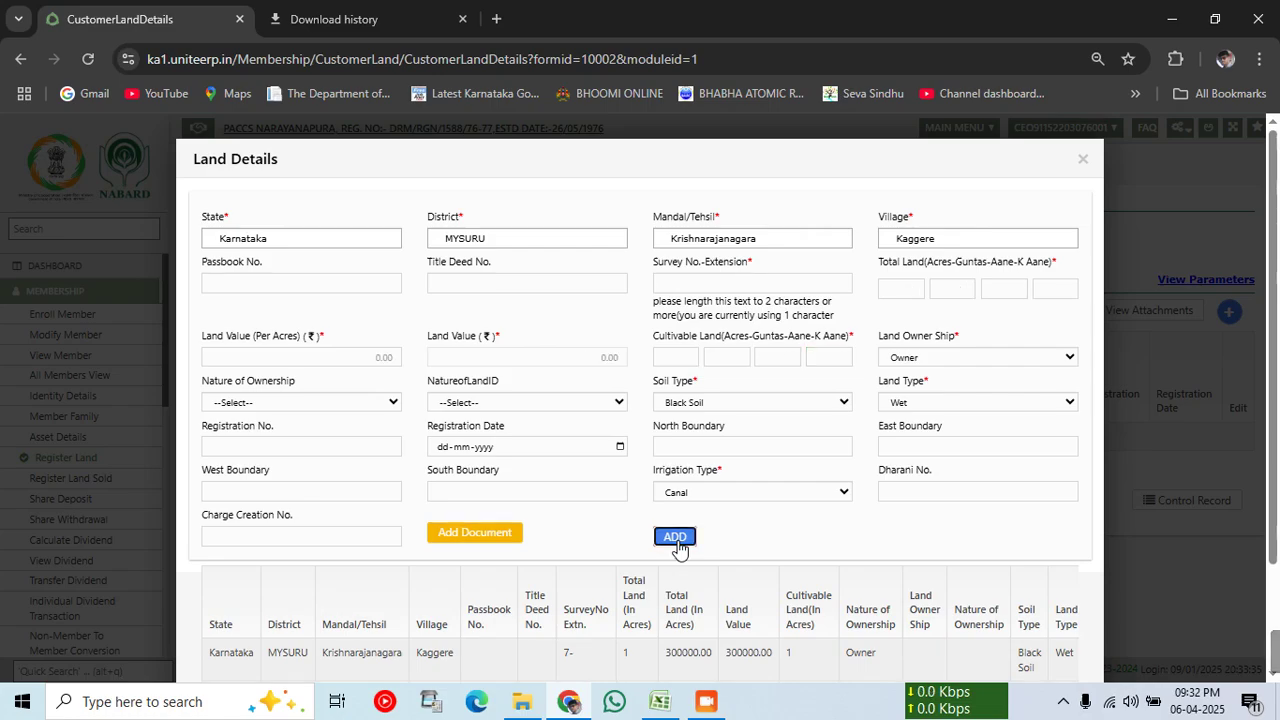
# Step: Check the LoaneeReport, then enter survey 92-2 with total land 0-25-0-0
pyautogui.scroll(-2, 675, 545)
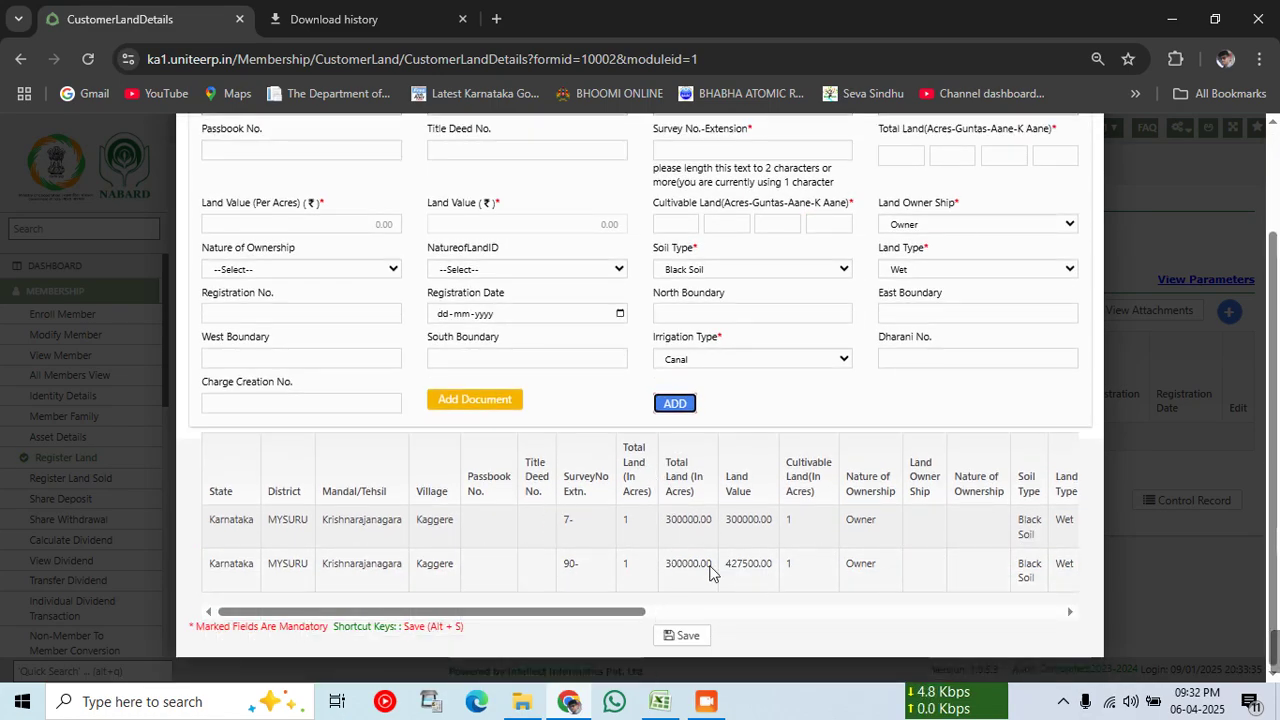
pyautogui.click(648, 707)
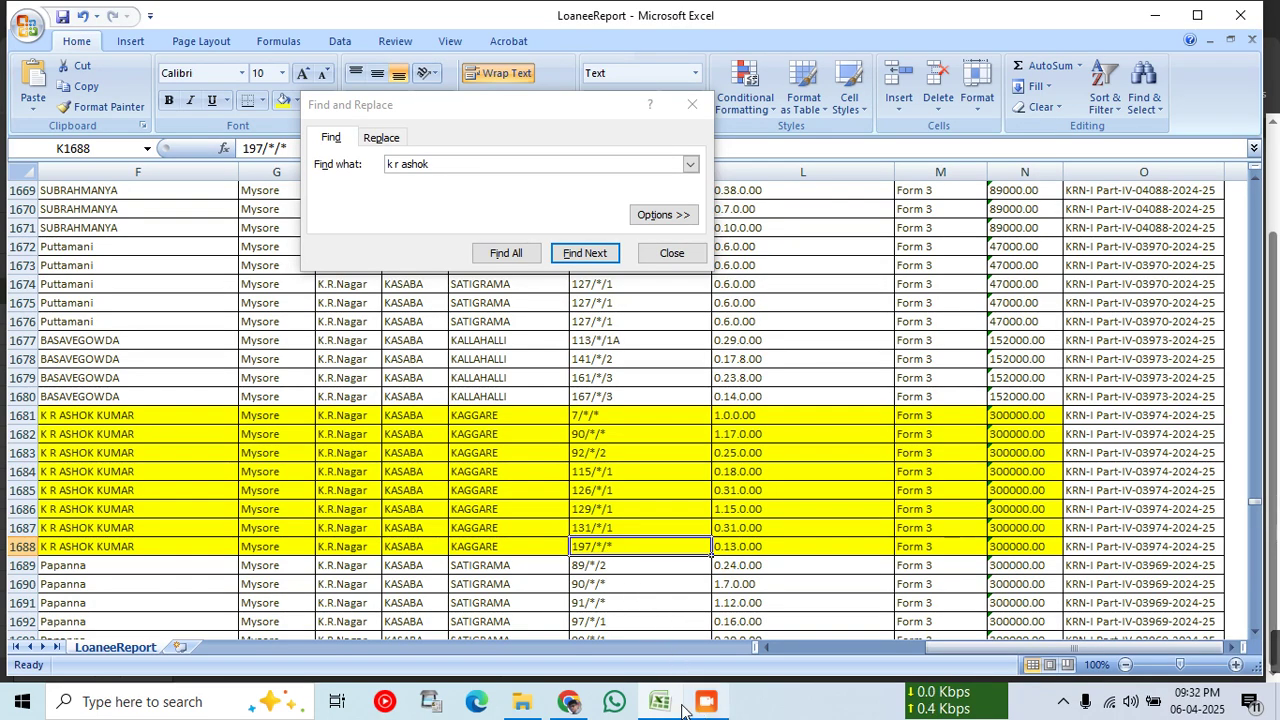
pyautogui.click(572, 705)
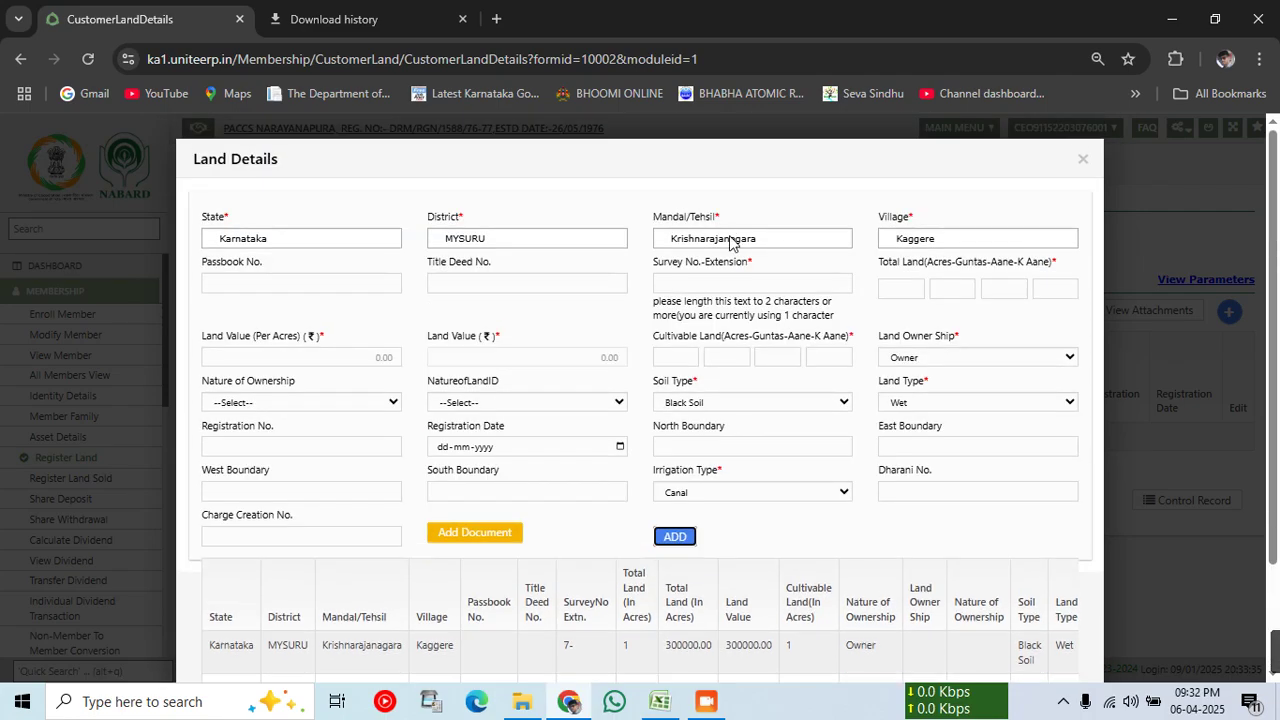
pyautogui.click(730, 284)
pyautogui.write('92-2')
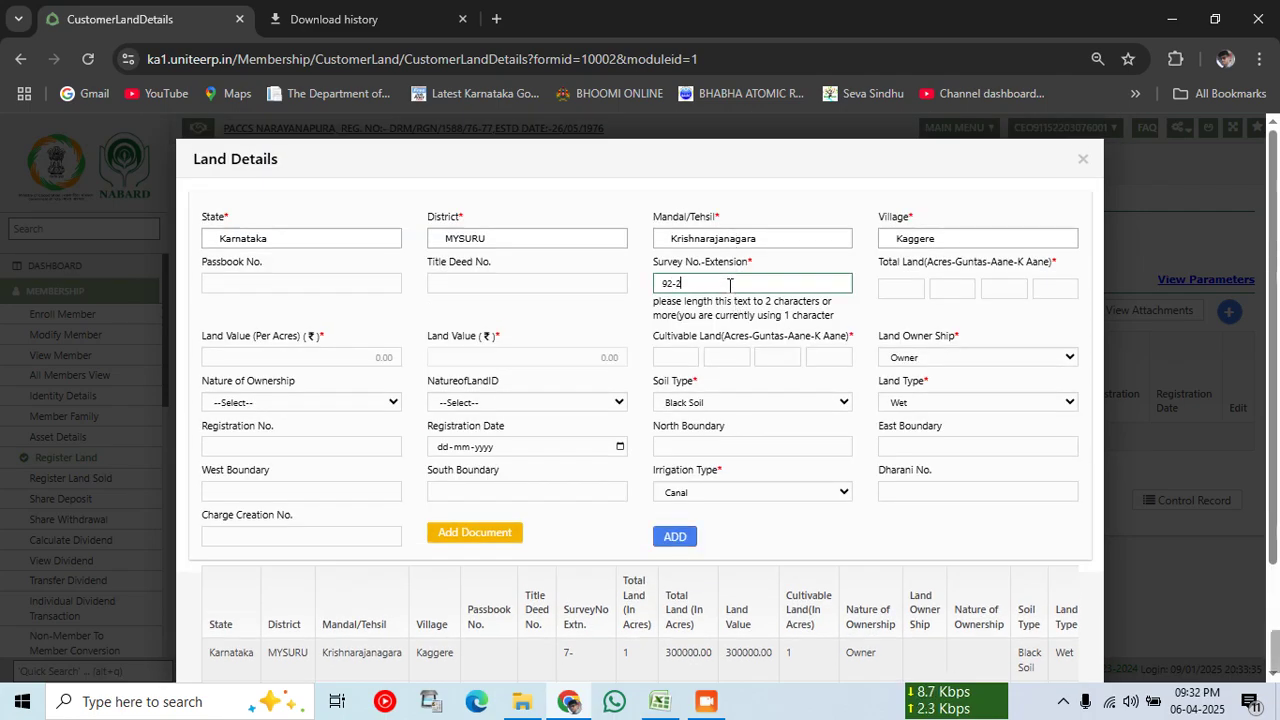
pyautogui.press('Tab')
pyautogui.write('0')
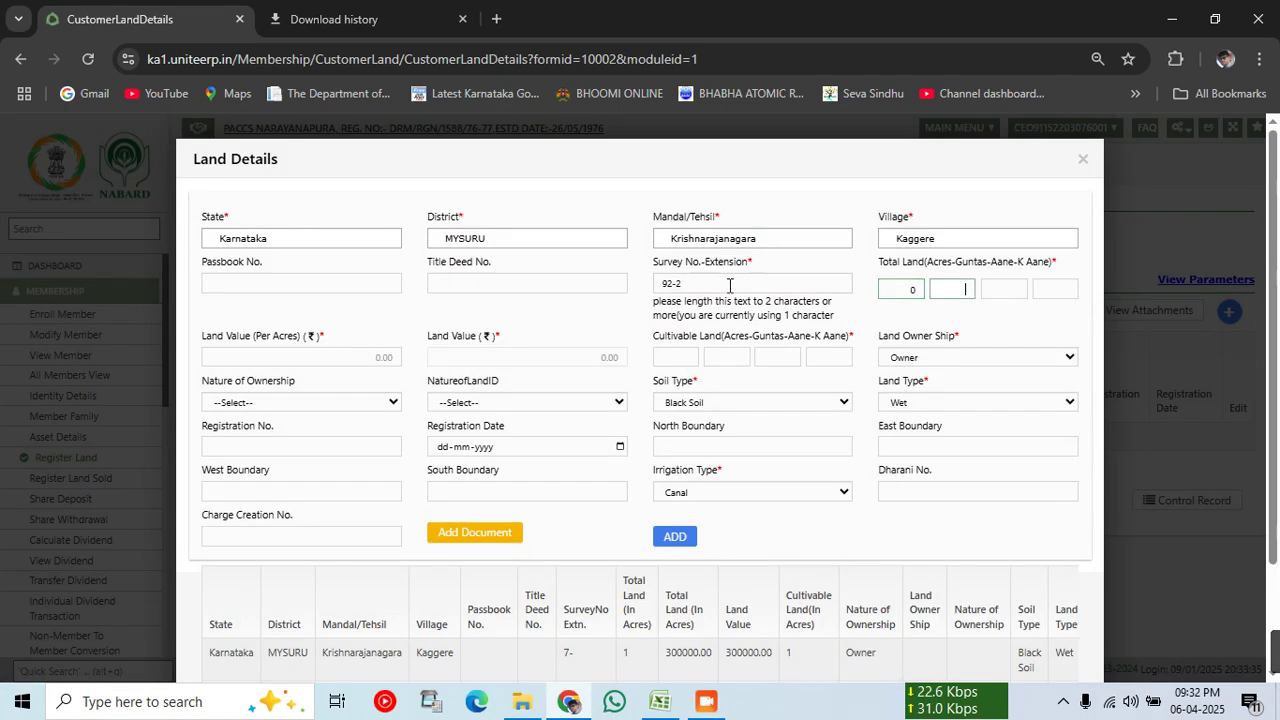
pyautogui.press('Tab')
pyautogui.write('15')
pyautogui.write('25')
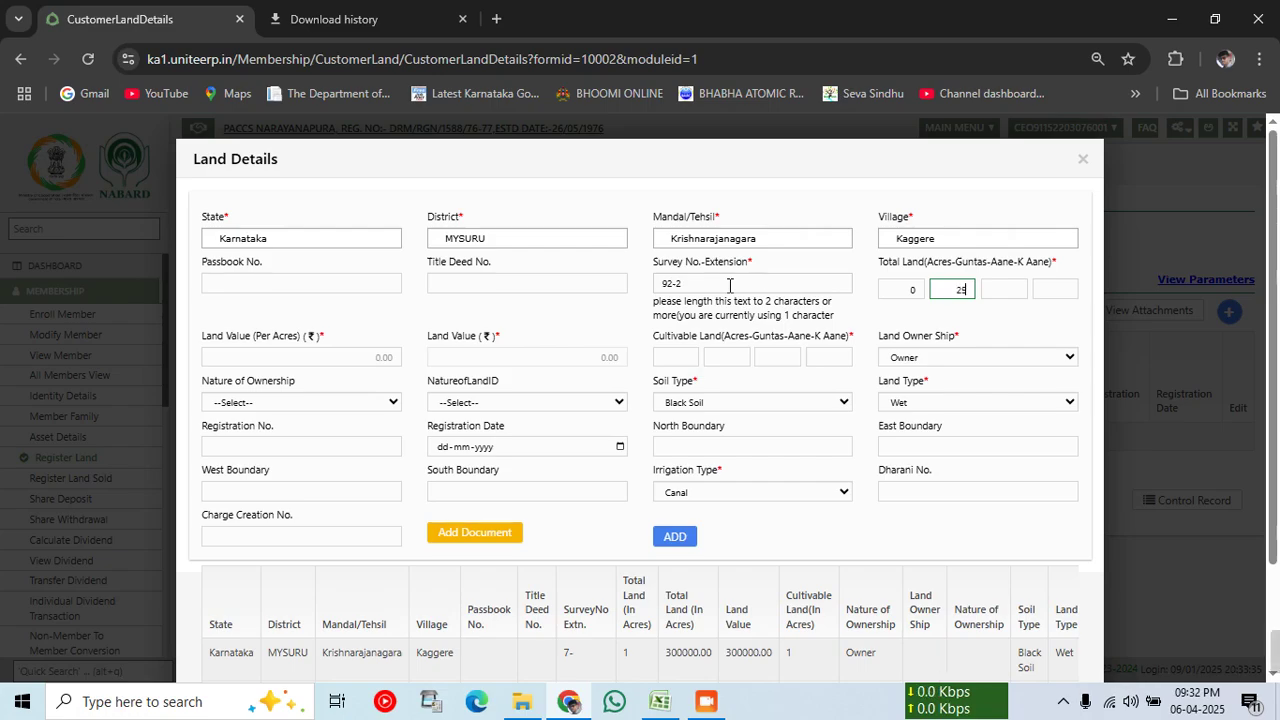
pyautogui.press('Tab')
pyautogui.write('0')
pyautogui.press('Tab')
pyautogui.write('0')
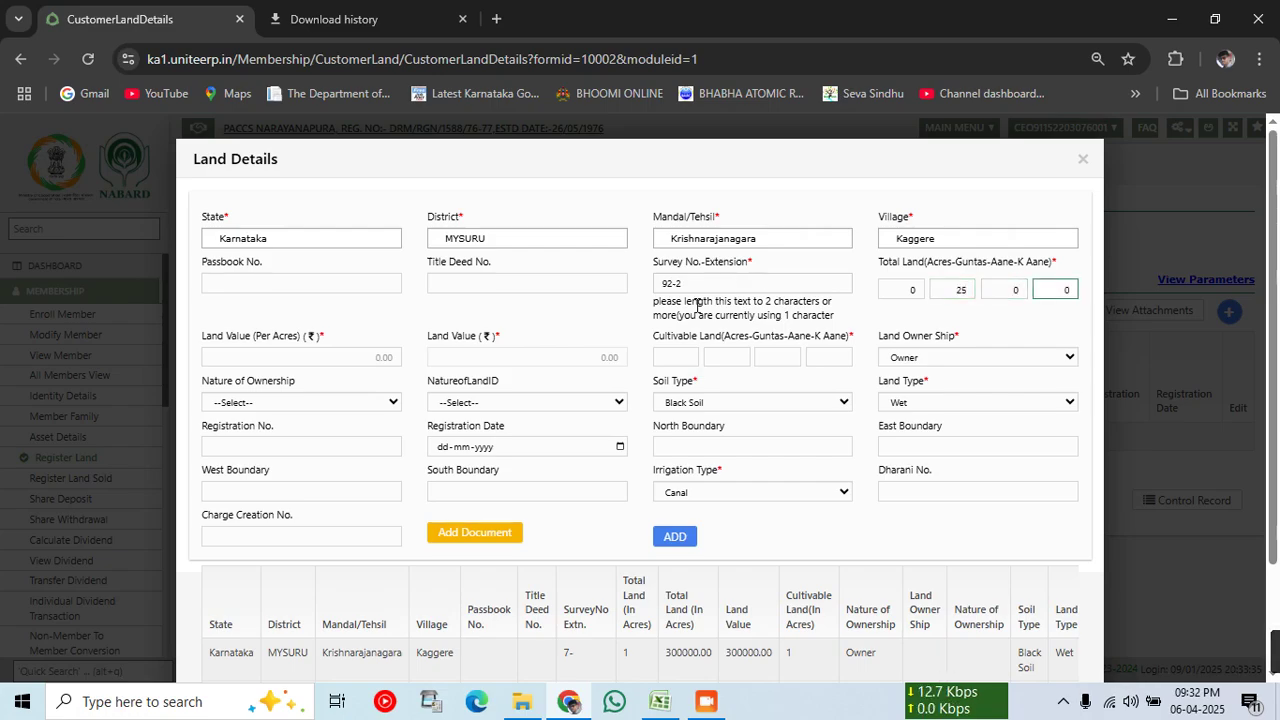
# Step: Set land value 300000 per acre and cultivable land 0-25-0-0, then add survey 92-2
pyautogui.click(359, 357)
pyautogui.write('300')
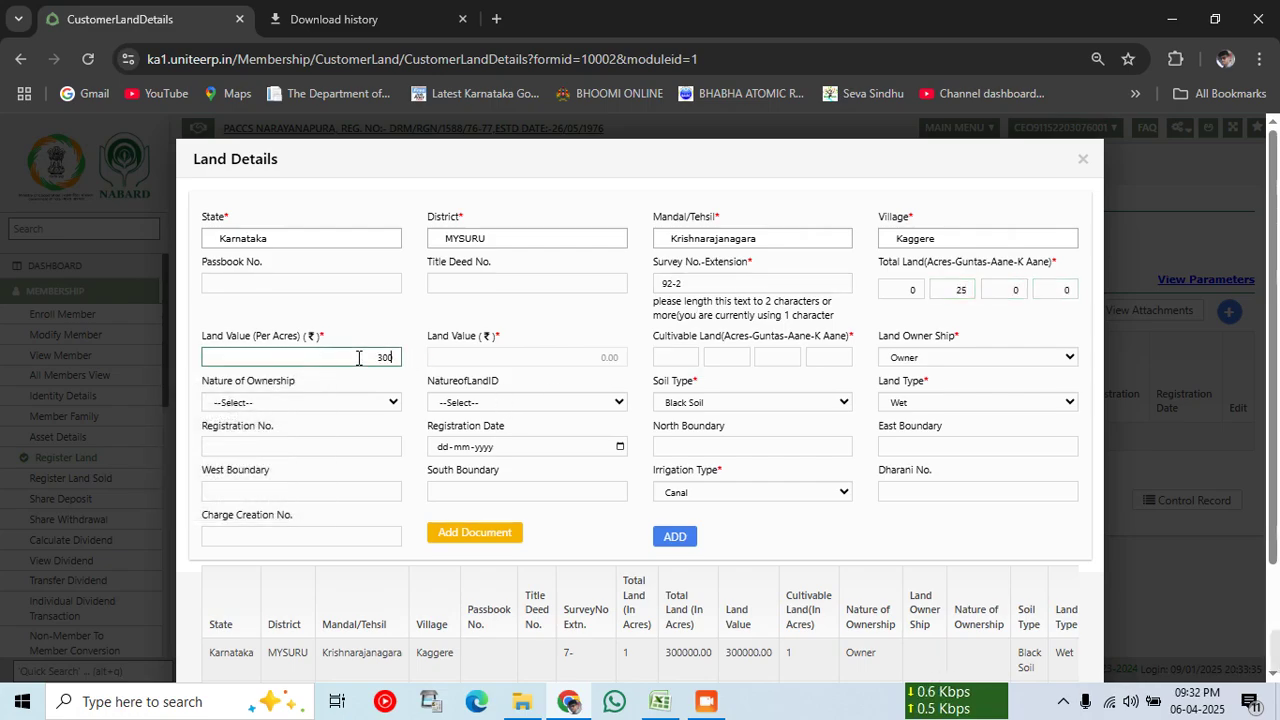
pyautogui.write('000')
pyautogui.press('Tab')
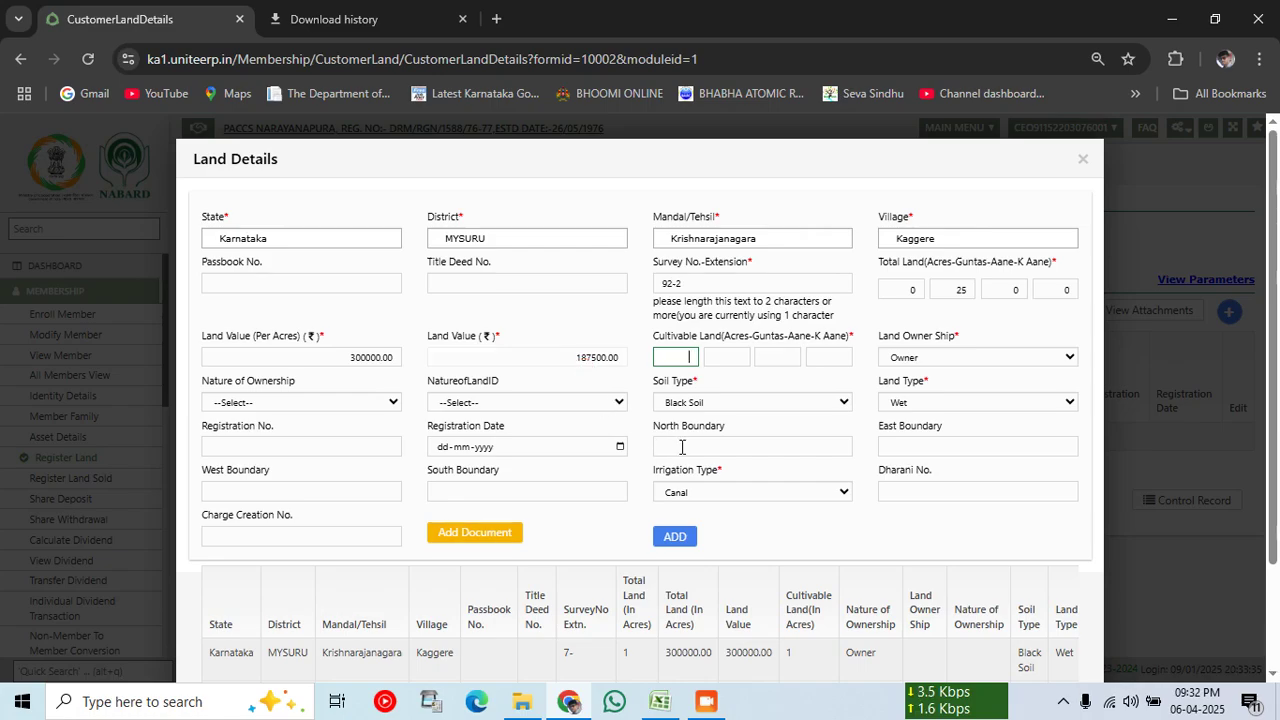
pyautogui.write('03')
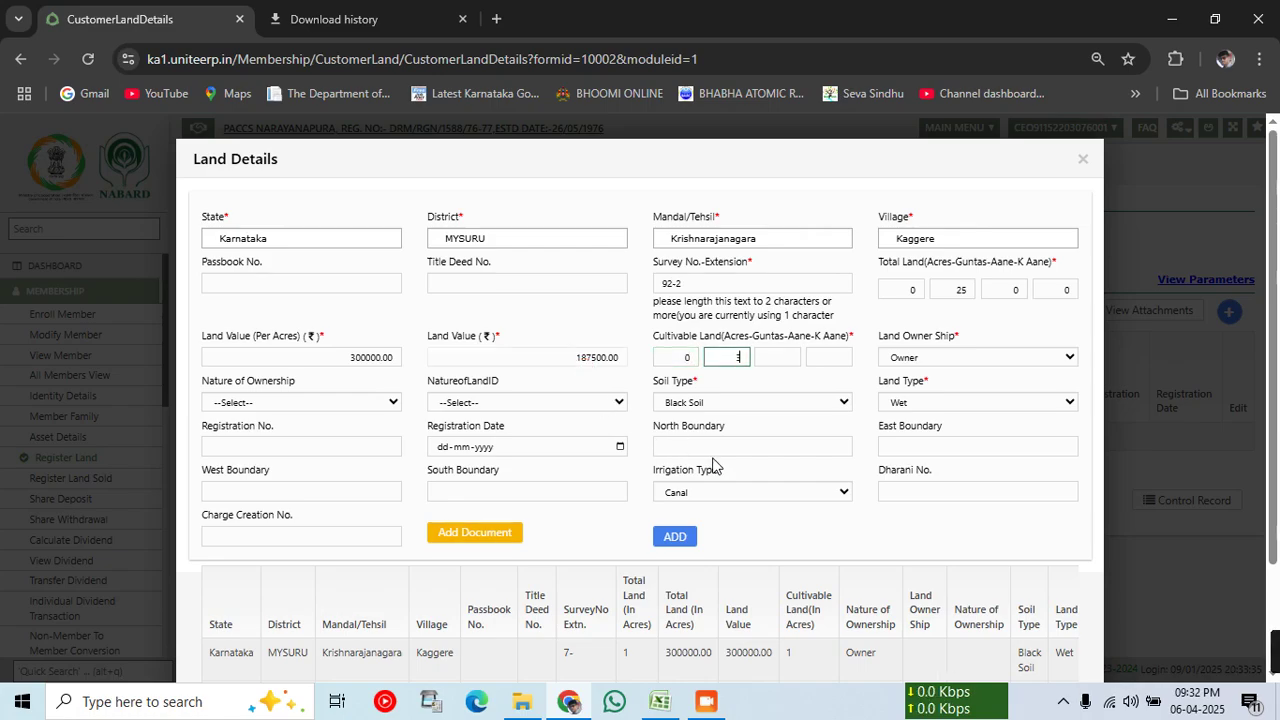
pyautogui.press('Tab')
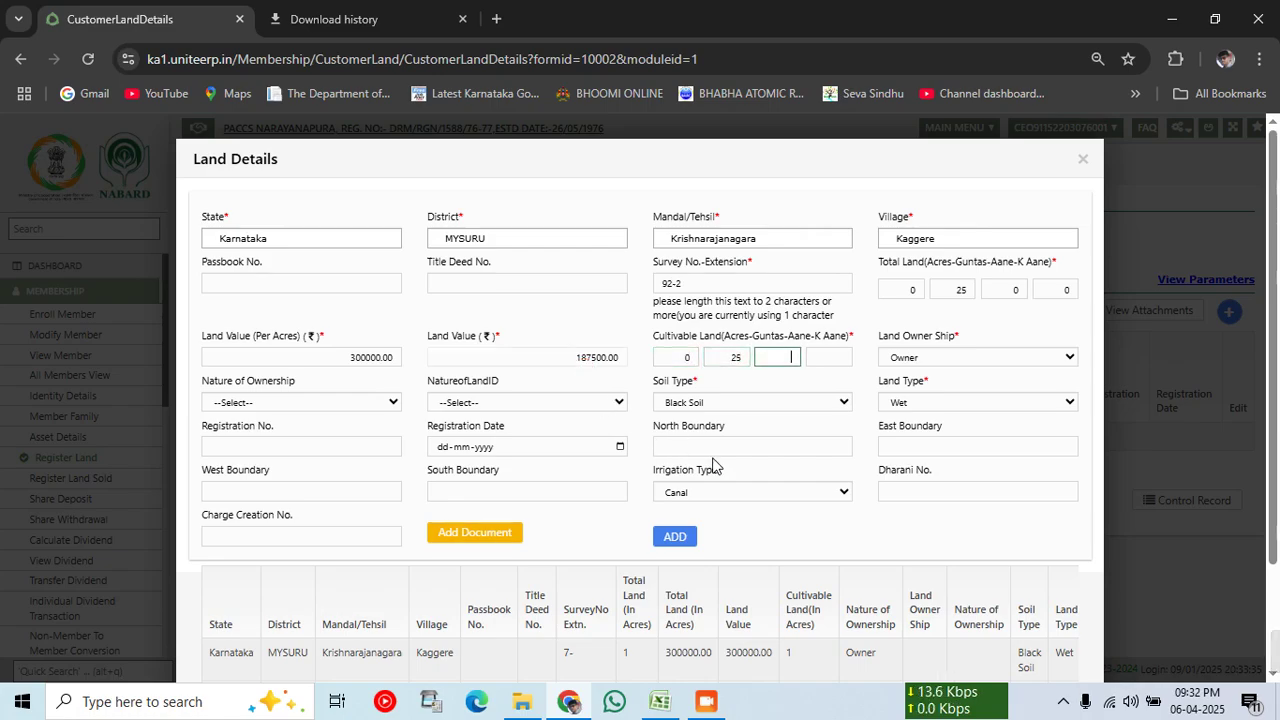
pyautogui.press('Tab')
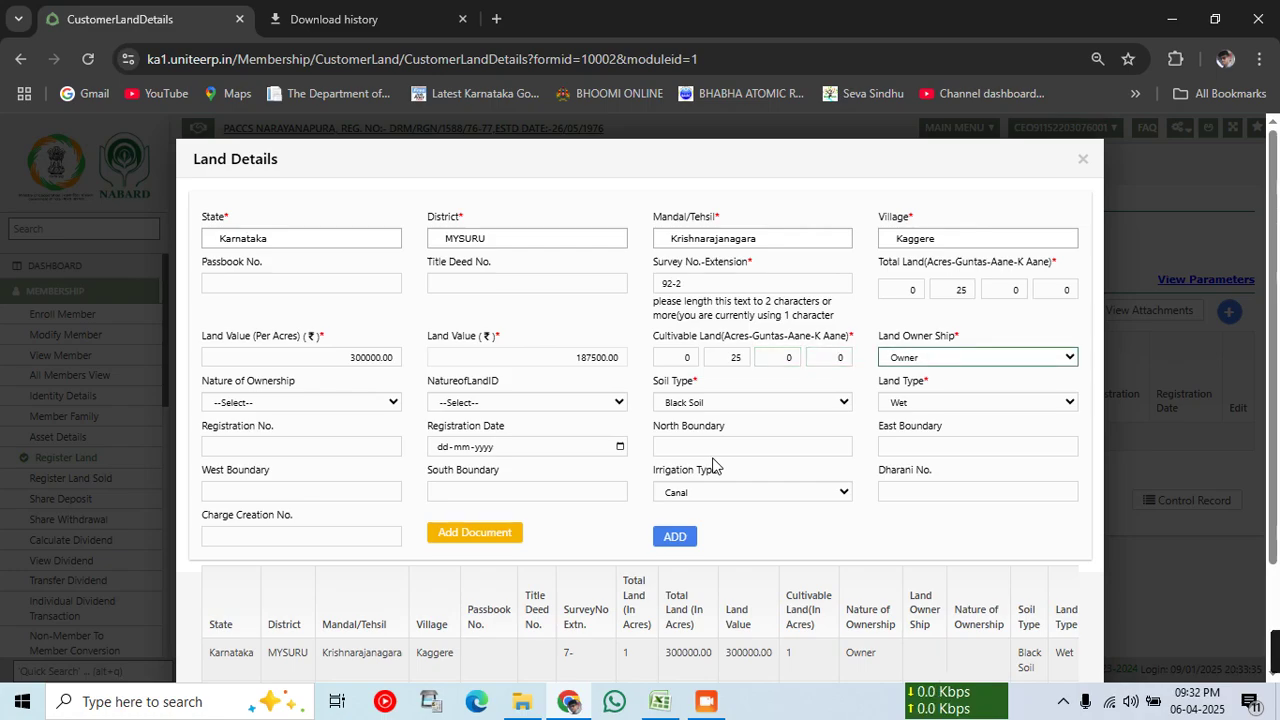
pyautogui.click(675, 537)
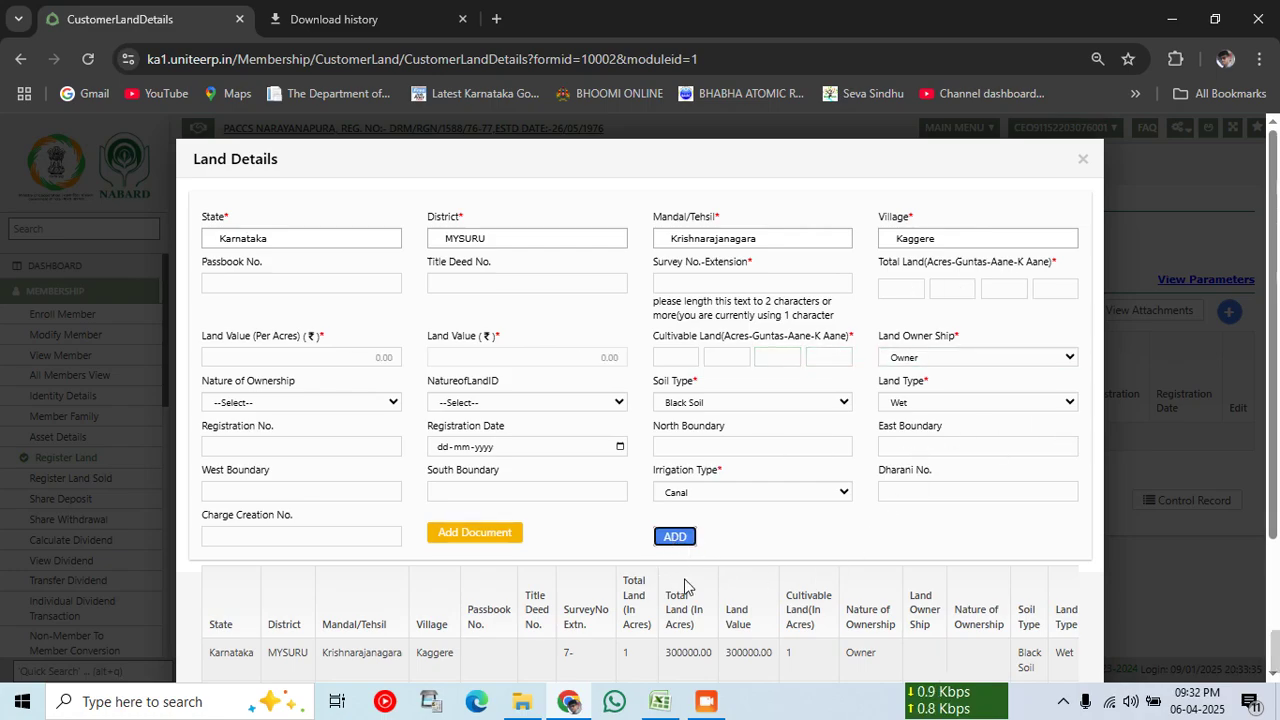
# Step: Look up row 115/*/1 in the LoaneeReport and enter survey 115-1 in the form
pyautogui.click(661, 700)
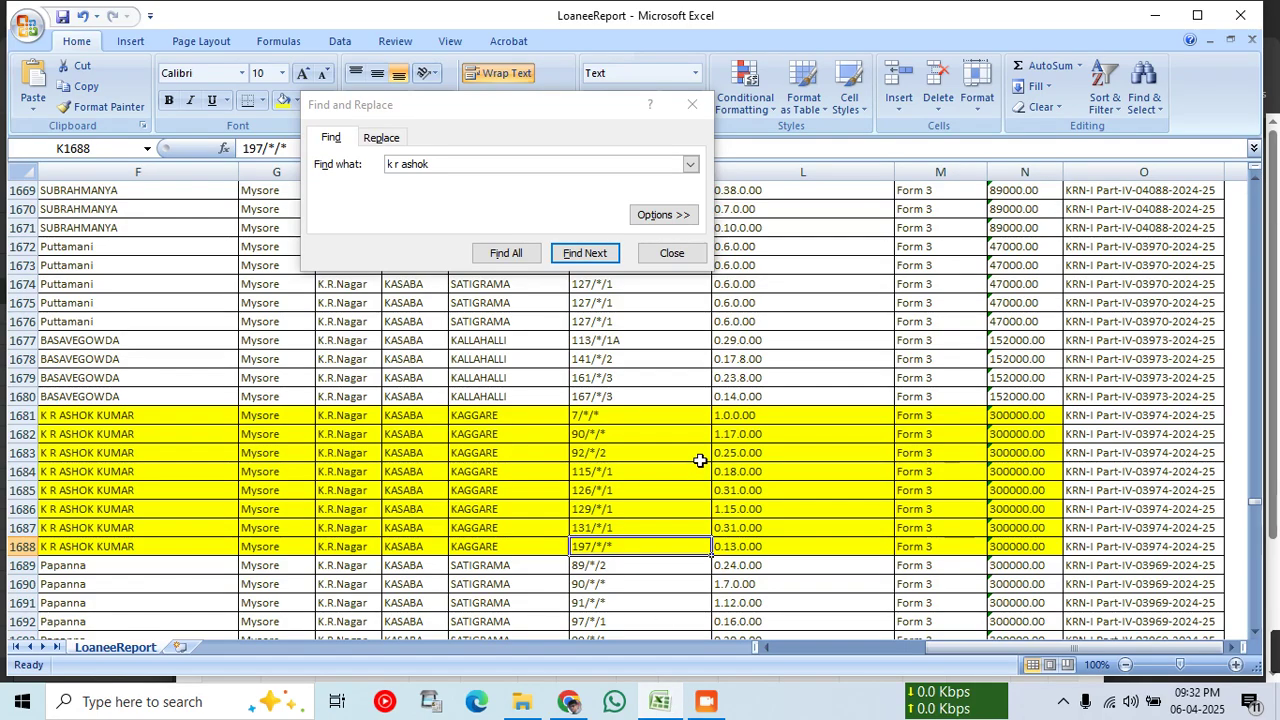
pyautogui.click(587, 477)
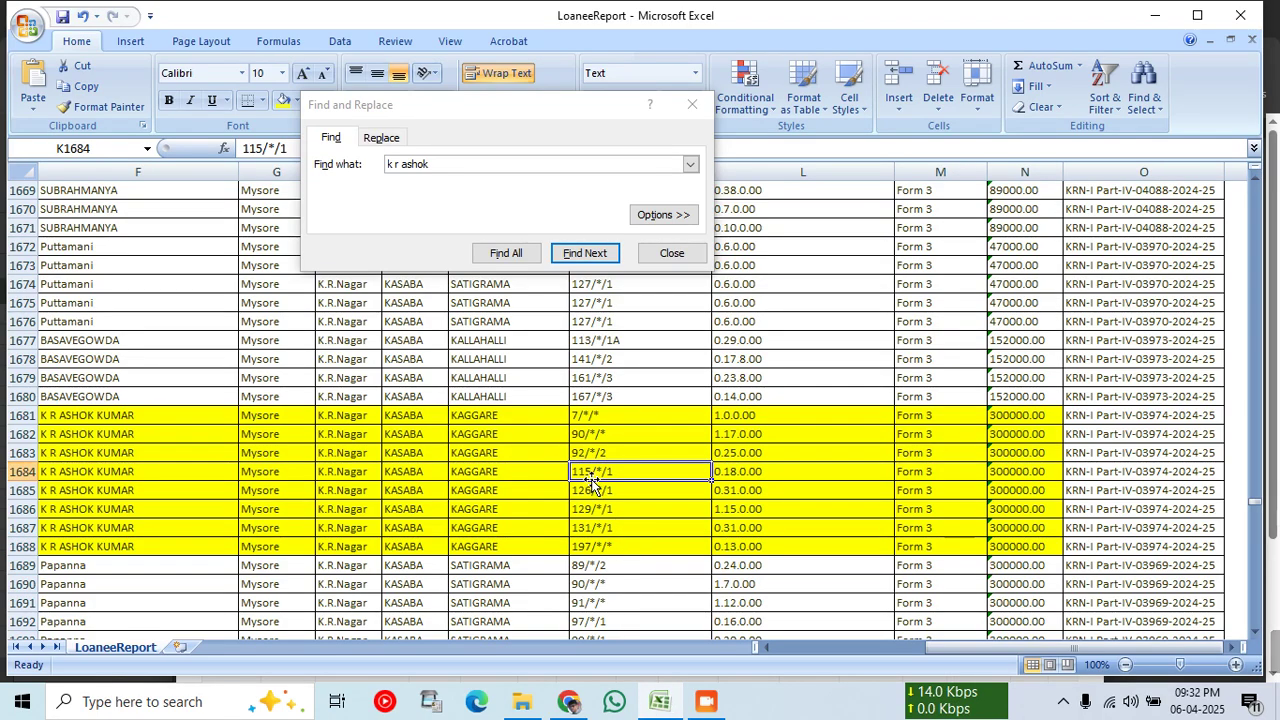
pyautogui.moveTo(590, 481); pyautogui.dragTo(718, 471)
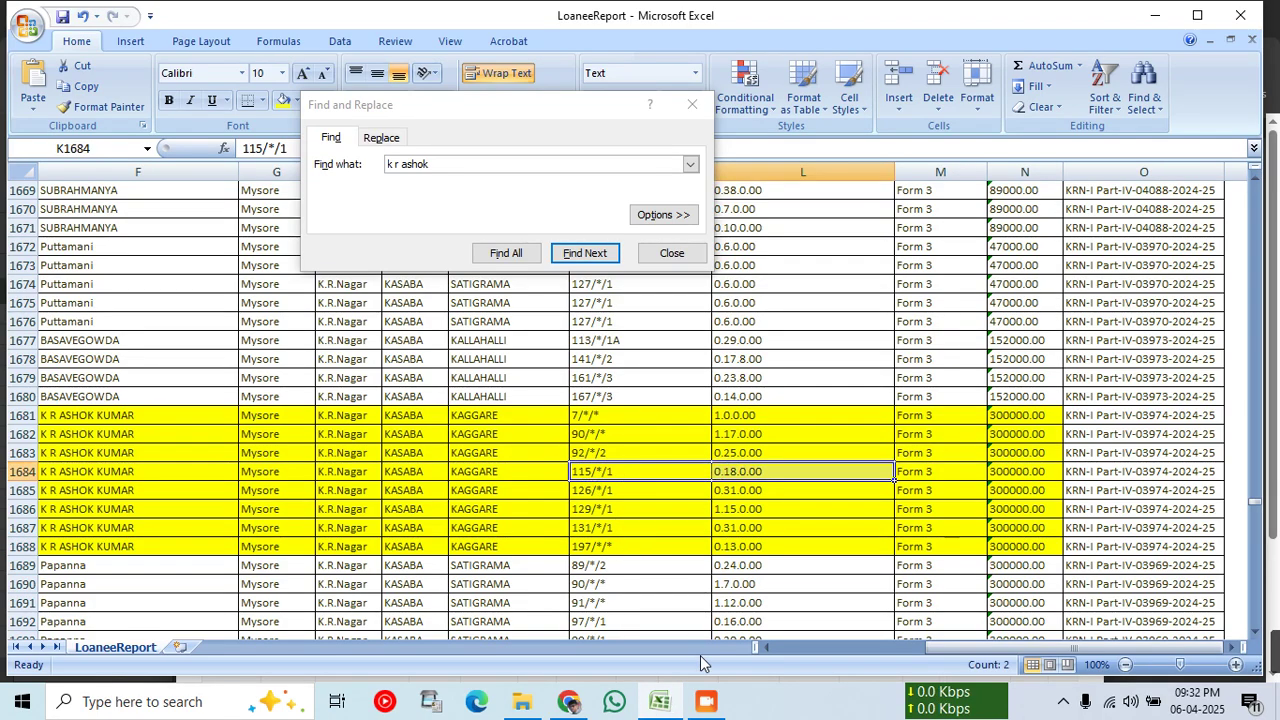
pyautogui.click(568, 701)
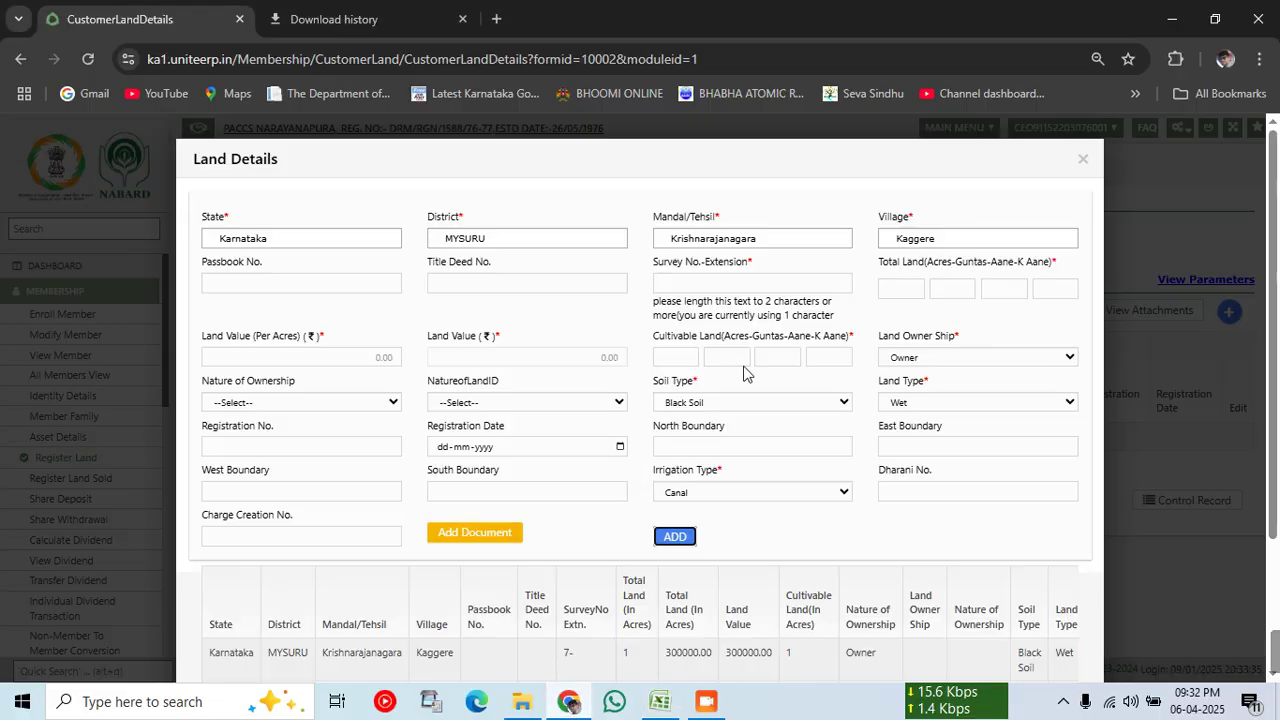
pyautogui.click(734, 283)
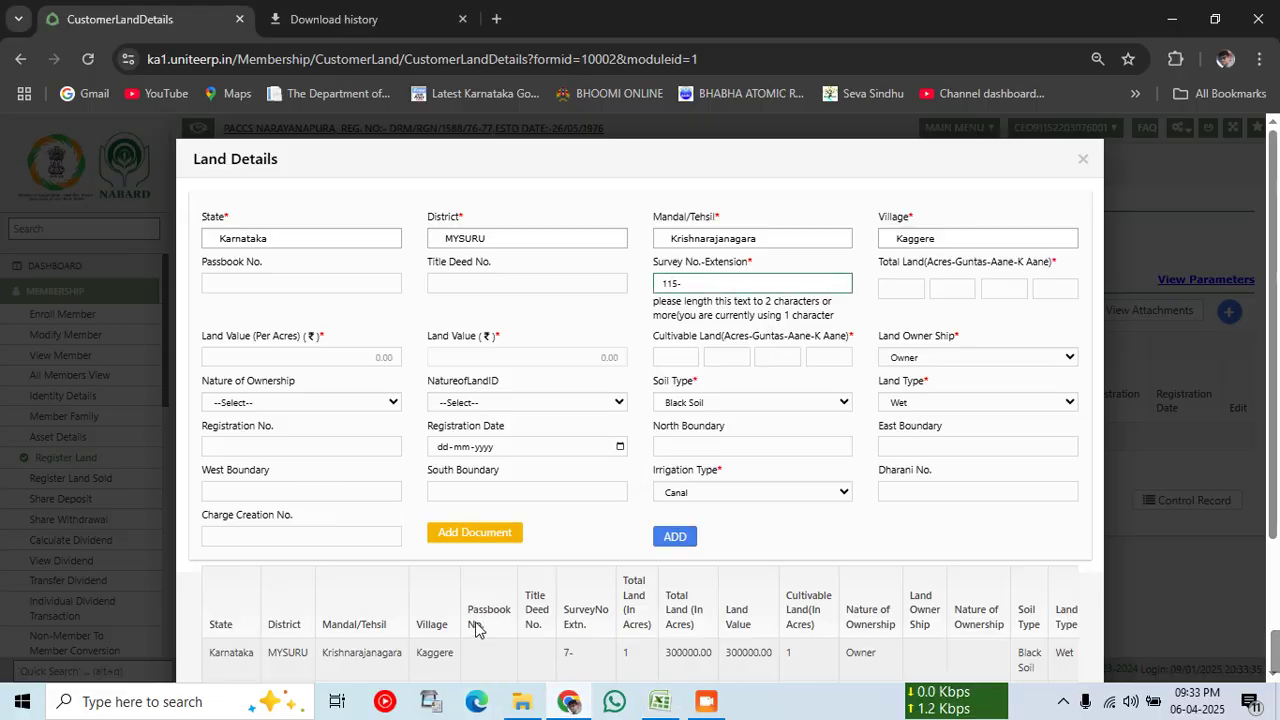
pyautogui.click(660, 701)
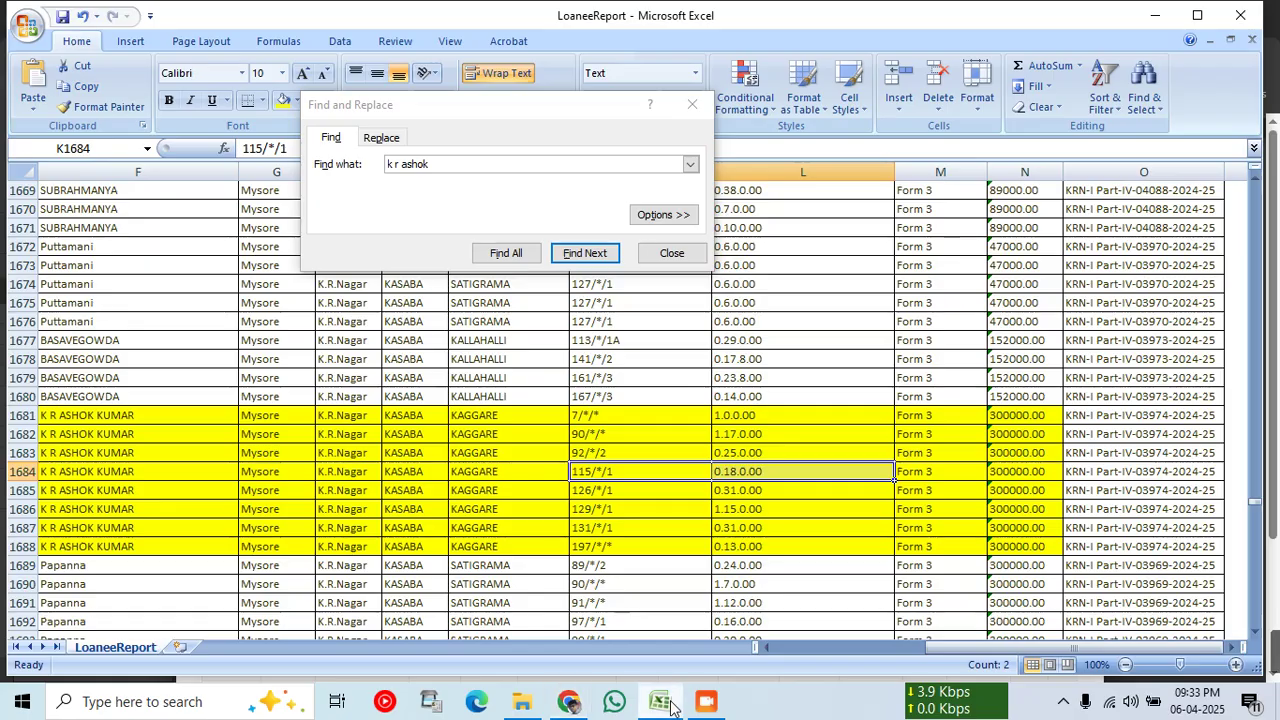
pyautogui.click(668, 705)
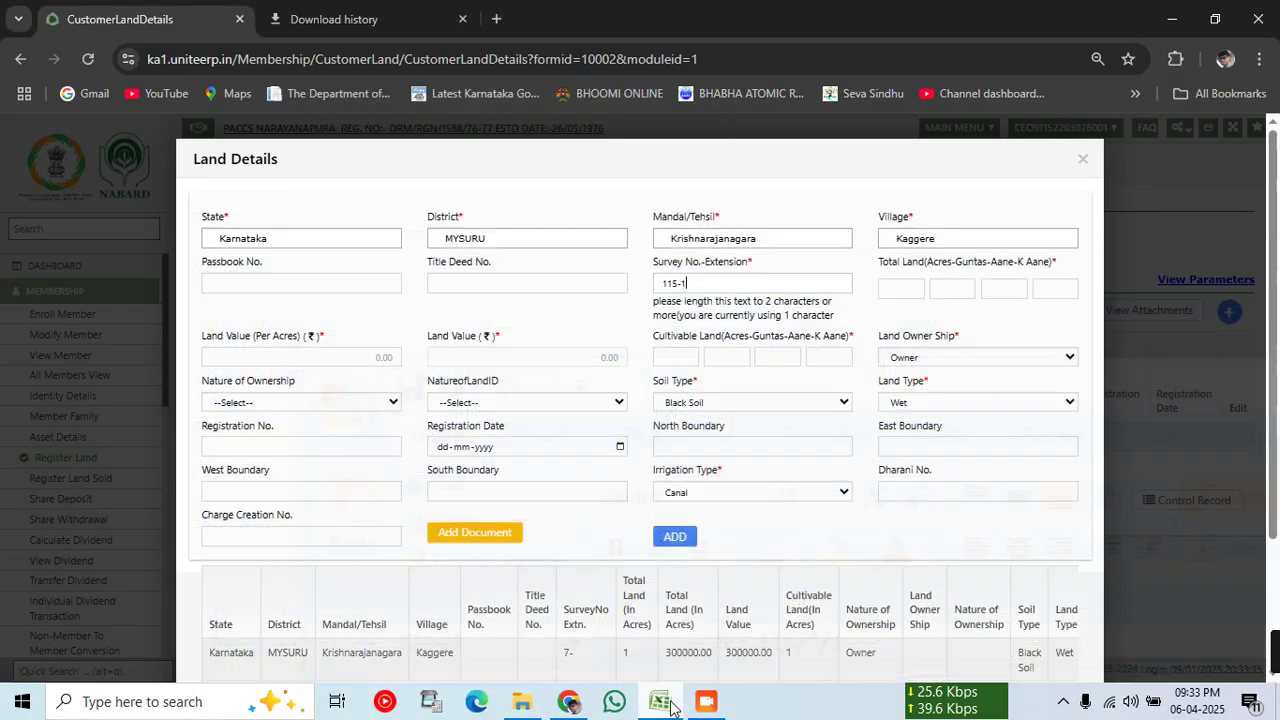
pyautogui.click(912, 291)
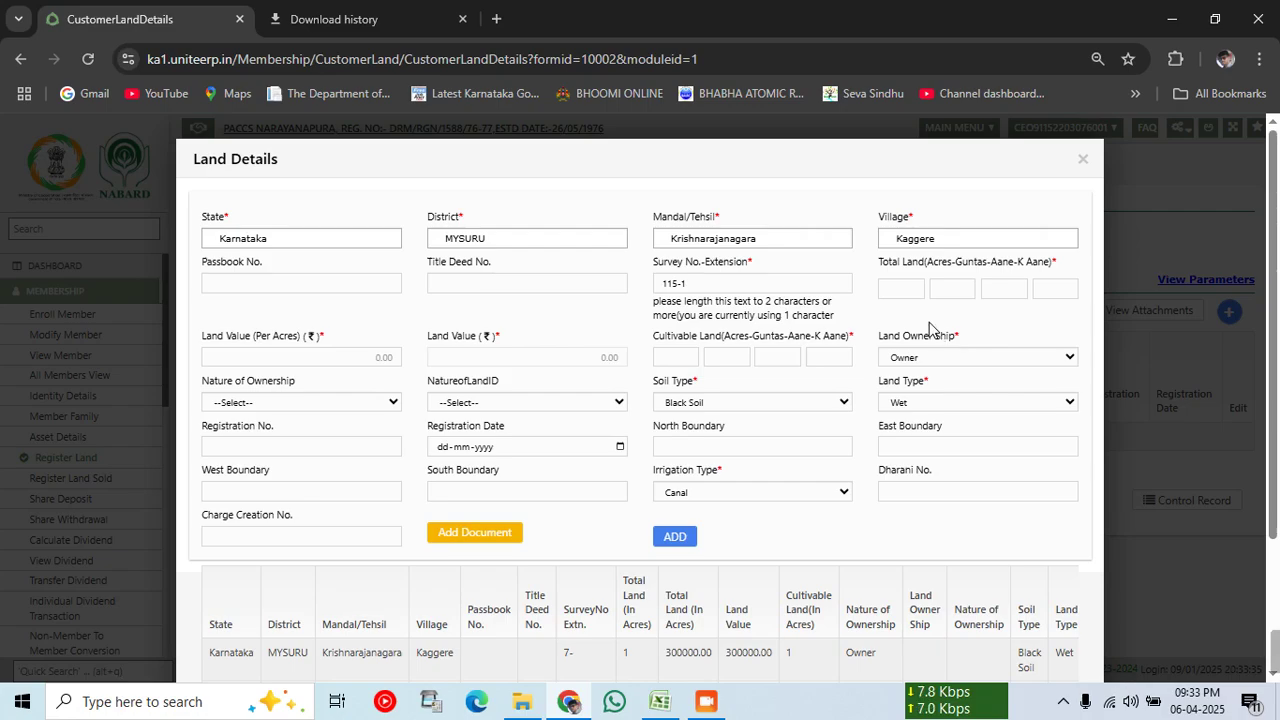
pyautogui.click(917, 294)
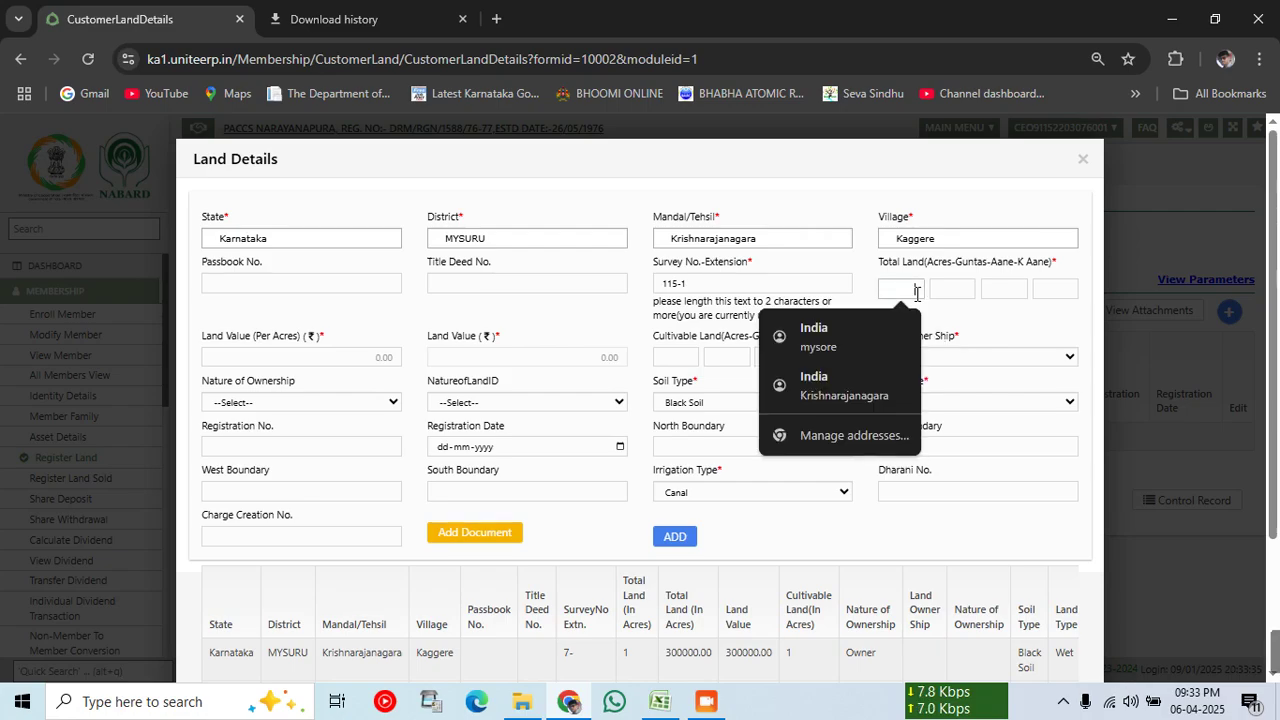
# Step: Enter total land of 0-18-0-0 for survey 115-1
pyautogui.write('0')
pyautogui.press('Tab')
pyautogui.write('18')
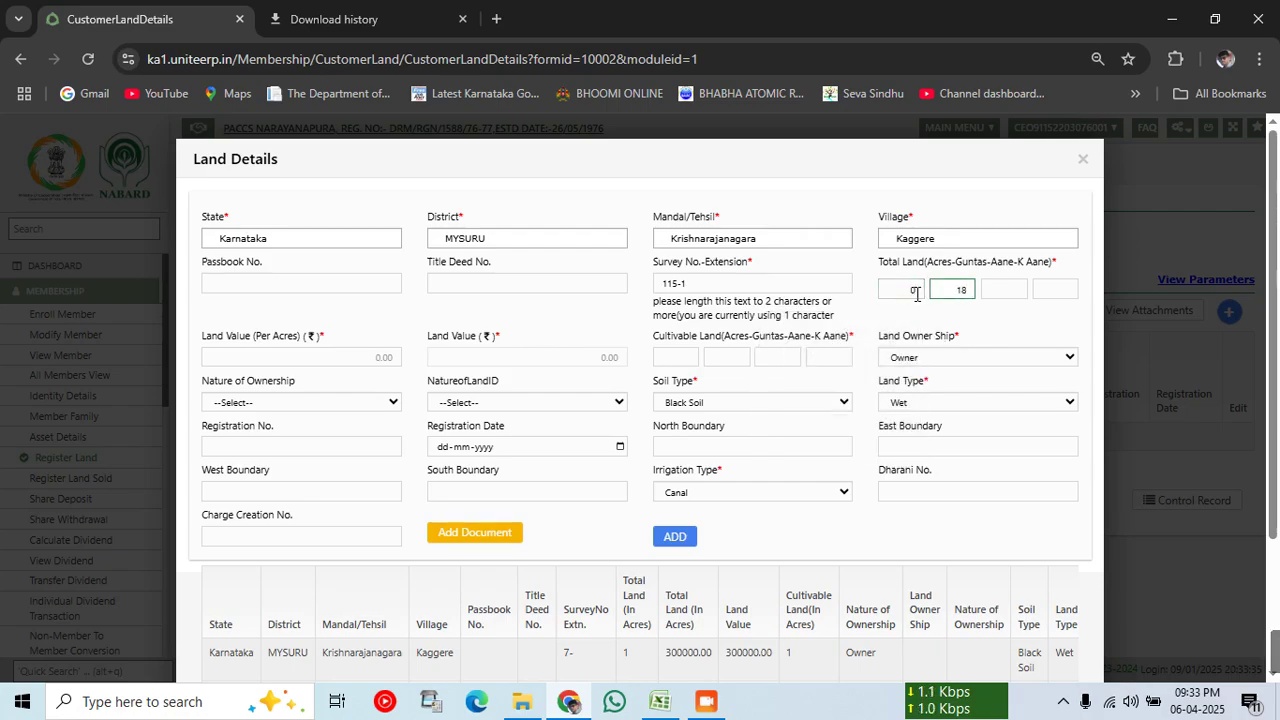
pyautogui.press('Tab')
pyautogui.write('0')
pyautogui.press('Tab')
pyautogui.write('0')
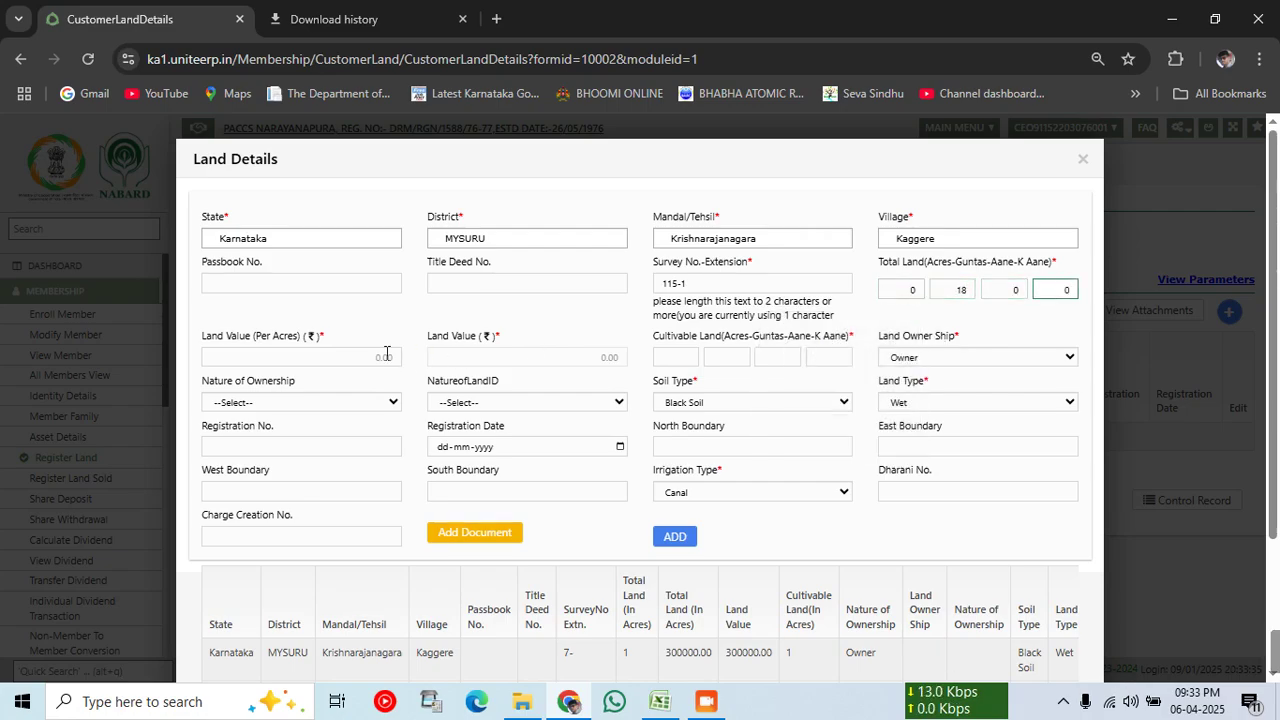
# Step: Set land value 300000 per acre and cultivable land 0-18-0-0, then add survey 115-1
pyautogui.click(366, 354)
pyautogui.write('30000')
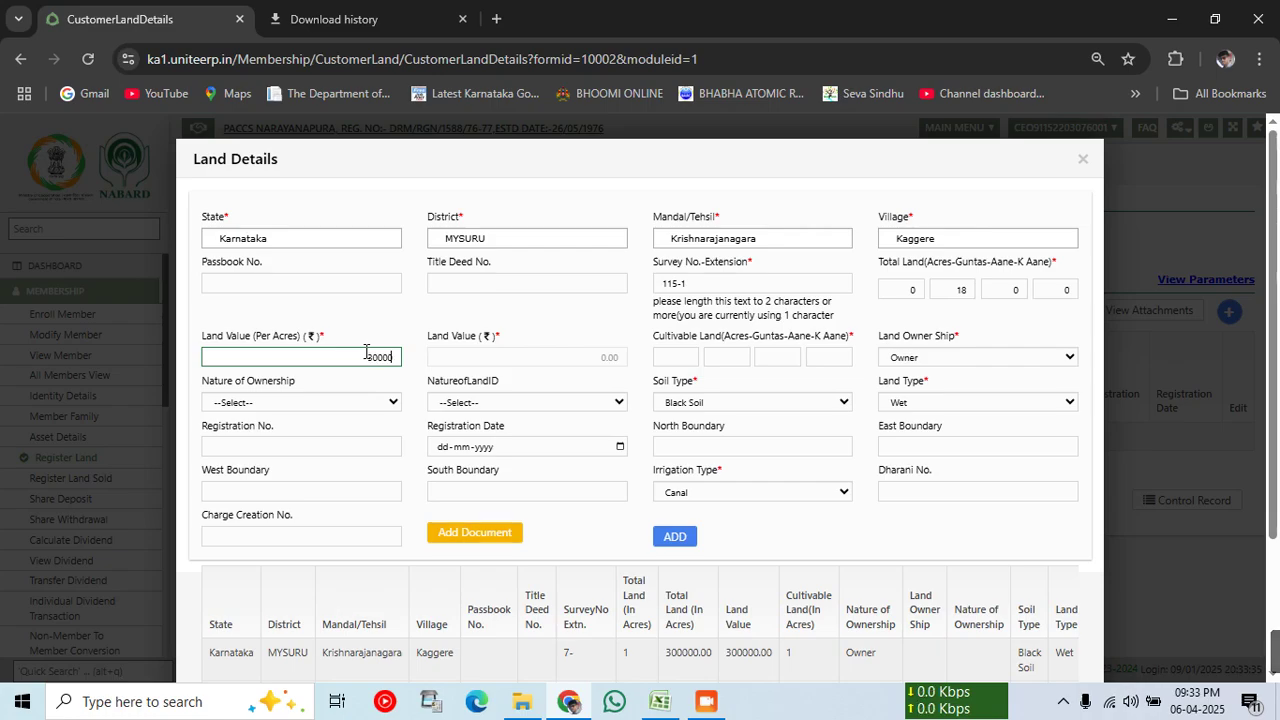
pyautogui.write('0')
pyautogui.press('Tab')
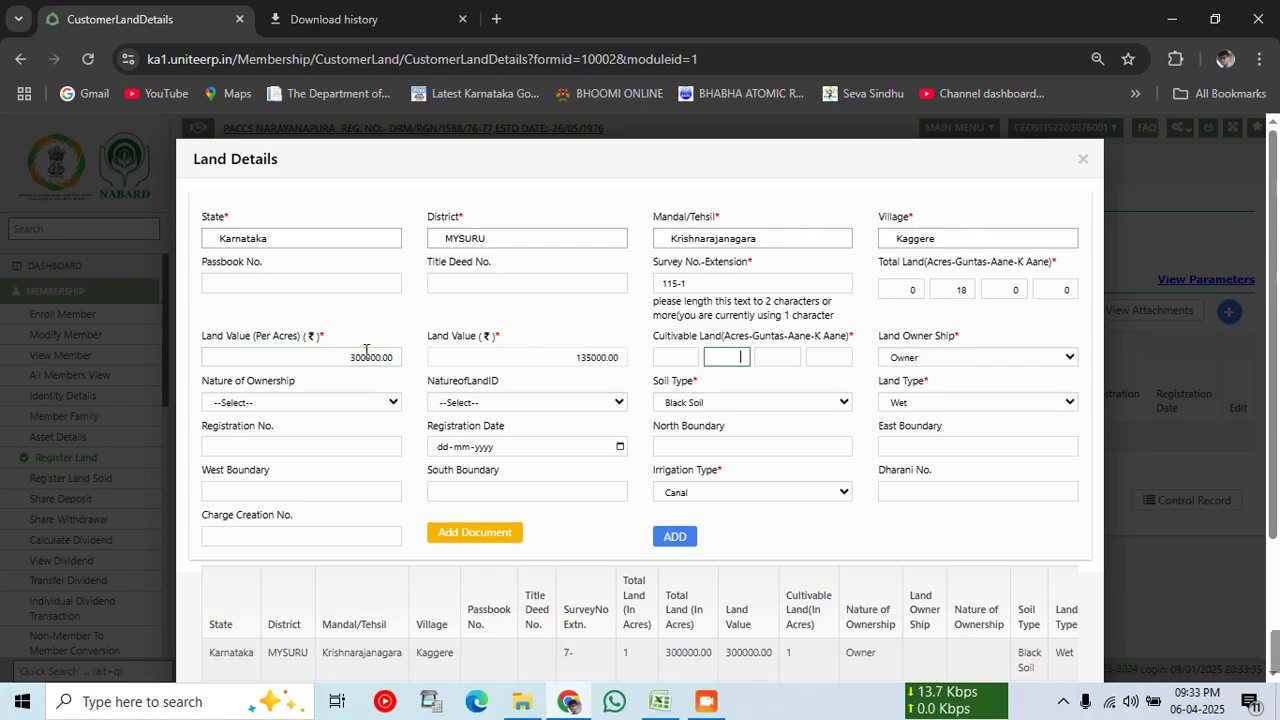
pyautogui.click(668, 356)
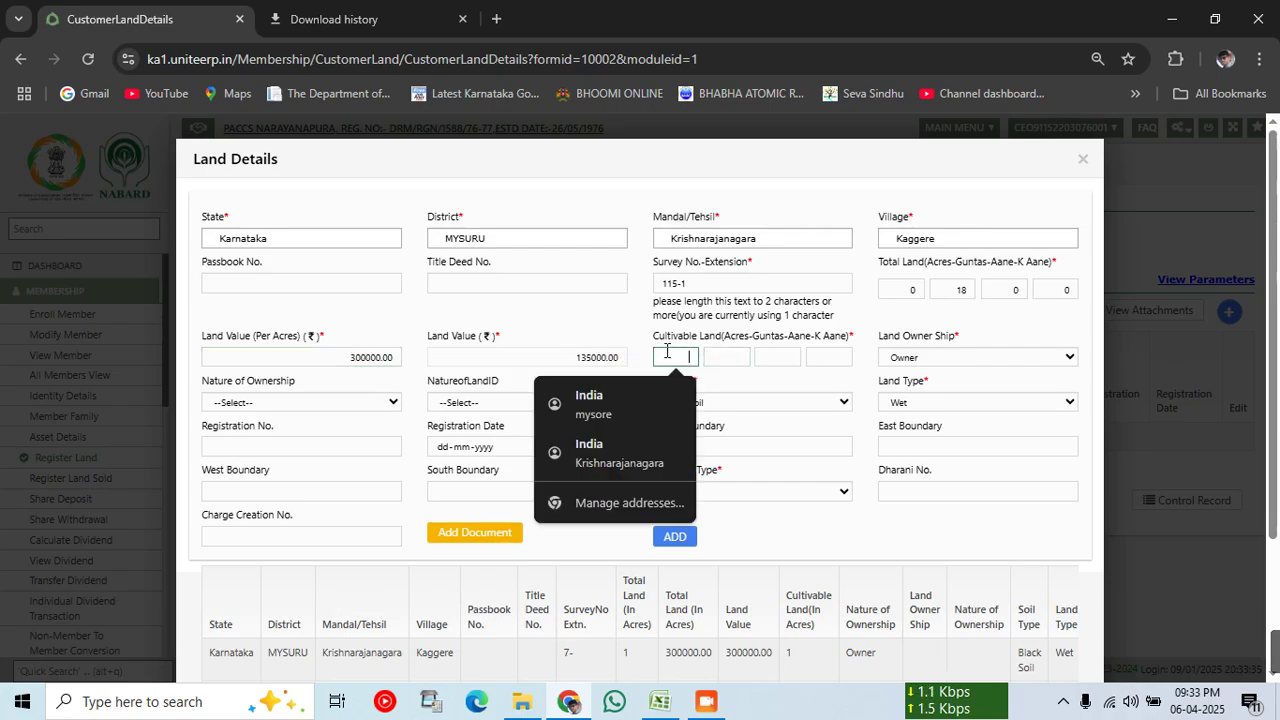
pyautogui.write('0')
pyautogui.press('Tab')
pyautogui.write('18')
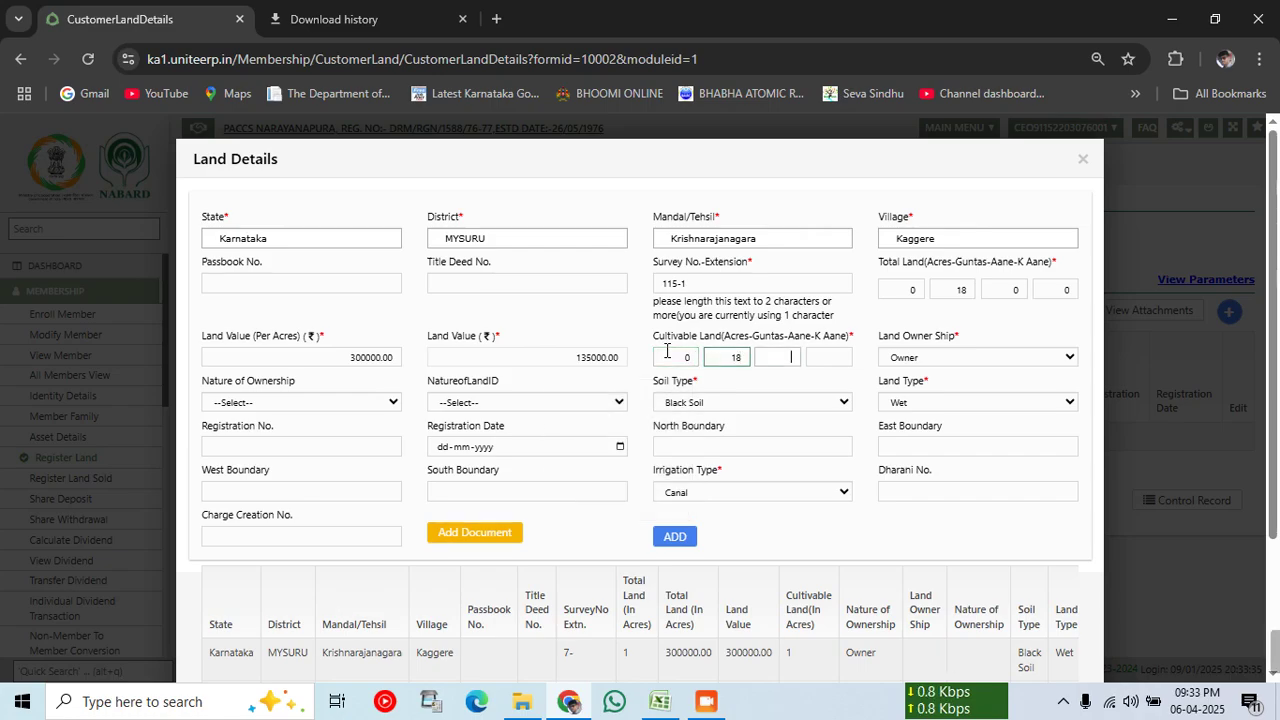
pyautogui.write('0')
pyautogui.press('Tab')
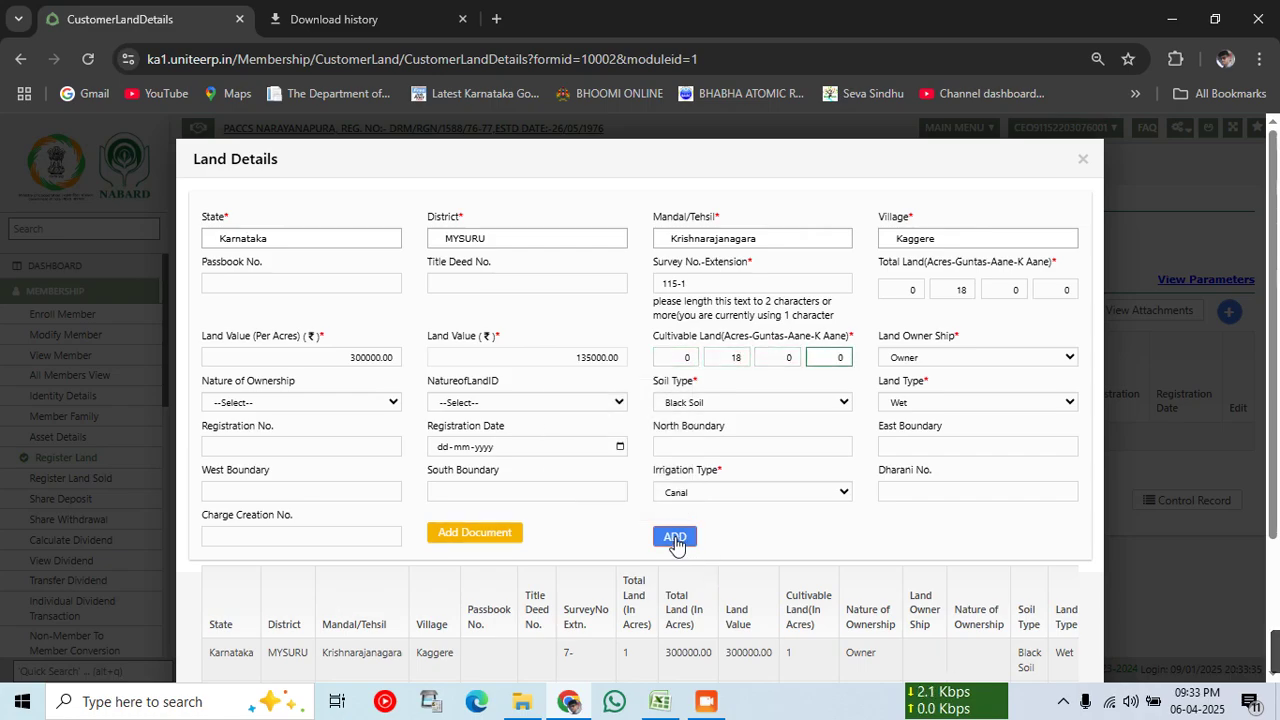
pyautogui.click(675, 538)
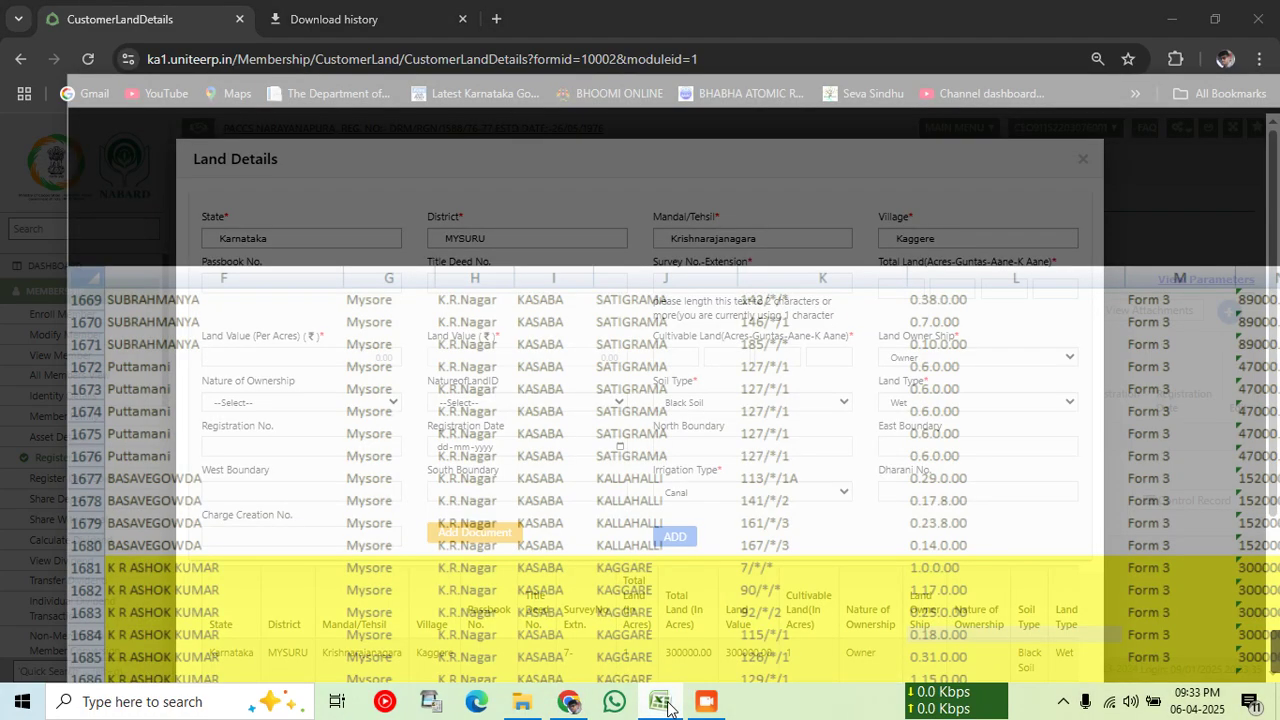
# Step: Pick row 126/*/1 in the LoaneeReport and enter survey 126-1 in the form
pyautogui.click(660, 701)
pyautogui.click(599, 490)
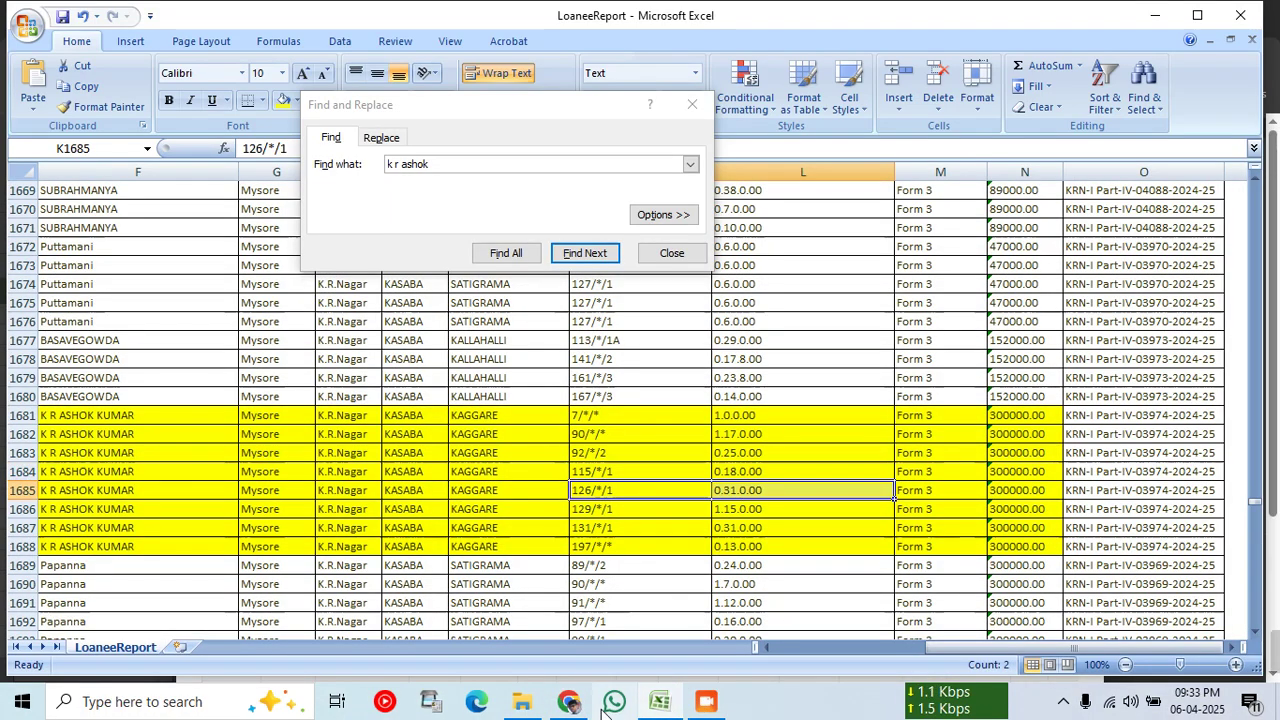
pyautogui.click(568, 701)
pyautogui.click(668, 285)
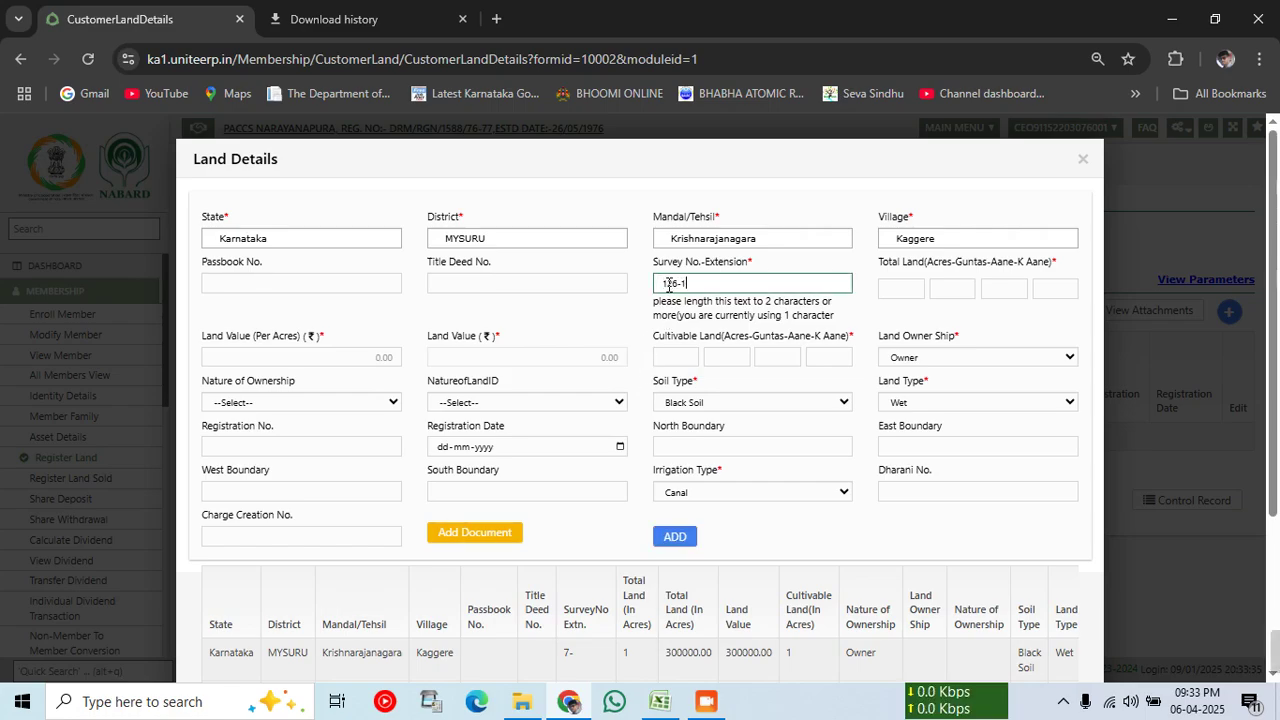
pyautogui.press('Tab')
# Step: Enter total land of 0-31-0-0 for survey 126-1
pyautogui.write('0')
pyautogui.press('Tab')
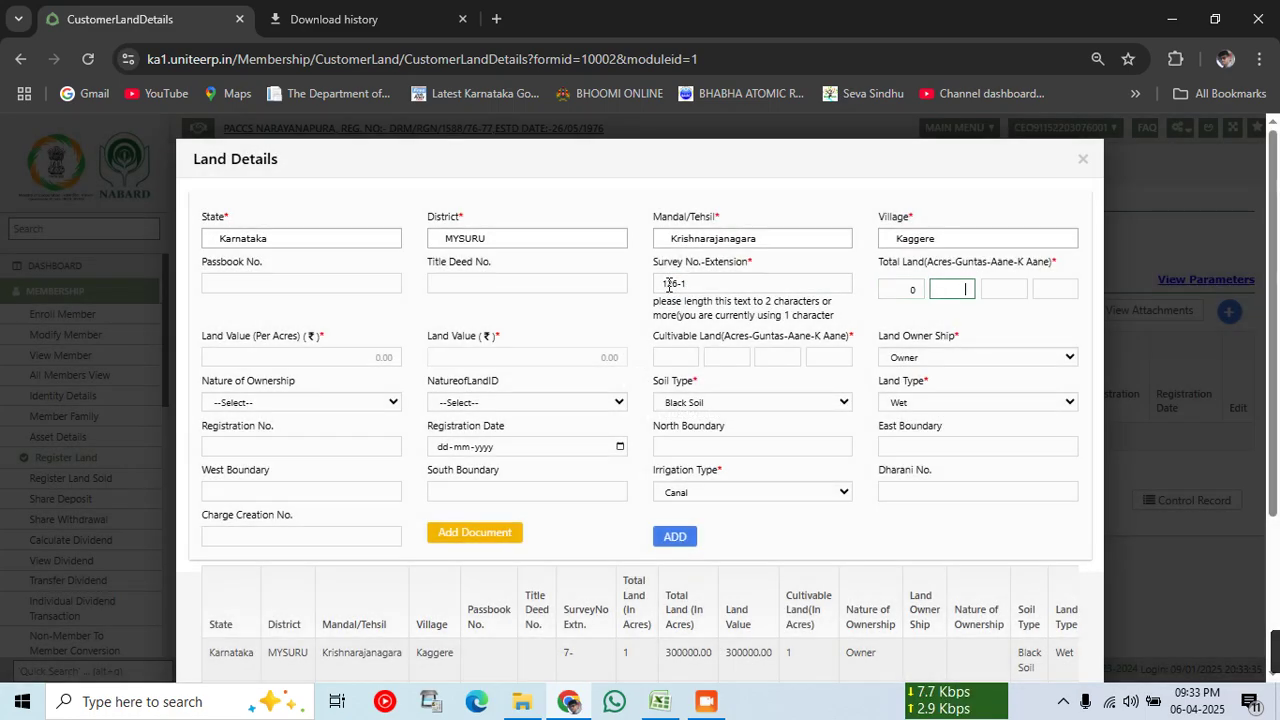
pyautogui.write('31')
pyautogui.press('Tab')
pyautogui.write('0')
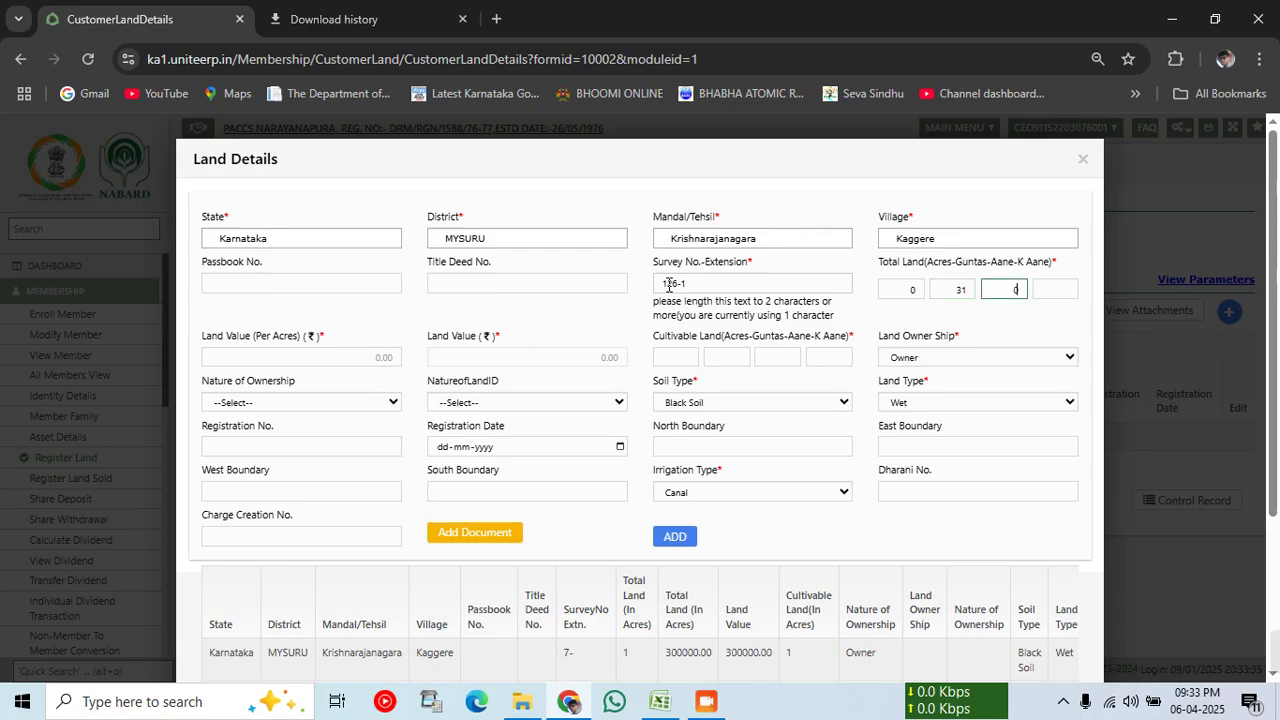
pyautogui.press('Tab')
pyautogui.write('0')
# Step: Set land value 300000 per acre and cultivable land 0-31-0-0, then add survey 126-1
pyautogui.click(349, 357)
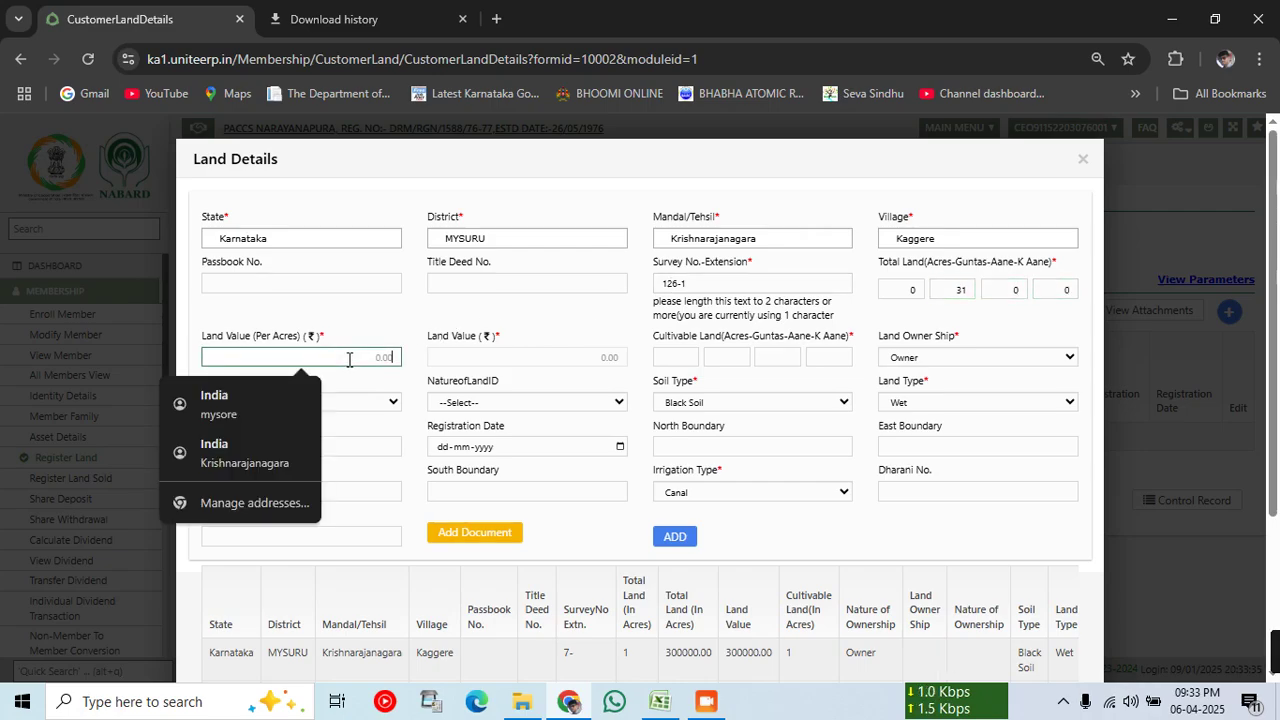
pyautogui.write('300000')
pyautogui.press('Tab')
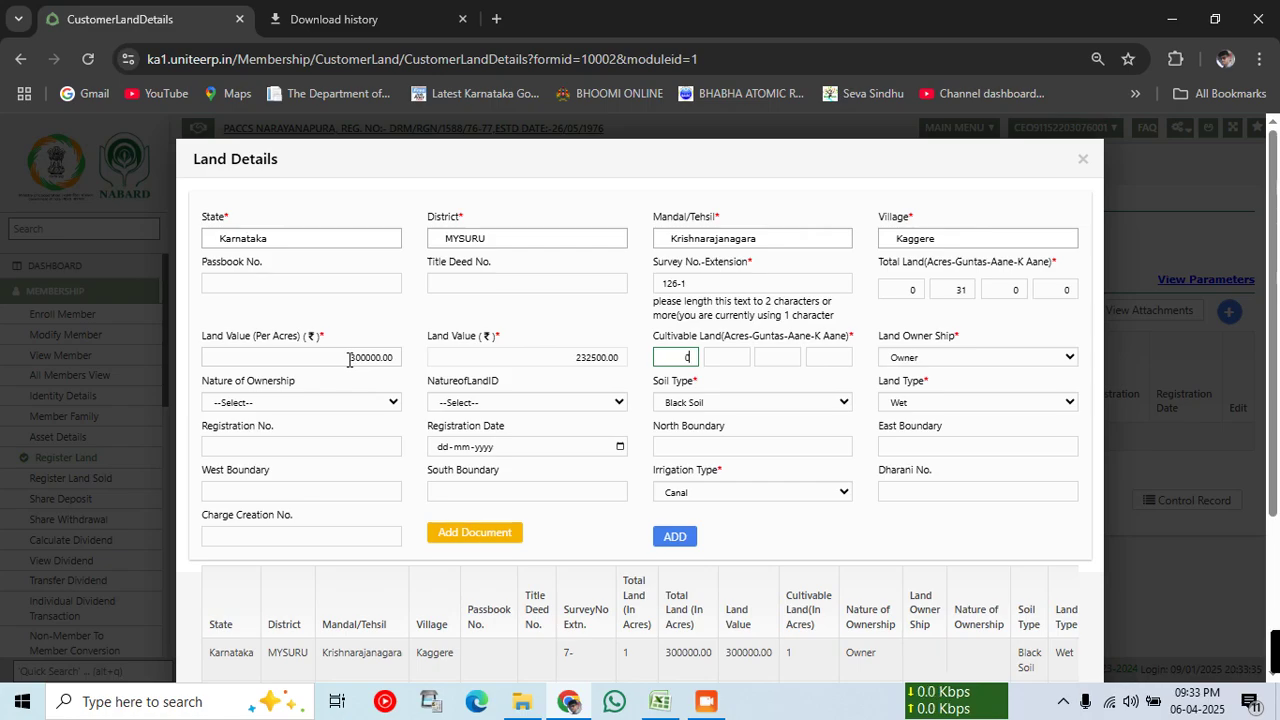
pyautogui.press('Tab')
pyautogui.write('31')
pyautogui.press('Tab')
pyautogui.write('0')
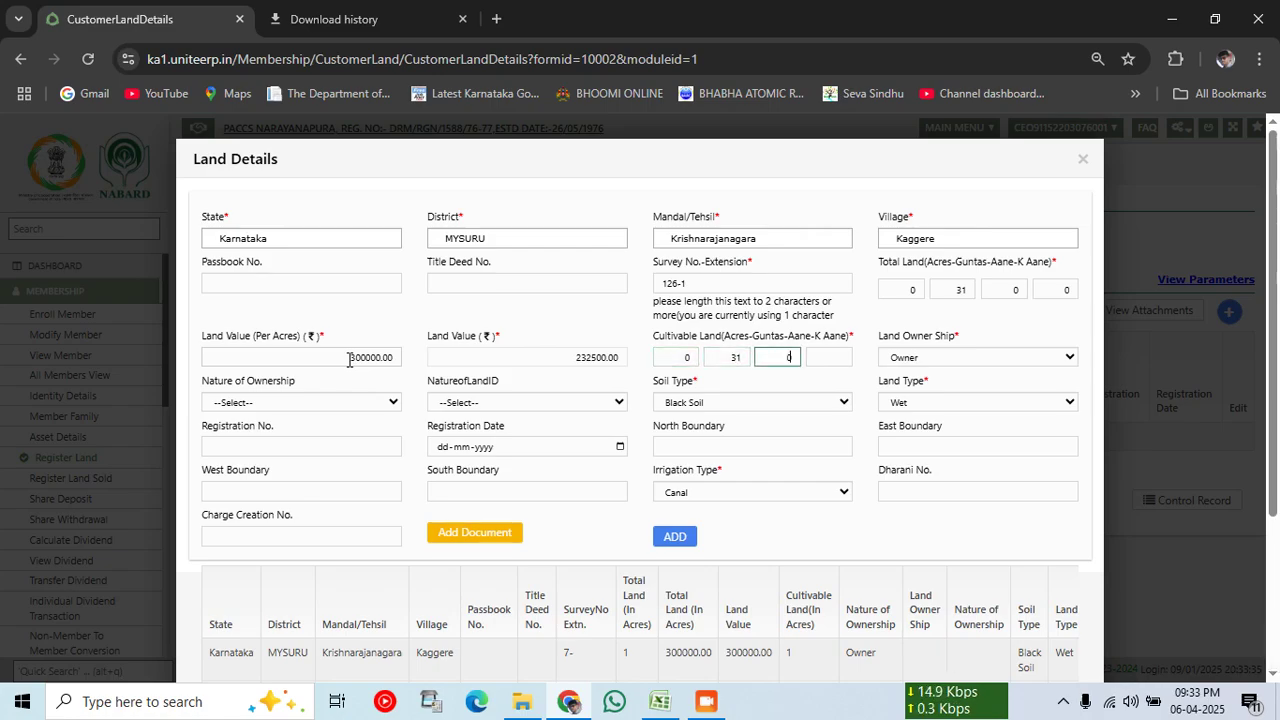
pyautogui.press('Tab')
pyautogui.write('0')
pyautogui.press('Tab')
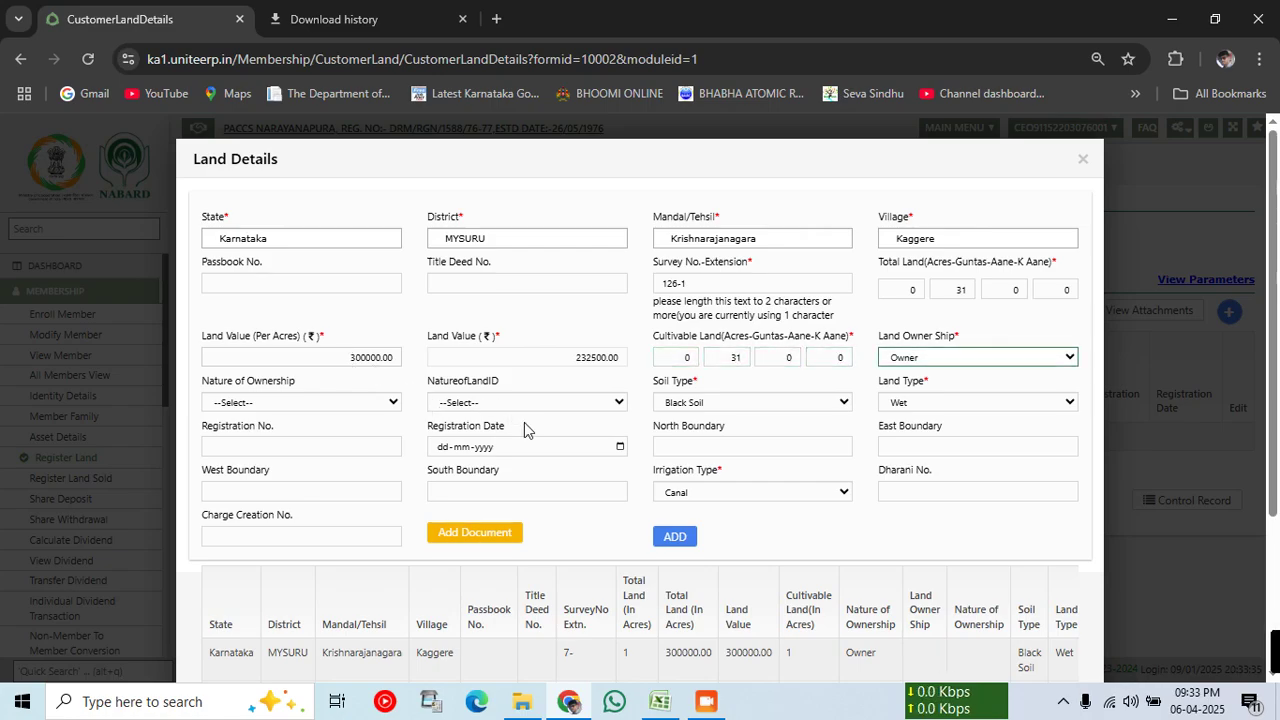
pyautogui.click(657, 532)
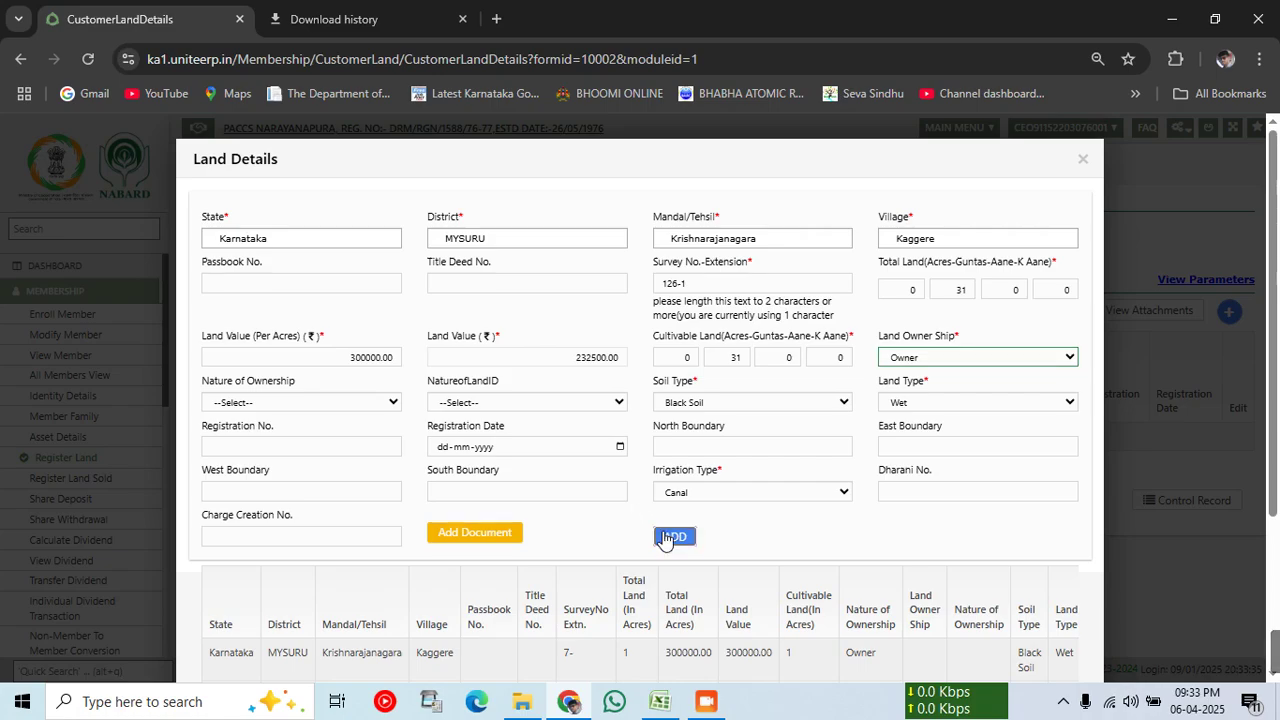
pyautogui.click(660, 701)
# Step: Select row 129/*/1 in the LoaneeReport and enter survey 129-1 in the form
pyautogui.moveTo(590, 510); pyautogui.dragTo(729, 511)
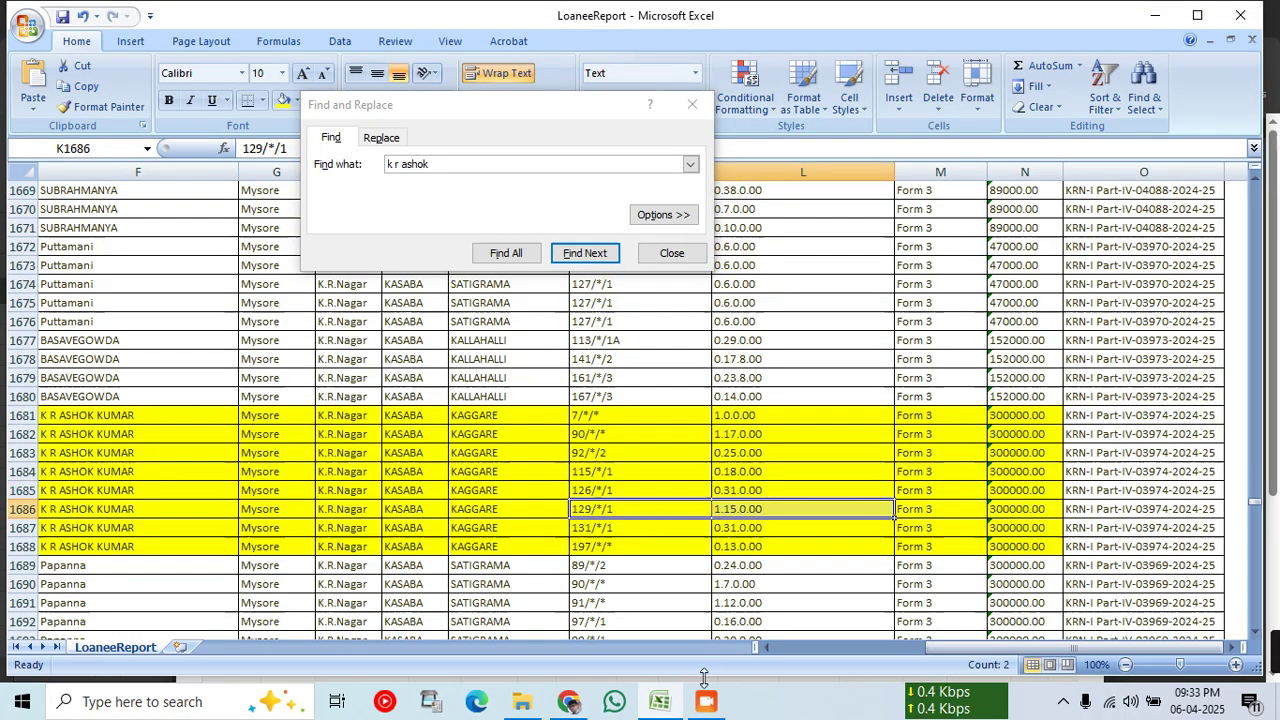
pyautogui.moveTo(577, 706)
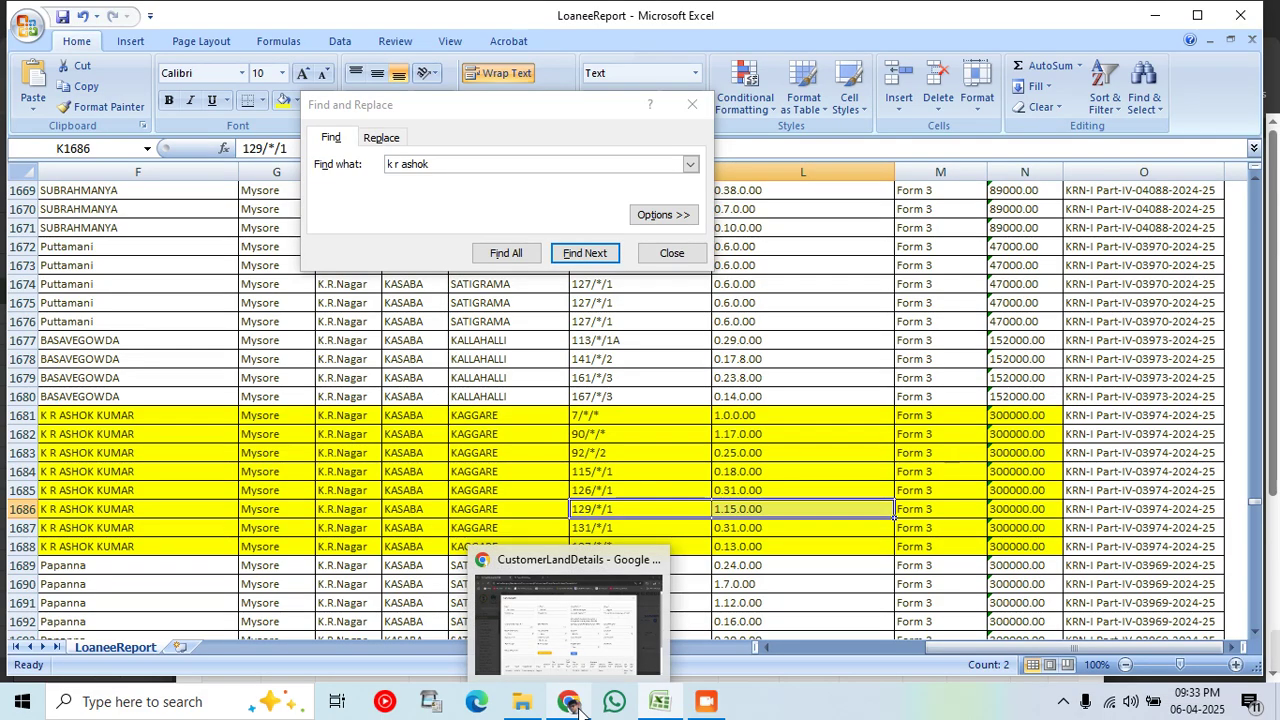
pyautogui.click(578, 707)
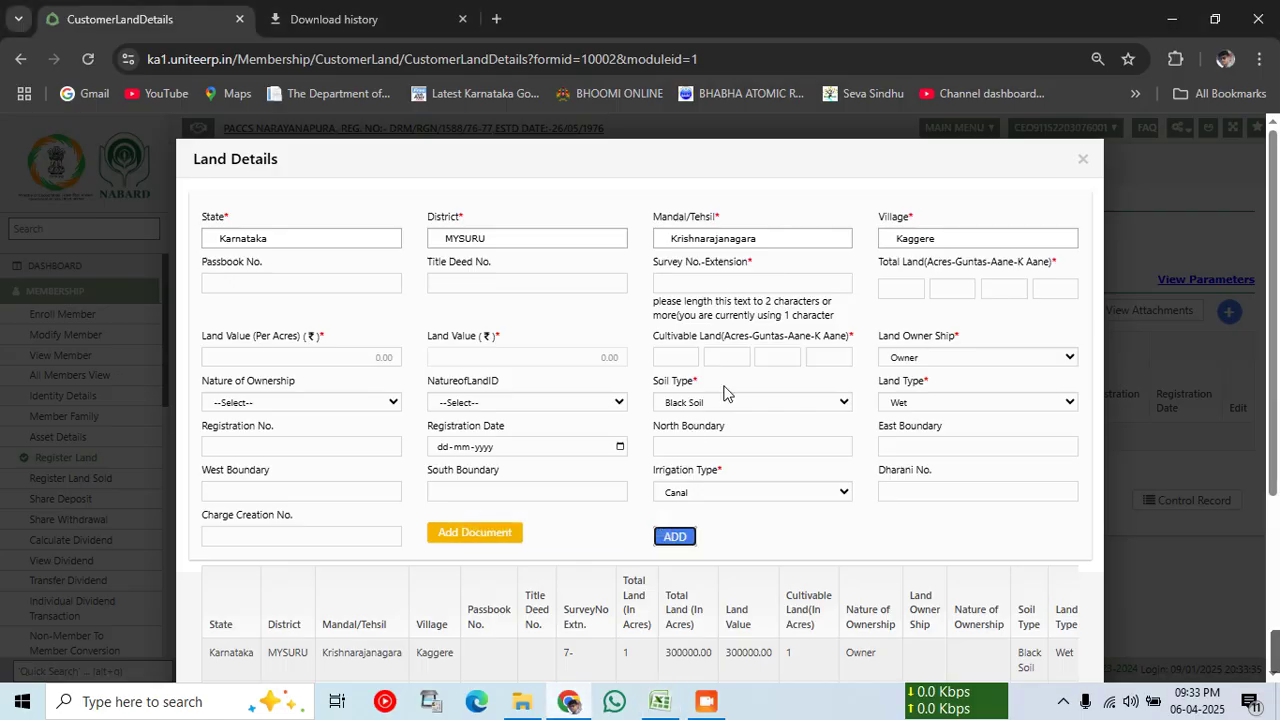
pyautogui.click(687, 284)
pyautogui.write('129-1')
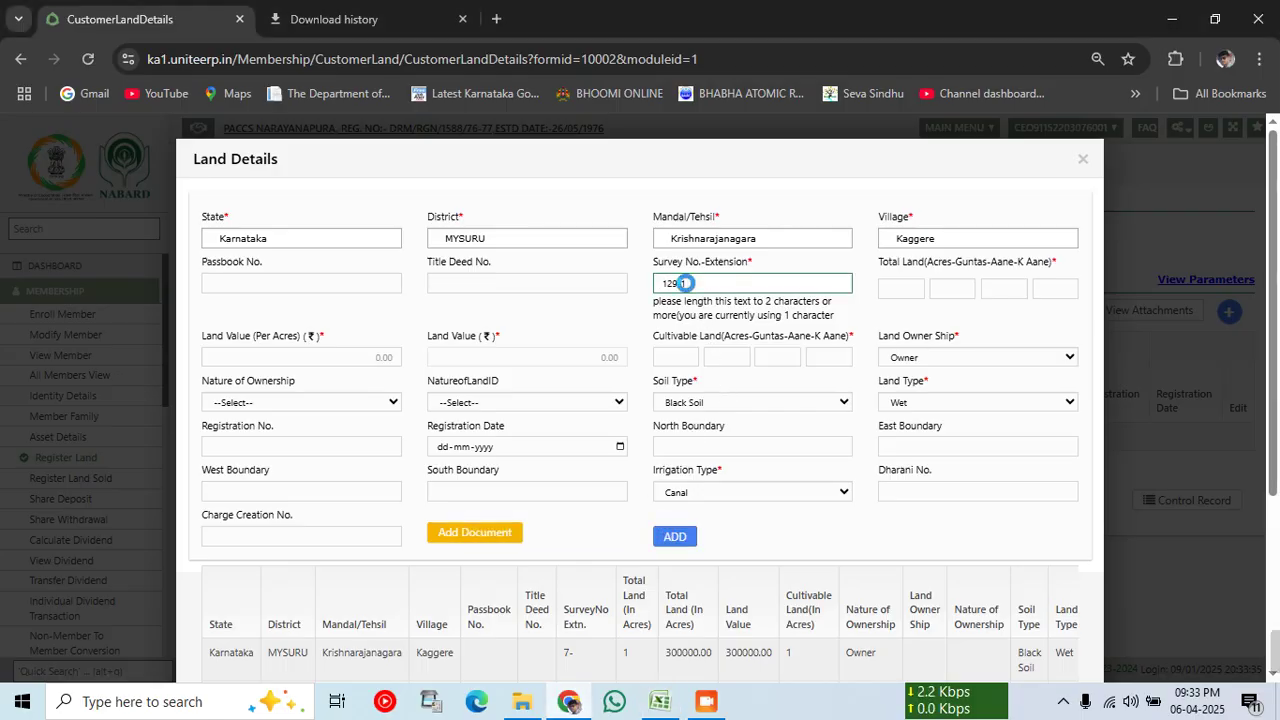
pyautogui.press('Tab')
# Step: Enter total land 1-15-0-0 and the per-acre land value for survey 129-1
pyautogui.write('1')
pyautogui.press('Tab')
pyautogui.write('15')
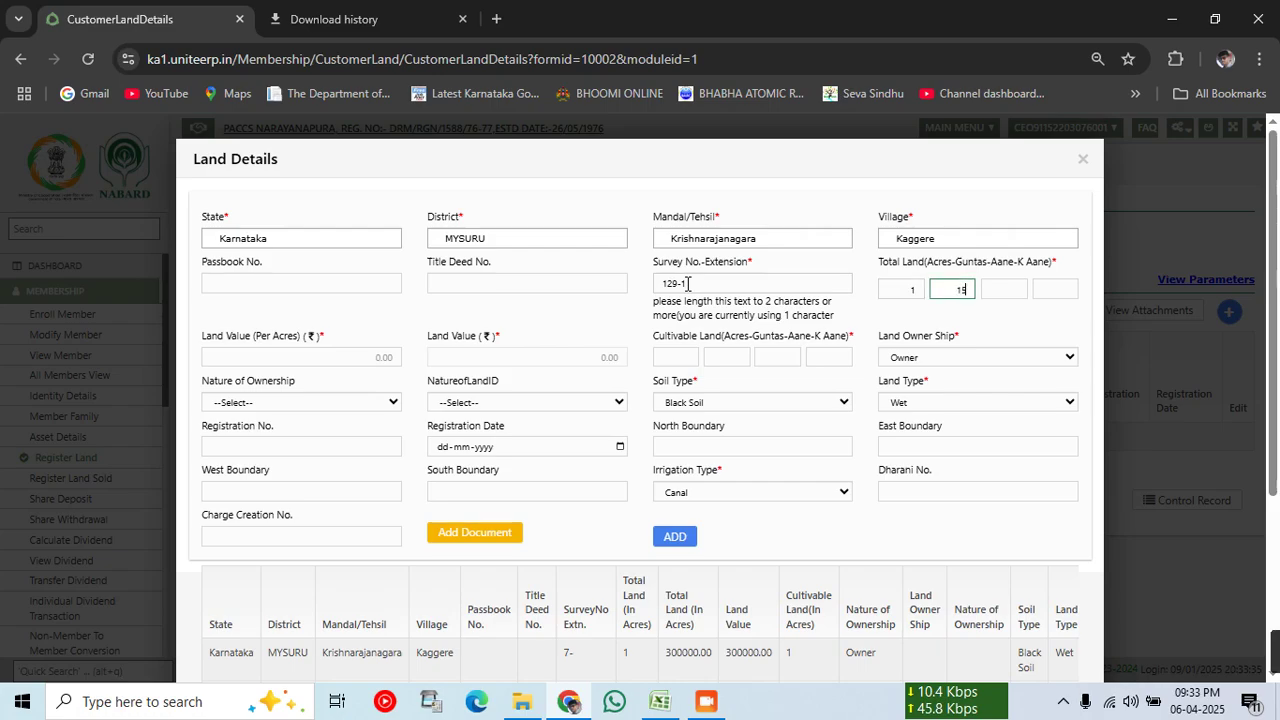
pyautogui.press('Tab')
pyautogui.write('00')
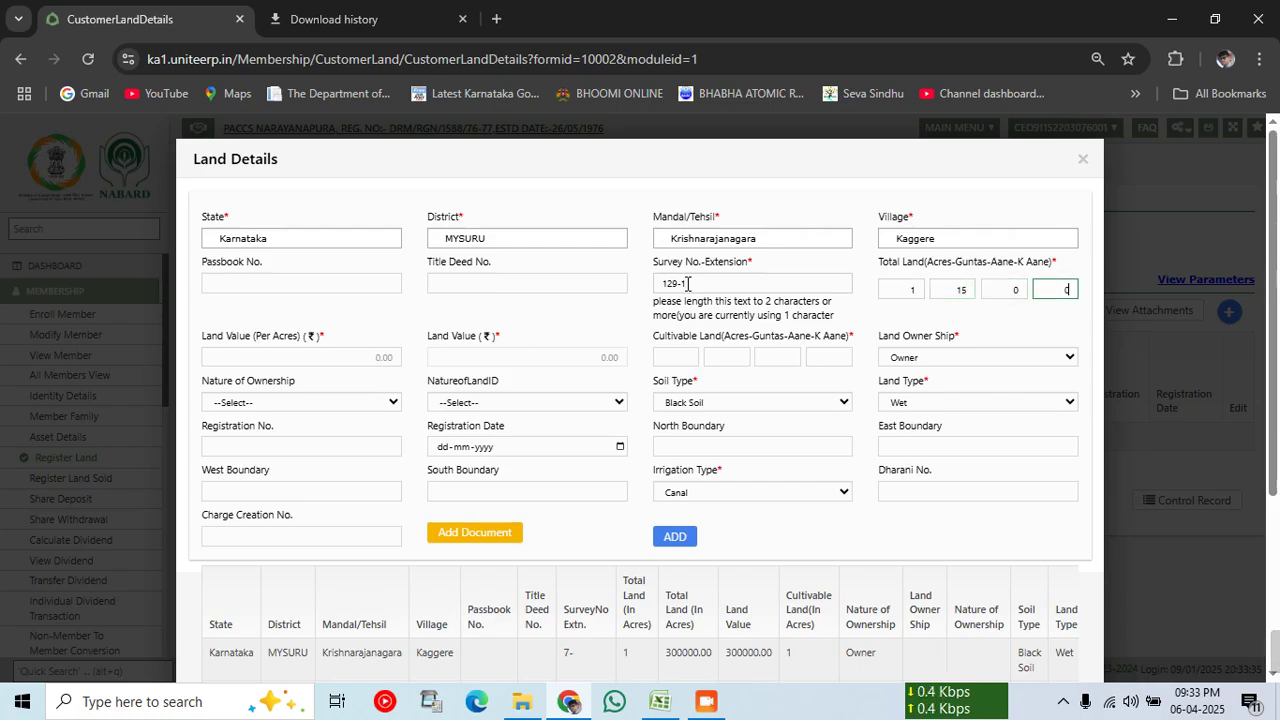
pyautogui.click(381, 360)
pyautogui.write('3000')
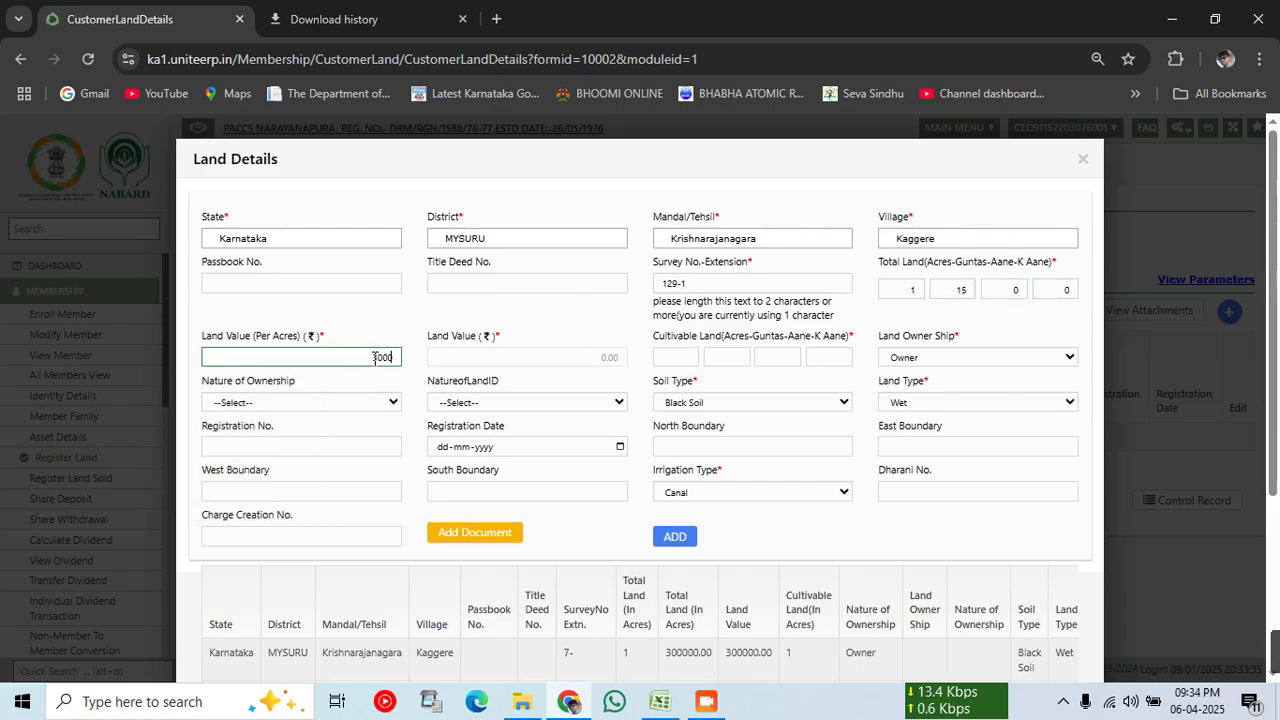
pyautogui.press('Tab')
pyautogui.press('Tab')
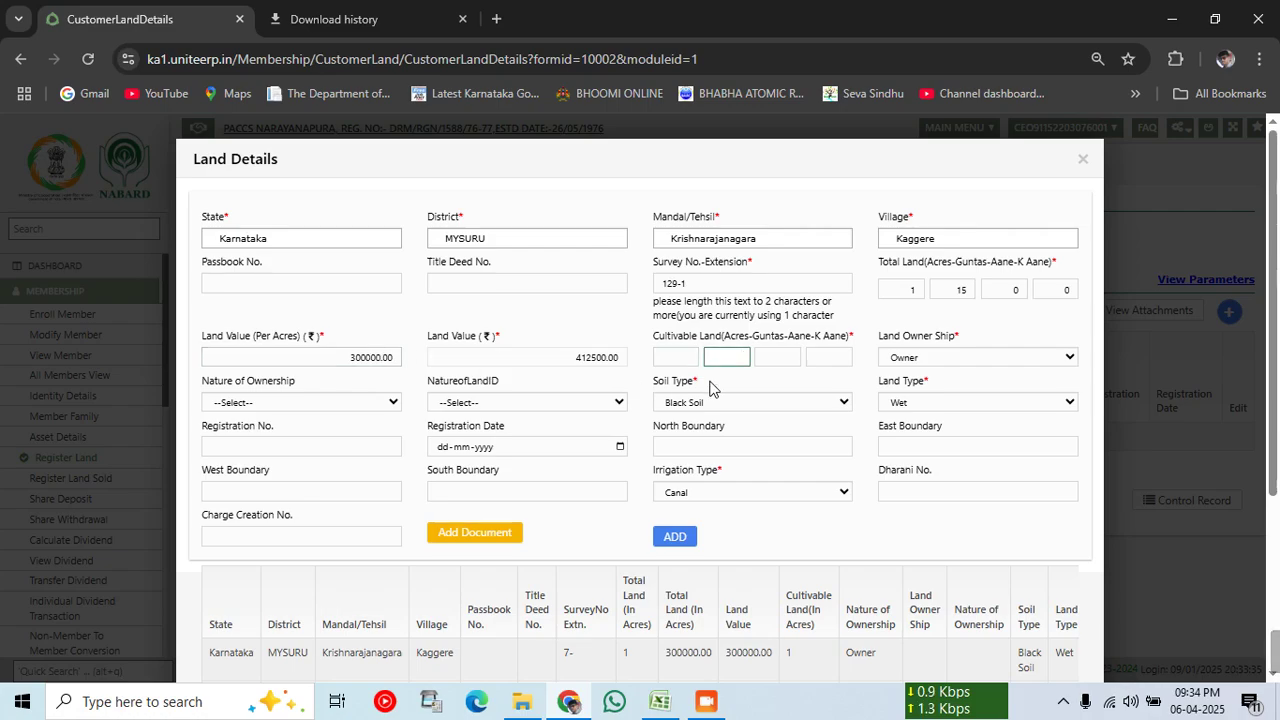
# Step: Enter cultivable land 1-15-0-0 and add survey 129-1 to the declaration details
pyautogui.click(665, 349)
pyautogui.write('1')
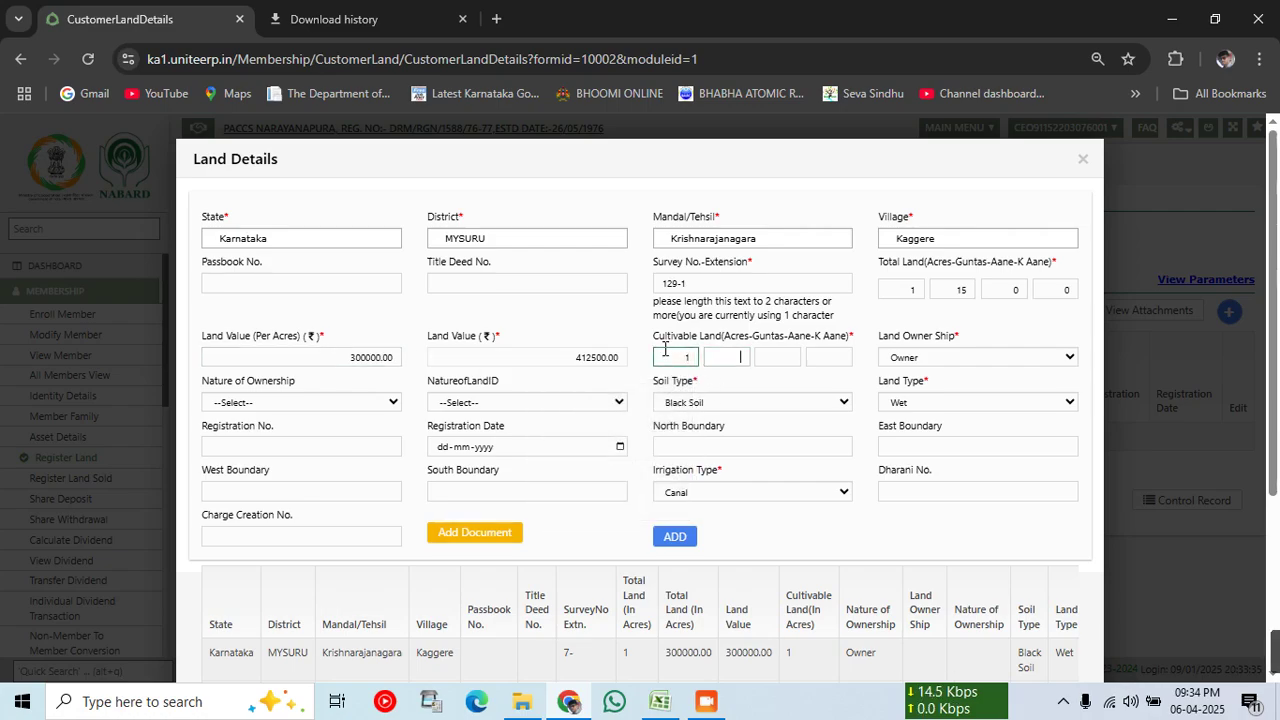
pyautogui.press('Tab')
pyautogui.write('15')
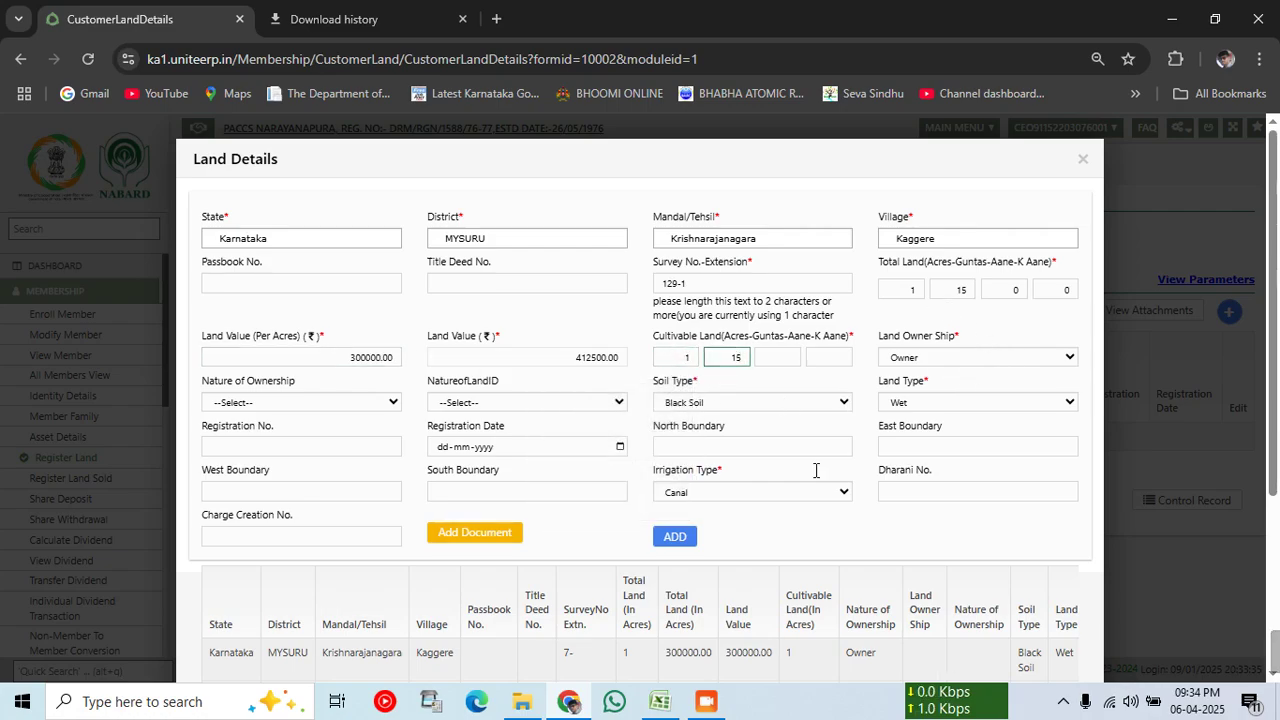
pyautogui.click(768, 358)
pyautogui.write('0')
pyautogui.press('Tab')
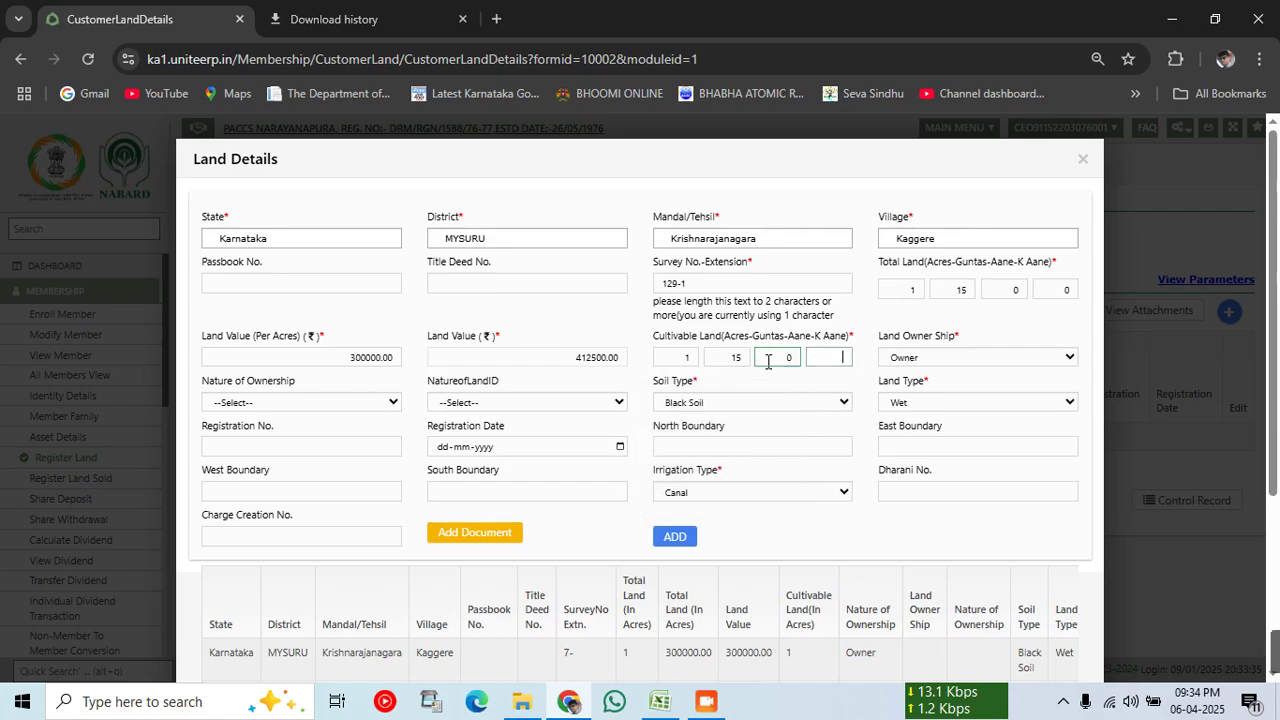
pyautogui.write('0')
pyautogui.click(673, 544)
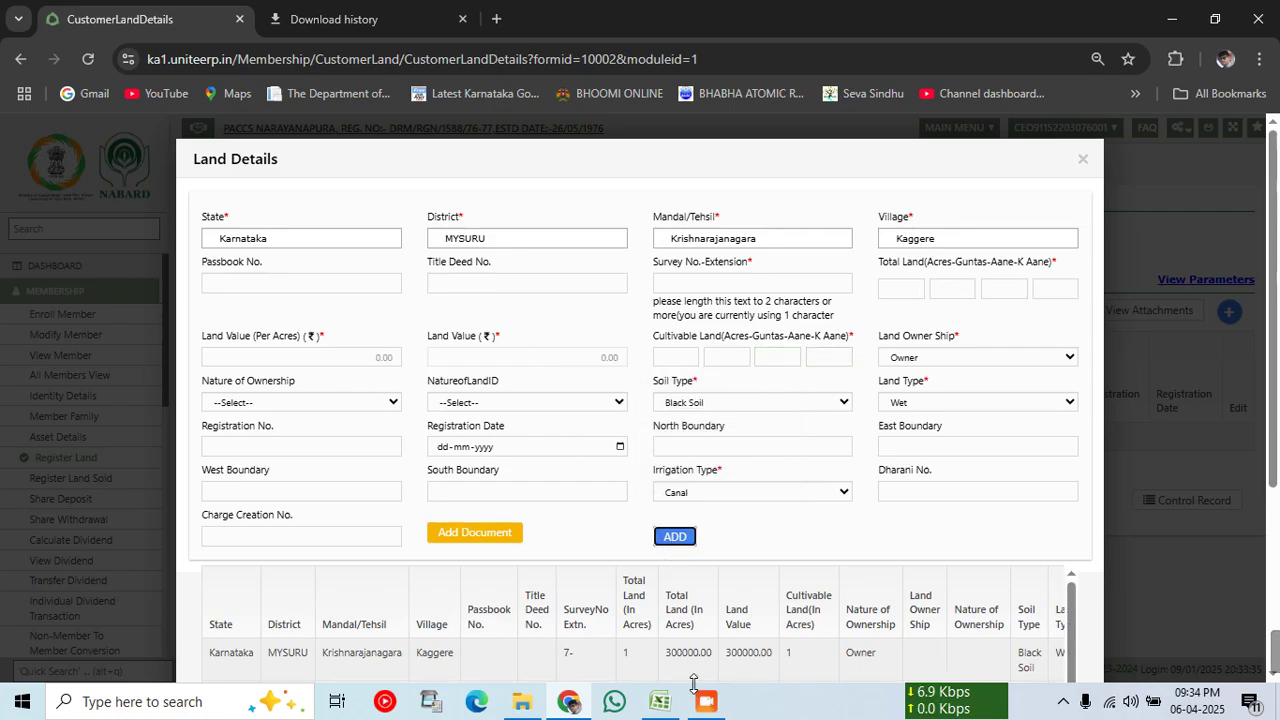
# Step: Look up survey row 131/*/1 in the LoaneeReport workbook
pyautogui.click(660, 702)
pyautogui.click(600, 528)
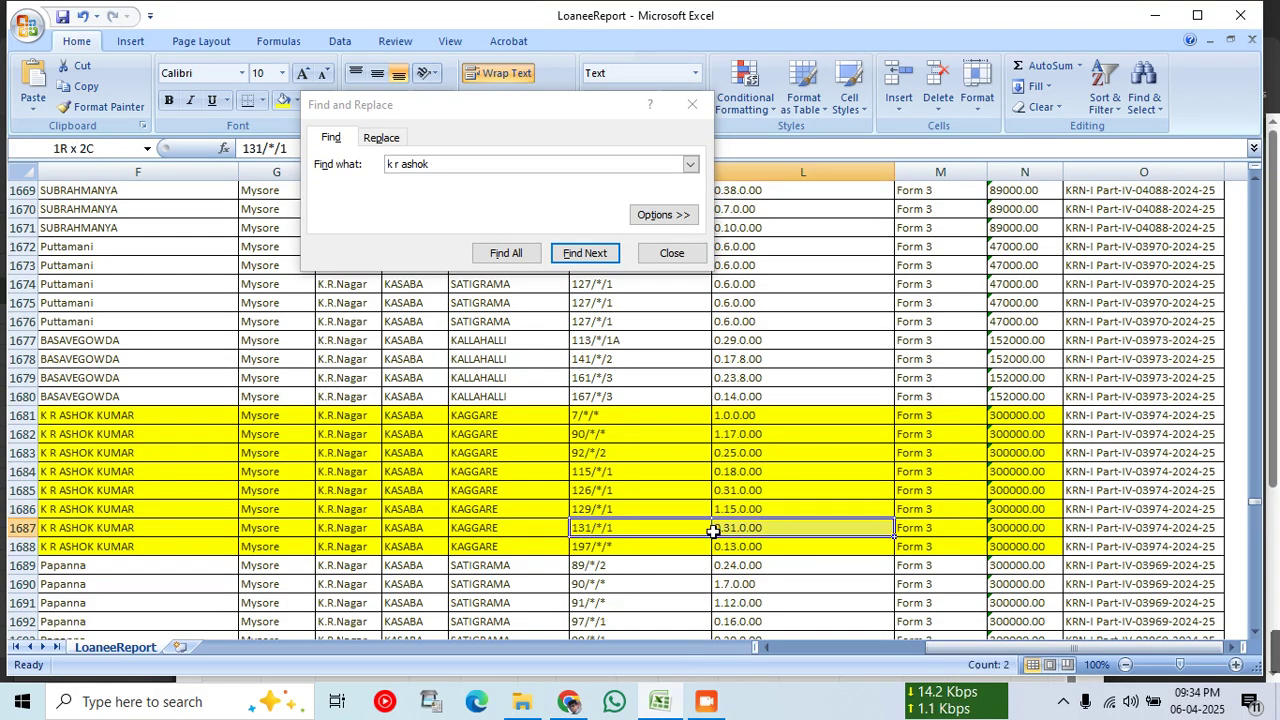
pyautogui.click(566, 703)
# Step: Enter survey 131-1 with total land 0-31-0-0 and land value 300000 per acre
pyautogui.click(682, 284)
pyautogui.write('1')
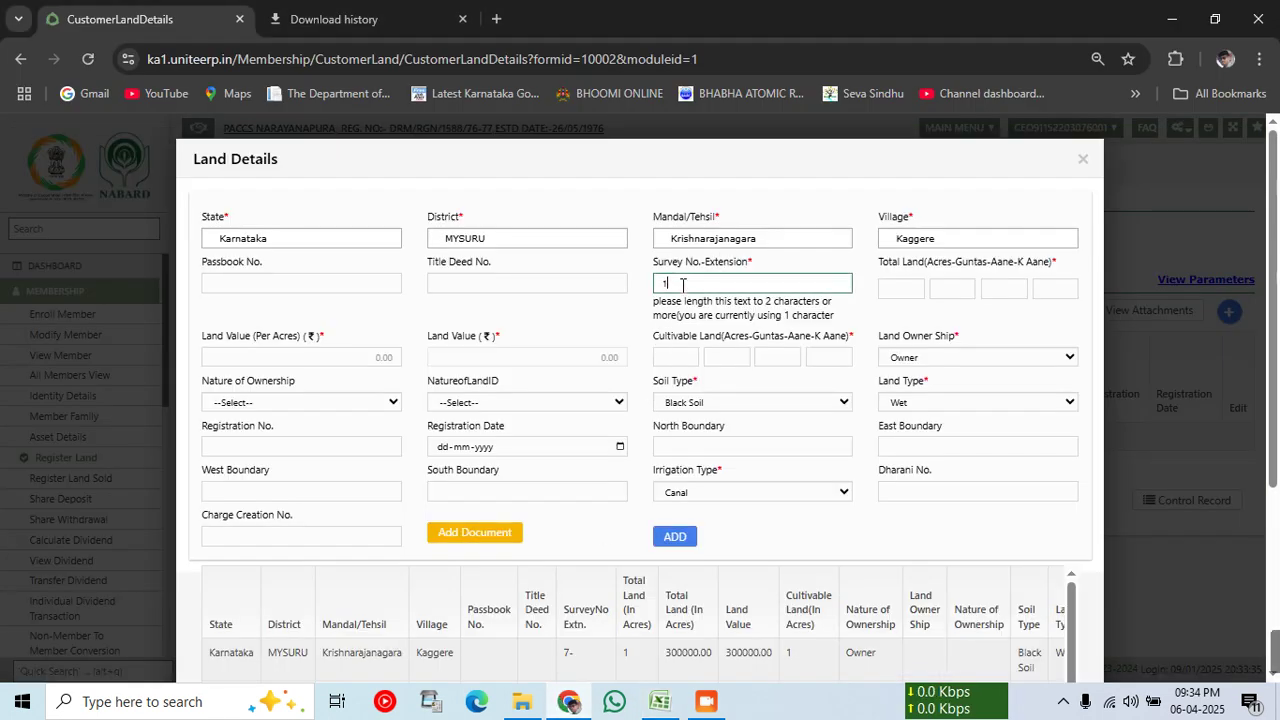
pyautogui.write('31-')
pyautogui.press('Tab')
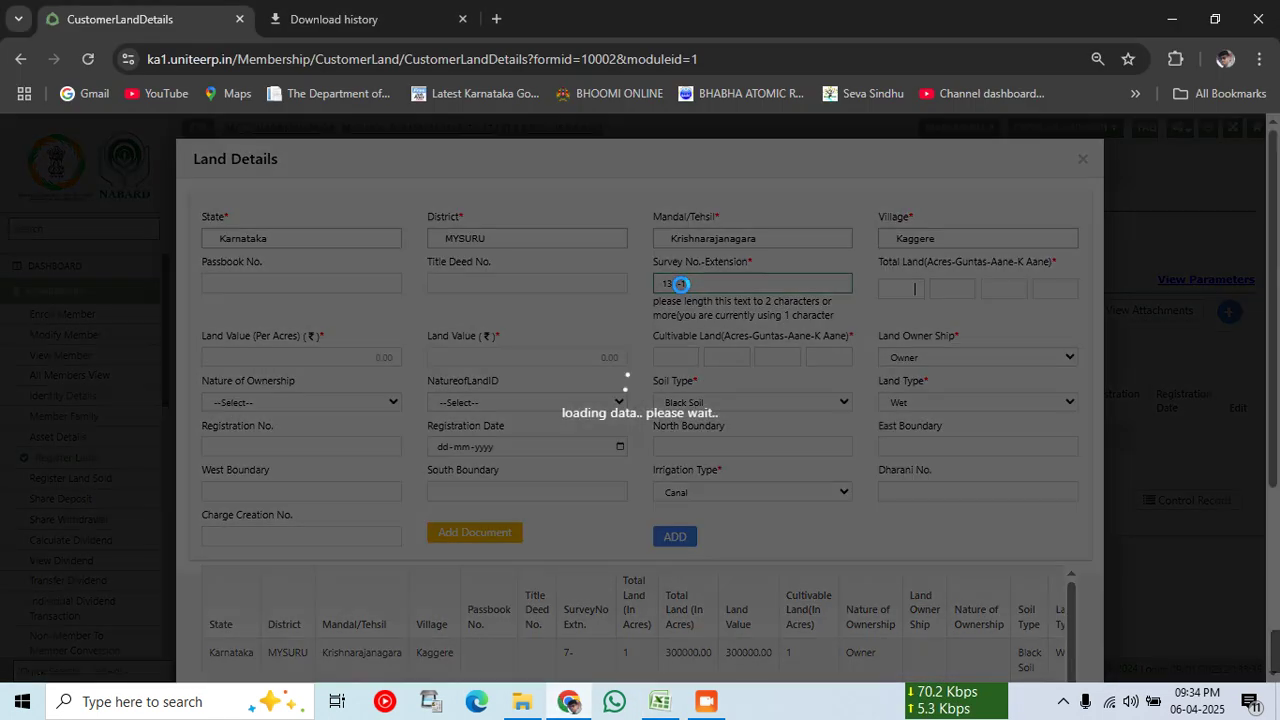
pyautogui.write('31')
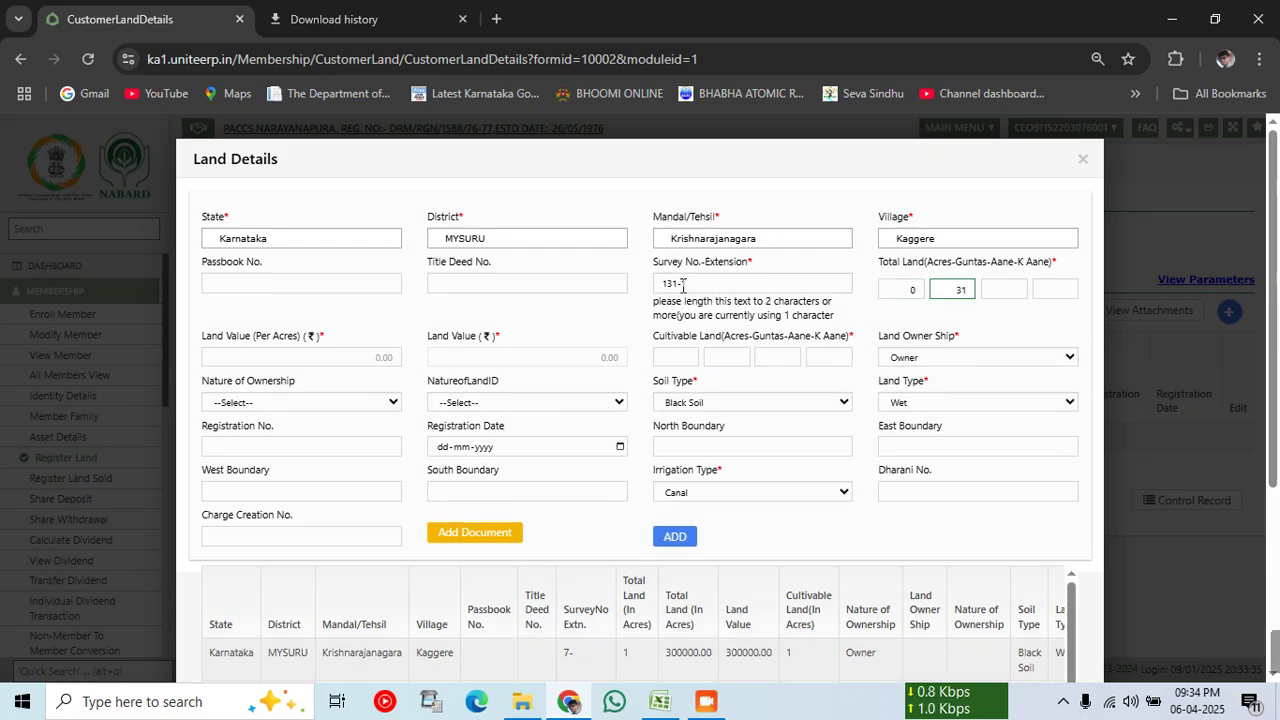
pyautogui.click(342, 361)
pyautogui.write('300000')
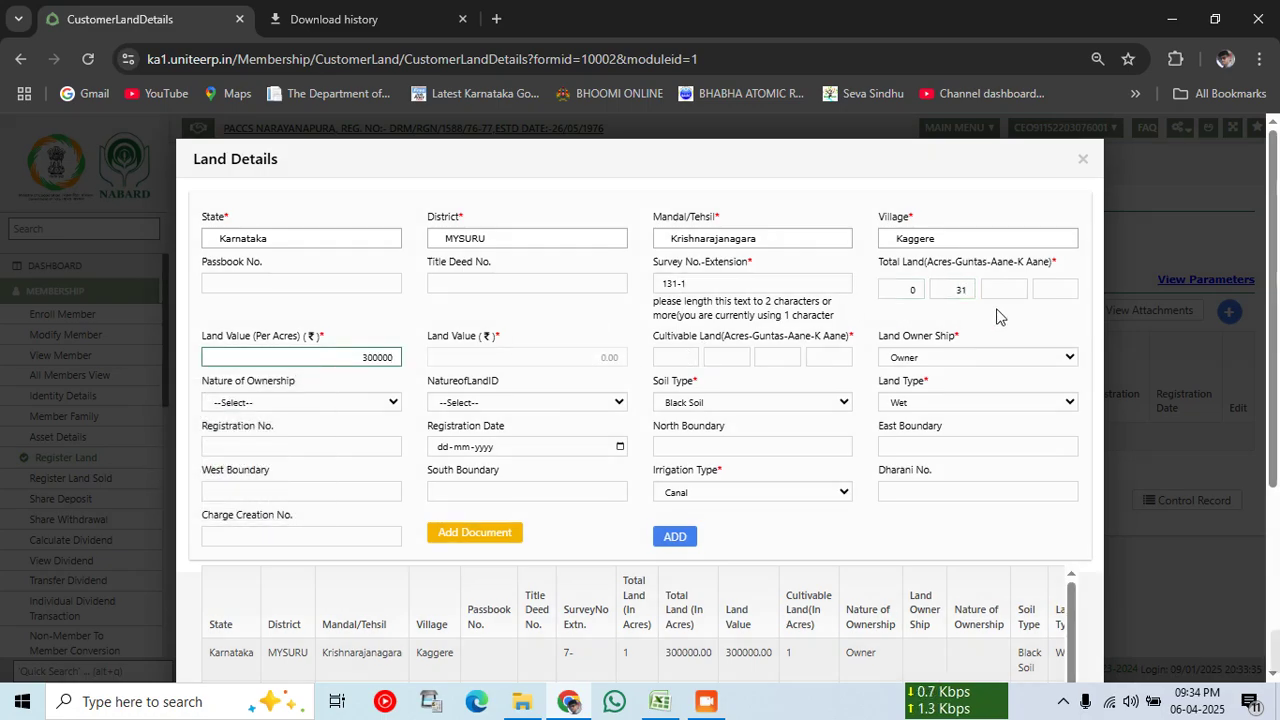
pyautogui.click(998, 290)
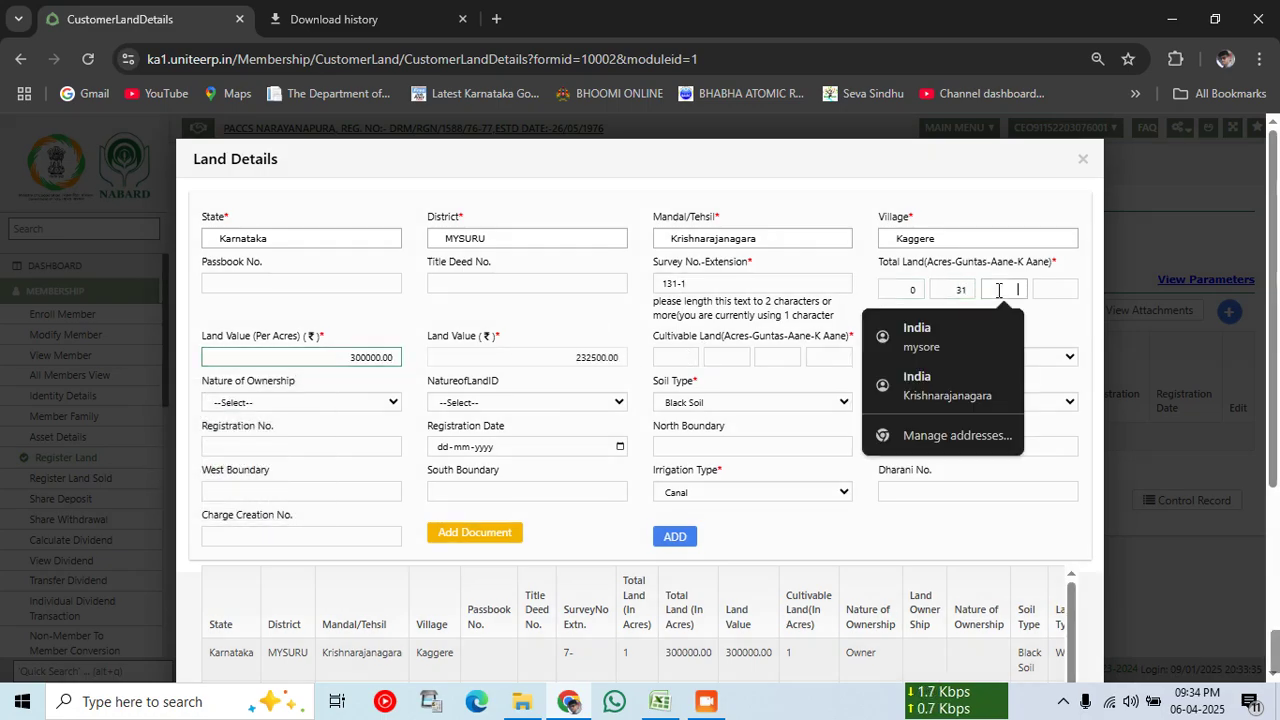
pyautogui.write('0')
pyautogui.press('Tab')
pyautogui.write('0')
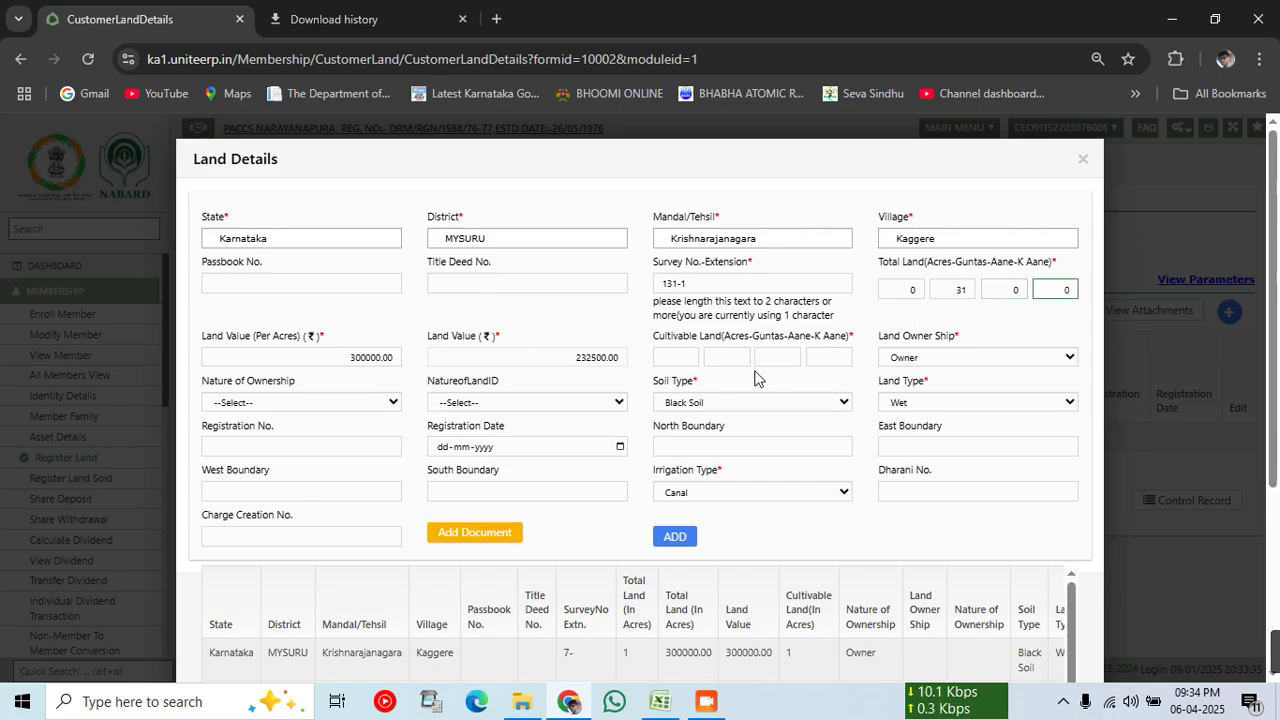
# Step: Set cultivable land to 0-31-0-0 and add survey 131-1 (232500.00) to declaration details
pyautogui.click(690, 357)
pyautogui.write('0')
pyautogui.press('Tab')
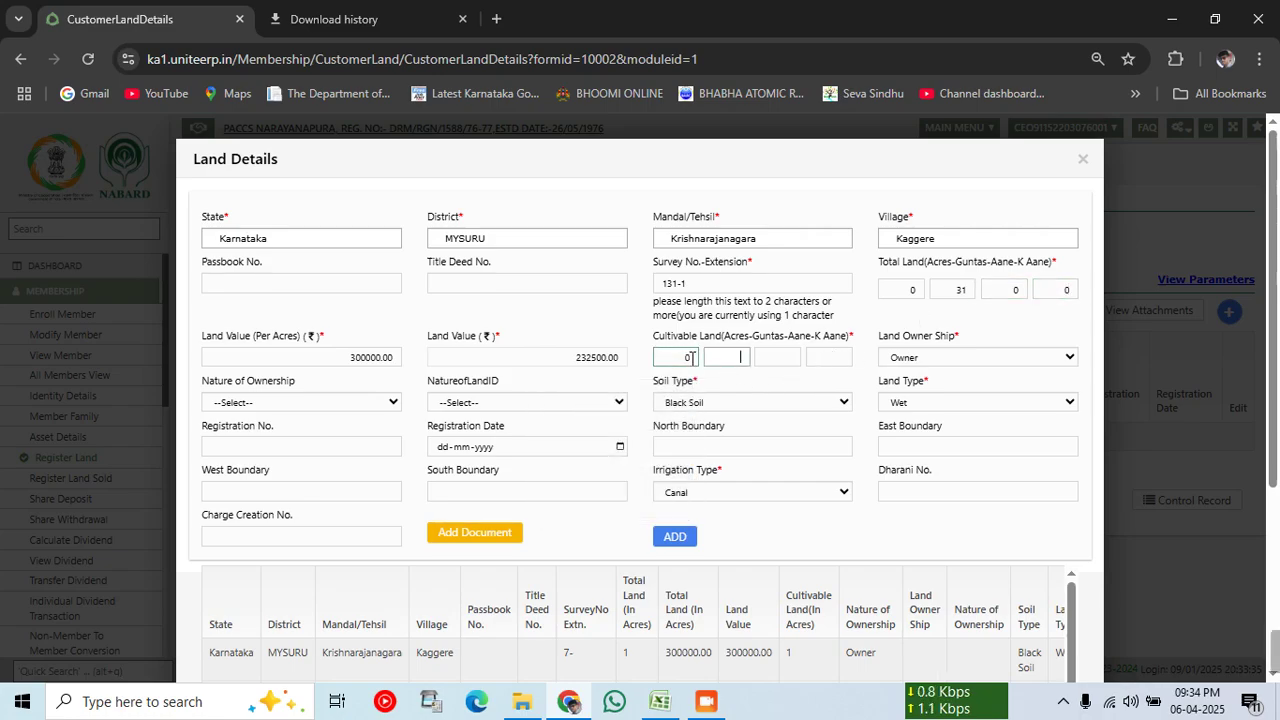
pyautogui.write('31')
pyautogui.press('Tab')
pyautogui.write('0')
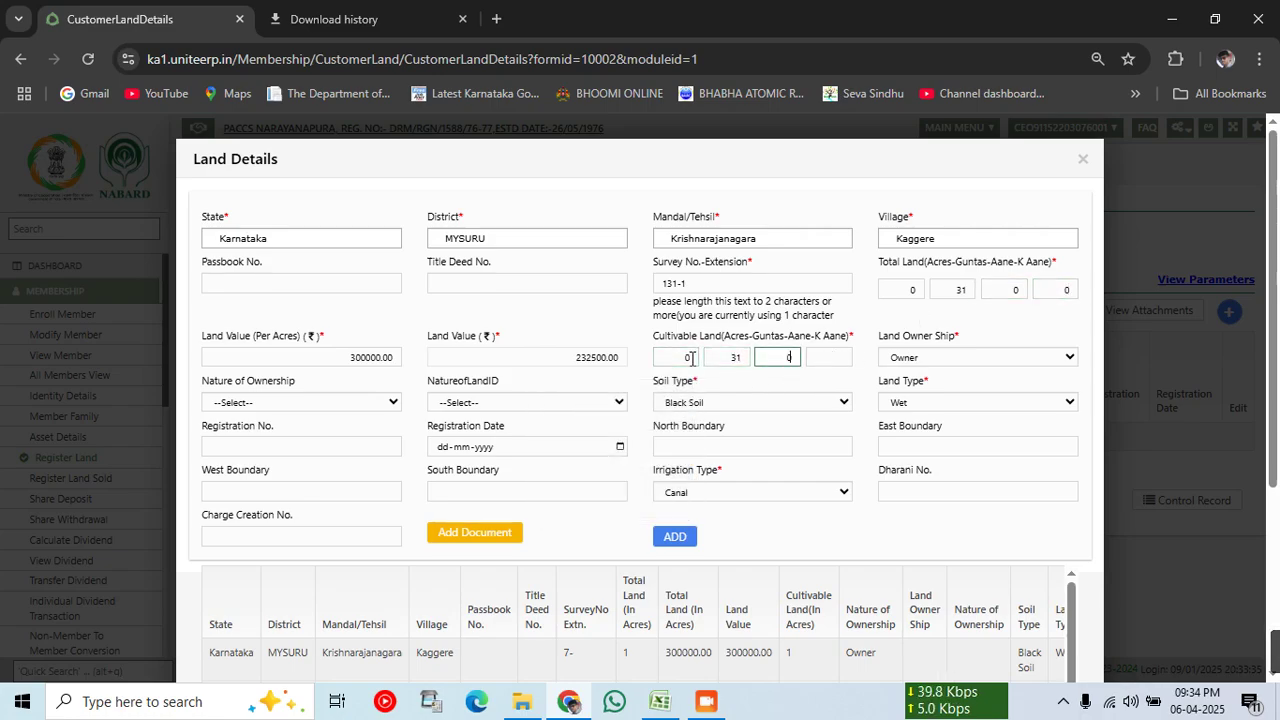
pyautogui.press('Tab')
pyautogui.write('0')
pyautogui.click(675, 537)
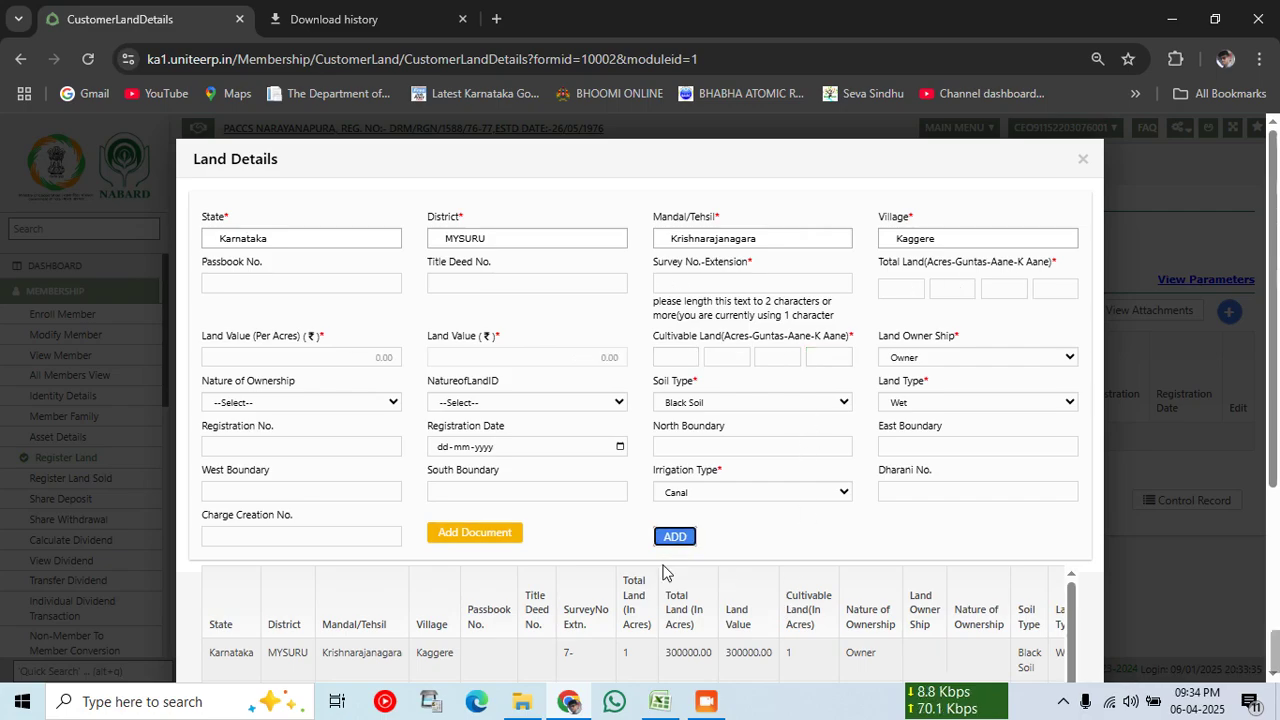
# Step: Look up survey row 197/*/* in the LoaneeReport workbook
pyautogui.click(650, 705)
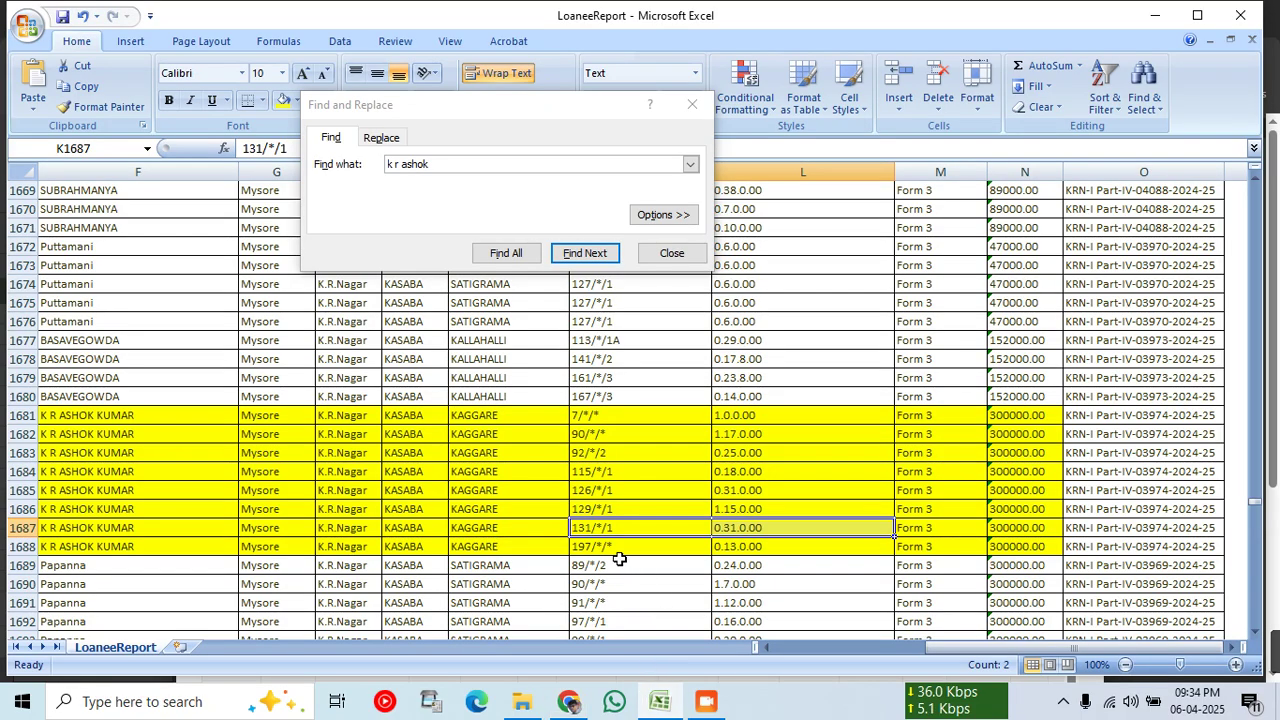
pyautogui.moveTo(620, 550); pyautogui.dragTo(744, 550)
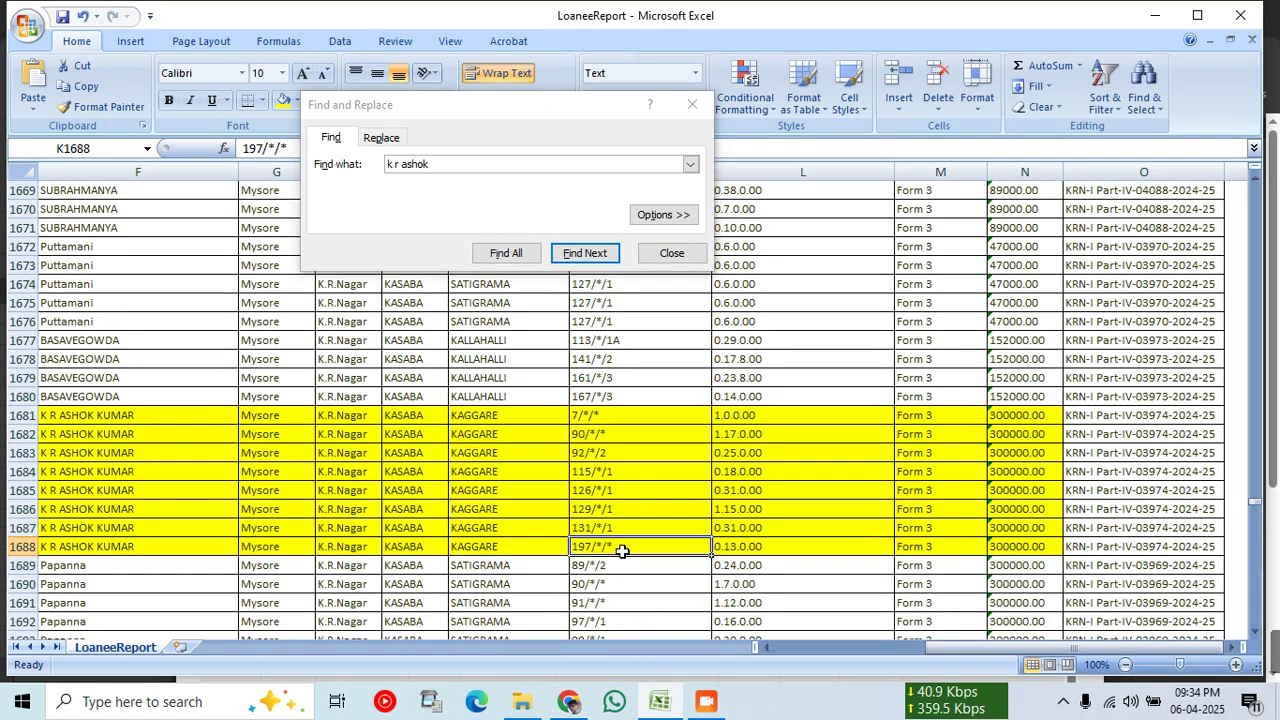
pyautogui.click(566, 703)
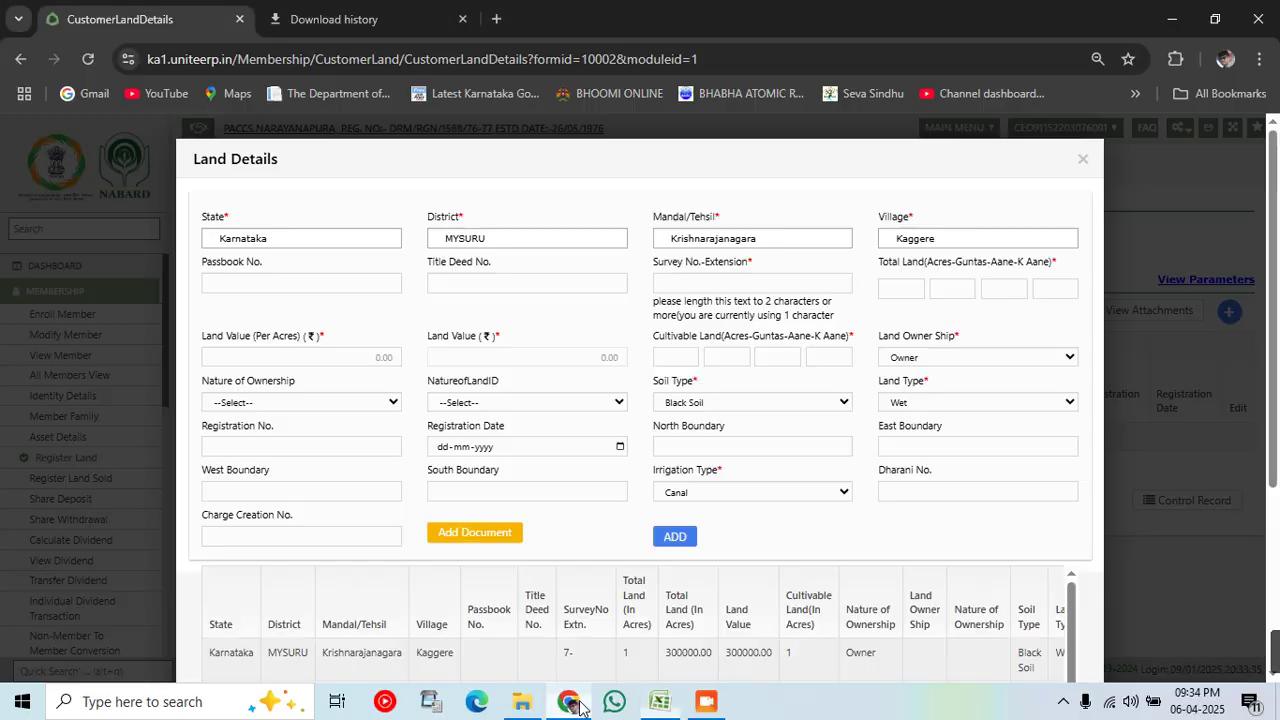
# Step: Enter survey 197- with total land 0-13-0-0 and land value 300000 per acre
pyautogui.click(691, 280)
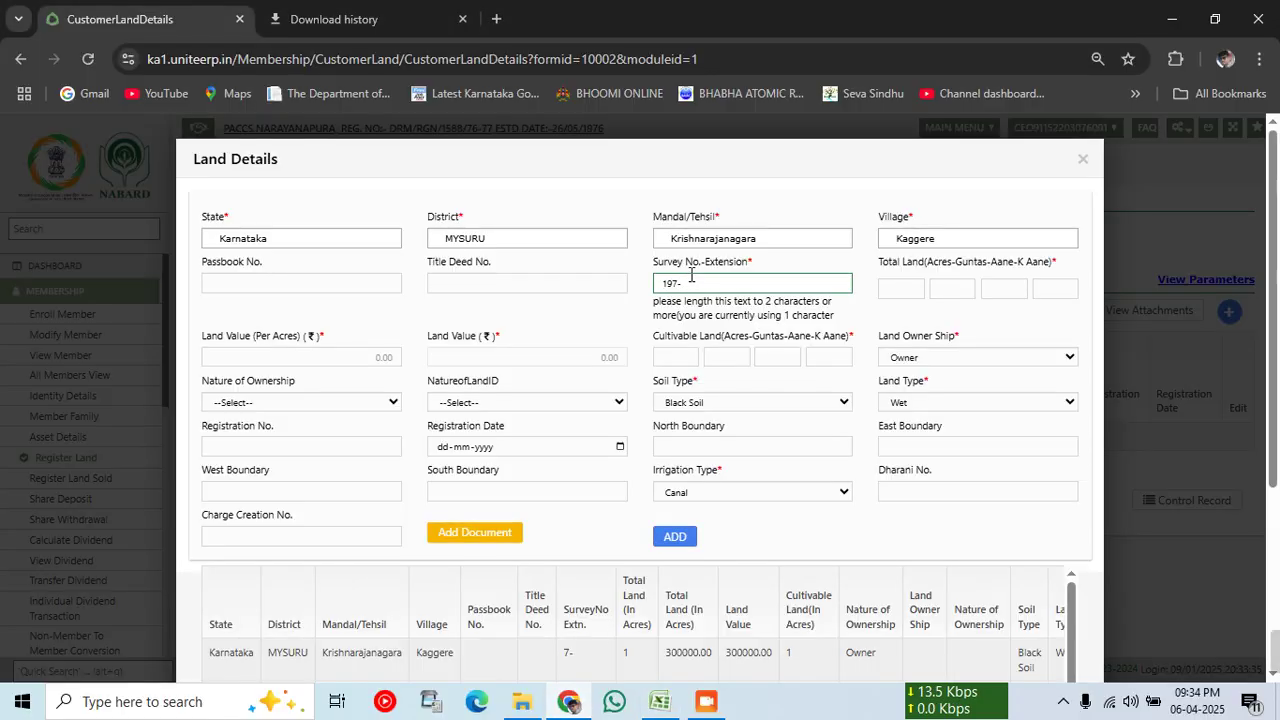
pyautogui.press('Tab')
pyautogui.write('0')
pyautogui.press('Tab')
pyautogui.write('13')
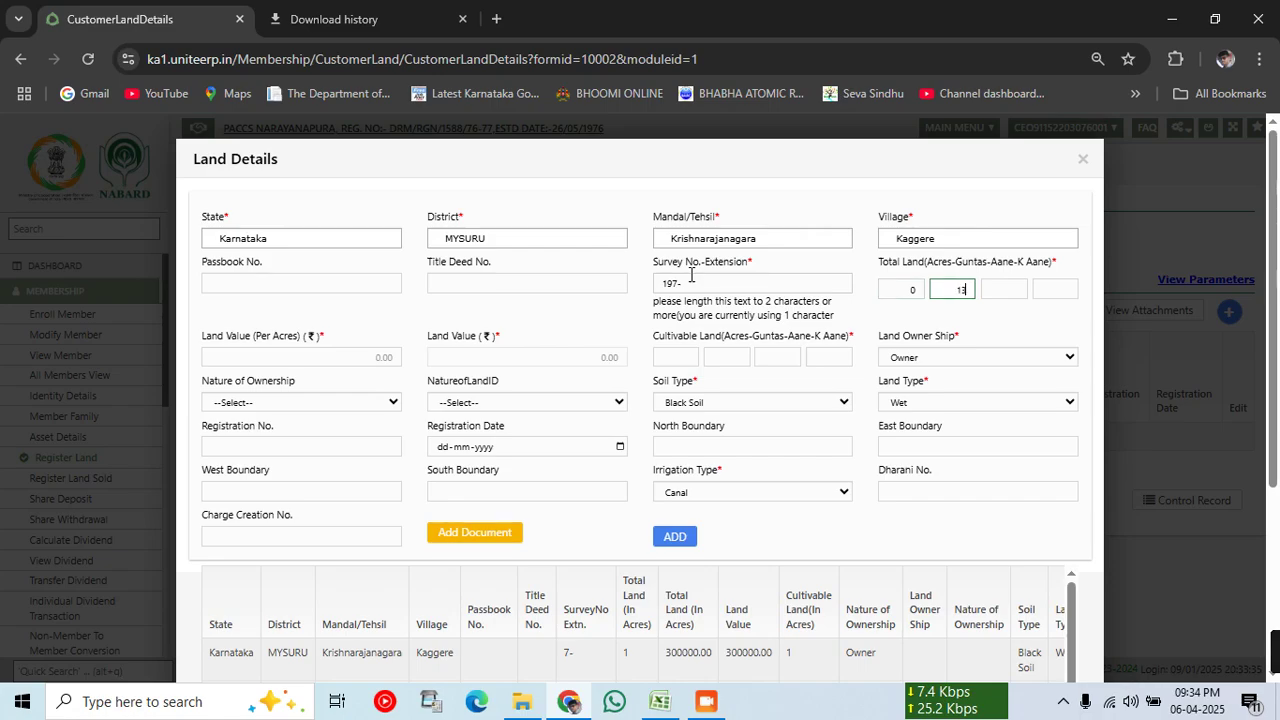
pyautogui.press('Tab')
pyautogui.write('0')
pyautogui.press('Tab')
pyautogui.write('0')
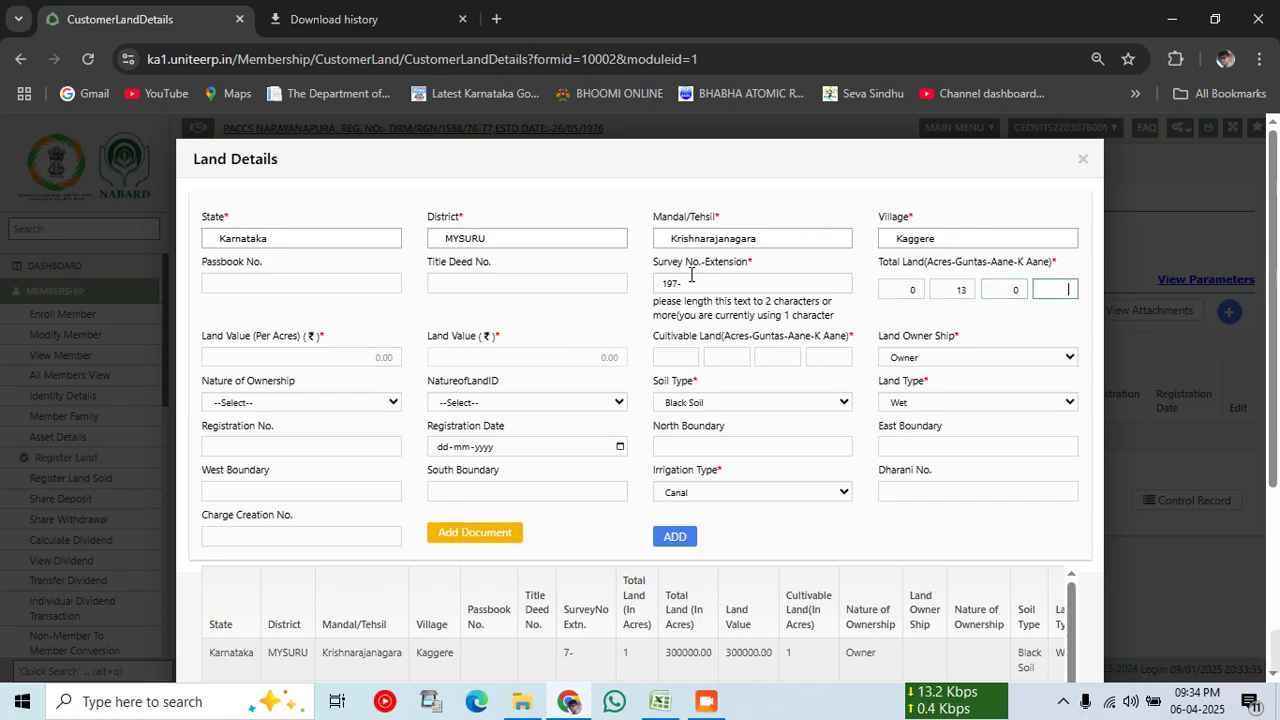
pyautogui.click(279, 357)
pyautogui.write('3')
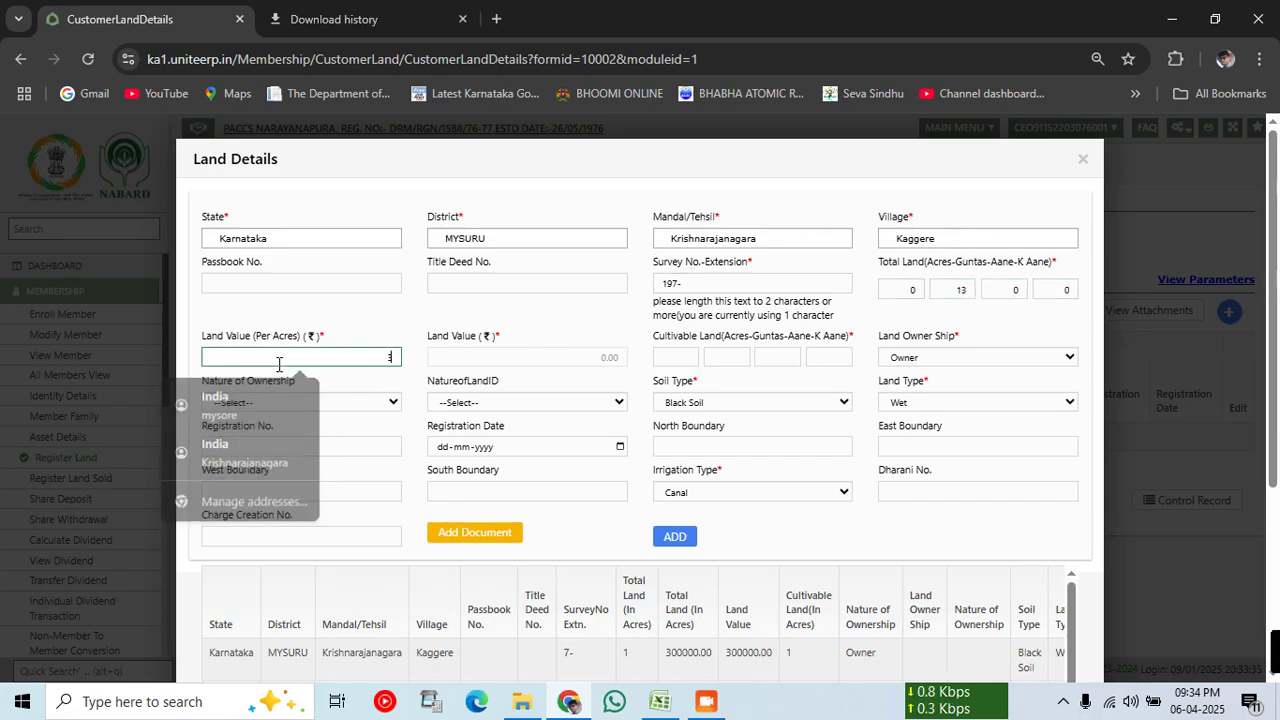
pyautogui.write('00000')
pyautogui.press('Tab')
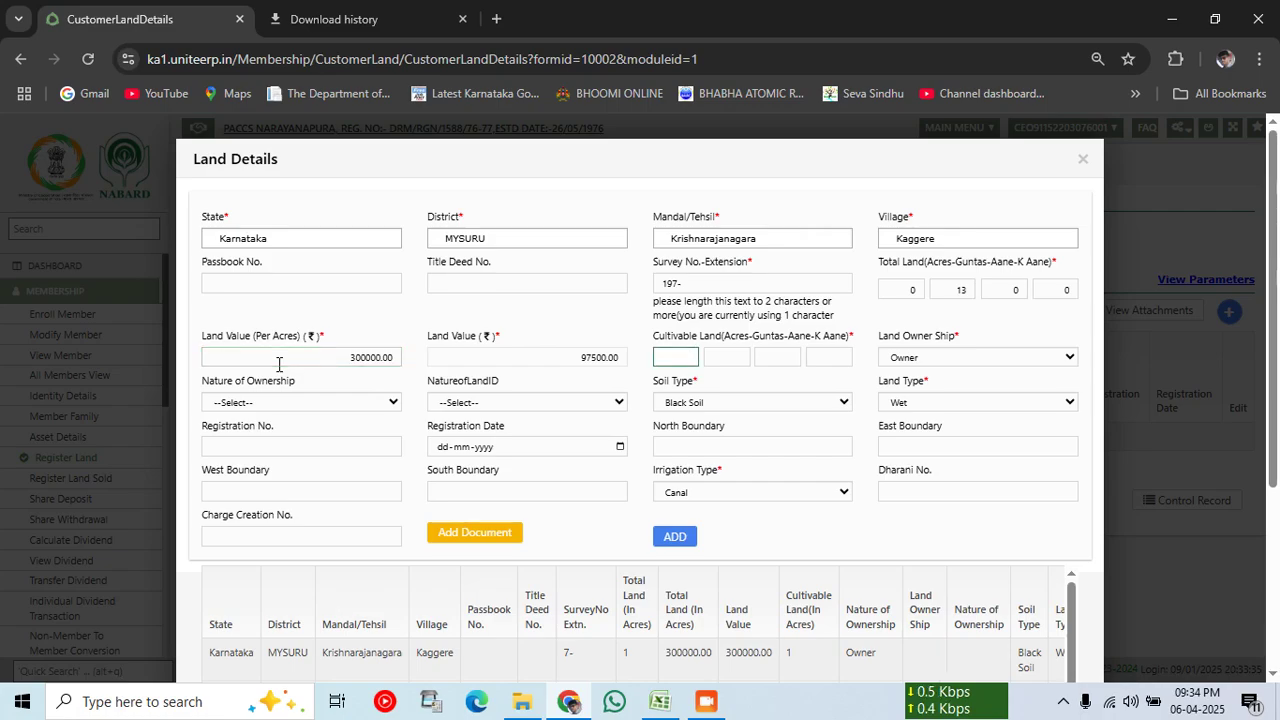
# Step: Set cultivable land to 0-13-0-0 and add survey 197- (97500.00) to declaration details
pyautogui.write('0')
pyautogui.press('Tab')
pyautogui.write('13')
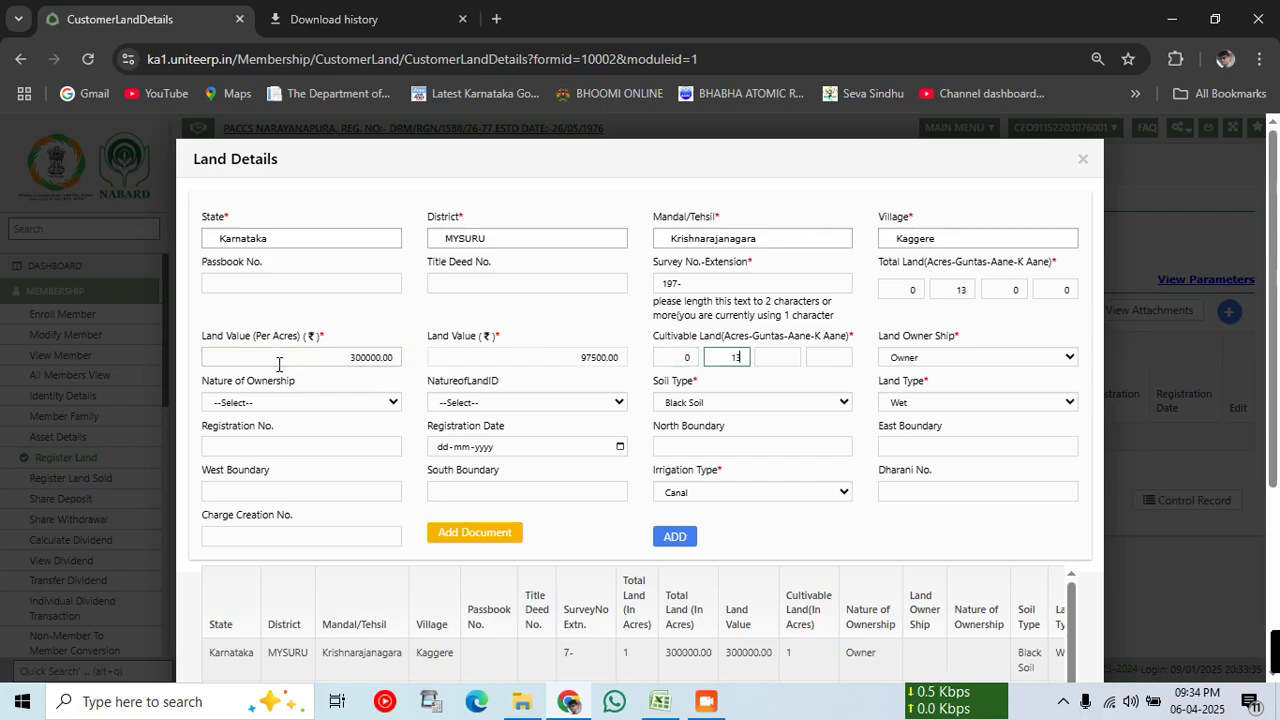
pyautogui.press('Tab')
pyautogui.write('0')
pyautogui.press('Tab')
pyautogui.write('0')
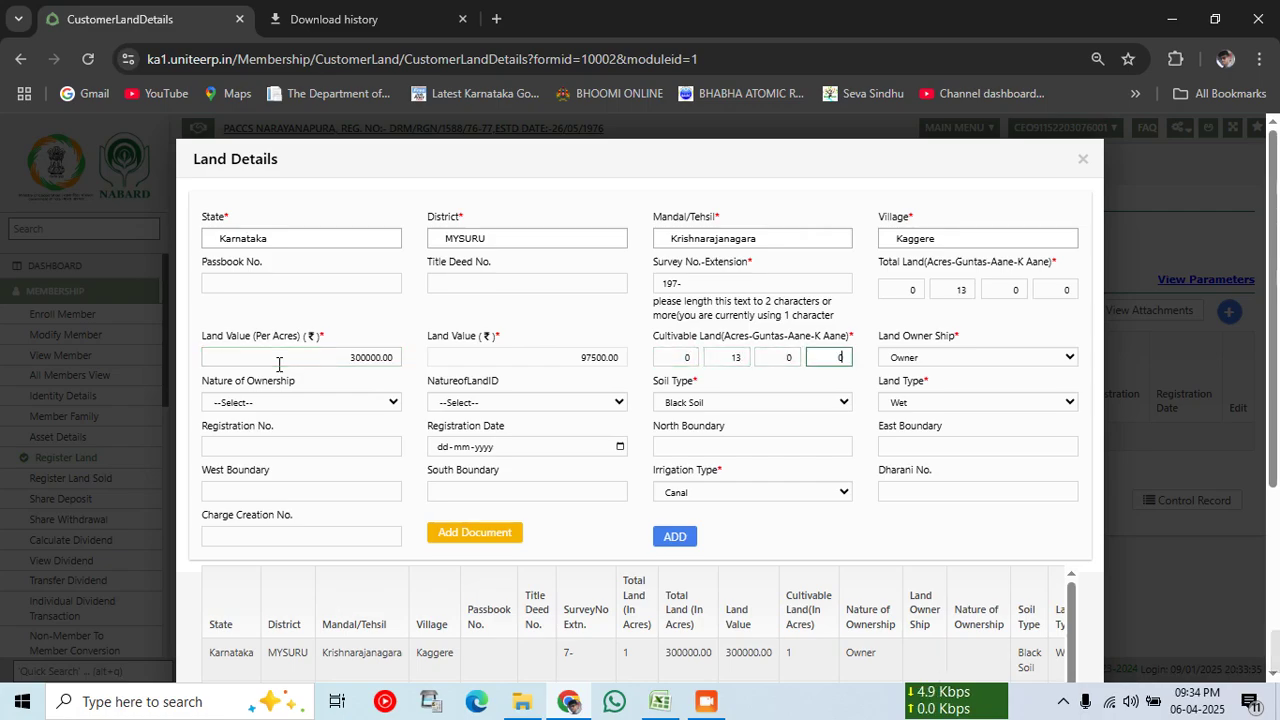
pyautogui.click(672, 538)
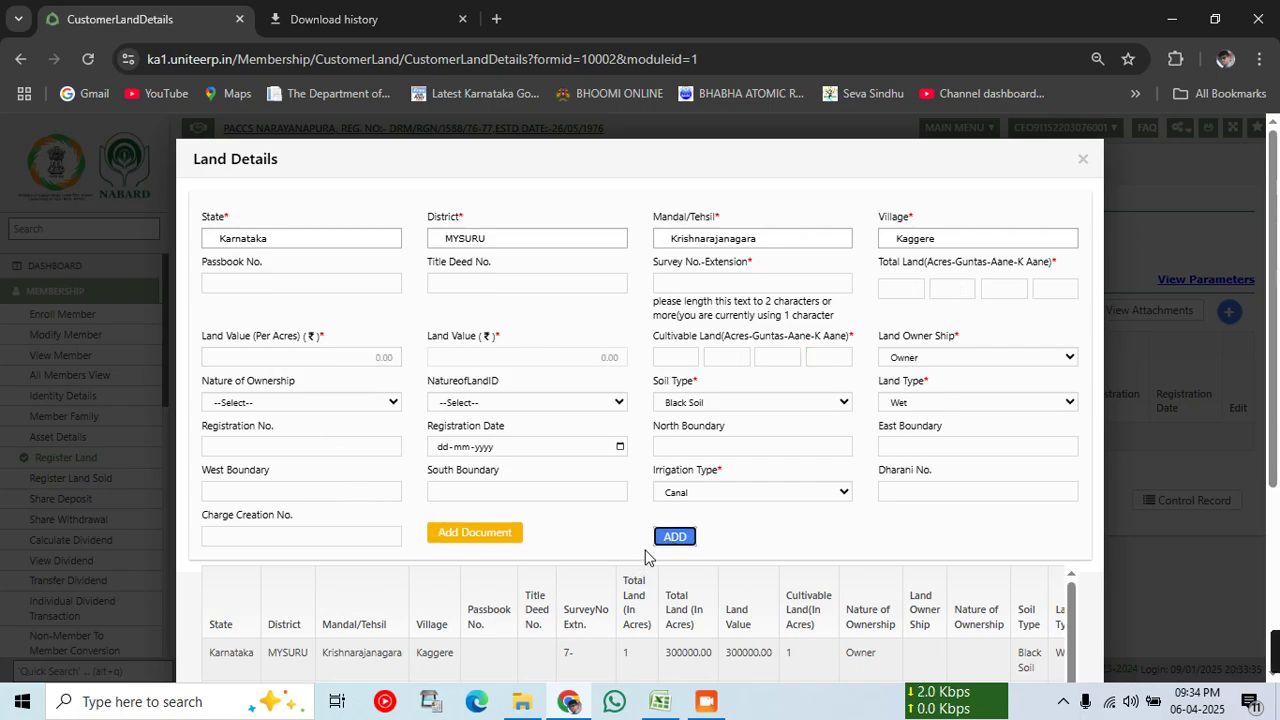
# Step: Review the land details grid listing all eight Kaggere survey rows
pyautogui.scroll(-3, 660, 560)
pyautogui.scroll(-2, 780, 500)
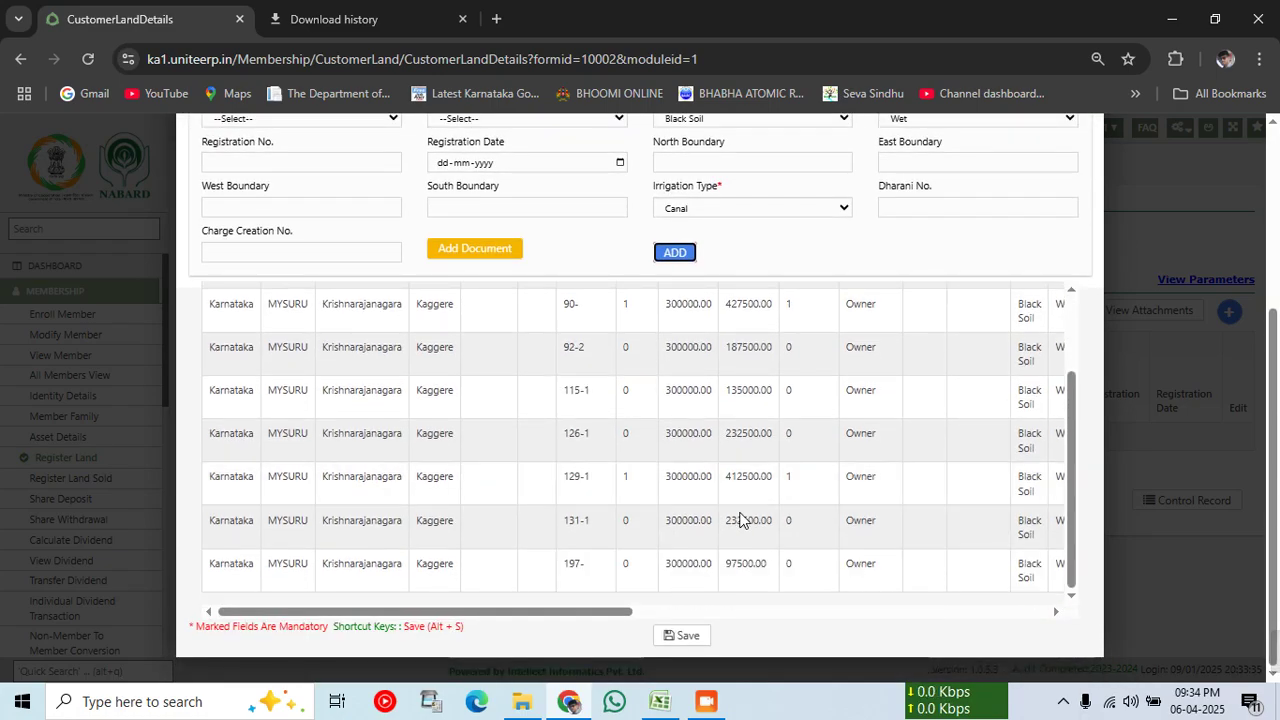
pyautogui.scroll(2, 742, 520)
pyautogui.scroll(-2, 742, 520)
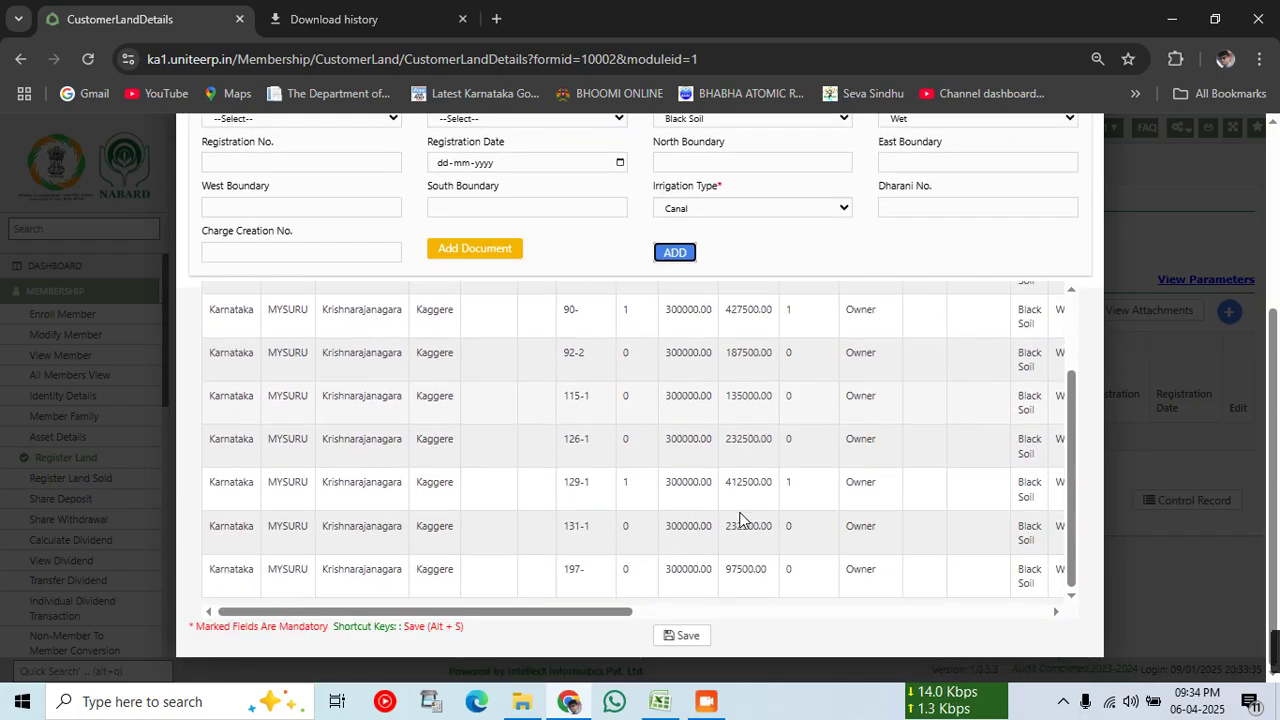
pyautogui.scroll(2, 740, 519)
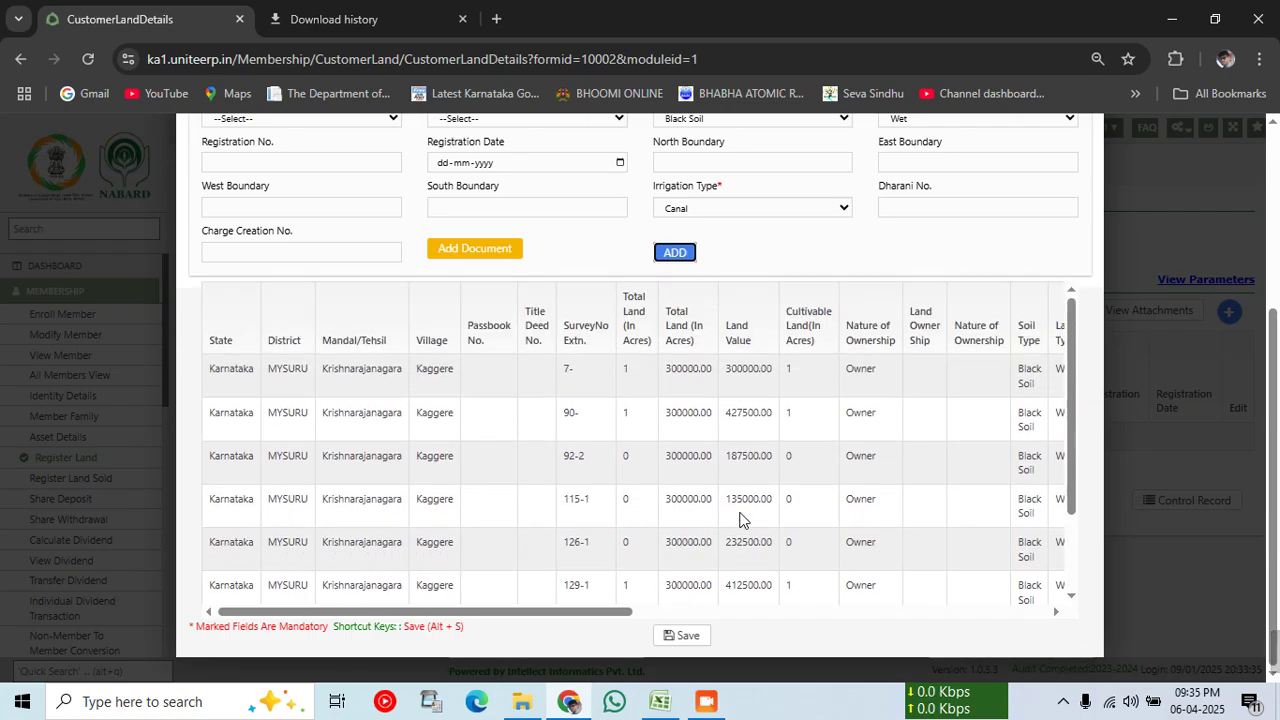
pyautogui.click(659, 701)
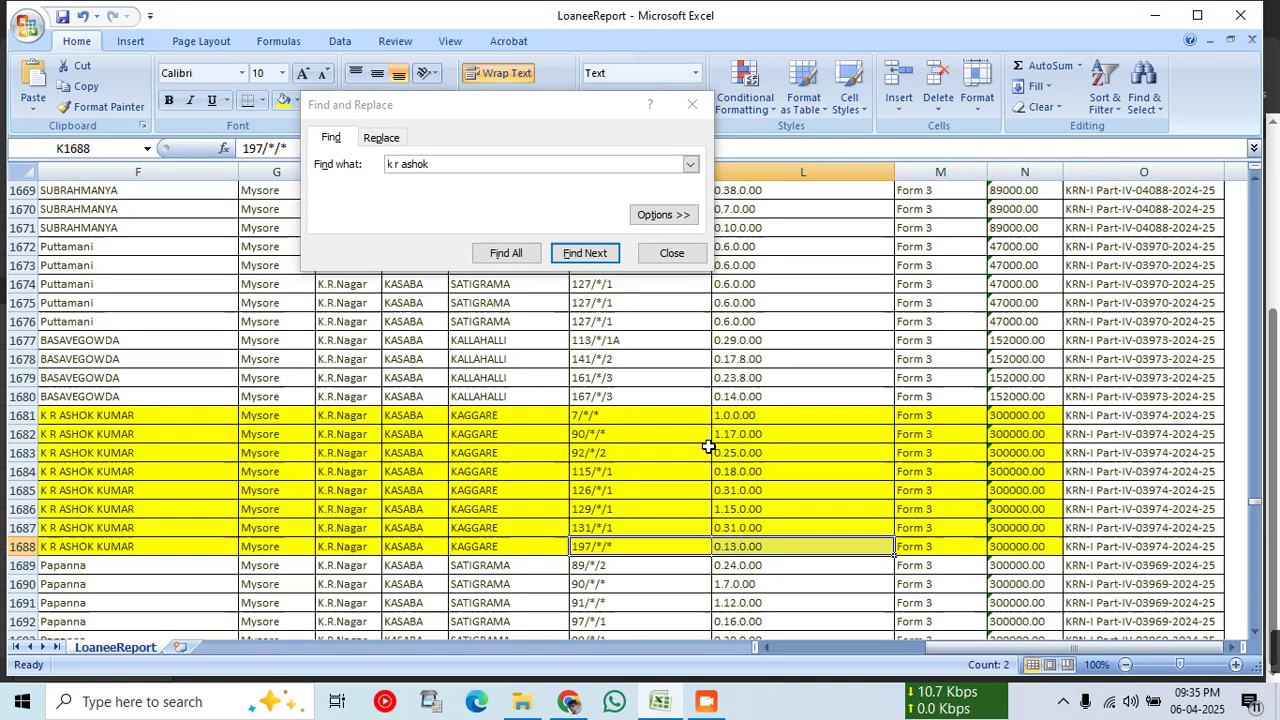
pyautogui.click(670, 706)
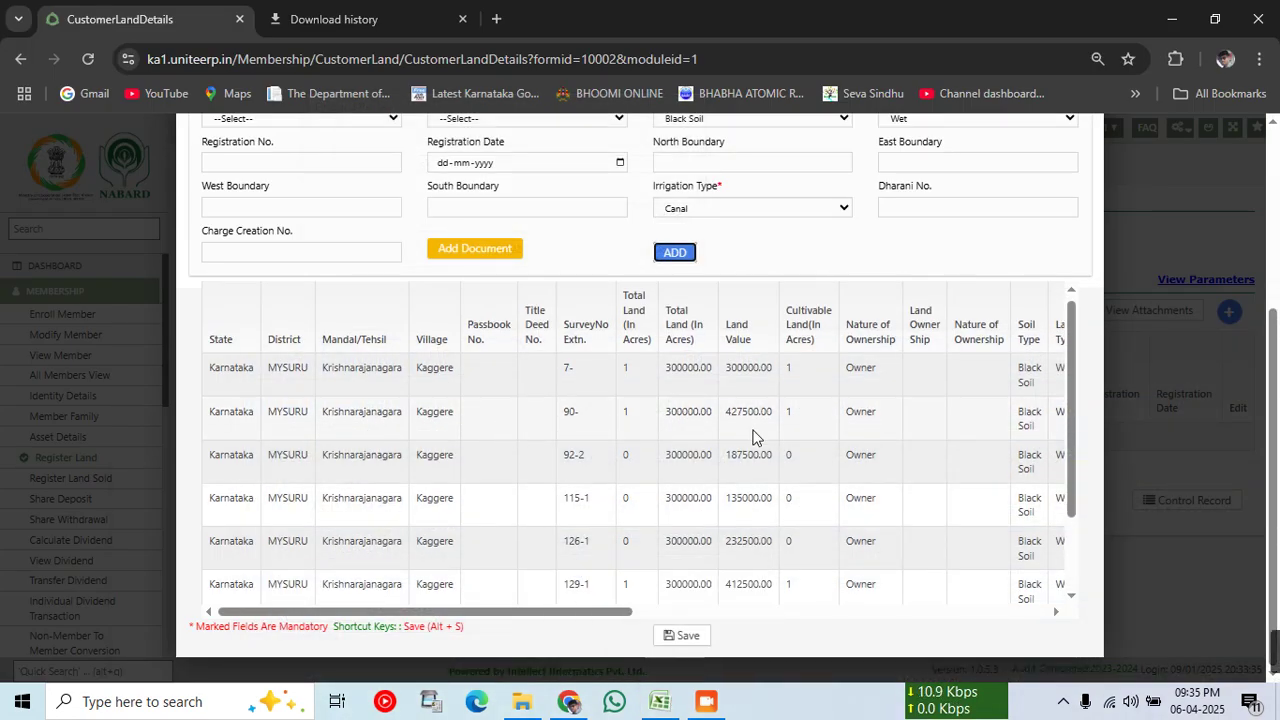
pyautogui.scroll(-1, 757, 437)
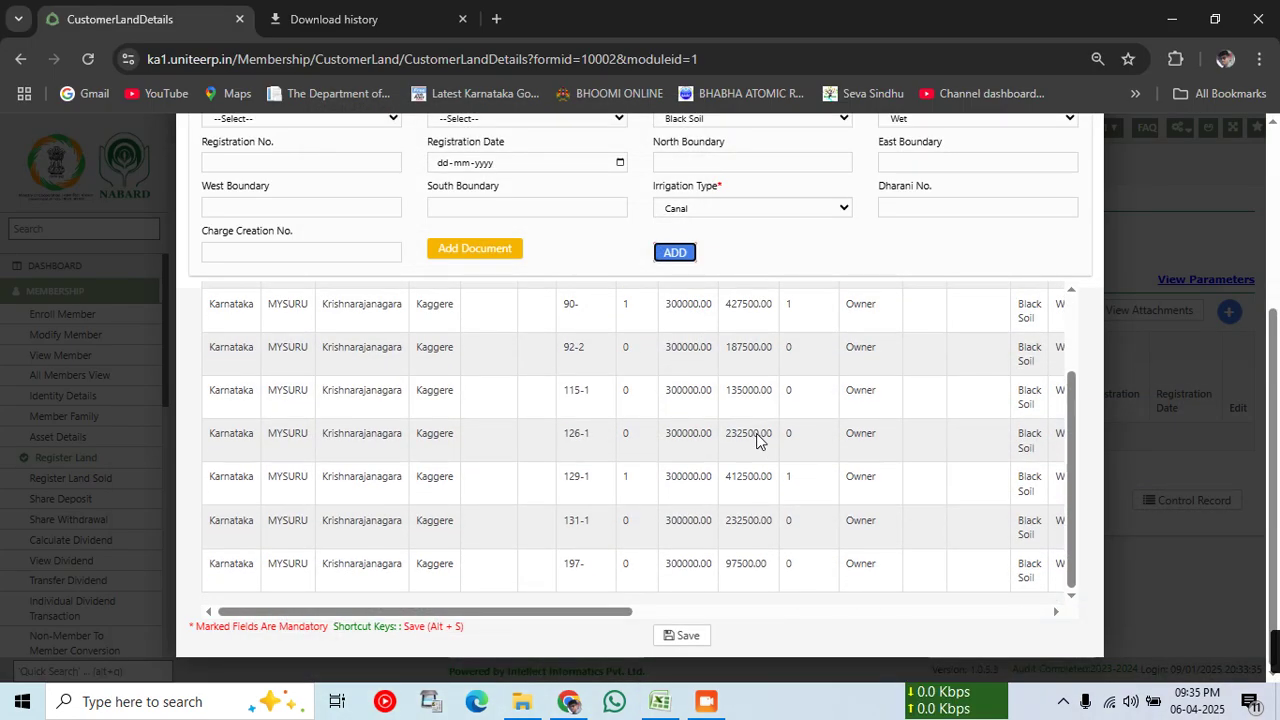
# Step: Save the member's eight land records and acknowledge the saved message
pyautogui.click(680, 638)
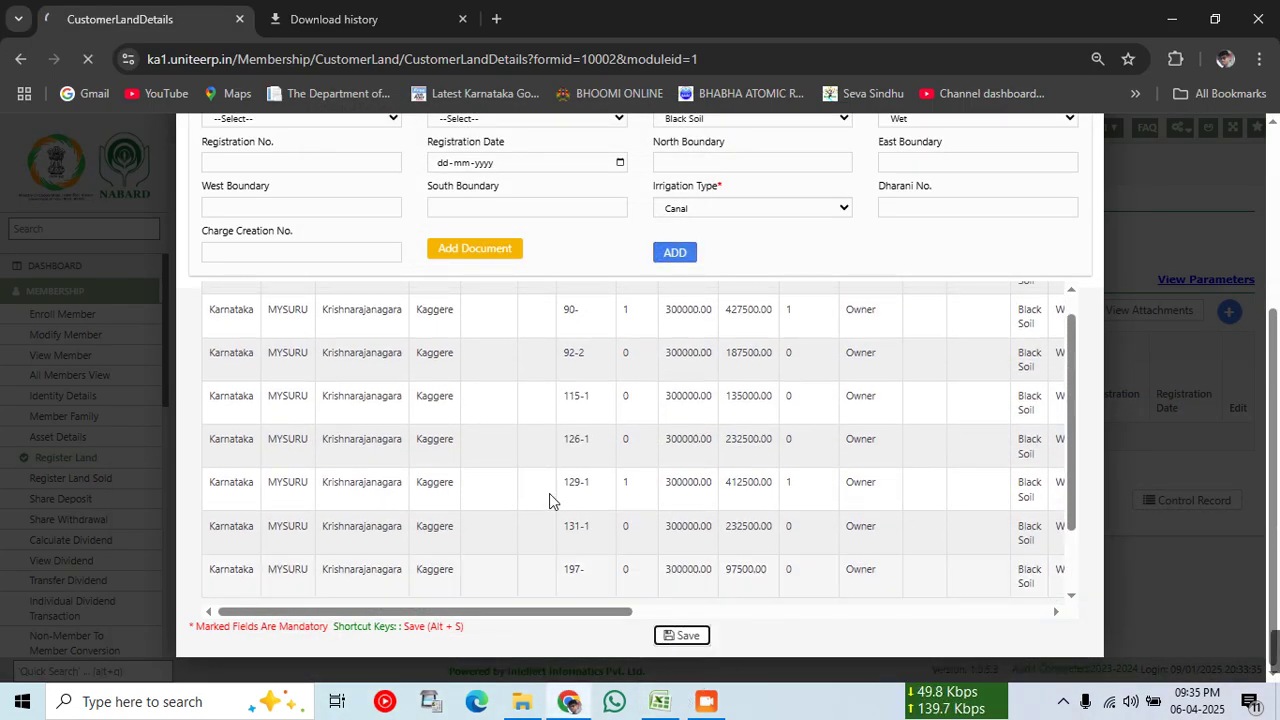
pyautogui.scroll(5, 323, 334)
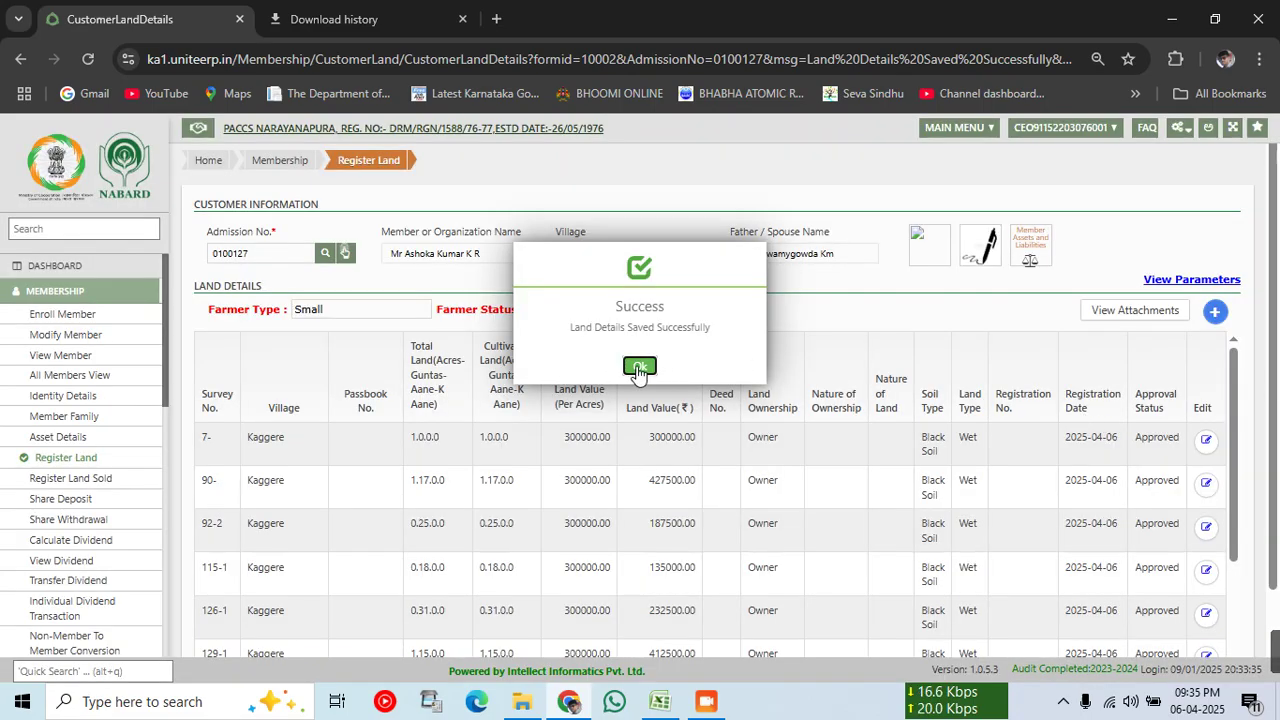
pyautogui.click(638, 365)
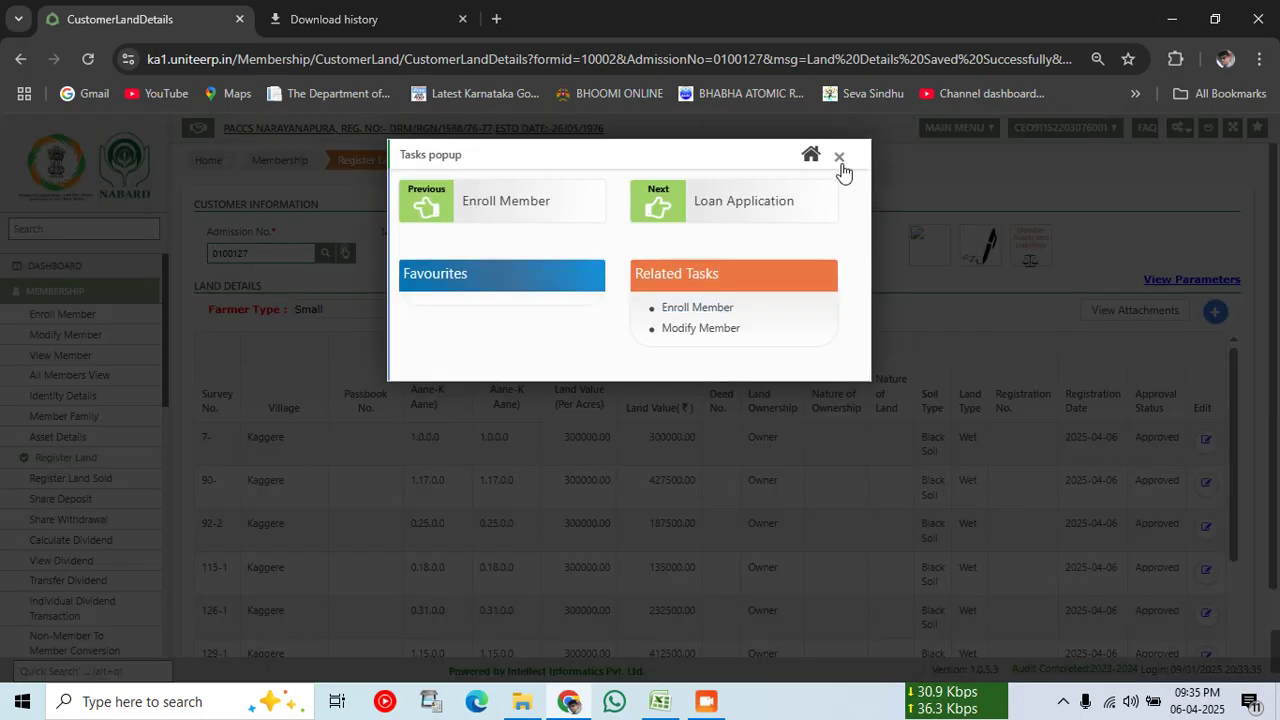
pyautogui.click(842, 163)
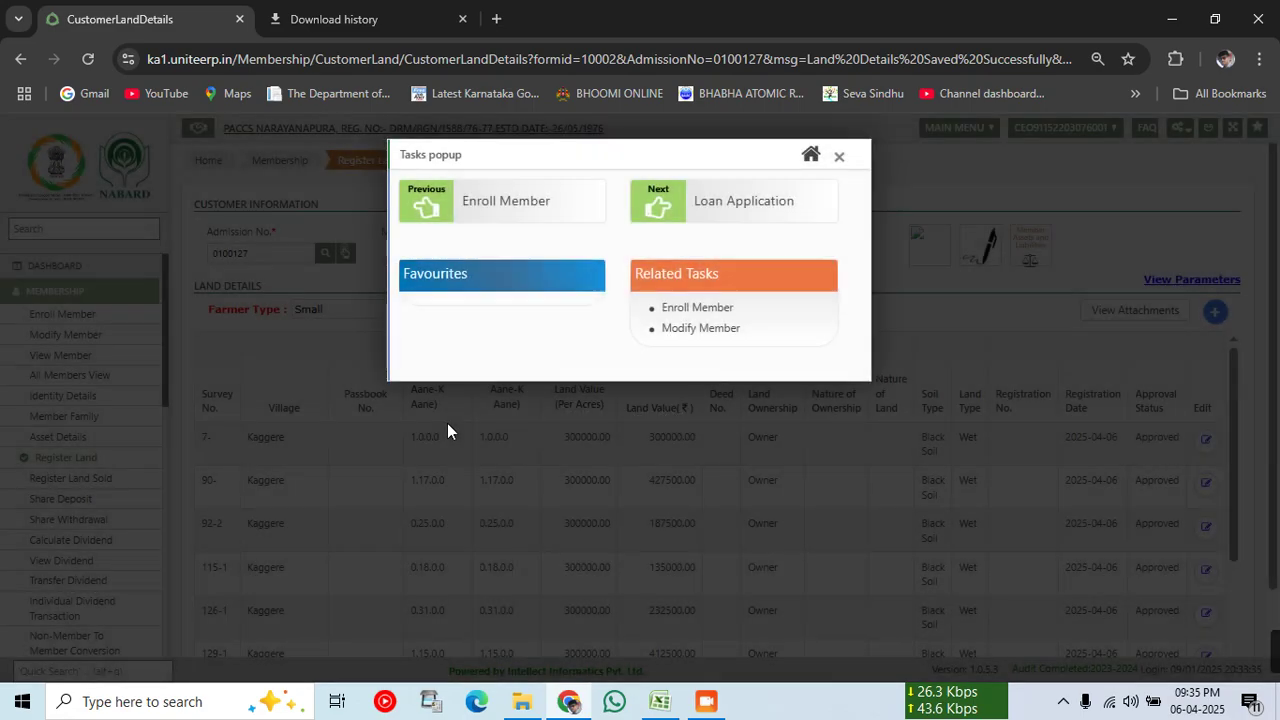
pyautogui.click(840, 158)
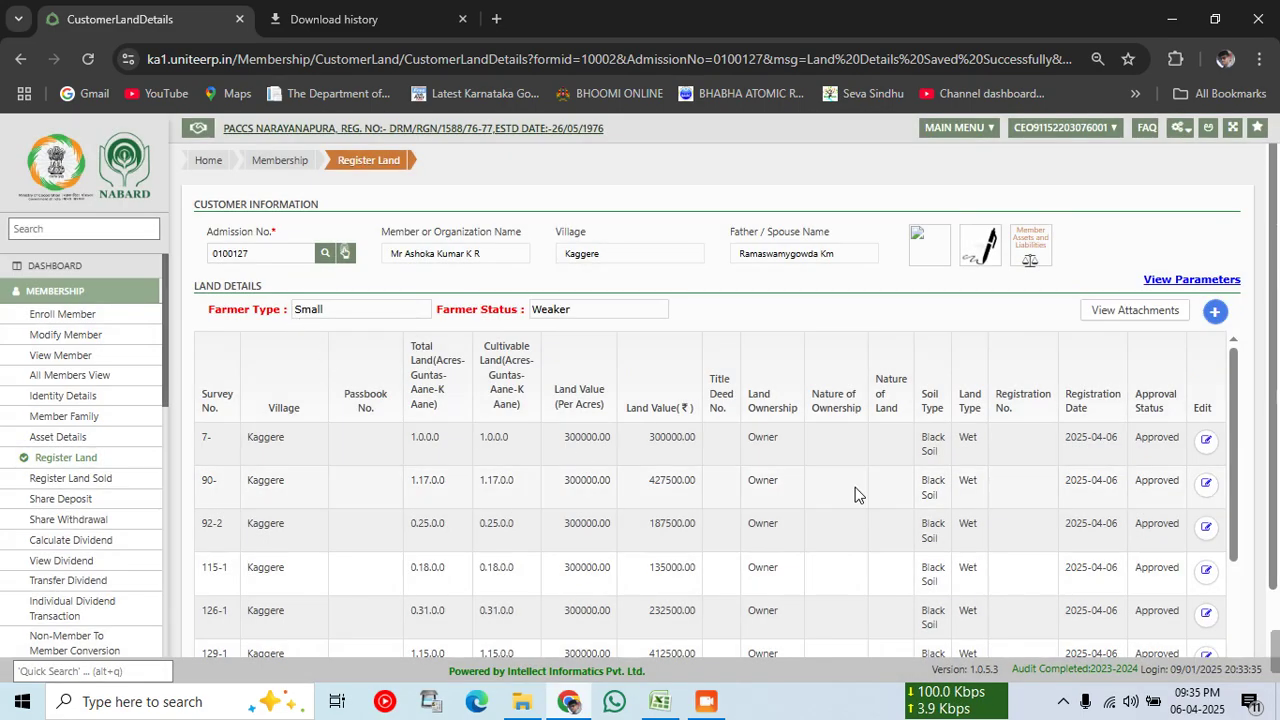
# Step: Review the approved lands dated 2025-04-06, totalling 2025000.00, then return to the services dashboard
pyautogui.scroll(-5, 855, 493)
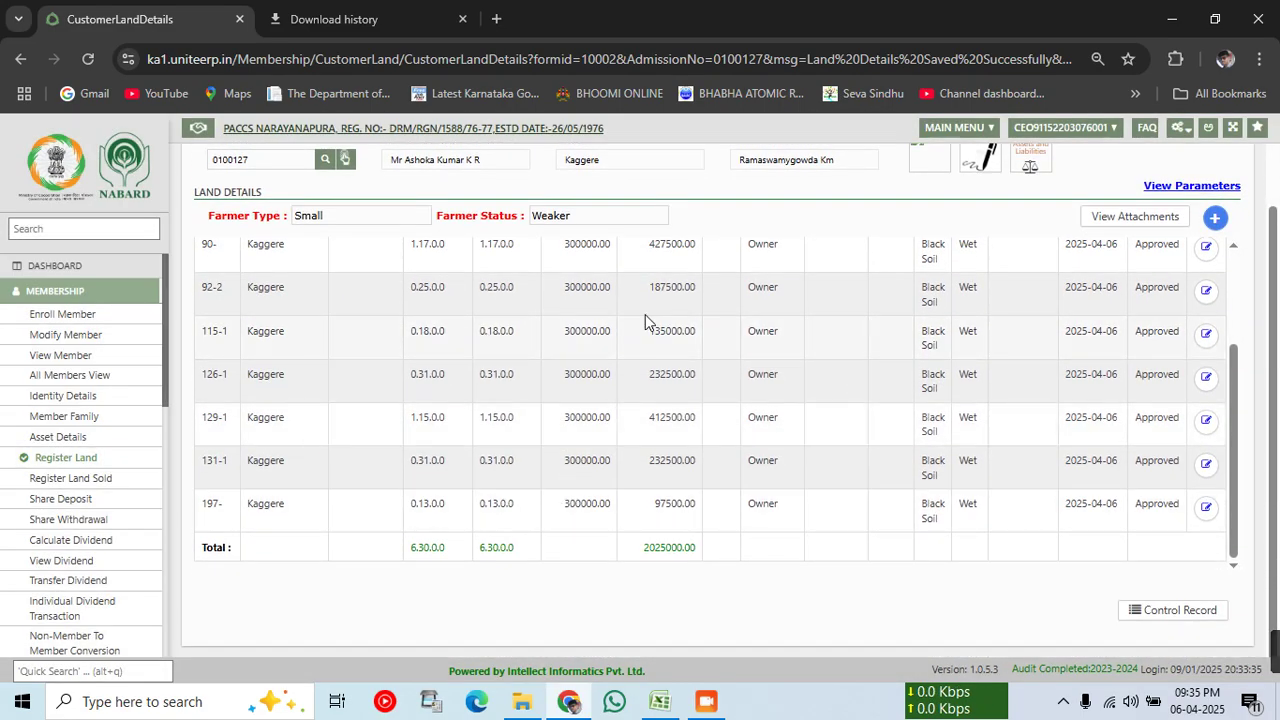
pyautogui.scroll(5, 351, 480)
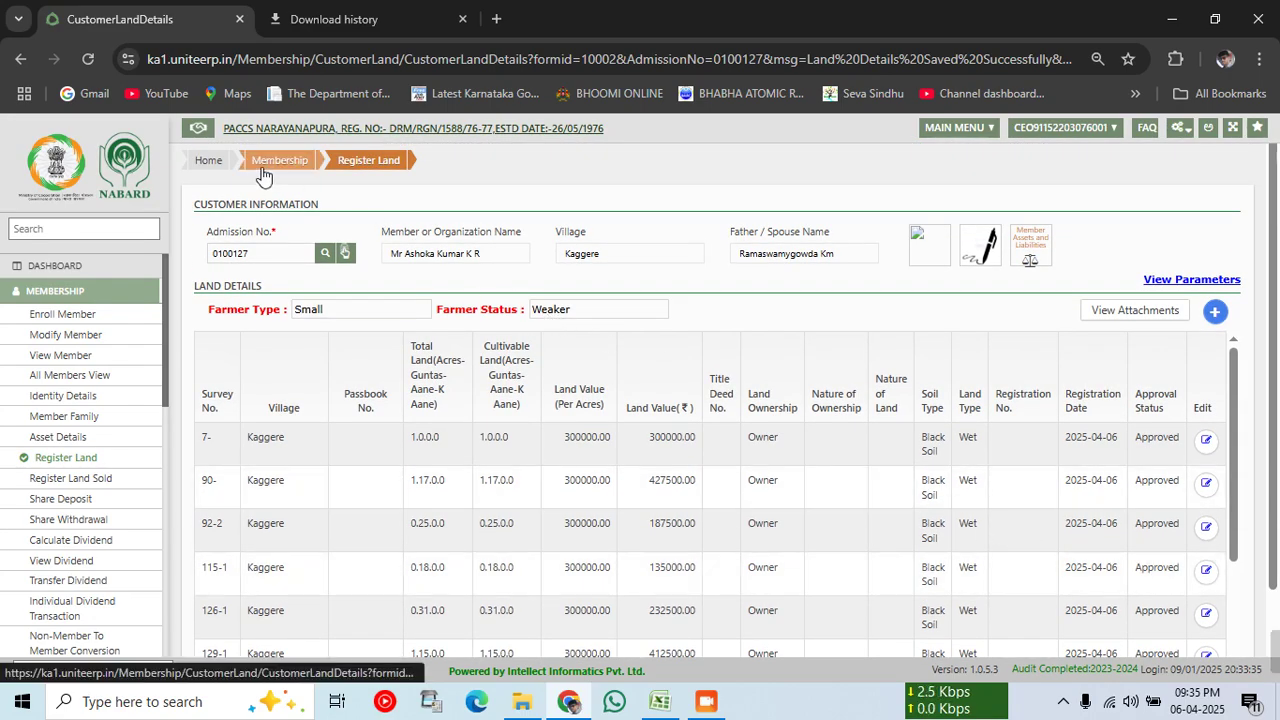
pyautogui.scroll(-2, 560, 420)
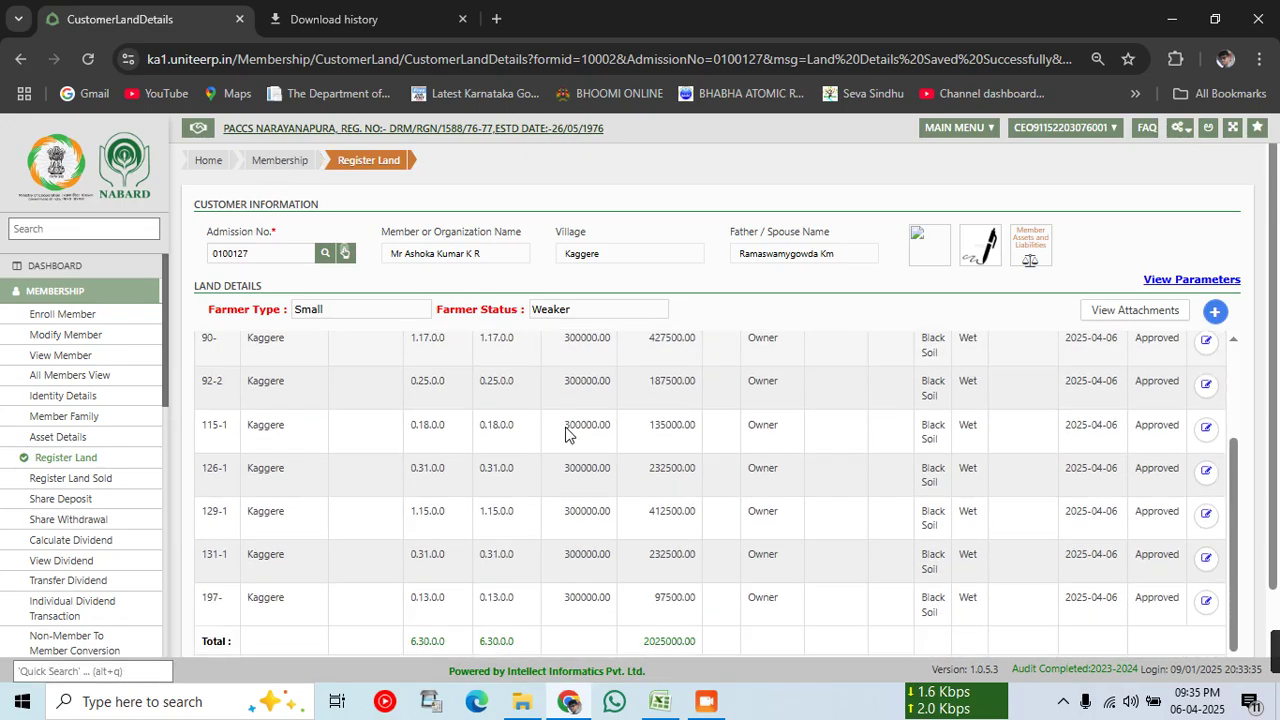
pyautogui.scroll(-1, 565, 433)
pyautogui.scroll(2, 565, 433)
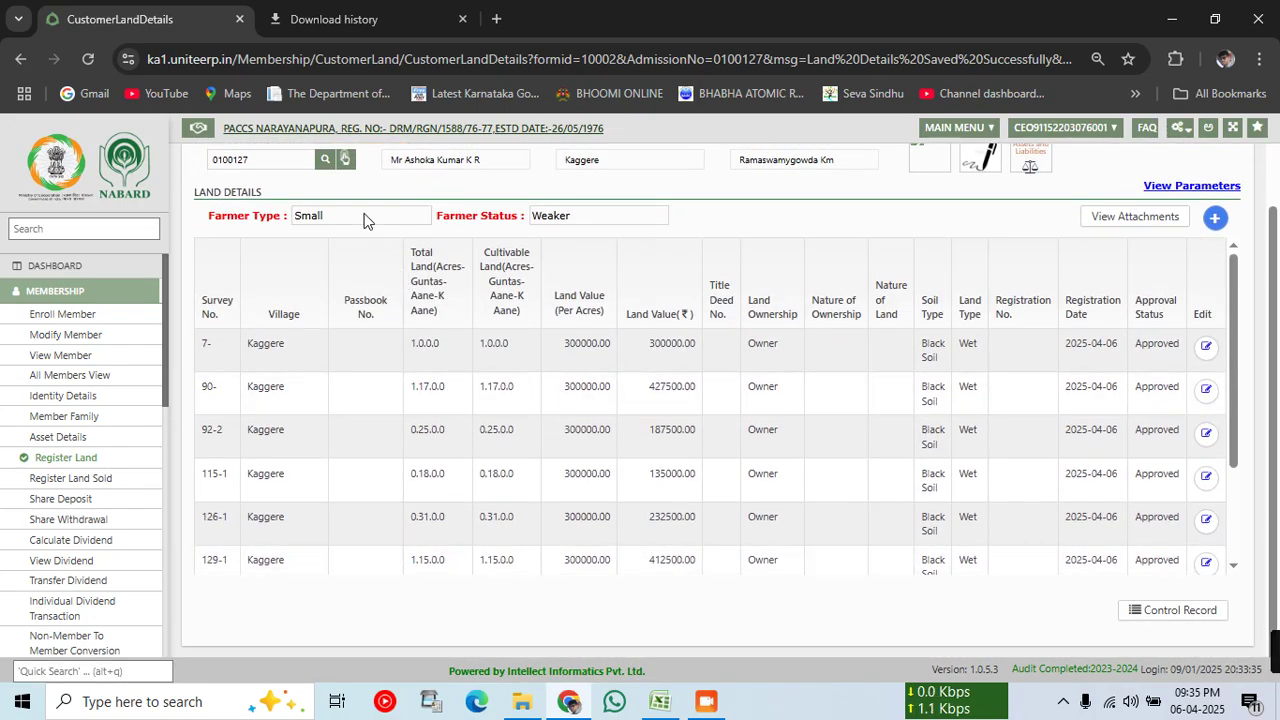
pyautogui.click(60, 266)
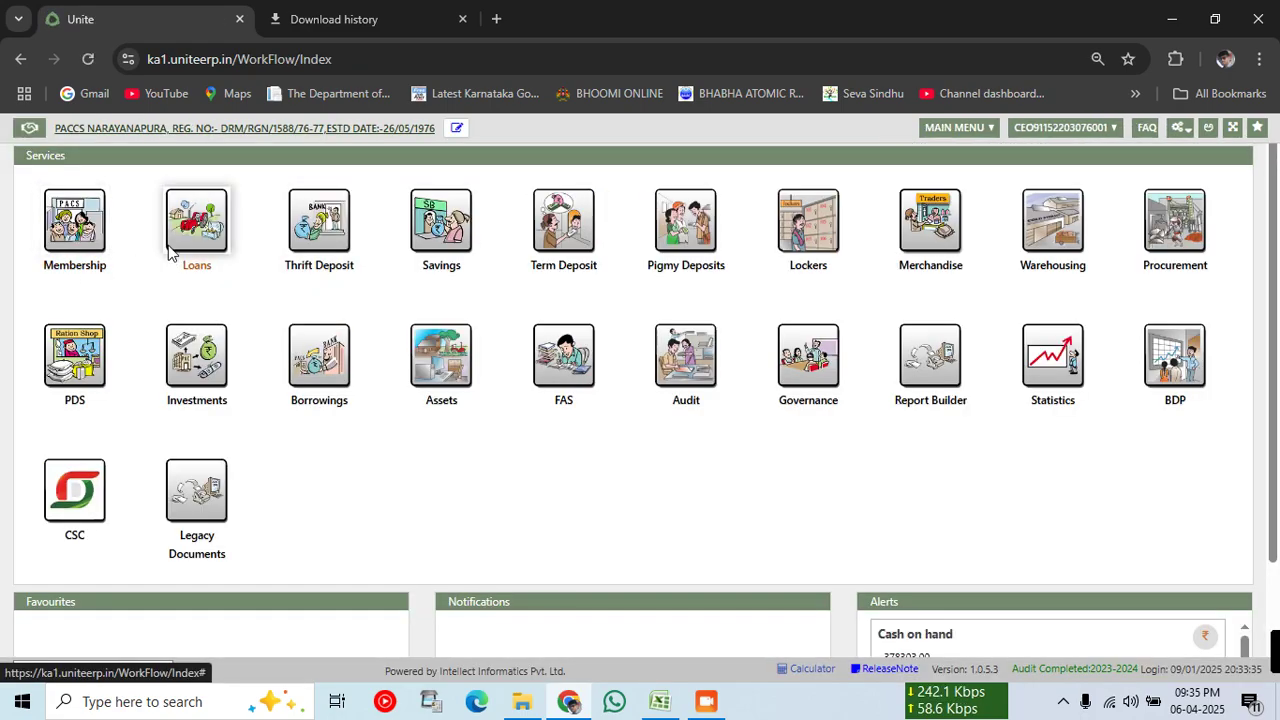
# Step: Open Loans > Land Declaration and load the member by pasted admission number
pyautogui.click(170, 252)
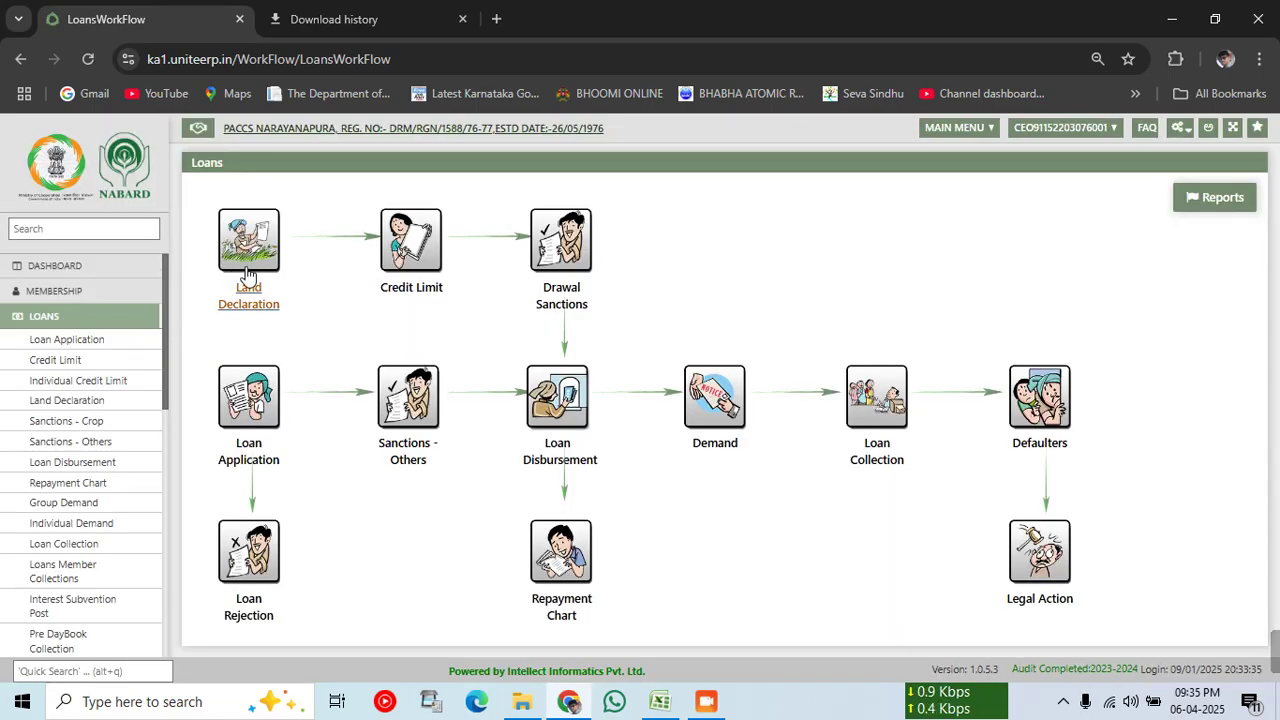
pyautogui.click(247, 275)
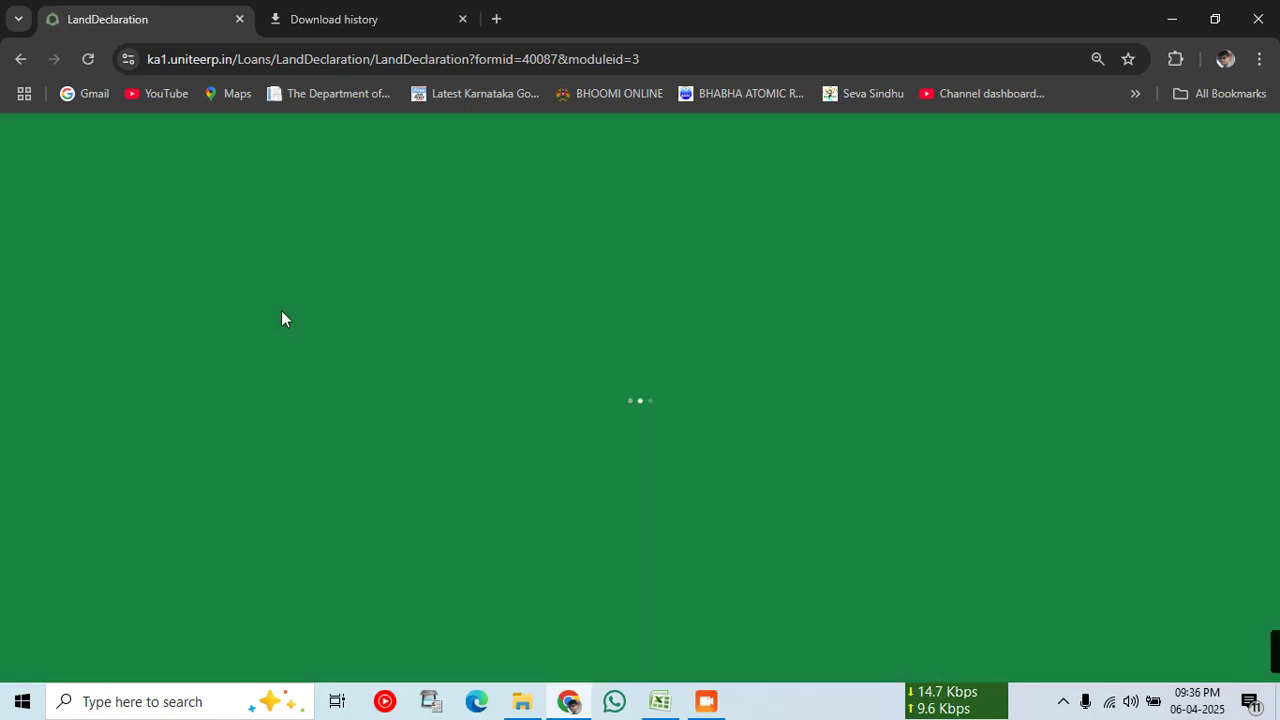
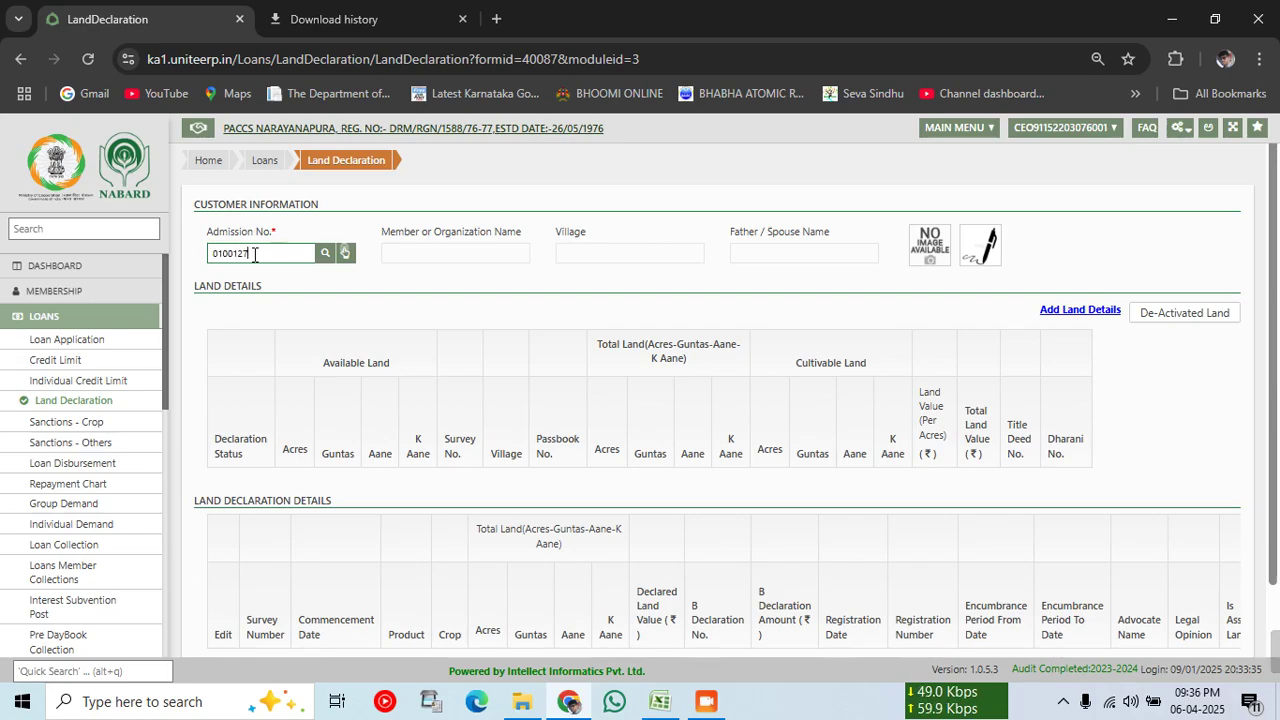
pyautogui.press('Tab')
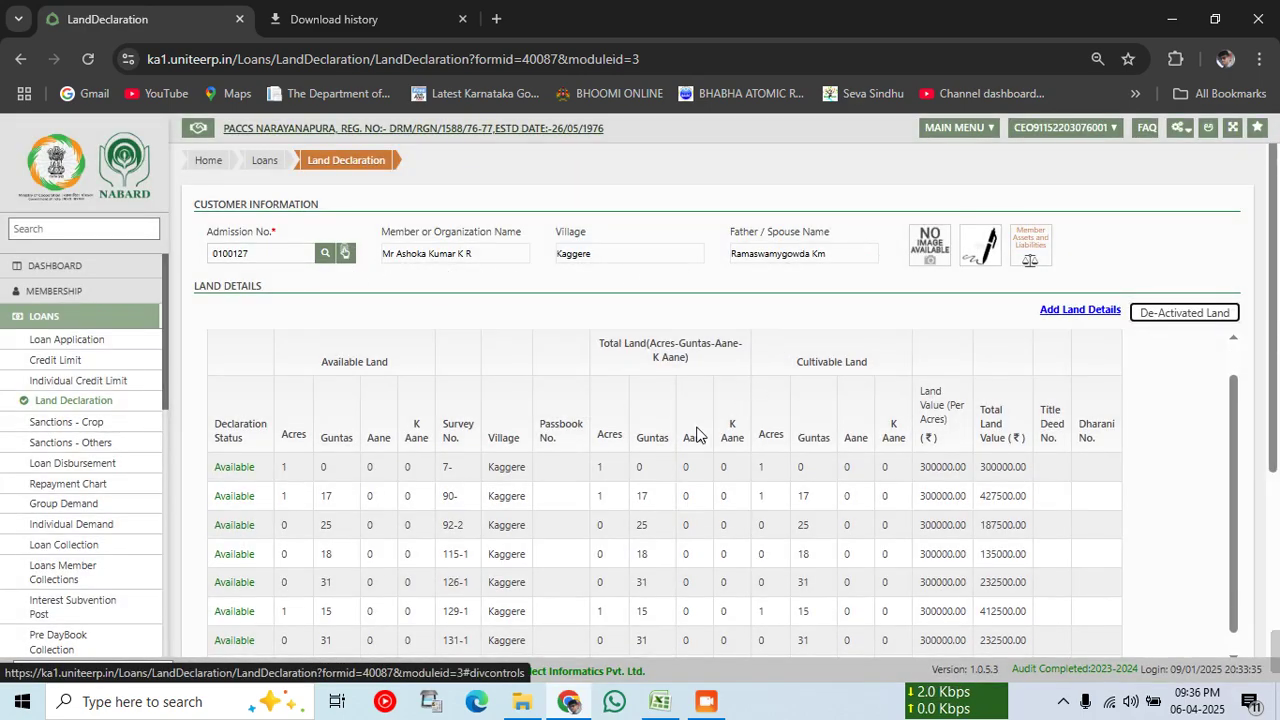
# Step: Review the eight Available Kaggere lands totalling 6 acres 30 guntas
pyautogui.scroll(-2, 466, 323)
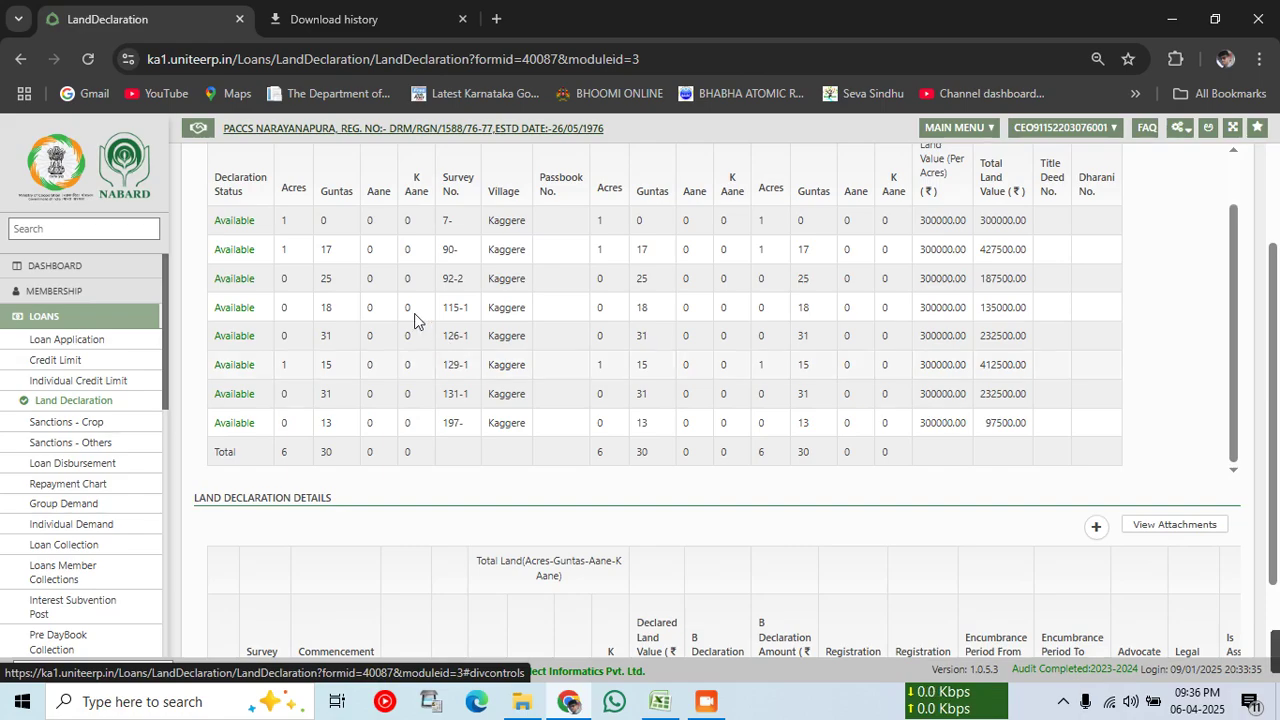
pyautogui.scroll(2, 352, 290)
pyautogui.scroll(-2, 305, 342)
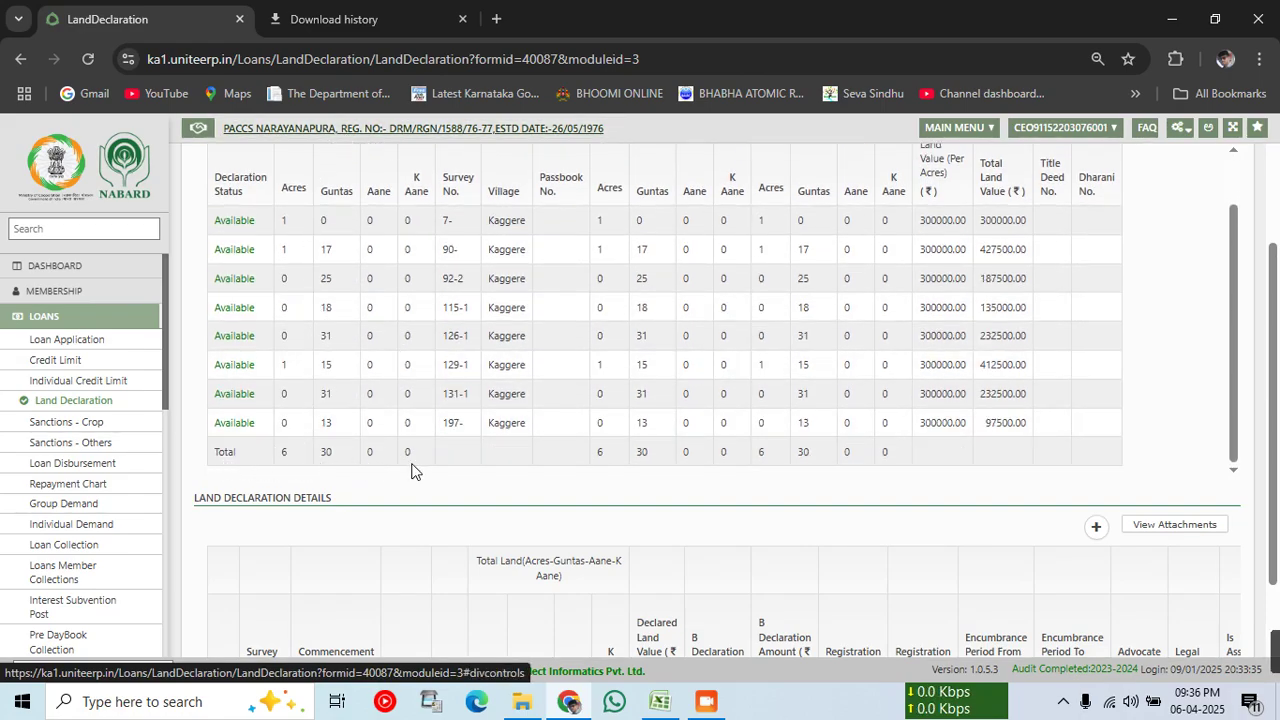
pyautogui.scroll(5, 315, 457)
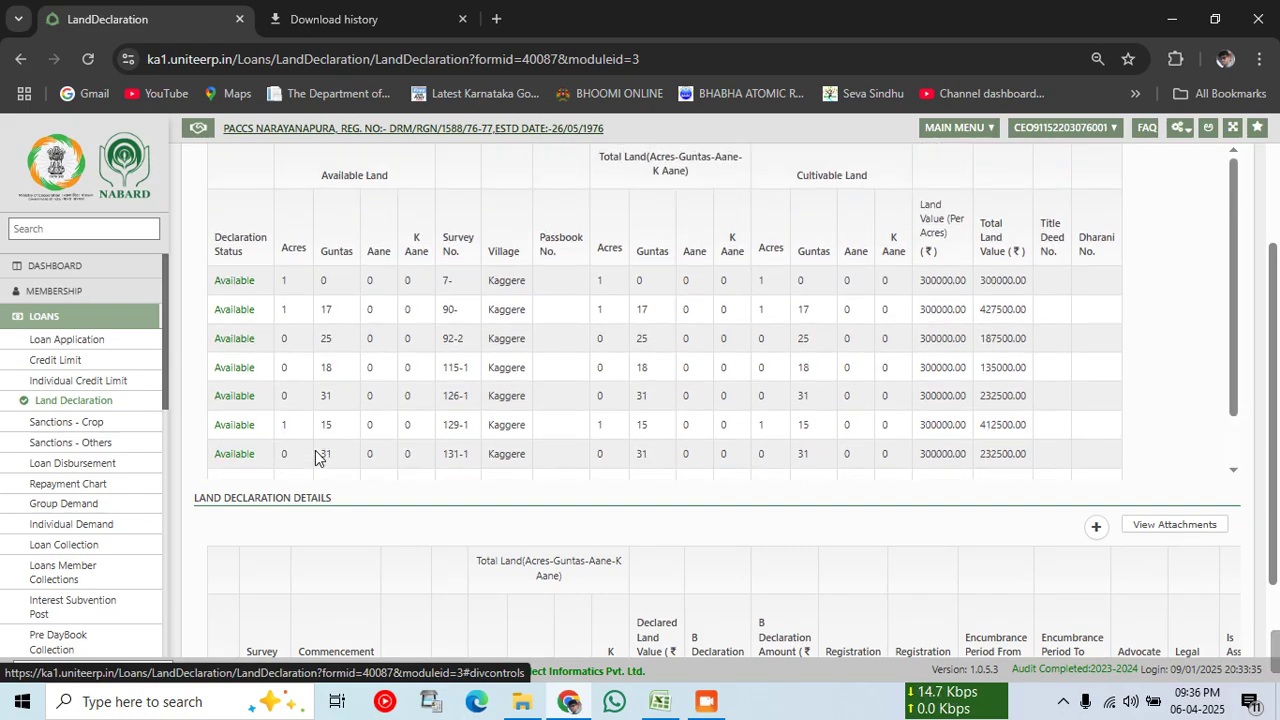
pyautogui.scroll(-5, 639, 445)
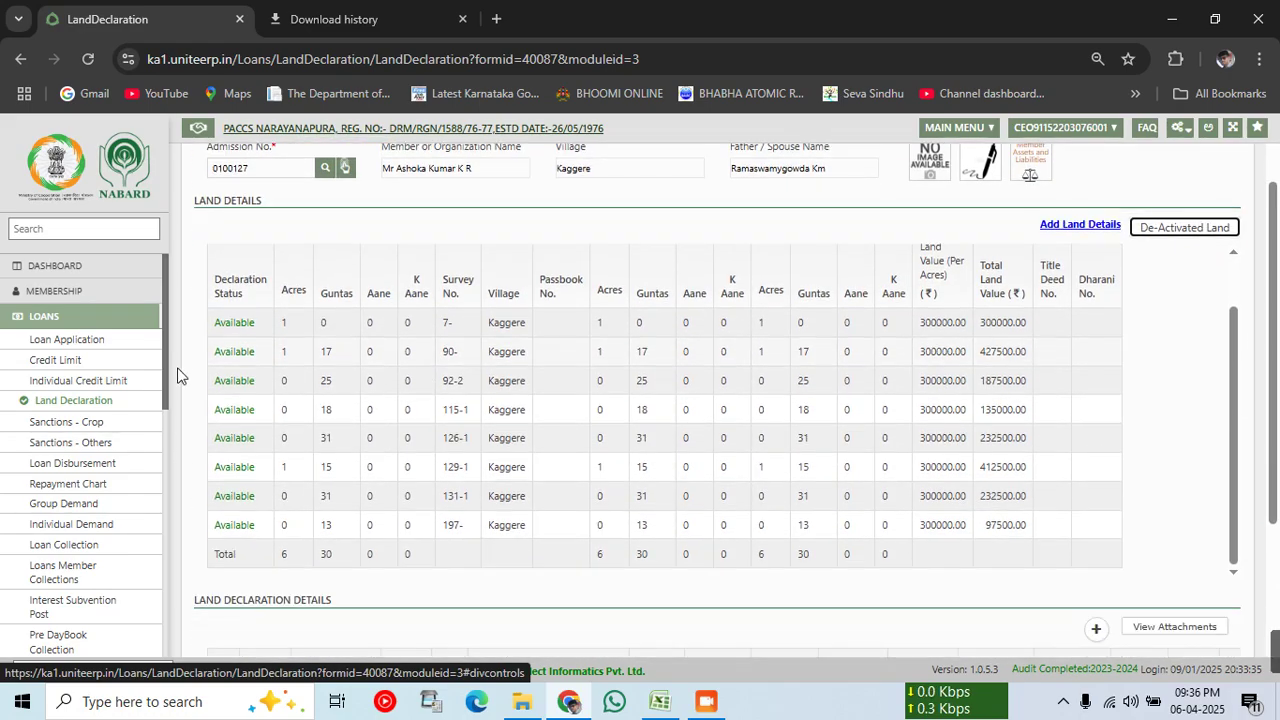
pyautogui.scroll(5, 300, 390)
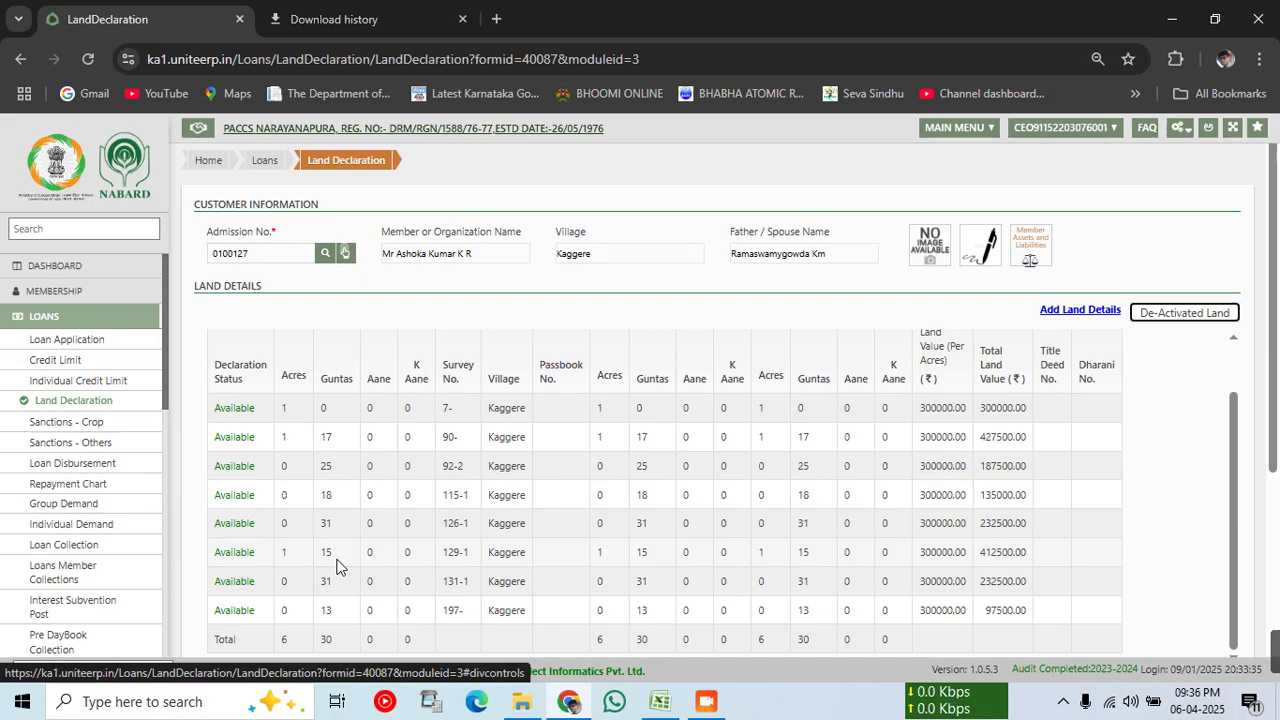
pyautogui.scroll(-3, 336, 566)
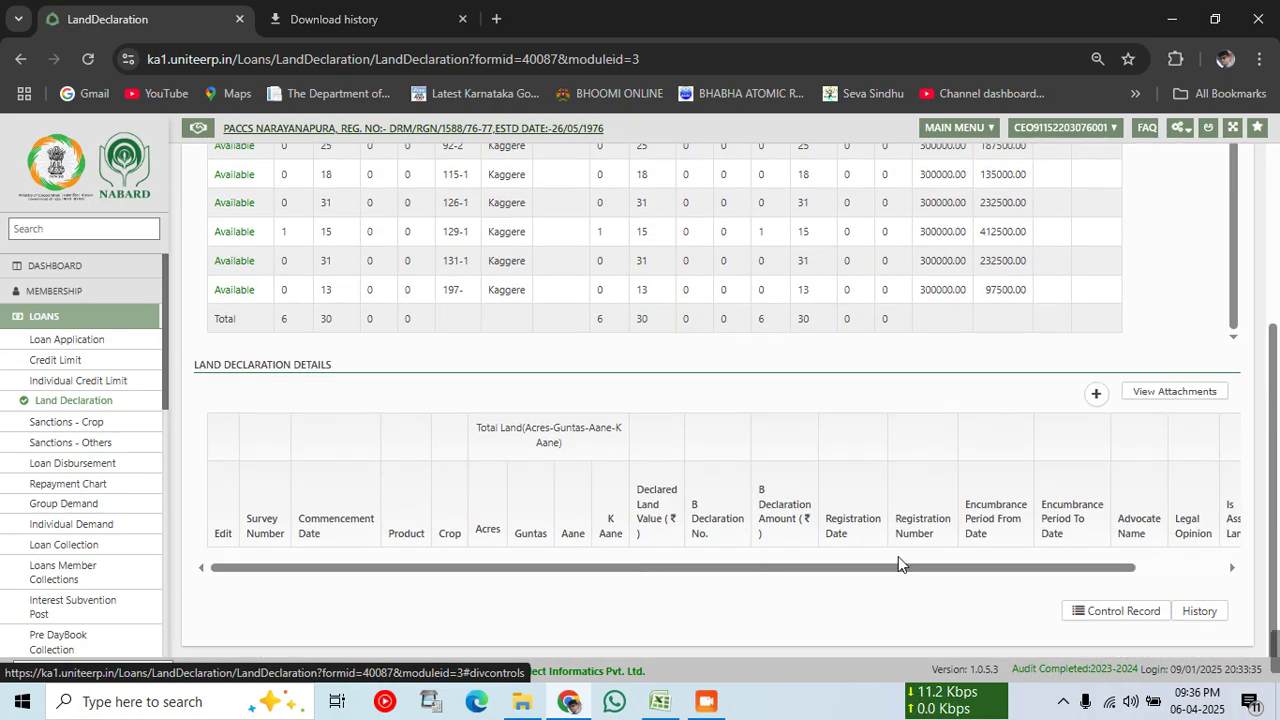
pyautogui.scroll(3, 265, 446)
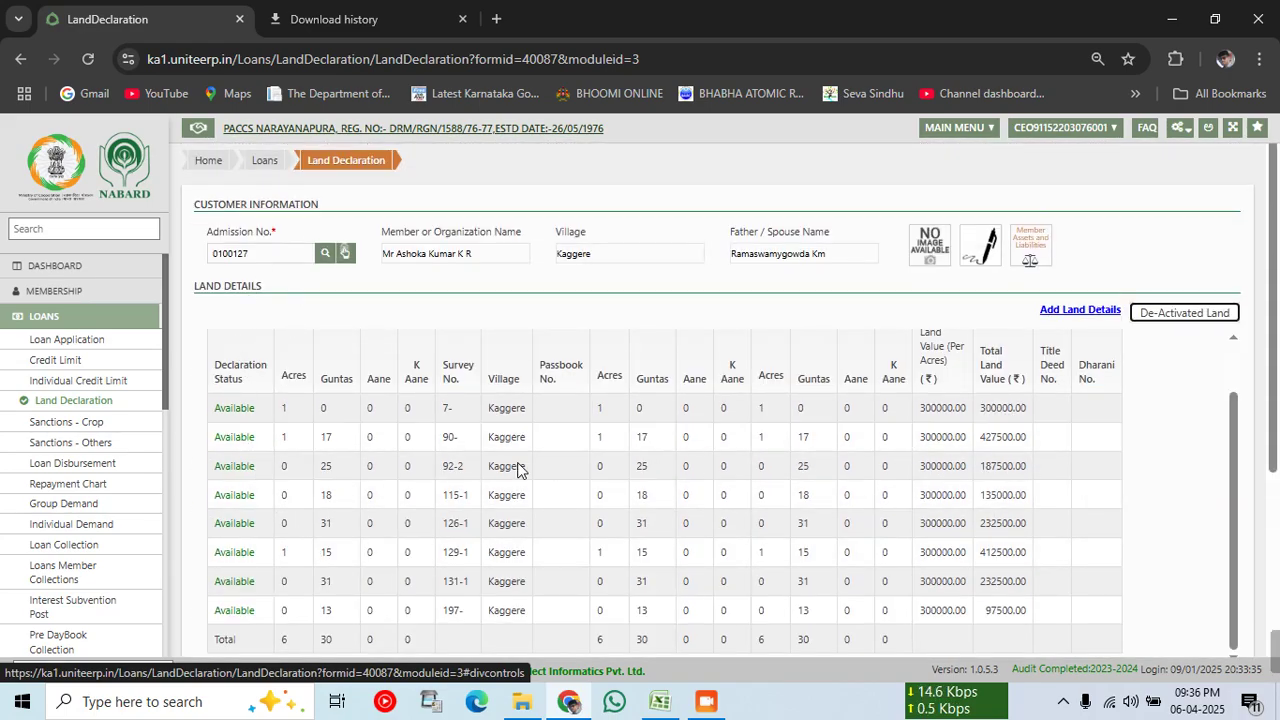
pyautogui.scroll(-2, 518, 470)
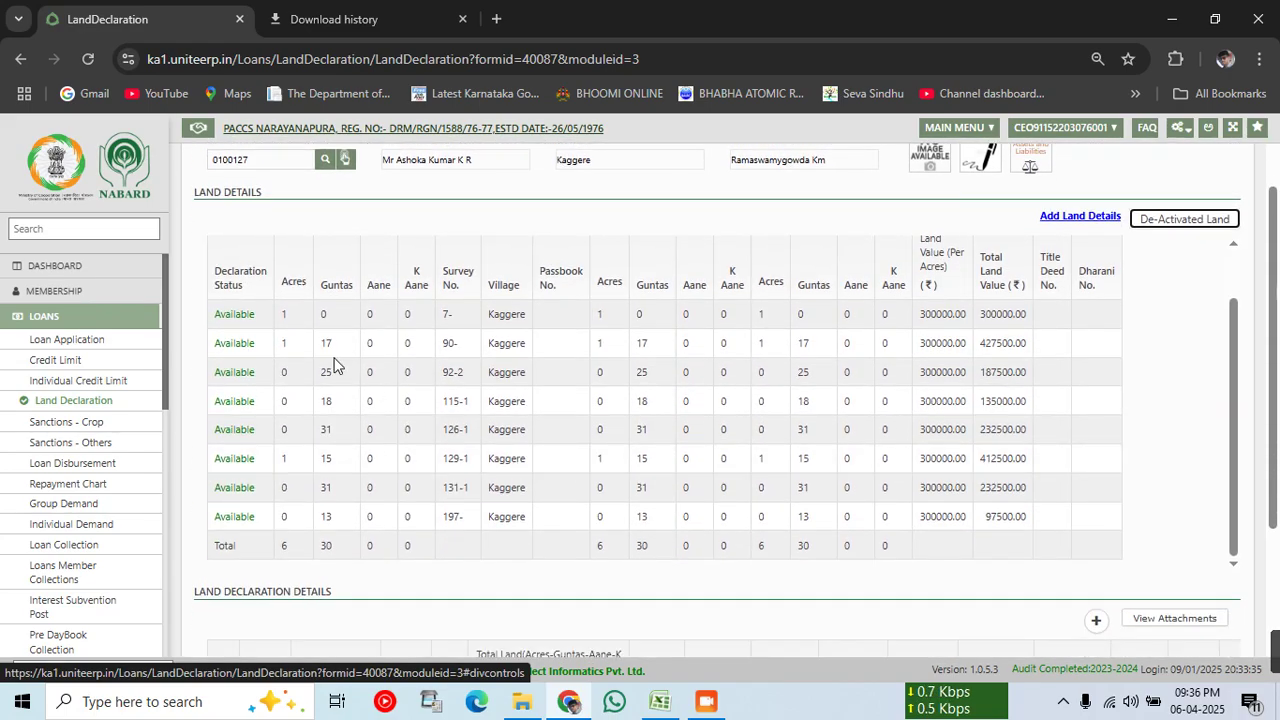
pyautogui.scroll(-3, 334, 365)
pyautogui.scroll(-1, 334, 365)
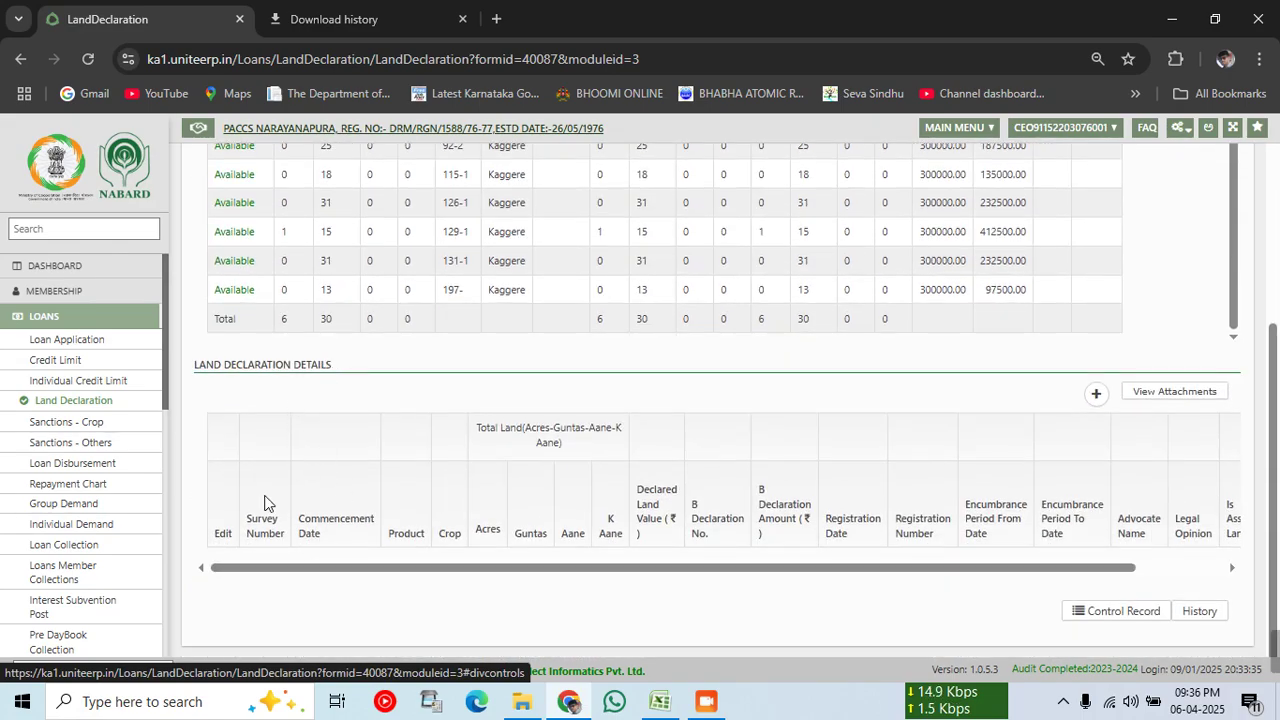
pyautogui.moveTo(213, 378); pyautogui.dragTo(306, 381)
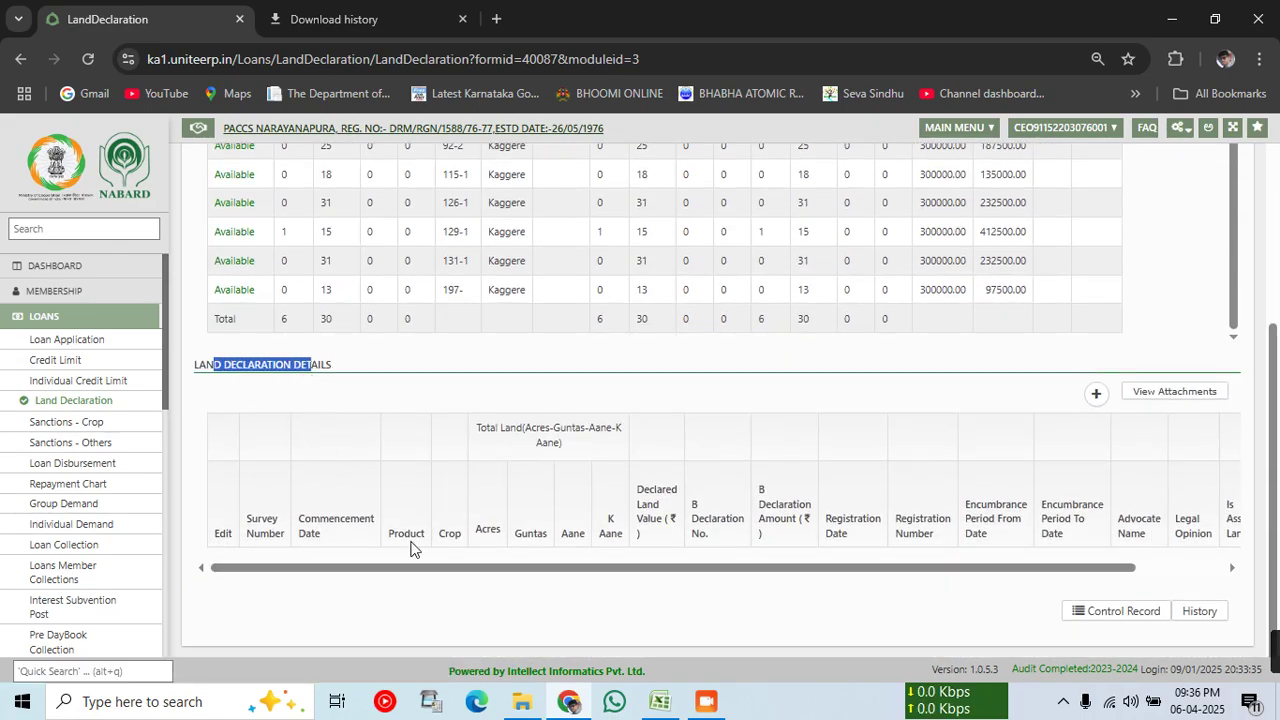
# Step: Start a declaration for Normal KCC, crop SugarCane, village Kaggere, survey 7-
pyautogui.click(1097, 394)
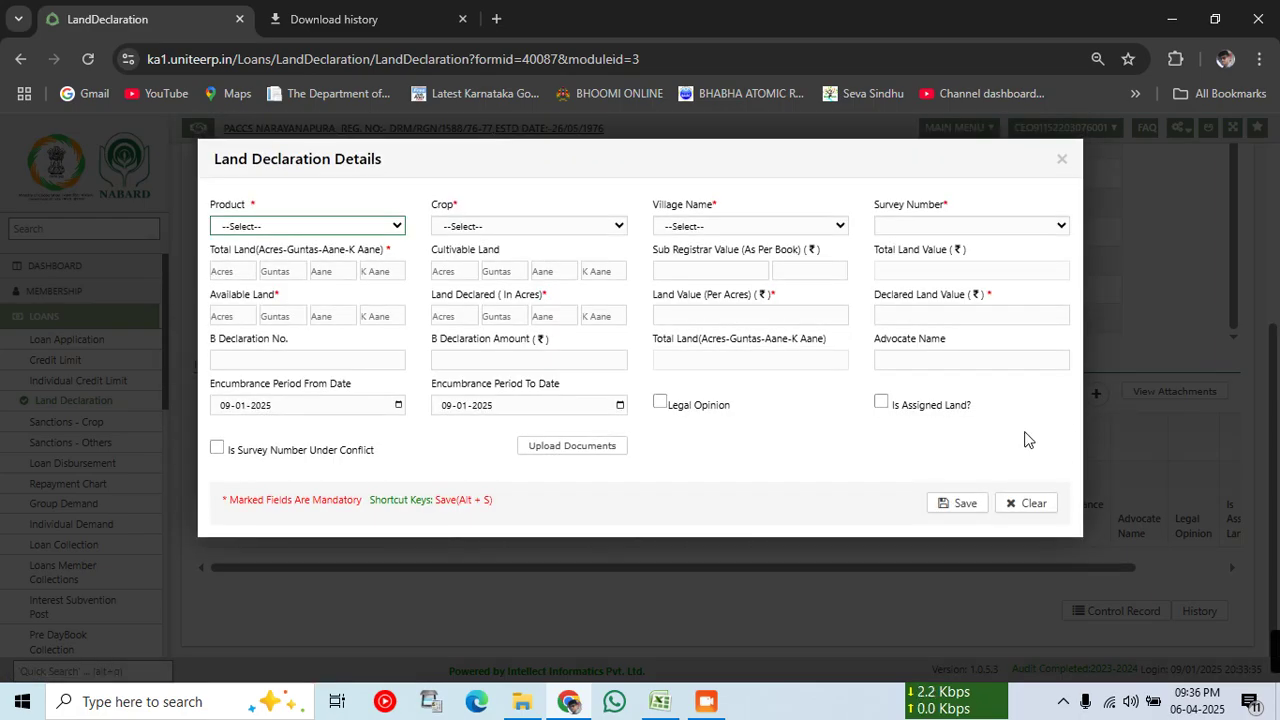
pyautogui.click(272, 229)
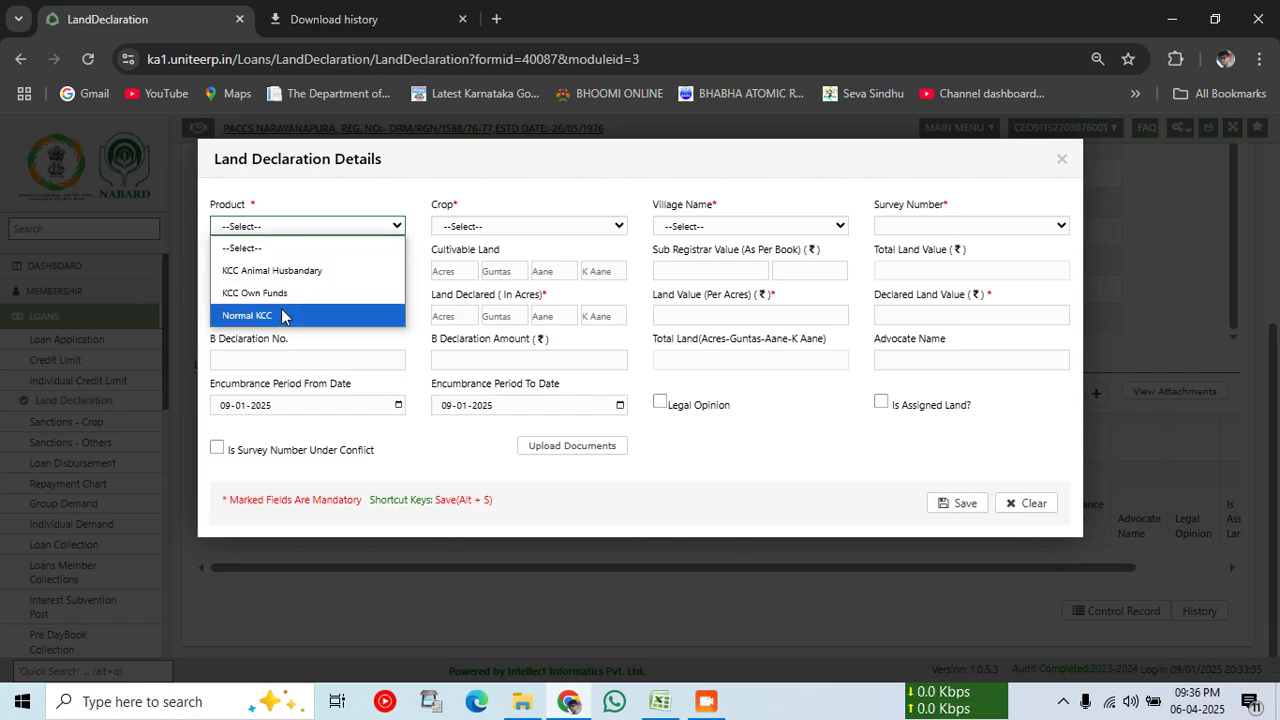
pyautogui.click(281, 315)
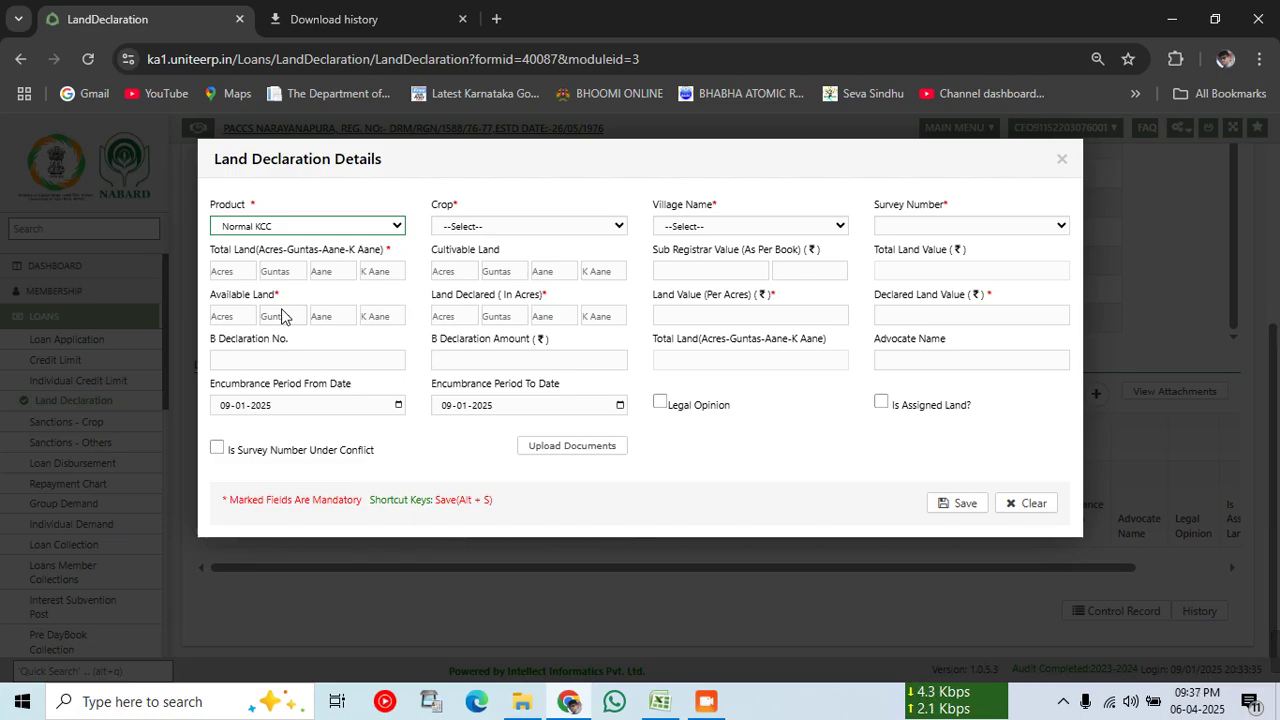
pyautogui.click(279, 227)
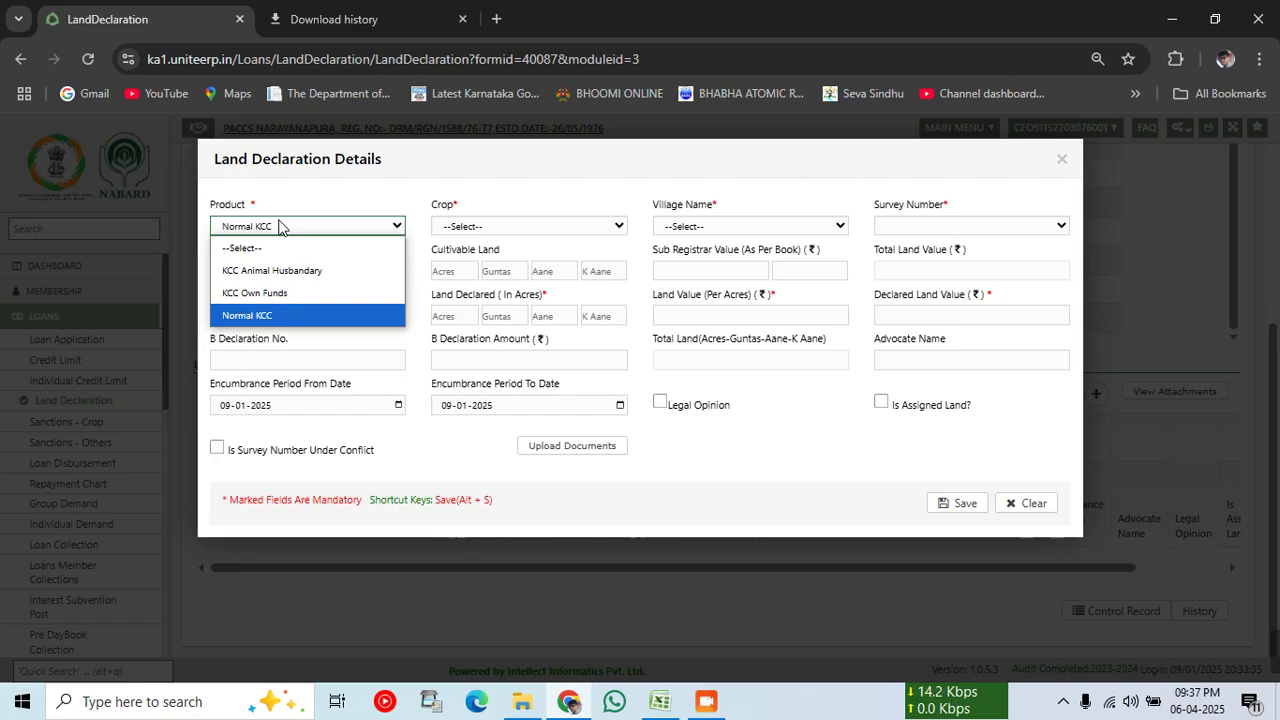
pyautogui.click(281, 316)
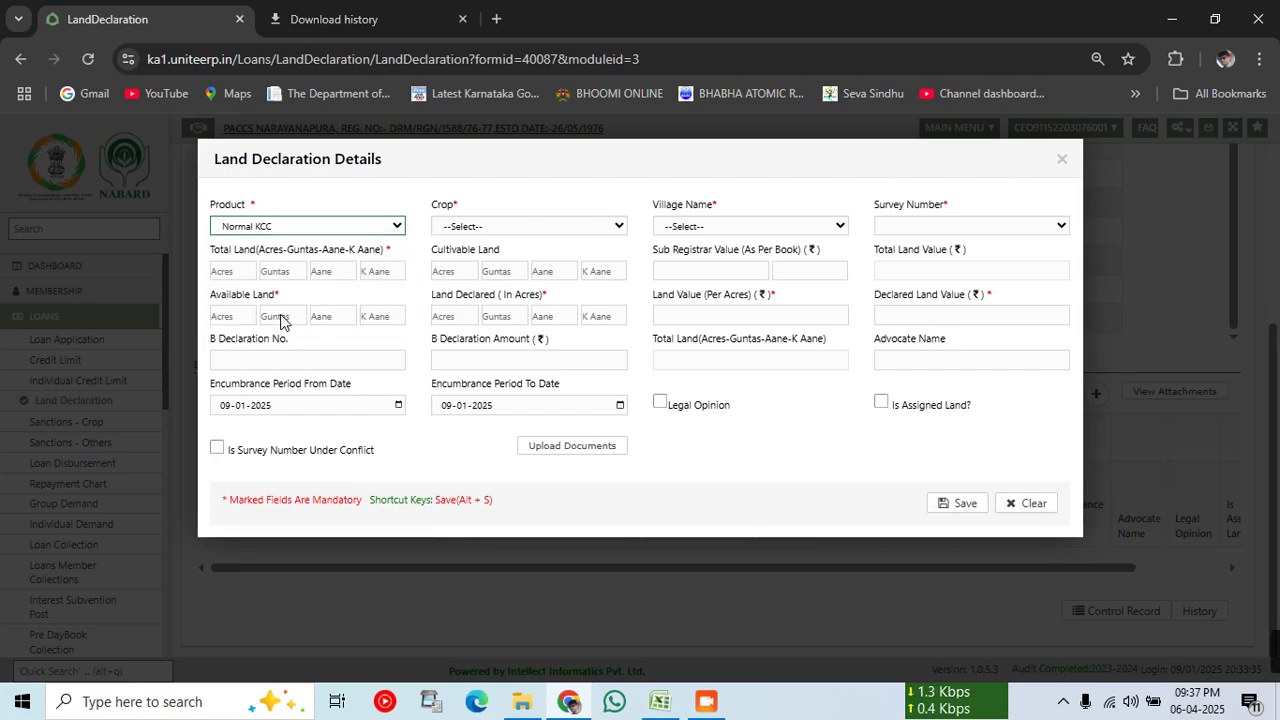
pyautogui.click(560, 226)
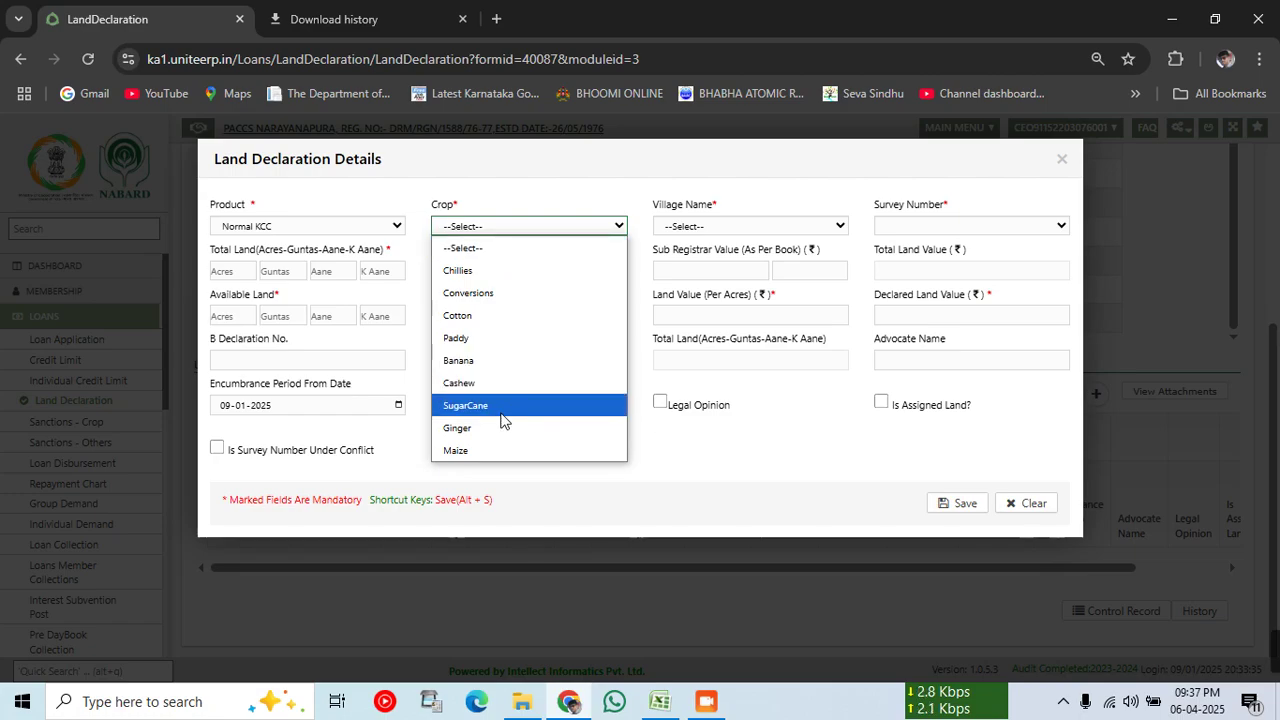
pyautogui.click(491, 410)
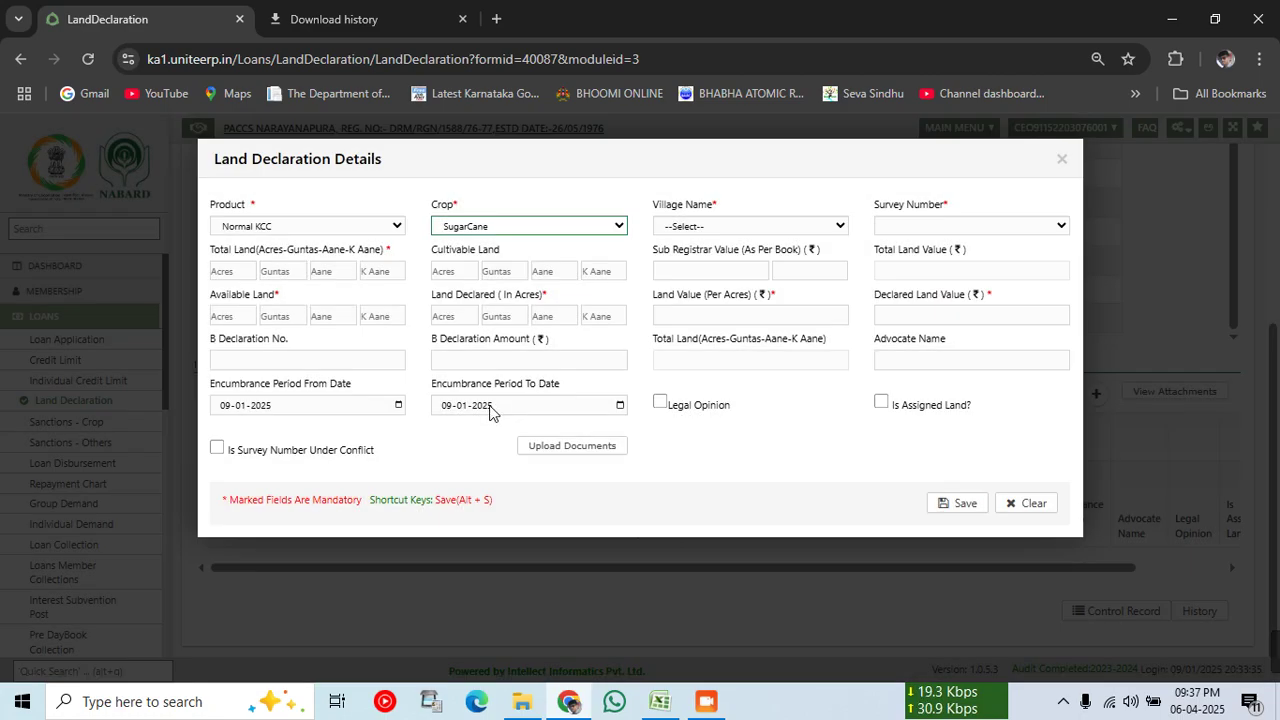
pyautogui.click(686, 228)
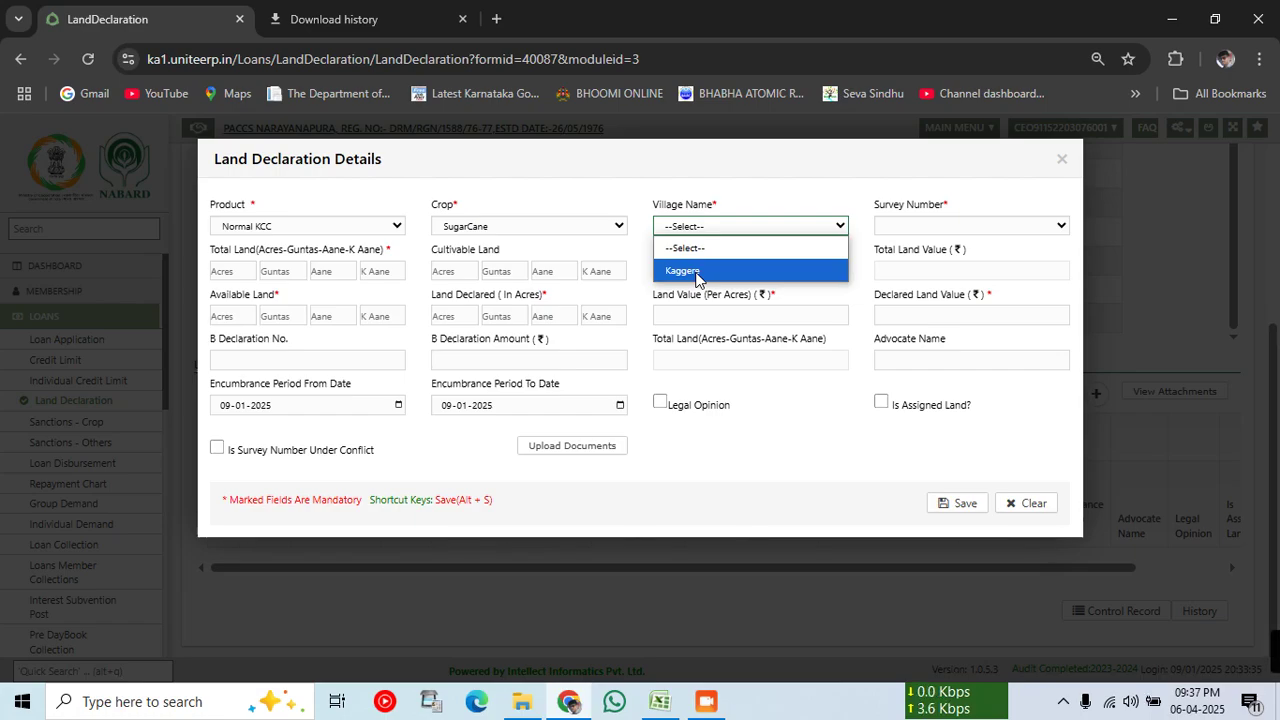
pyautogui.click(696, 276)
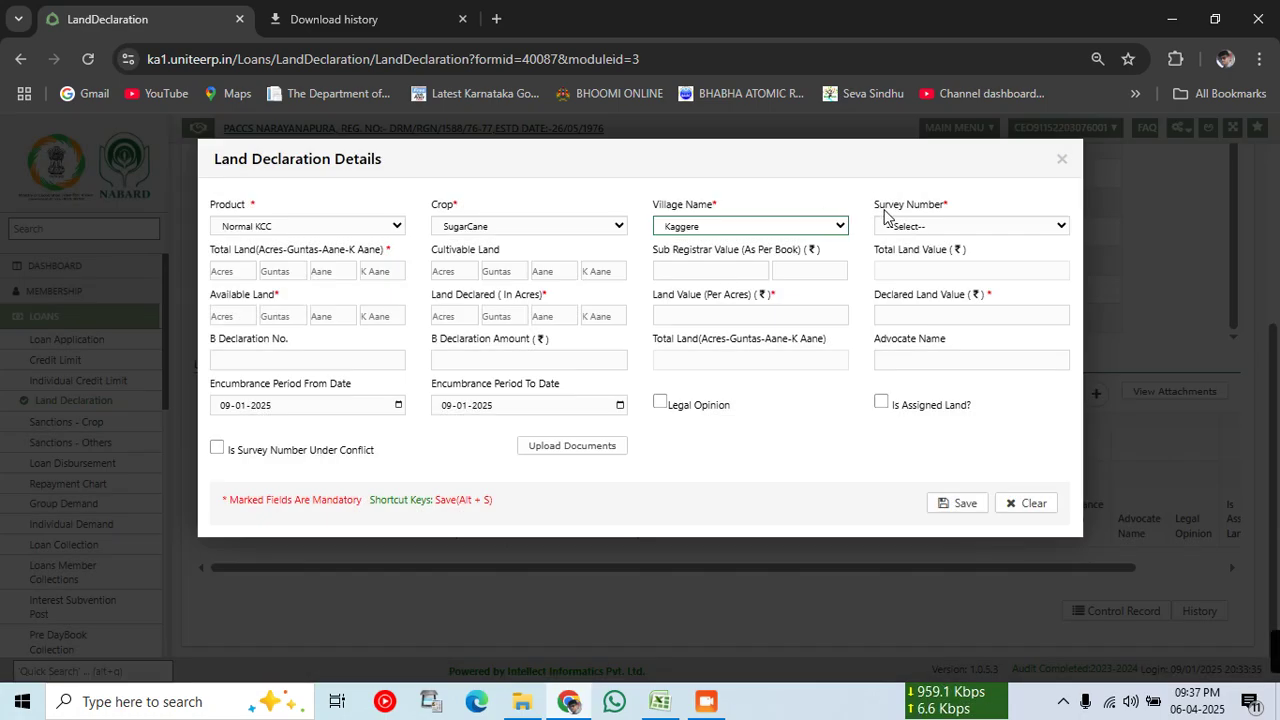
pyautogui.moveTo(875, 205); pyautogui.dragTo(950, 230)
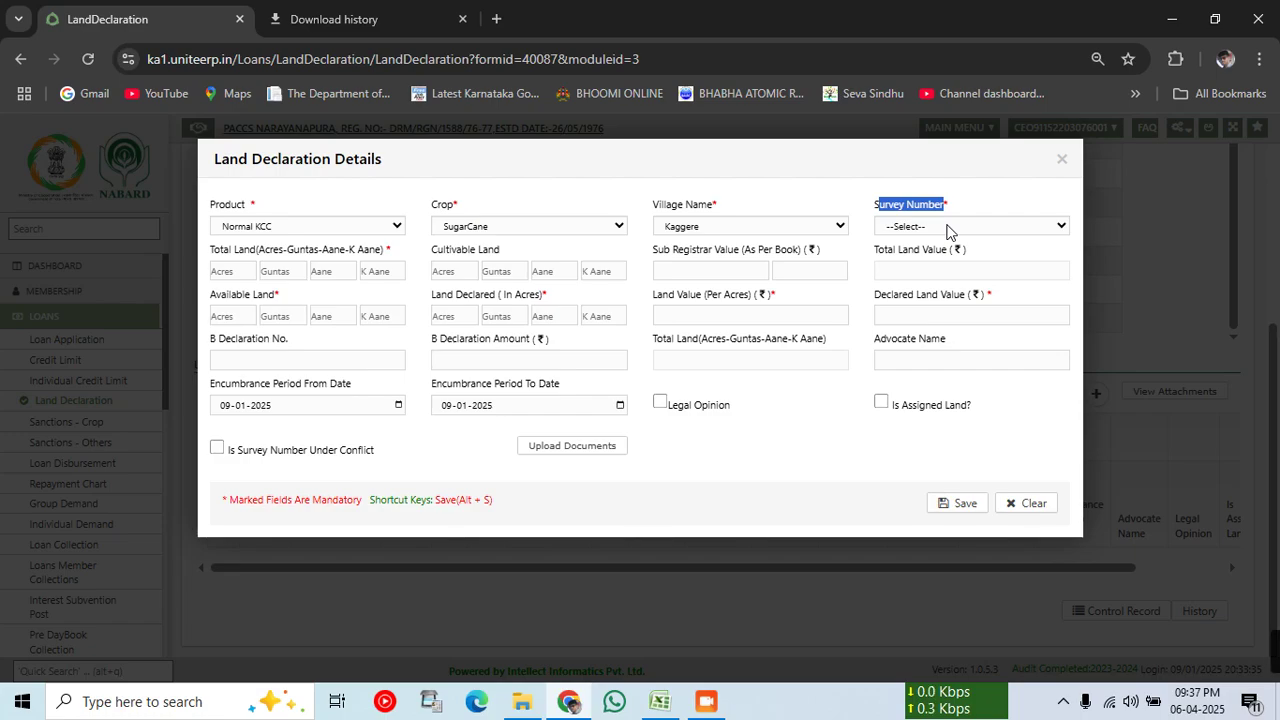
pyautogui.click(948, 227)
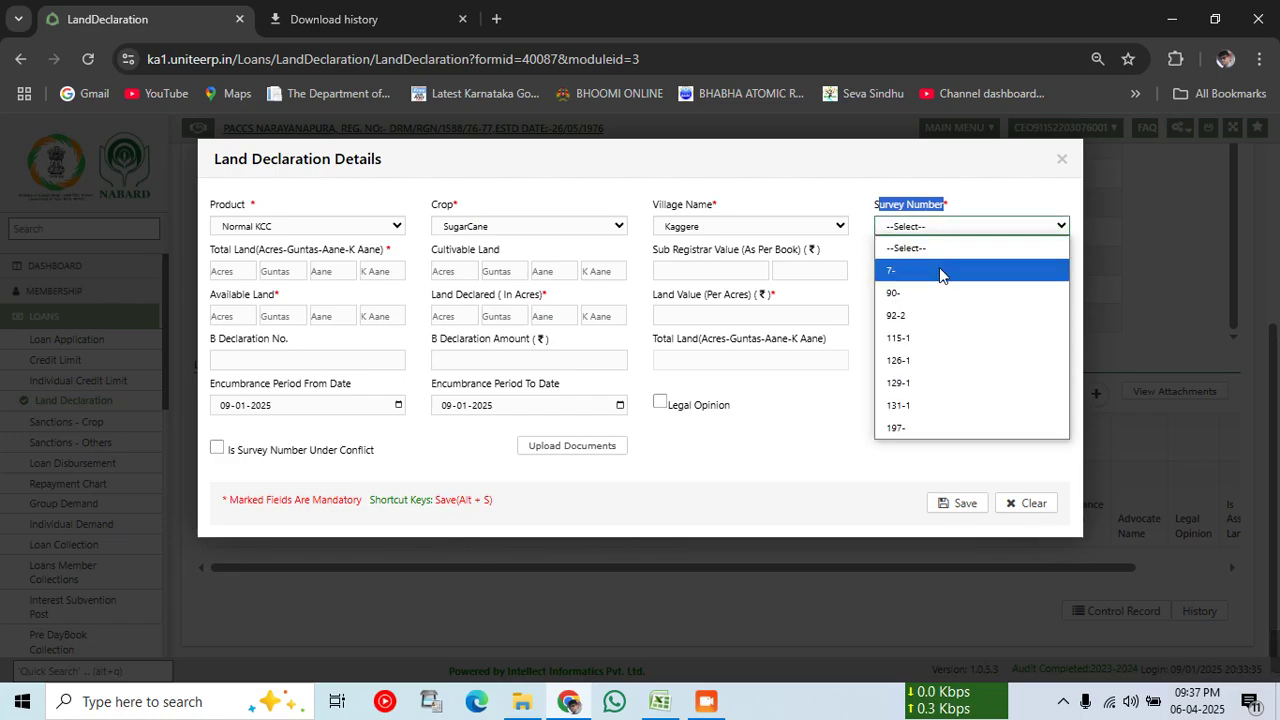
pyautogui.click(940, 269)
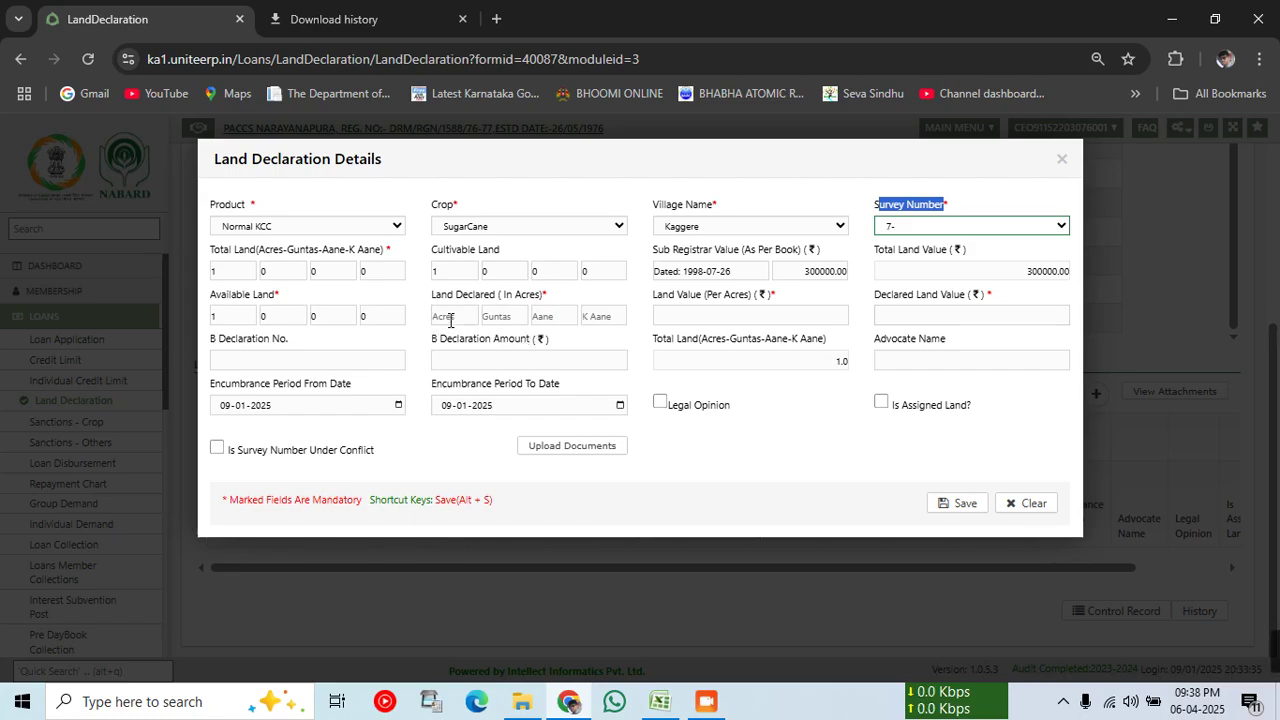
# Step: Declare 1-0-0-0 acres at 300000 per acre and save the declaration
pyautogui.click(450, 318)
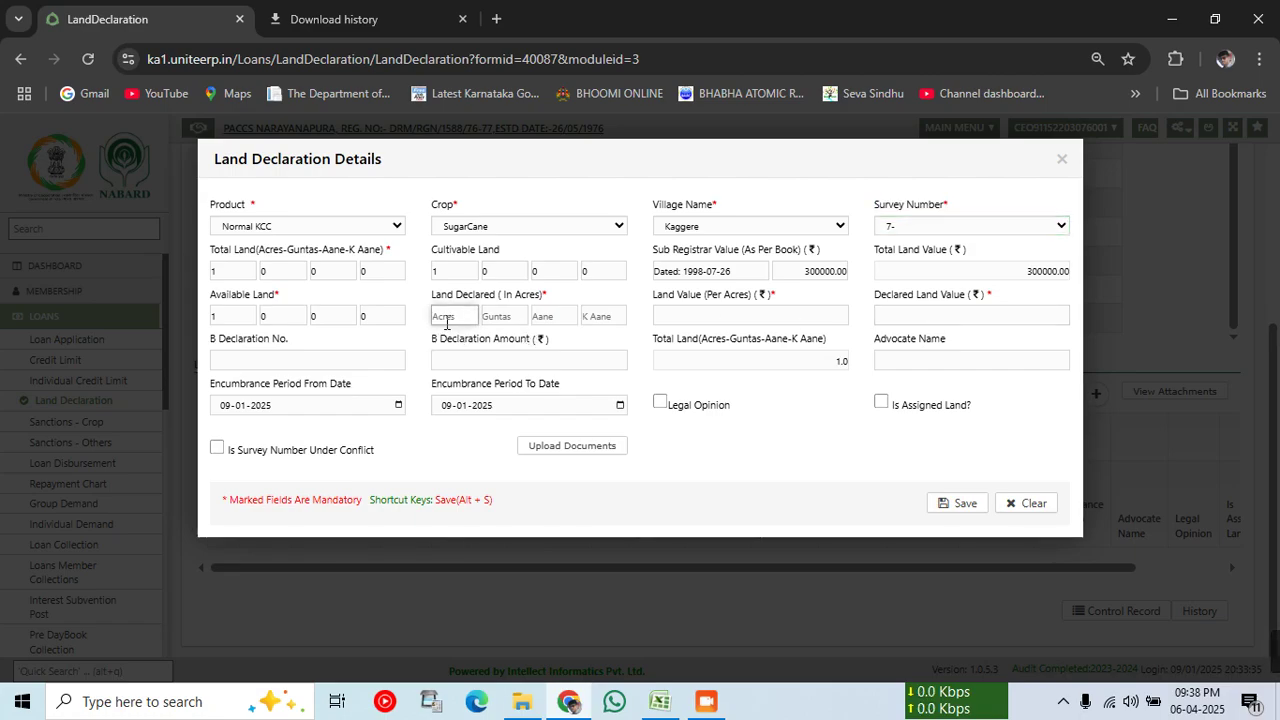
pyautogui.write('1')
pyautogui.press('Tab')
pyautogui.write('0')
pyautogui.press('Tab')
pyautogui.write('0')
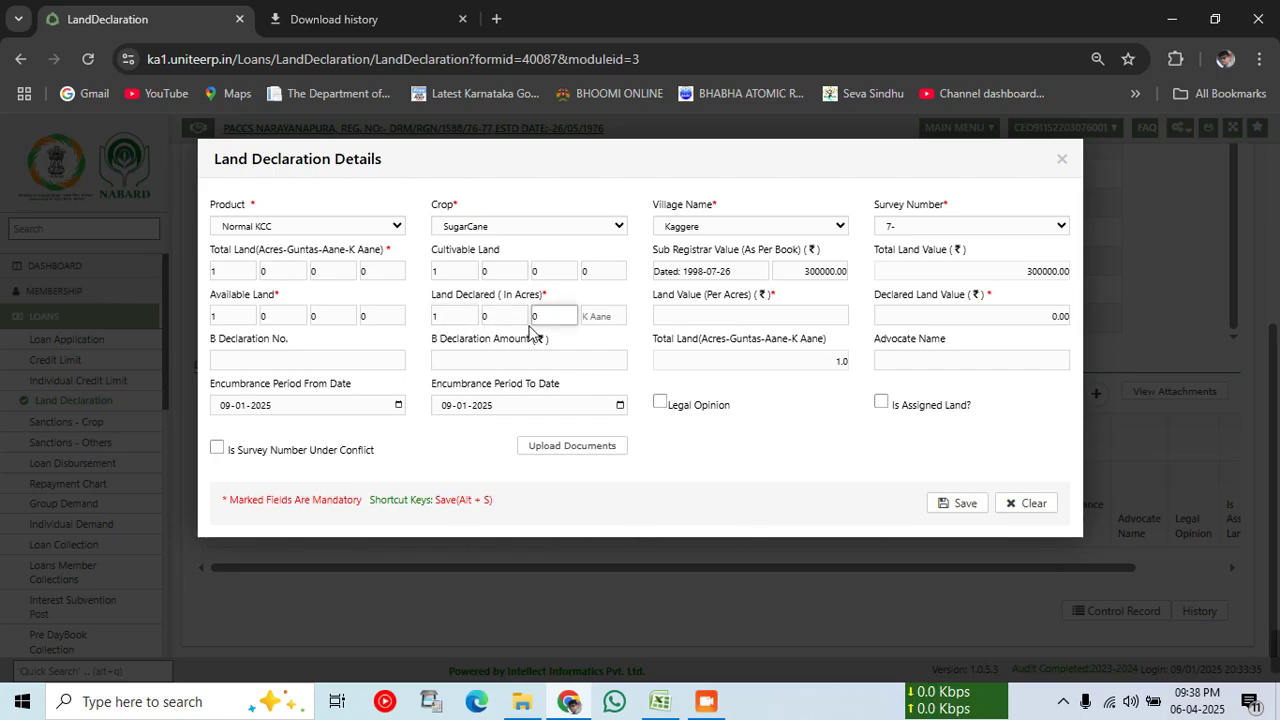
pyautogui.press('Tab')
pyautogui.write('0')
pyautogui.press('Tab')
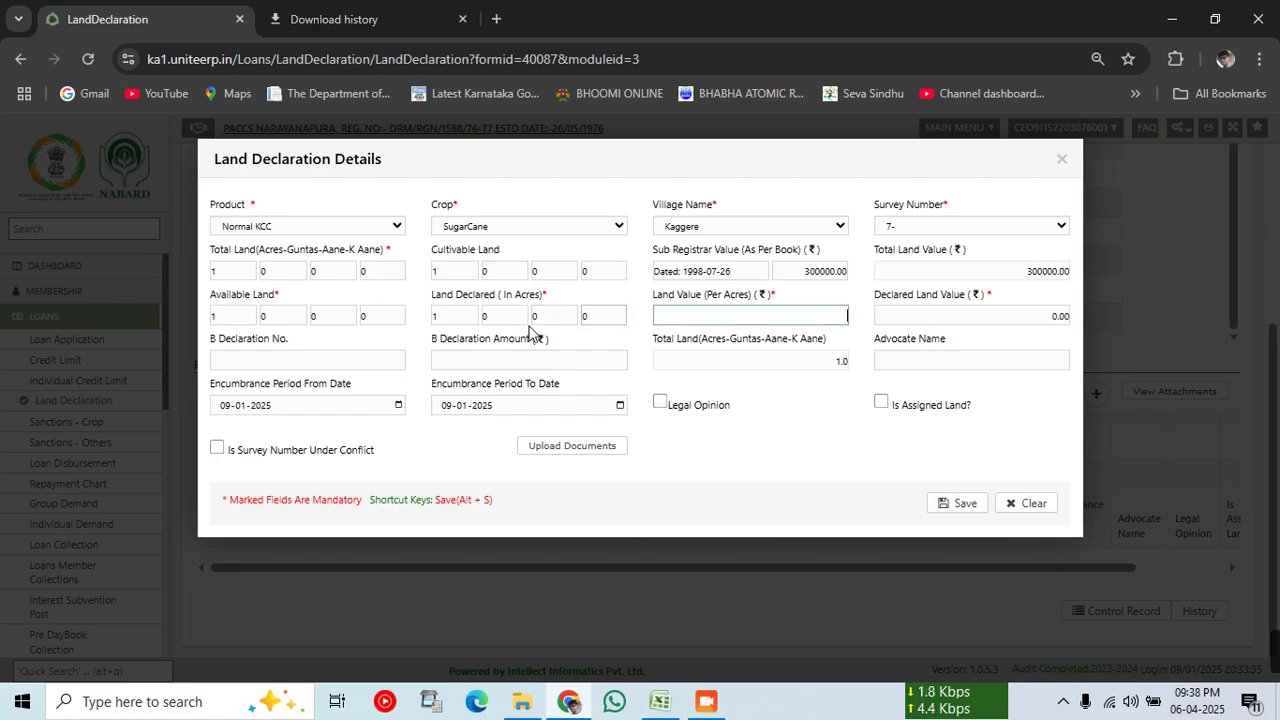
pyautogui.write('30000')
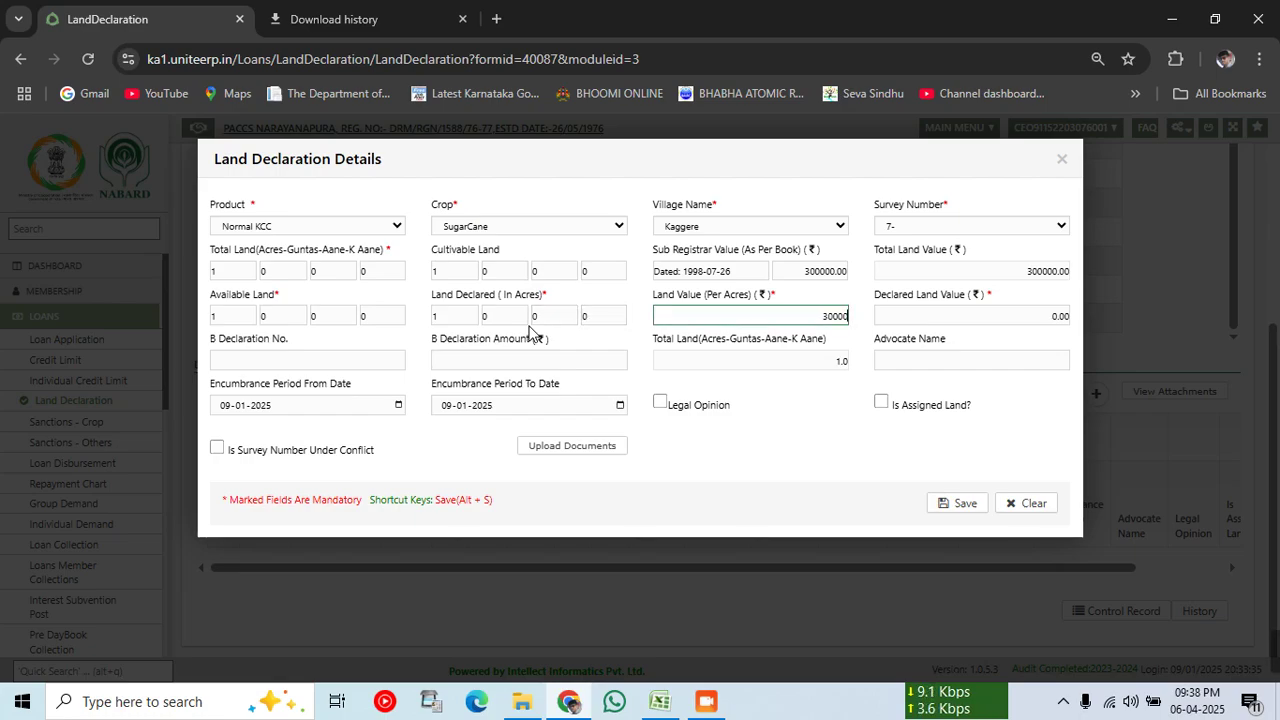
pyautogui.write('0')
pyautogui.press('Tab')
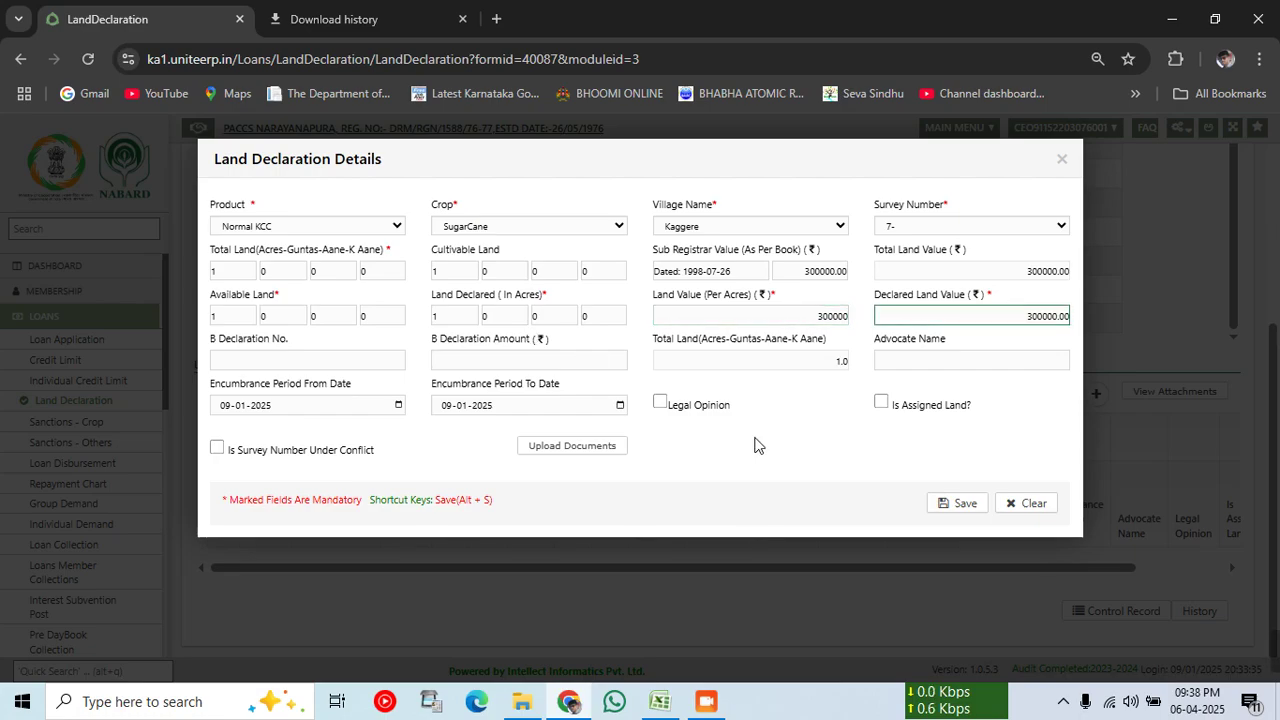
pyautogui.click(755, 446)
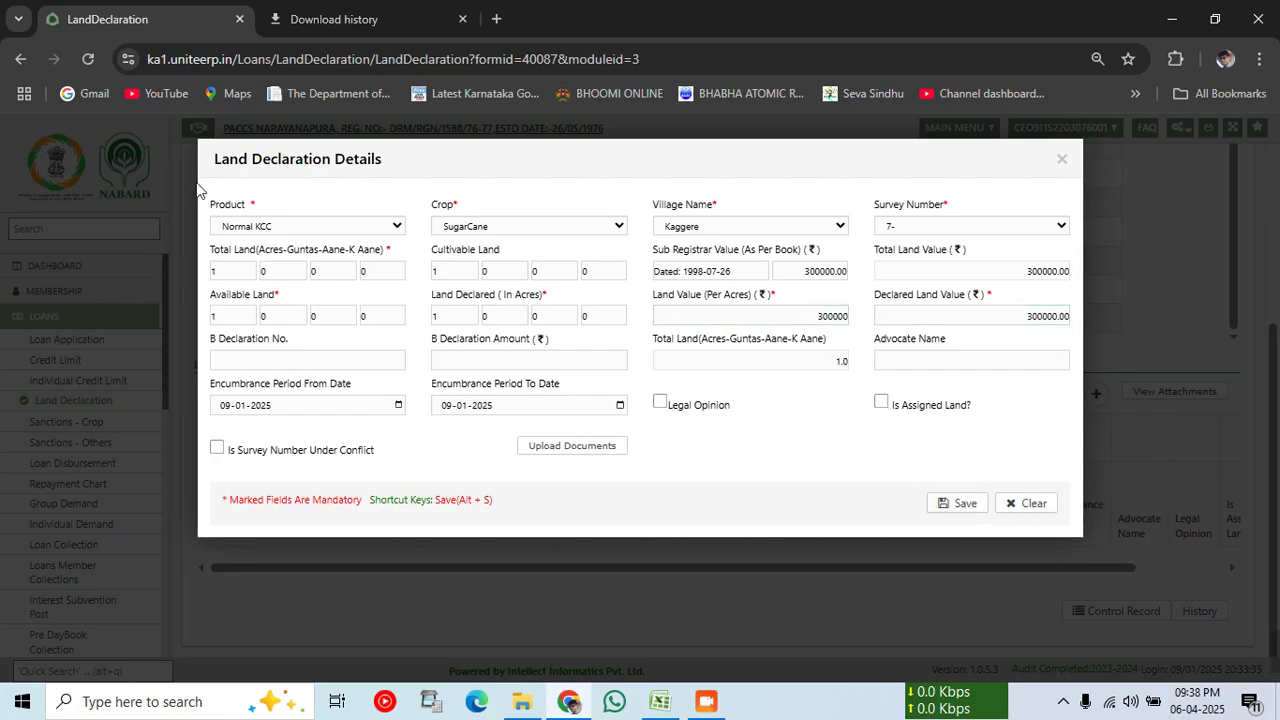
pyautogui.click(958, 503)
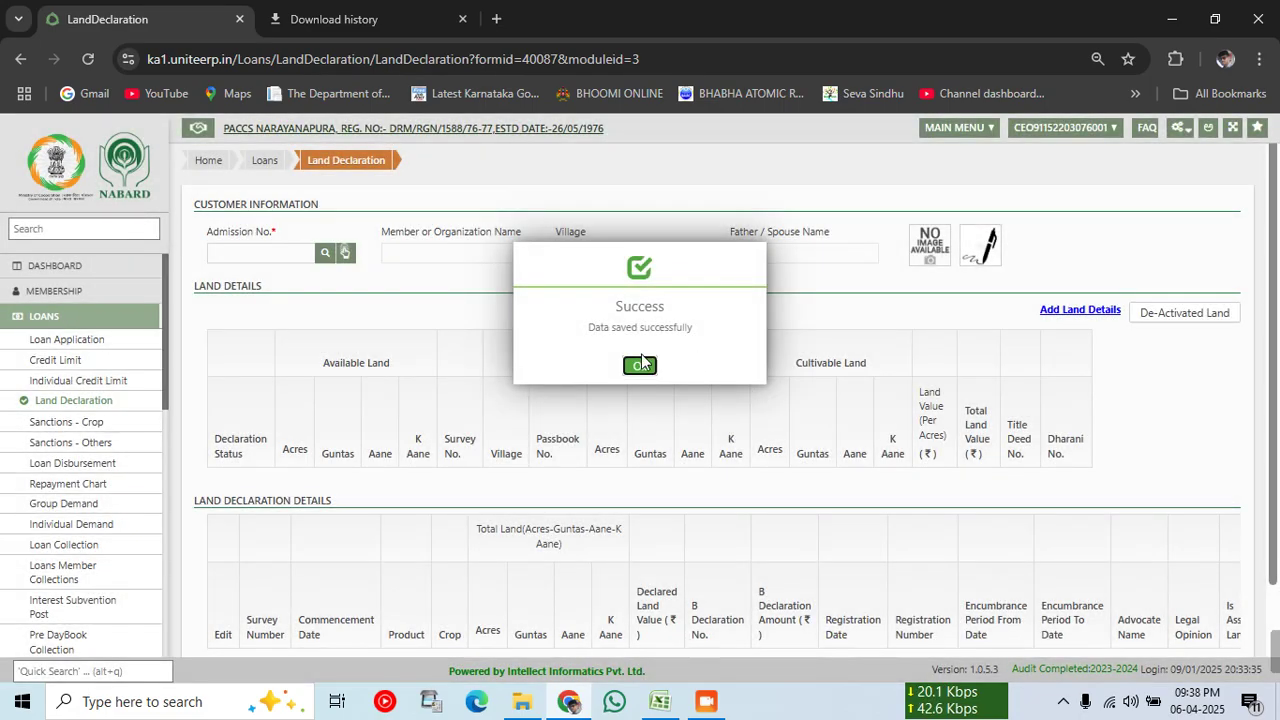
# Step: Acknowledge the save, close the Tasks popup, and reload the member by admission number
pyautogui.click(641, 362)
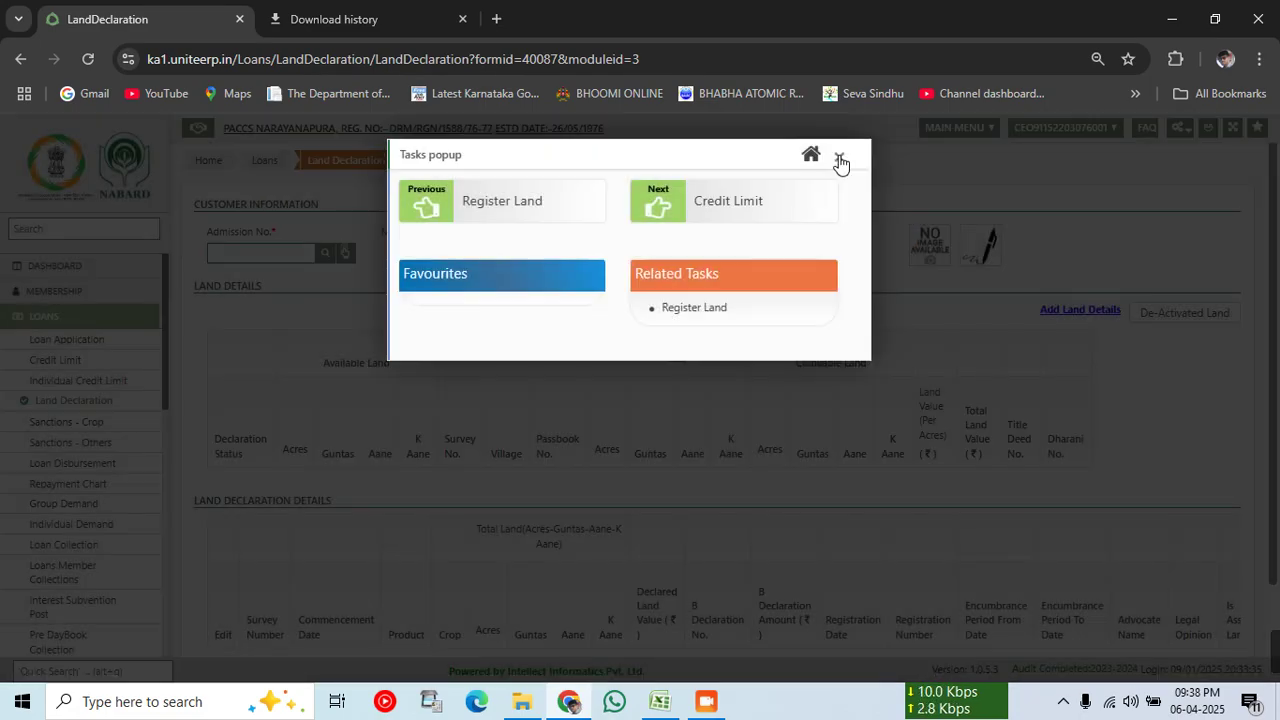
pyautogui.click(840, 157)
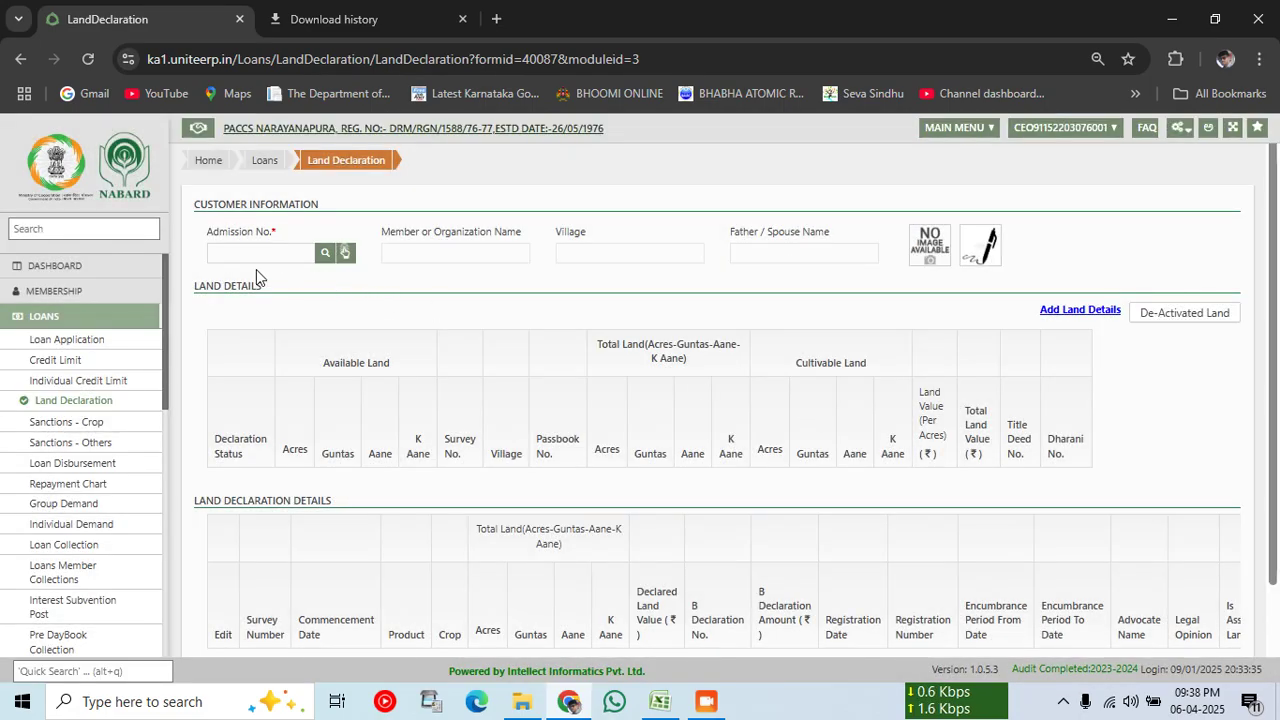
pyautogui.click(230, 257)
pyautogui.scroll(-2, 259, 303)
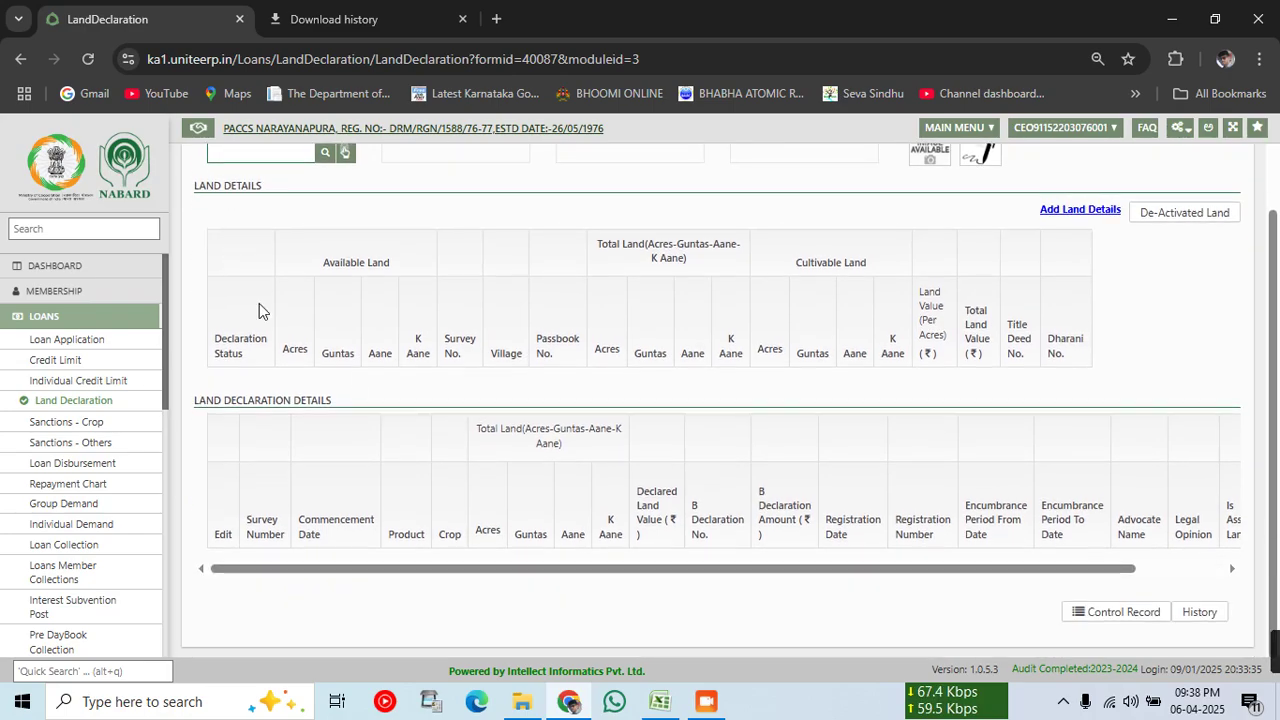
pyautogui.scroll(2, 354, 386)
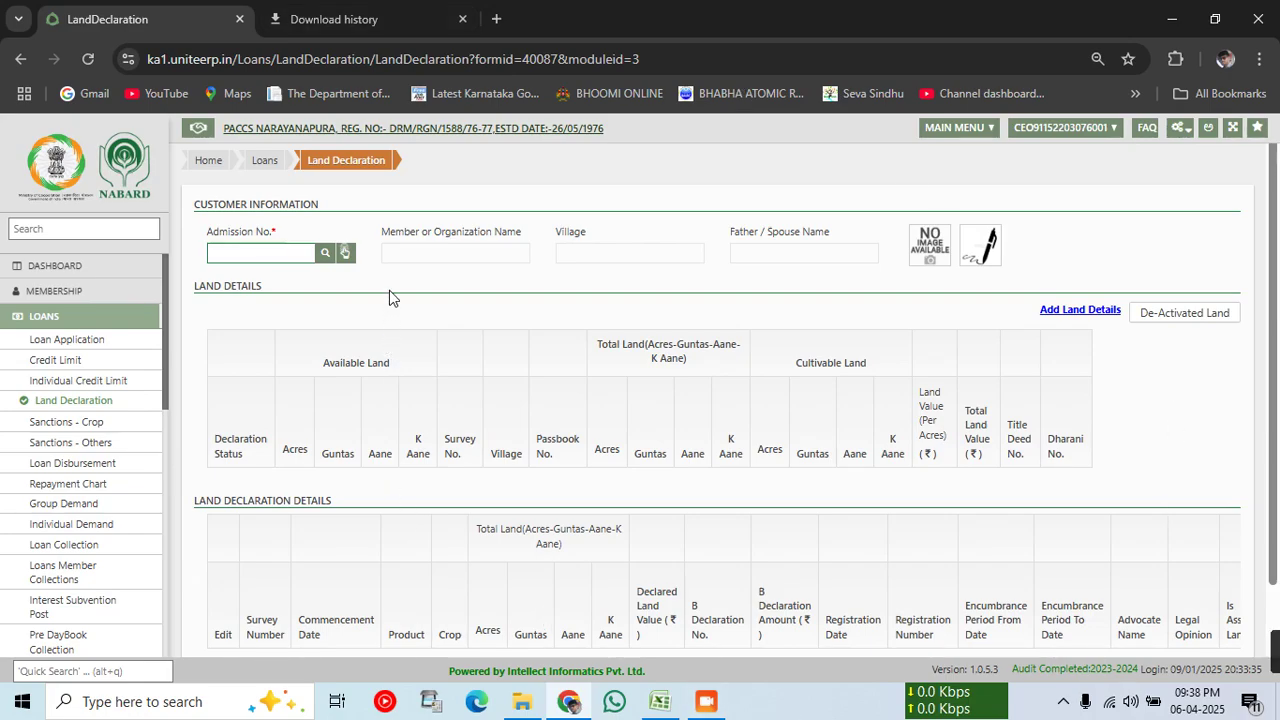
pyautogui.press('Tab')
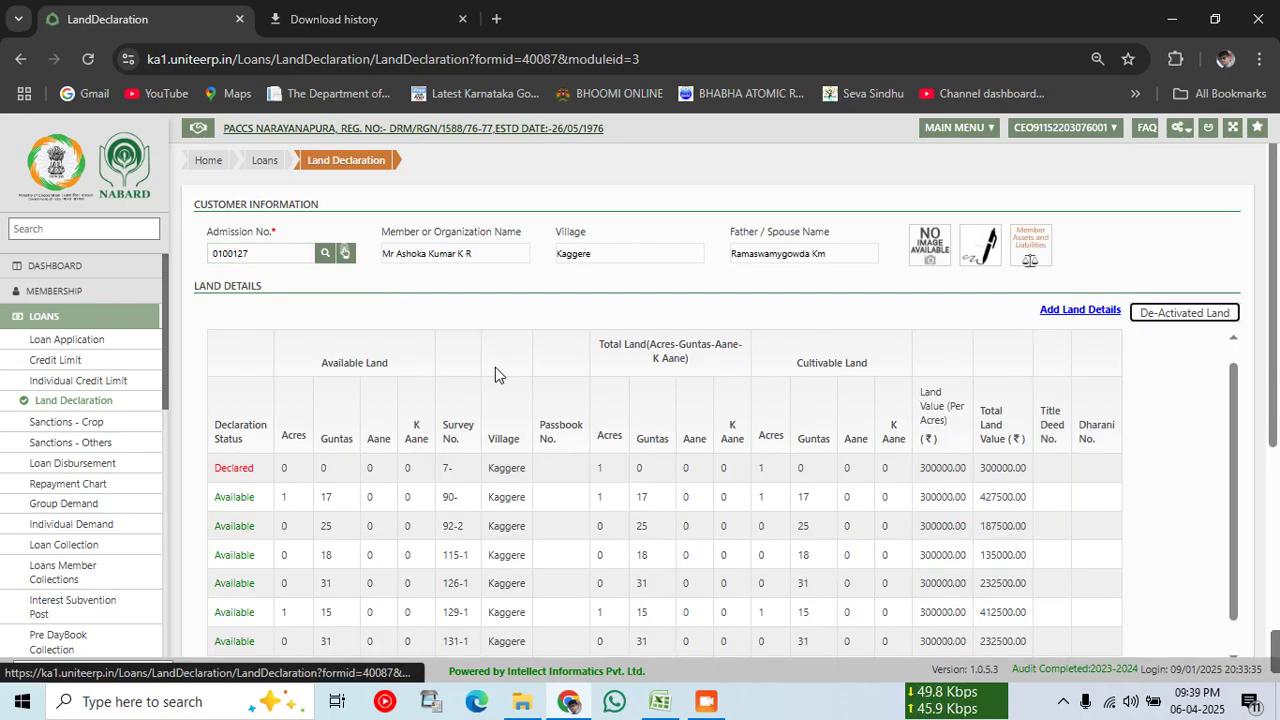
# Step: Check that survey 7- is Declared and listed in declaration details at 300000
pyautogui.scroll(-5, 325, 412)
pyautogui.scroll(-1, 322, 427)
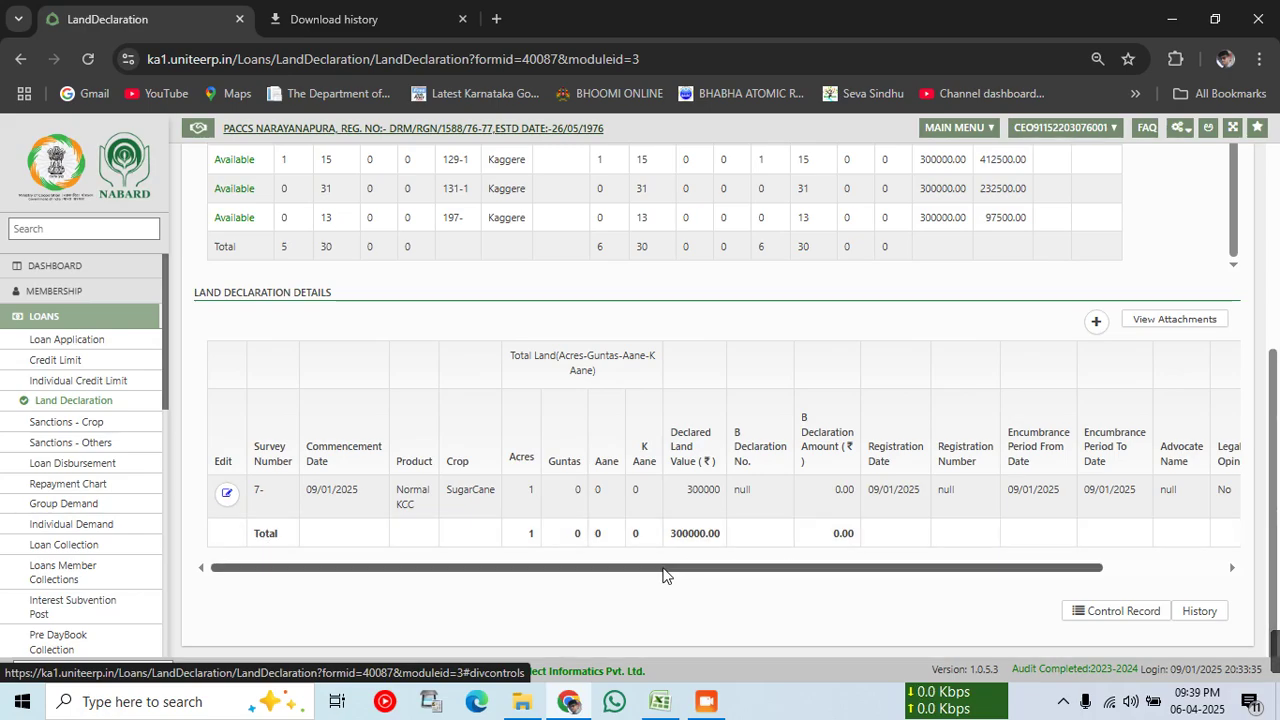
pyautogui.moveTo(667, 575); pyautogui.dragTo(789, 575)
pyautogui.scroll(2, 370, 280)
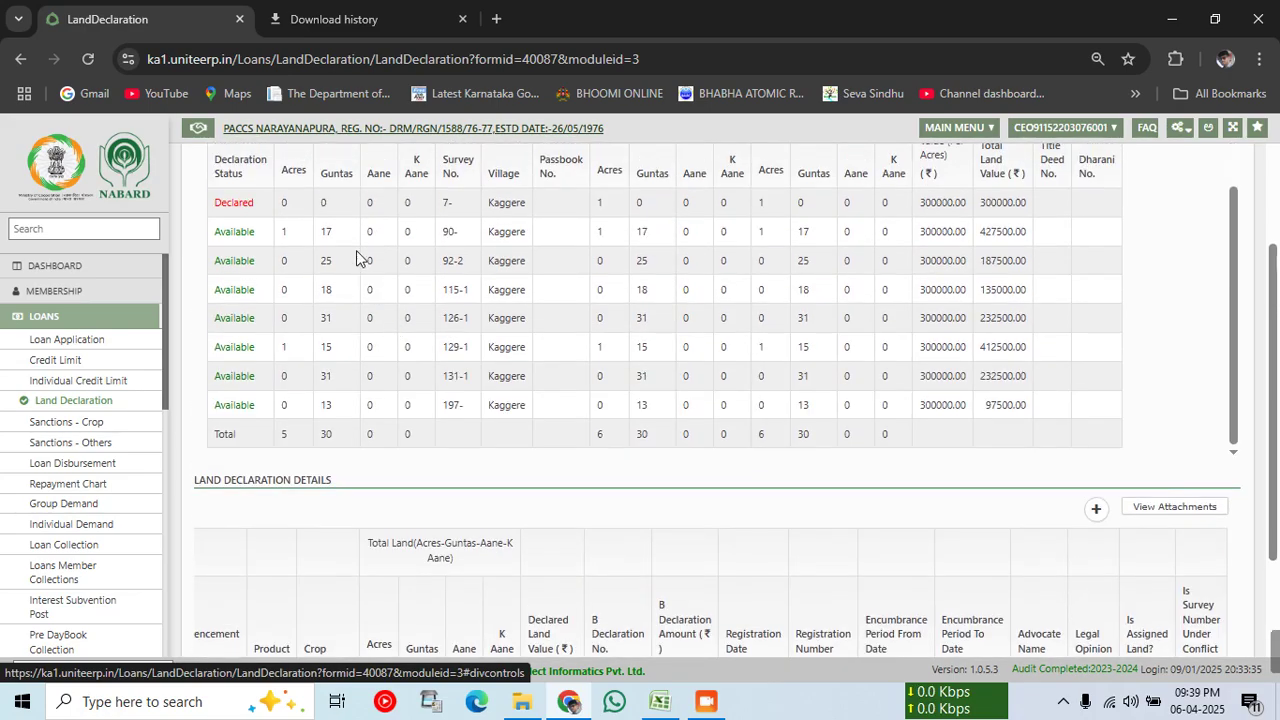
pyautogui.scroll(-2, 478, 568)
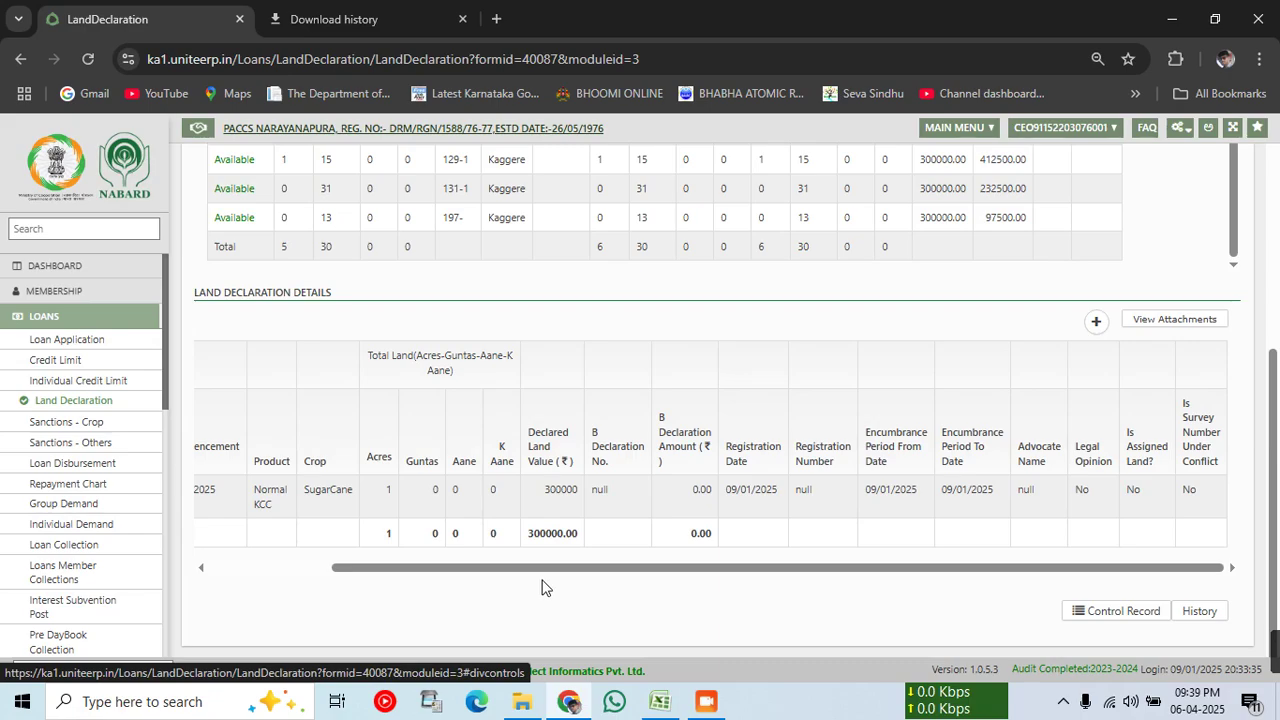
# Step: Add a declaration for Normal KCC, crop SugarCane, village Kaggere, survey 90-
pyautogui.click(1096, 323)
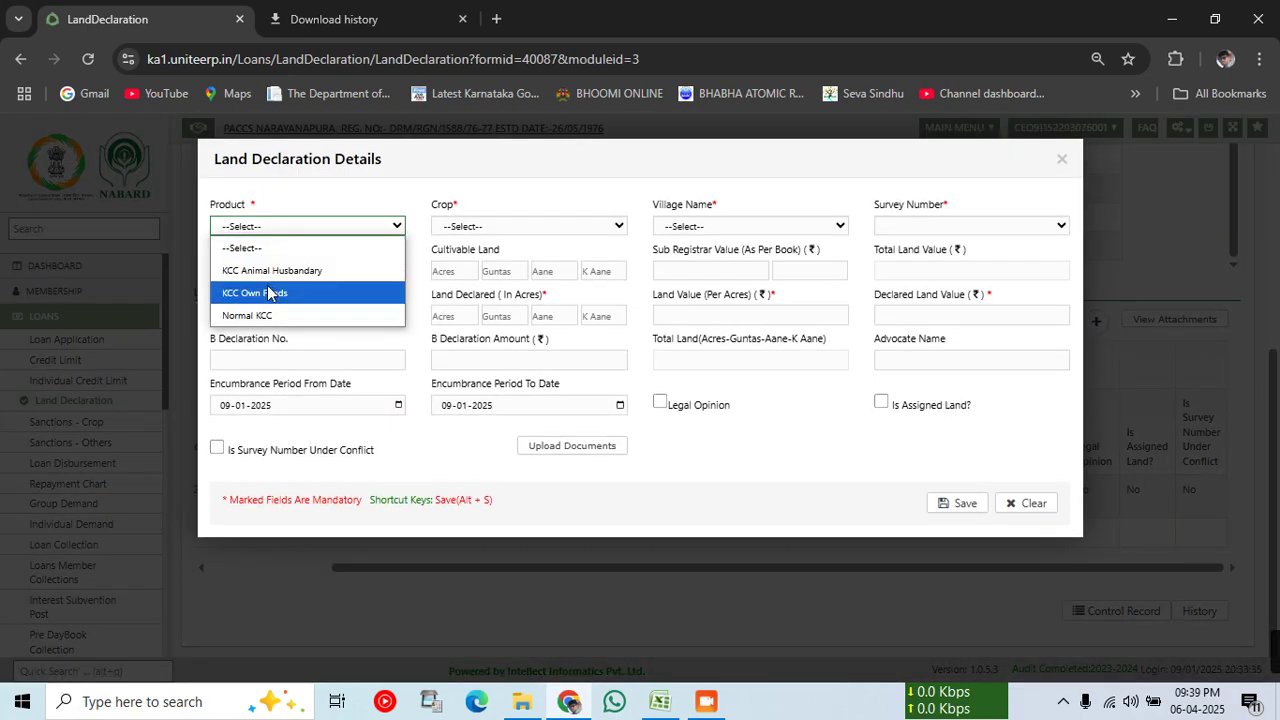
pyautogui.click(270, 317)
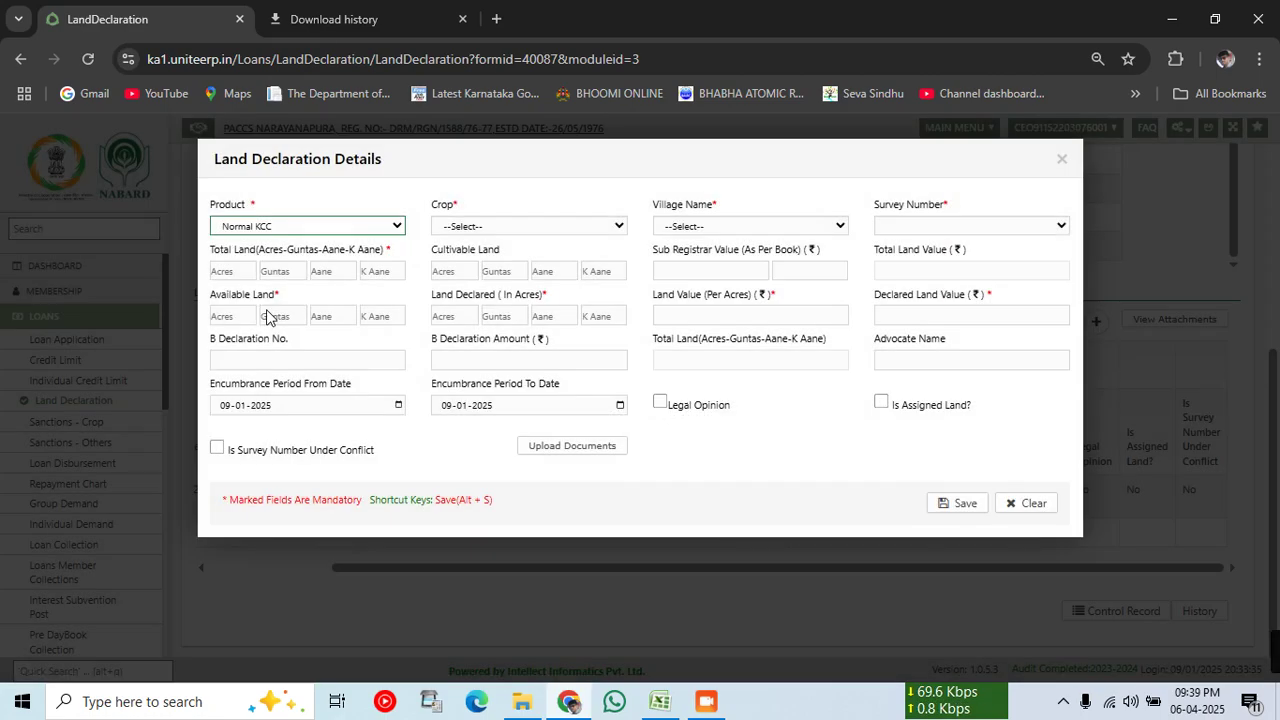
pyautogui.click(584, 228)
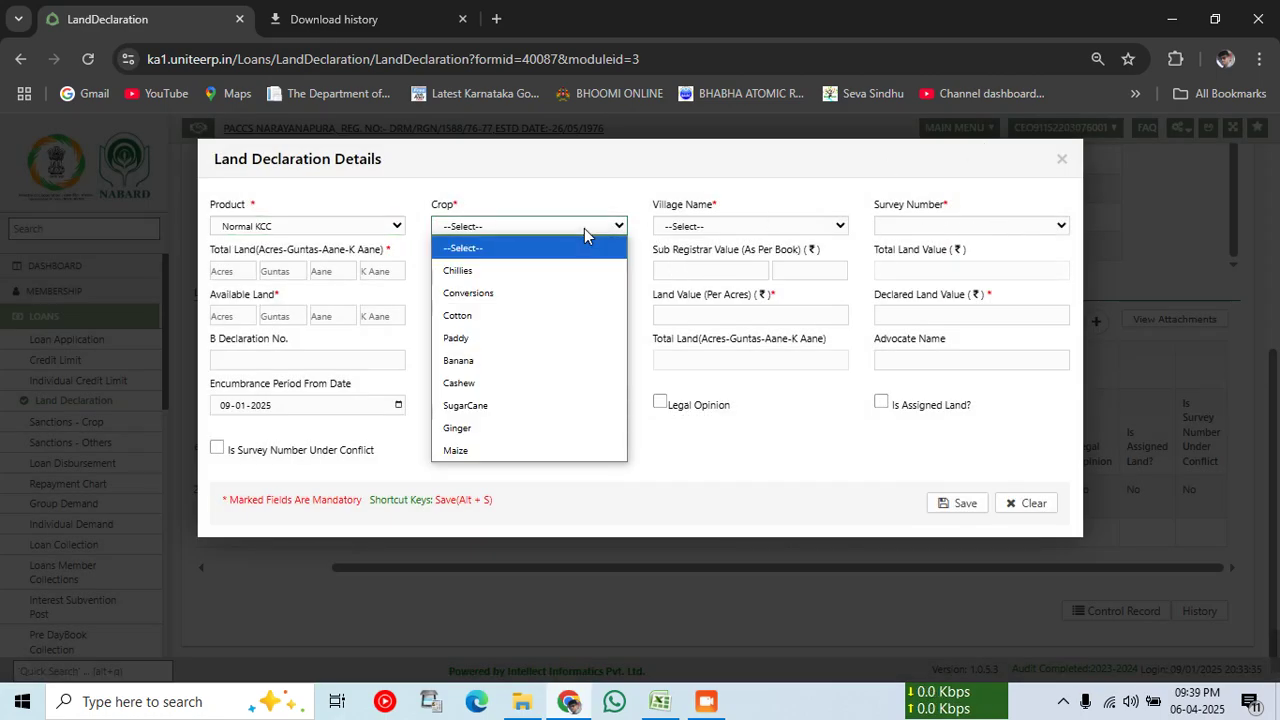
pyautogui.click(523, 415)
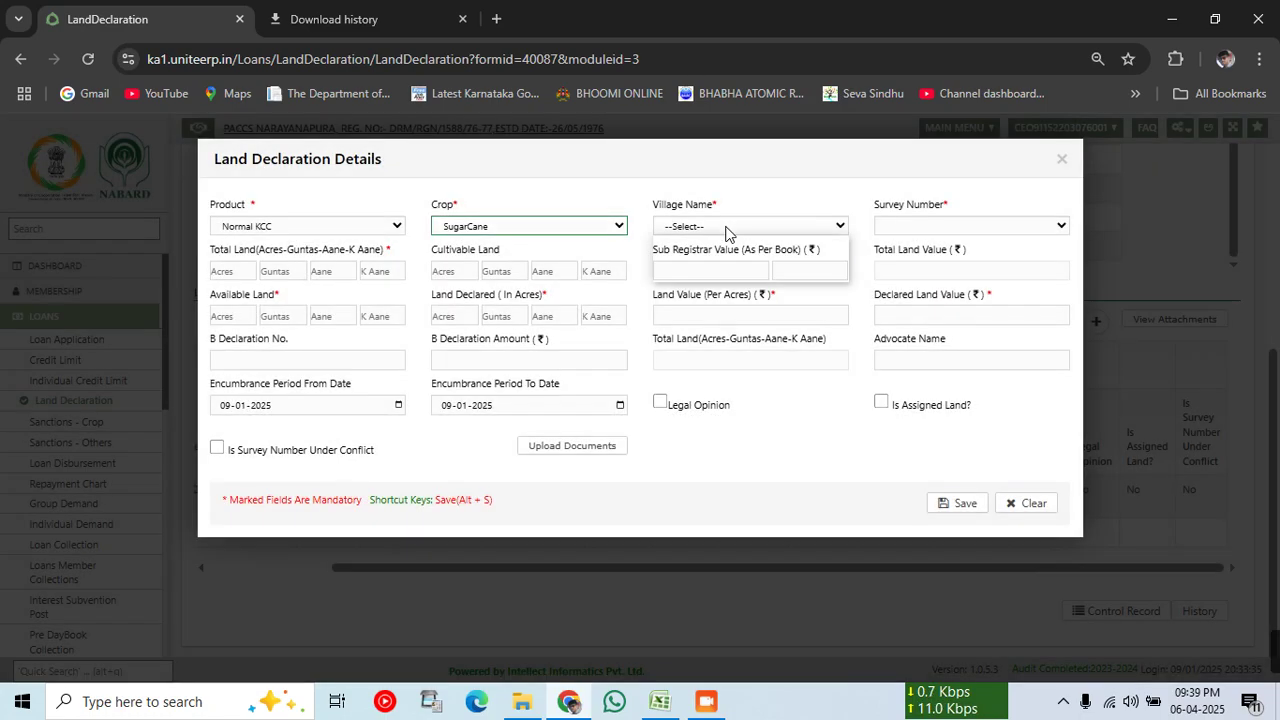
pyautogui.click(726, 230)
pyautogui.click(727, 275)
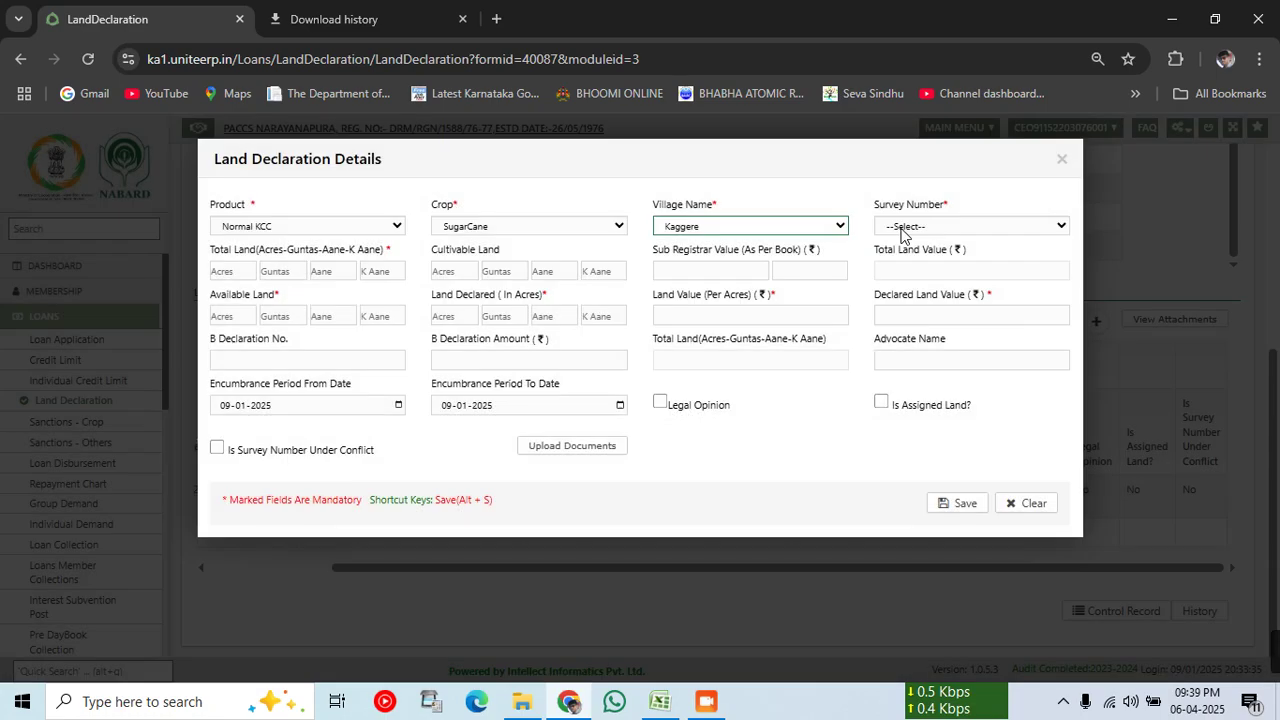
pyautogui.click(903, 230)
pyautogui.click(908, 271)
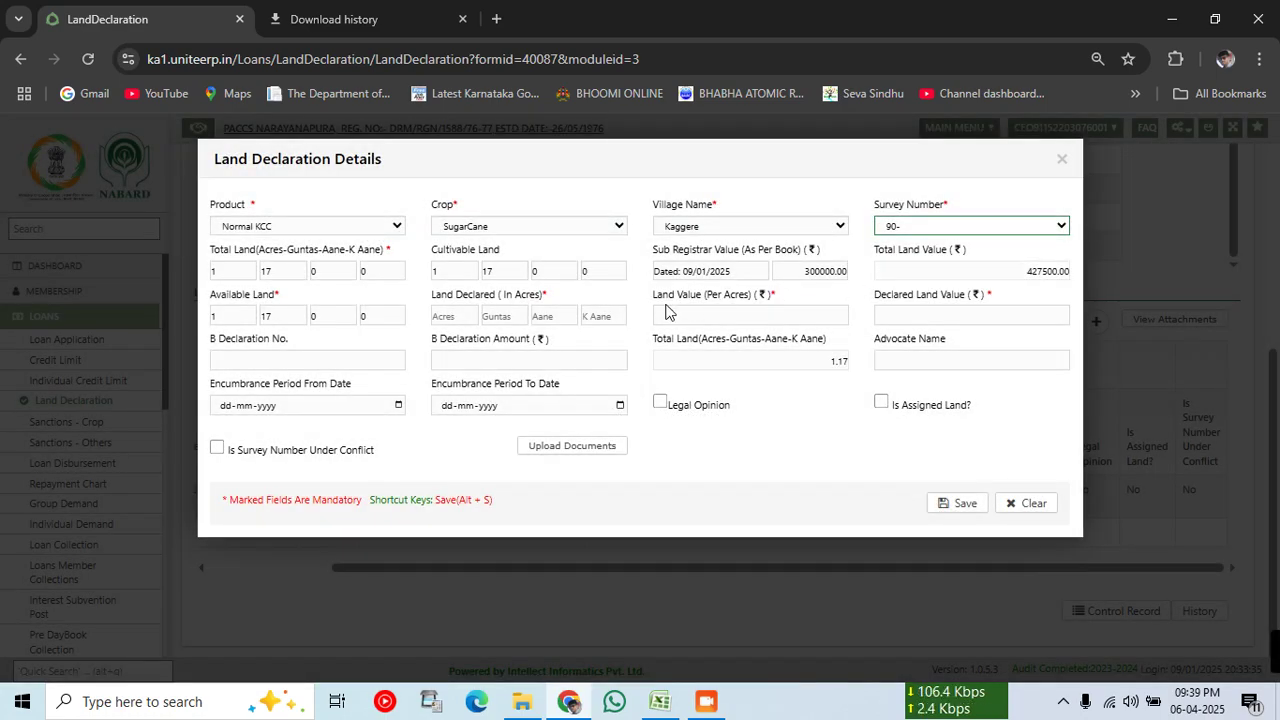
# Step: Declare 1 acre 17 guntas at 300000 per acre and save the declaration
pyautogui.click(459, 316)
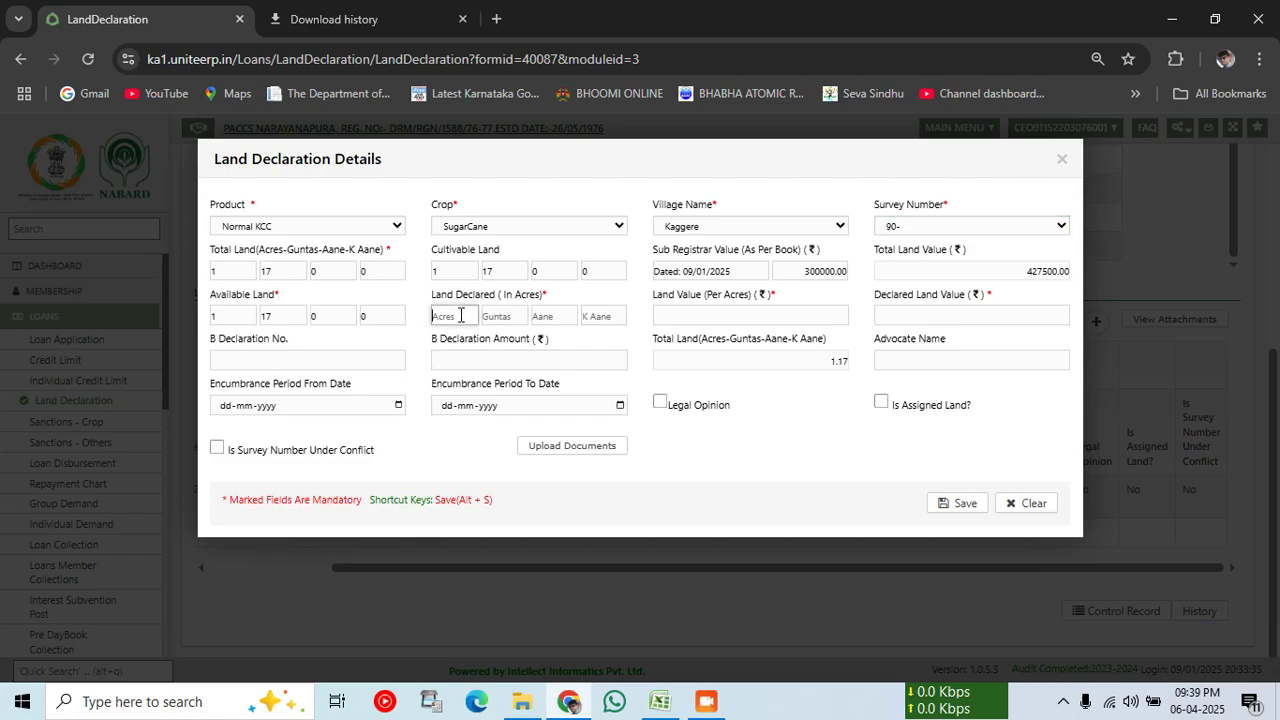
pyautogui.write('17')
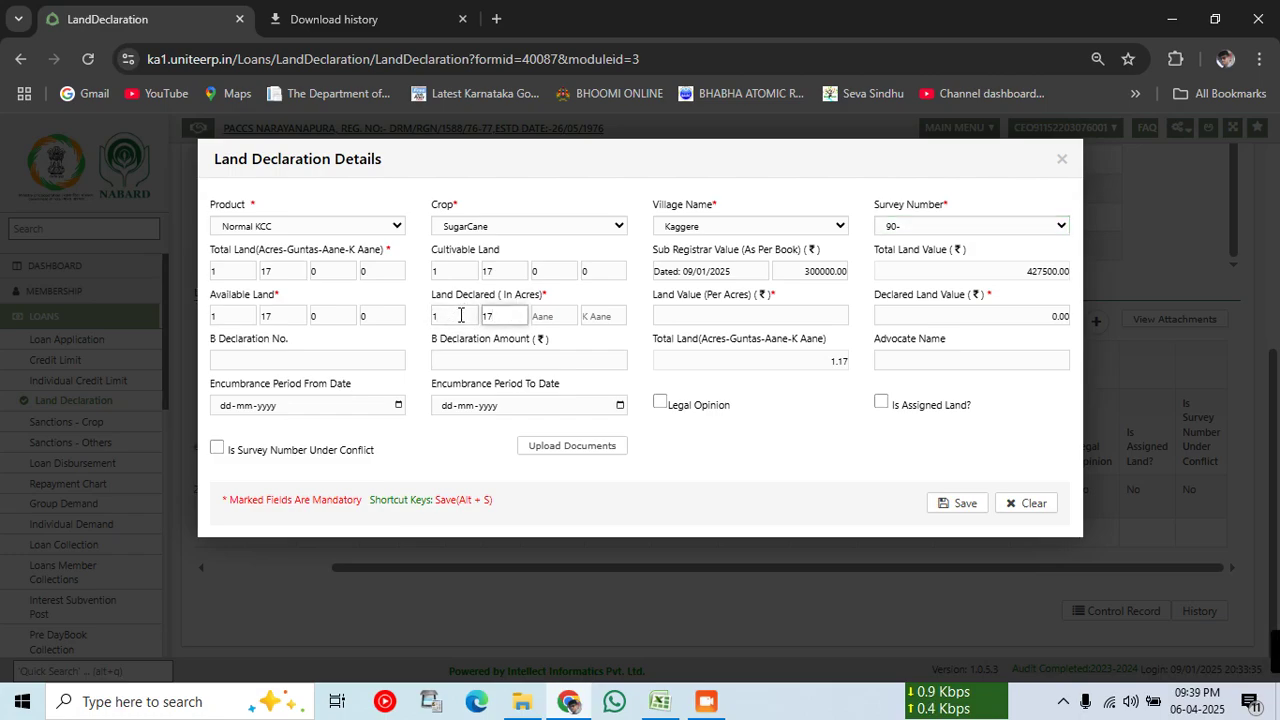
pyautogui.press('Tab')
pyautogui.press('Tab')
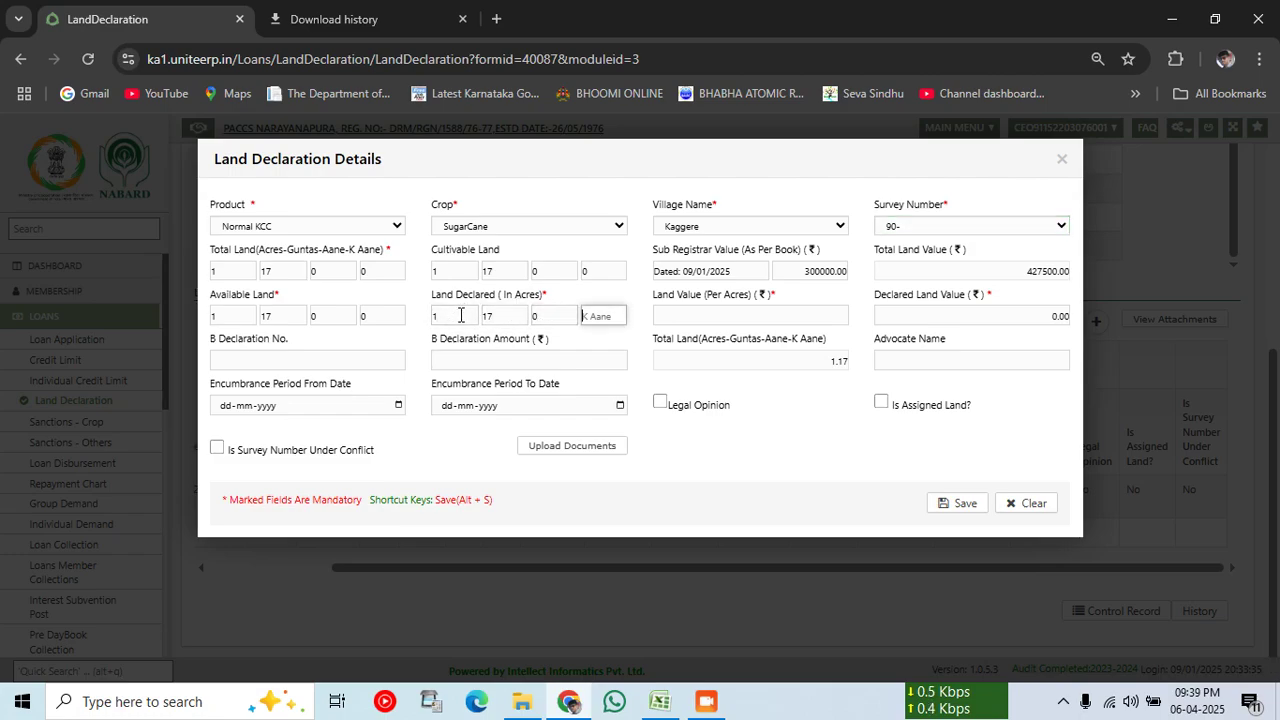
pyautogui.press('Tab')
pyautogui.write('300')
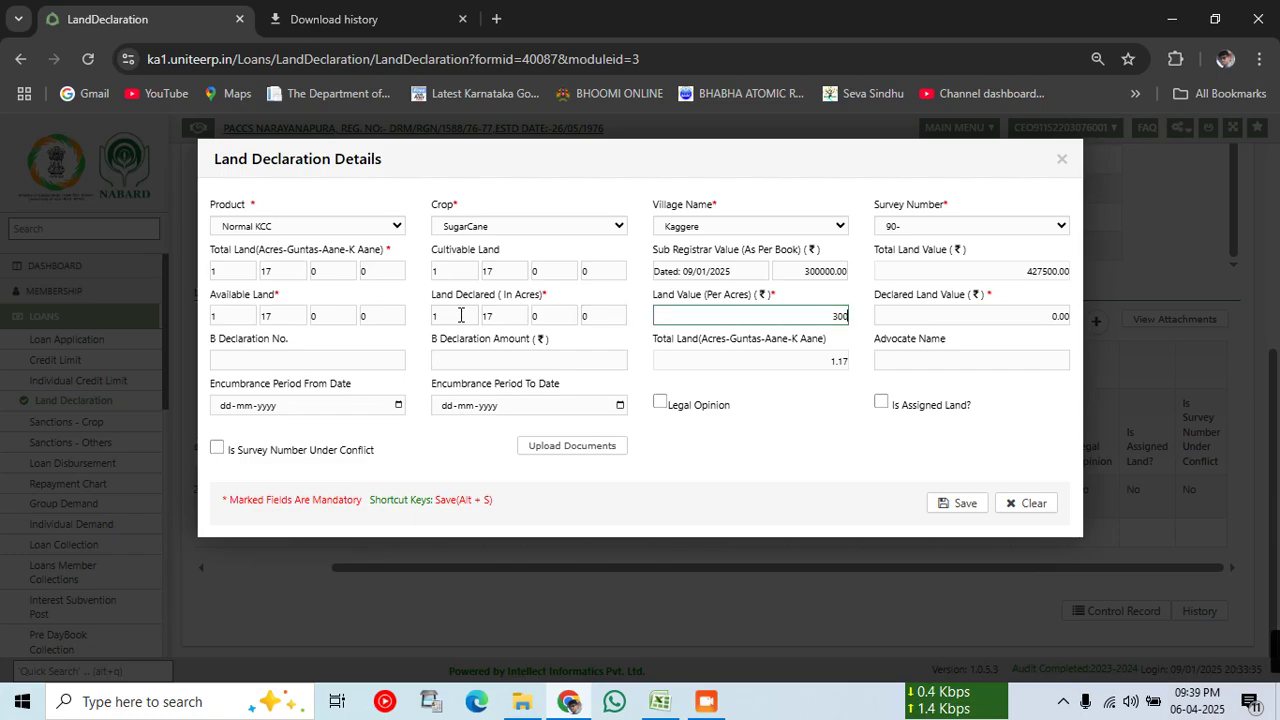
pyautogui.write('000')
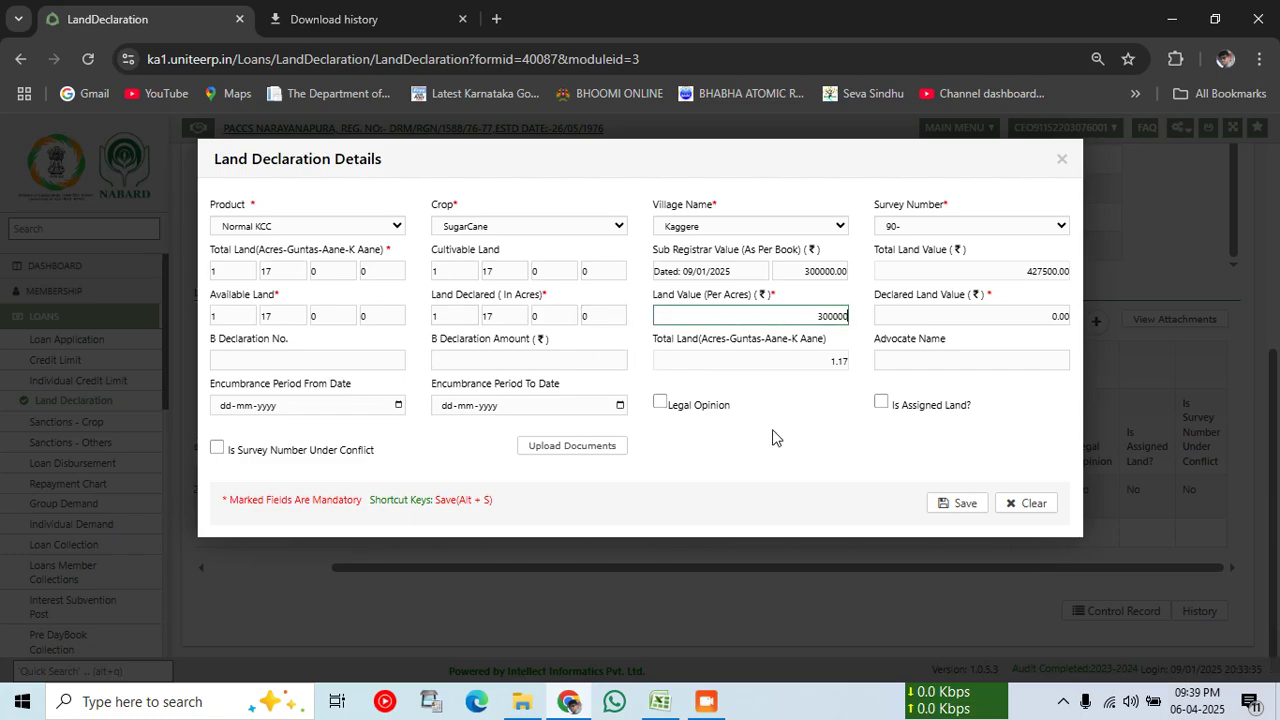
pyautogui.click(790, 450)
pyautogui.click(955, 510)
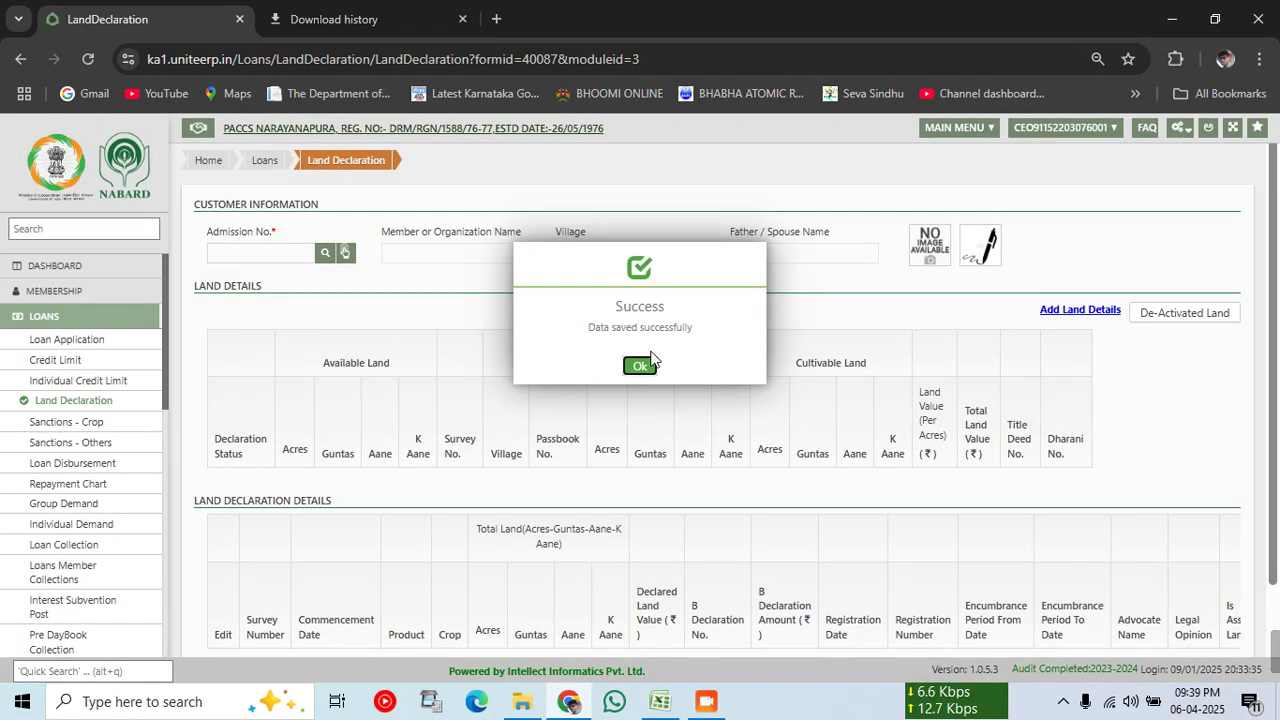
# Step: Reload the member and confirm surveys 7- and 90- are declared, totalling 727500.00
pyautogui.click(640, 365)
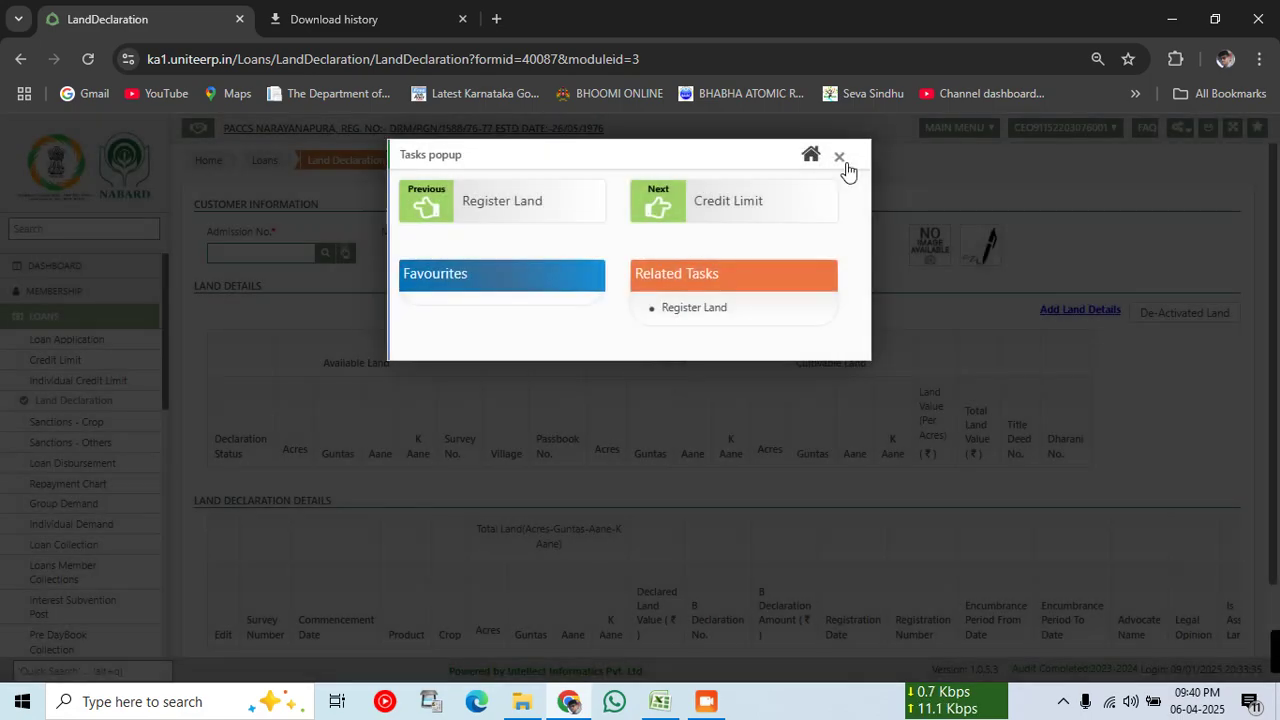
pyautogui.click(840, 158)
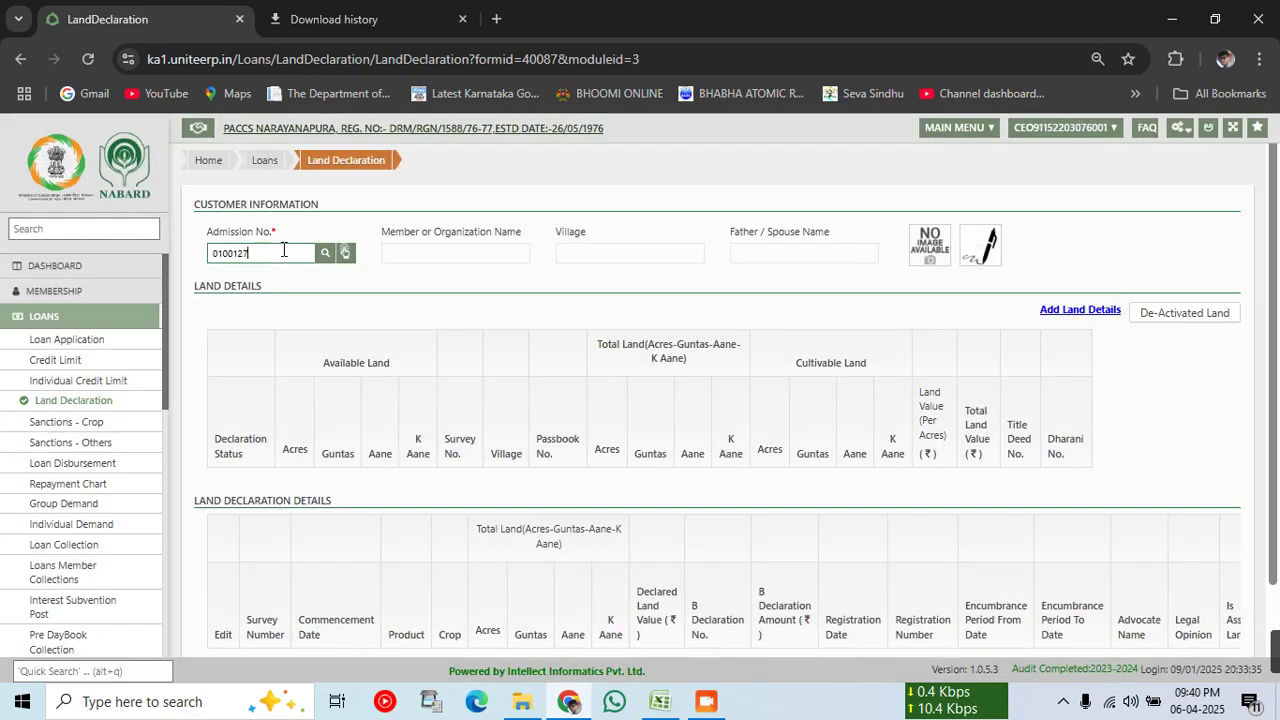
pyautogui.scroll(-1, 515, 368)
pyautogui.press('Return')
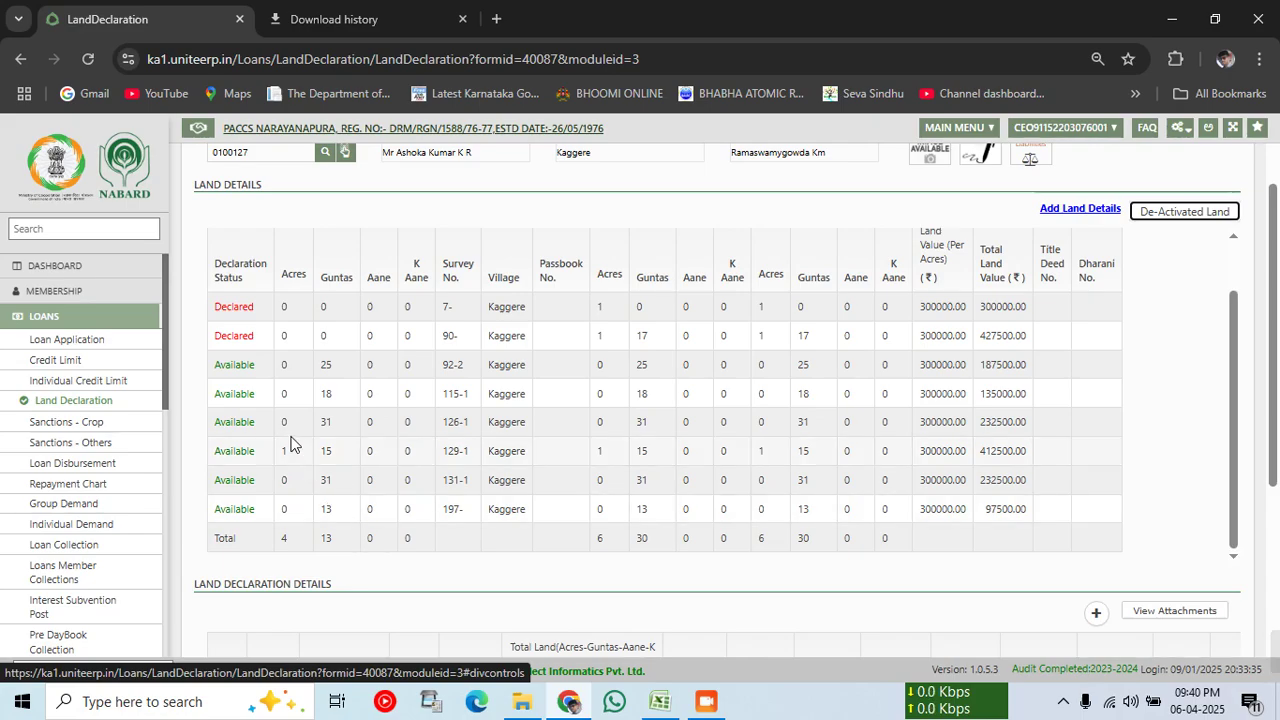
pyautogui.scroll(-3, 291, 444)
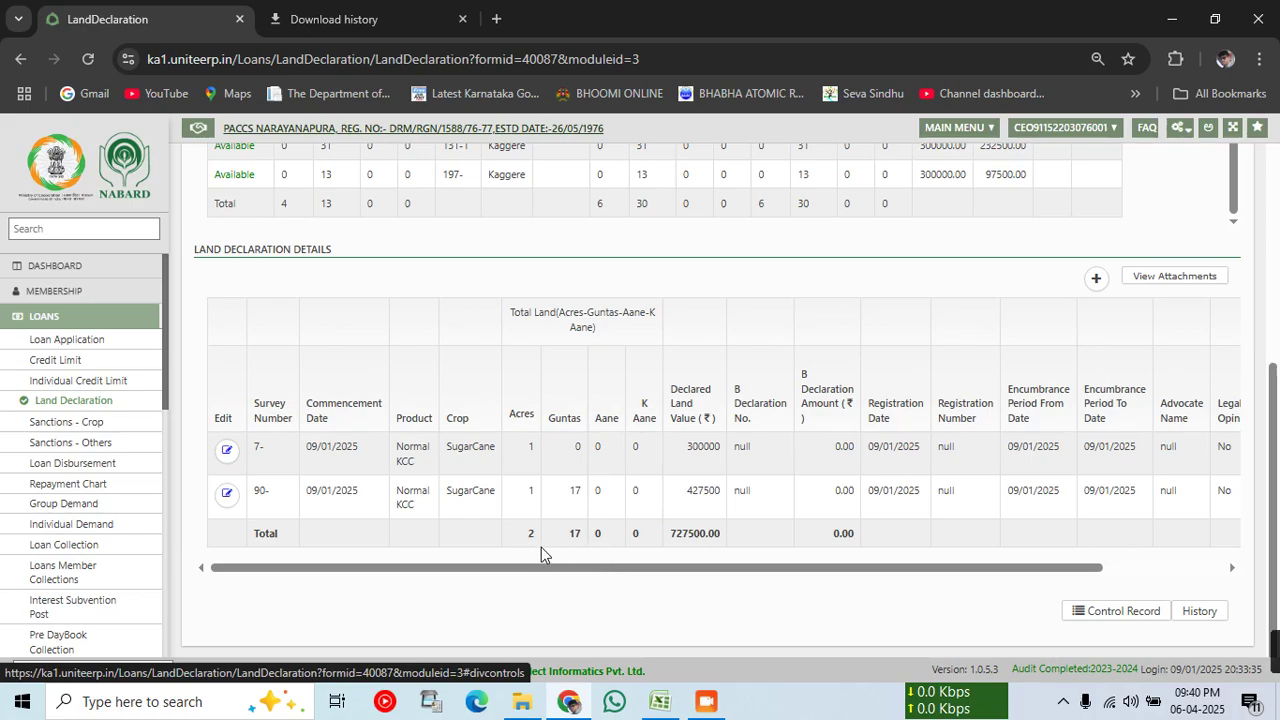
# Step: Add a new declaration for Normal KCC, SugarCane, village Kaggere, survey number 92-2
pyautogui.click(1094, 285)
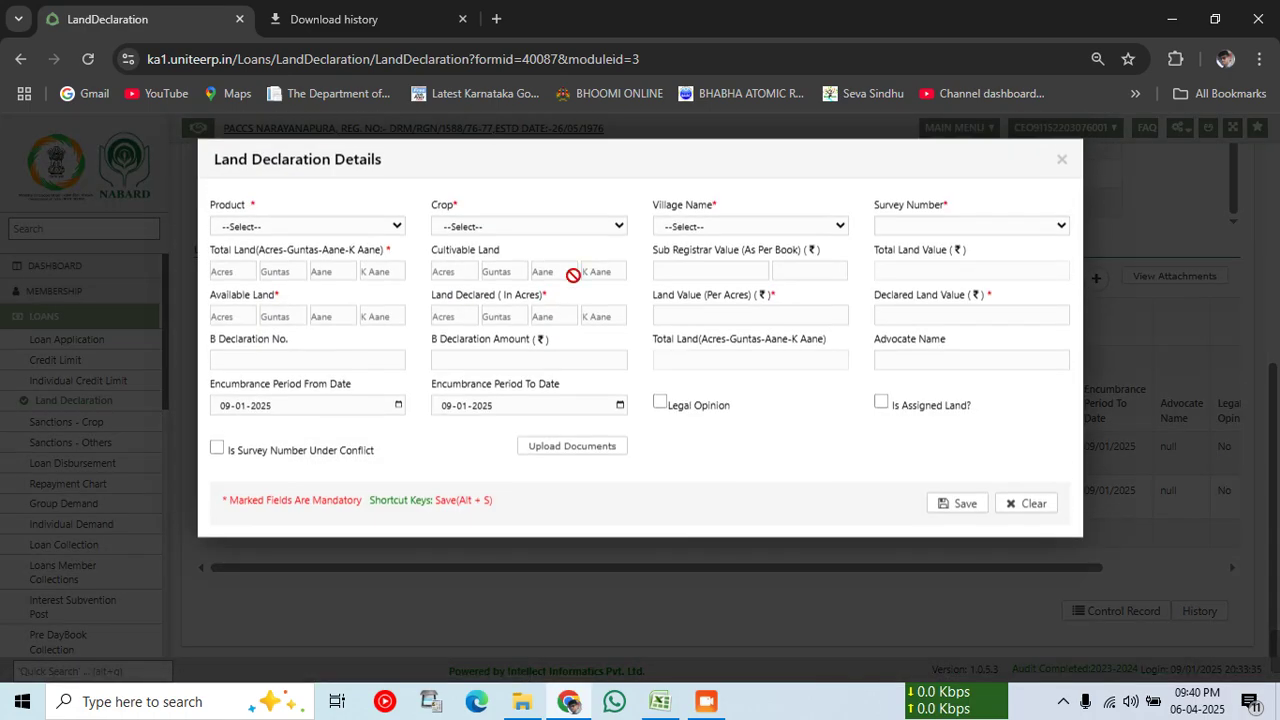
pyautogui.click(326, 226)
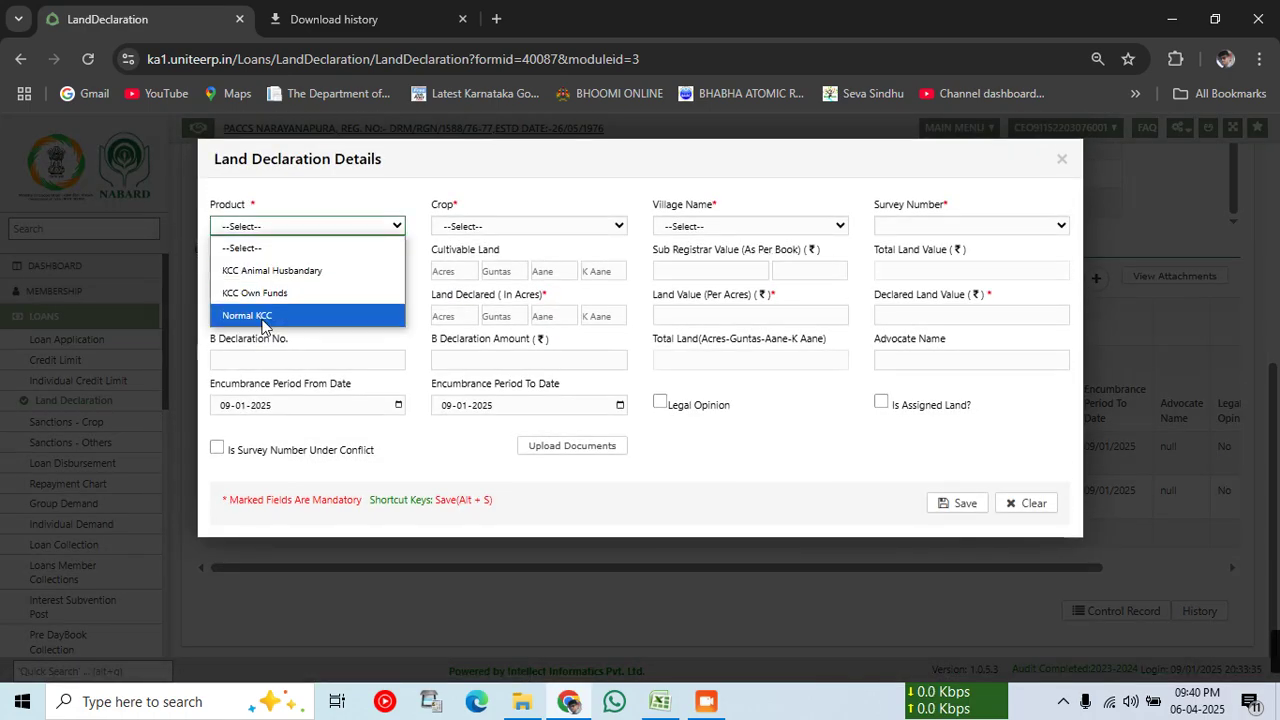
pyautogui.click(262, 320)
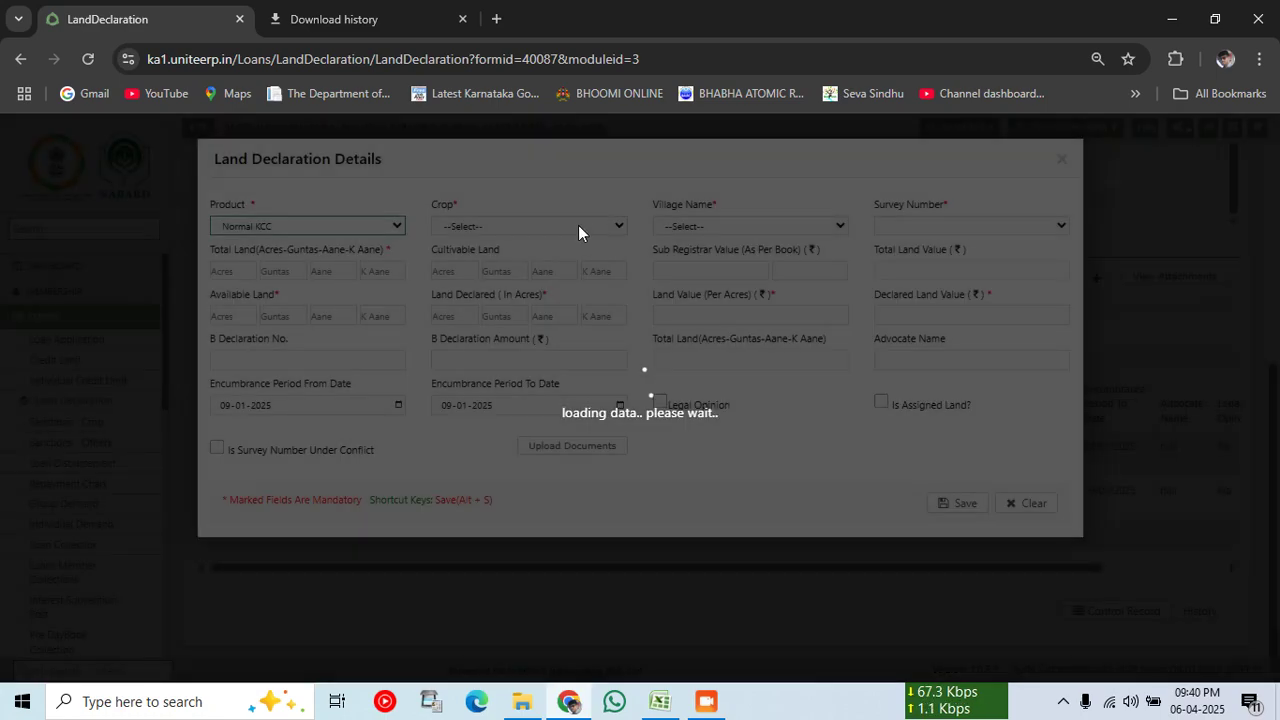
pyautogui.click(580, 226)
pyautogui.click(486, 406)
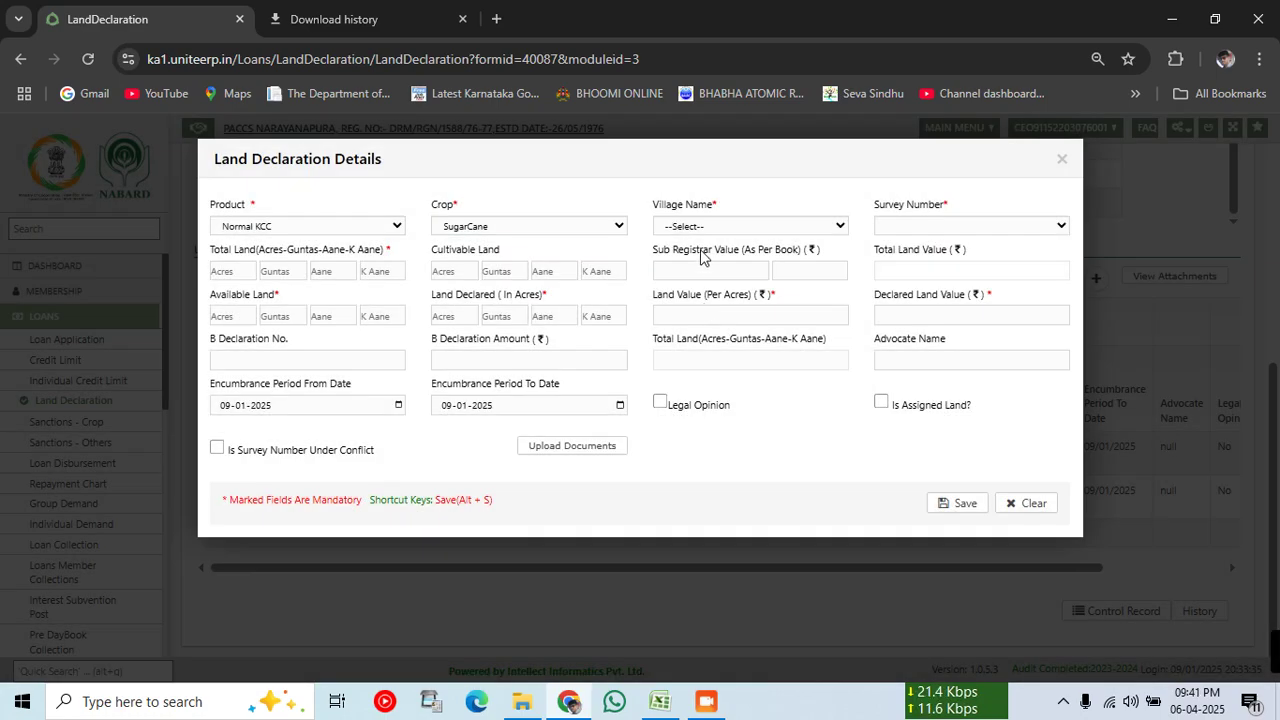
pyautogui.click(687, 227)
pyautogui.click(688, 271)
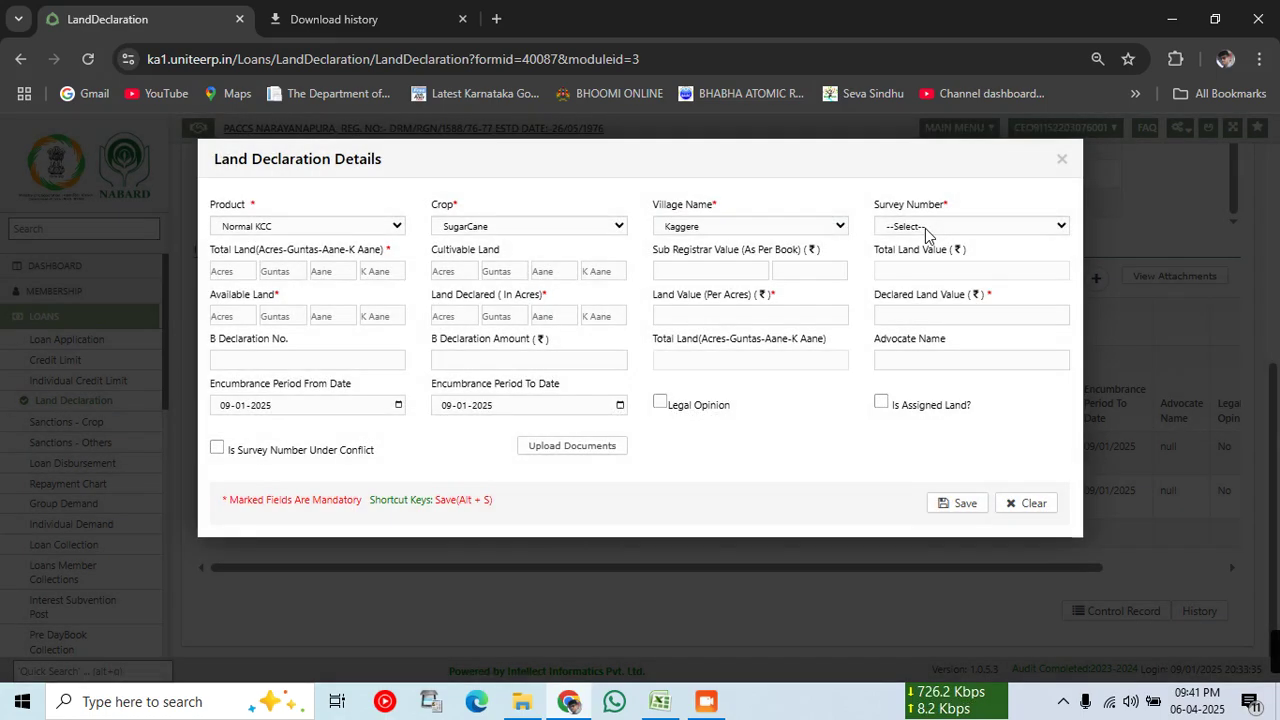
pyautogui.click(925, 228)
pyautogui.click(921, 272)
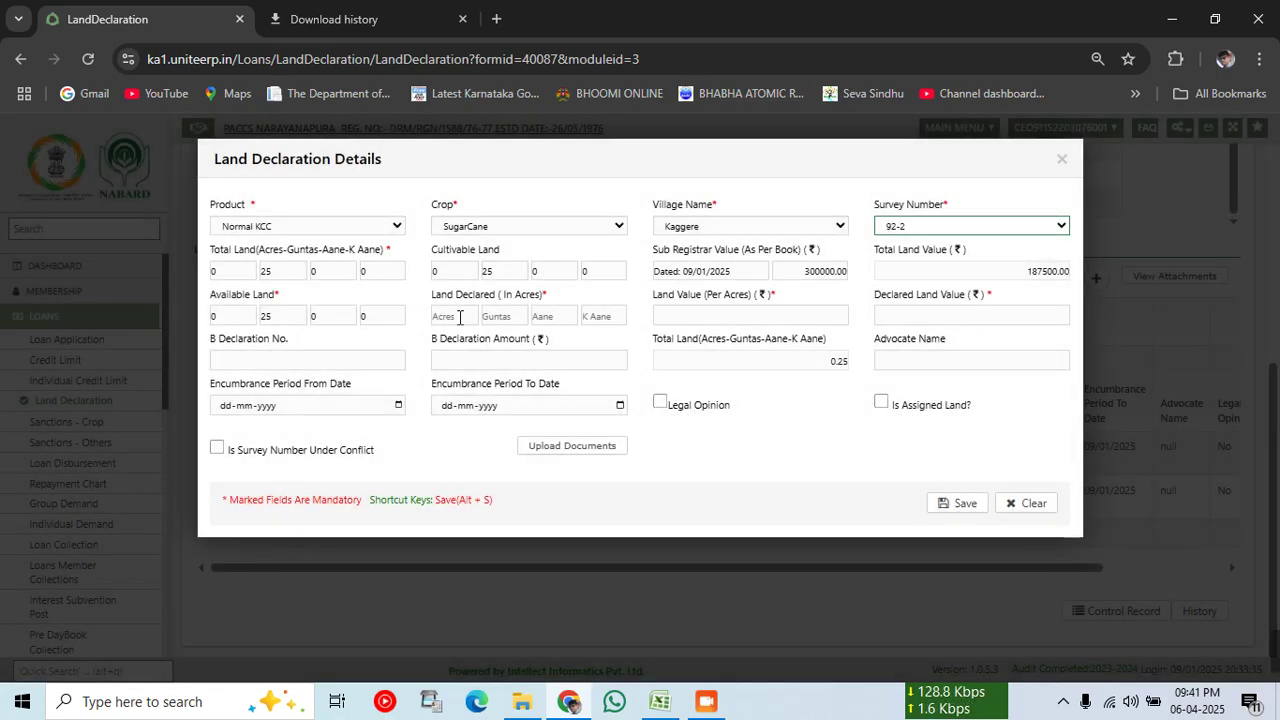
# Step: Declare 0 acres 25 guntas at 300000 per acre (187500.00) and save the entry
pyautogui.click(459, 317)
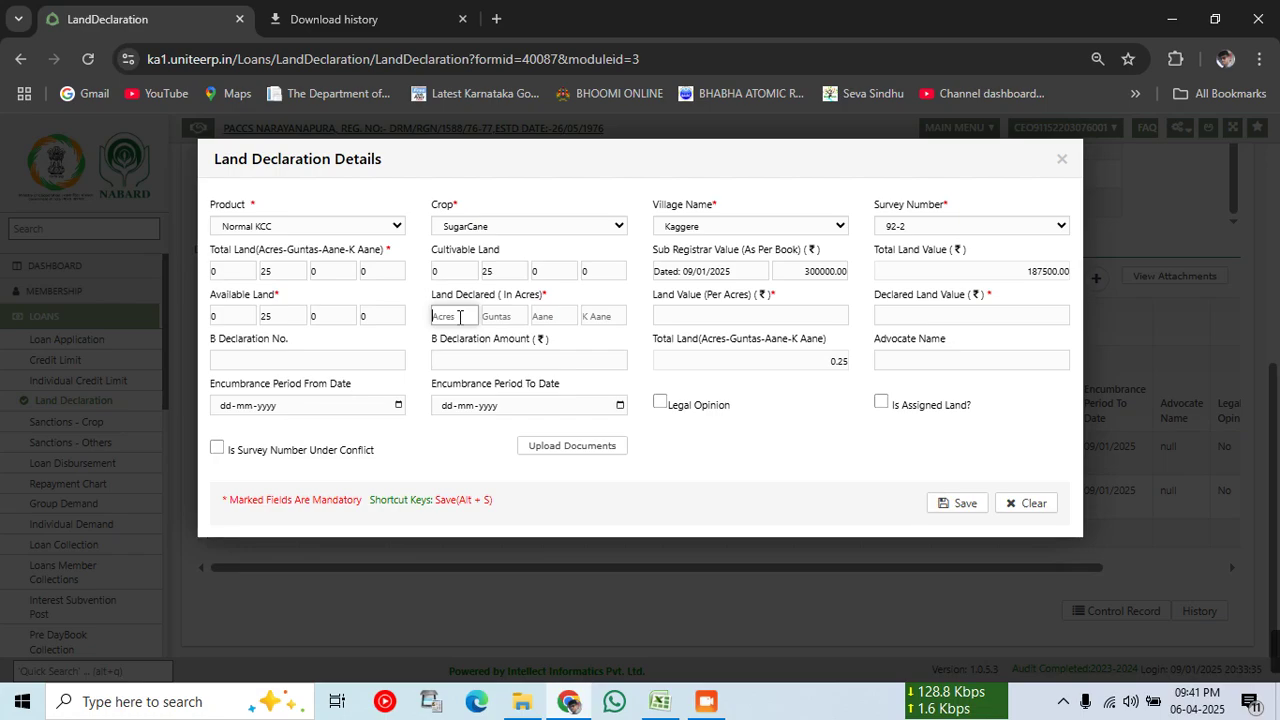
pyautogui.write('0')
pyautogui.press('Tab')
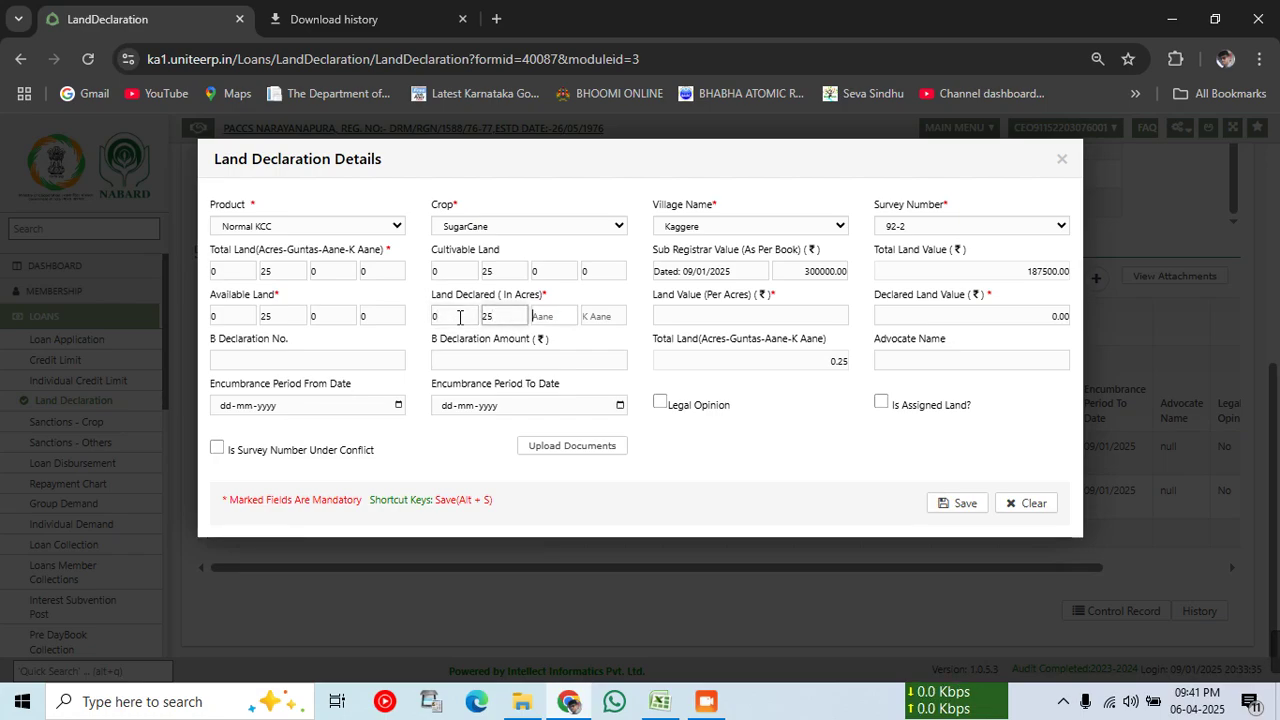
pyautogui.write('0')
pyautogui.press('Tab')
pyautogui.write('0')
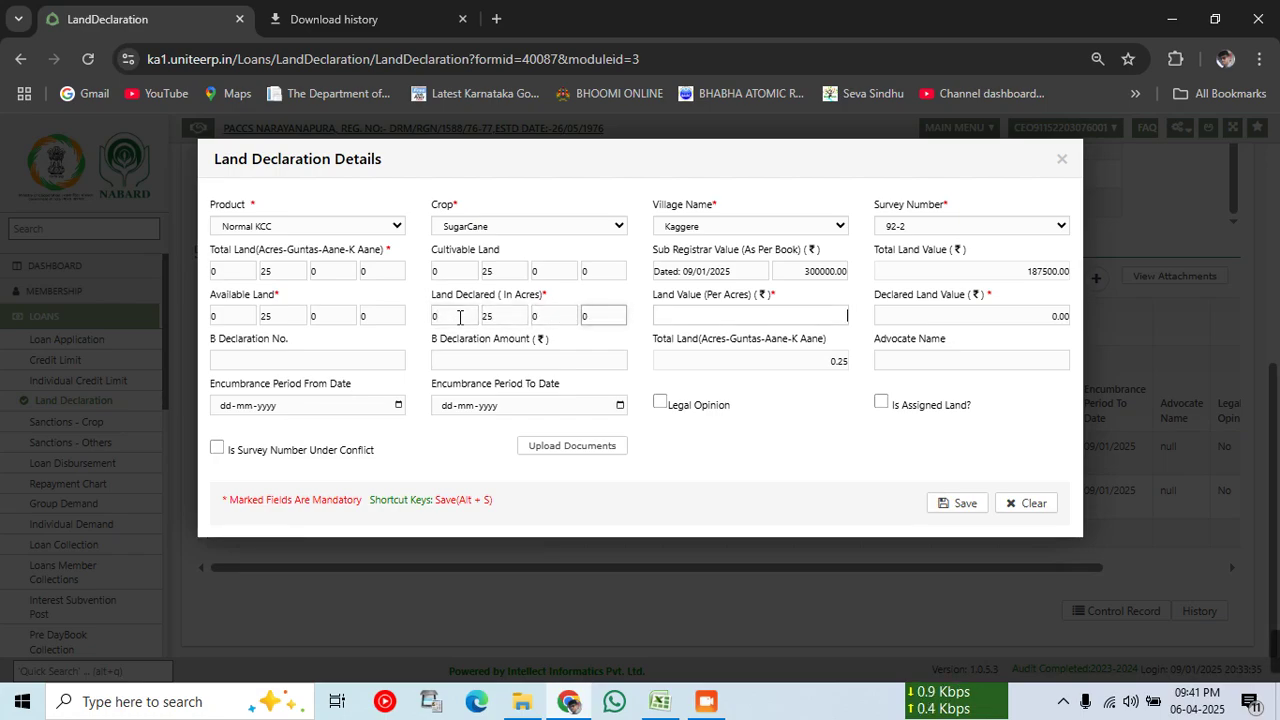
pyautogui.press('Tab')
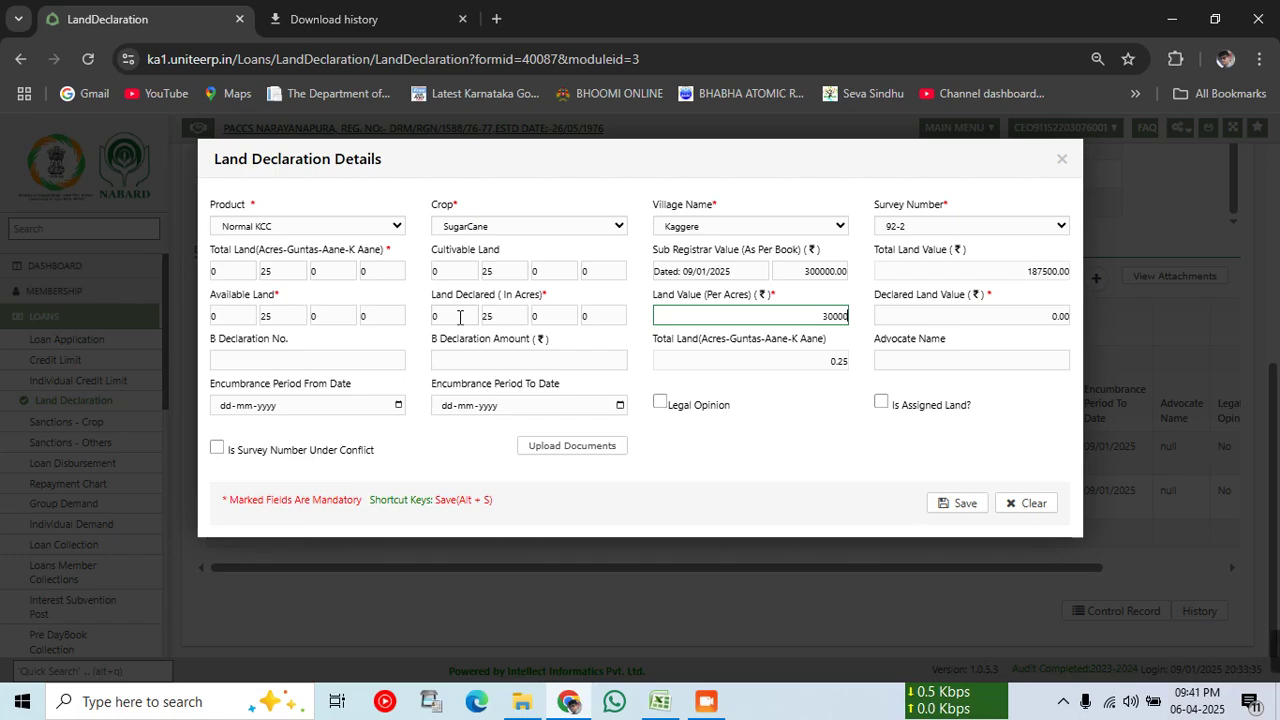
pyautogui.write('300000')
pyautogui.press('Tab')
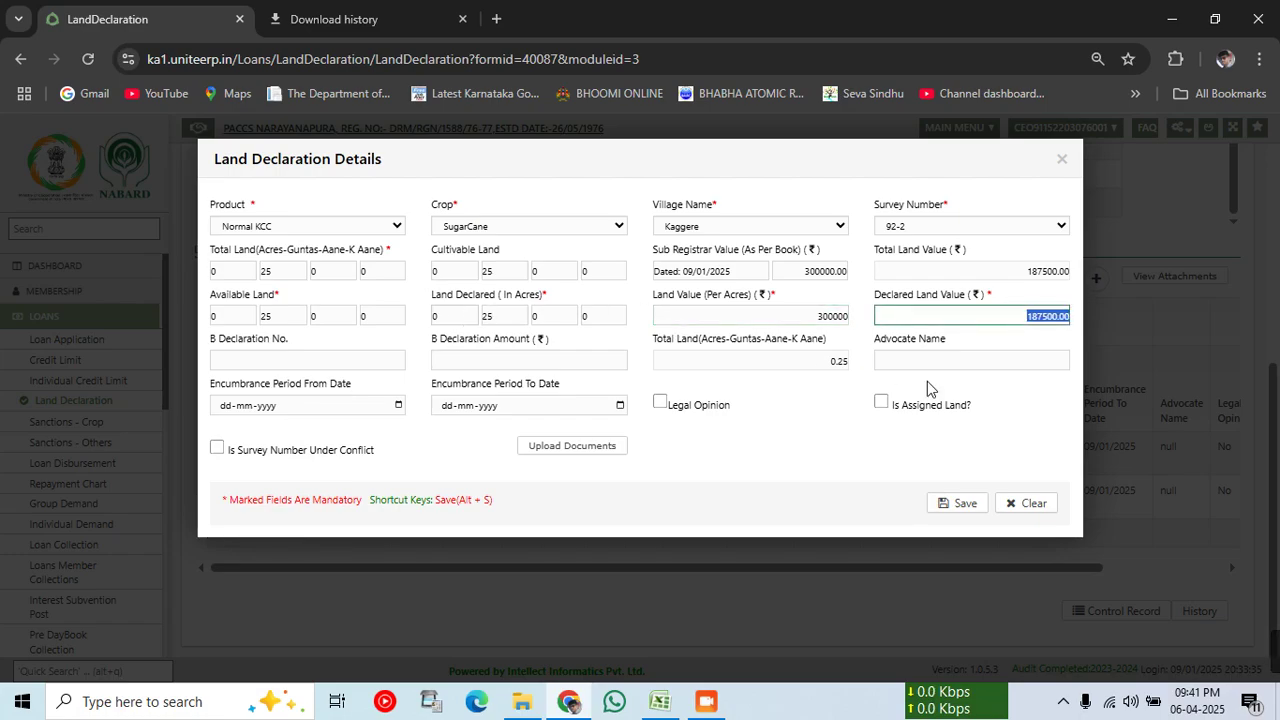
pyautogui.click(754, 466)
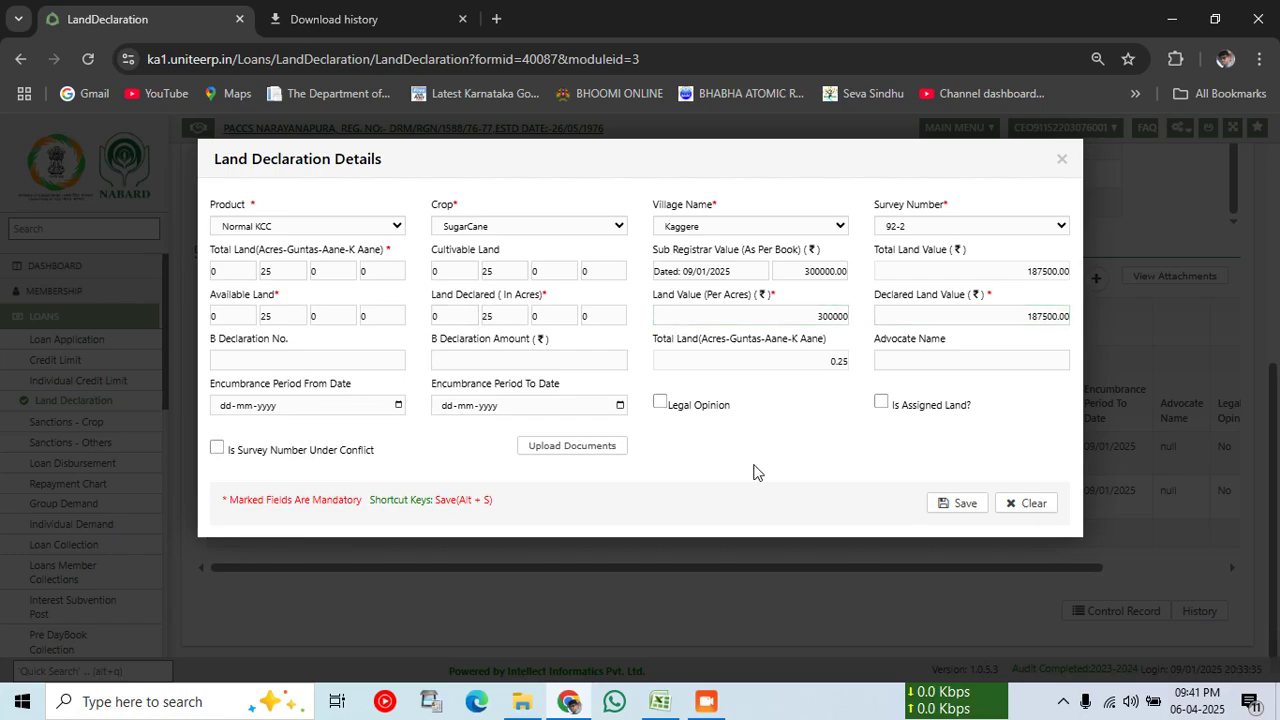
pyautogui.click(945, 505)
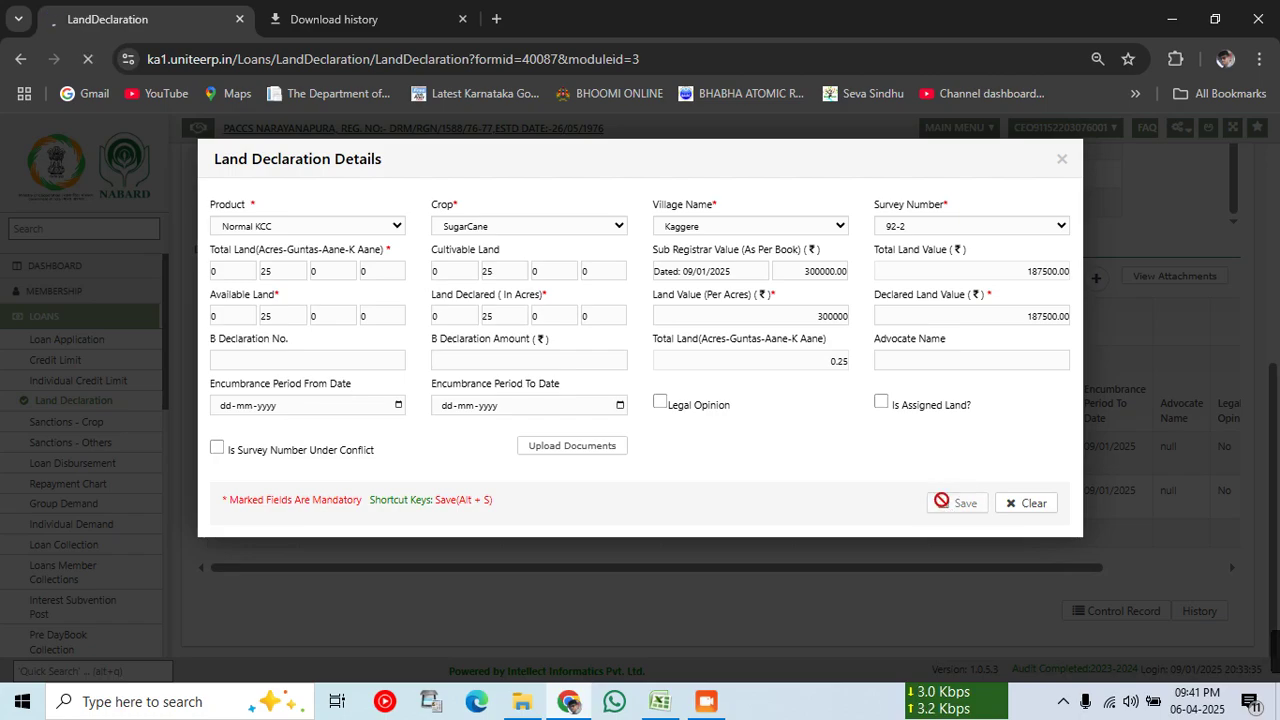
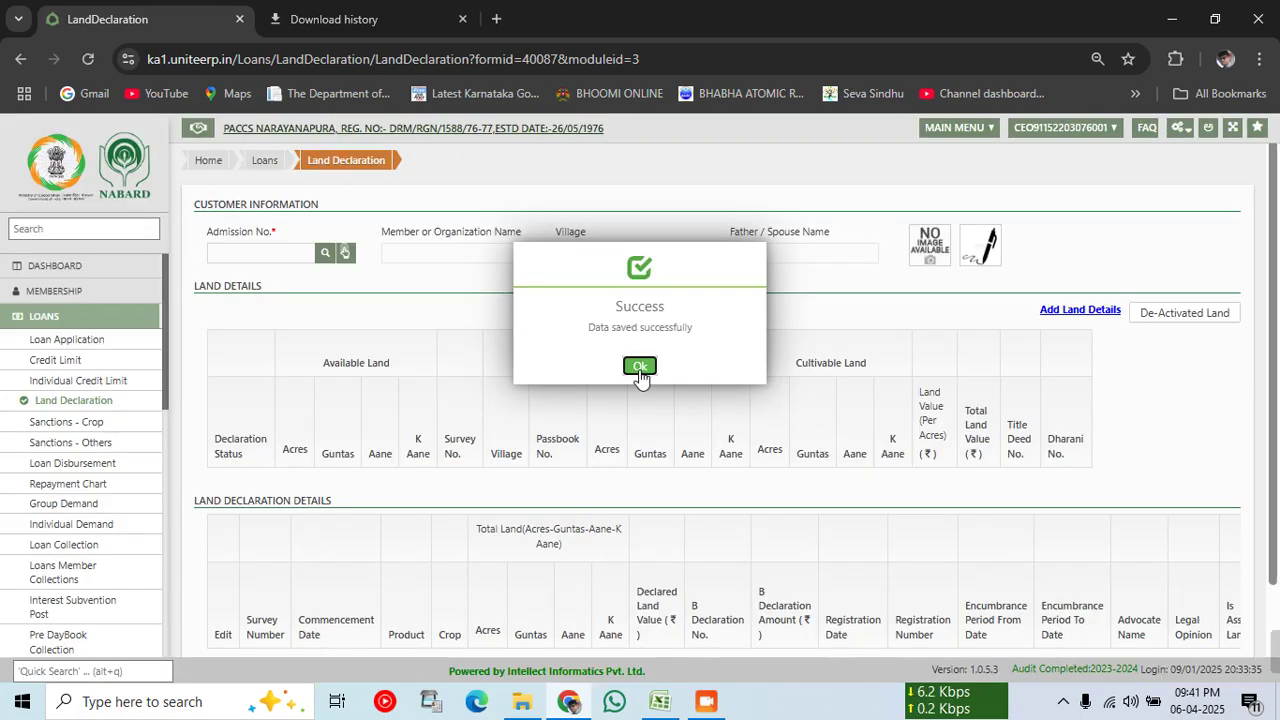
# Step: Reload the member's records and review the declared surveys 92-2, 7- and 90-, totalling 915000.00
pyautogui.click(640, 367)
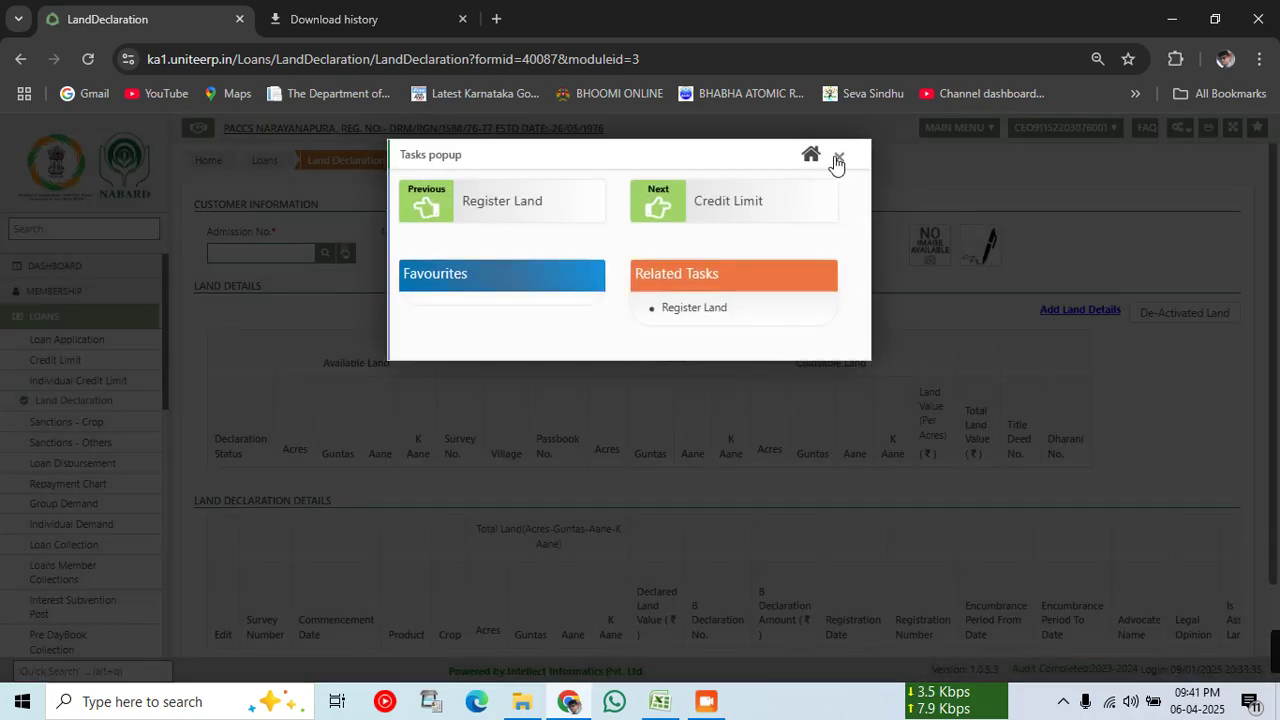
pyautogui.click(837, 161)
pyautogui.click(269, 253)
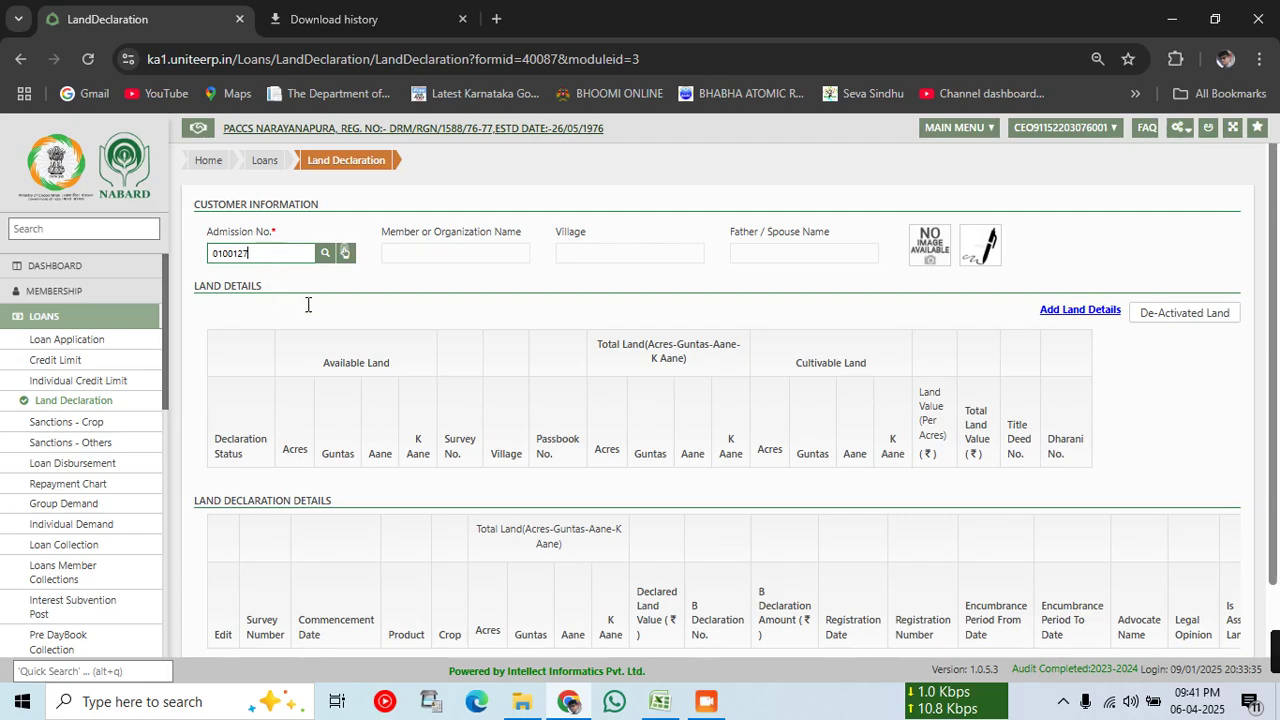
pyautogui.press('Return')
pyautogui.scroll(-1, 578, 410)
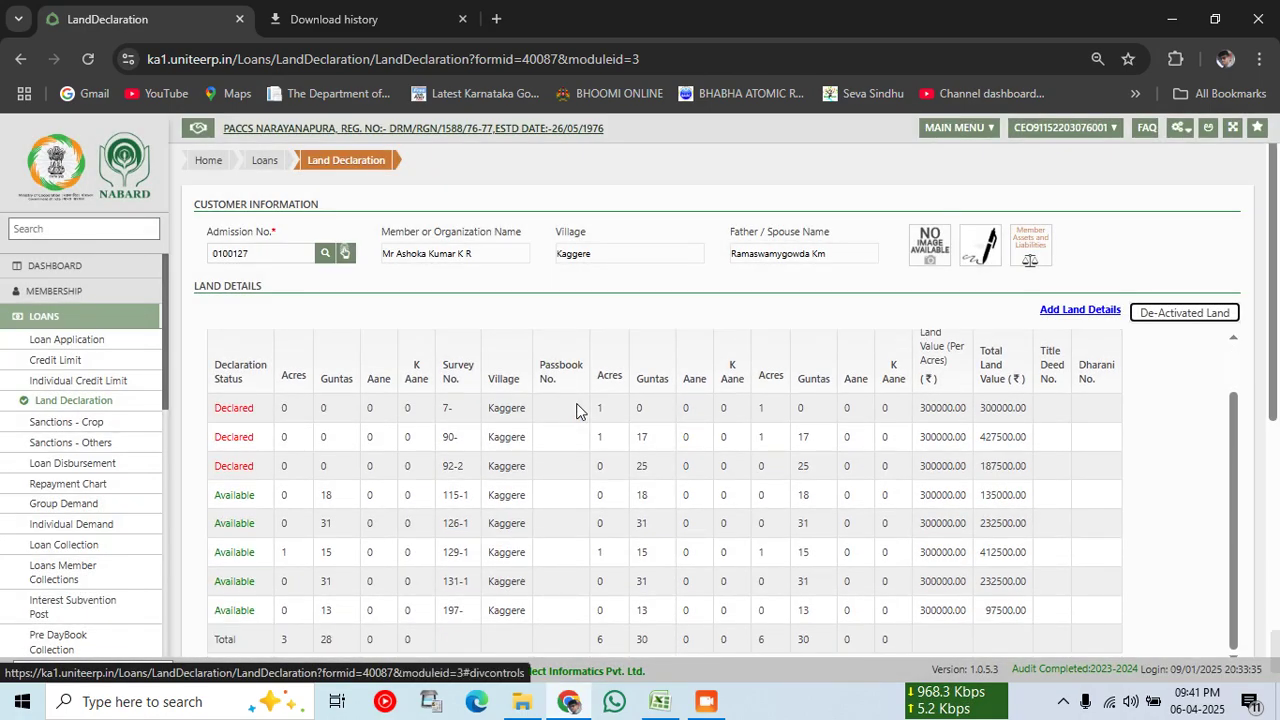
pyautogui.scroll(-3, 580, 412)
pyautogui.scroll(-2, 828, 472)
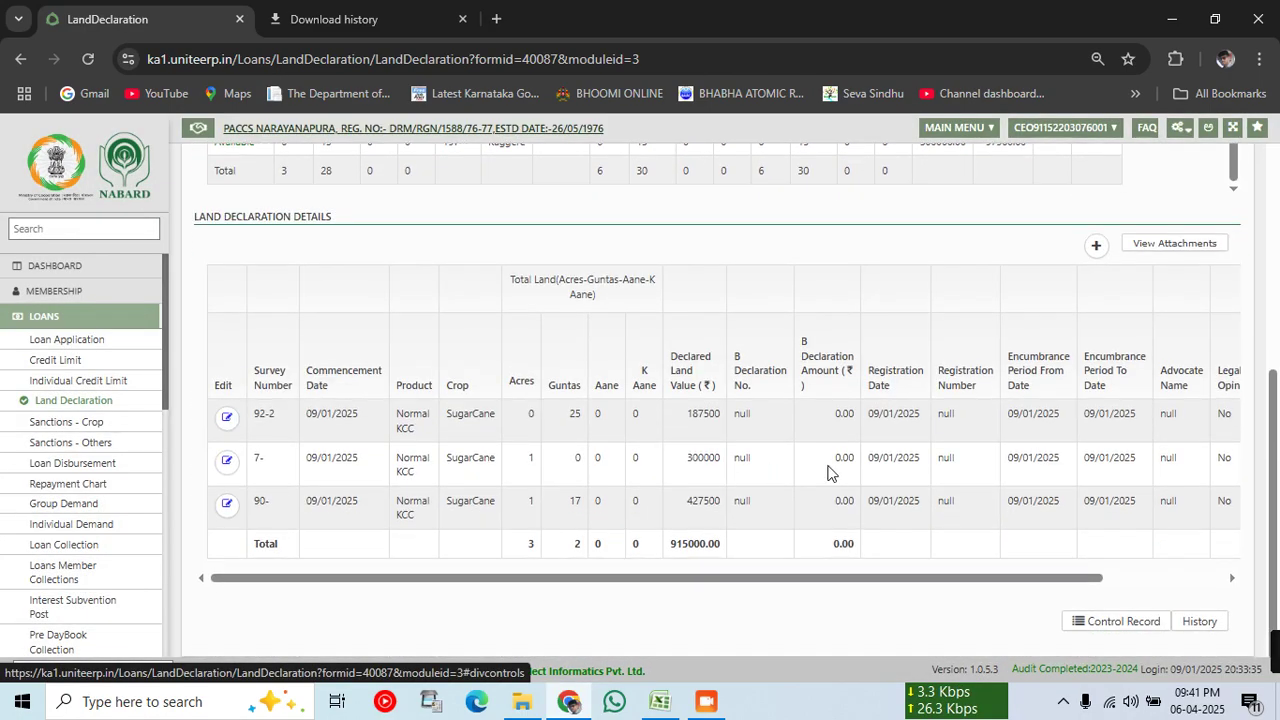
pyautogui.scroll(4, 895, 461)
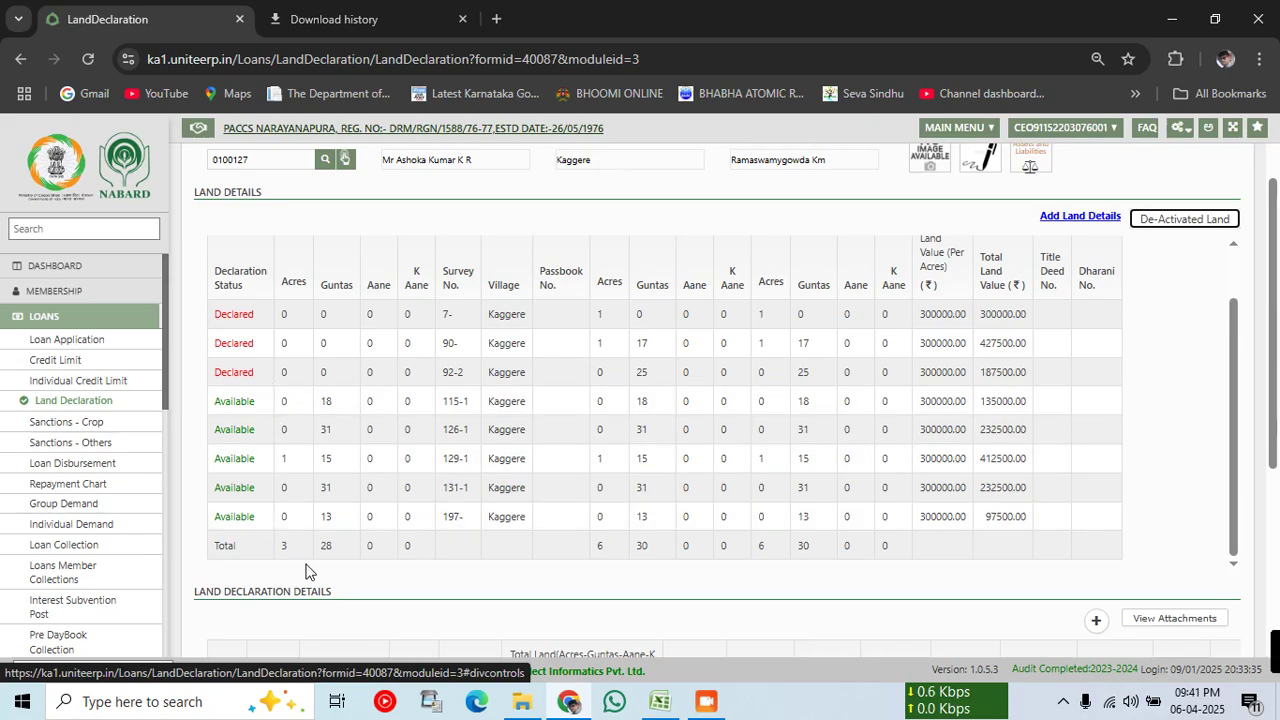
pyautogui.scroll(-4, 400, 503)
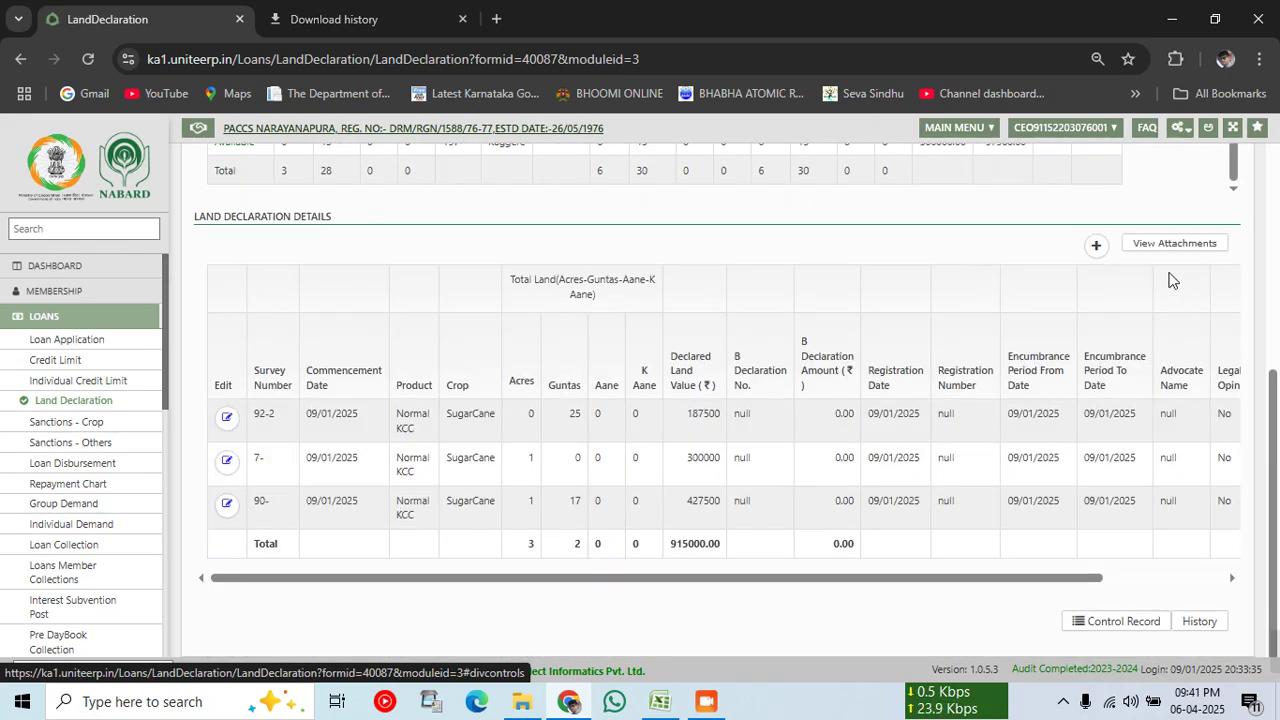
# Step: Add a new declaration for Normal KCC, SugarCane, village Kaggere, survey number 115-1
pyautogui.click(1097, 250)
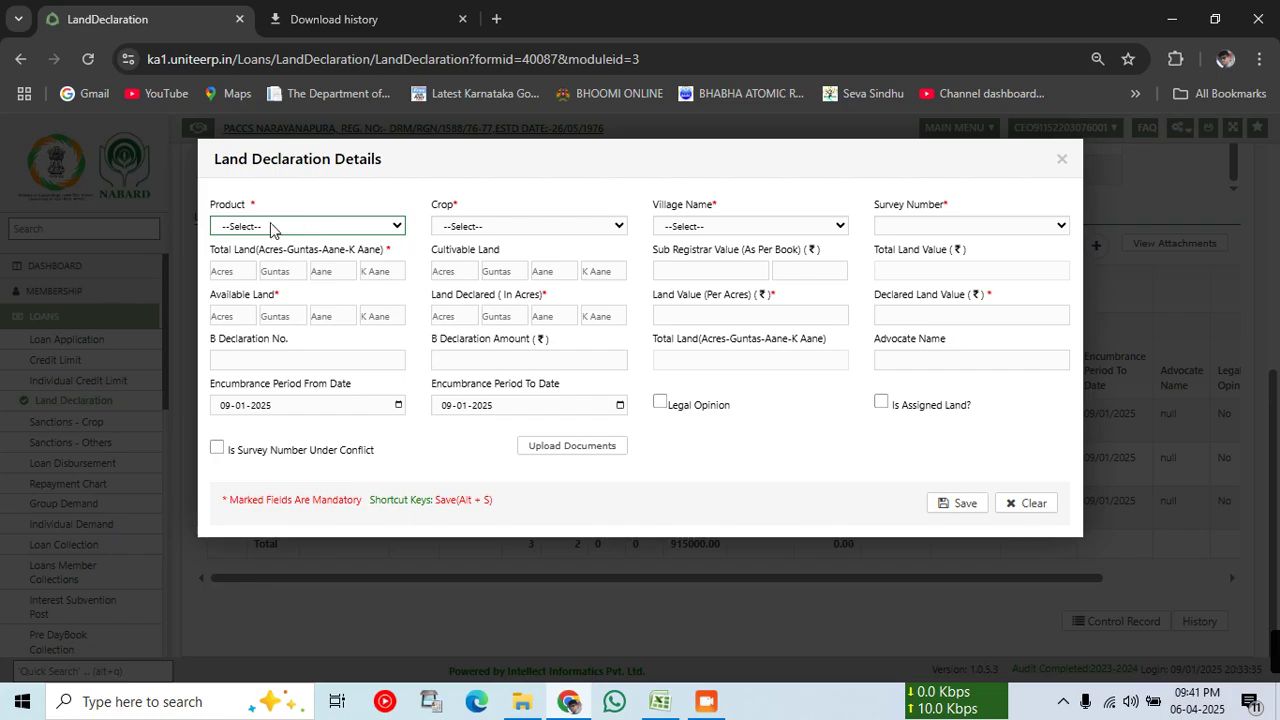
pyautogui.click(274, 226)
pyautogui.click(519, 305)
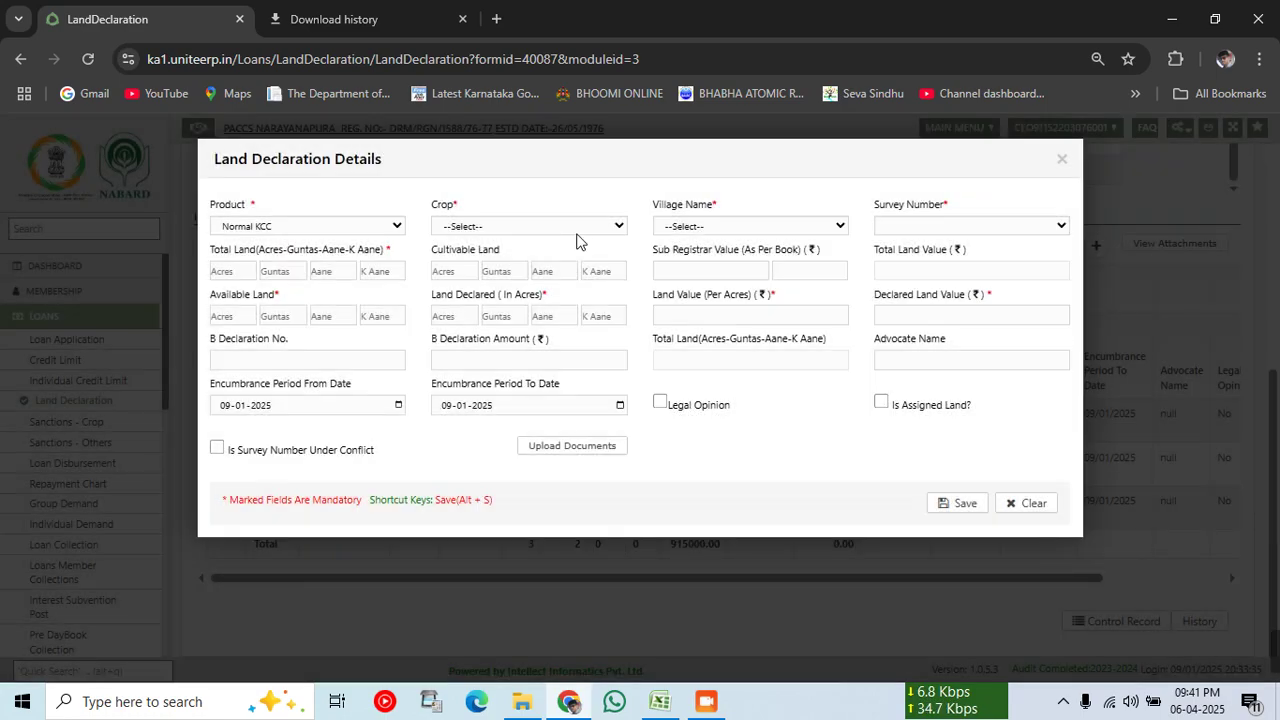
pyautogui.click(560, 227)
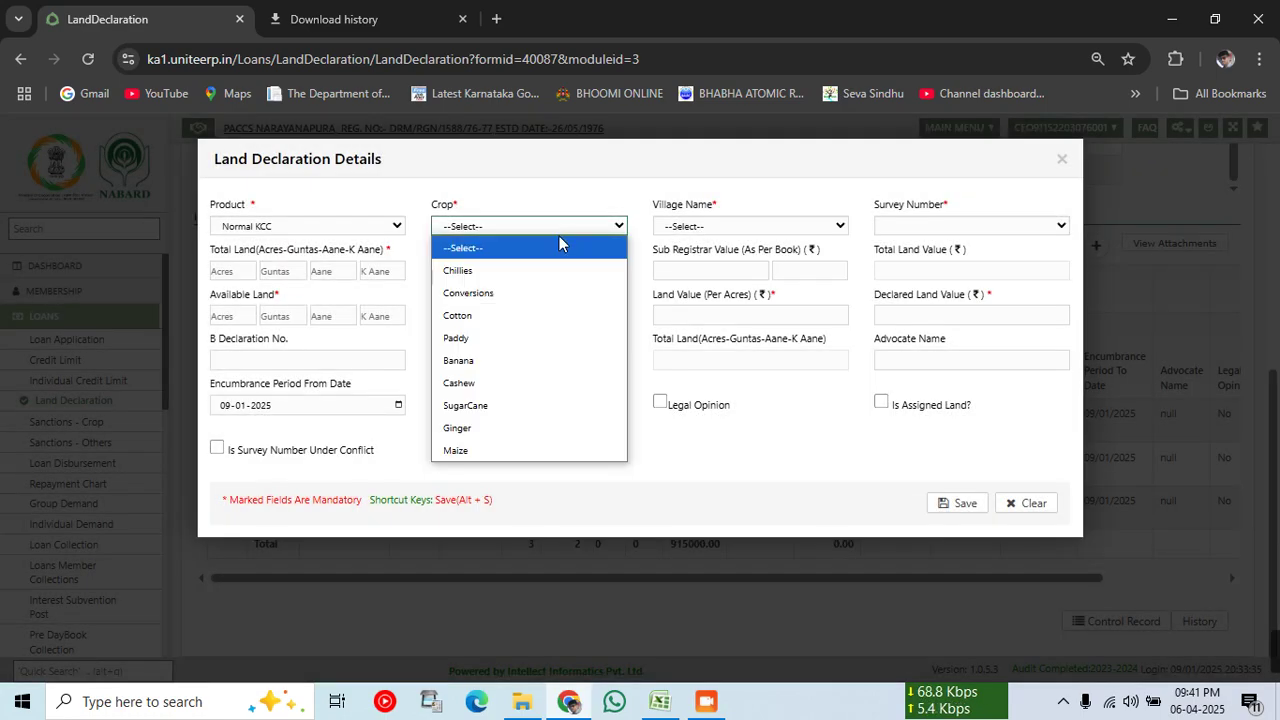
pyautogui.click(495, 405)
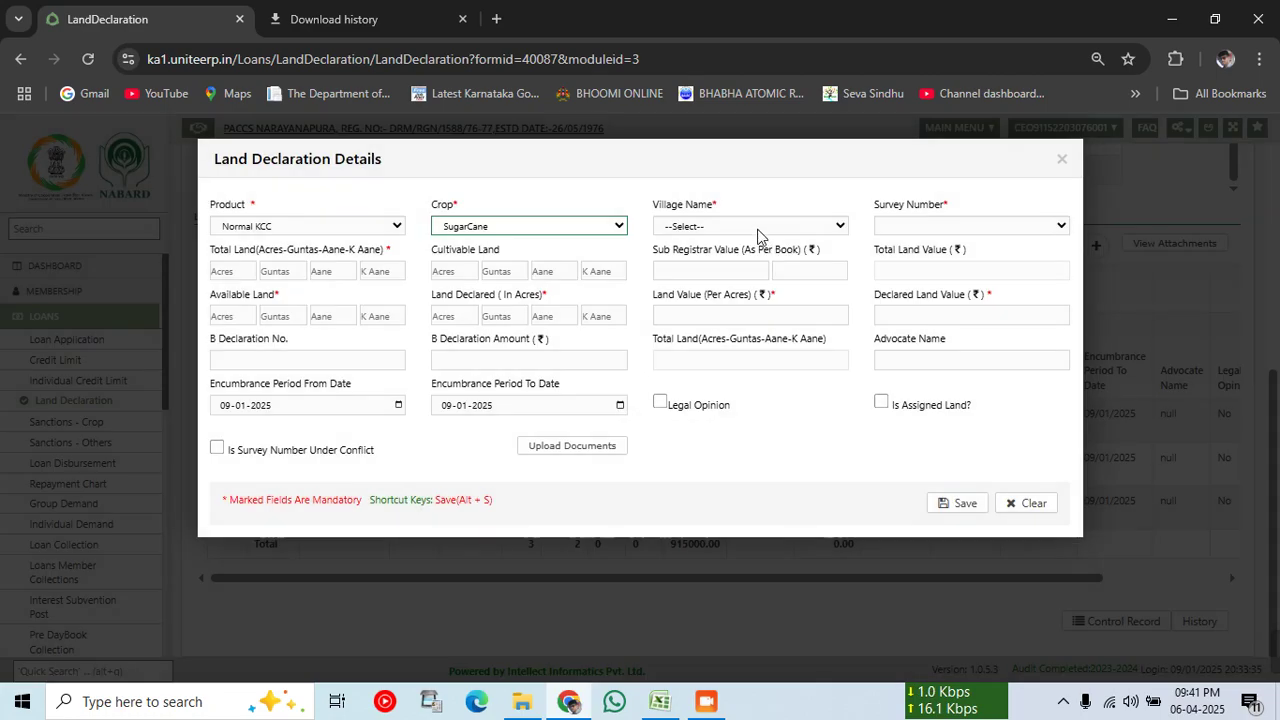
pyautogui.click(750, 226)
pyautogui.click(745, 272)
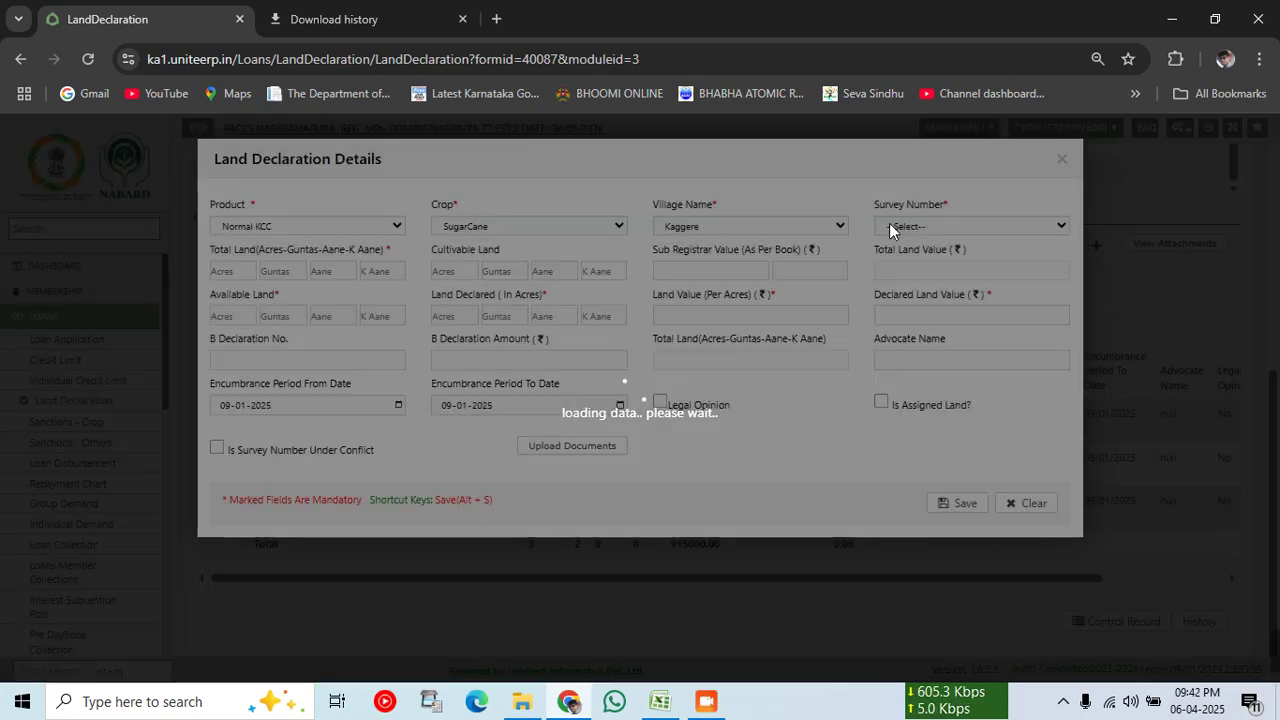
pyautogui.click(891, 226)
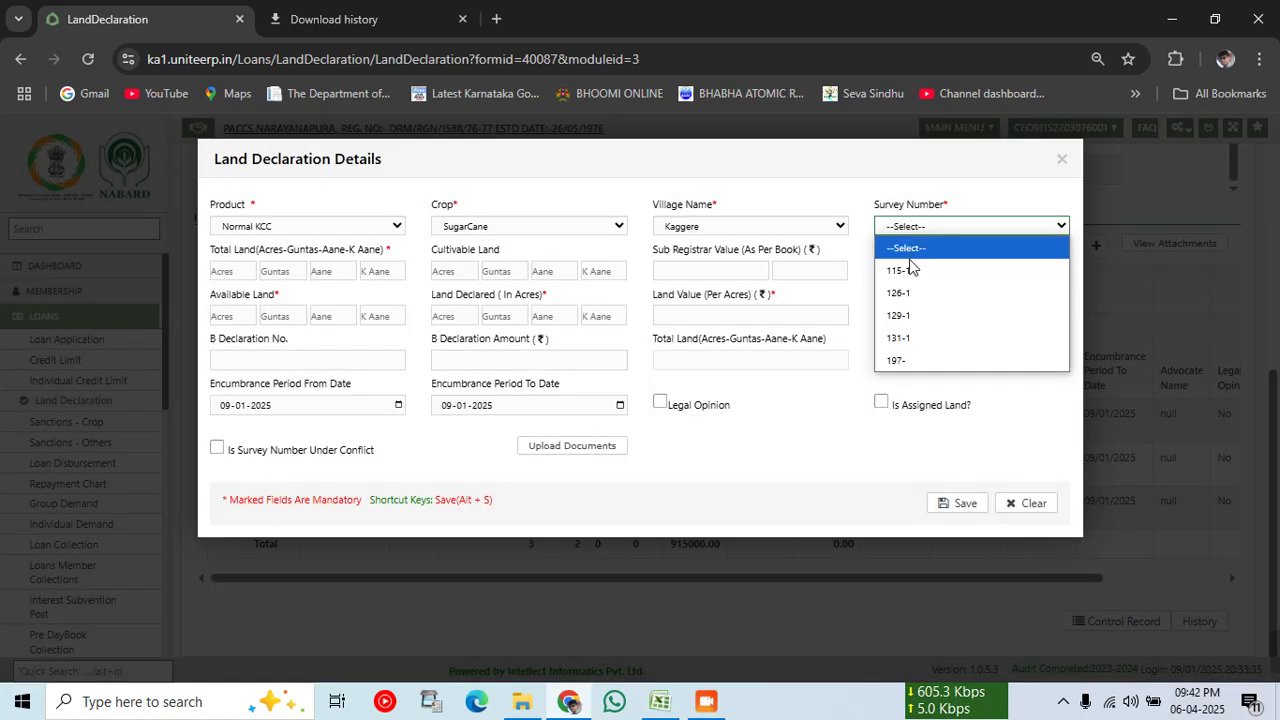
pyautogui.click(902, 273)
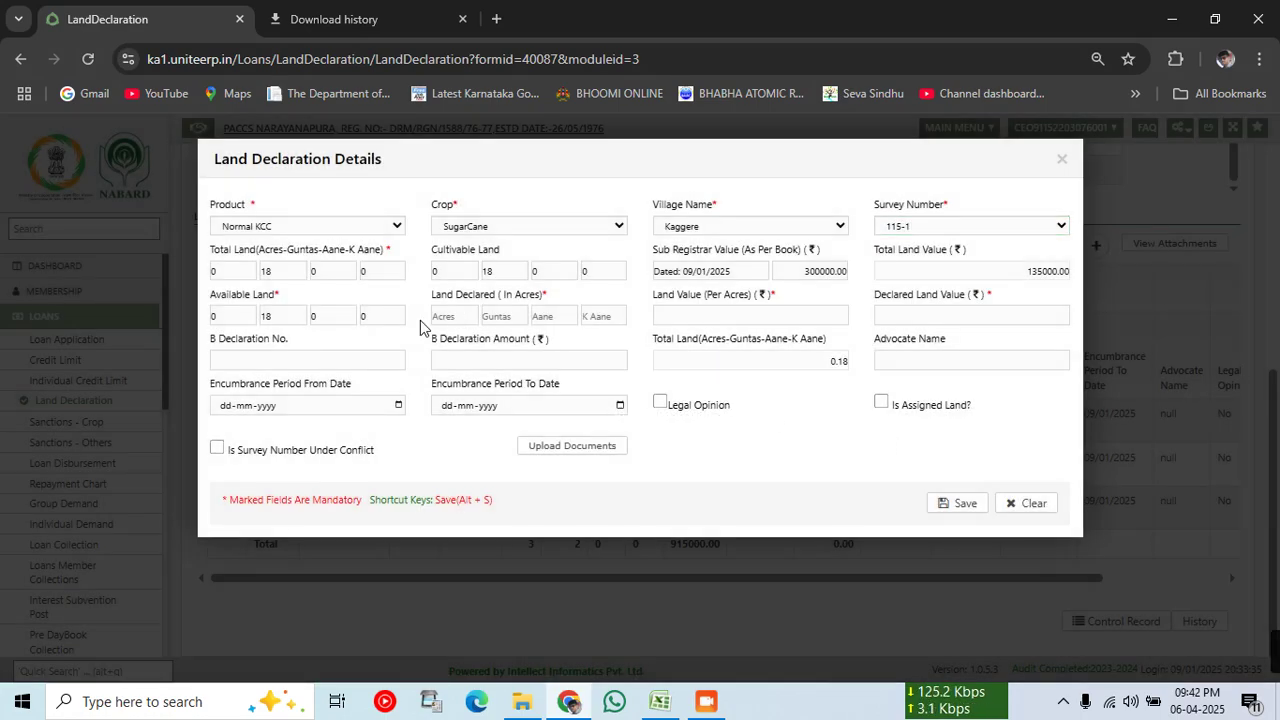
# Step: Declare 0 acres 18 guntas at 300000 per acre (135000.00) and save the entry
pyautogui.click(443, 316)
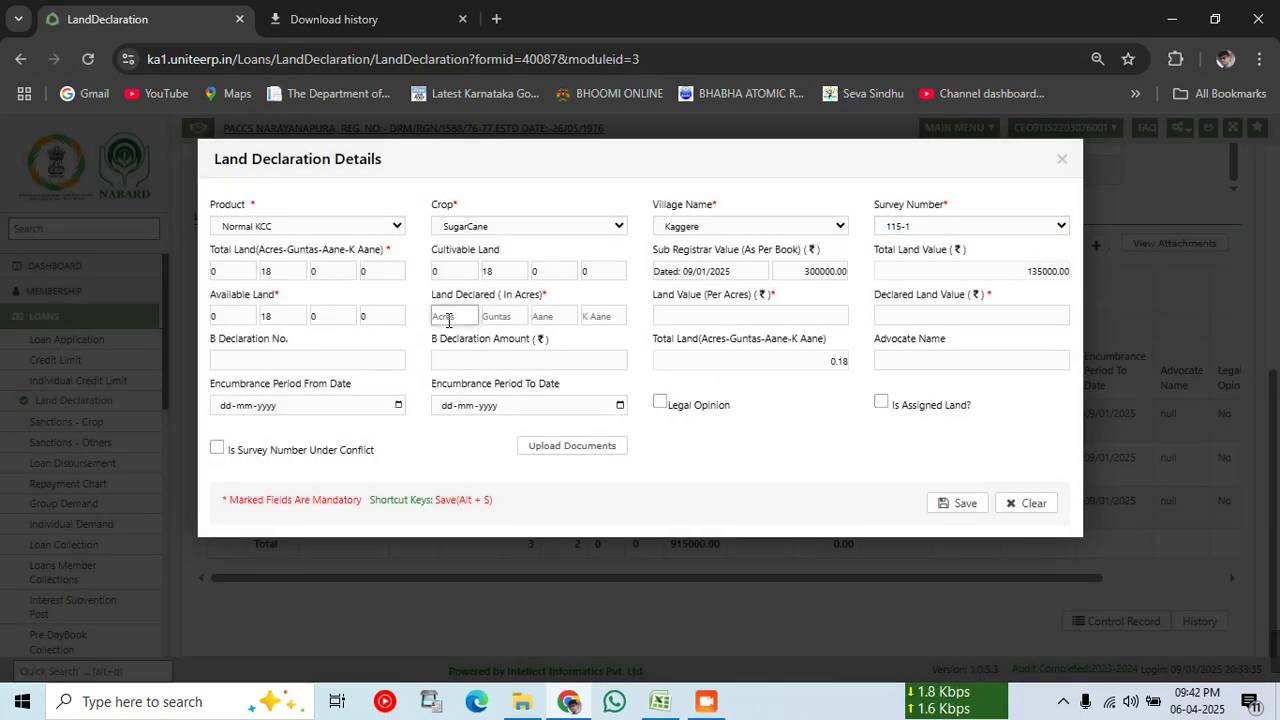
pyautogui.write('0')
pyautogui.press('Tab')
pyautogui.write('1350')
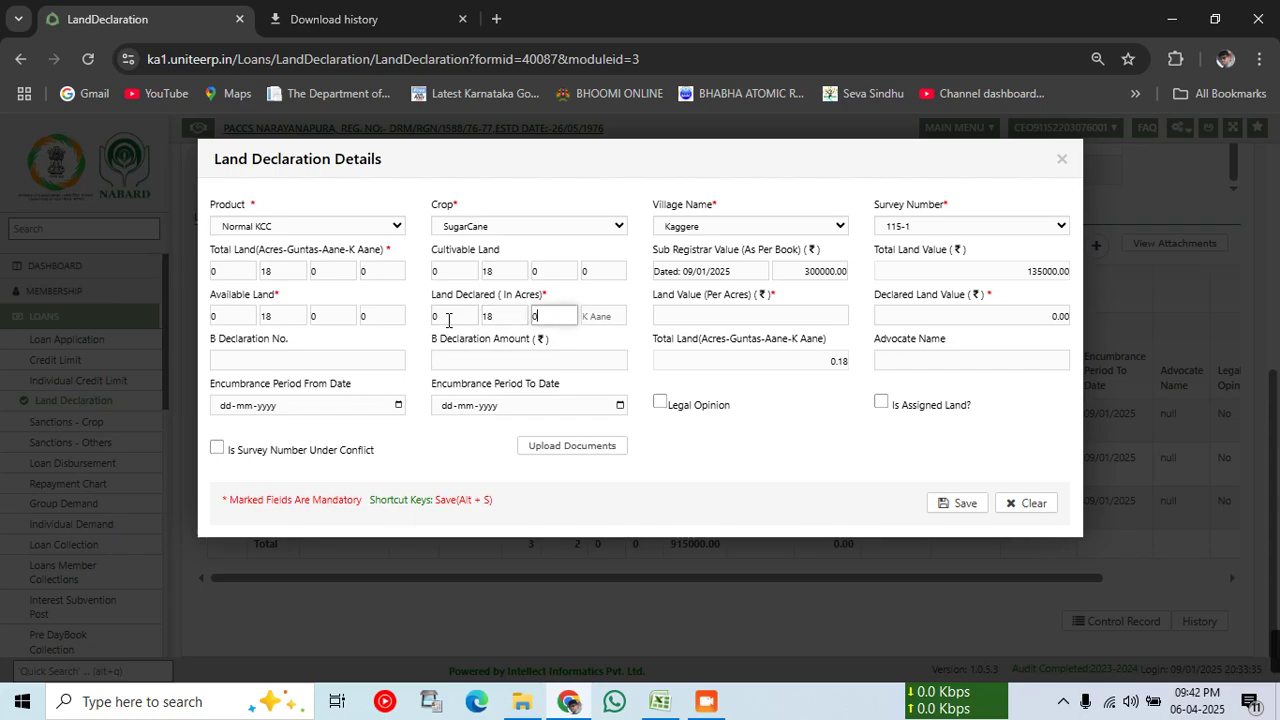
pyautogui.write('0')
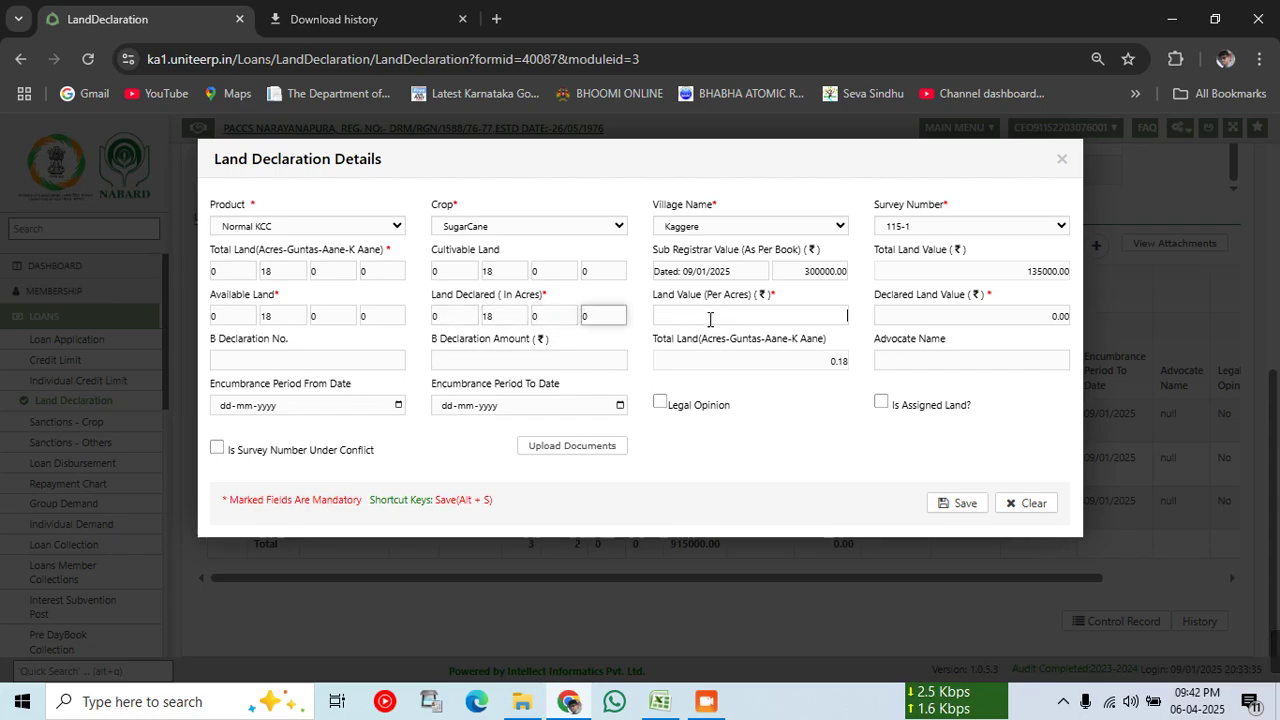
pyautogui.click(712, 316)
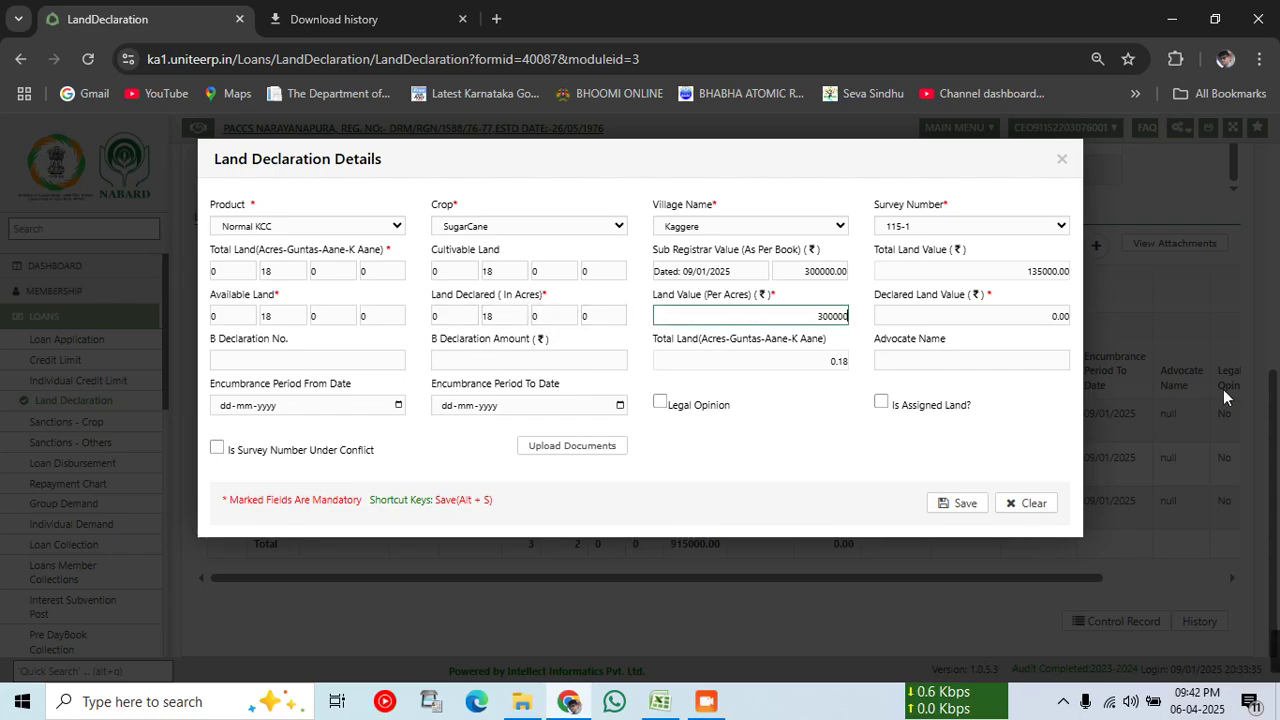
pyautogui.click(838, 453)
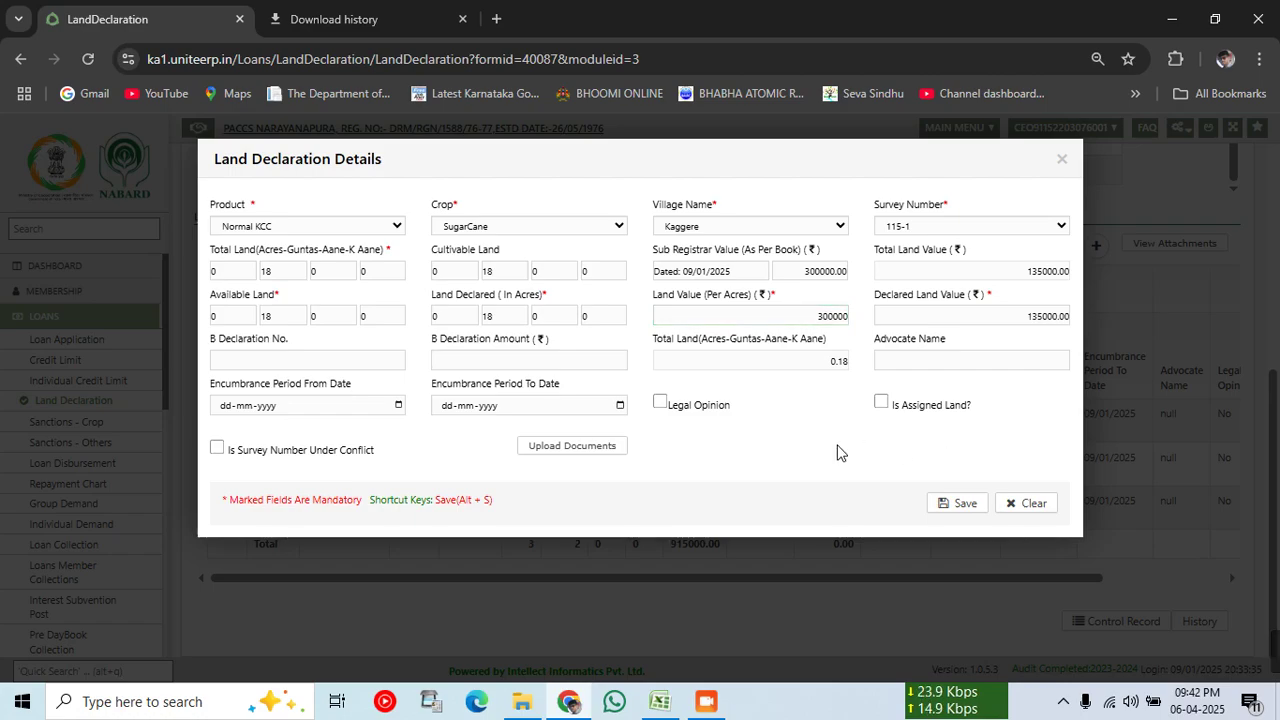
pyautogui.click(955, 504)
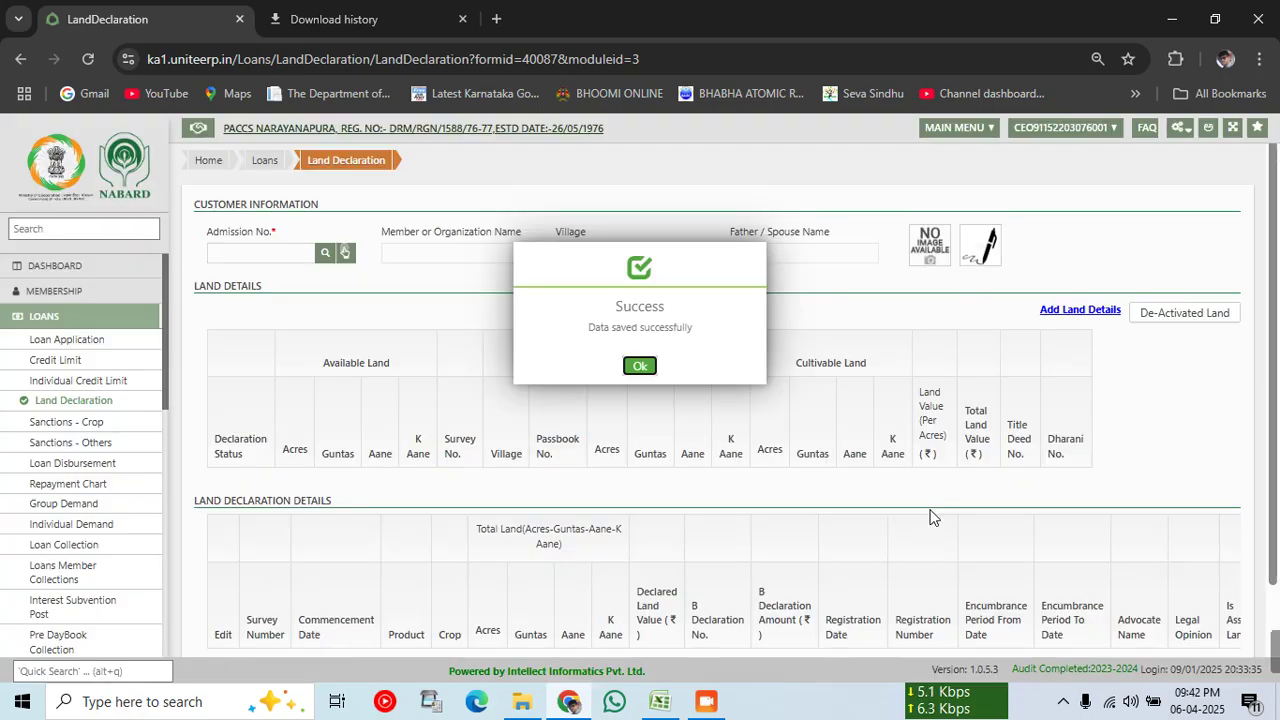
# Step: Reload the member and confirm 115-1 is declared, with four parcels totalling 1050000.00
pyautogui.click(640, 367)
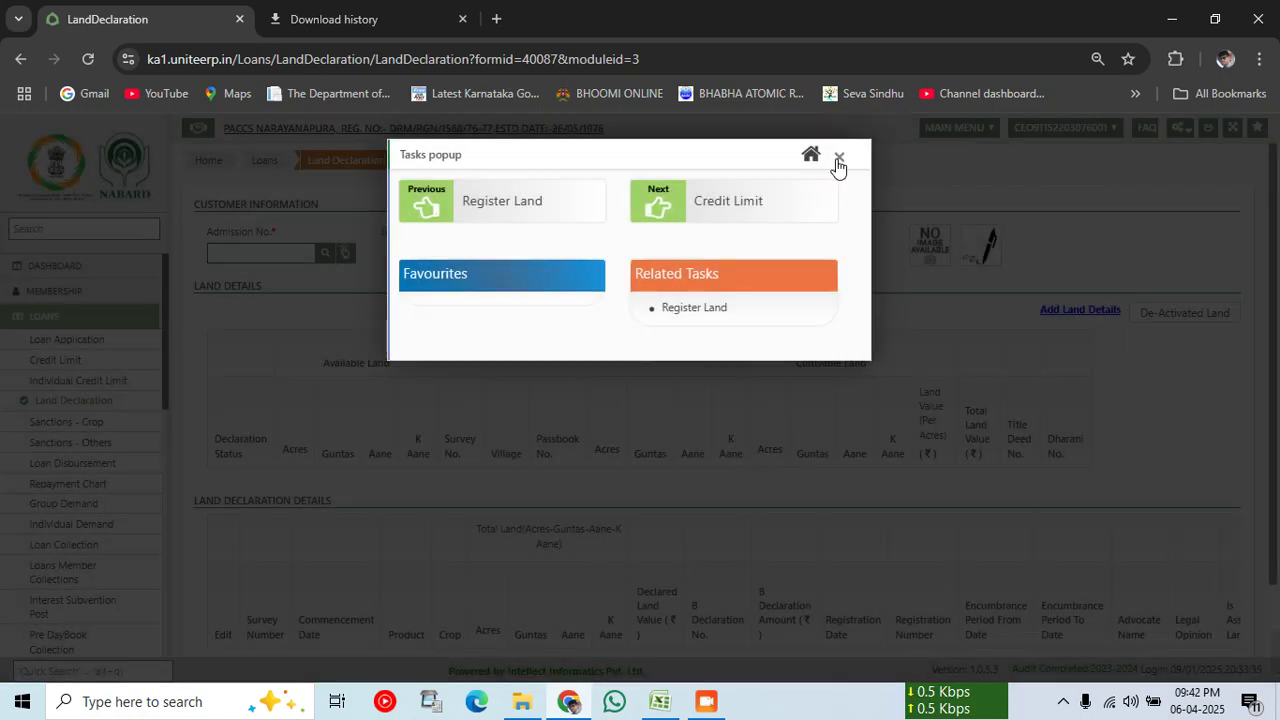
pyautogui.click(838, 162)
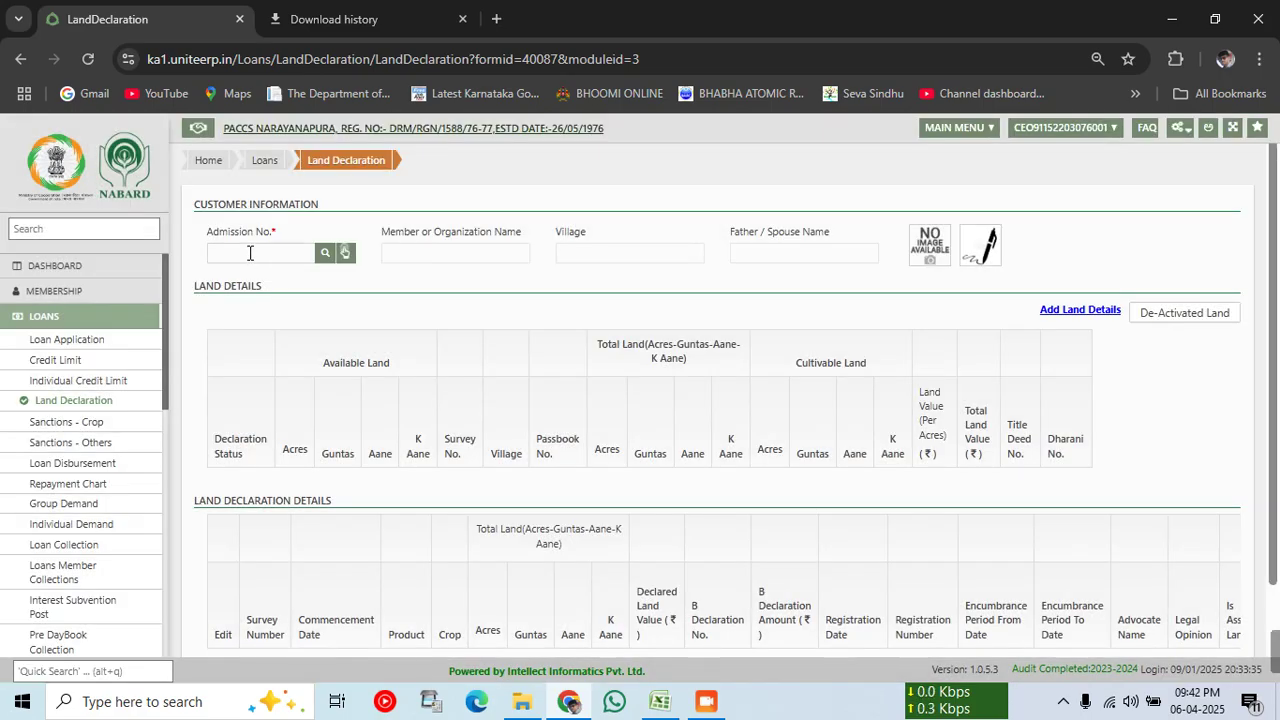
pyautogui.click(250, 253)
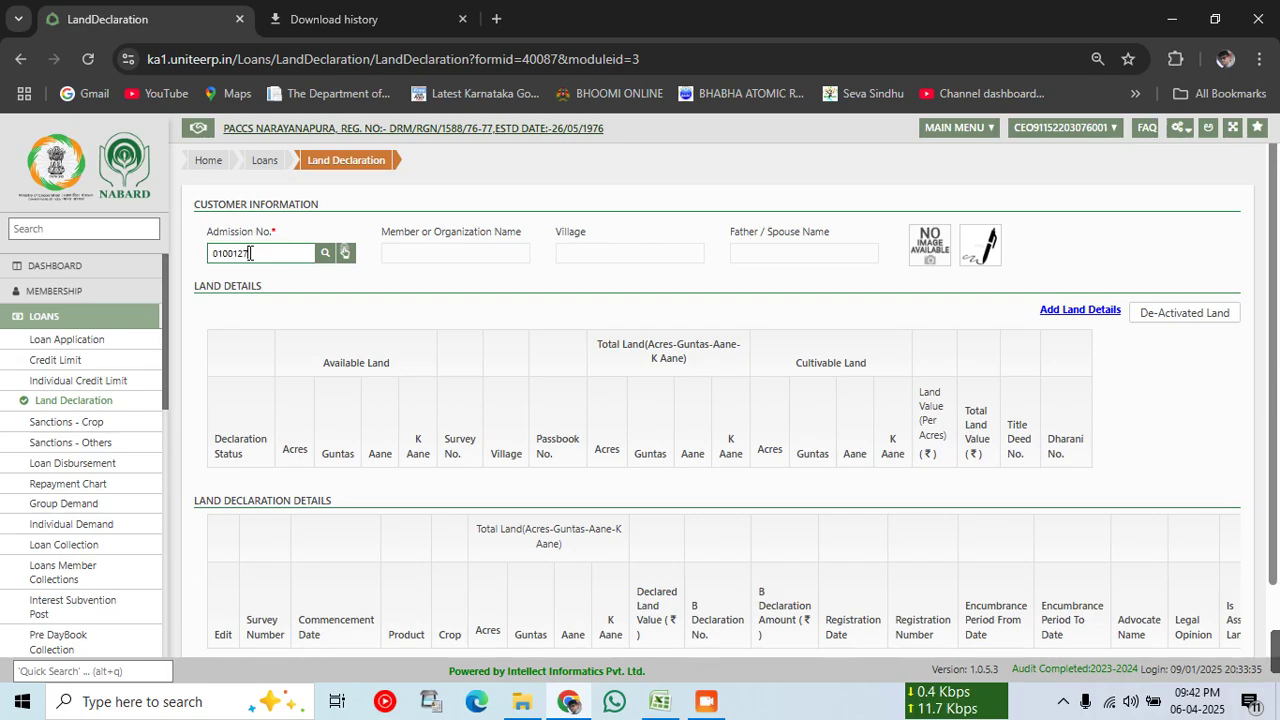
pyautogui.press('Tab')
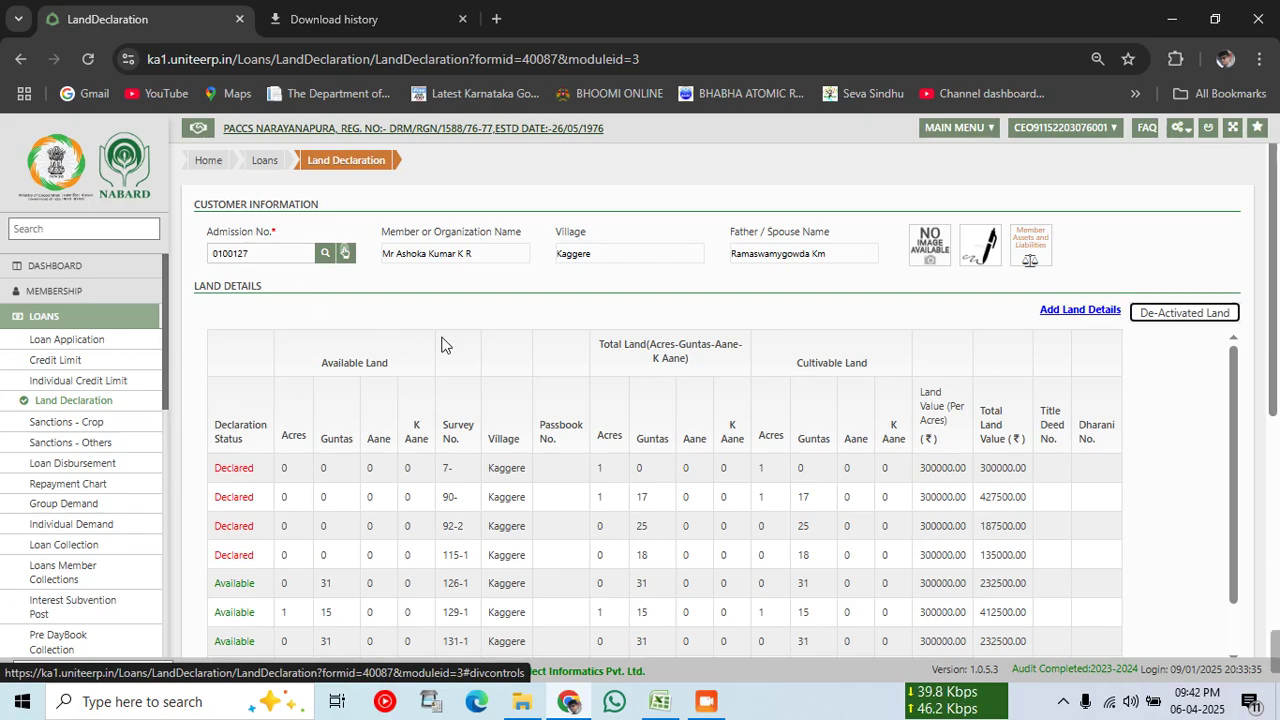
pyautogui.scroll(-2, 795, 520)
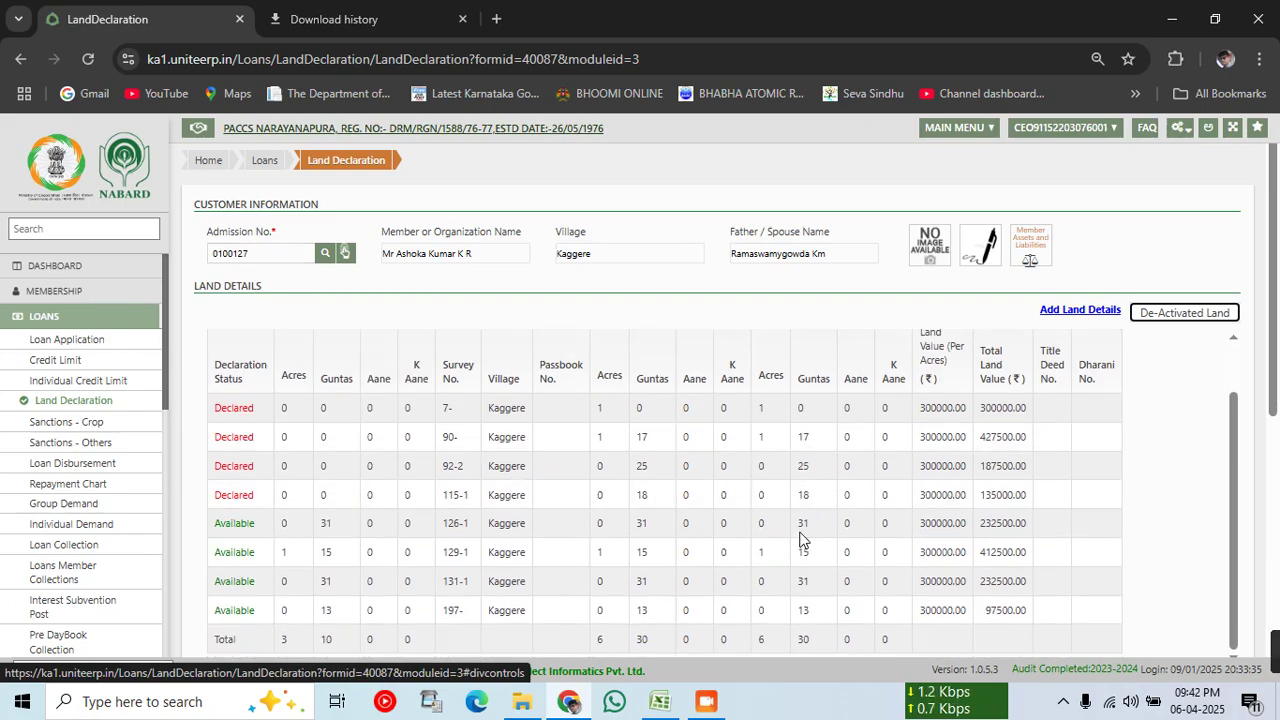
pyautogui.scroll(-5, 800, 537)
pyautogui.scroll(-1, 756, 488)
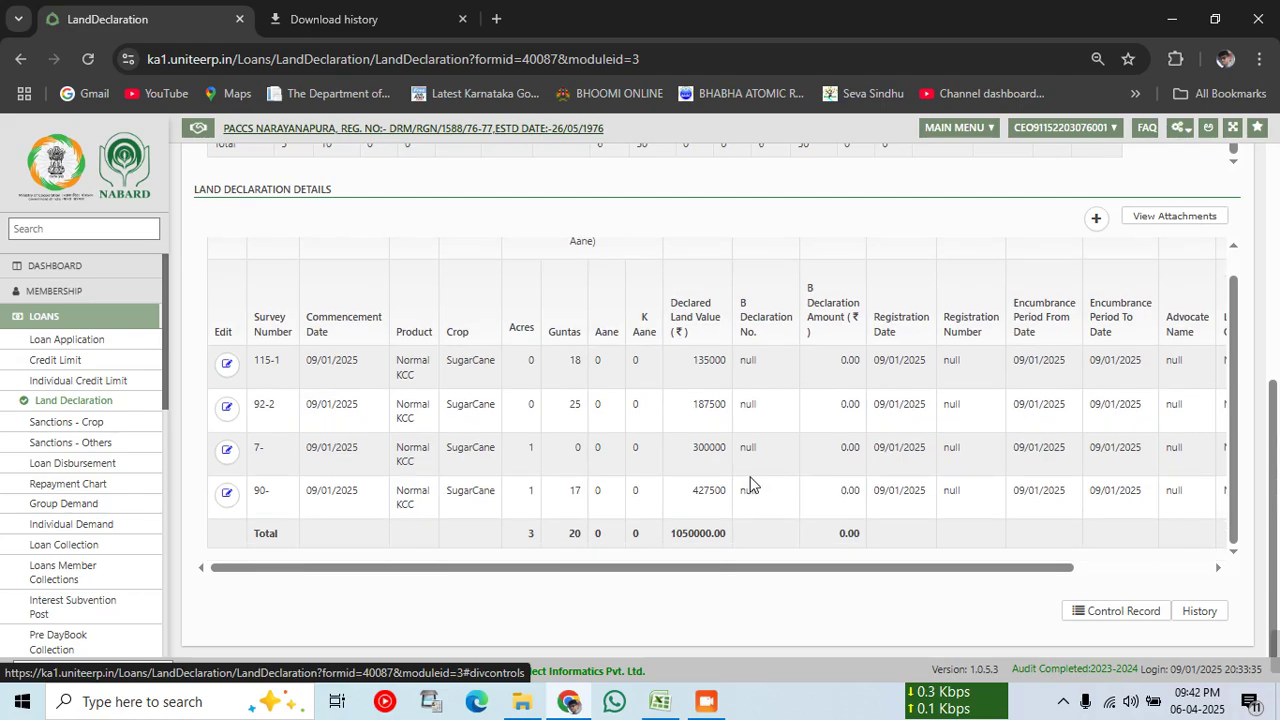
pyautogui.scroll(1, 1200, 434)
# Step: Add a new declaration for Normal KCC, SugarCane, village Kaggere, survey number 126-1
pyautogui.click(1097, 219)
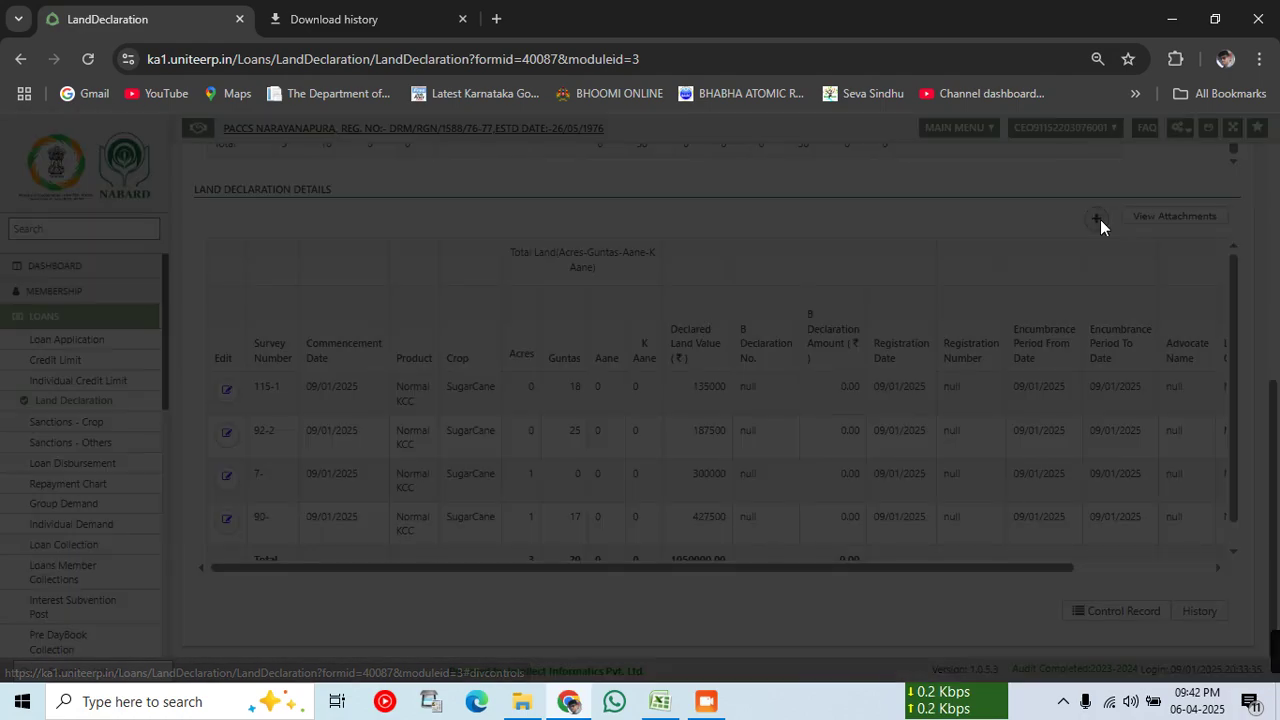
pyautogui.click(352, 227)
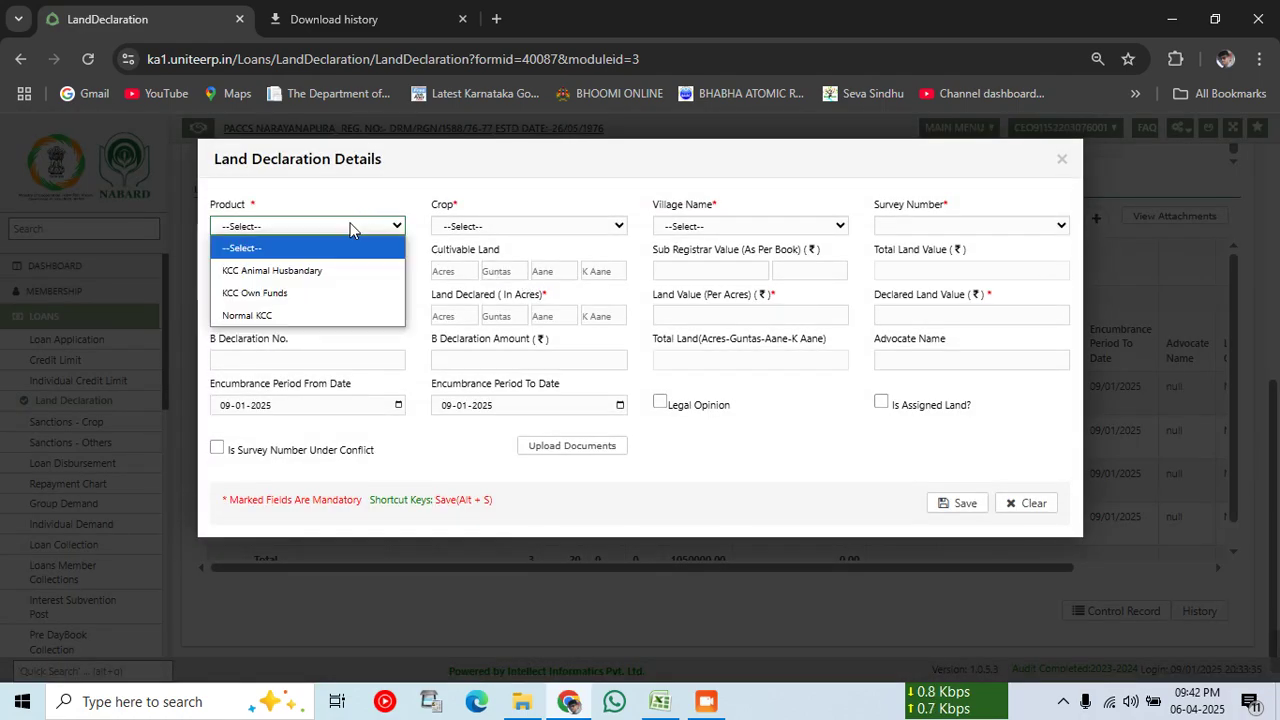
pyautogui.click(260, 316)
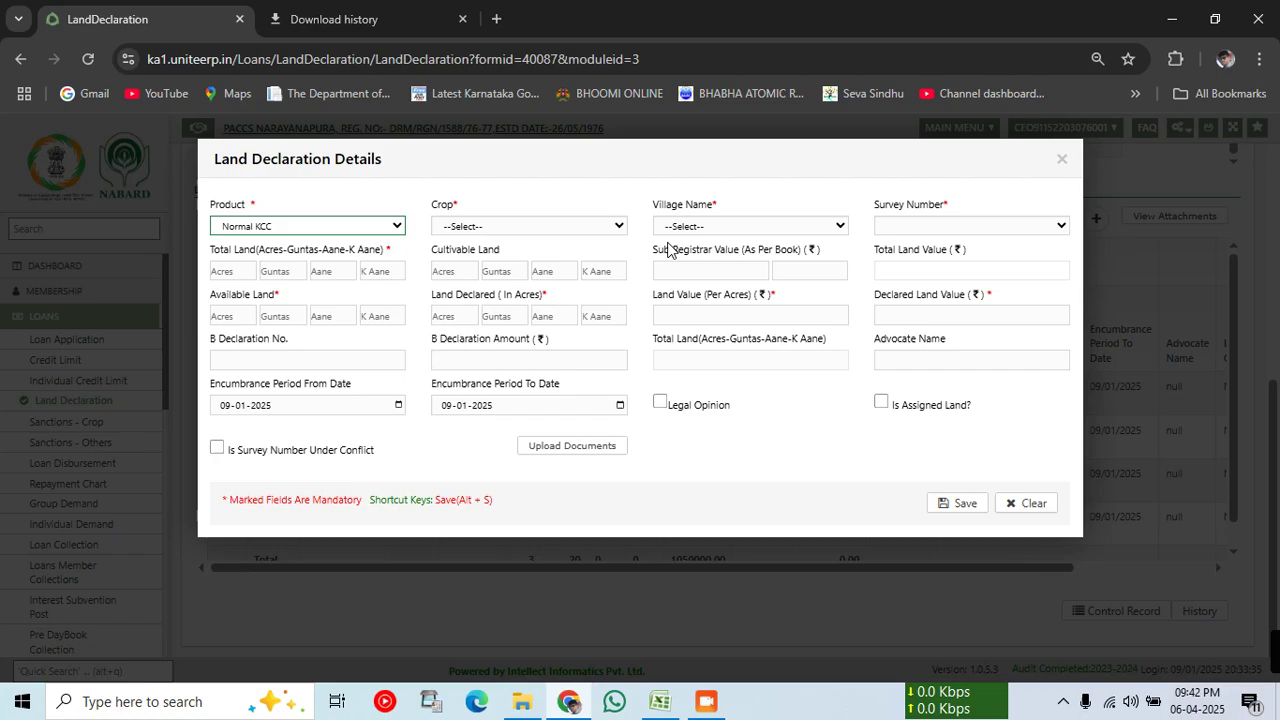
pyautogui.click(555, 224)
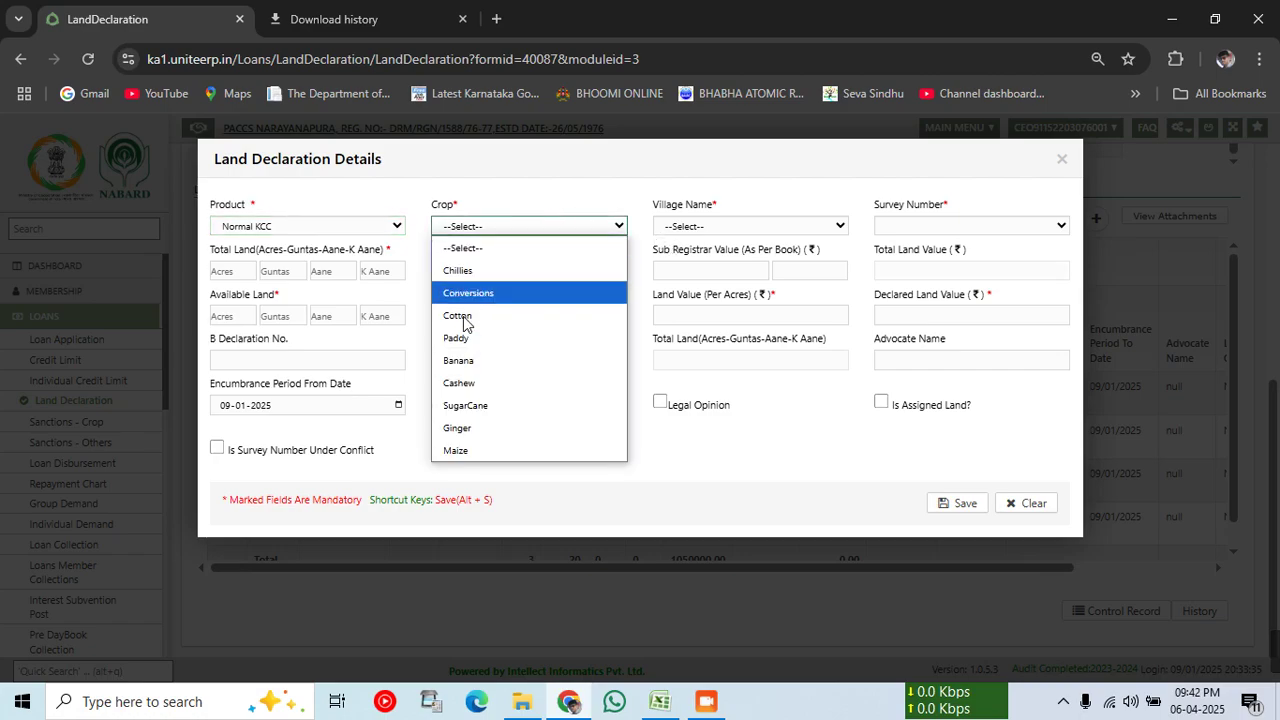
pyautogui.click(466, 405)
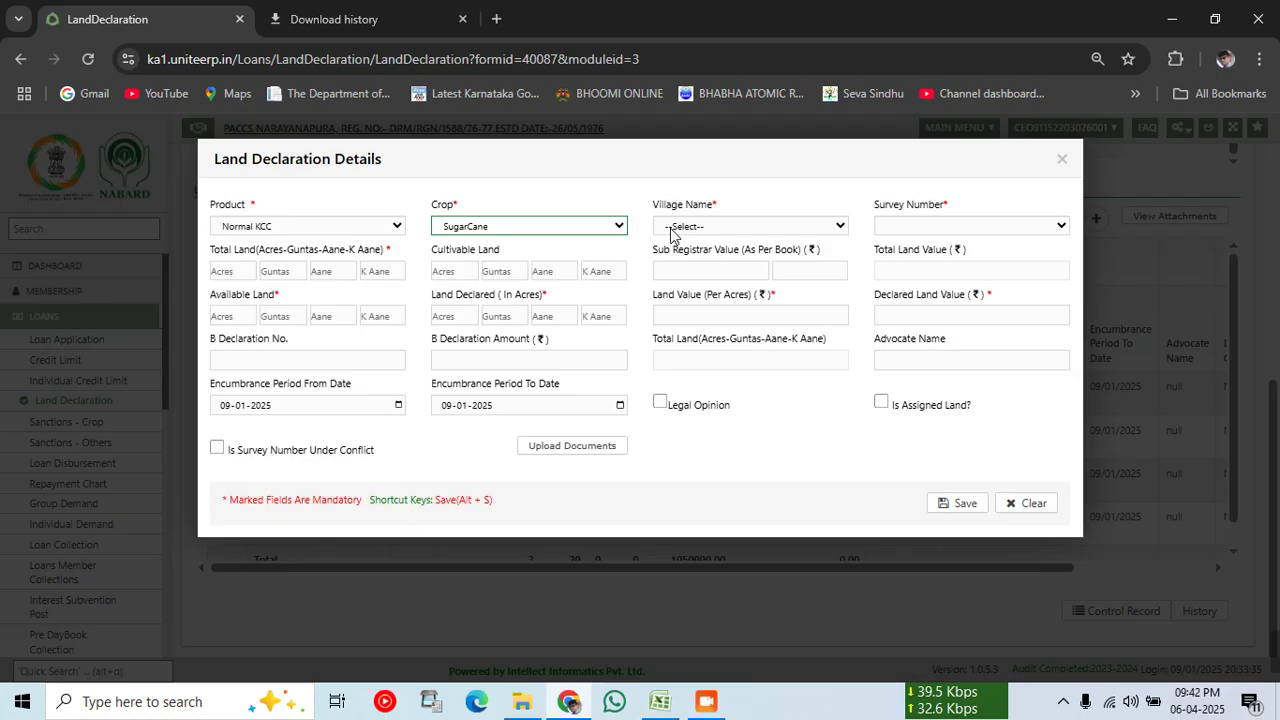
pyautogui.click(672, 231)
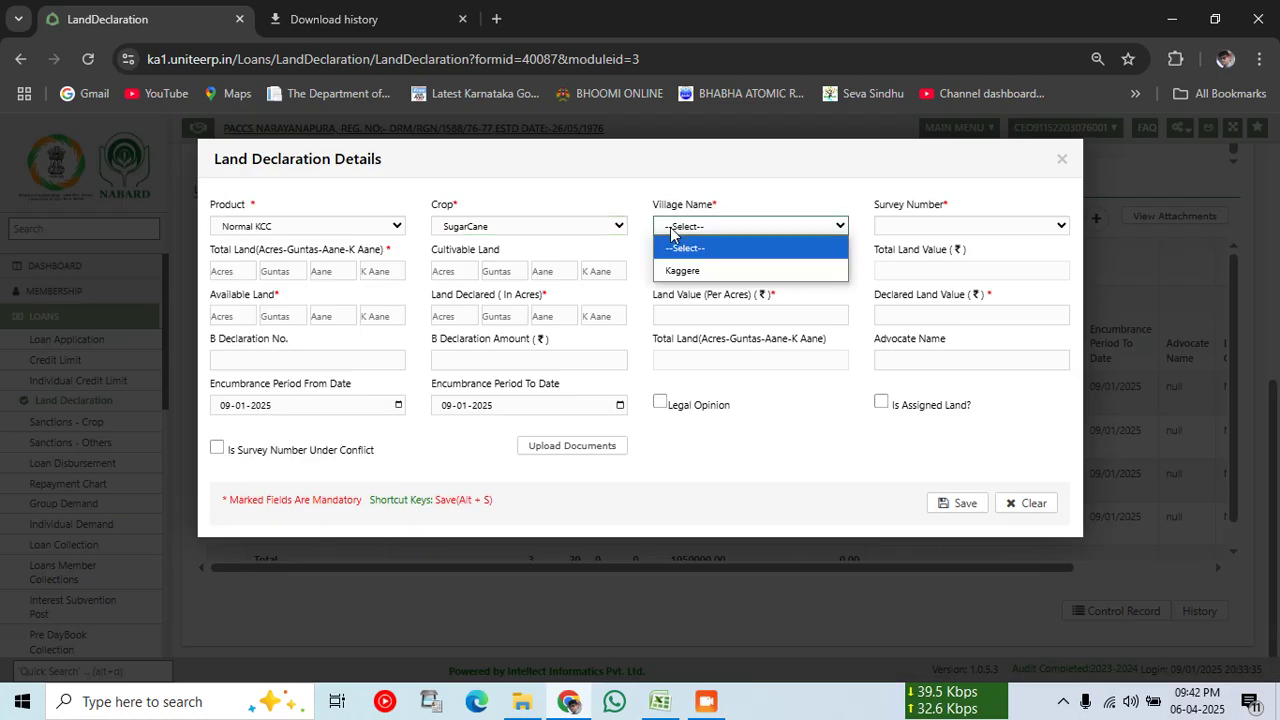
pyautogui.click(687, 268)
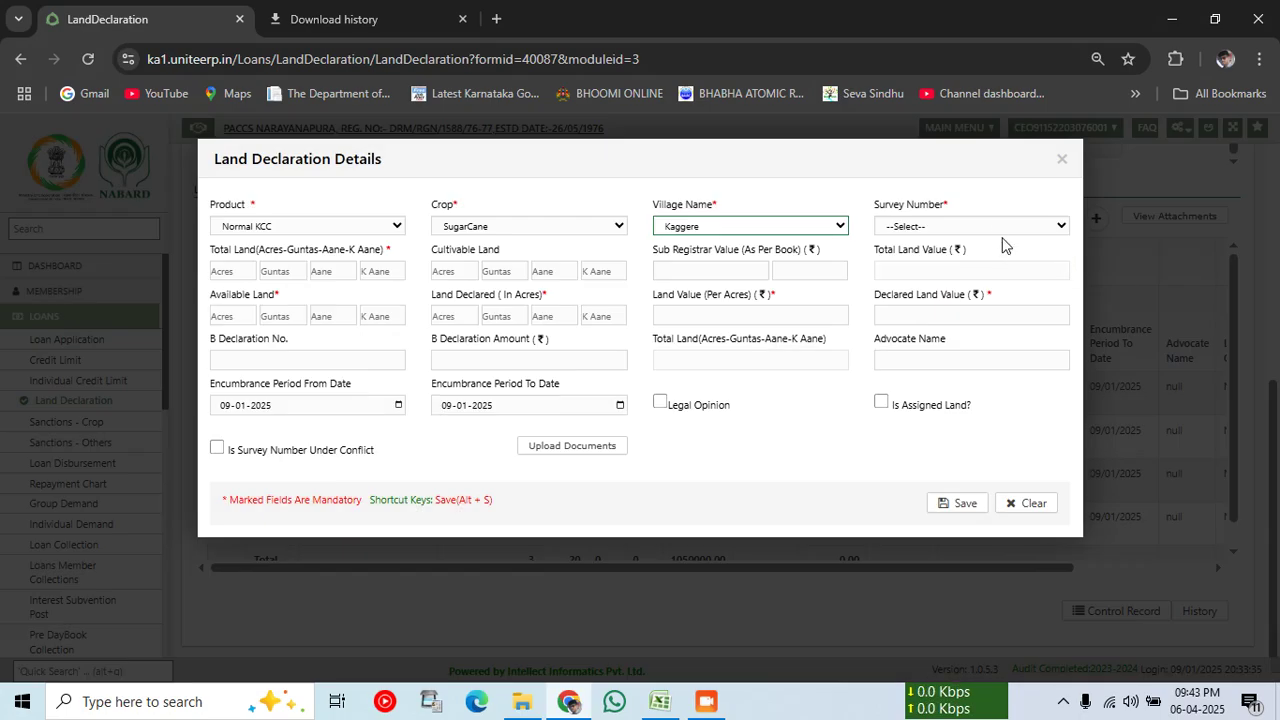
pyautogui.click(994, 228)
pyautogui.click(944, 272)
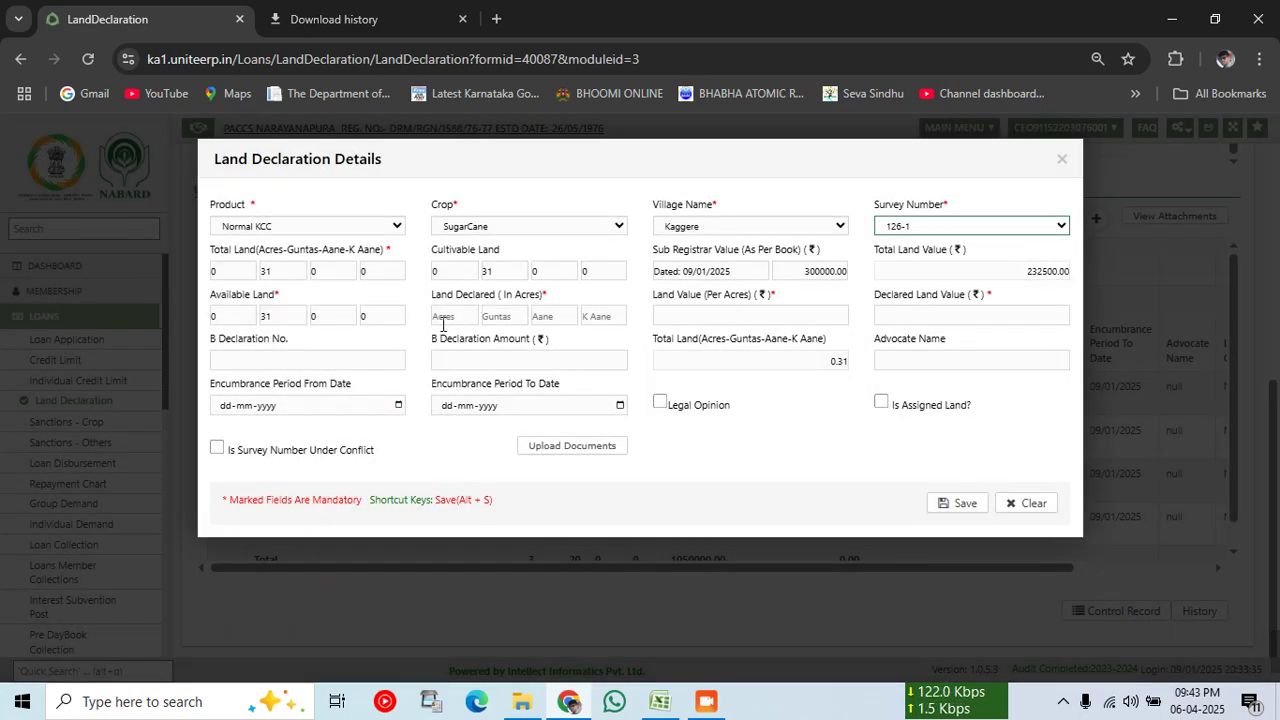
# Step: Declare 0 acres 31 guntas at 300000 per acre (232500.00) and save the entry
pyautogui.click(436, 316)
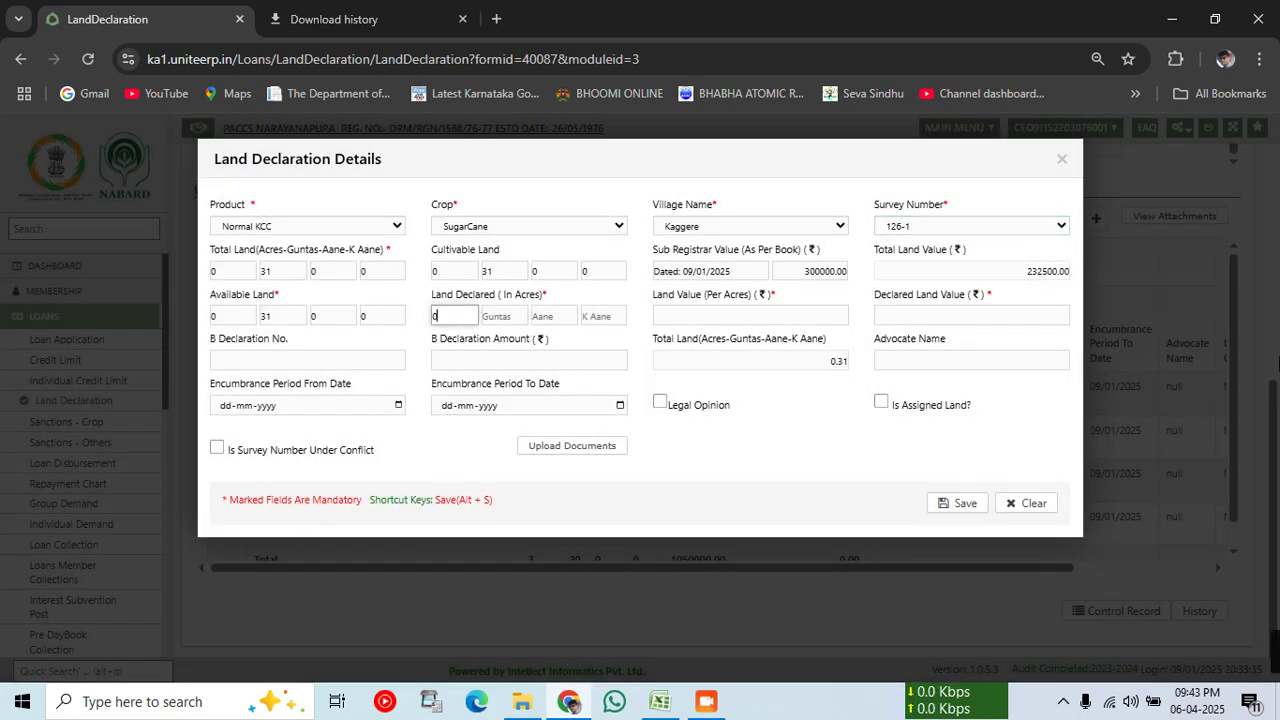
pyautogui.press('Tab')
pyautogui.write('31')
pyautogui.press('Tab')
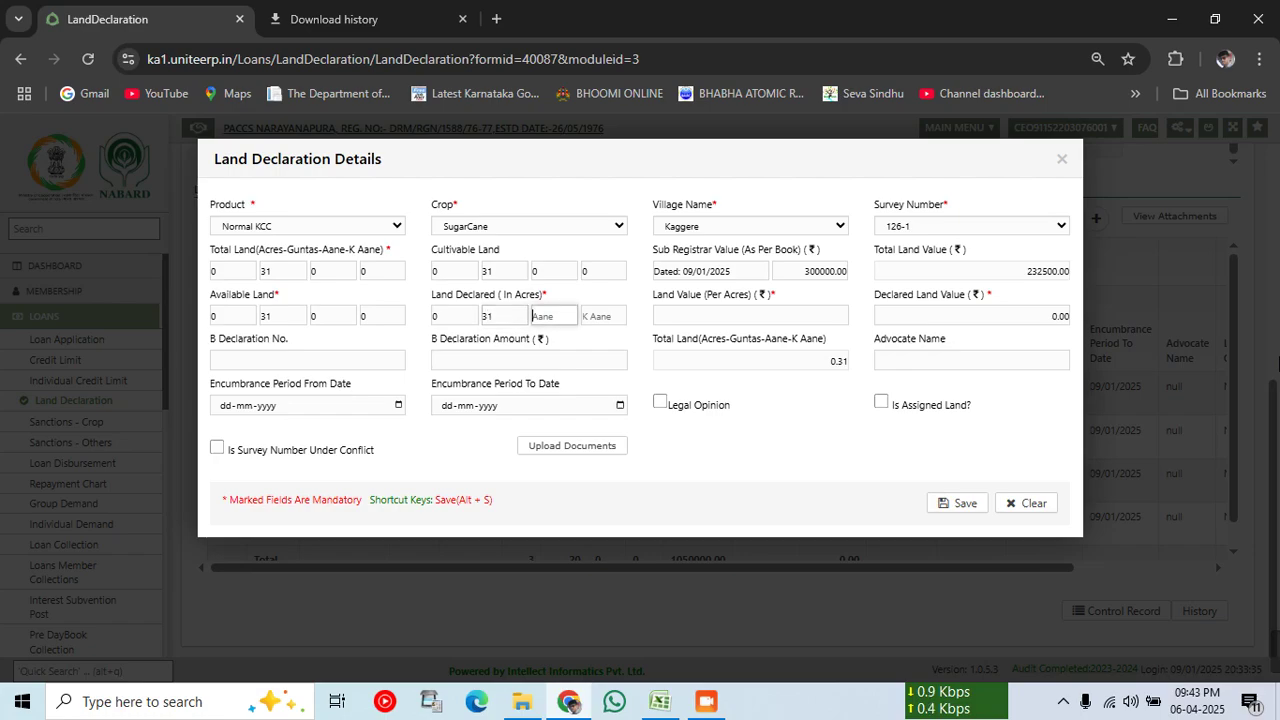
pyautogui.write('0')
pyautogui.press('Tab')
pyautogui.write('0')
pyautogui.press('Tab')
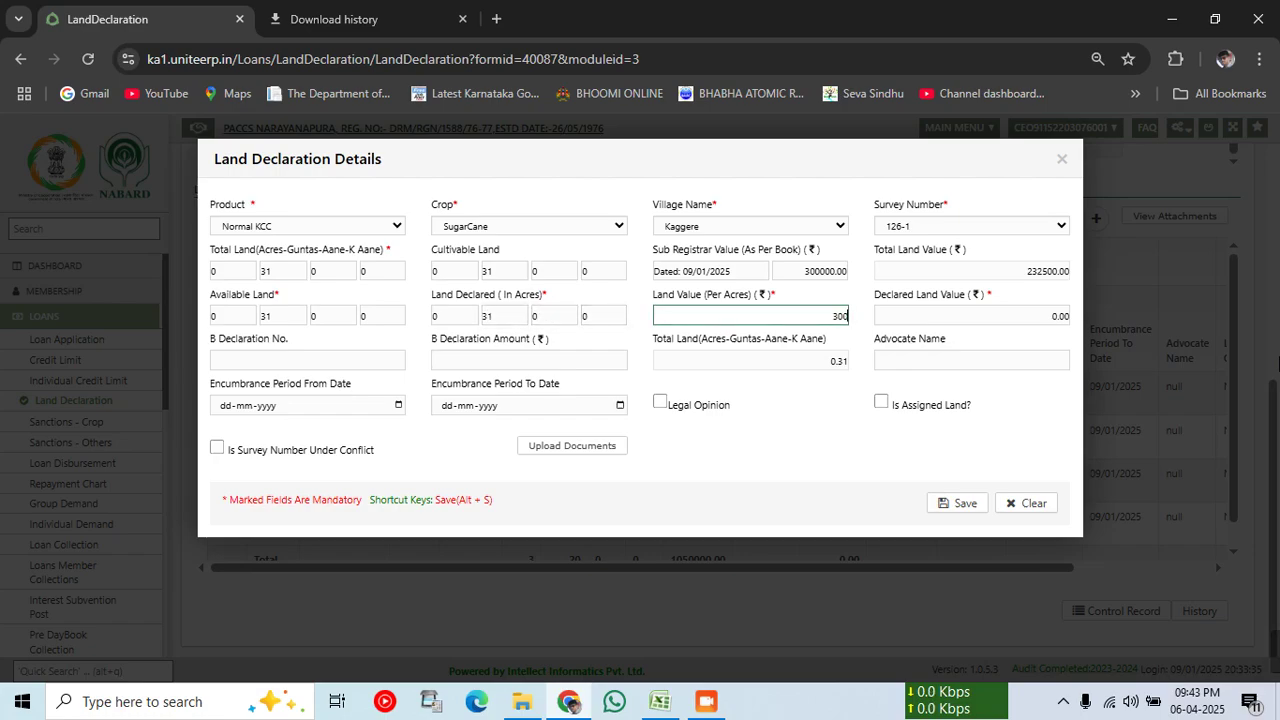
pyautogui.click(864, 482)
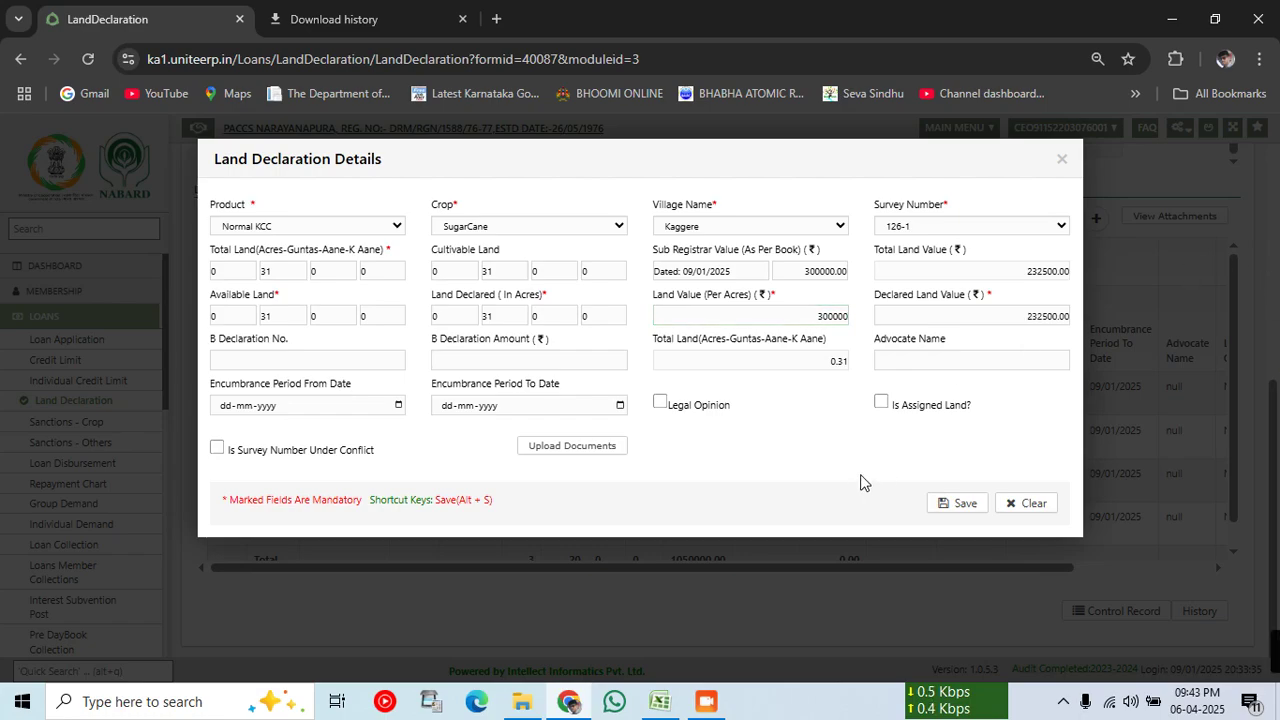
pyautogui.click(965, 503)
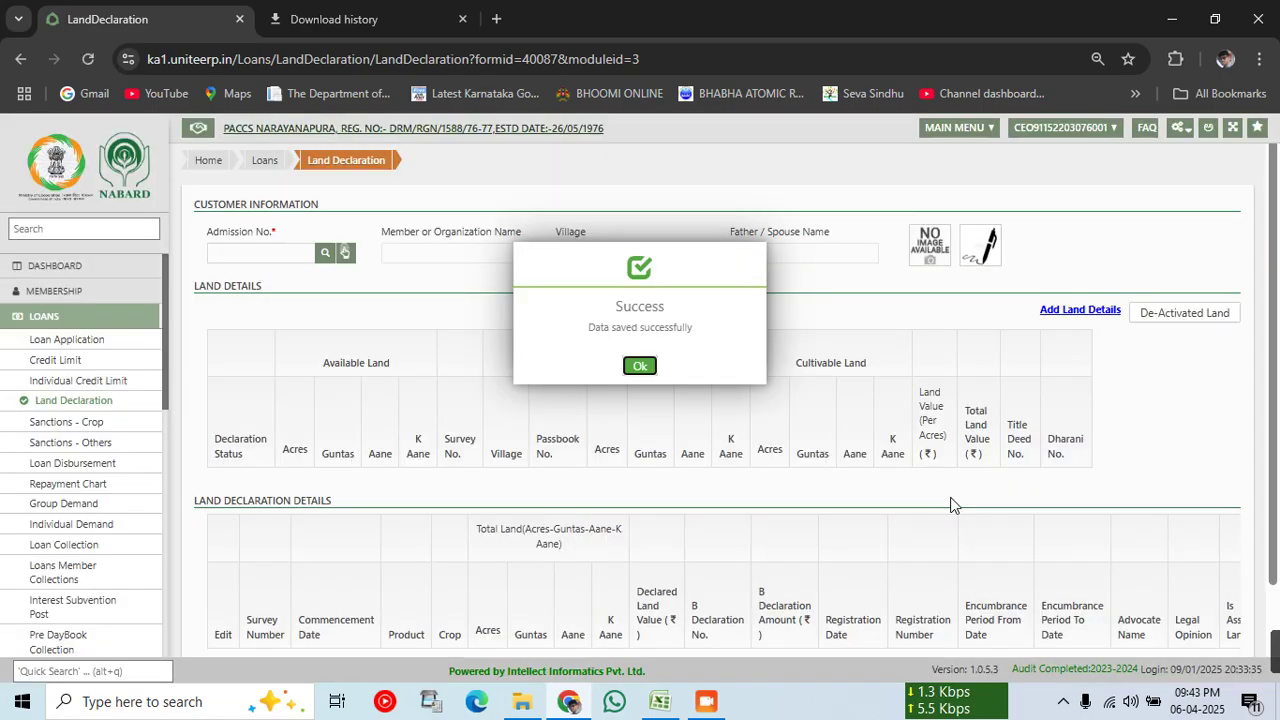
# Step: Reload the member's records and confirm survey 126-1 is now listed as Declared
pyautogui.click(640, 366)
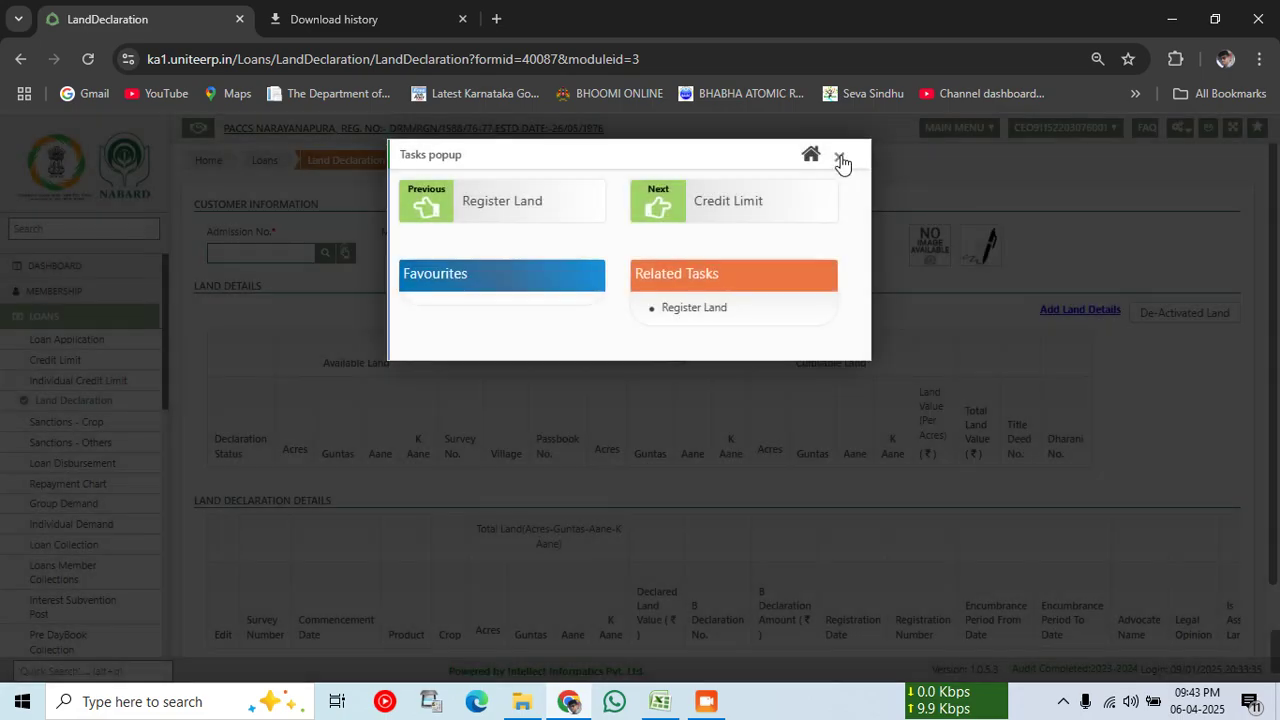
pyautogui.click(840, 159)
pyautogui.click(290, 252)
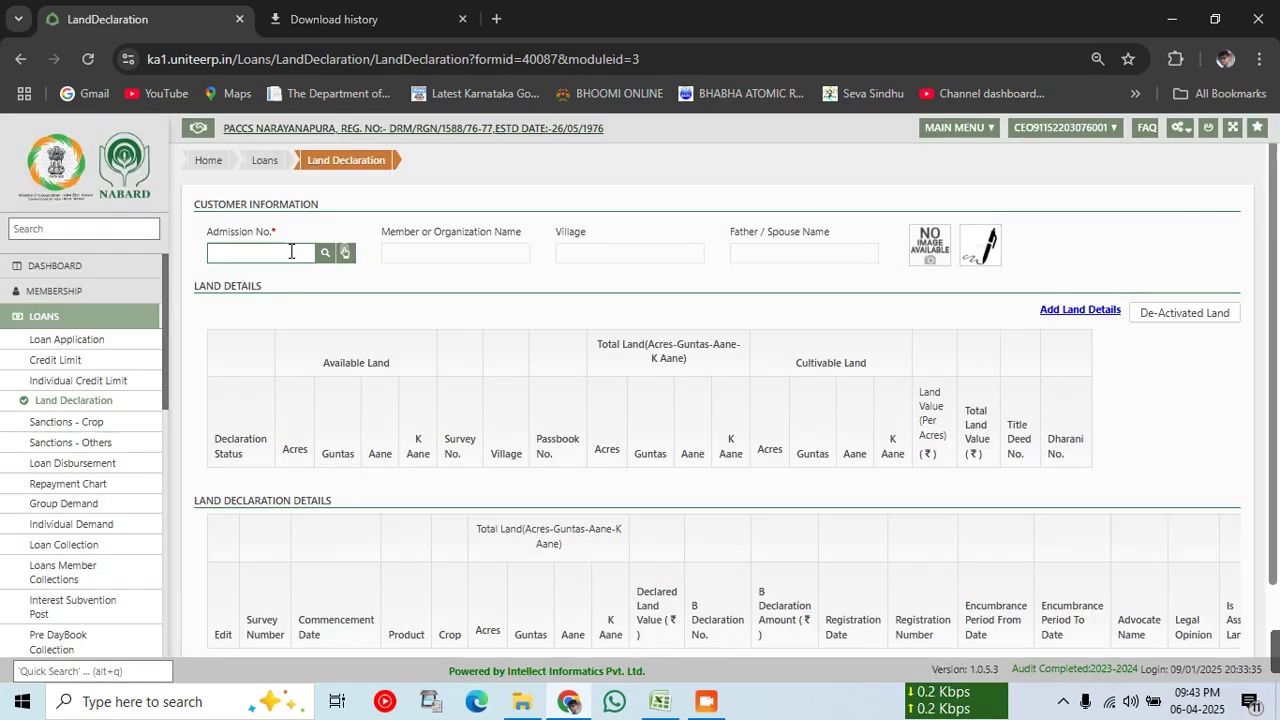
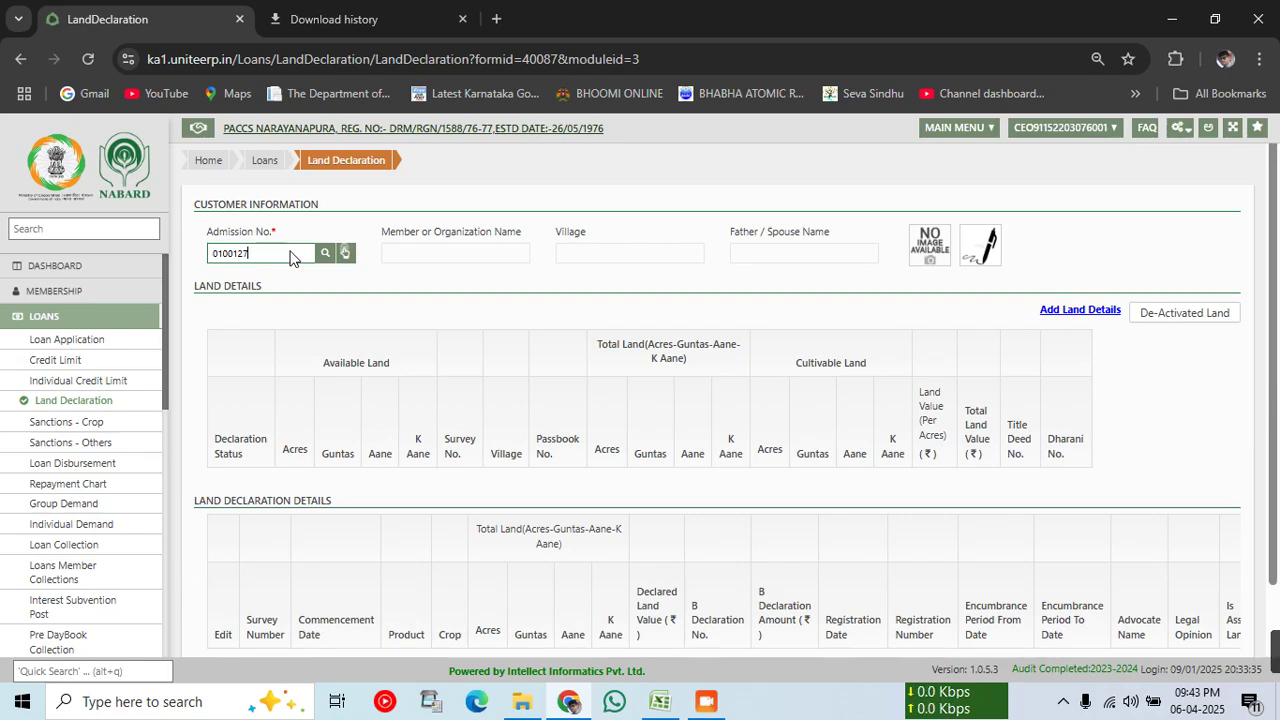
pyautogui.press('Return')
pyautogui.scroll(-1, 690, 425)
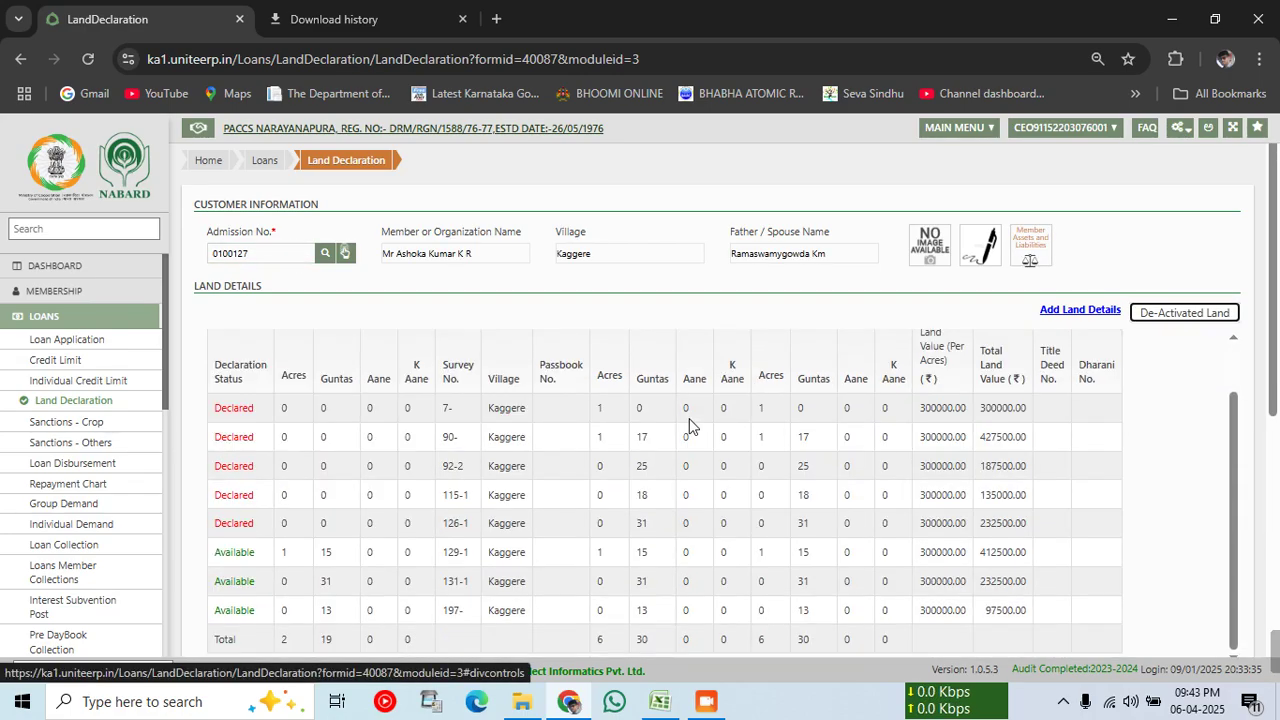
pyautogui.scroll(-5, 712, 497)
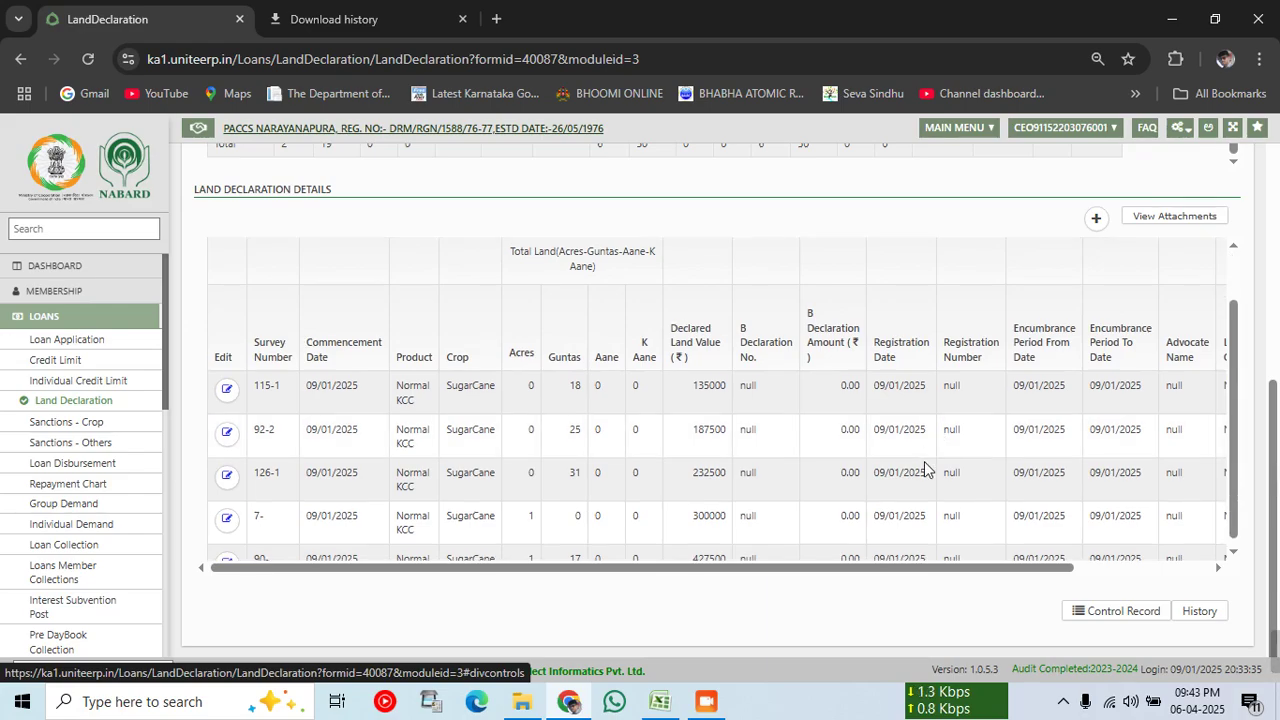
pyautogui.scroll(-2, 922, 463)
pyautogui.scroll(2, 971, 420)
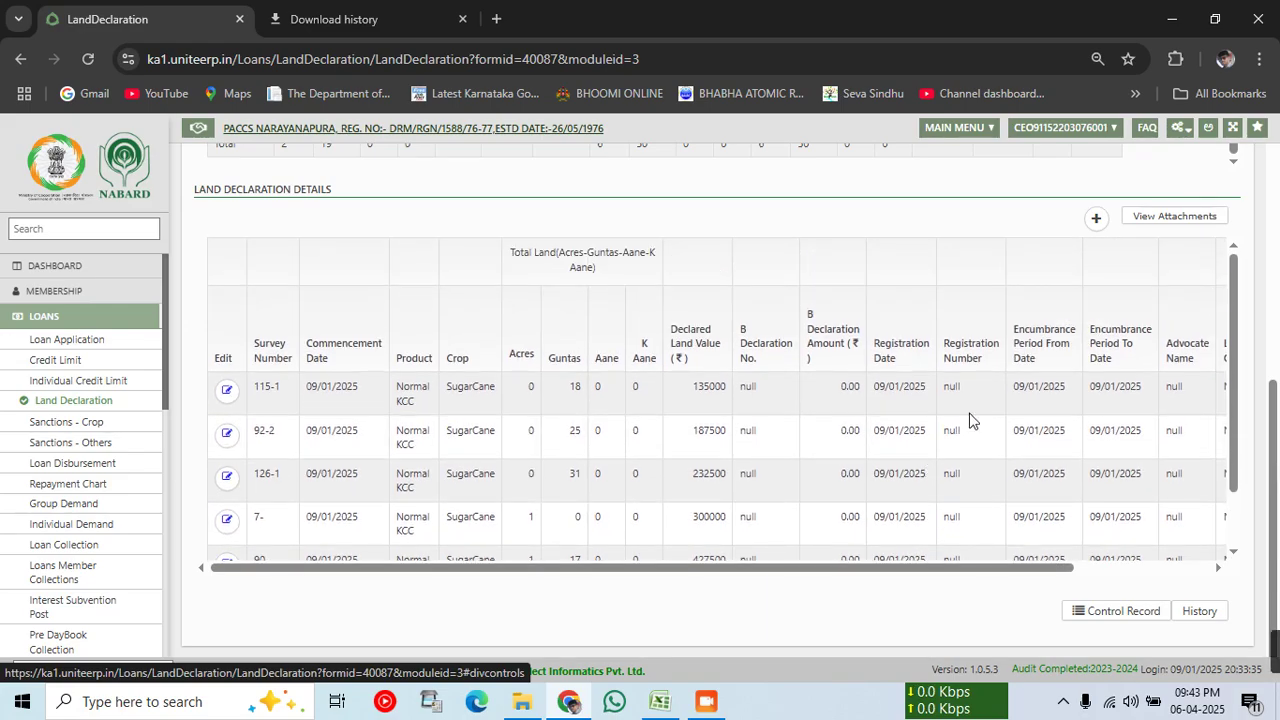
pyautogui.click(1096, 218)
pyautogui.click(285, 224)
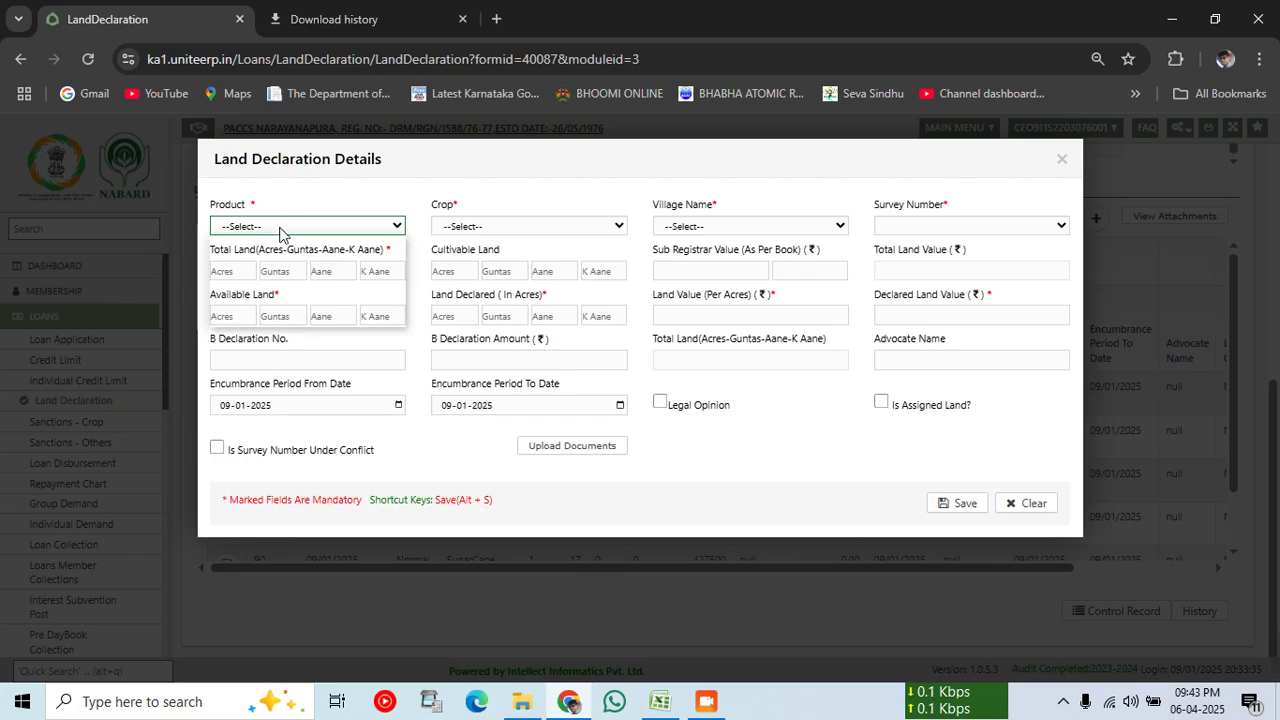
pyautogui.click(254, 315)
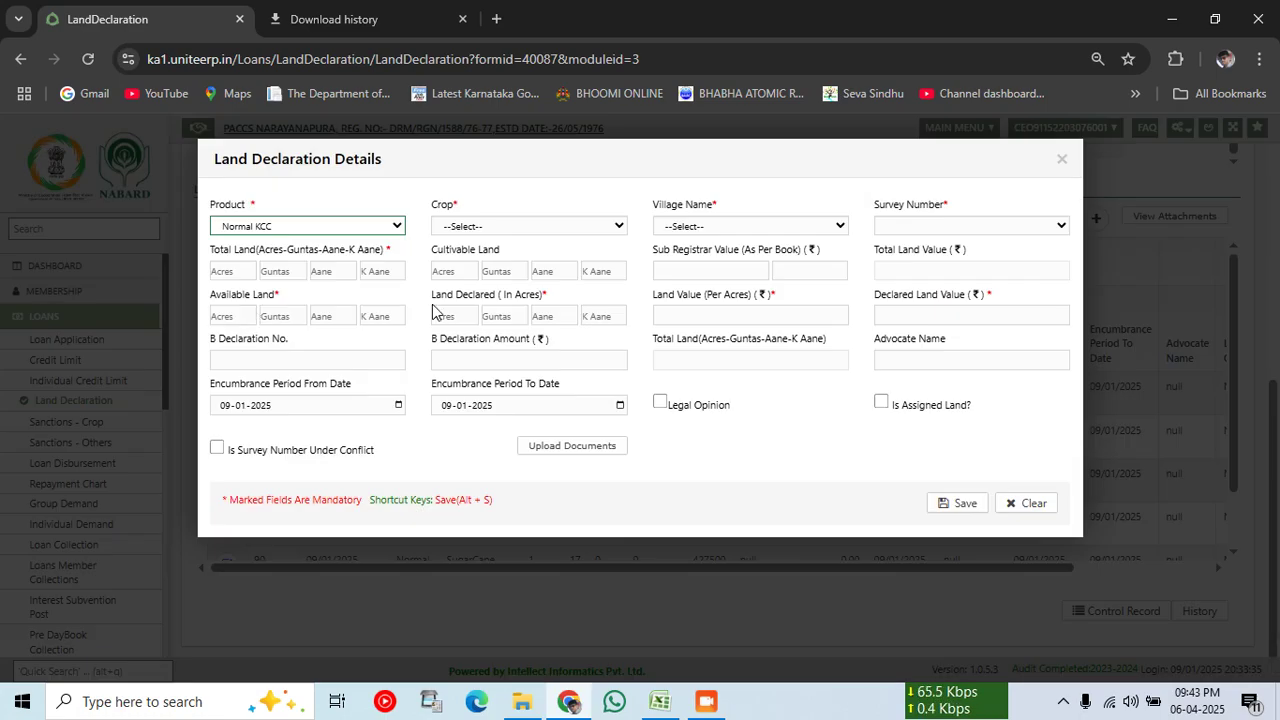
pyautogui.click(506, 223)
pyautogui.click(465, 404)
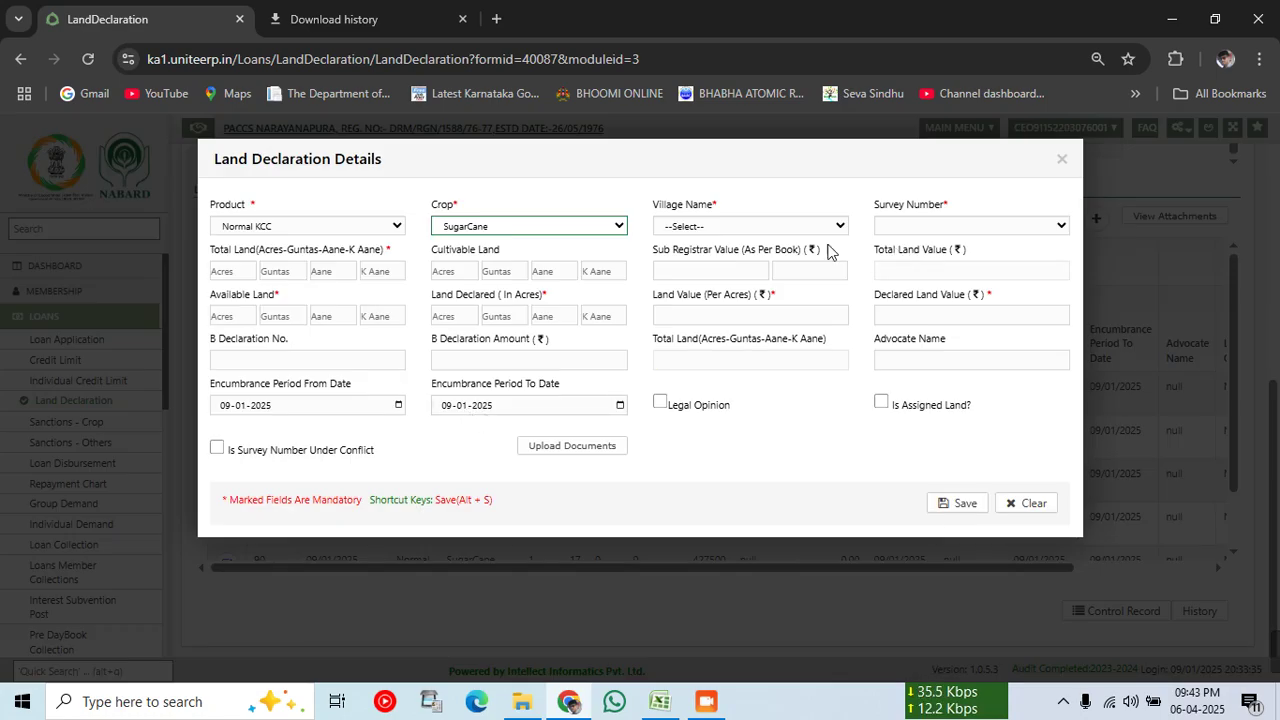
pyautogui.click(752, 227)
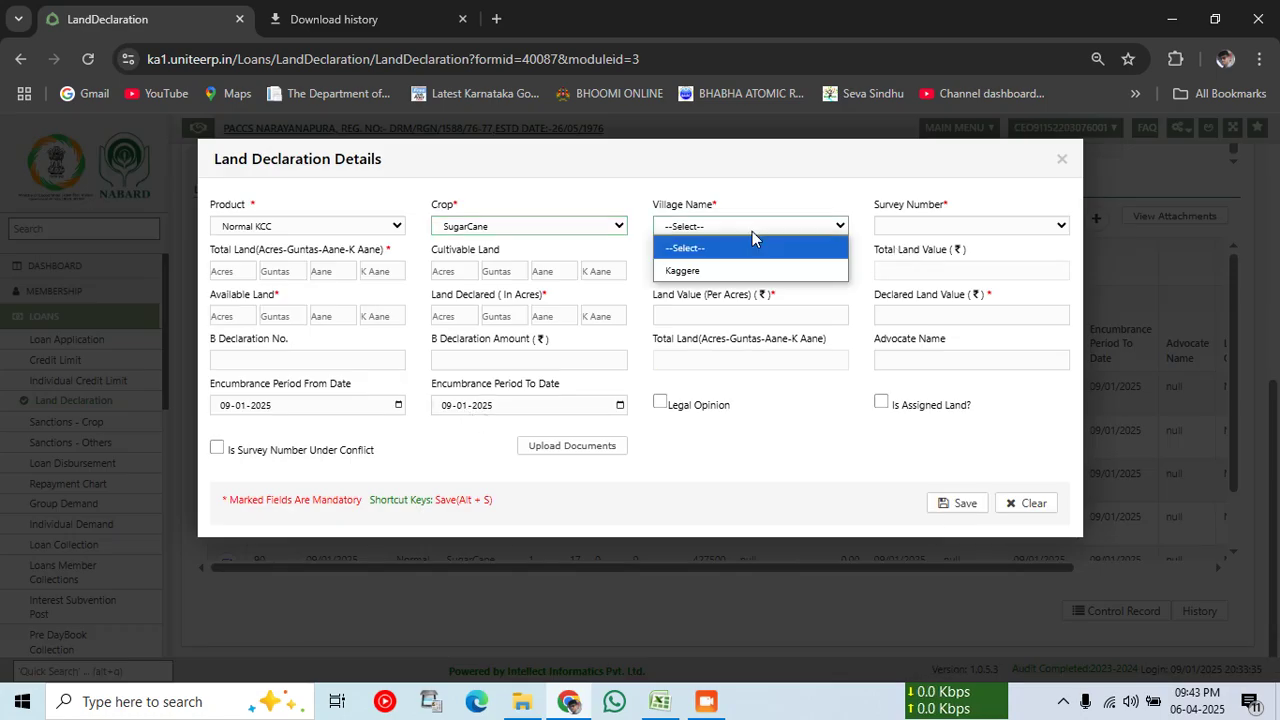
pyautogui.click(708, 272)
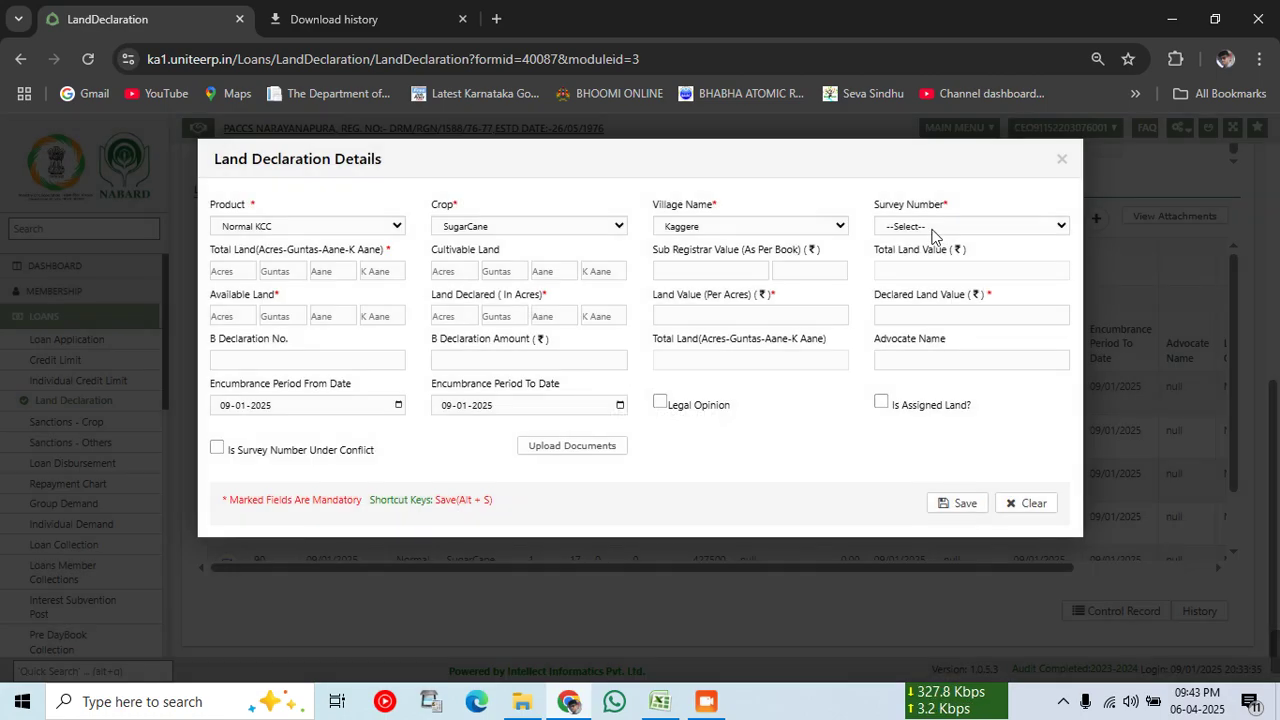
pyautogui.click(932, 227)
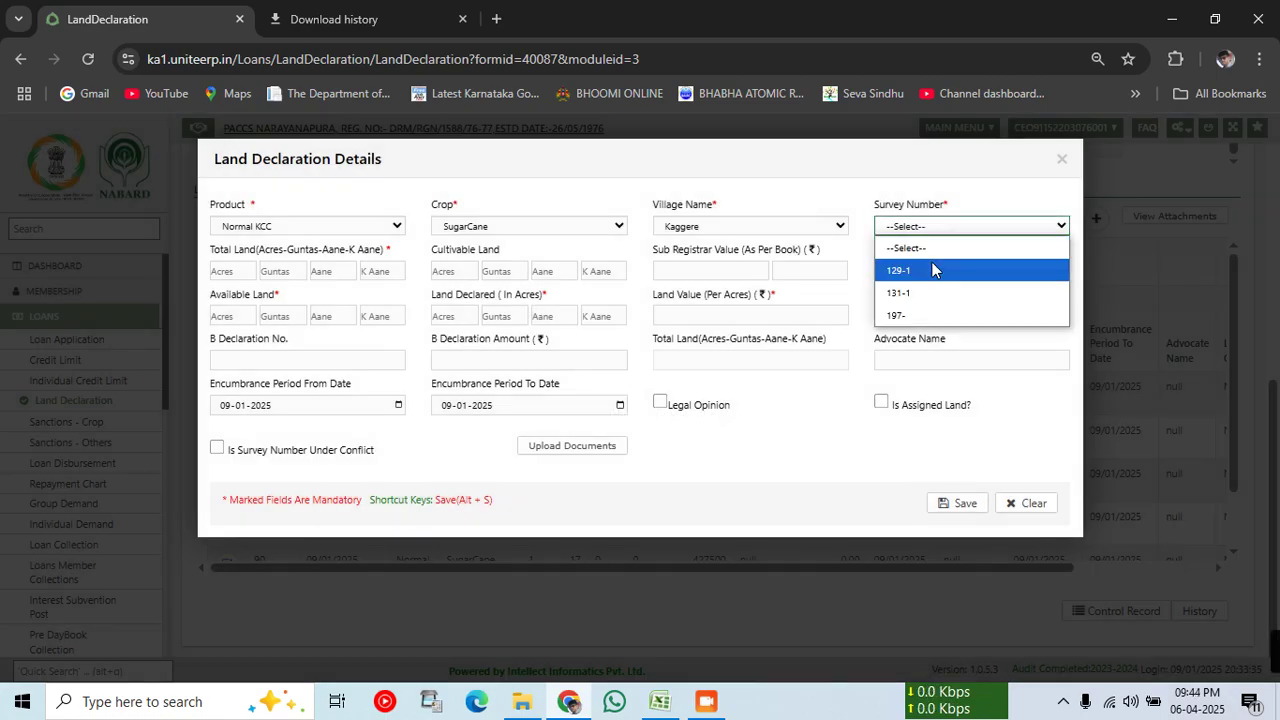
pyautogui.click(931, 266)
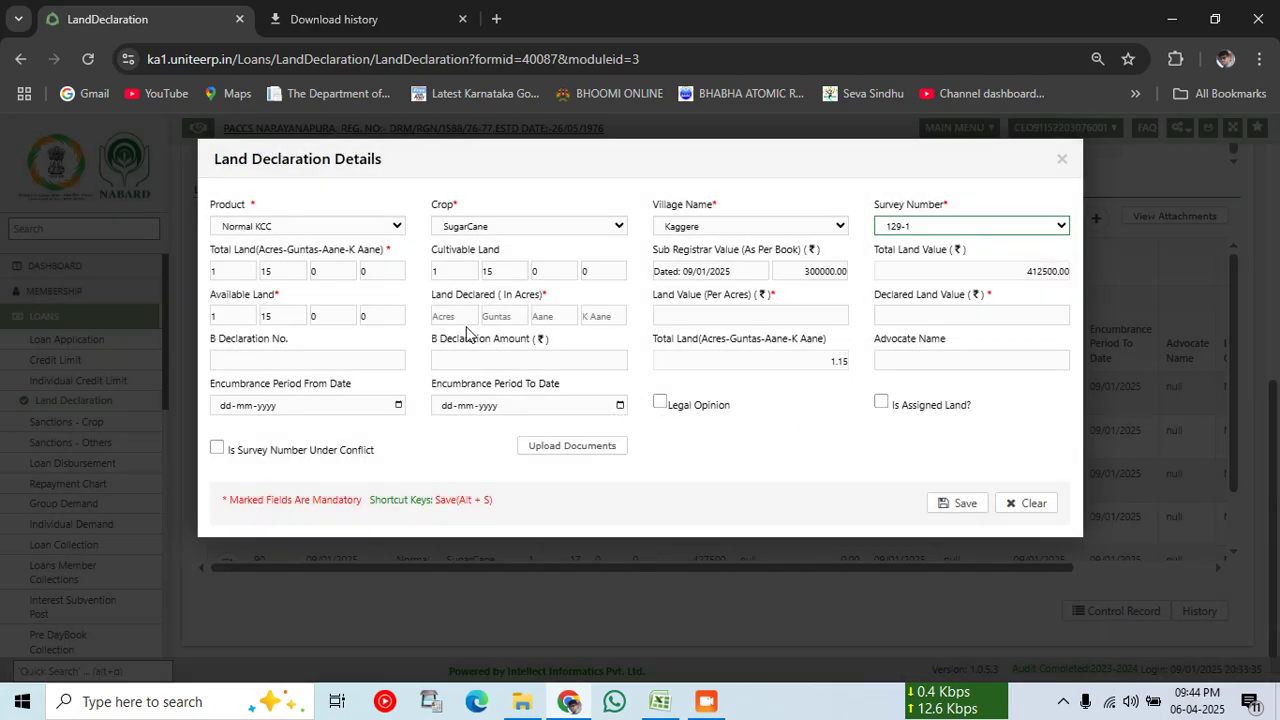
# Step: Declare 1 acre 15 guntas at 300000 per acre (412500.00) and save the entry
pyautogui.press('Tab')
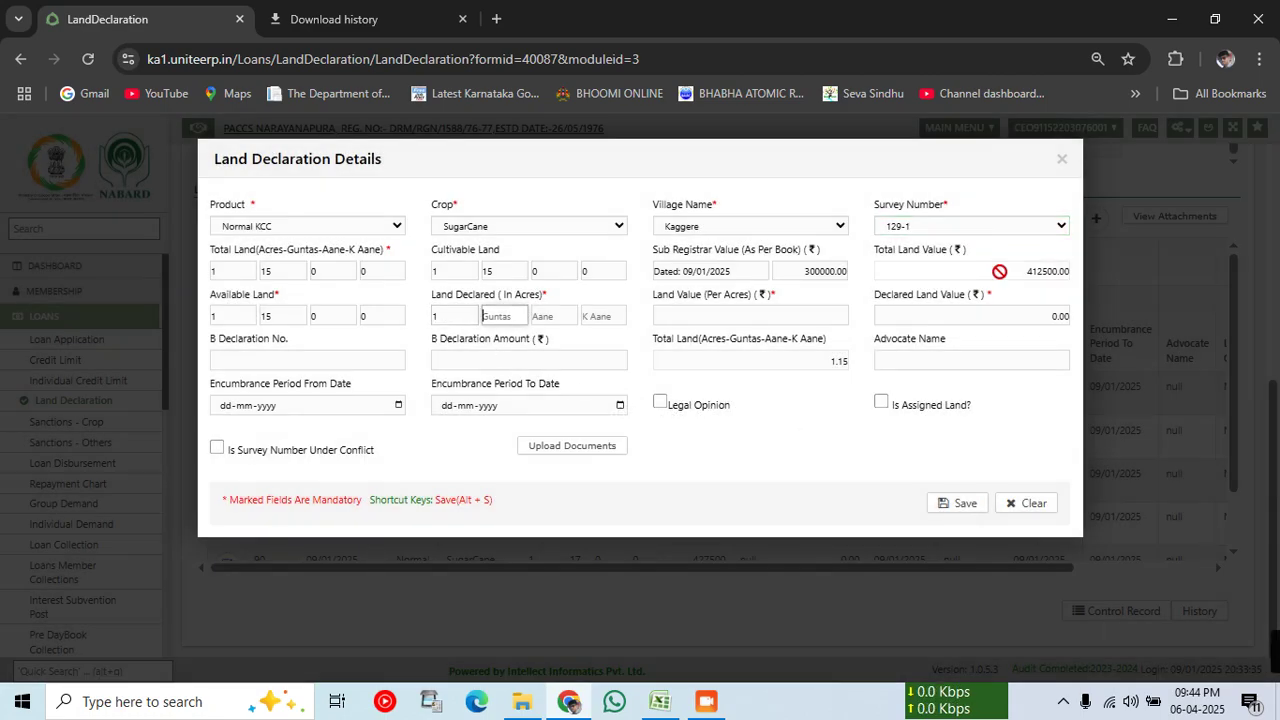
pyautogui.write('15')
pyautogui.write('0')
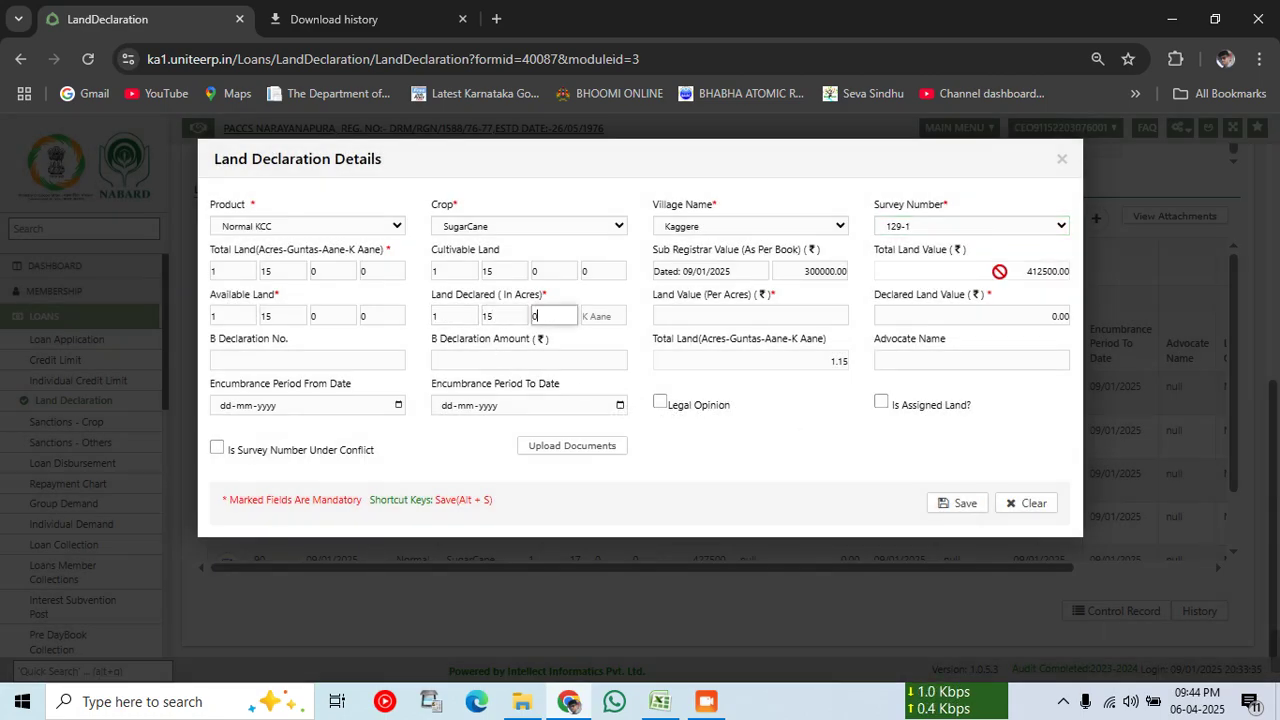
pyautogui.press('Tab')
pyautogui.write('0')
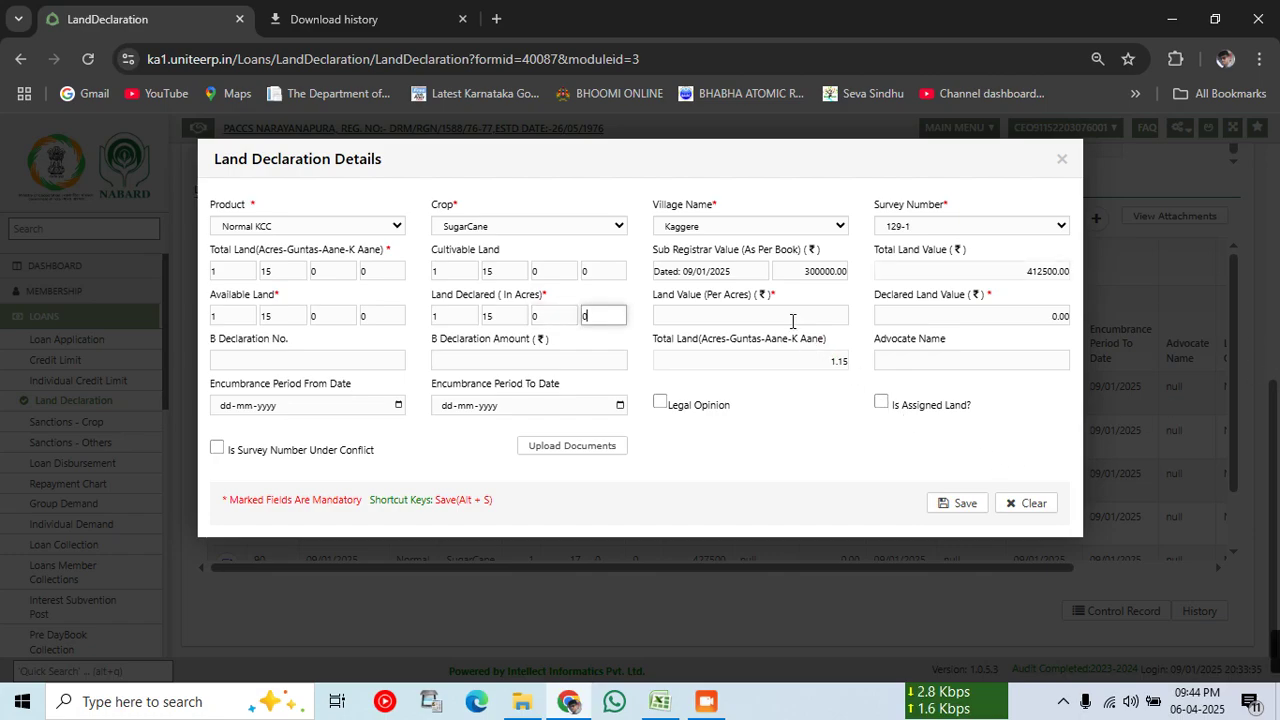
pyautogui.press('Tab')
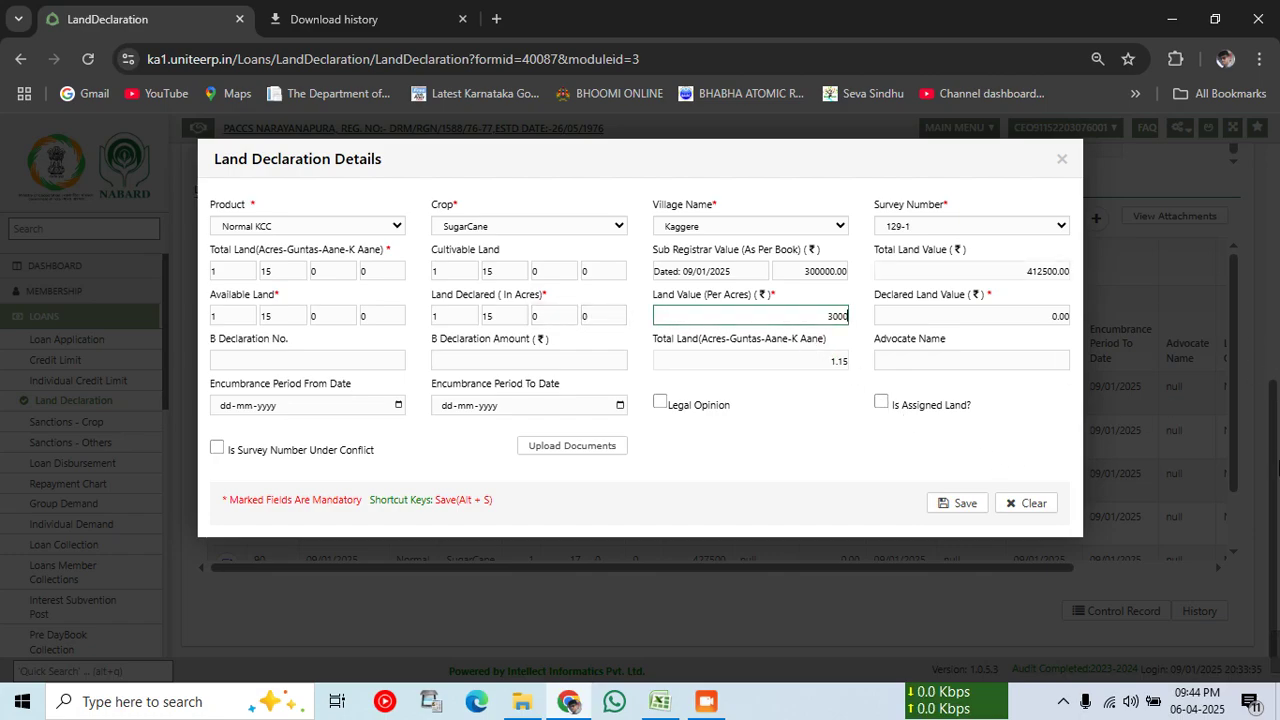
pyautogui.click(836, 441)
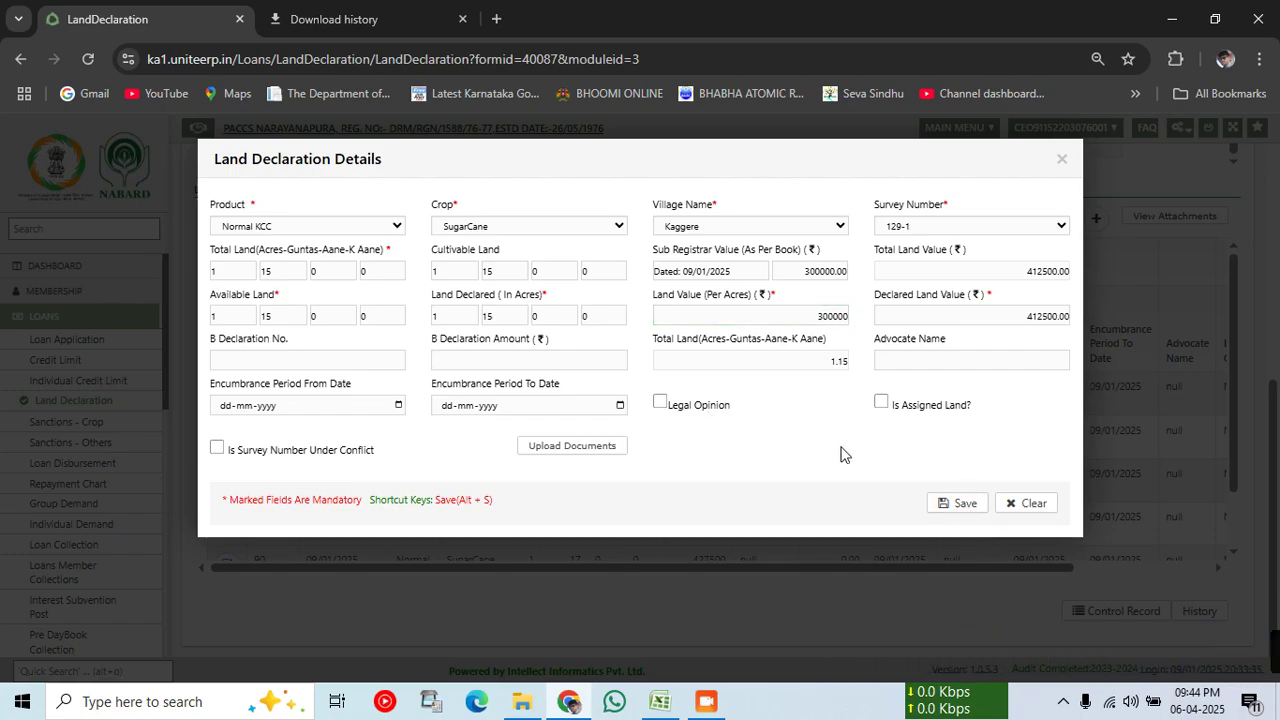
pyautogui.click(942, 503)
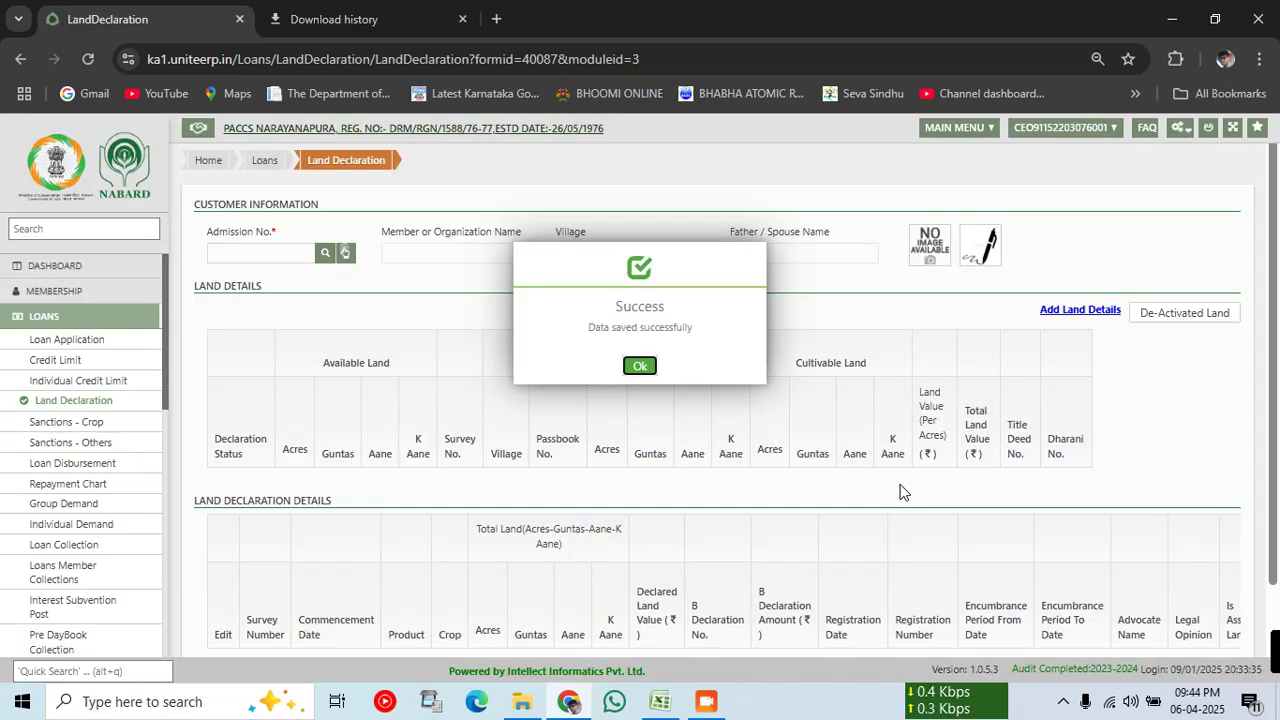
# Step: Reload the member, confirm 129-1 is declared, and start a blank land declaration
pyautogui.click(645, 367)
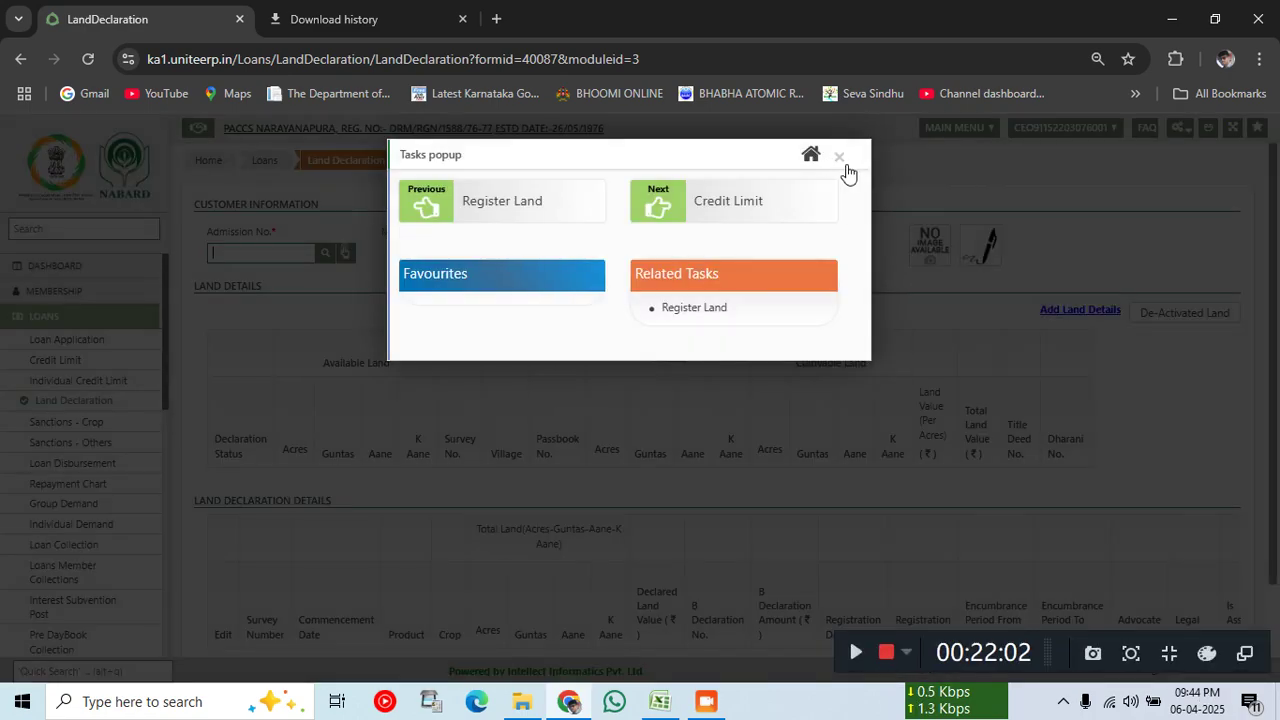
pyautogui.click(843, 160)
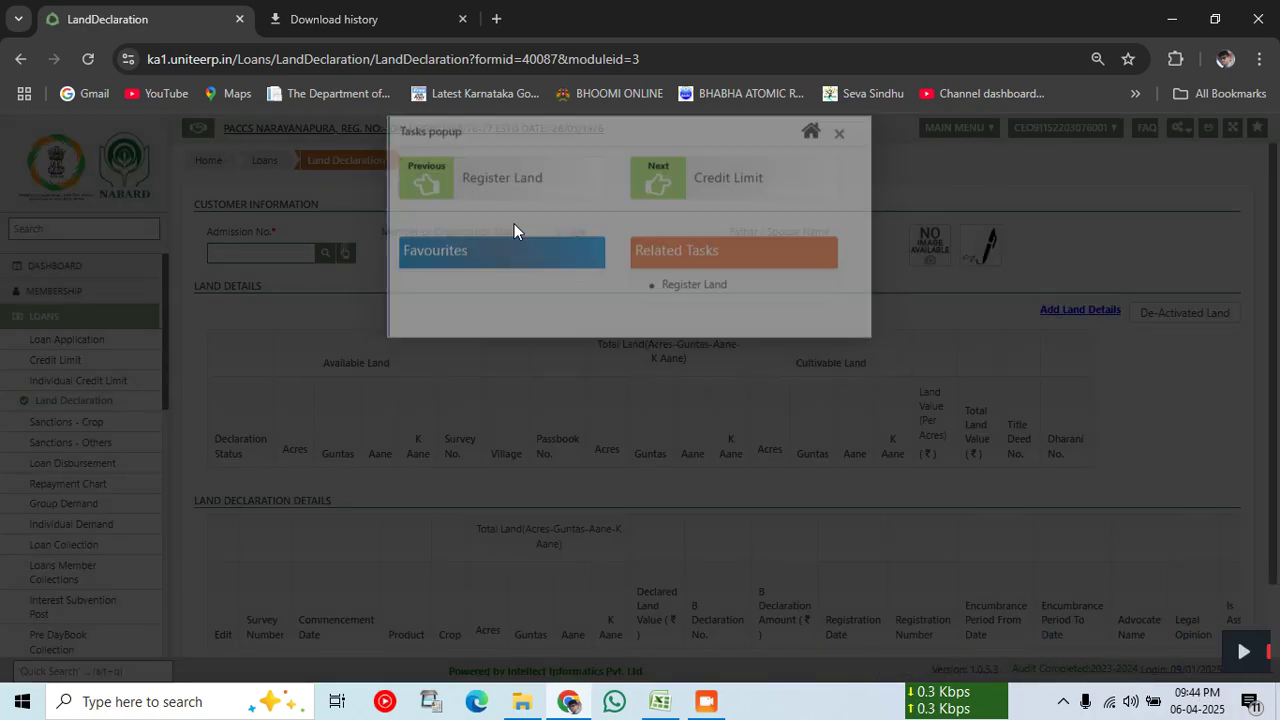
pyautogui.click(258, 253)
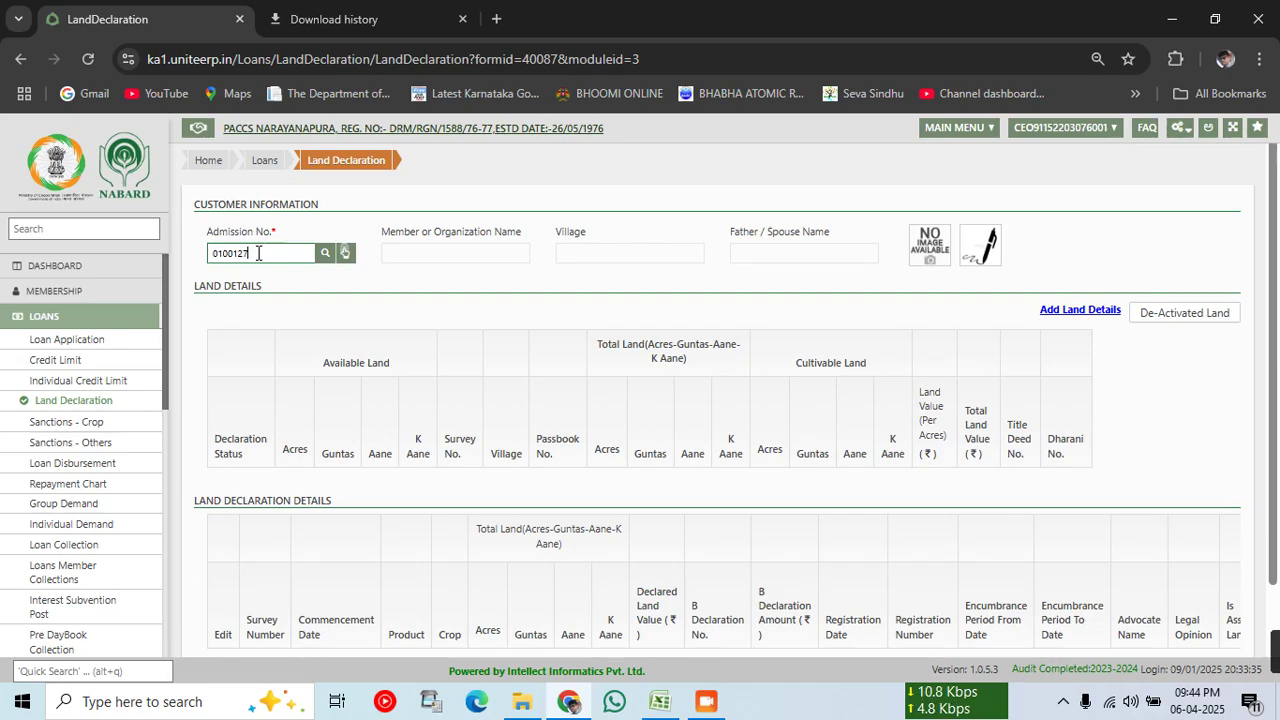
pyautogui.click(325, 253)
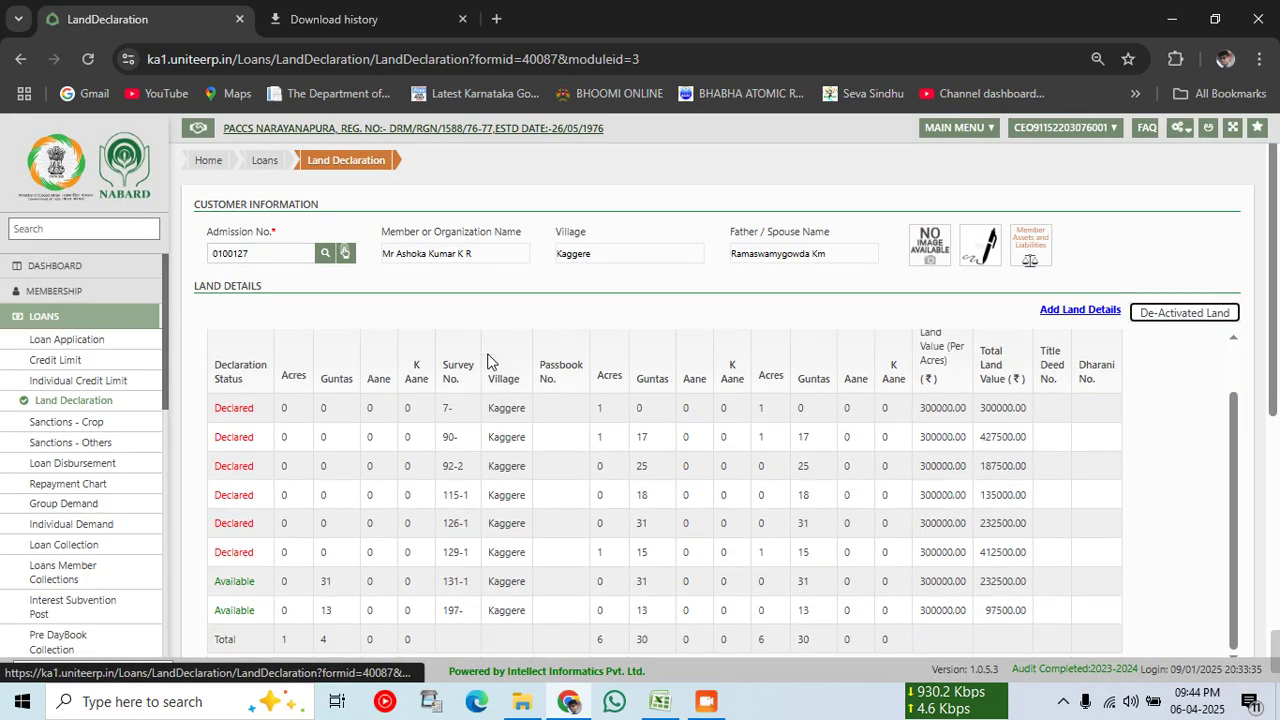
pyautogui.scroll(-2, 490, 362)
pyautogui.scroll(-2, 495, 372)
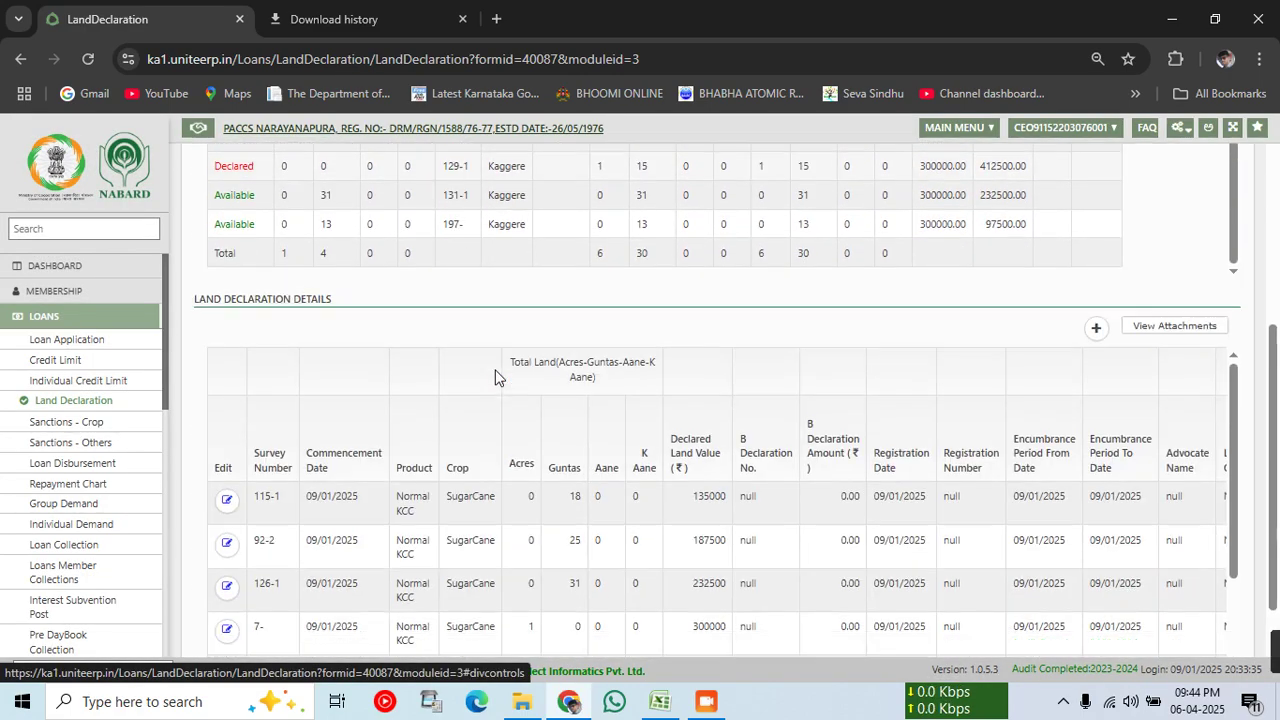
pyautogui.scroll(-2, 497, 376)
pyautogui.click(1097, 218)
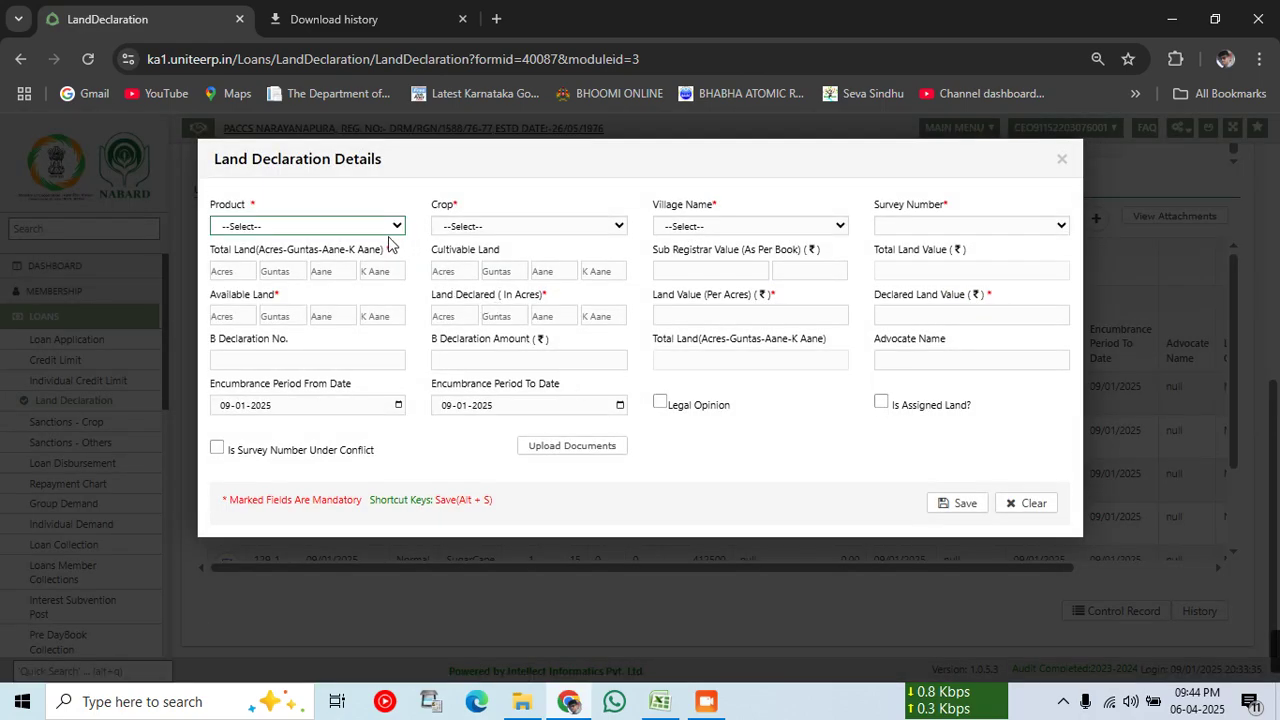
# Step: Choose Normal KCC, SugarCane, village Kaggere and survey number 131-1 for the new declaration
pyautogui.click(352, 228)
pyautogui.click(280, 290)
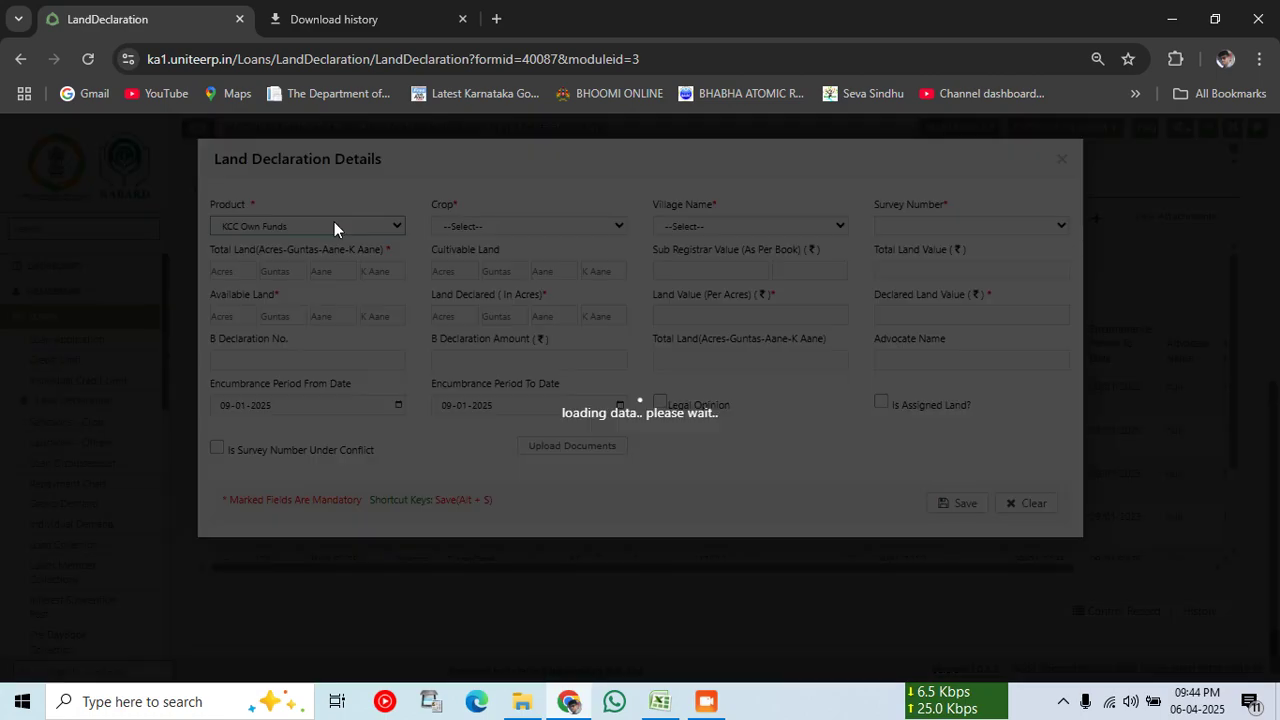
pyautogui.click(334, 224)
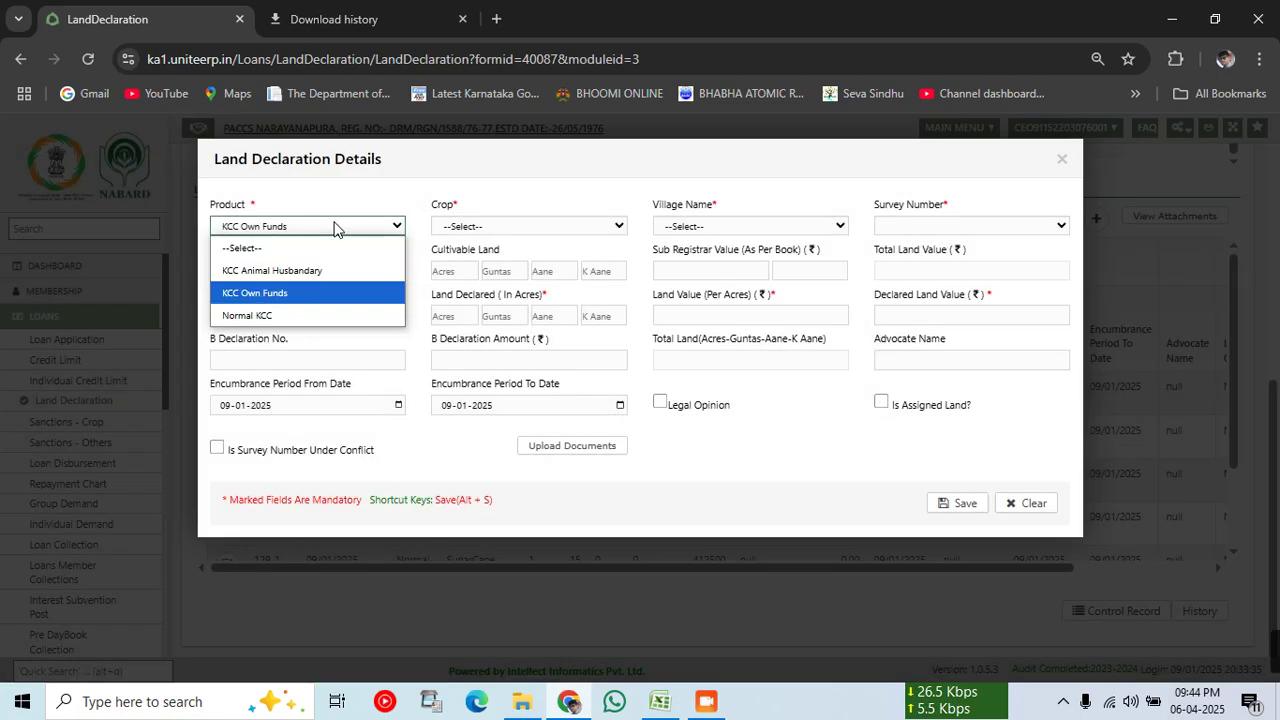
pyautogui.click(256, 315)
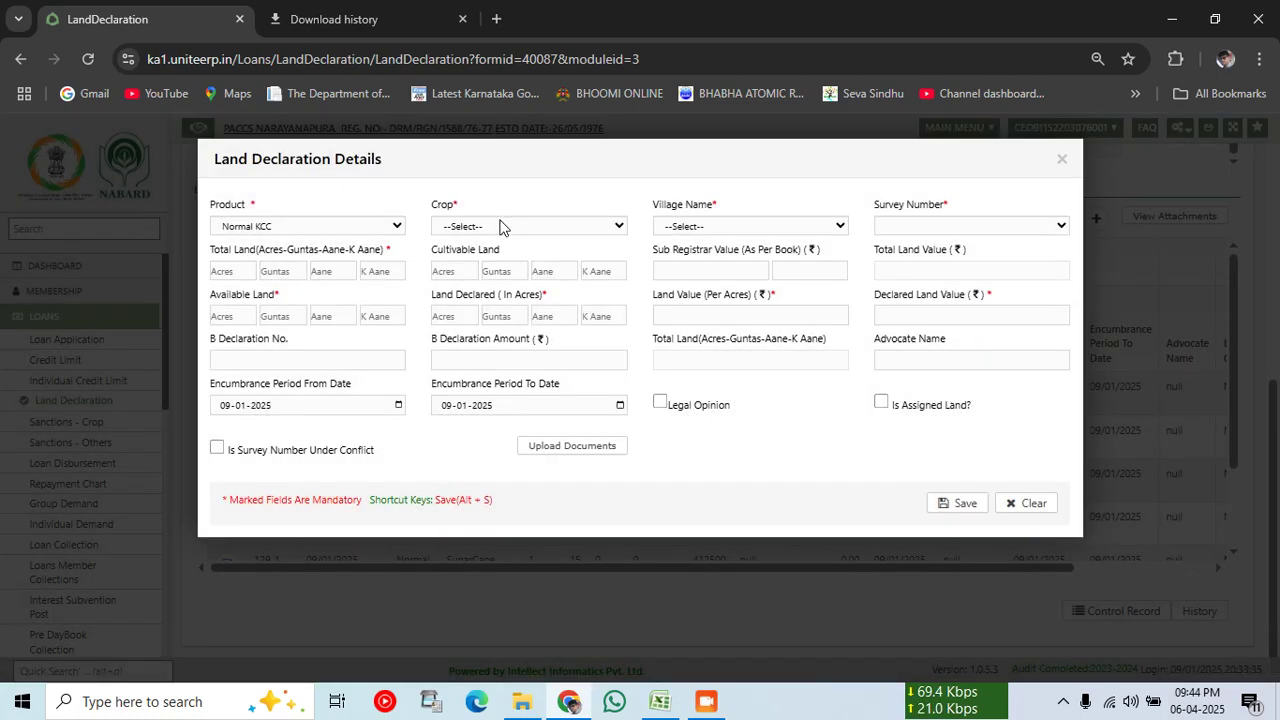
pyautogui.click(500, 225)
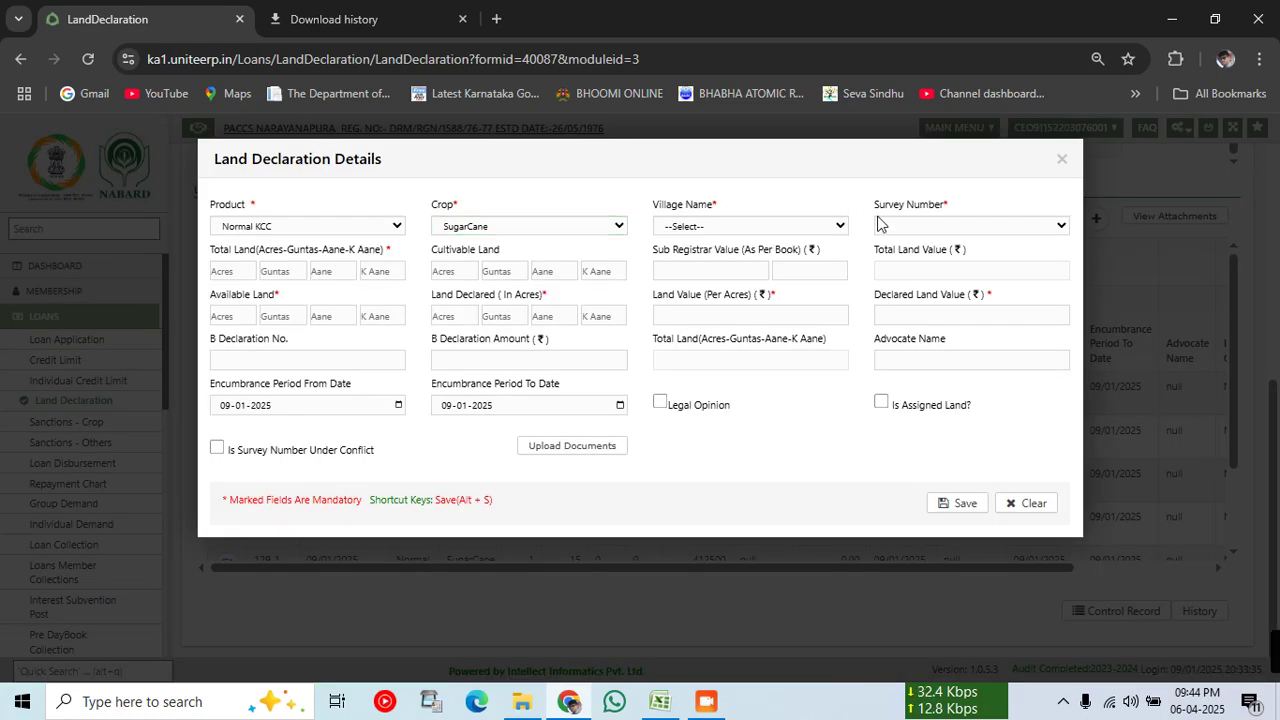
pyautogui.click(881, 227)
pyautogui.click(770, 230)
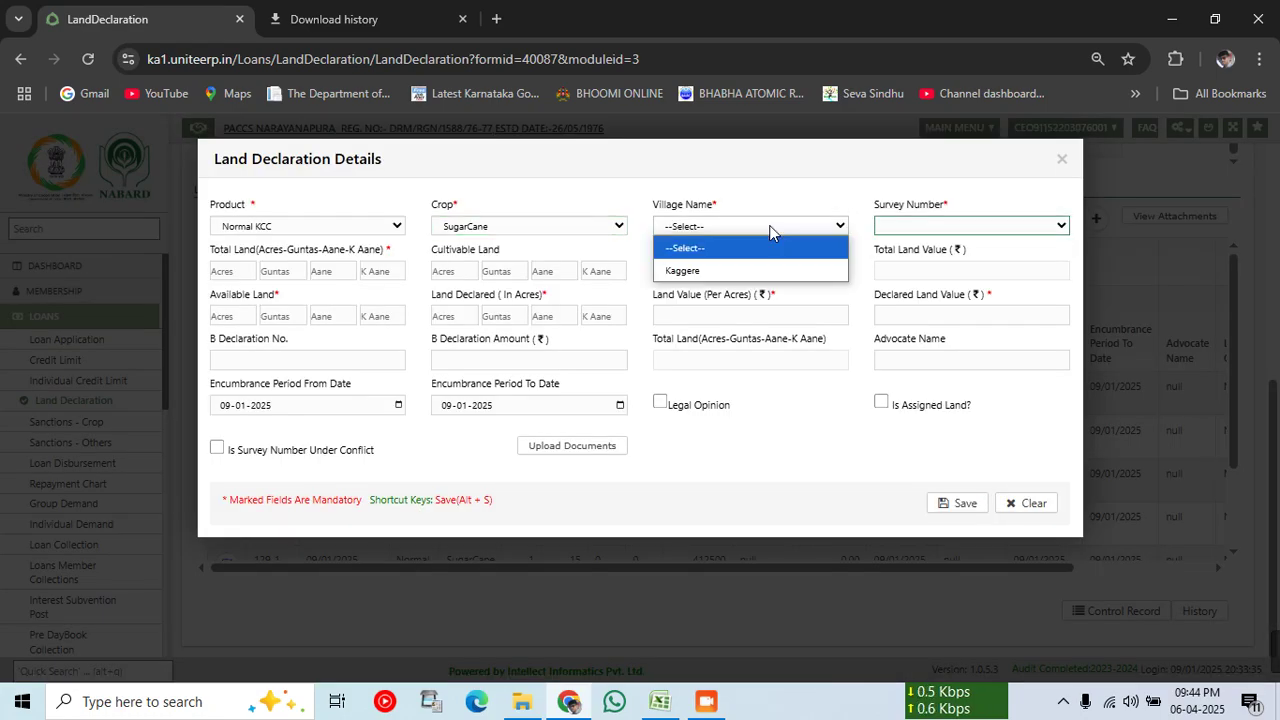
pyautogui.click(768, 195)
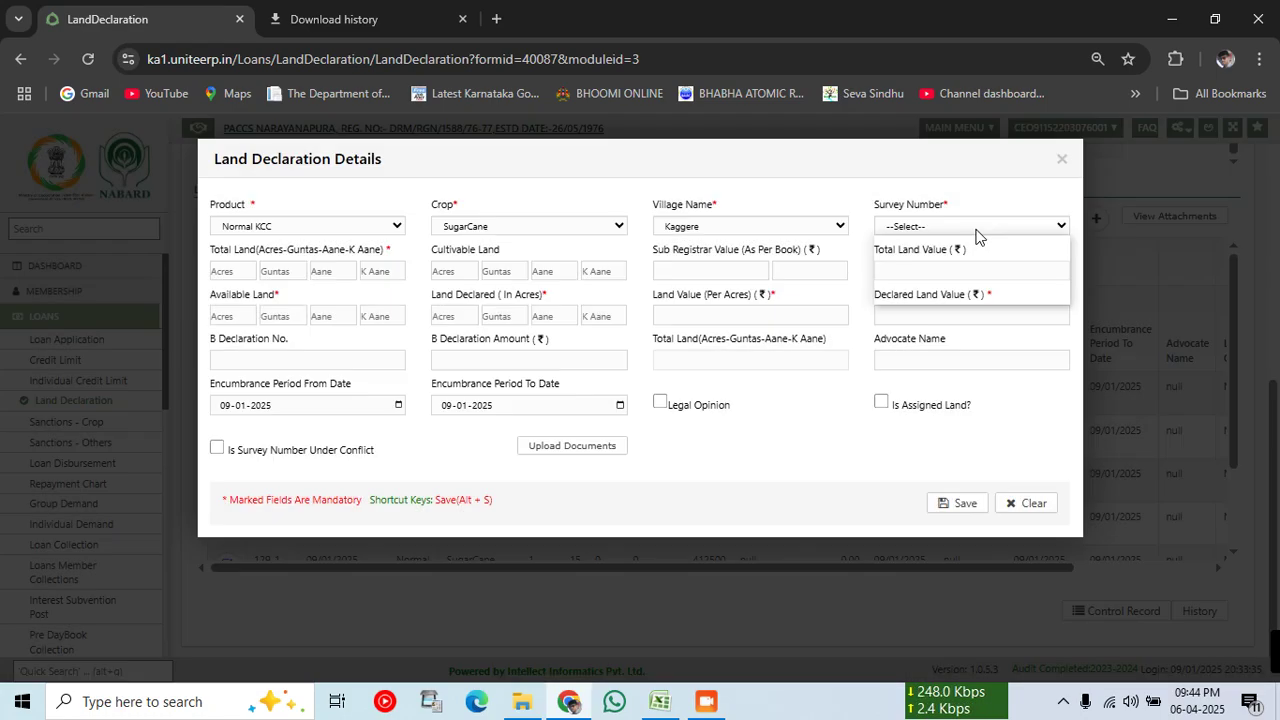
pyautogui.click(974, 233)
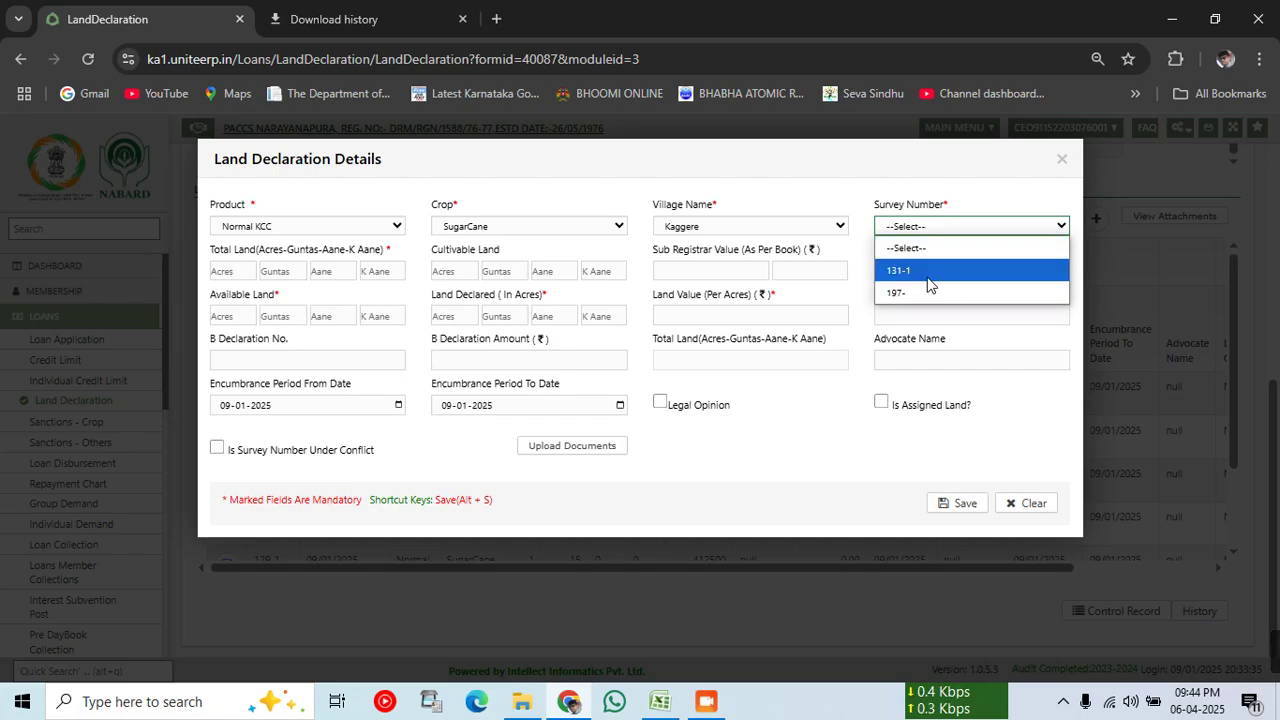
pyautogui.click(927, 278)
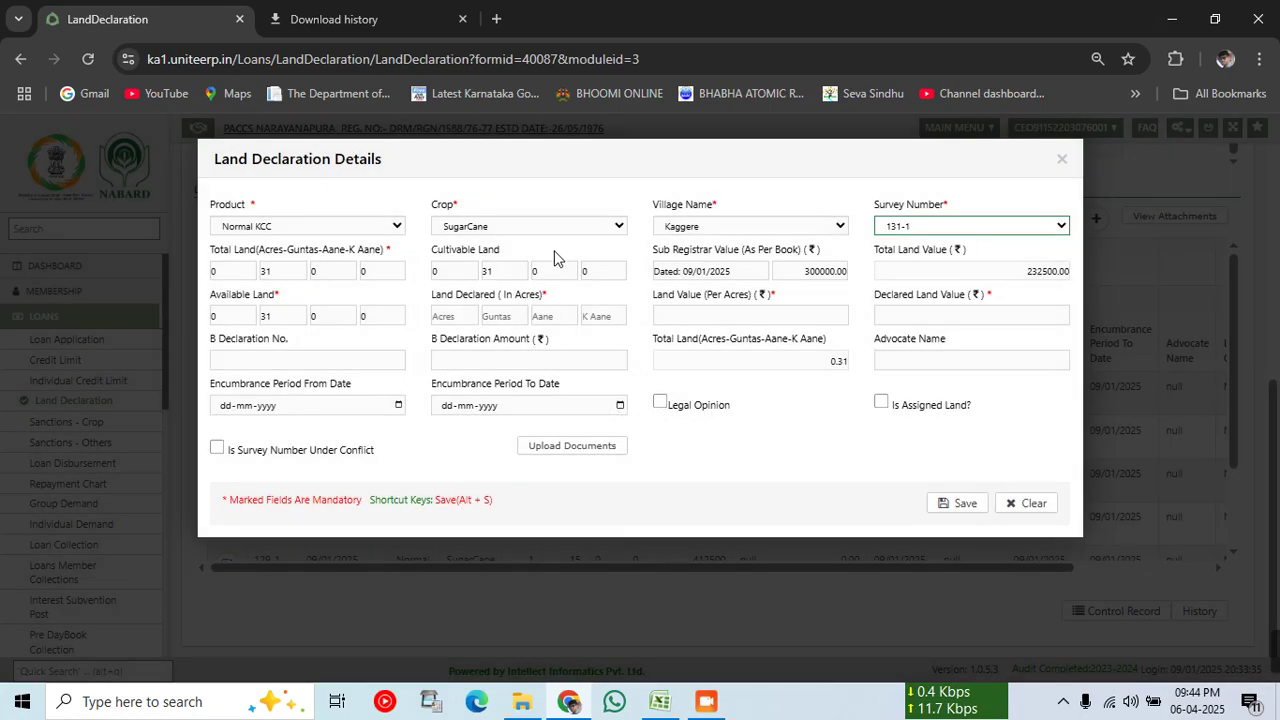
# Step: Declare 0 acres 31 guntas at 300000 per acre (232500.00) and save the entry
pyautogui.write('0')
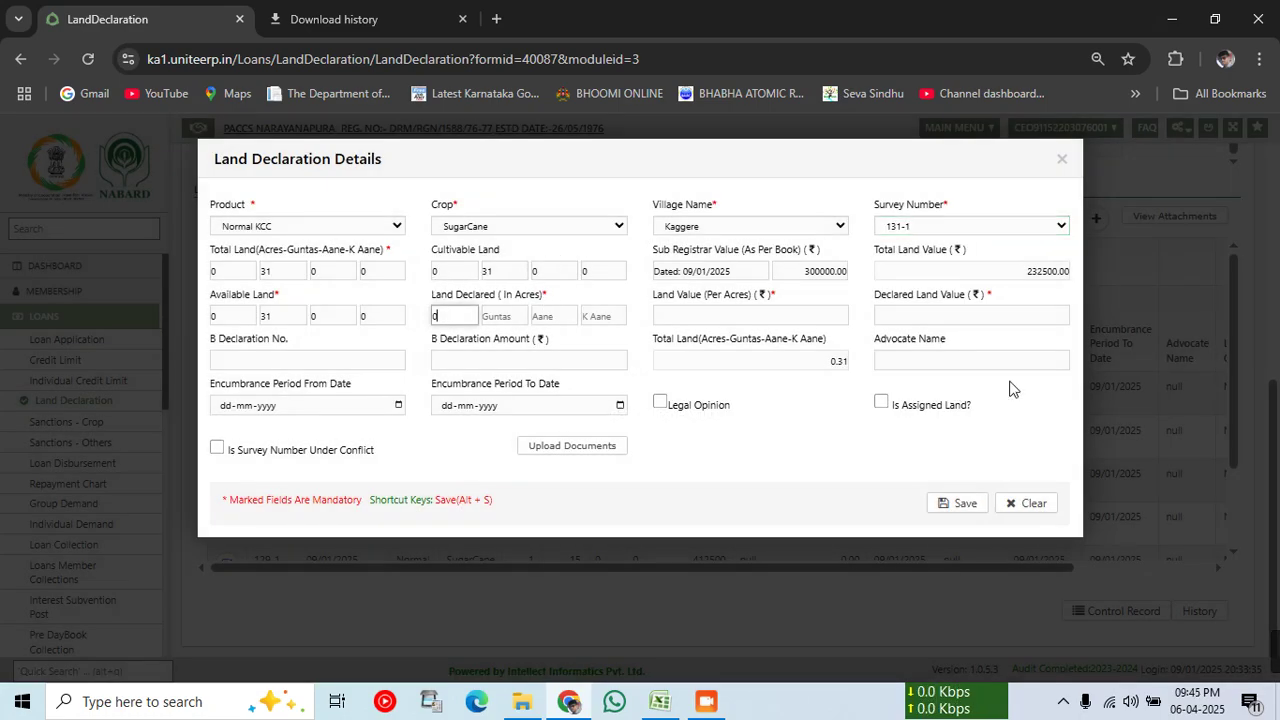
pyautogui.press('Tab')
pyautogui.write('31')
pyautogui.press('Tab')
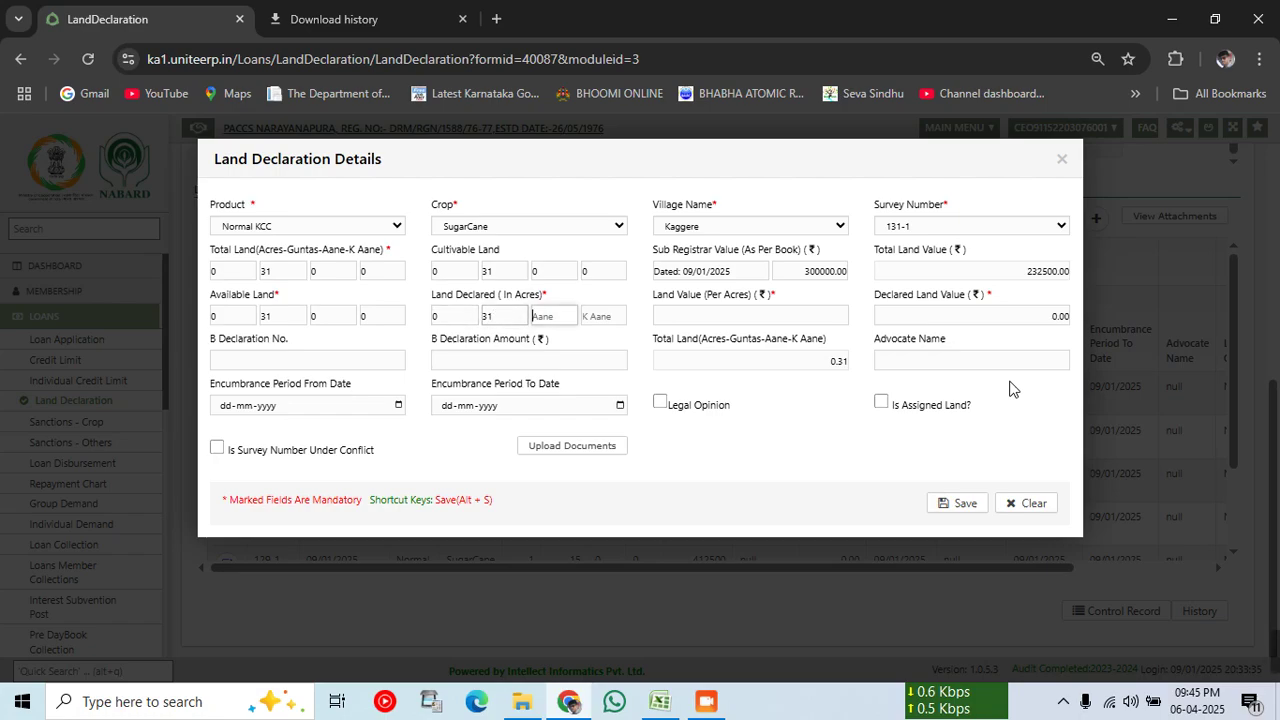
pyautogui.write('0')
pyautogui.press('Tab')
pyautogui.write('0')
pyautogui.press('Tab')
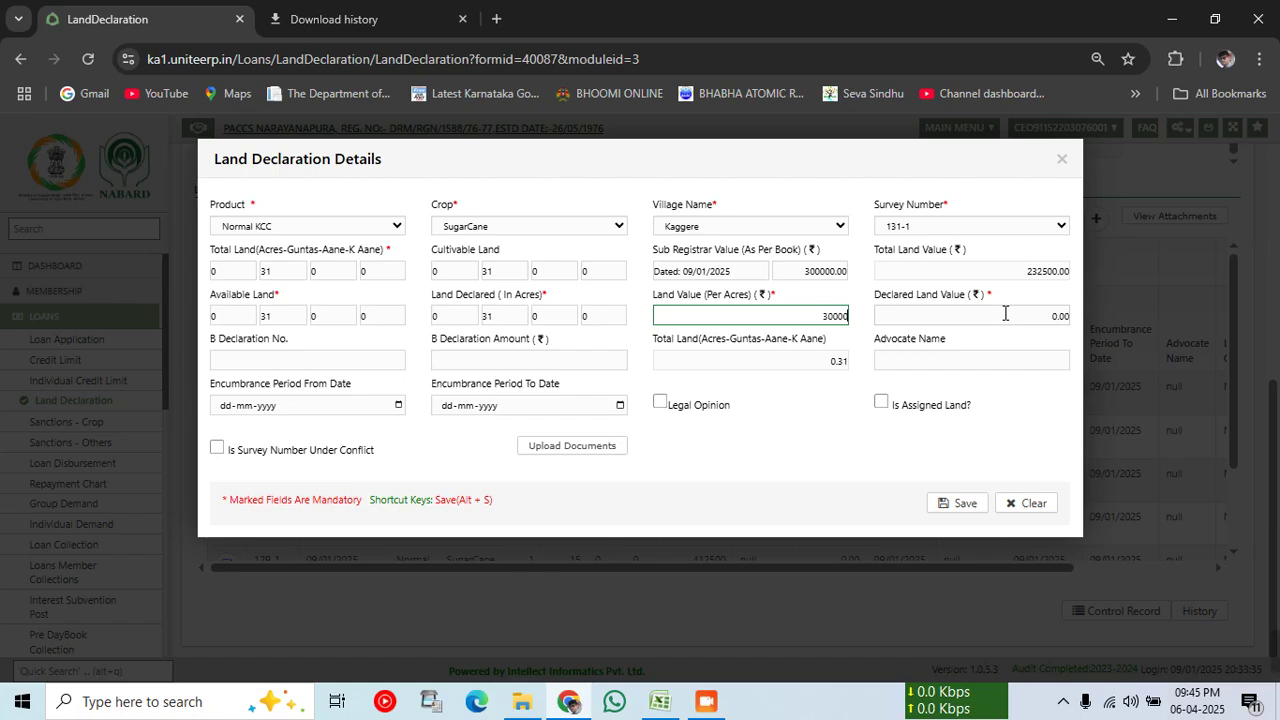
pyautogui.press('Tab')
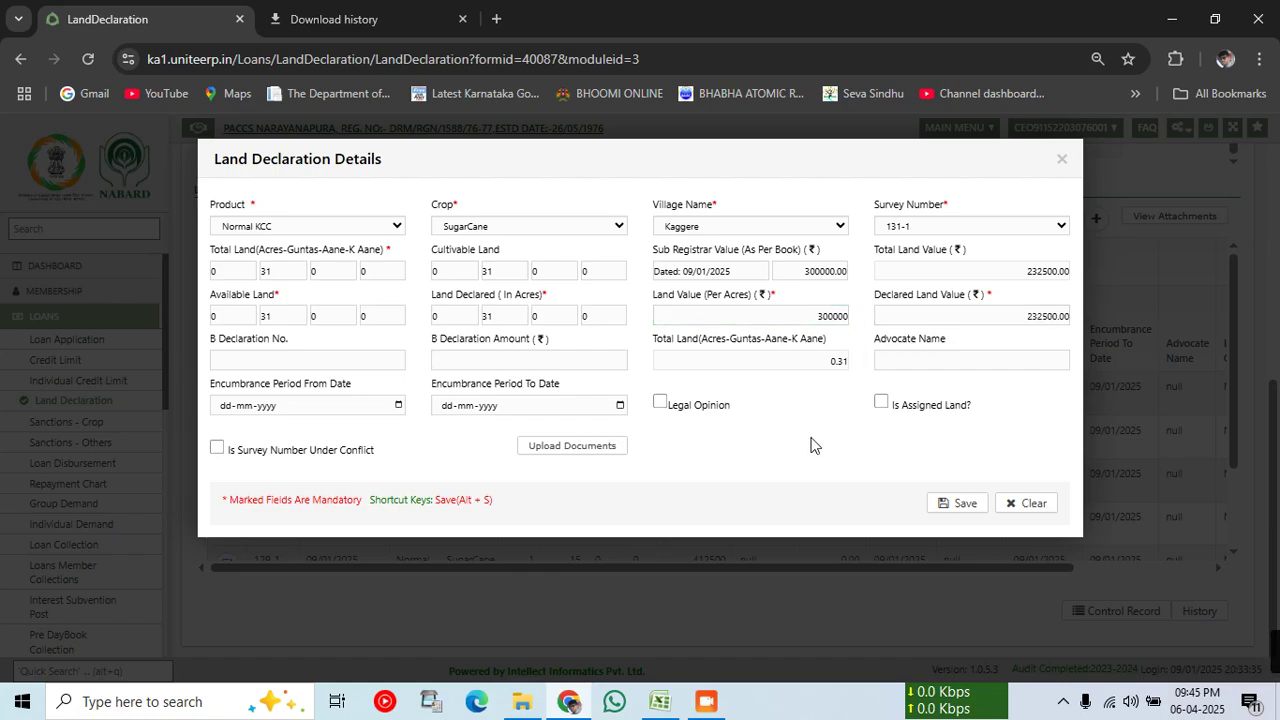
pyautogui.click(955, 504)
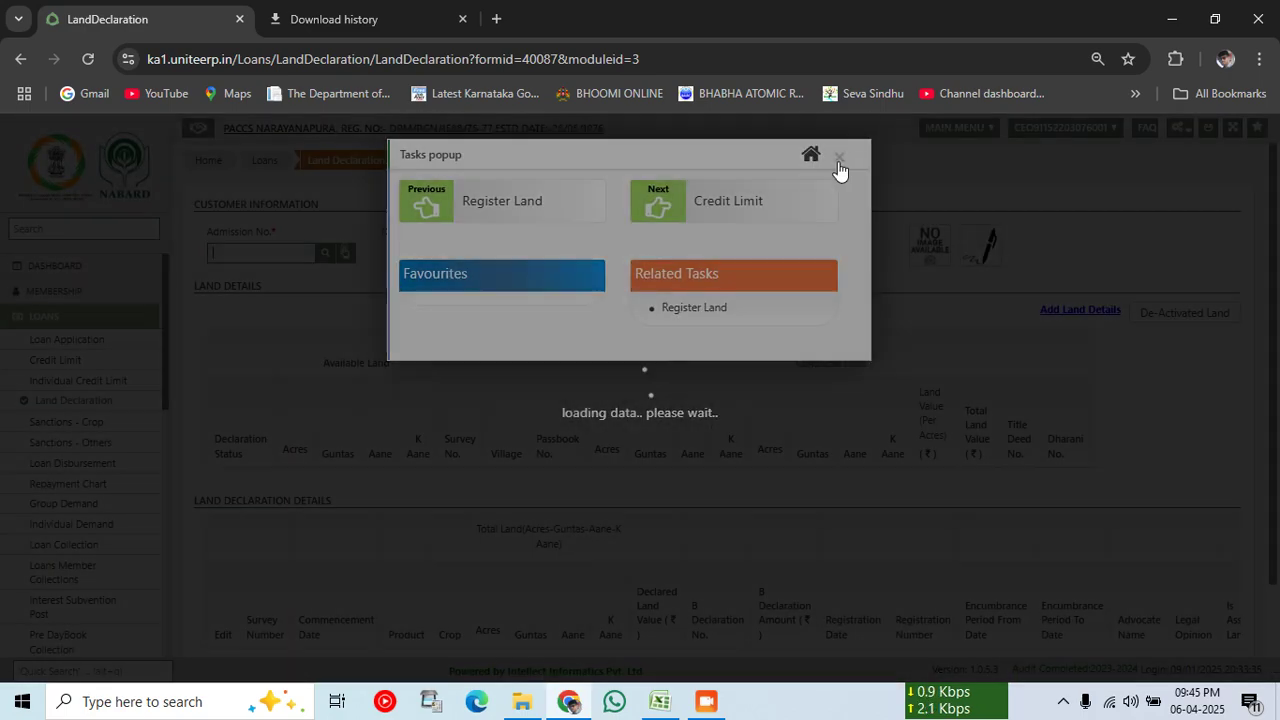
pyautogui.click(839, 143)
# Step: Look up the member by admission number, confirm 131-1 is declared, and start a blank declaration
pyautogui.click(277, 255)
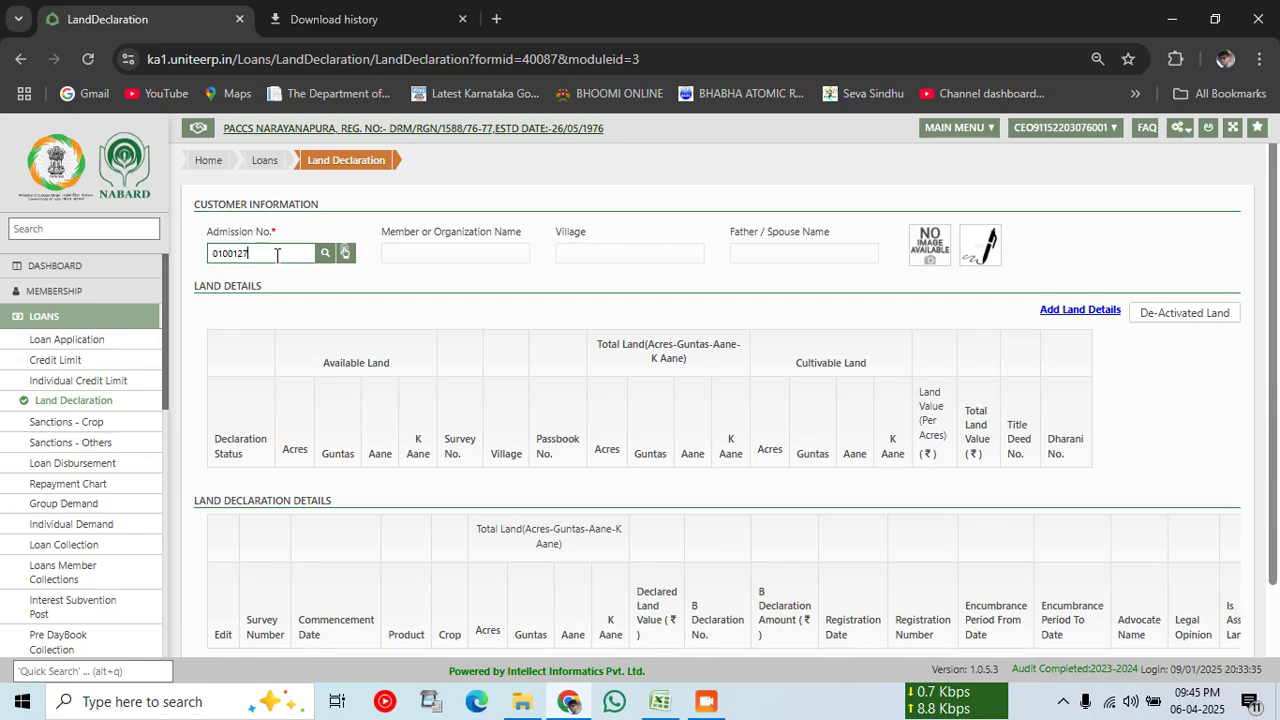
pyautogui.press('Return')
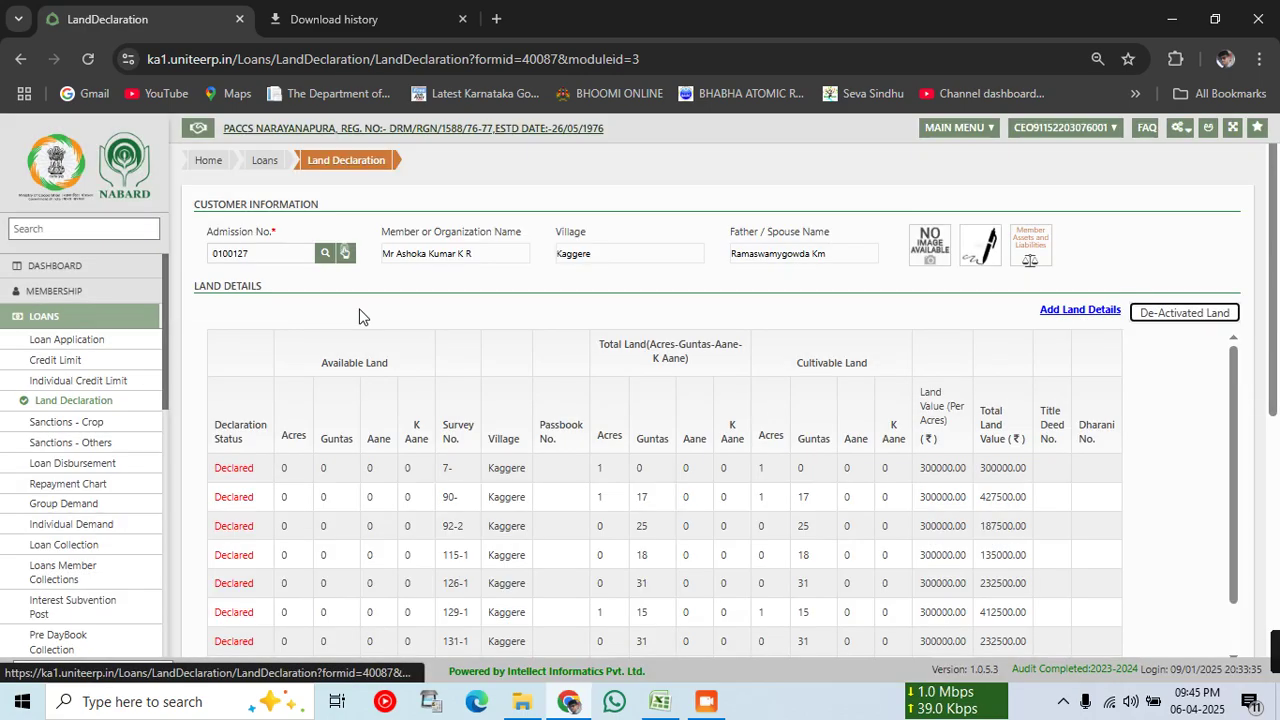
pyautogui.scroll(-3, 448, 535)
pyautogui.scroll(-5, 448, 540)
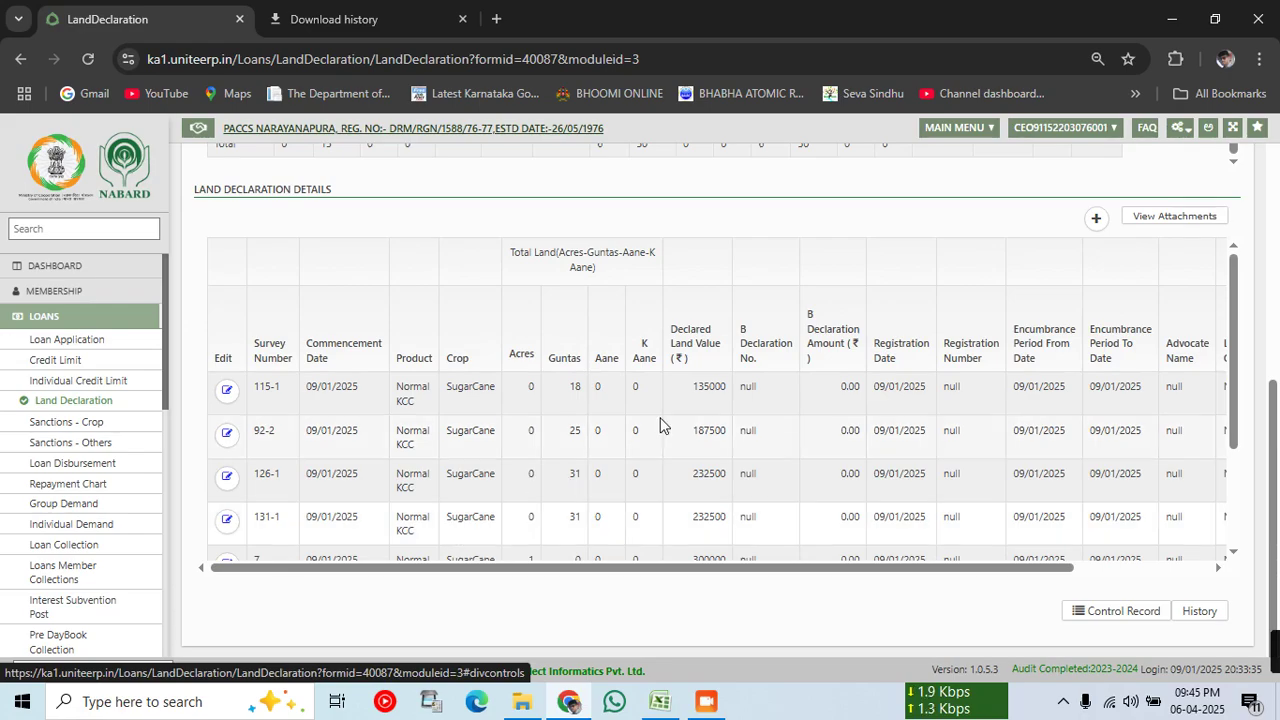
pyautogui.scroll(4, 660, 423)
pyautogui.scroll(-4, 851, 514)
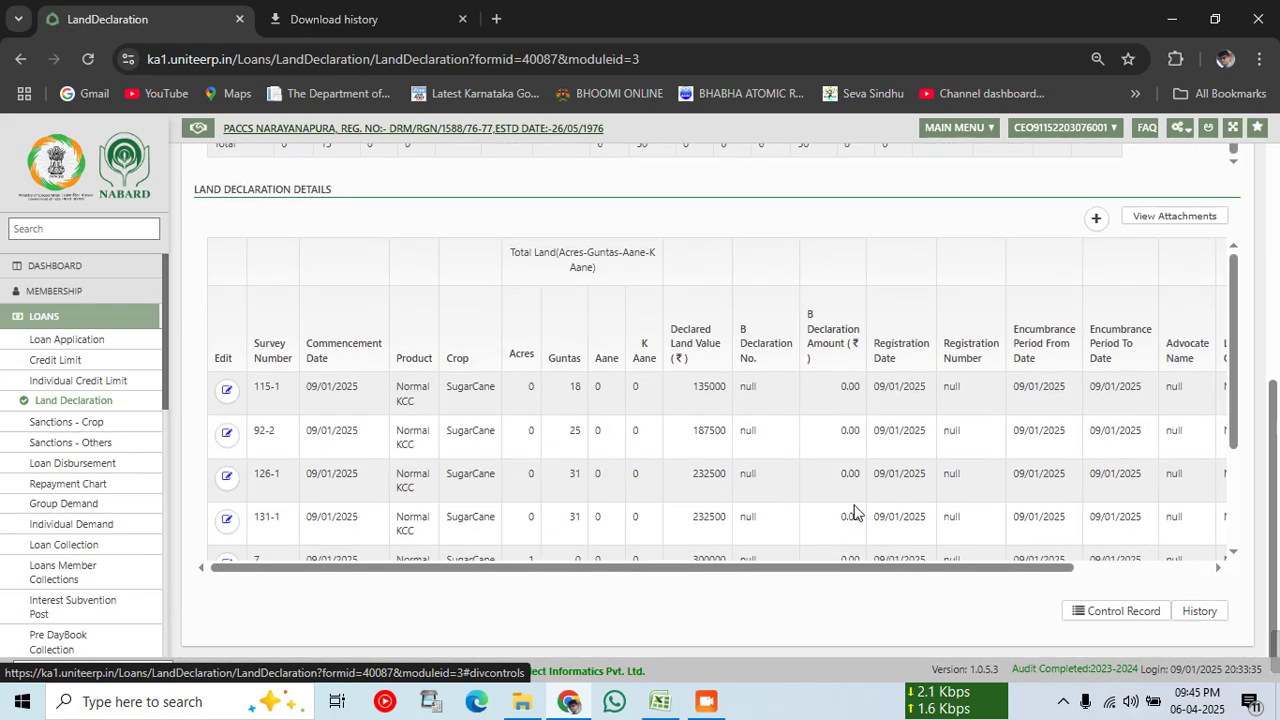
pyautogui.scroll(-3, 982, 490)
pyautogui.scroll(3, 571, 457)
pyautogui.scroll(3, 1116, 292)
pyautogui.click(1096, 499)
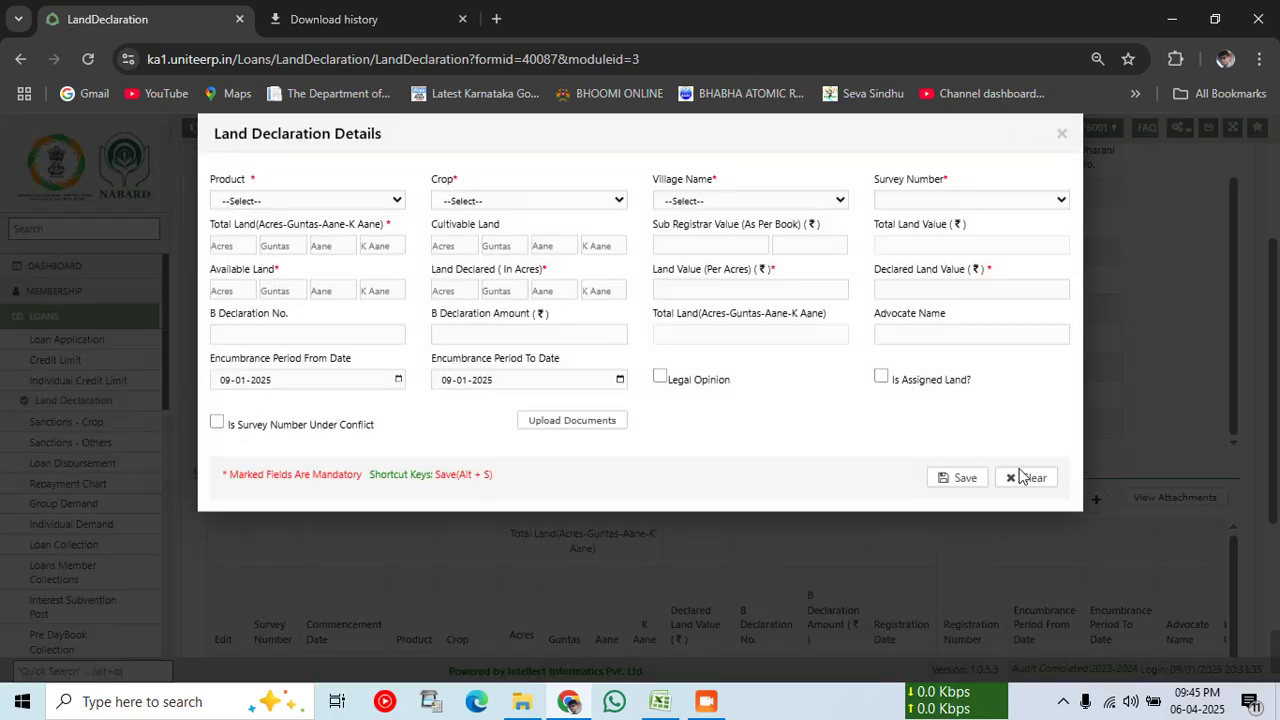
# Step: Choose Normal KCC, SugarCane, village Kaggere and survey number 197- for the declaration
pyautogui.click(252, 227)
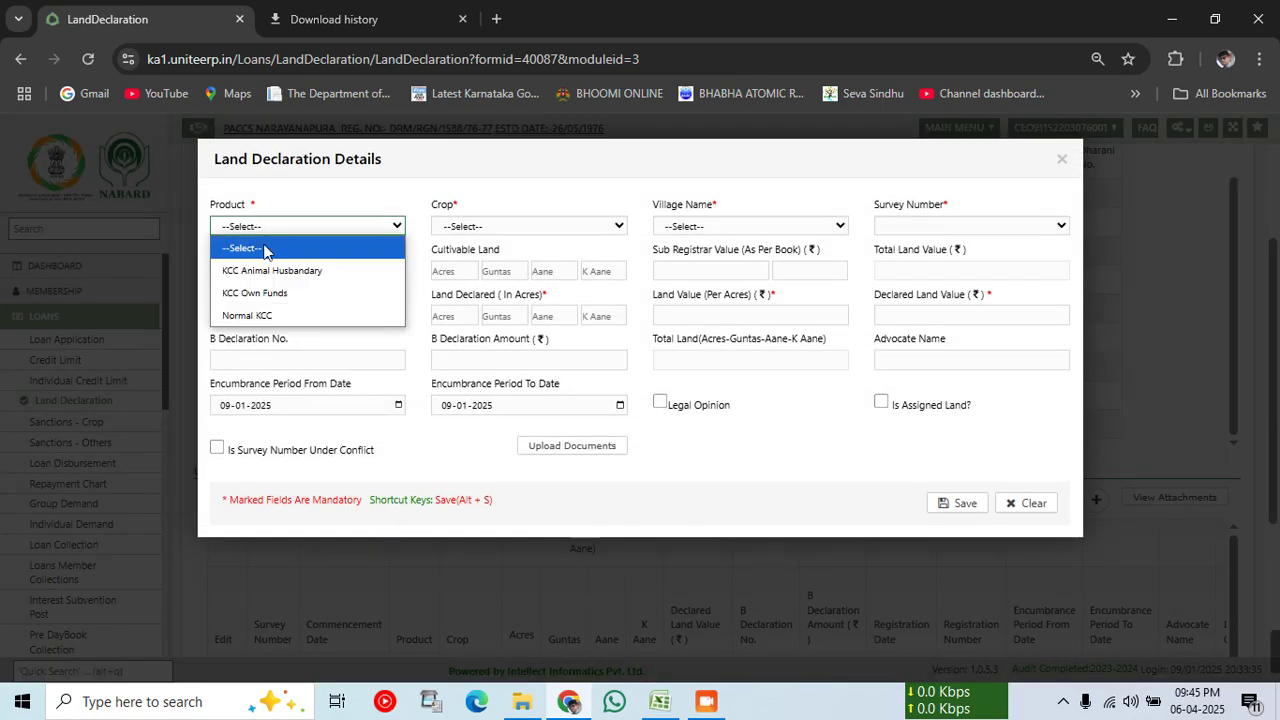
pyautogui.click(264, 314)
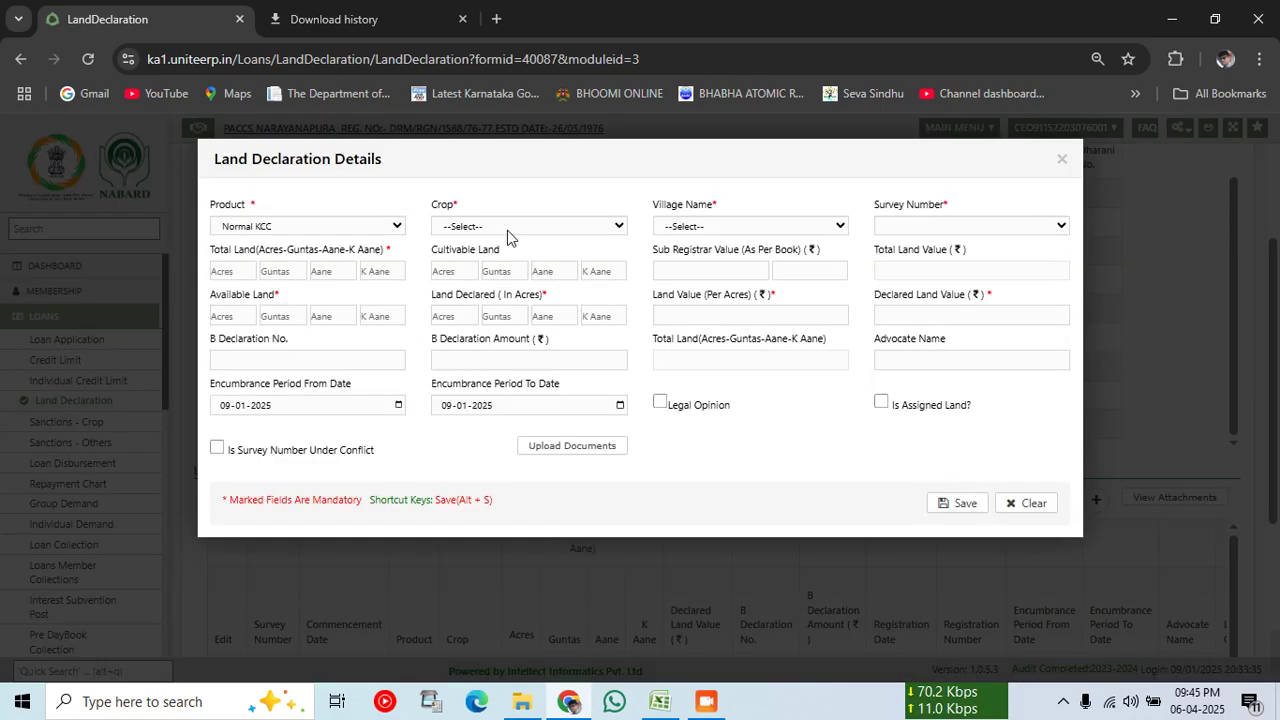
pyautogui.click(508, 228)
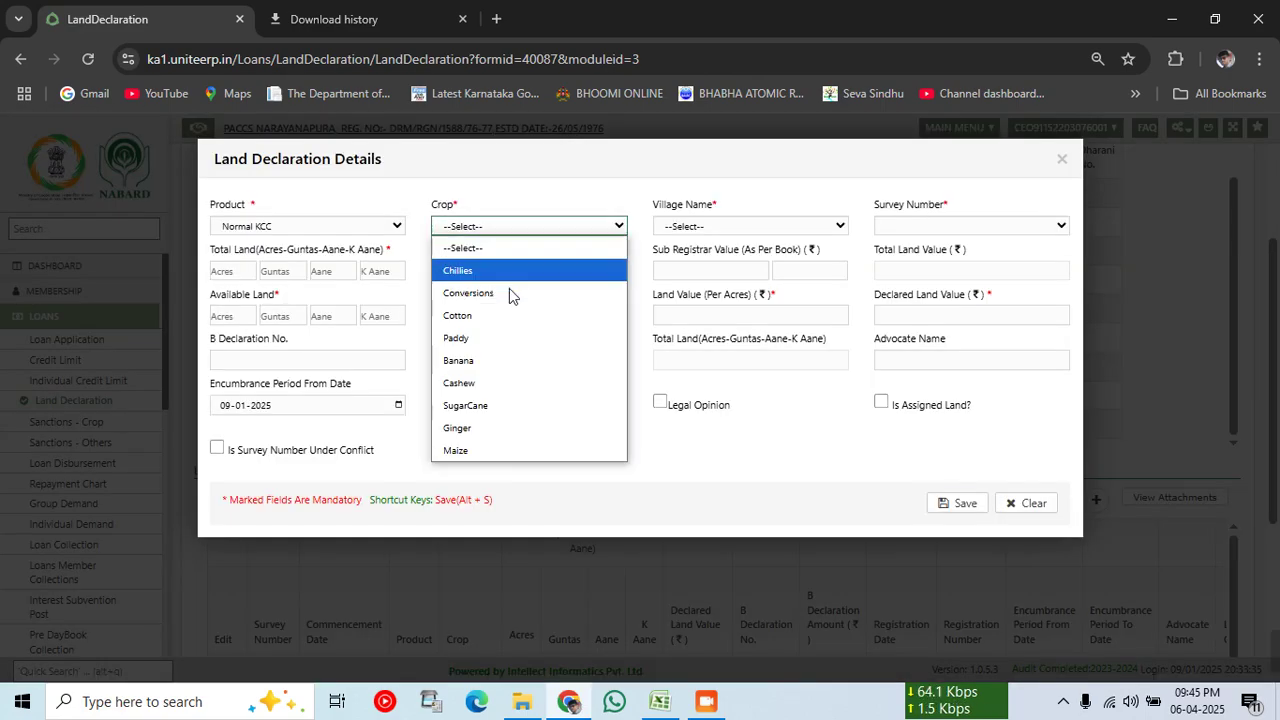
pyautogui.click(486, 406)
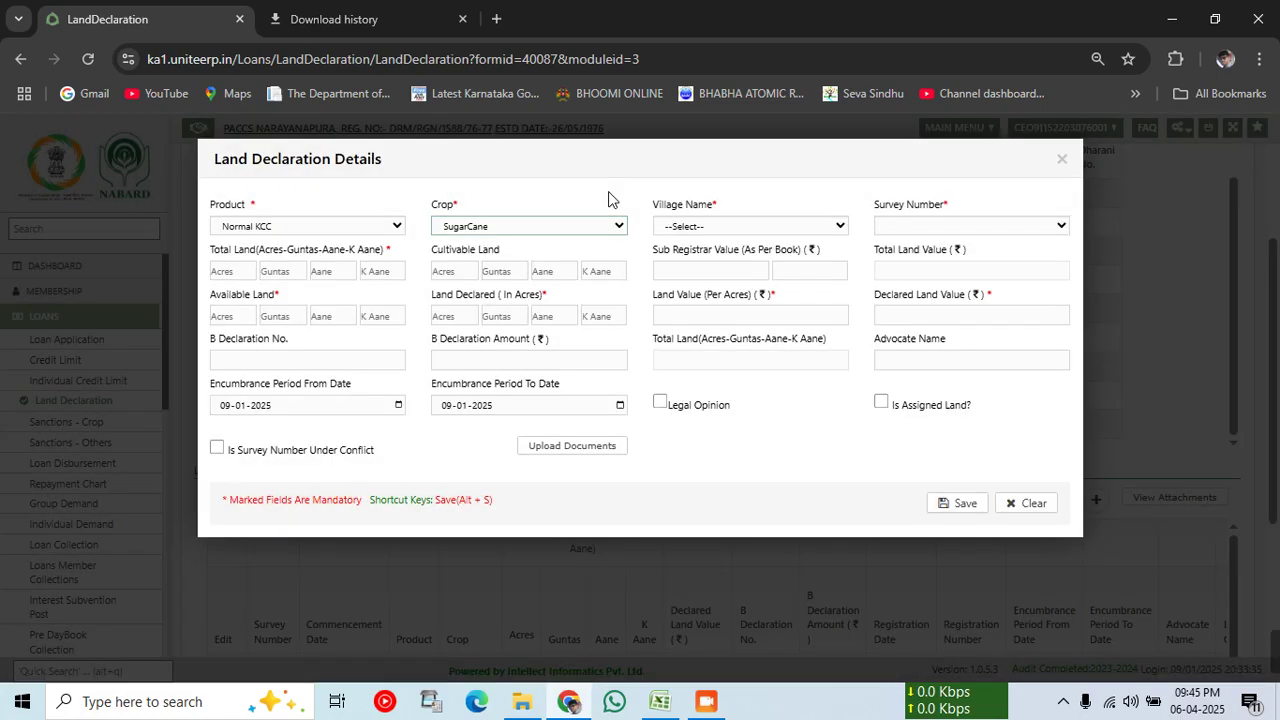
pyautogui.click(748, 225)
pyautogui.click(720, 269)
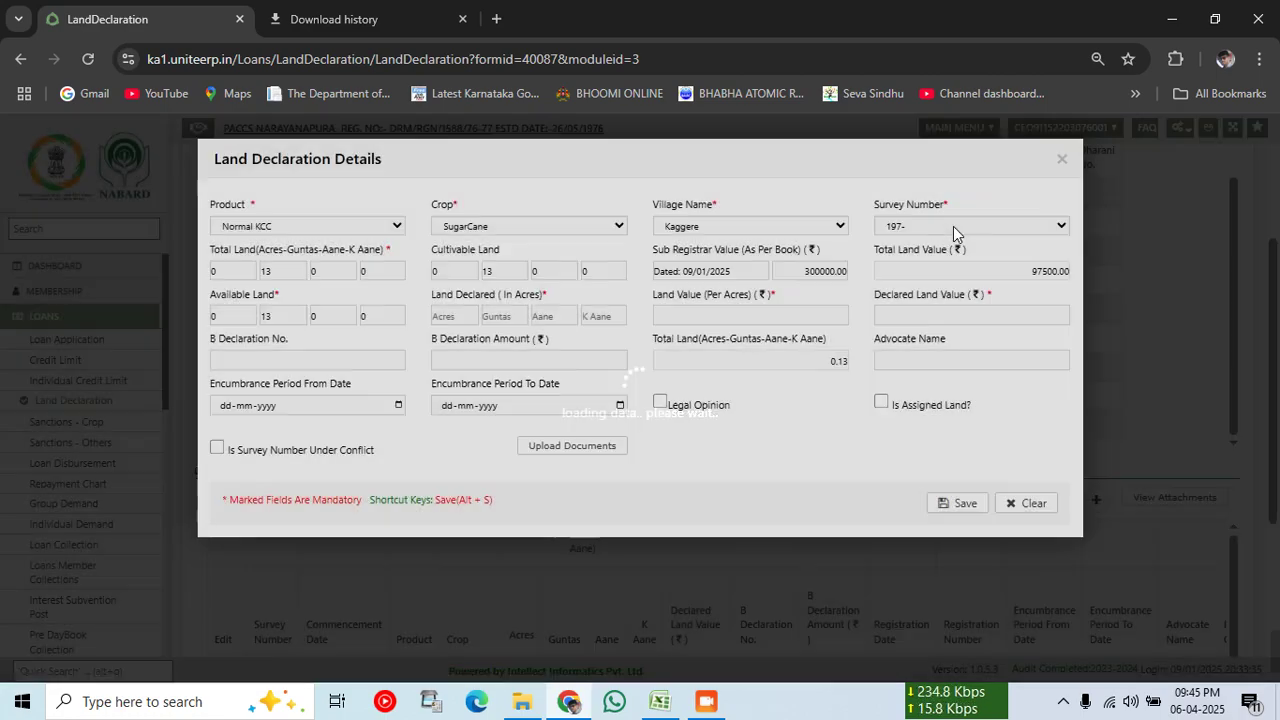
pyautogui.click(953, 226)
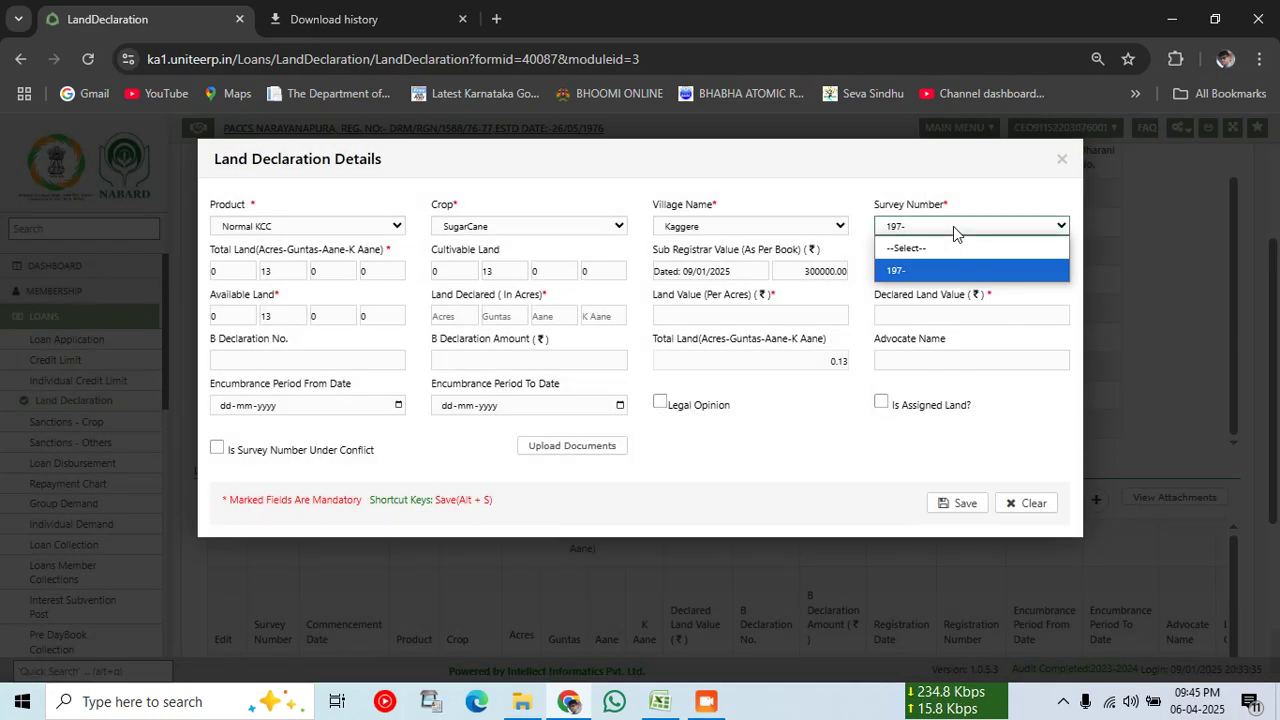
pyautogui.click(895, 270)
# Step: Declare 0 acres 13 guntas at 300000 per acre (97500.00), save, and acknowledge the success
pyautogui.click(457, 318)
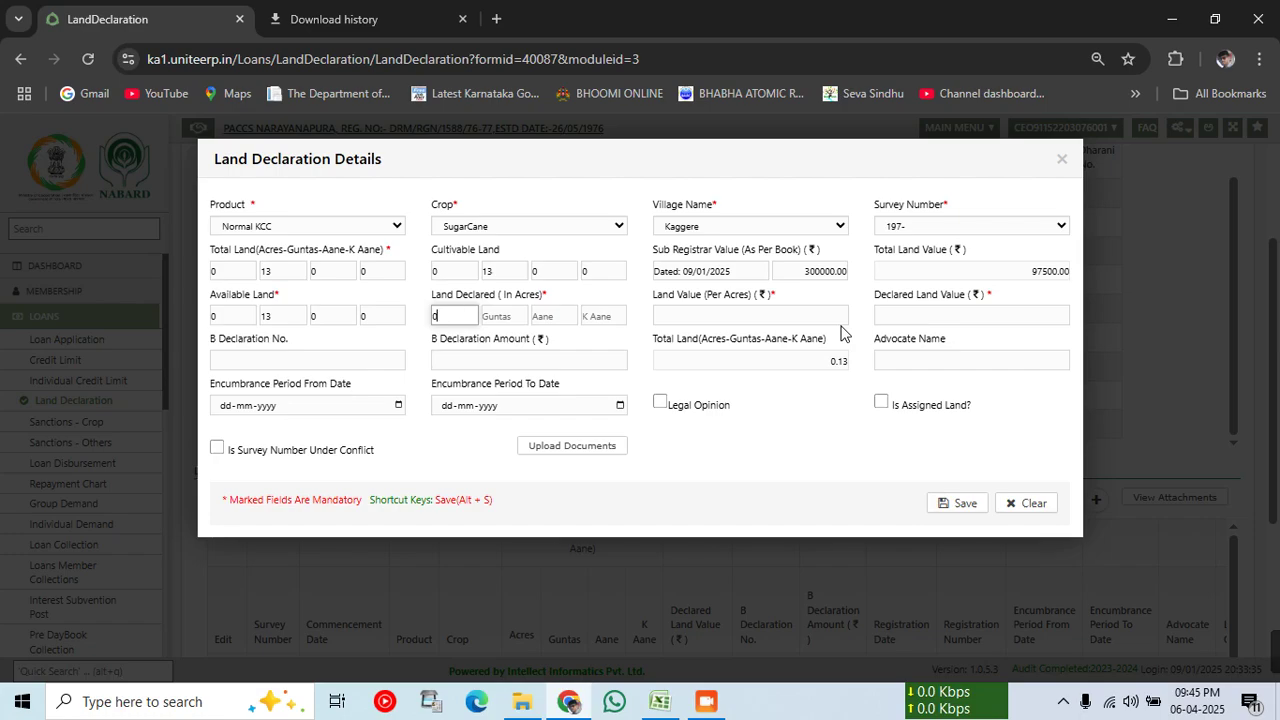
pyautogui.press('Tab')
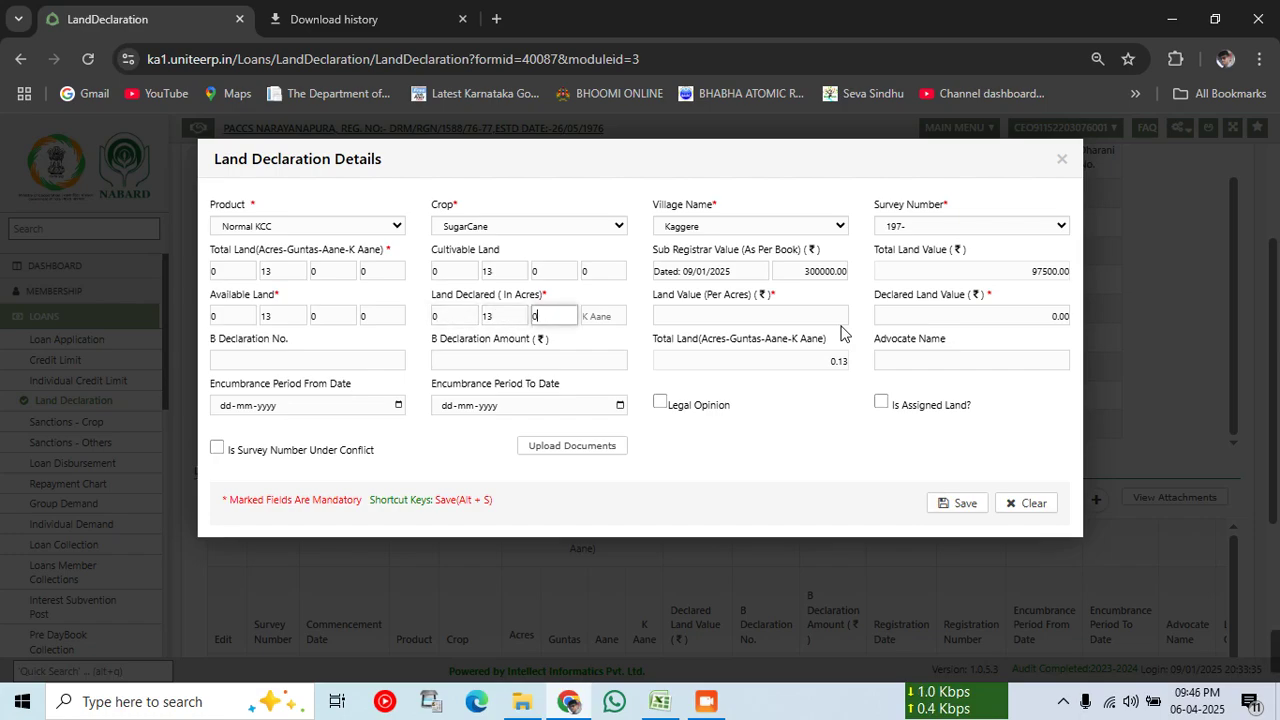
pyautogui.write('0')
pyautogui.press('Tab')
pyautogui.write('0')
pyautogui.press('Tab')
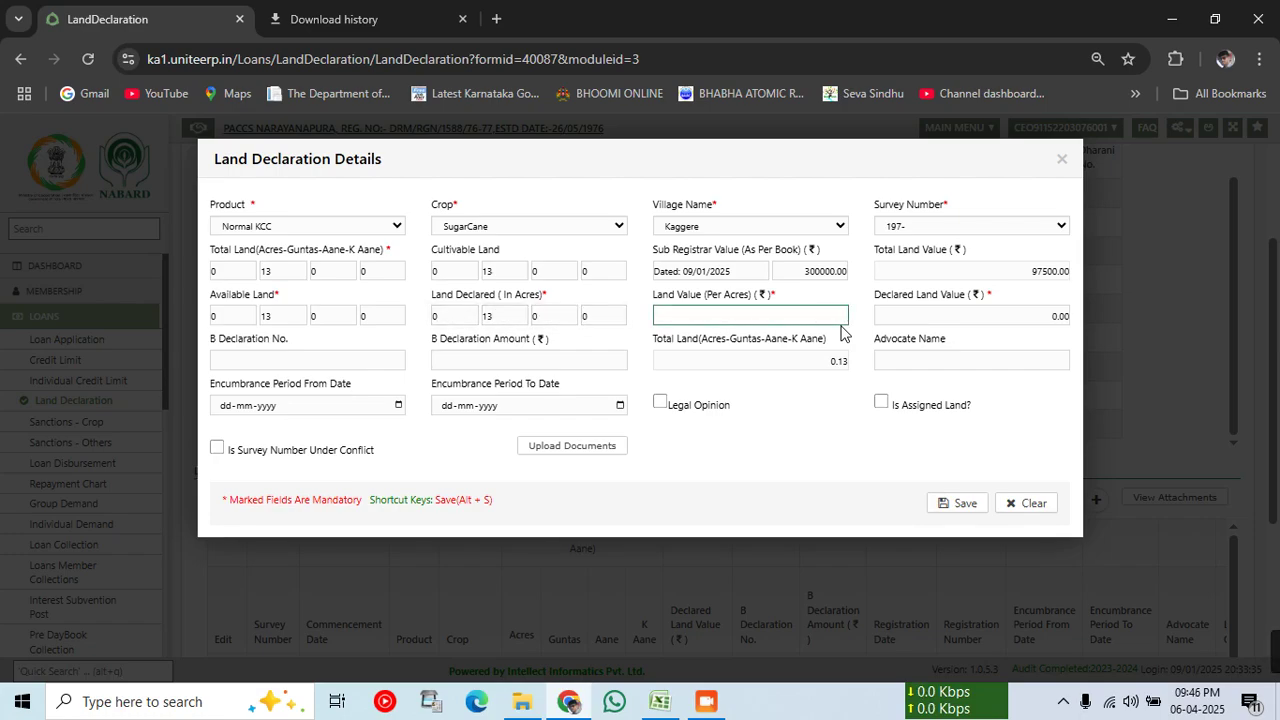
pyautogui.write('3000')
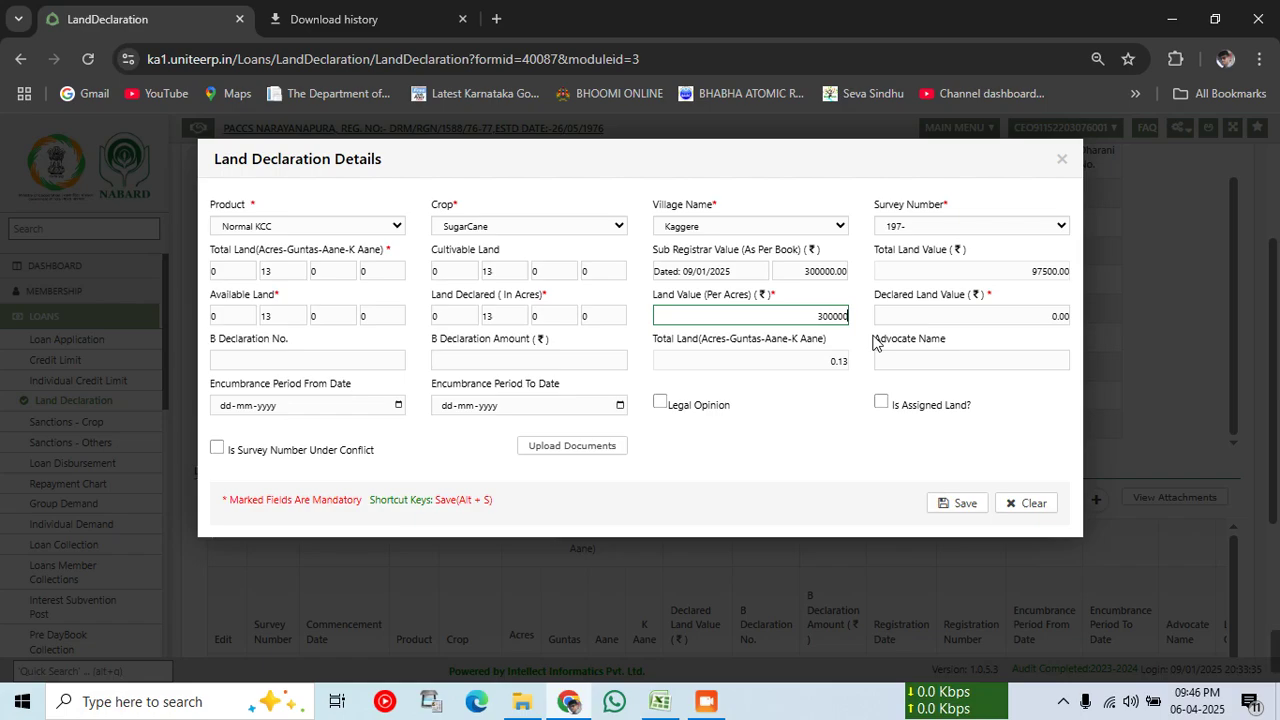
pyautogui.write('00')
pyautogui.click(836, 454)
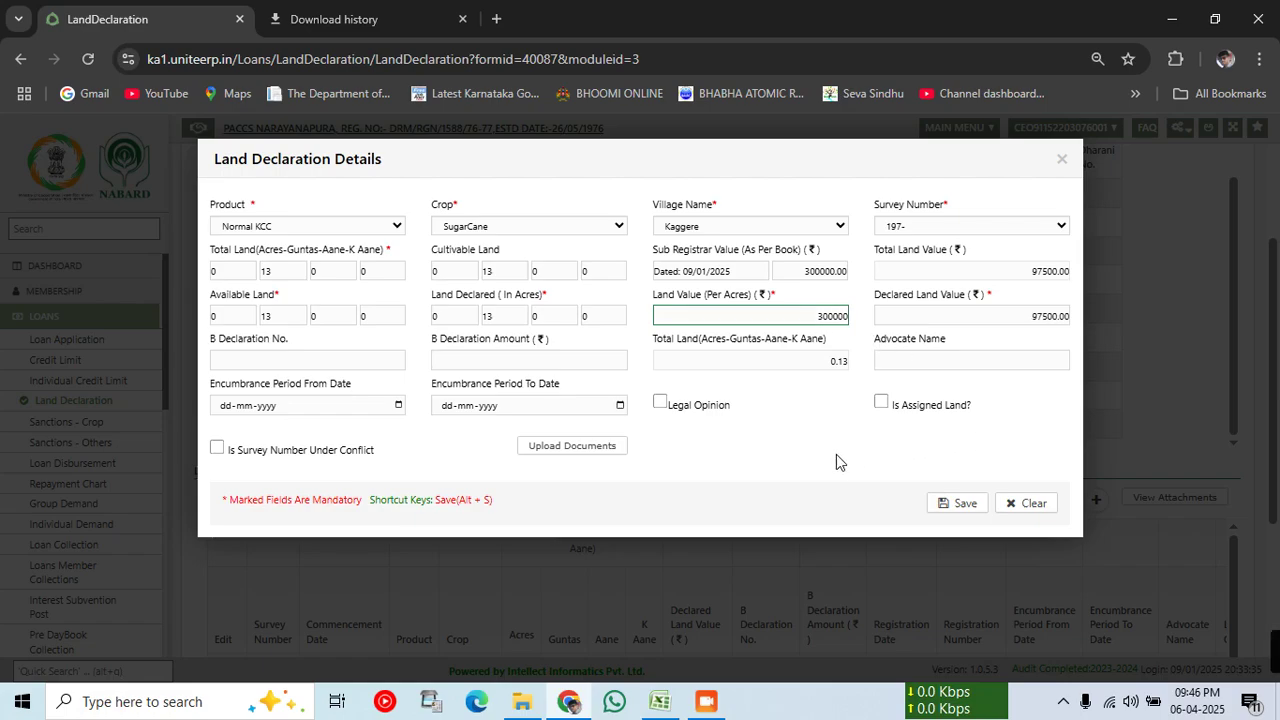
pyautogui.click(963, 505)
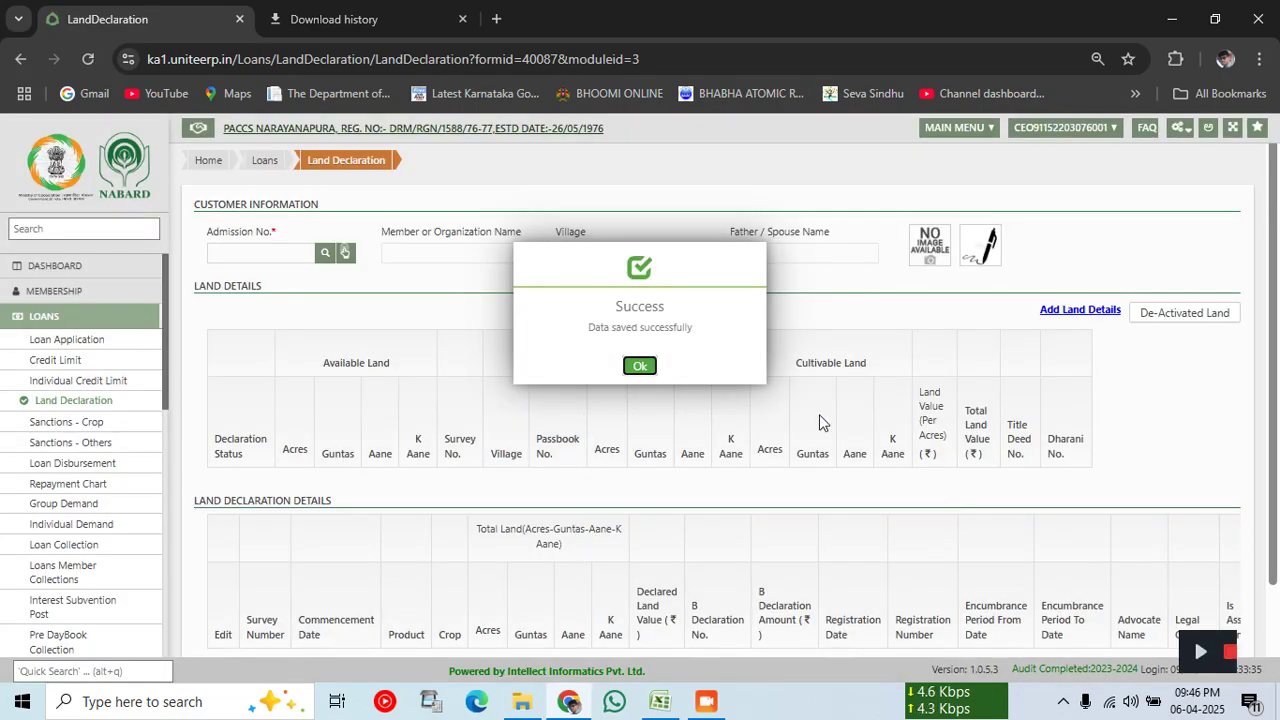
pyautogui.click(638, 366)
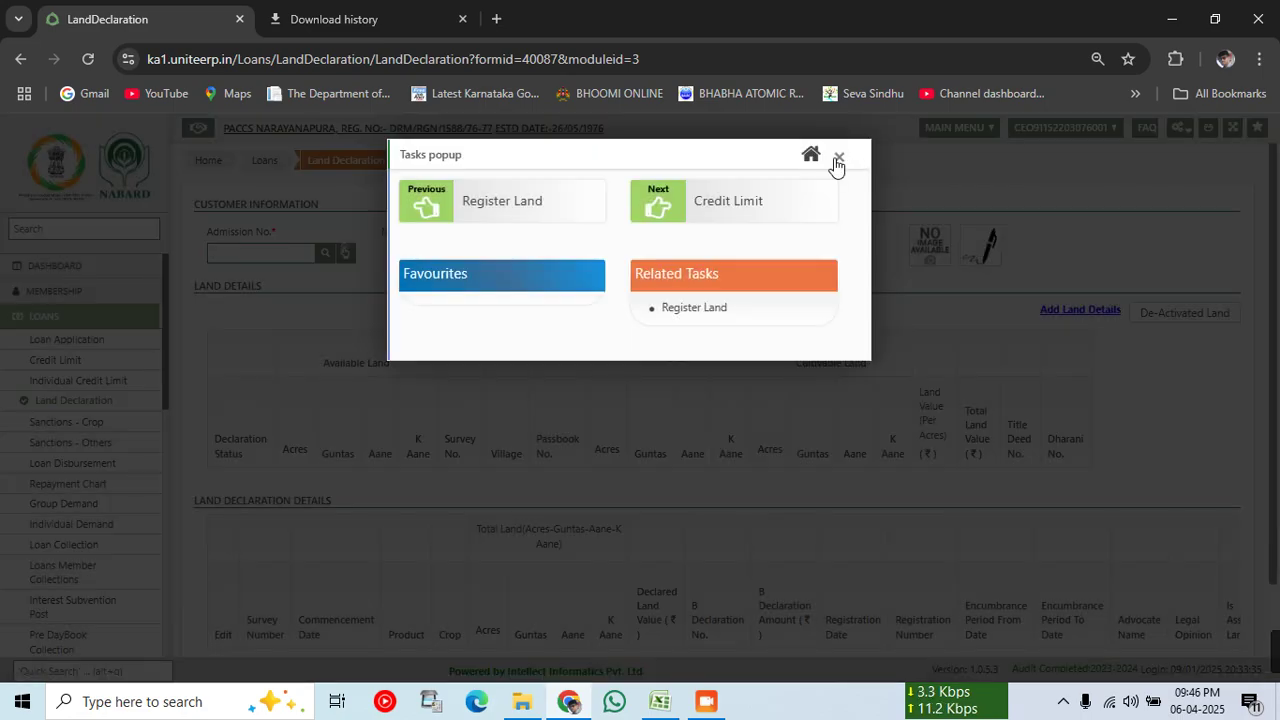
# Step: Dismiss the tasks popup and load the member's records by pasting the admission number
pyautogui.click(839, 157)
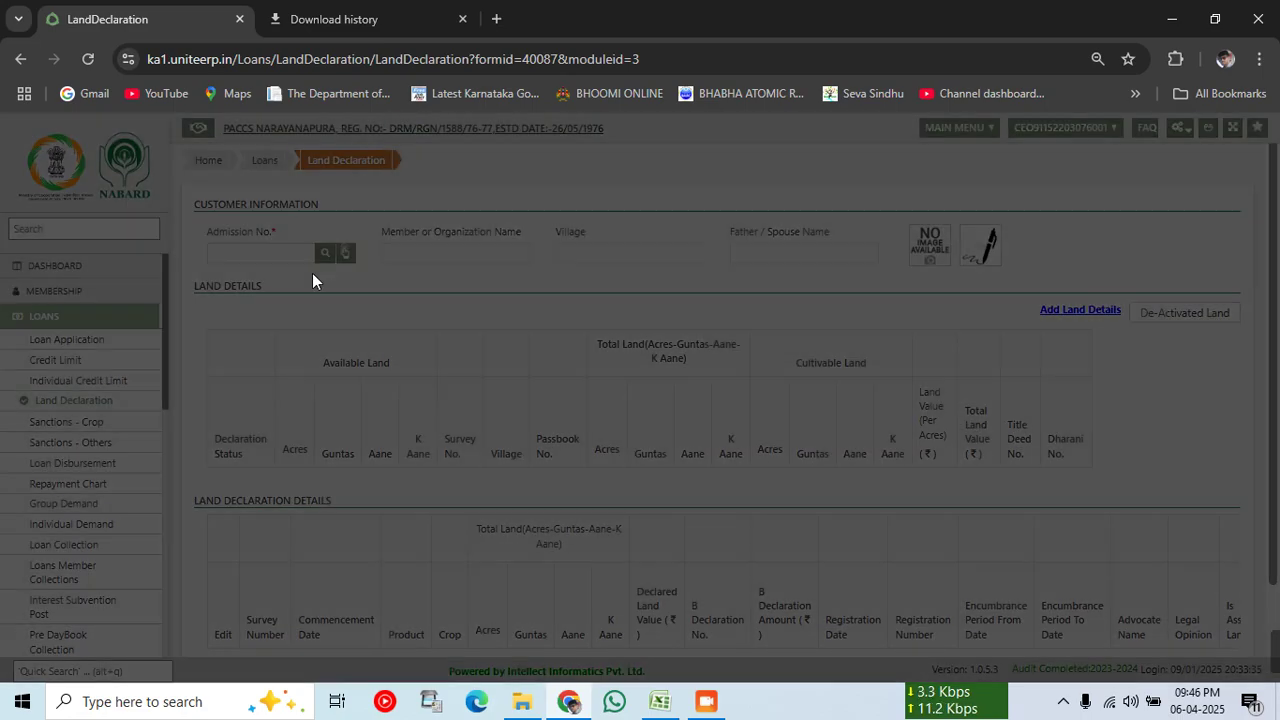
pyautogui.click(261, 257)
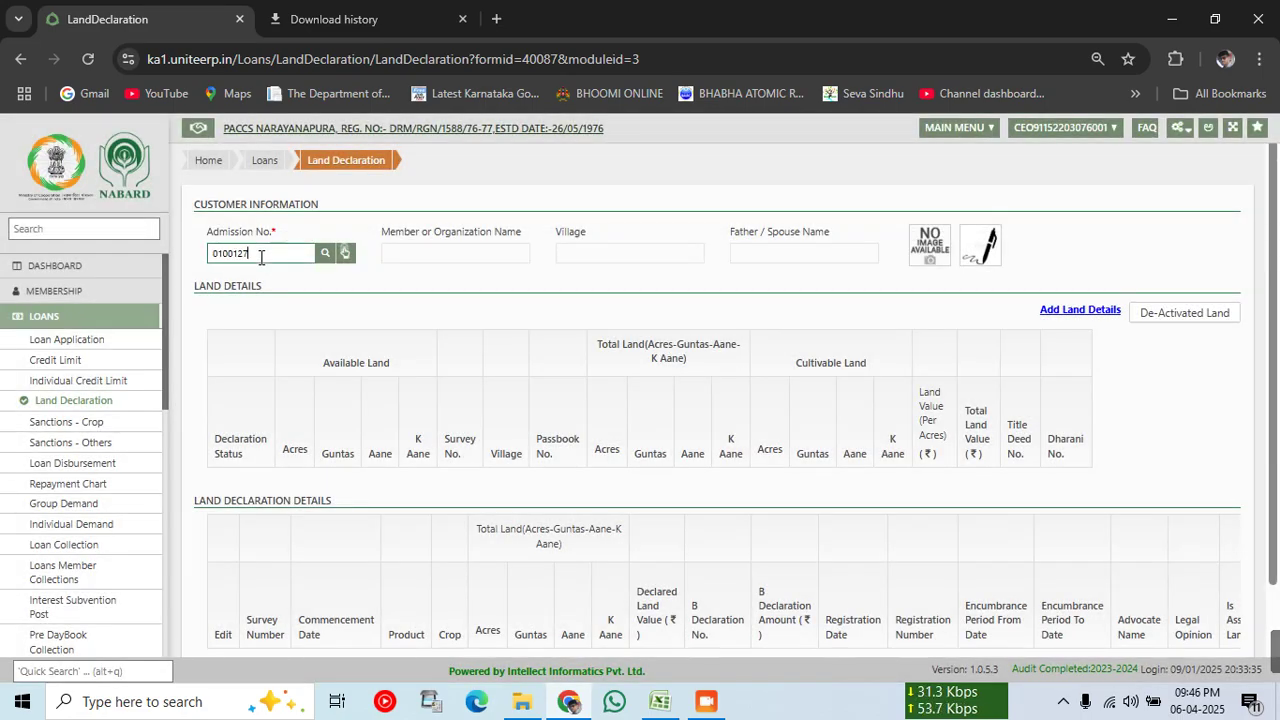
pyautogui.press('Tab')
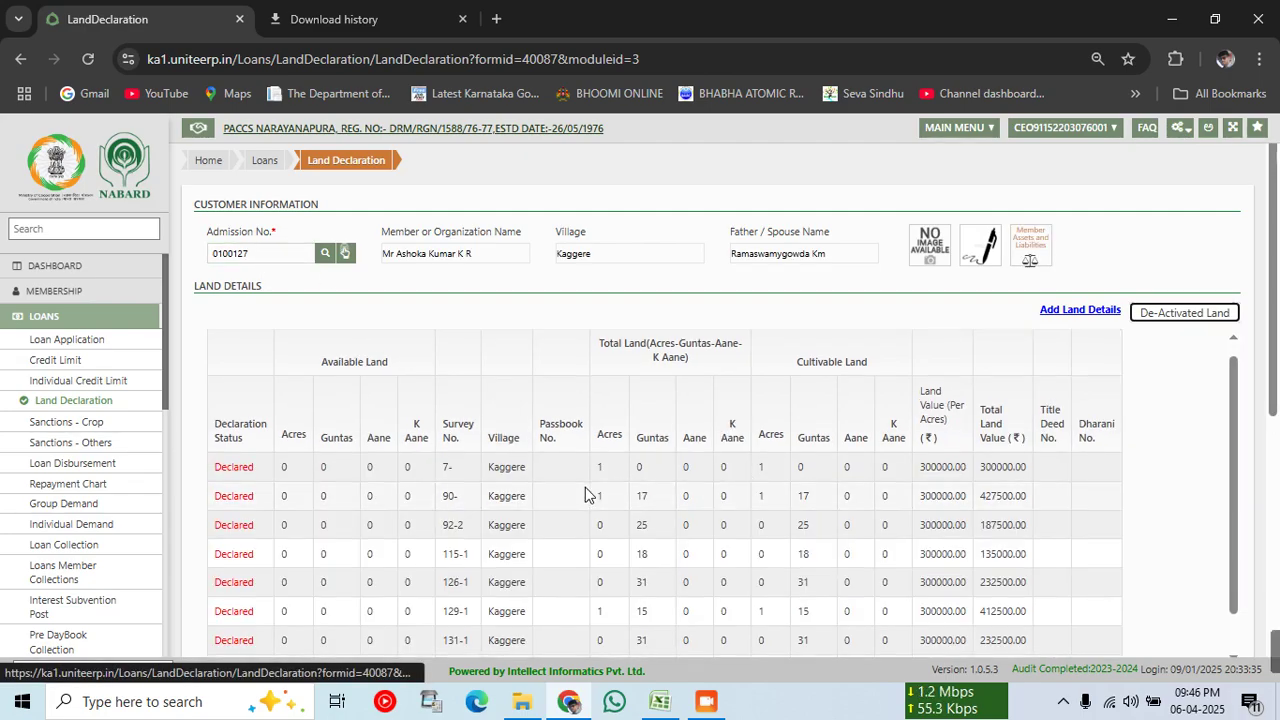
# Step: Review the Land Details and Land Declaration tables showing eight Kaggere parcels totalling 6 acres 30 guntas
pyautogui.scroll(-3, 257, 498)
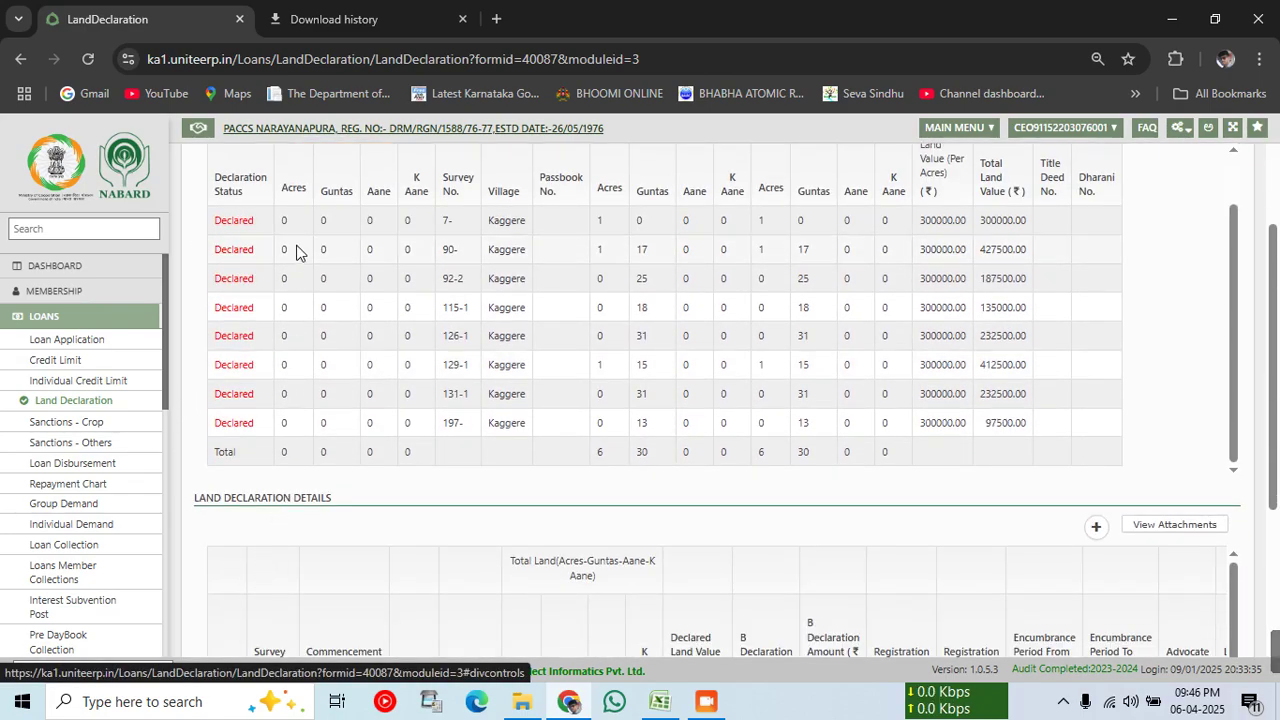
pyautogui.scroll(1, 304, 400)
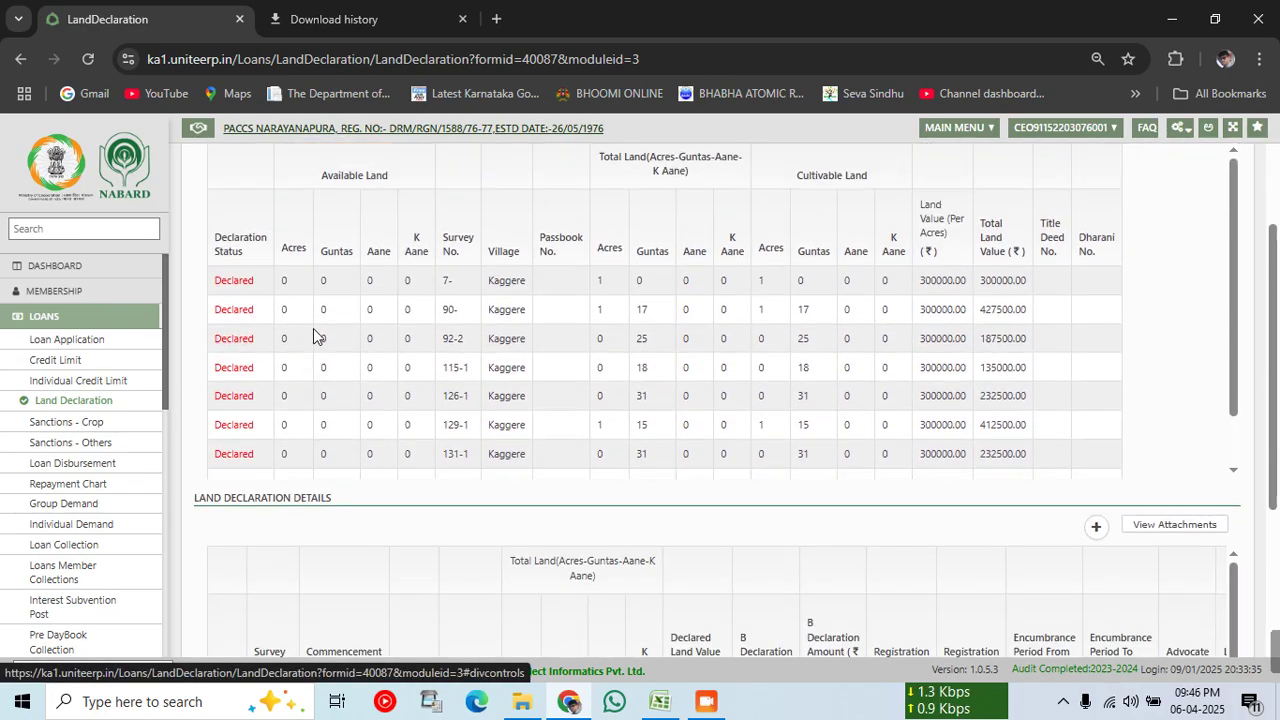
pyautogui.scroll(-2, 374, 470)
pyautogui.scroll(-2, 380, 405)
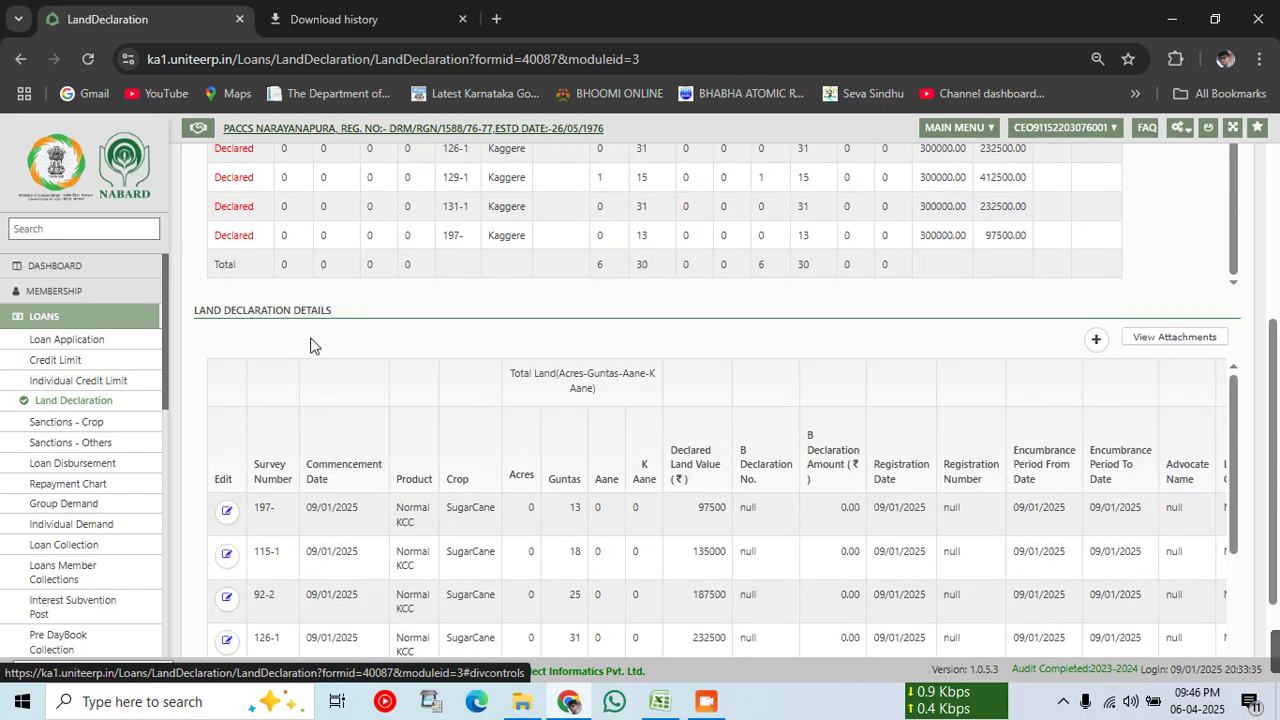
pyautogui.scroll(3, 504, 340)
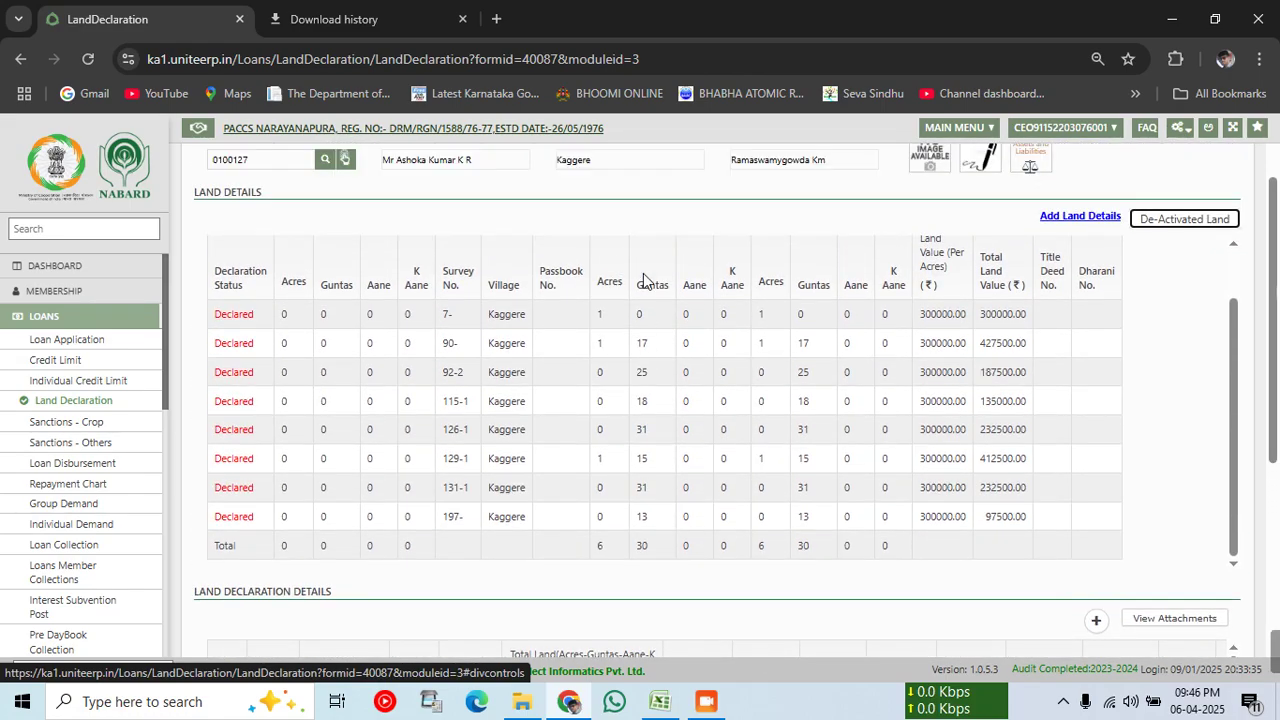
pyautogui.scroll(-1, 668, 522)
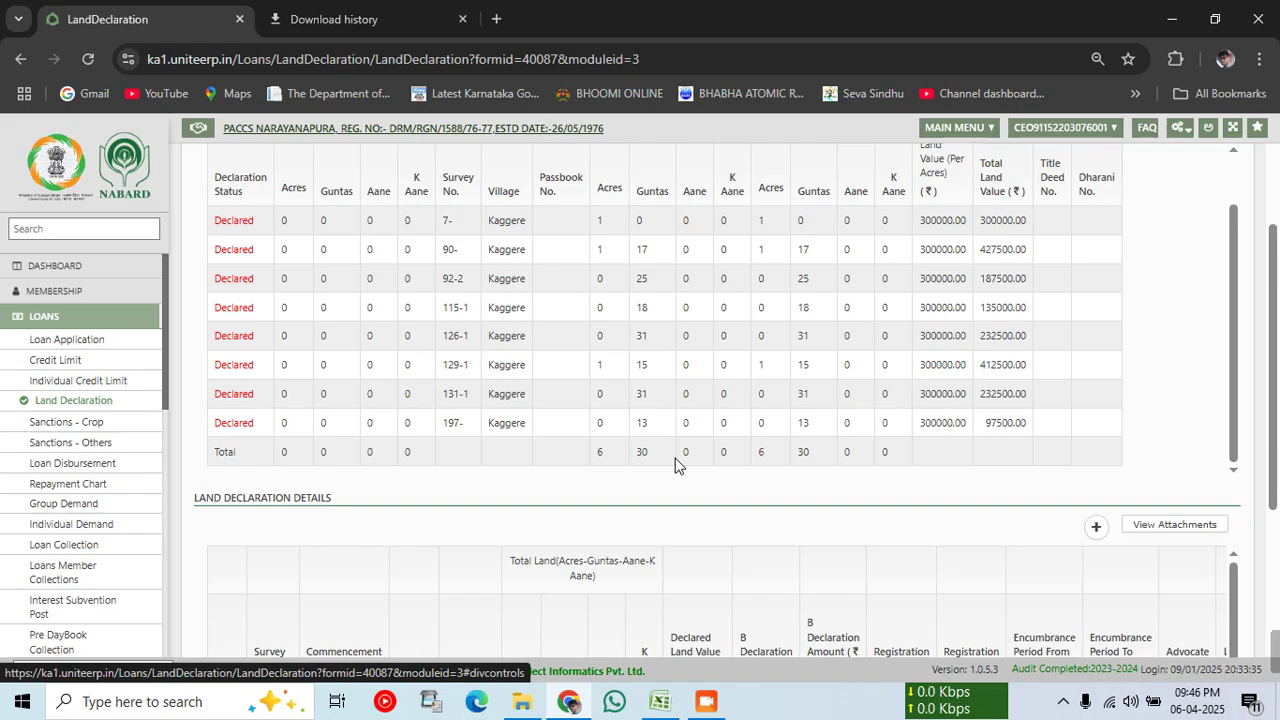
pyautogui.scroll(-2, 675, 465)
pyautogui.scroll(-3, 546, 546)
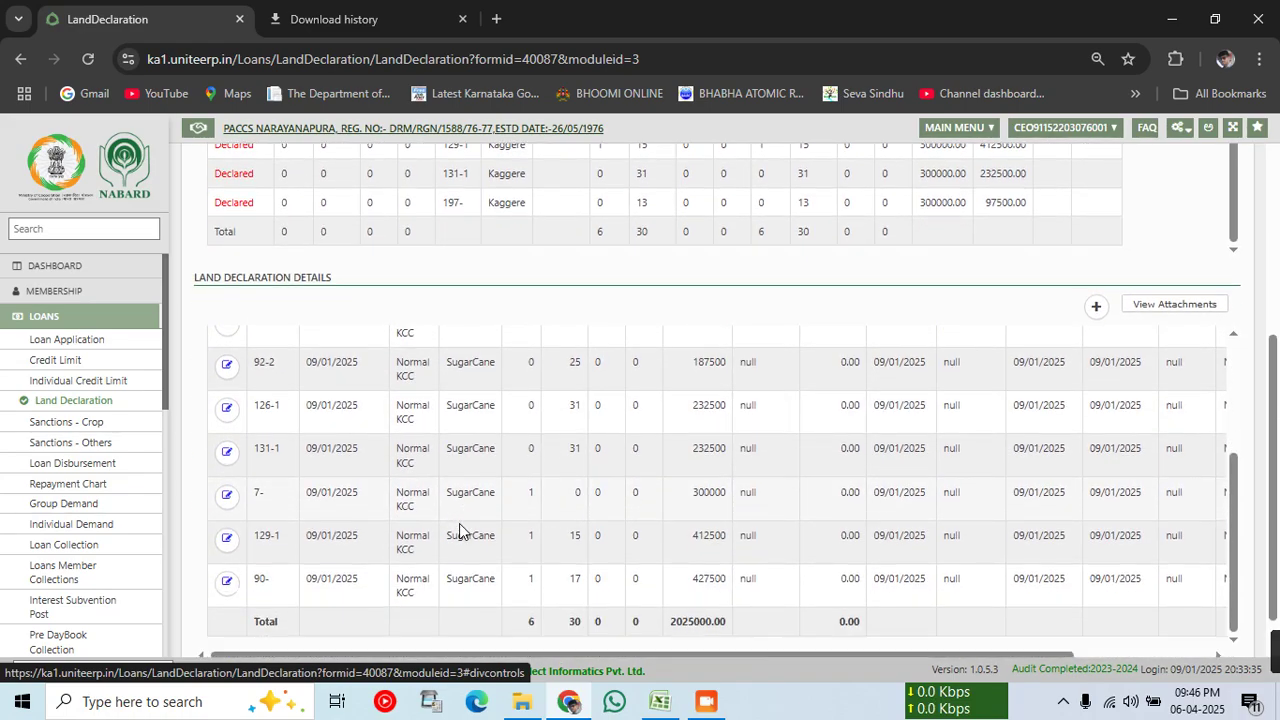
pyautogui.scroll(-1, 460, 530)
pyautogui.scroll(3, 833, 392)
pyautogui.scroll(1, 180, 420)
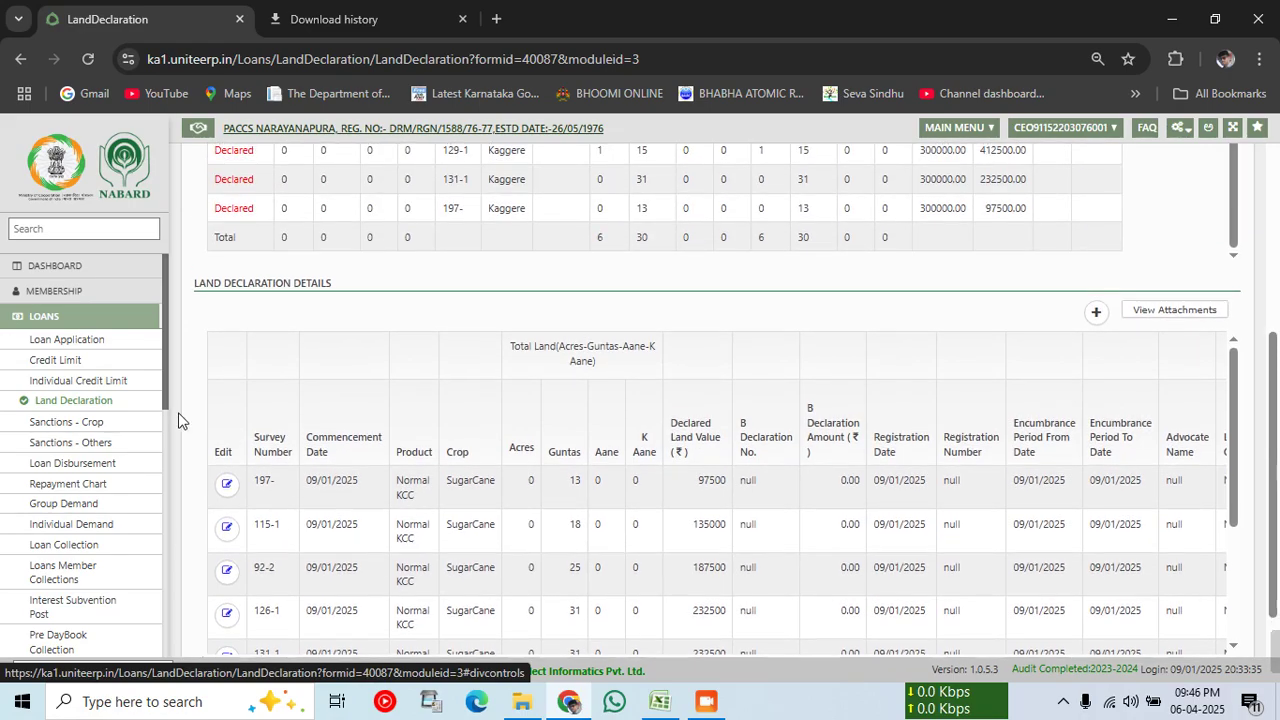
pyautogui.scroll(4, 716, 492)
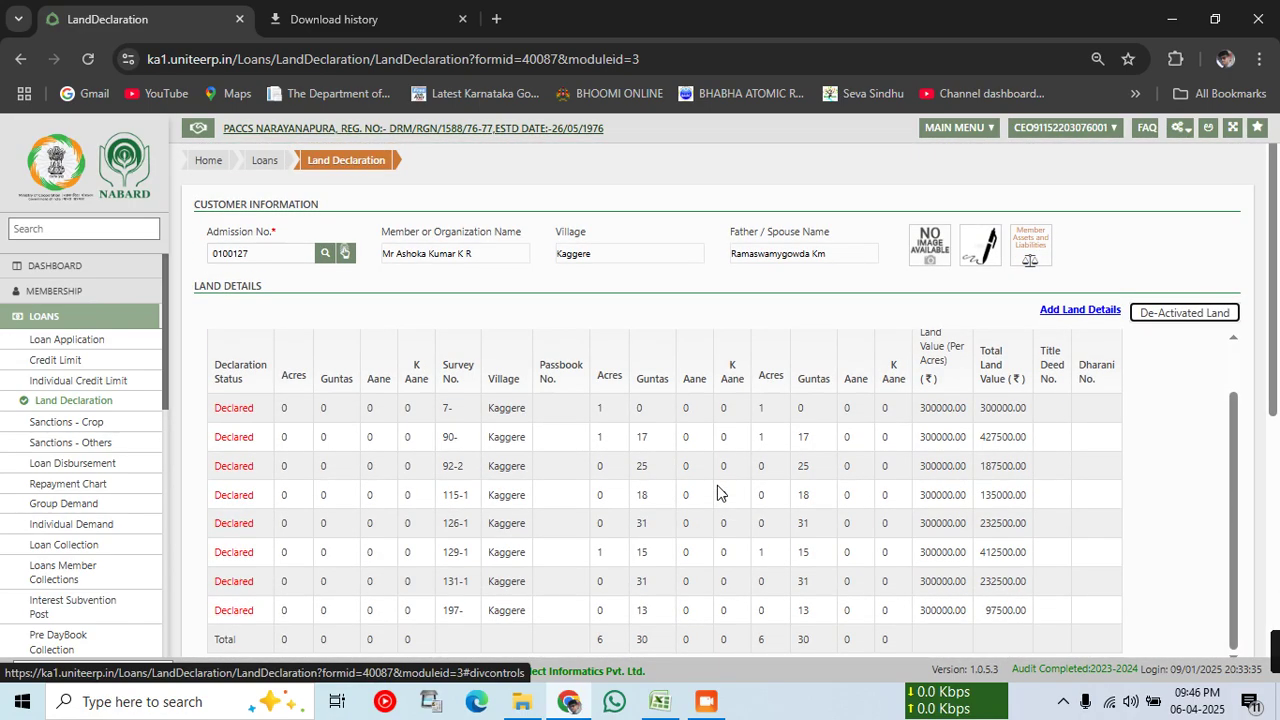
pyautogui.scroll(1, 716, 492)
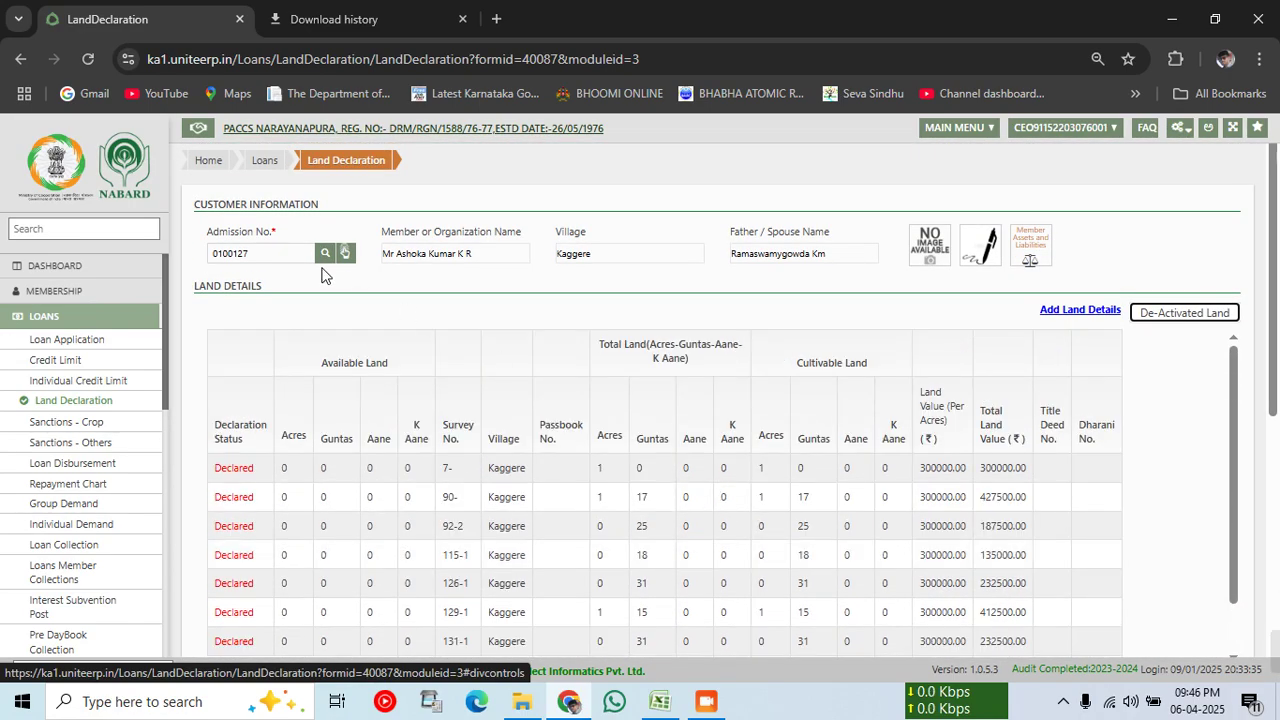
# Step: Go to Credit Limit from the Loans workflow and list members under the Normal KCC product
pyautogui.click(266, 163)
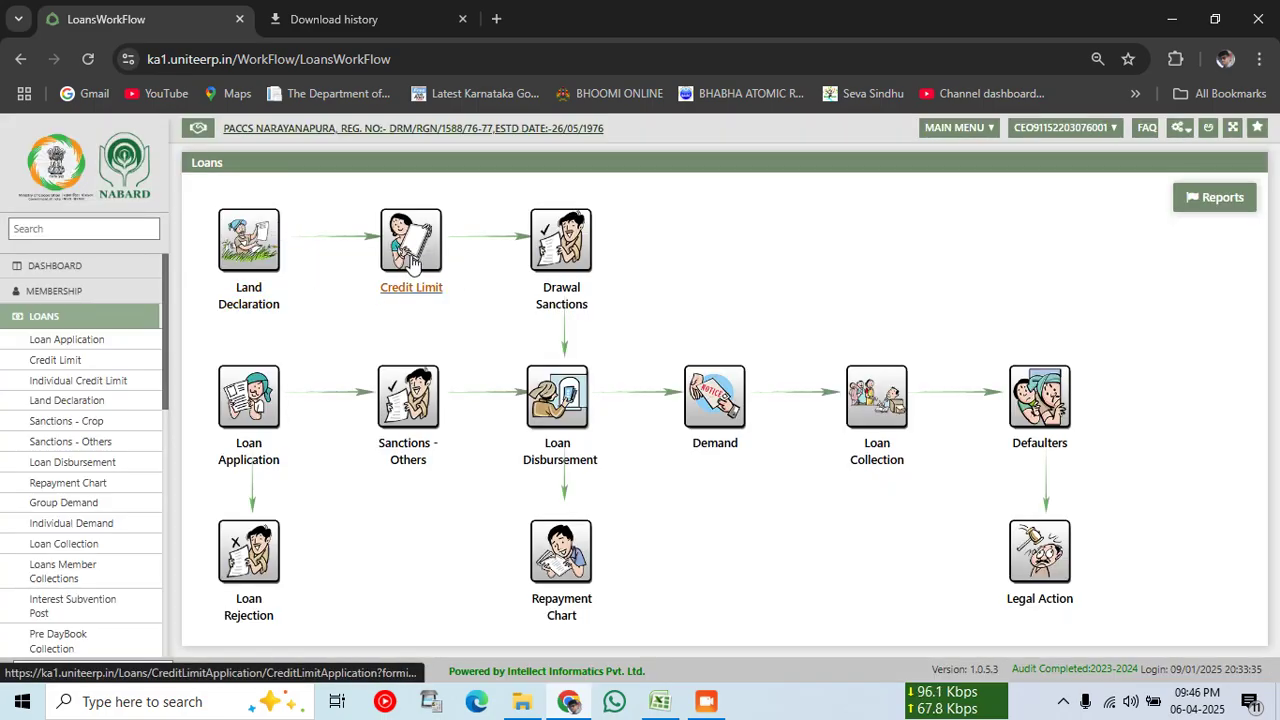
pyautogui.click(410, 258)
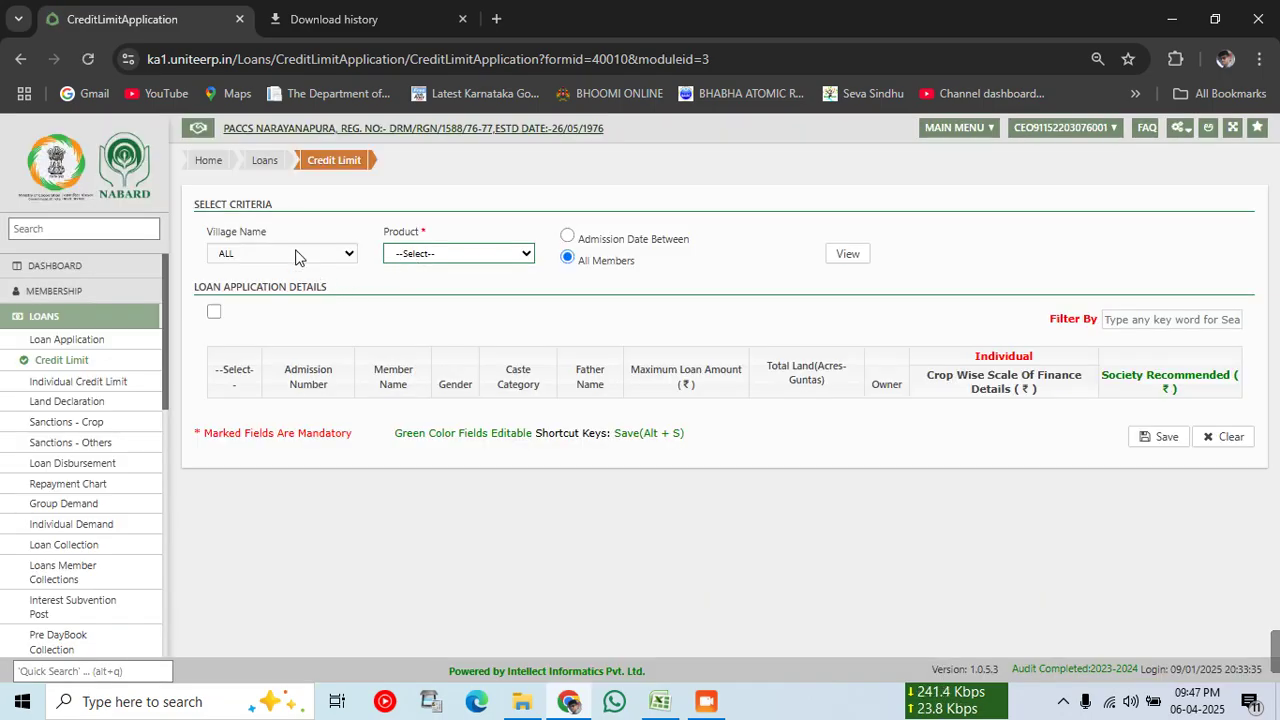
pyautogui.click(446, 255)
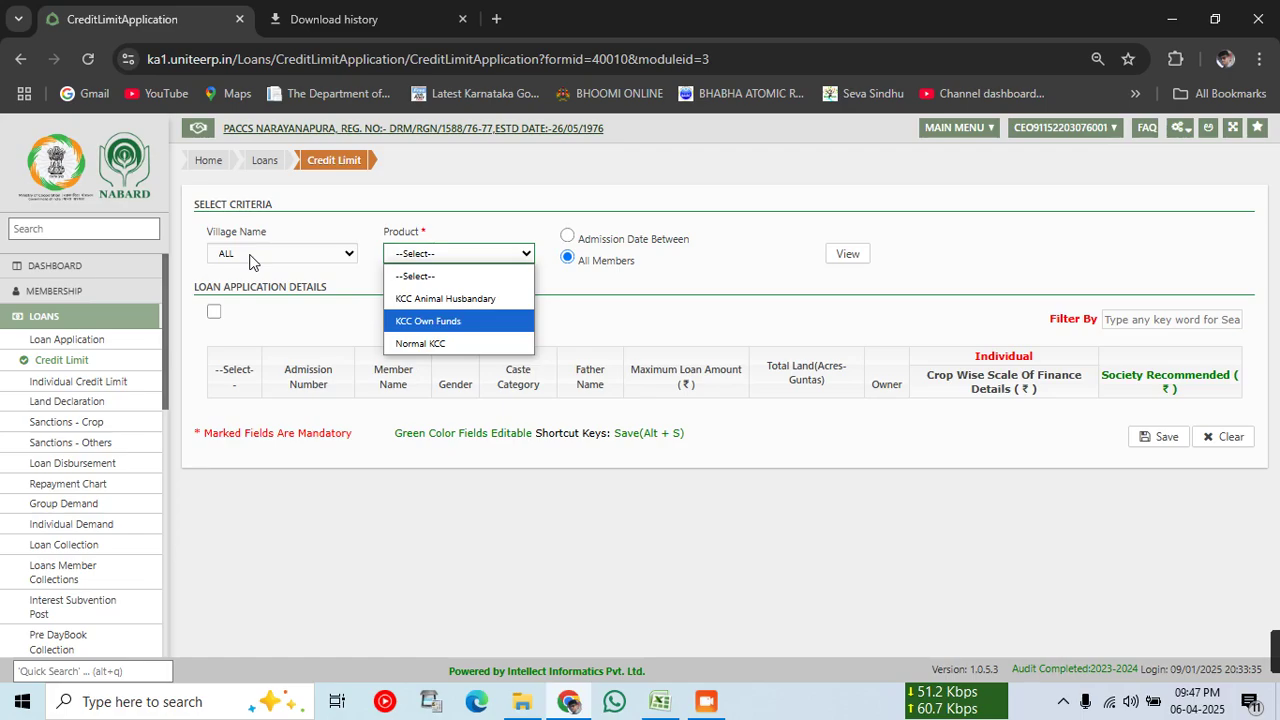
pyautogui.click(473, 258)
pyautogui.click(474, 259)
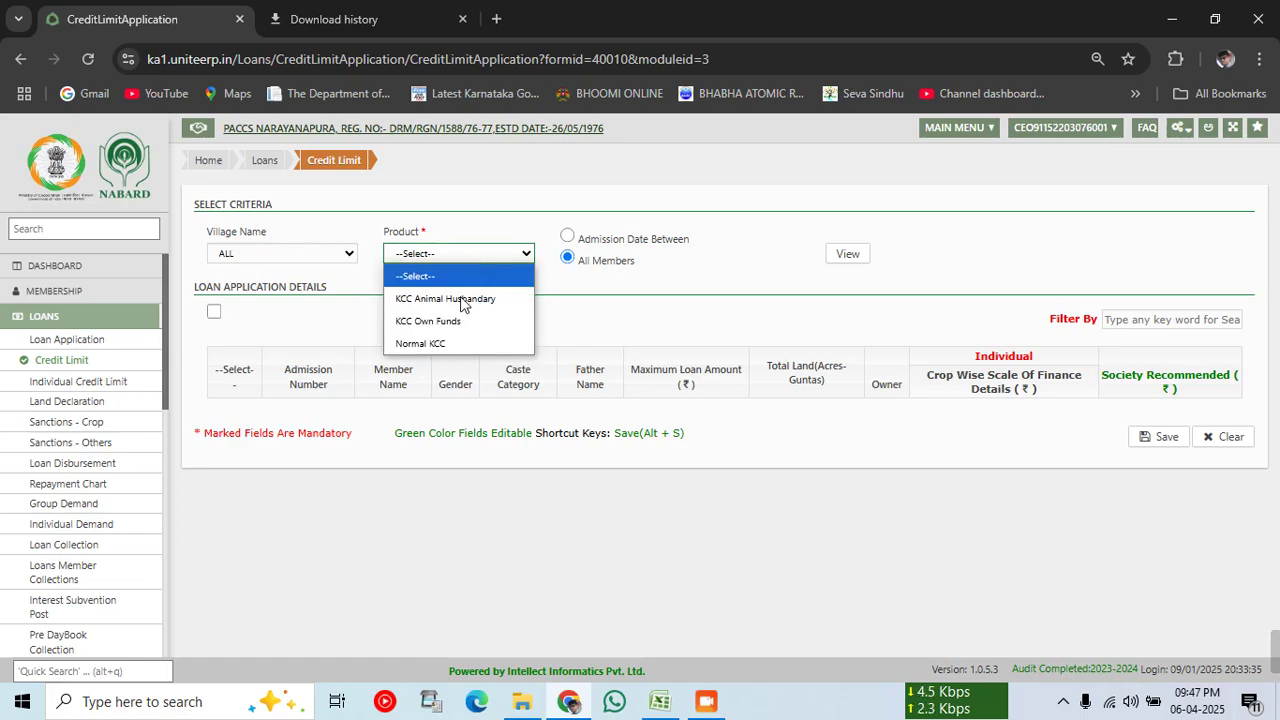
pyautogui.click(452, 342)
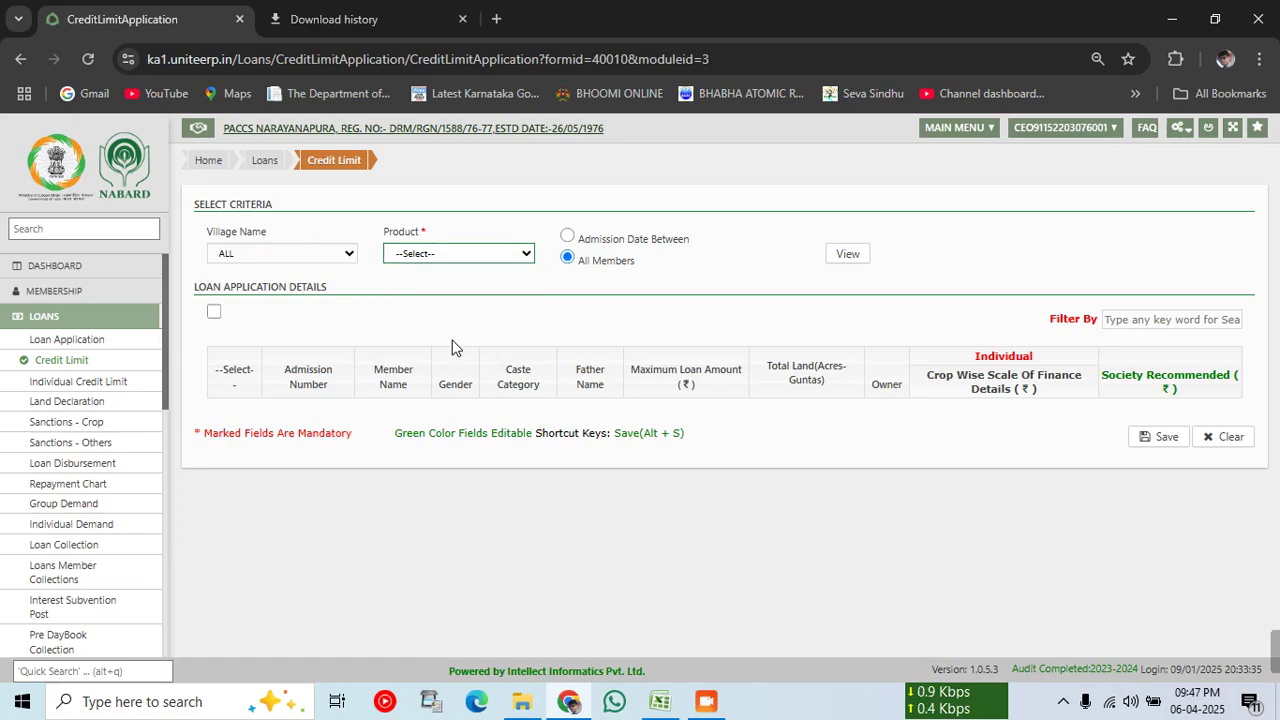
pyautogui.click(848, 257)
pyautogui.click(847, 258)
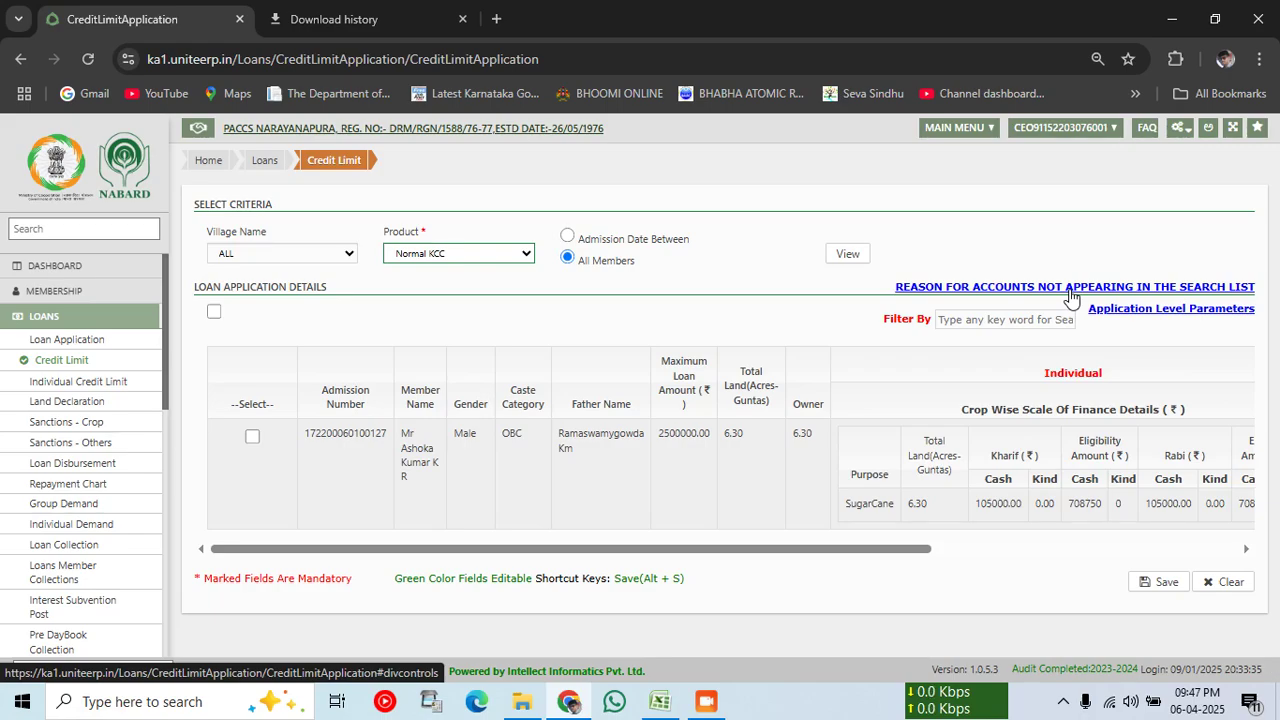
# Step: Select the member's Normal KCC row, check Kharif and Rabi cash of 708750, and save
pyautogui.click(252, 436)
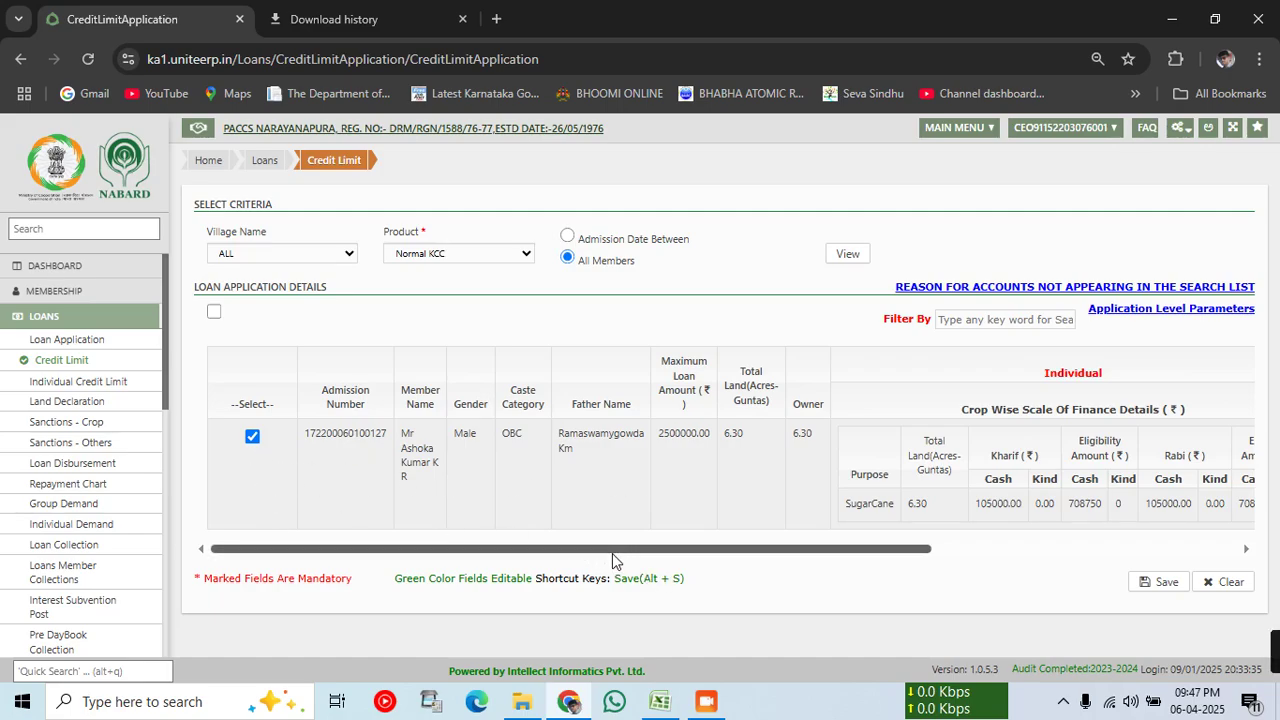
pyautogui.moveTo(570, 557); pyautogui.dragTo(957, 571)
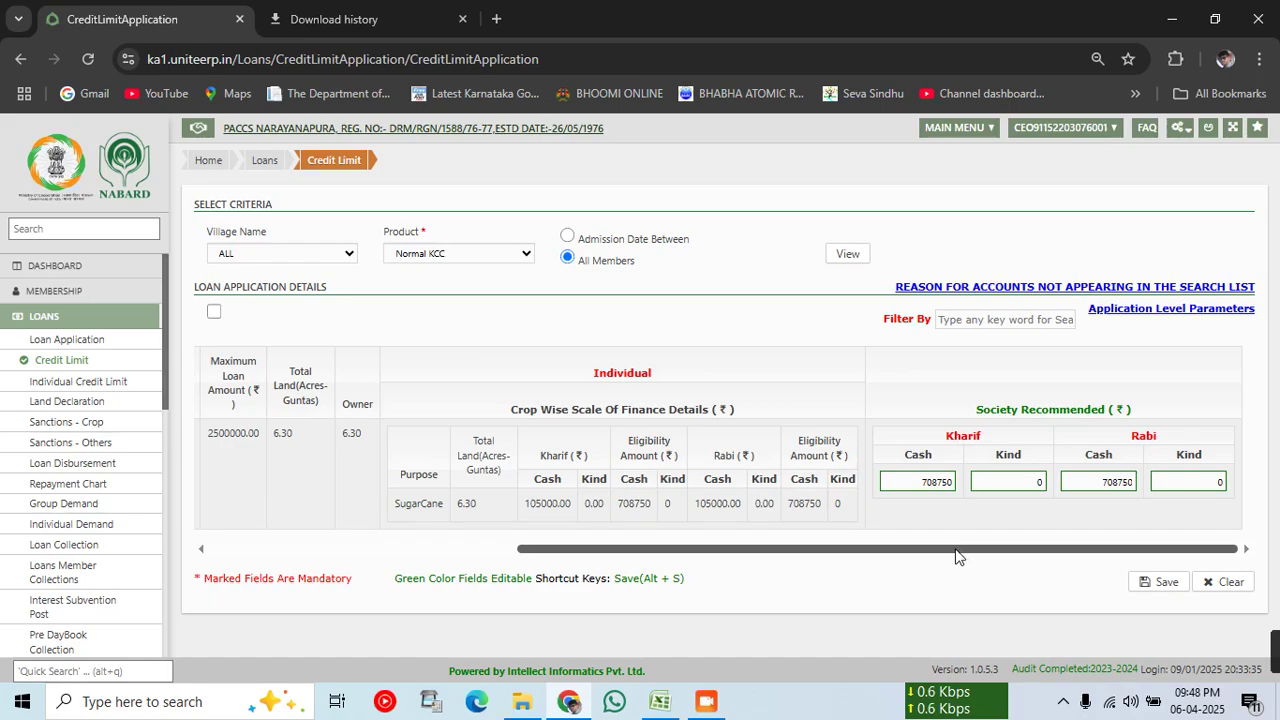
pyautogui.moveTo(918, 483); pyautogui.dragTo(965, 494)
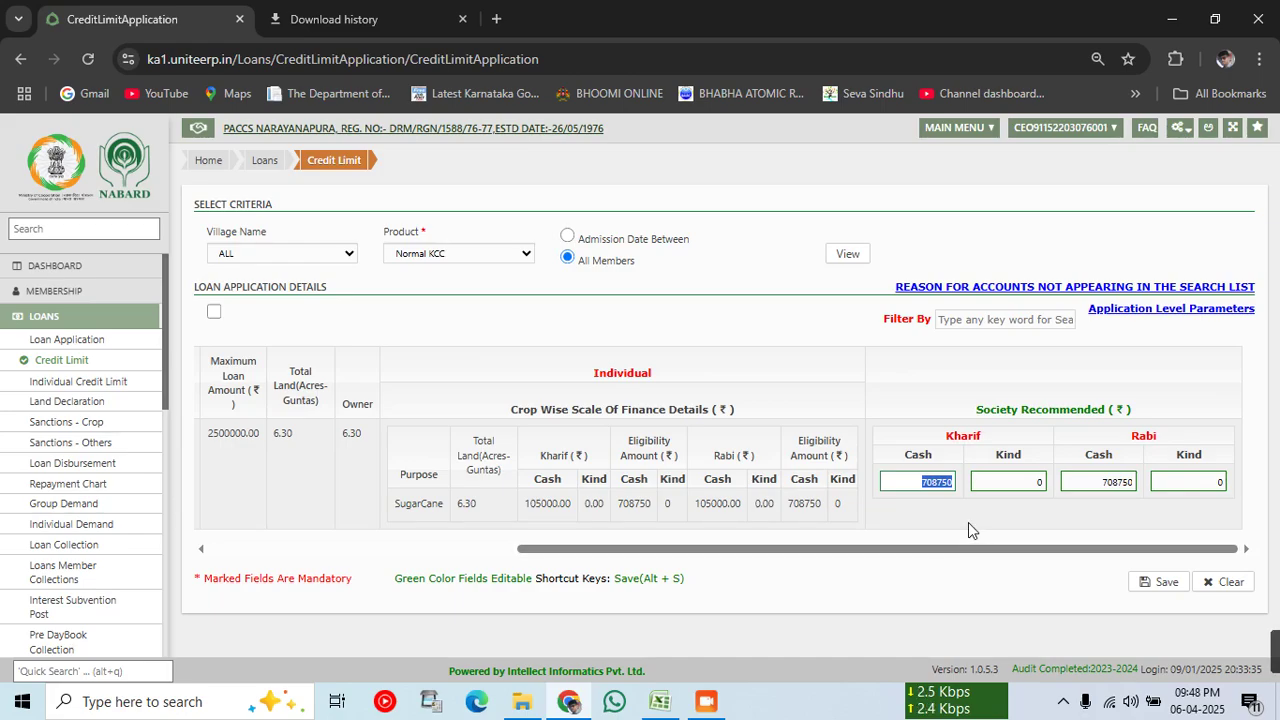
pyautogui.click(920, 518)
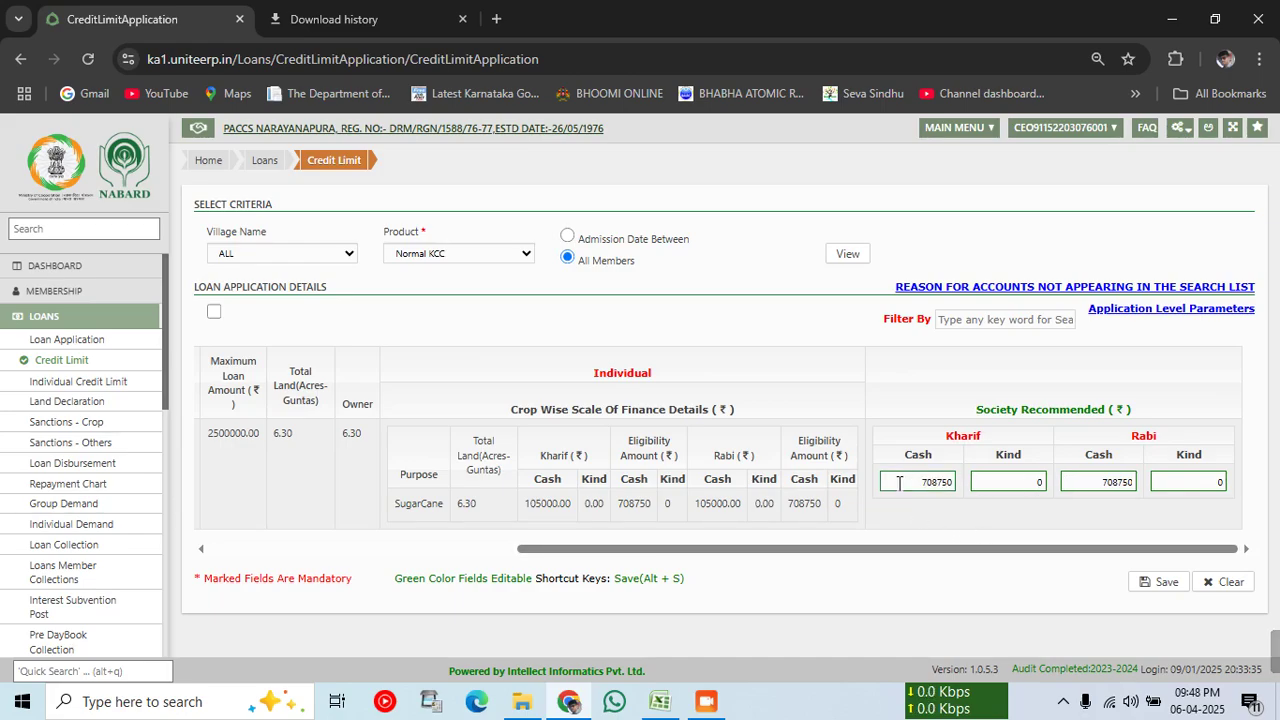
pyautogui.moveTo(899, 483); pyautogui.dragTo(950, 483)
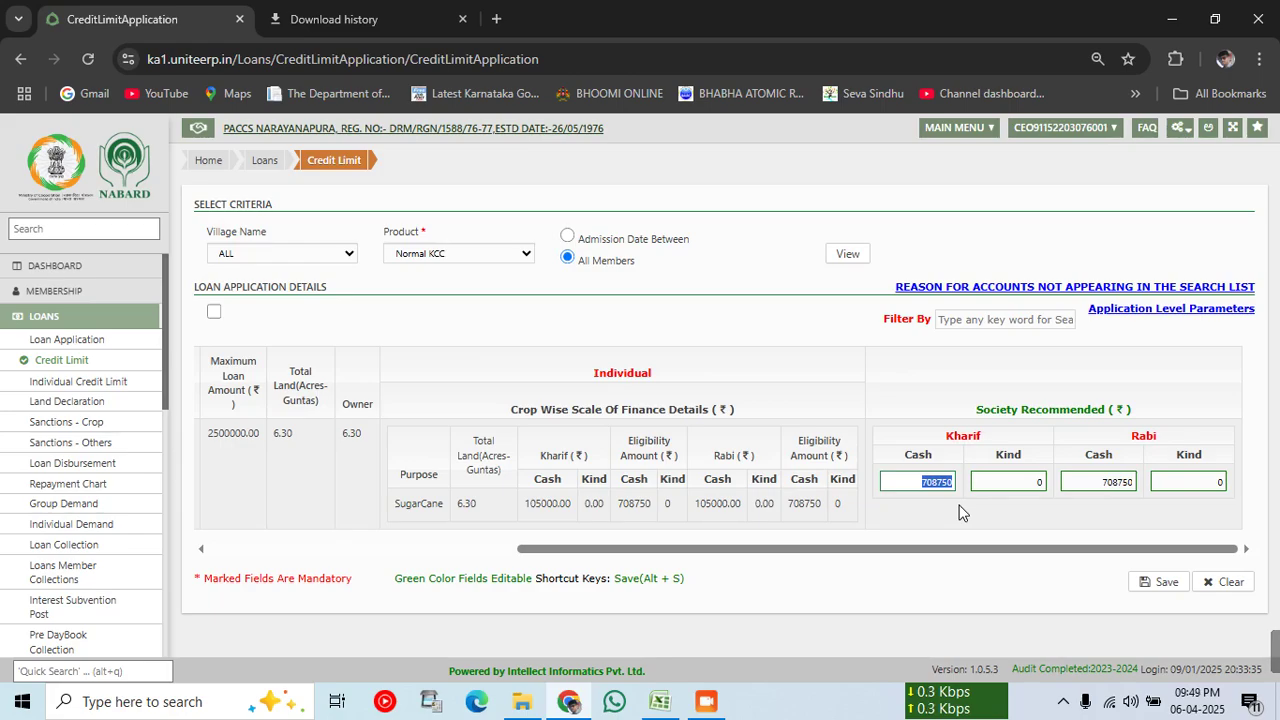
pyautogui.click(958, 512)
pyautogui.click(1155, 583)
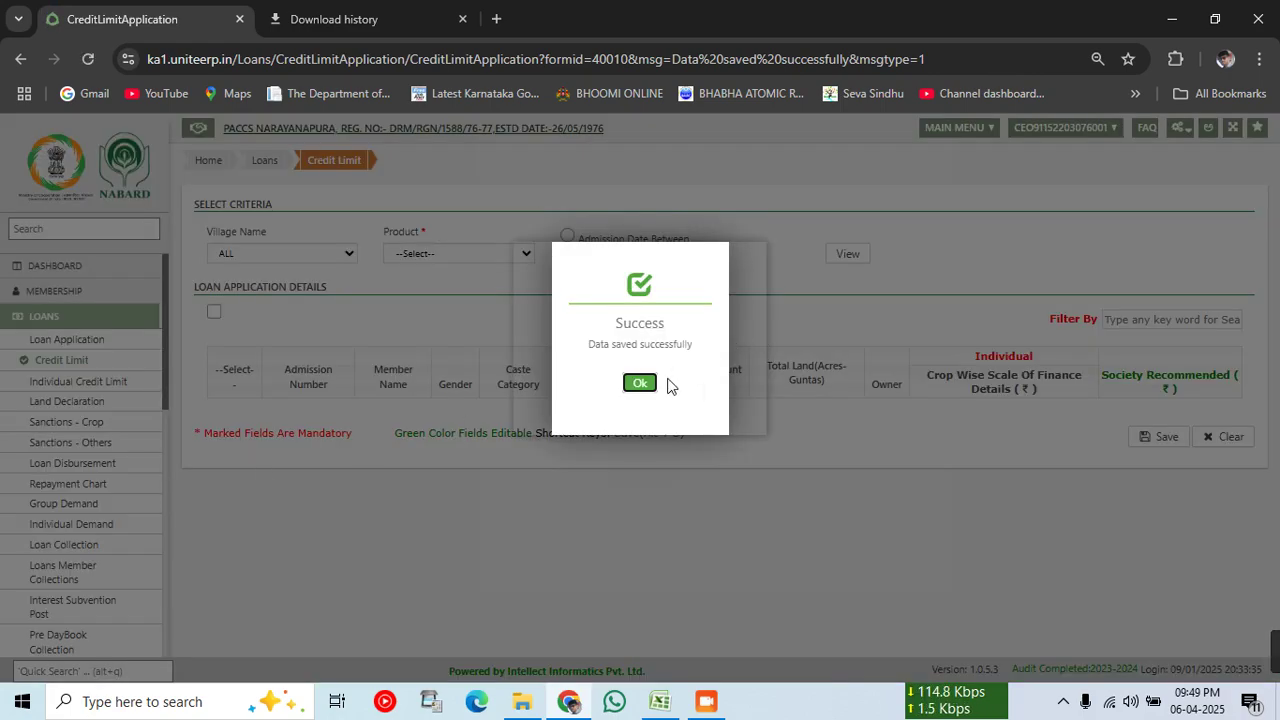
# Step: Dismiss the confirmation and tasks popup, then go to Drawal Sanctions via the Loans workflow
pyautogui.click(646, 383)
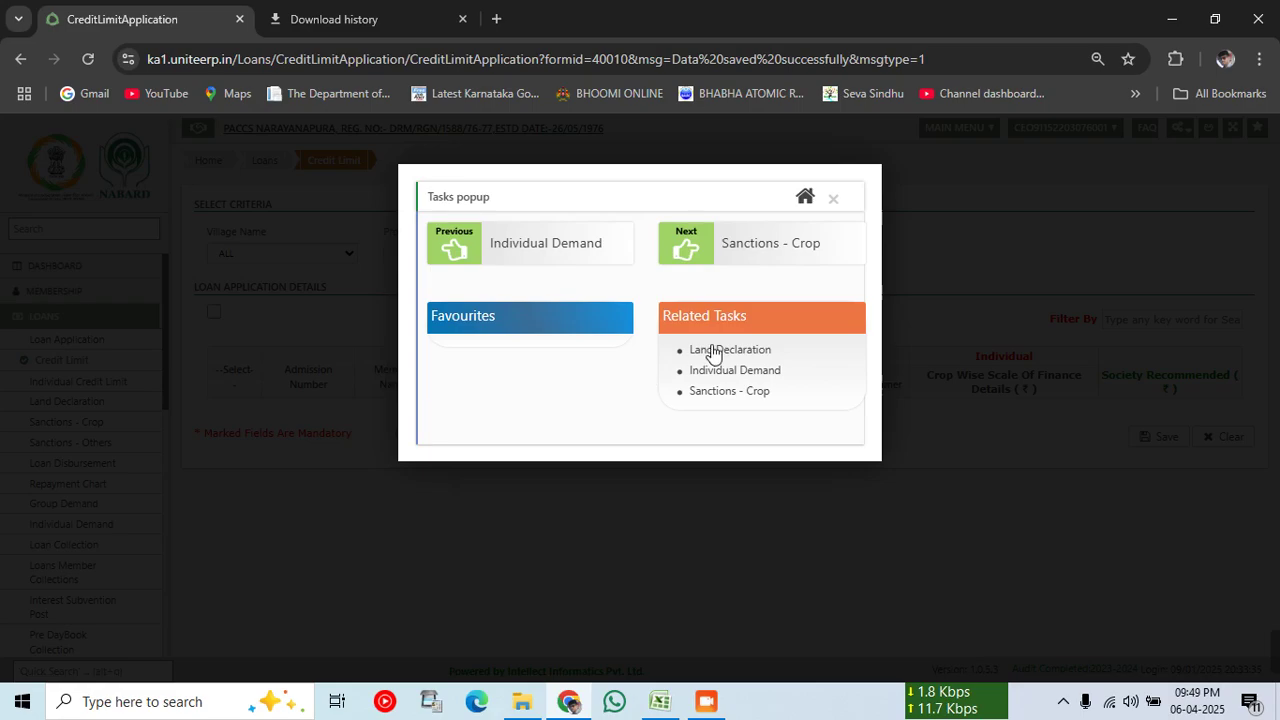
pyautogui.click(836, 199)
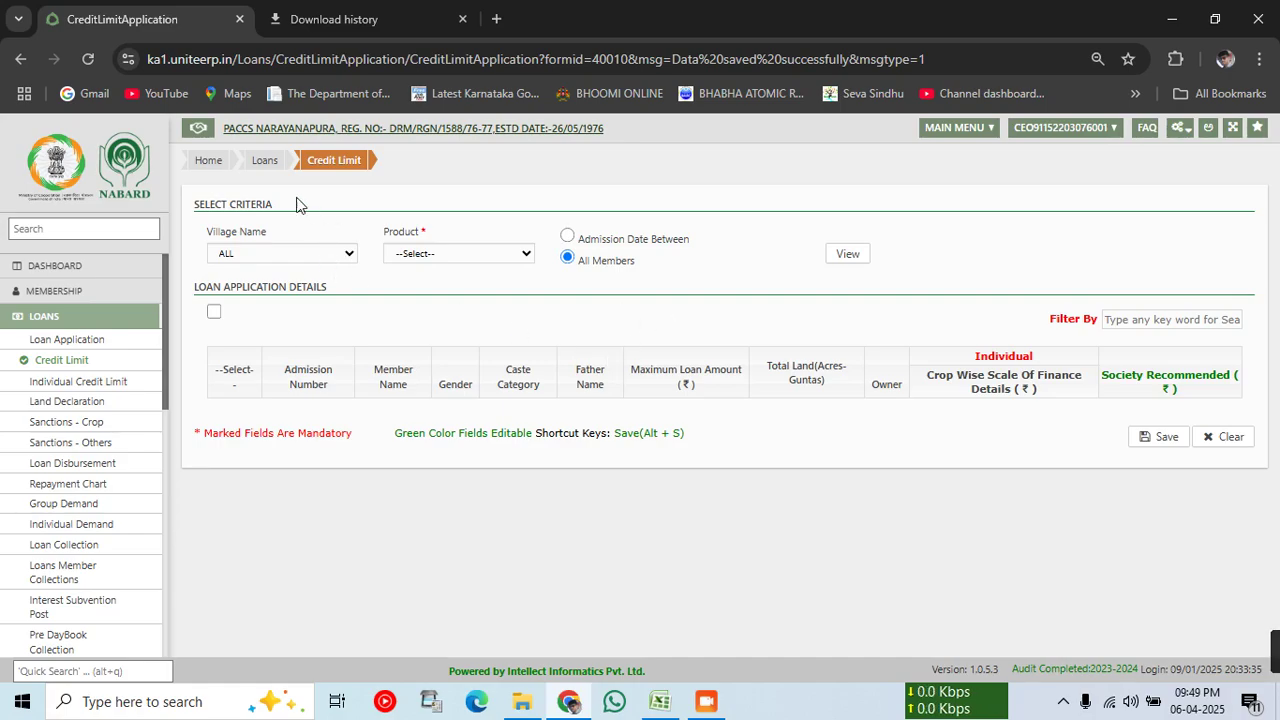
pyautogui.click(262, 162)
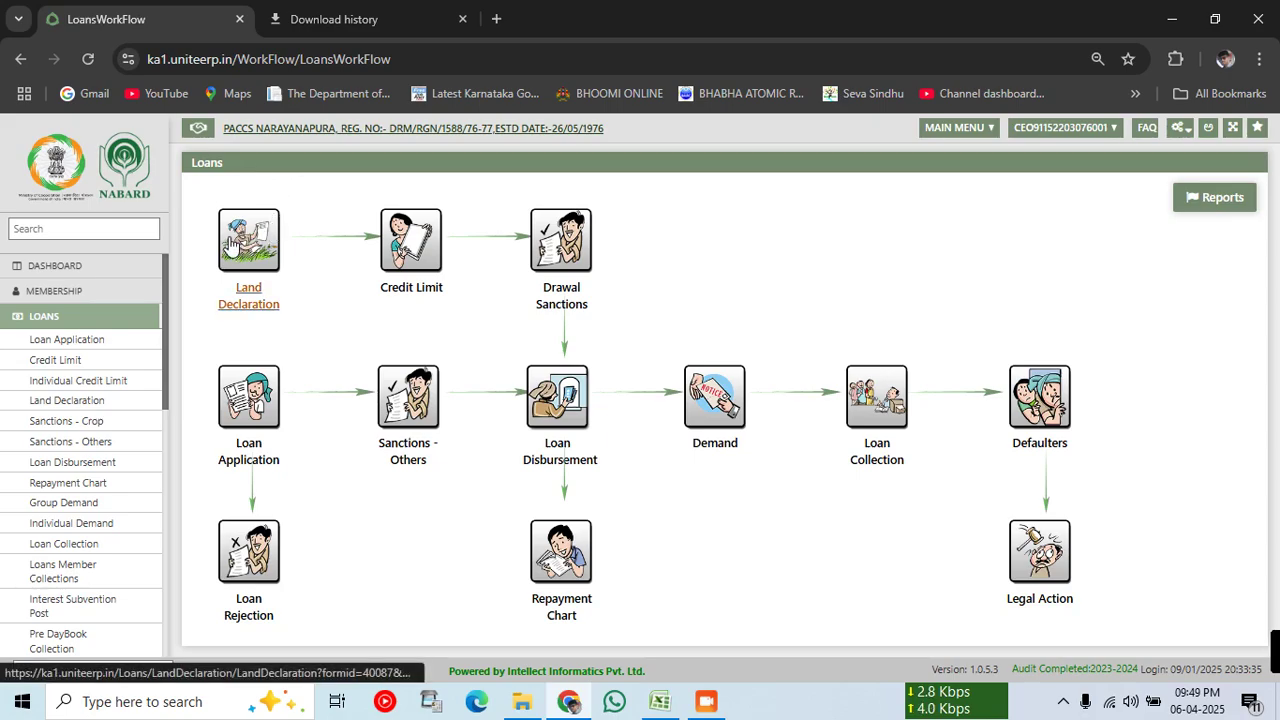
pyautogui.click(578, 262)
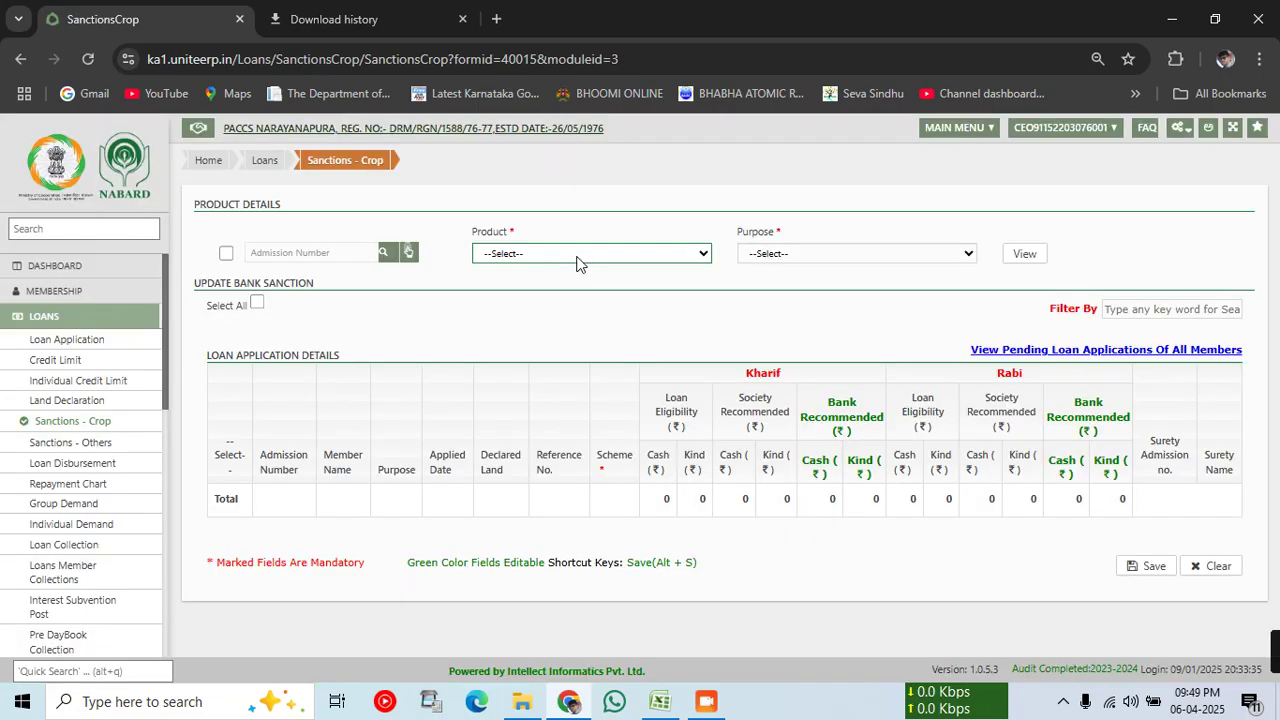
# Step: Search by the member's admission number with Normal KCC product and SugarCane purpose, and list applications
pyautogui.click(226, 254)
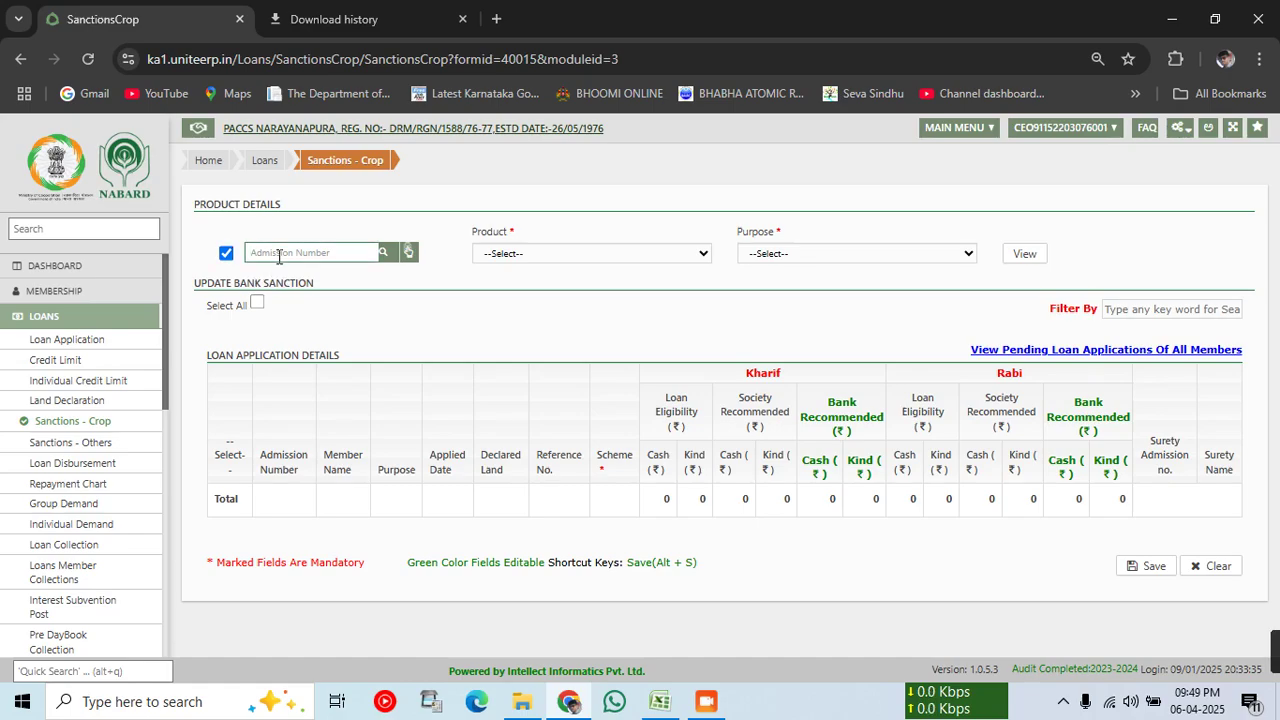
pyautogui.press('Tab')
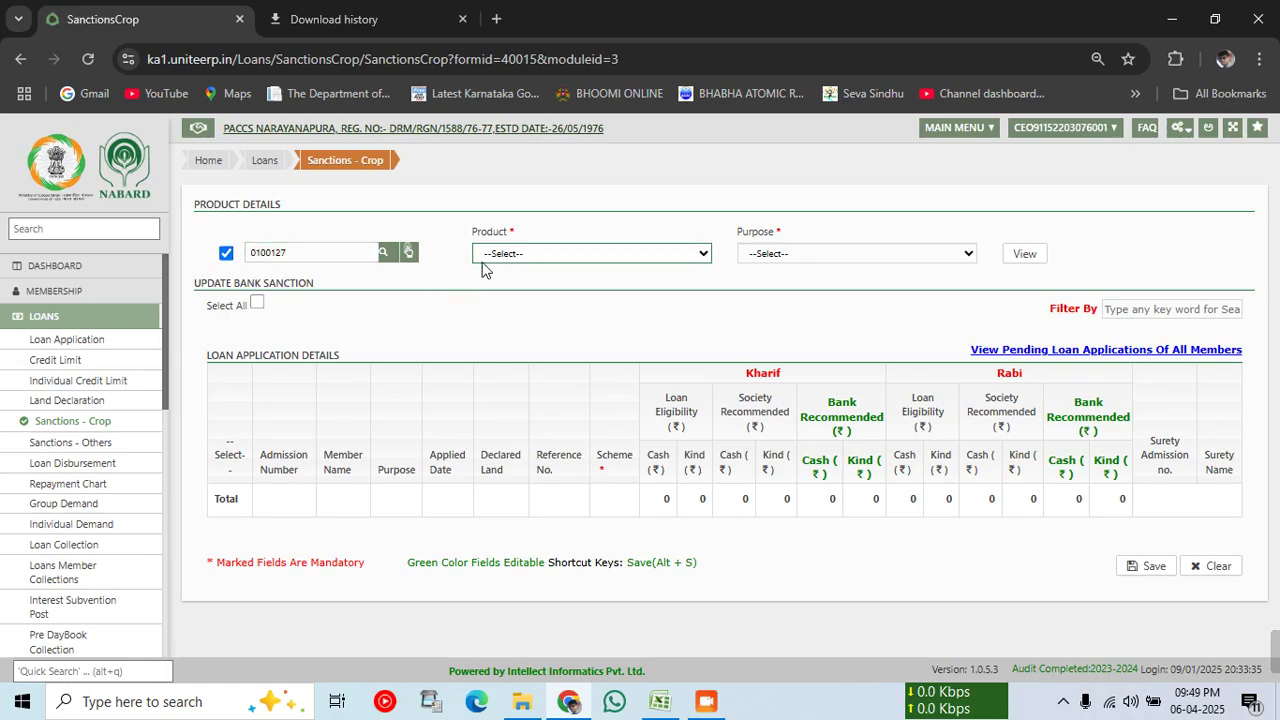
pyautogui.click(485, 258)
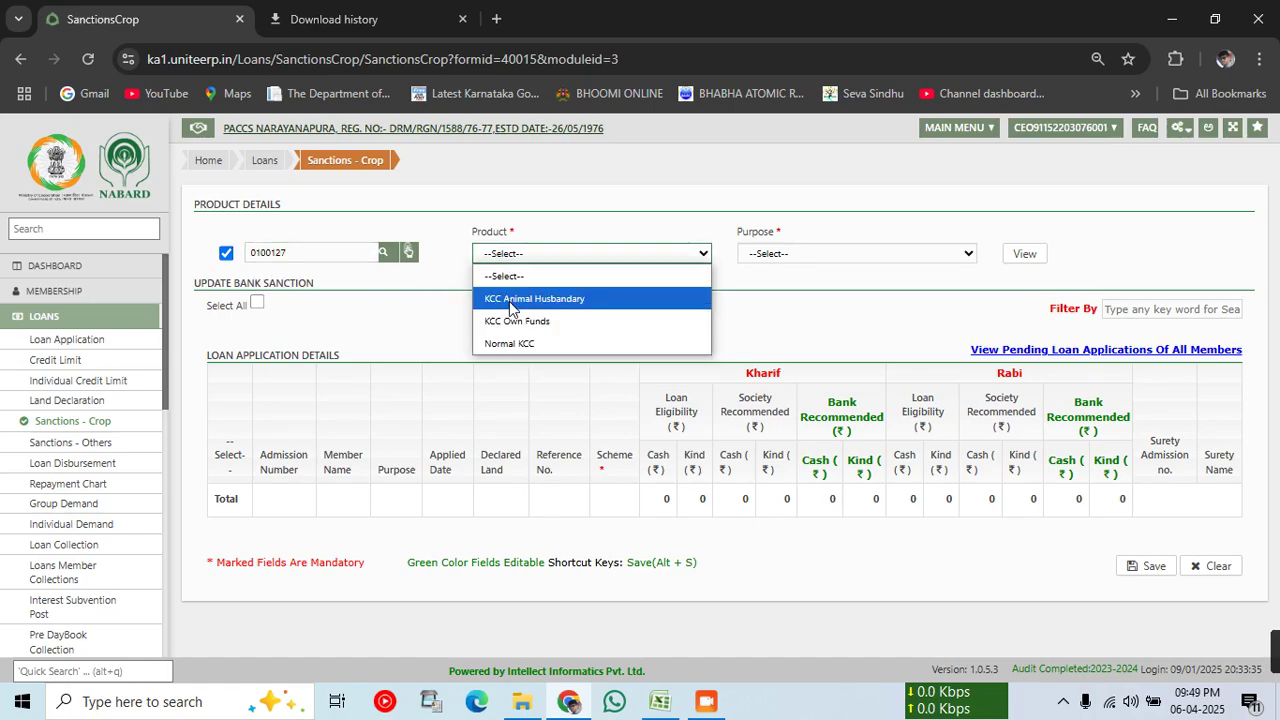
pyautogui.click(504, 343)
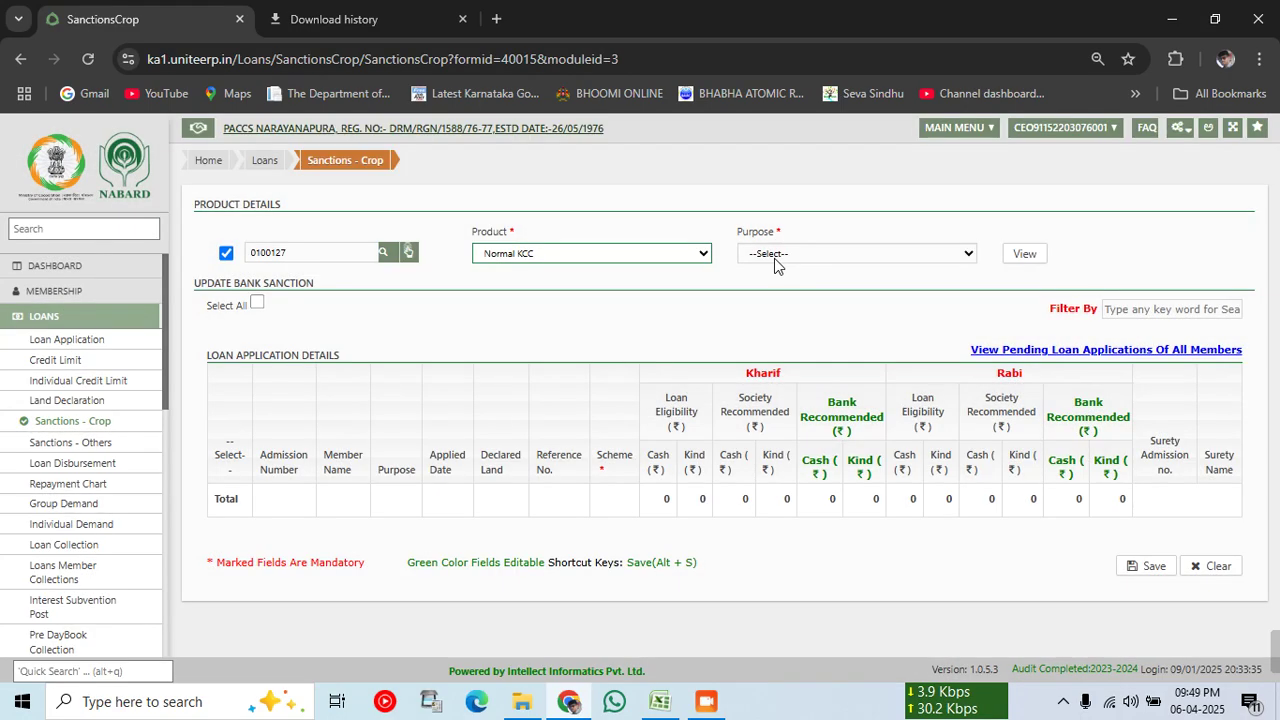
pyautogui.click(775, 258)
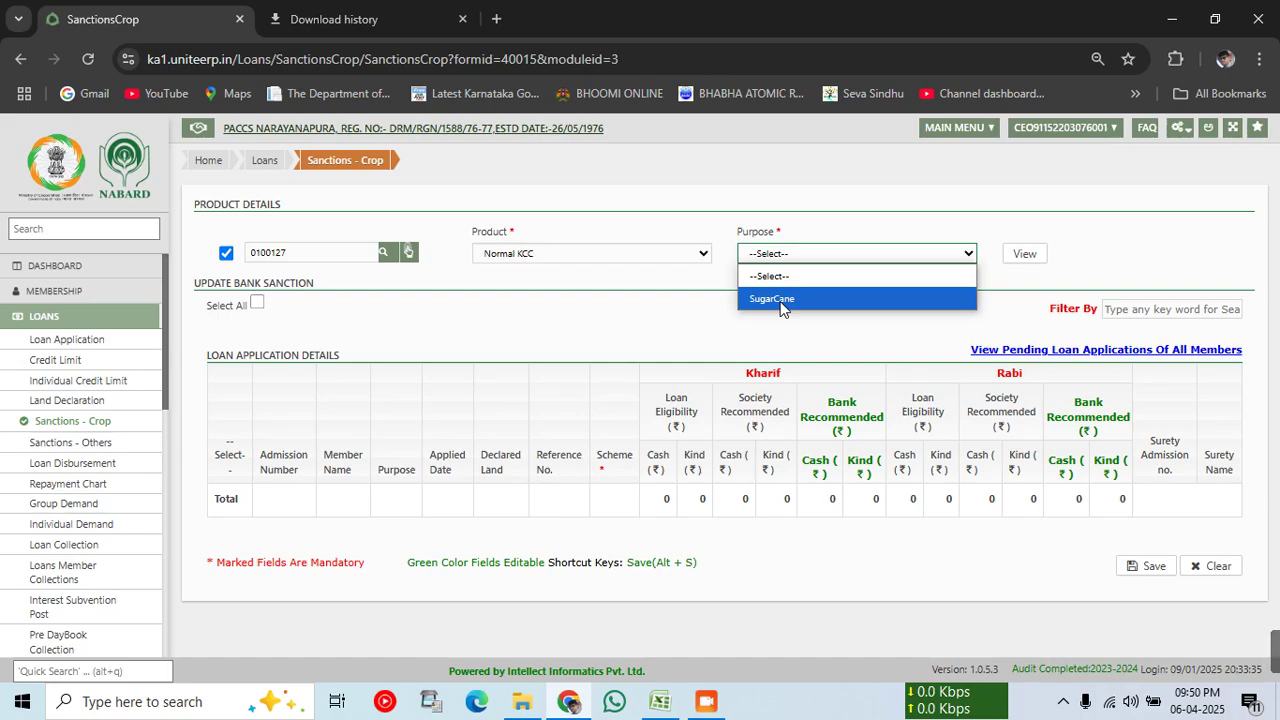
pyautogui.click(781, 300)
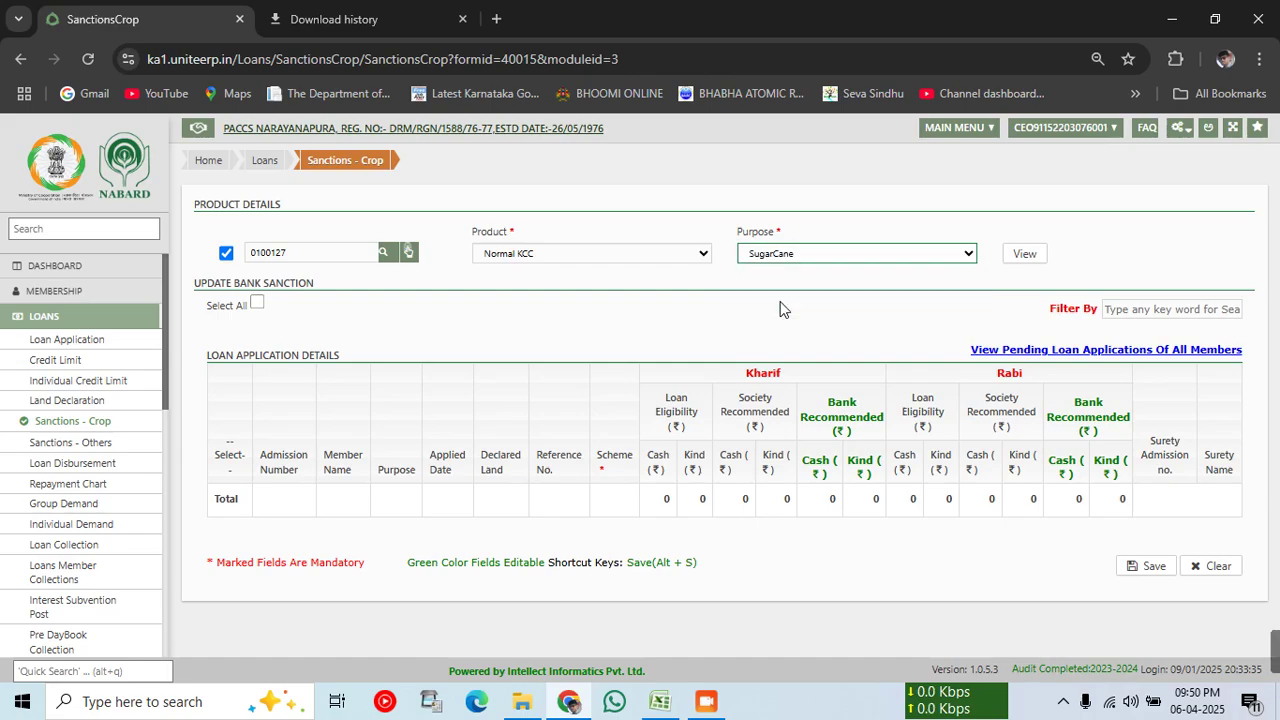
pyautogui.click(1026, 262)
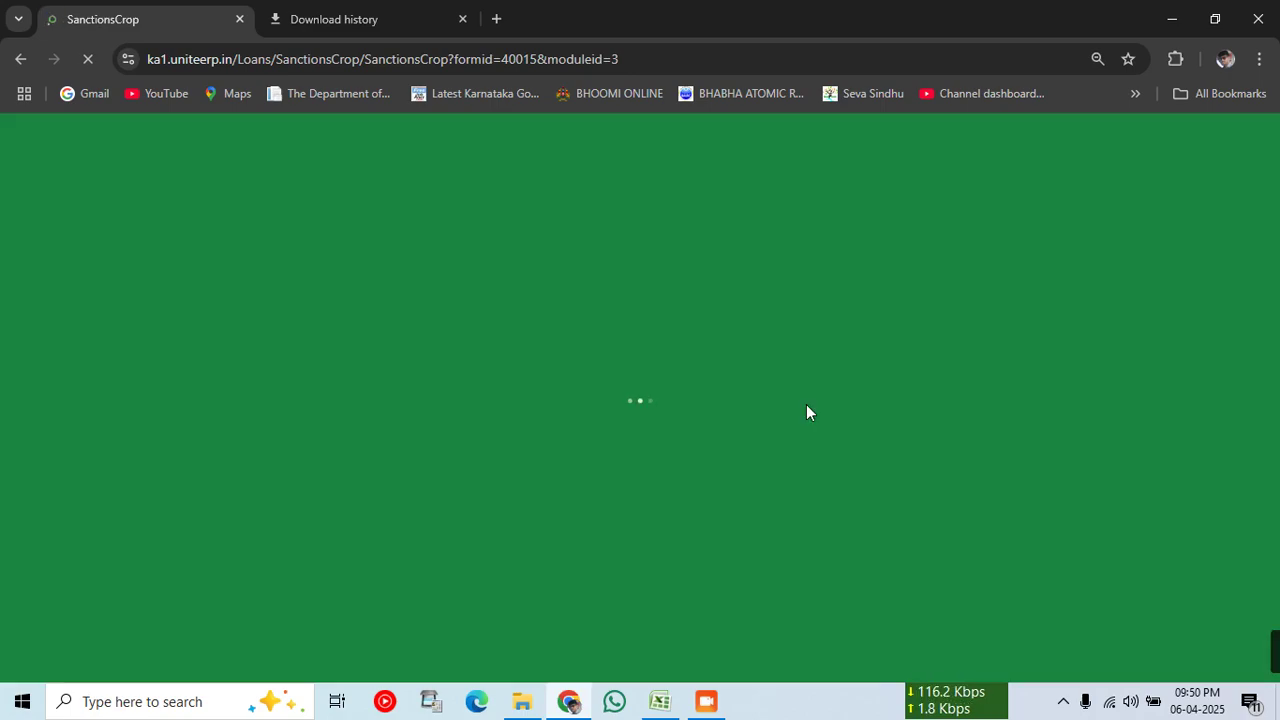
# Step: Tick the member's SugarCane row, complete reference 100/3, choose scheme Normal, and save the sanction
pyautogui.scroll(-1, 476, 511)
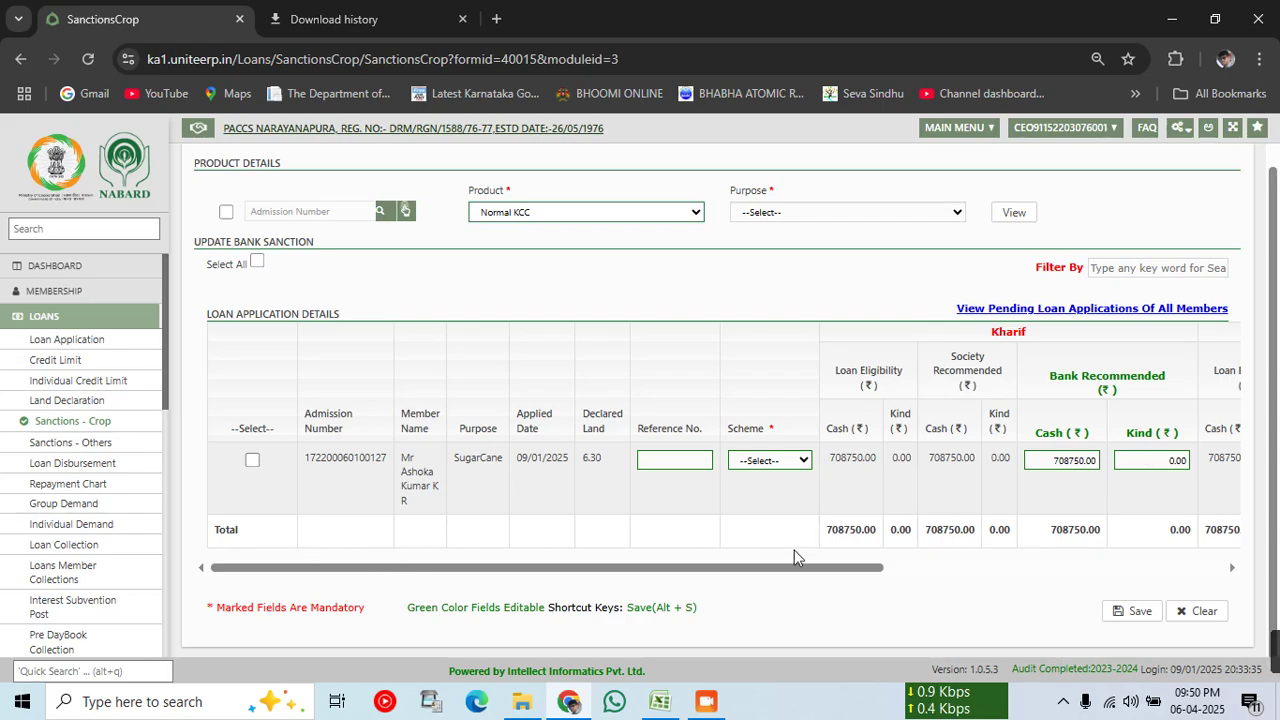
pyautogui.moveTo(805, 568); pyautogui.dragTo(1220, 578)
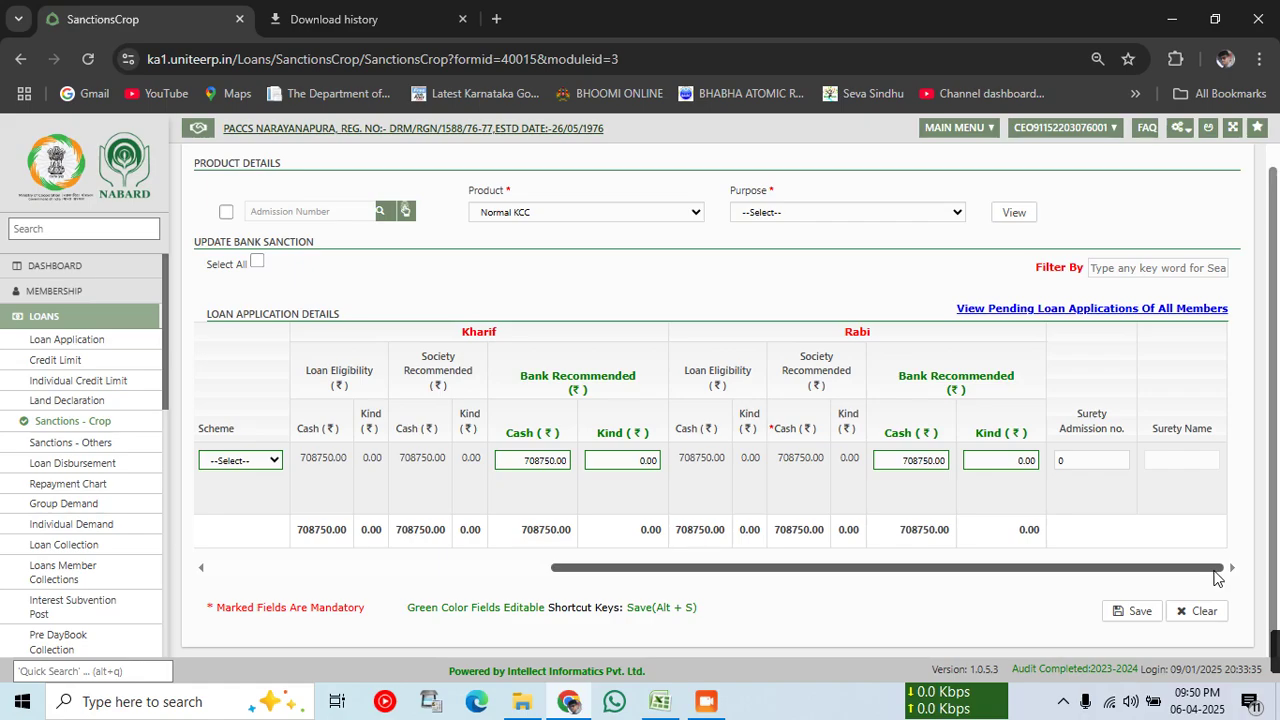
pyautogui.moveTo(1017, 575); pyautogui.dragTo(676, 576)
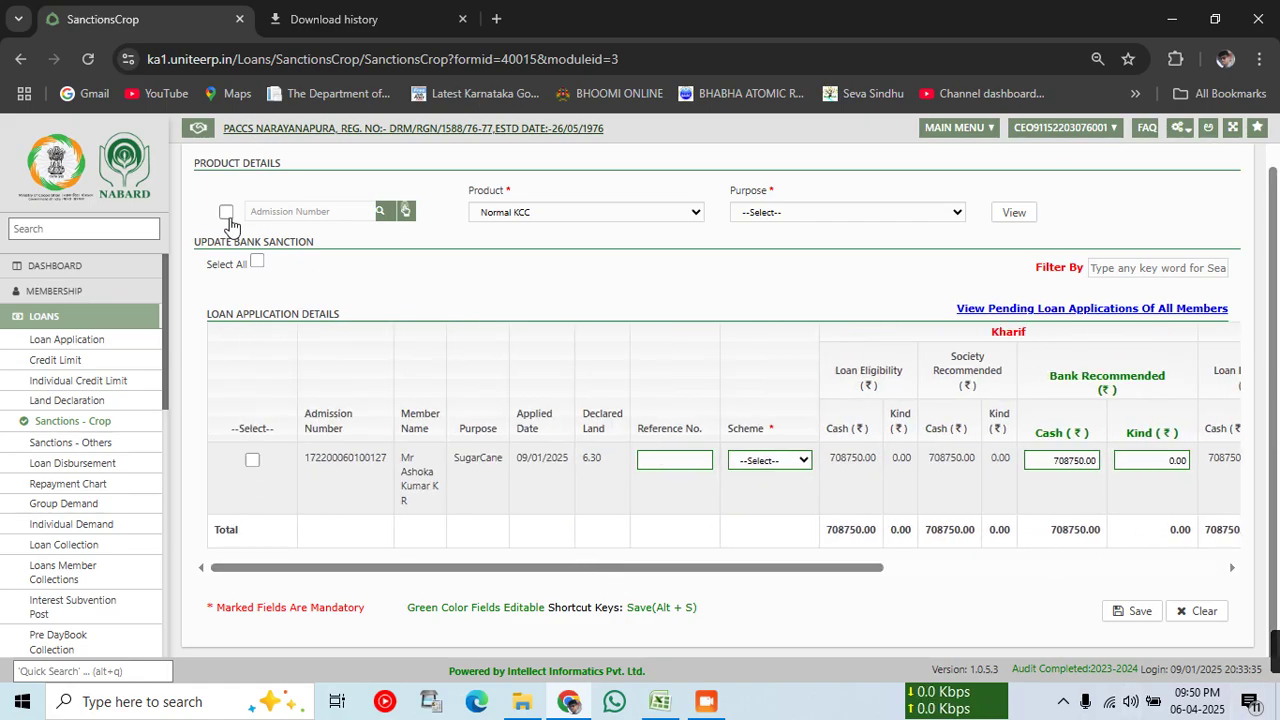
pyautogui.click(252, 460)
pyautogui.write('3')
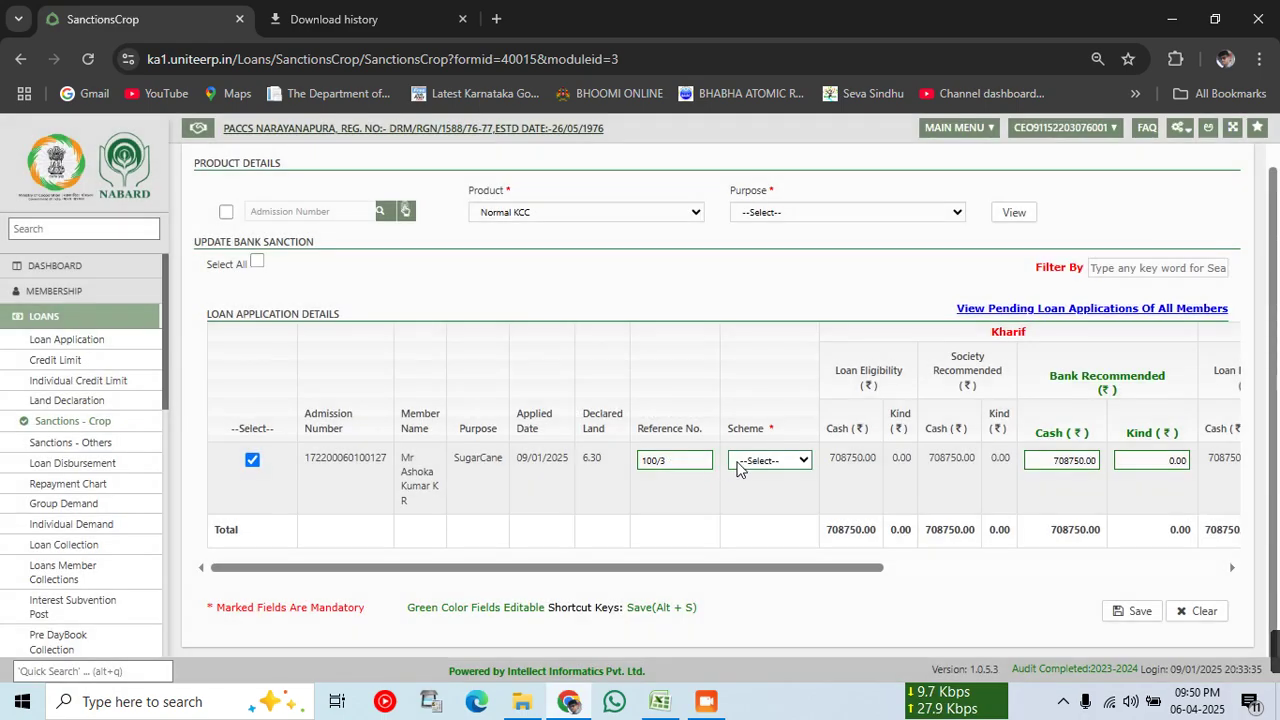
pyautogui.click(740, 462)
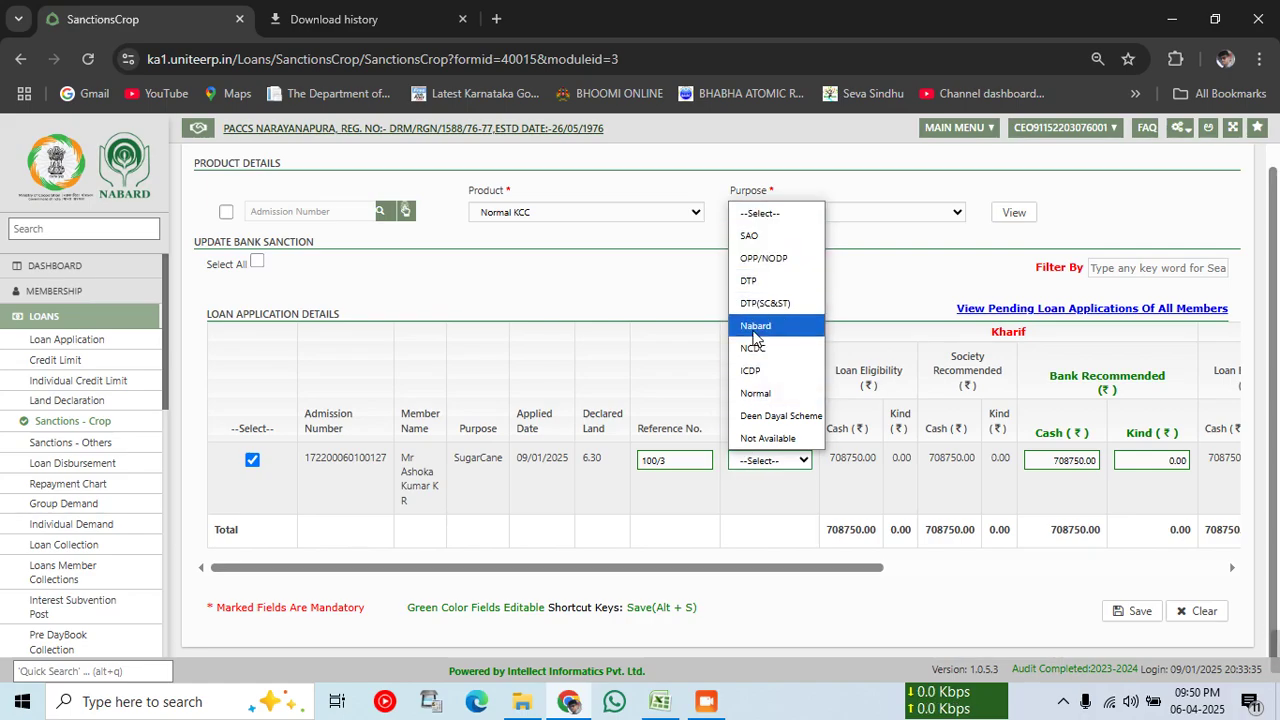
pyautogui.click(760, 393)
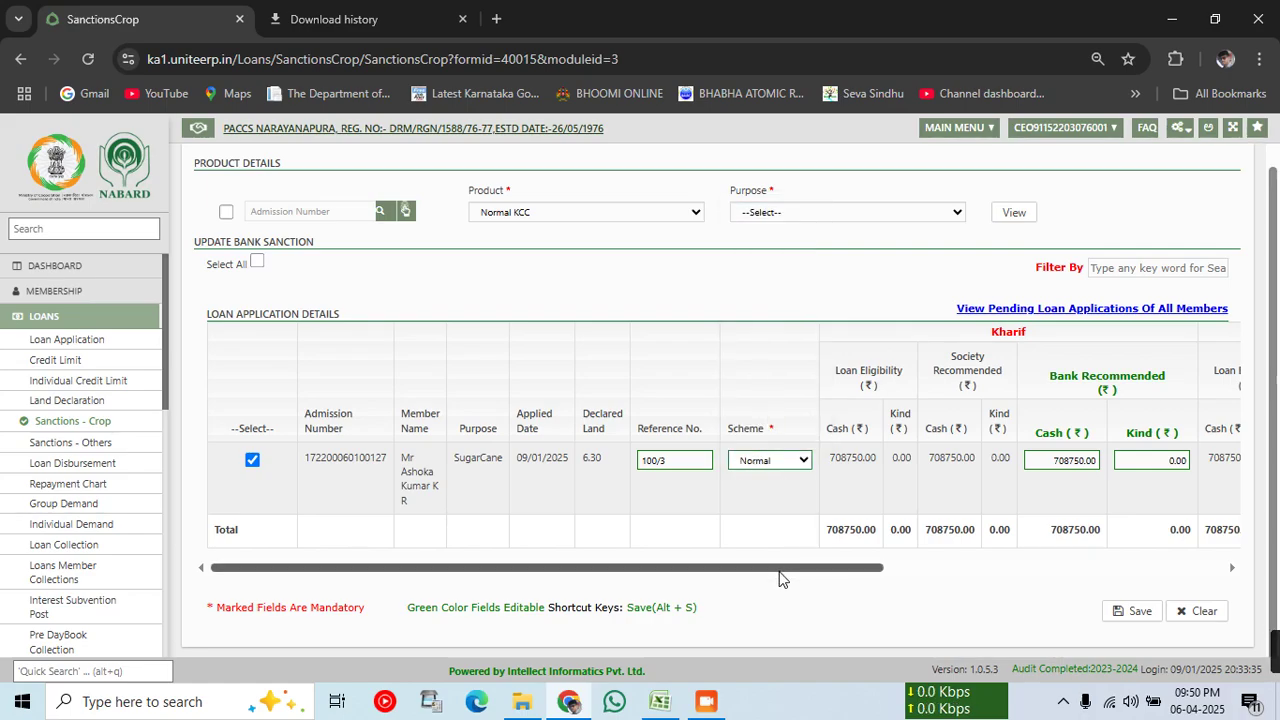
pyautogui.moveTo(785, 578); pyautogui.dragTo(1082, 585)
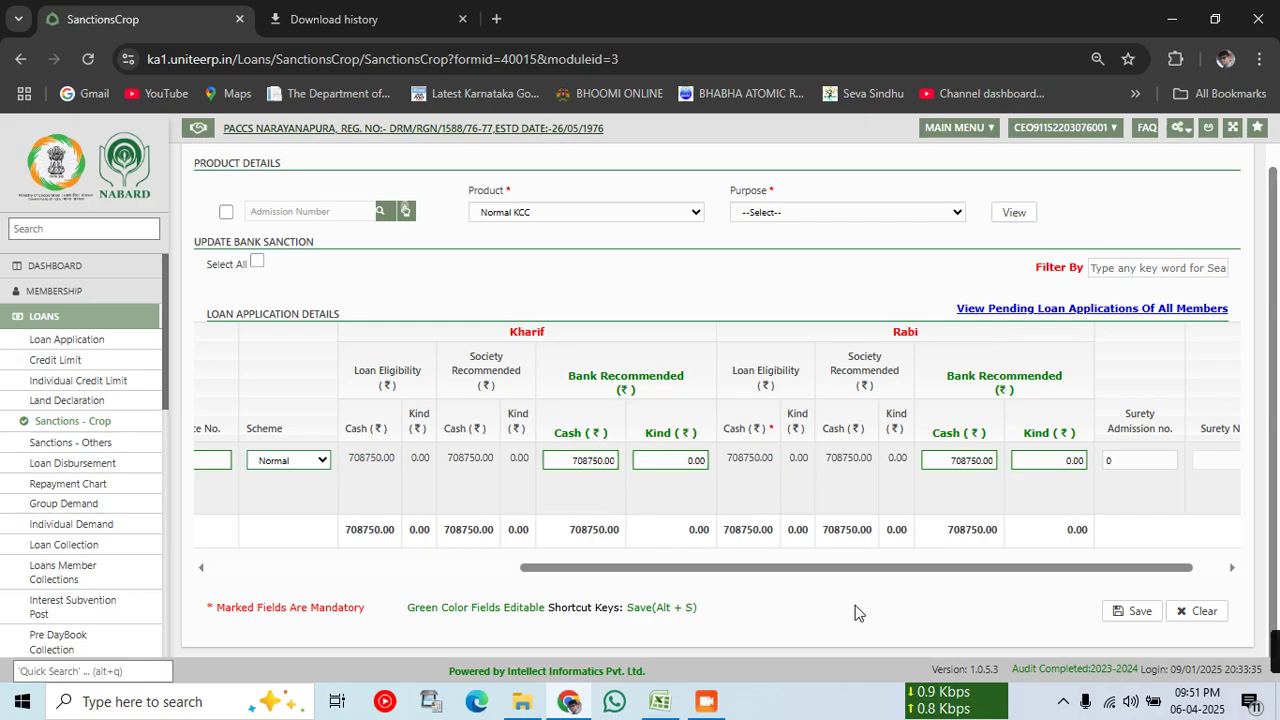
pyautogui.moveTo(791, 569); pyautogui.dragTo(985, 570)
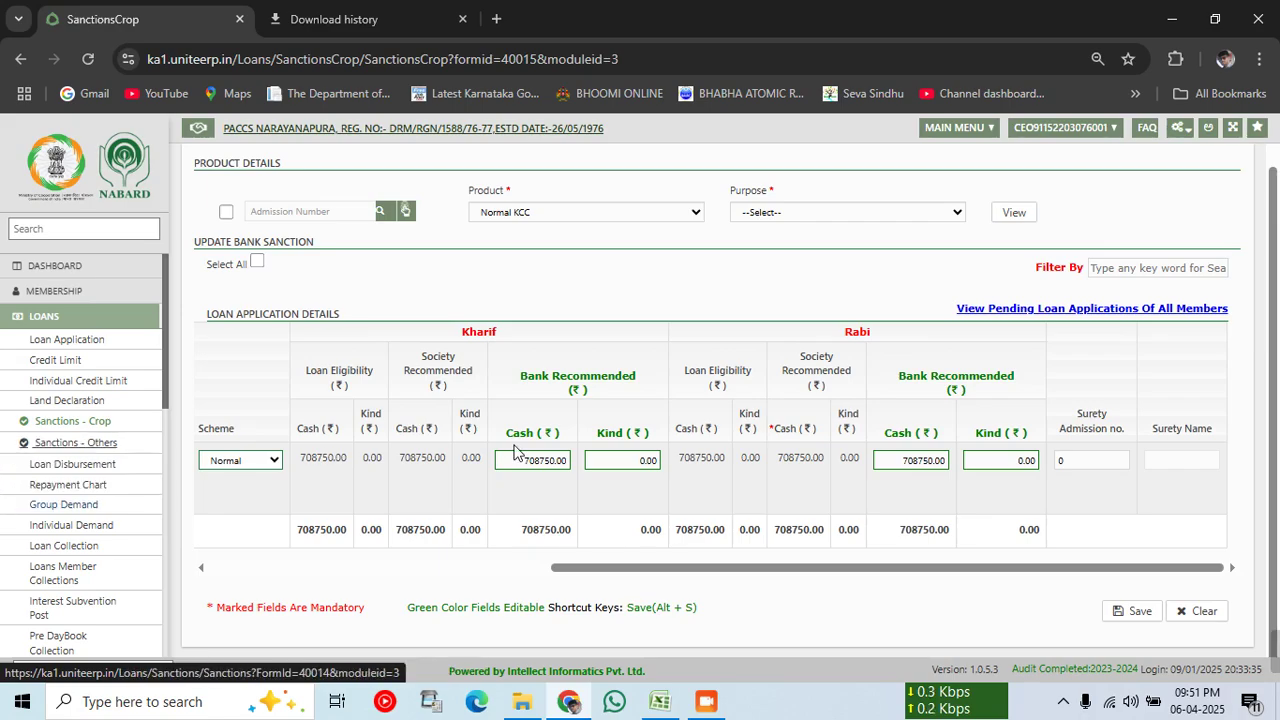
pyautogui.moveTo(889, 575); pyautogui.dragTo(422, 572)
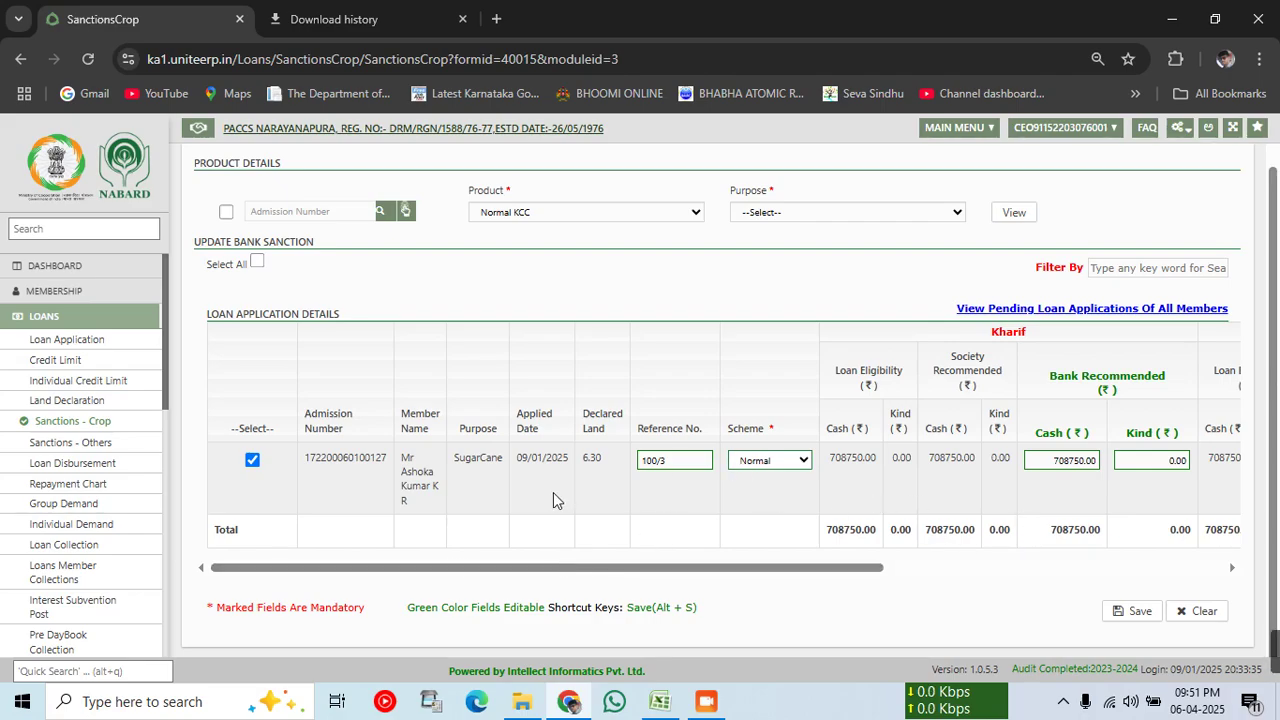
pyautogui.click(1140, 611)
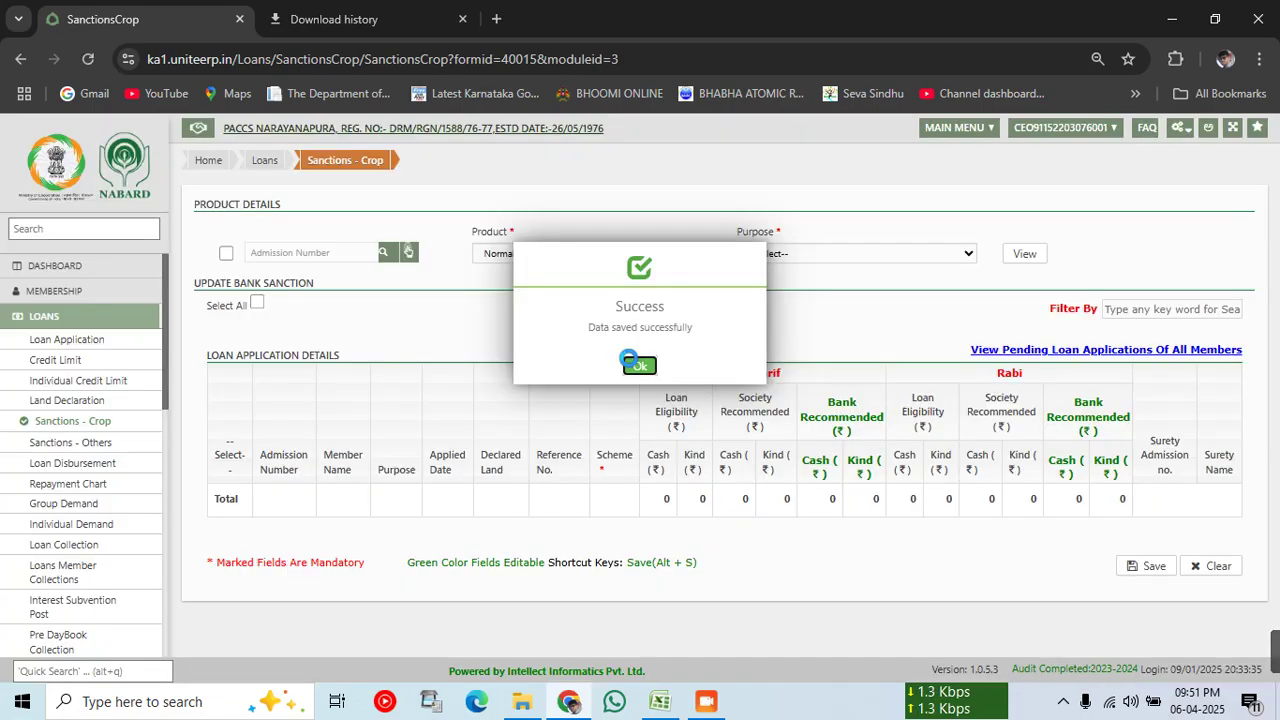
# Step: Dismiss the sanction confirmation and tasks popup, then go to Loan Disbursement from the Loans workflow
pyautogui.click(636, 364)
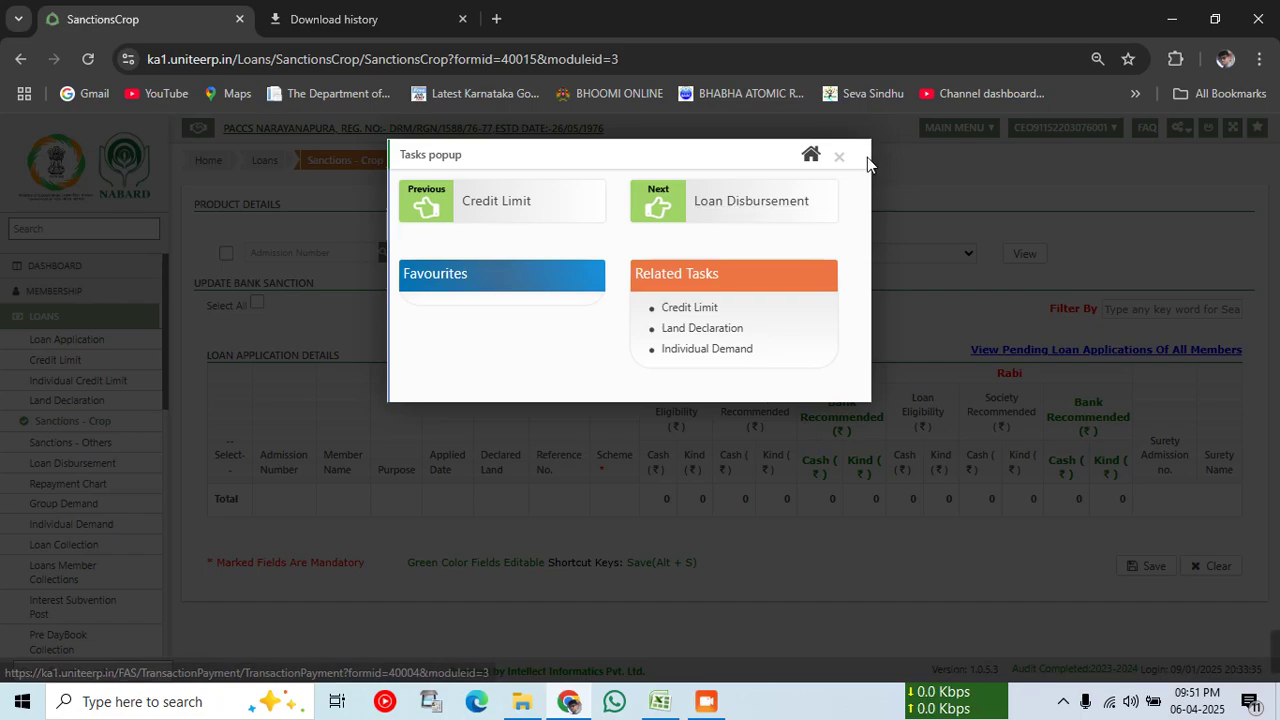
pyautogui.click(838, 158)
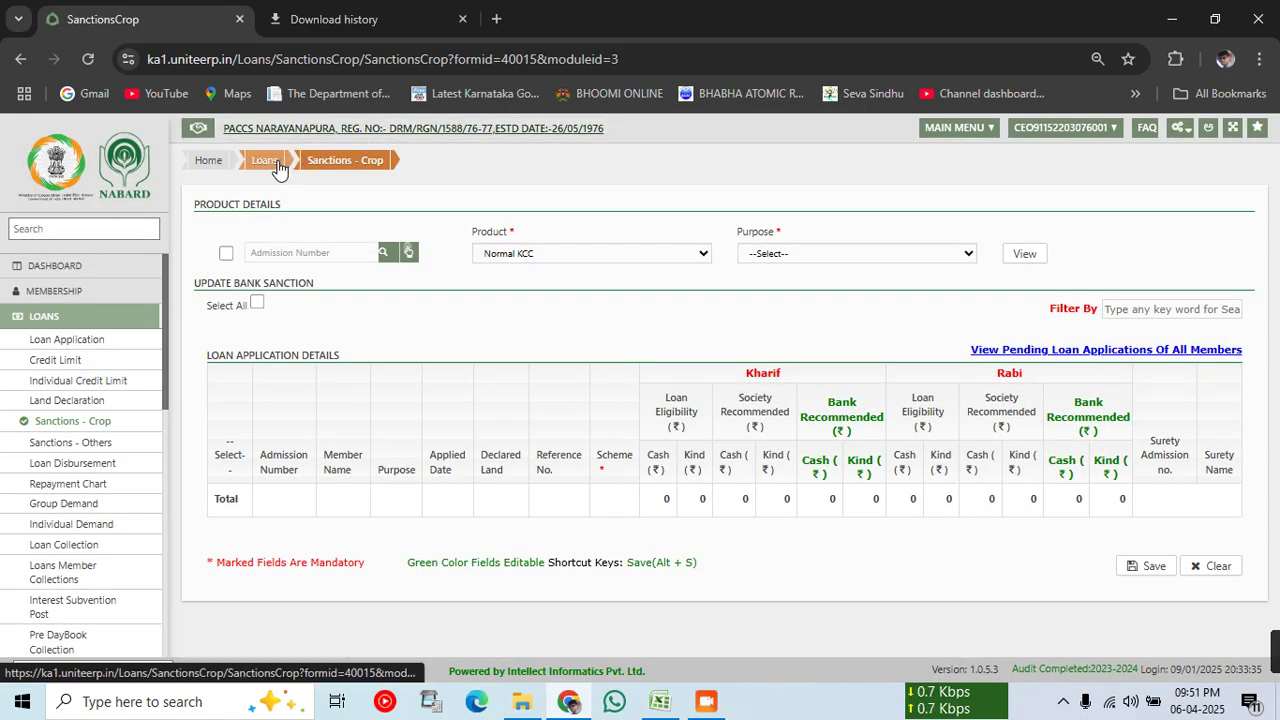
pyautogui.click(277, 165)
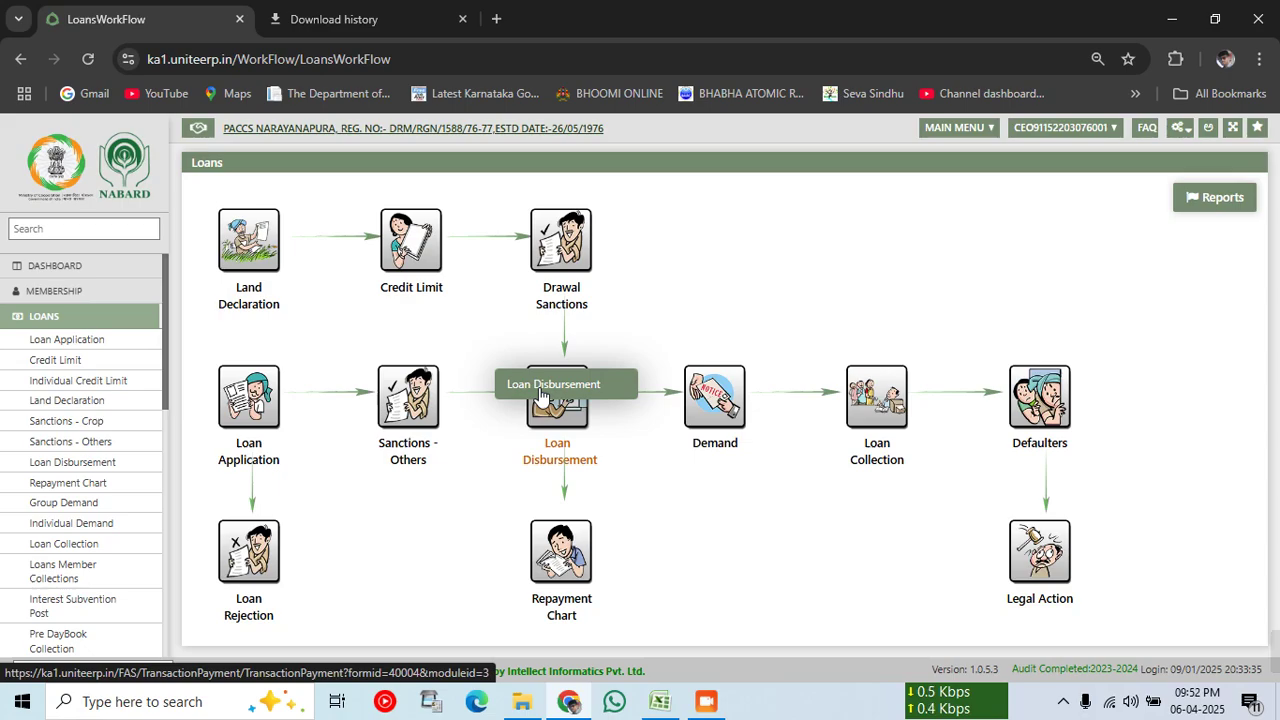
pyautogui.click(544, 397)
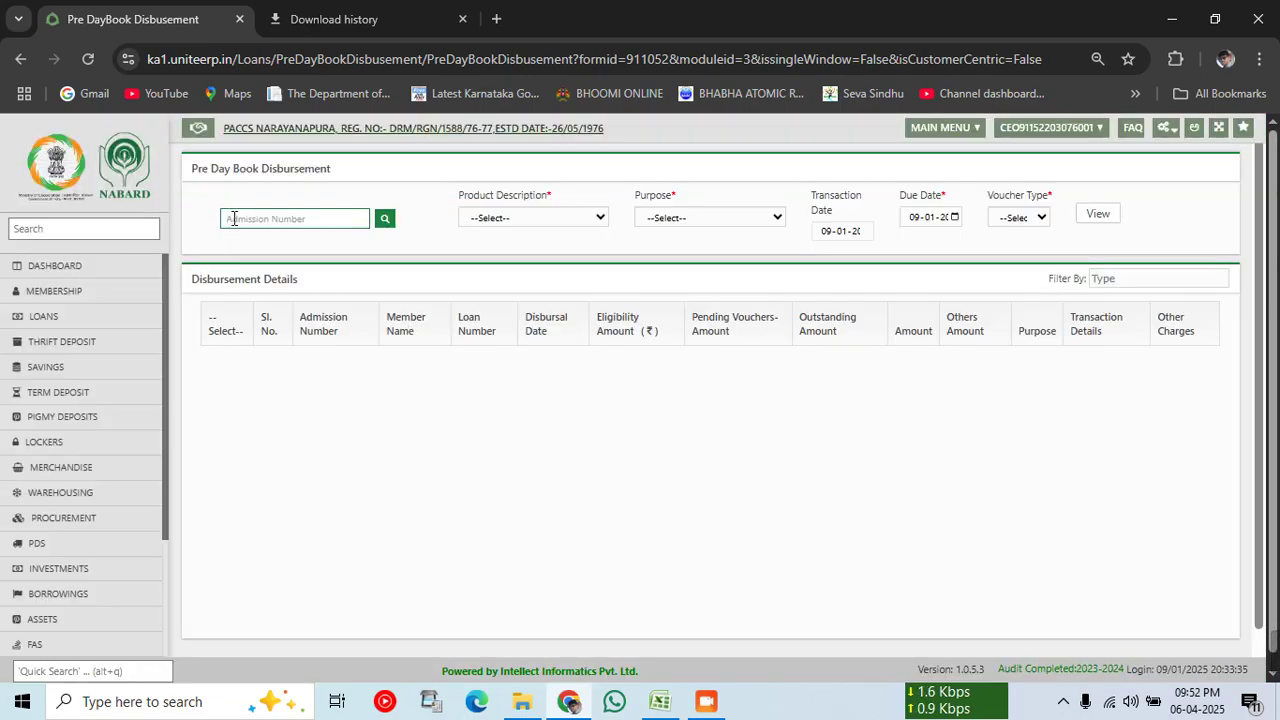
# Step: Fill the disbursement form: admission number, Normal KCC, SugarCane, Transfer voucher, batch 24200481, then list loans
pyautogui.press('Tab')
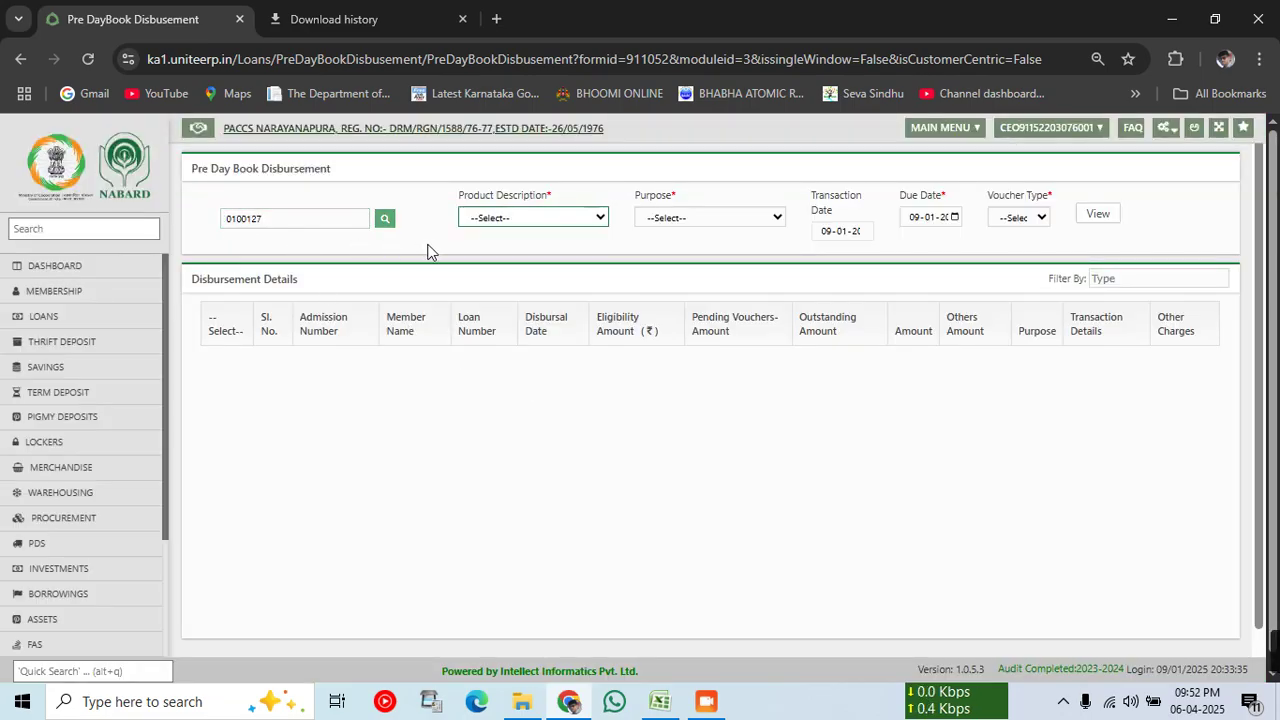
pyautogui.click(492, 217)
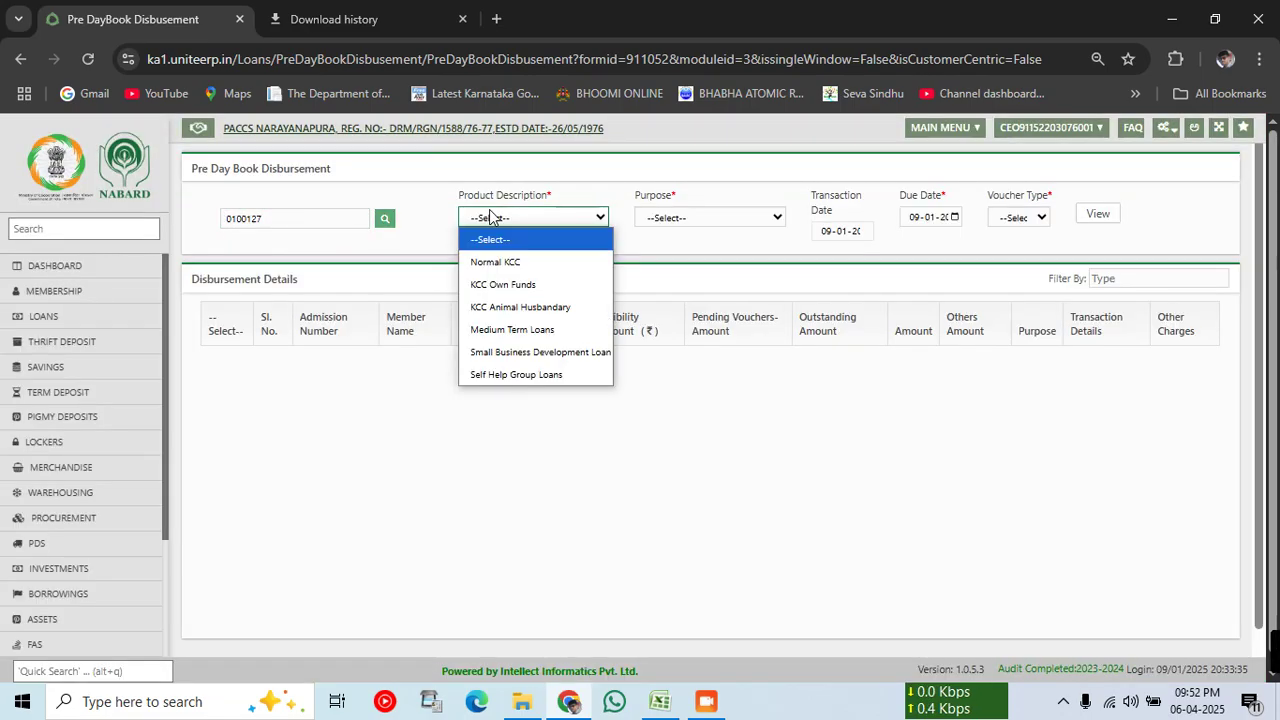
pyautogui.click(500, 263)
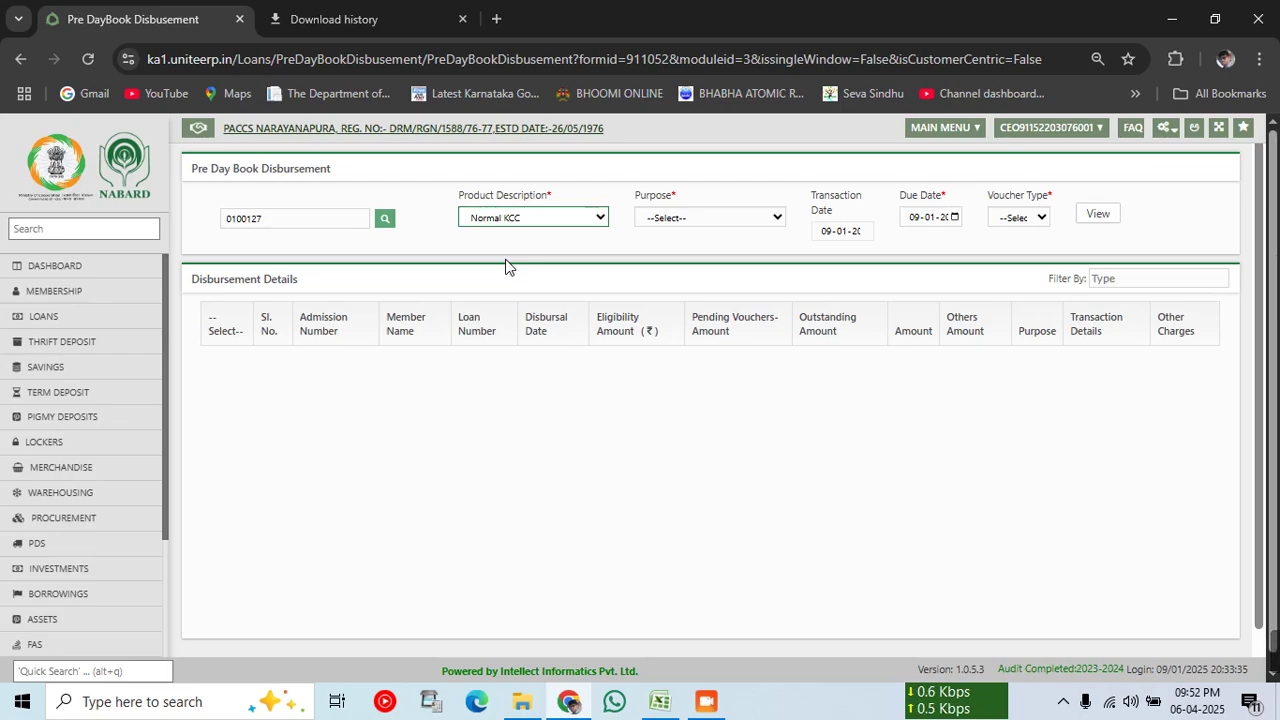
pyautogui.click(697, 217)
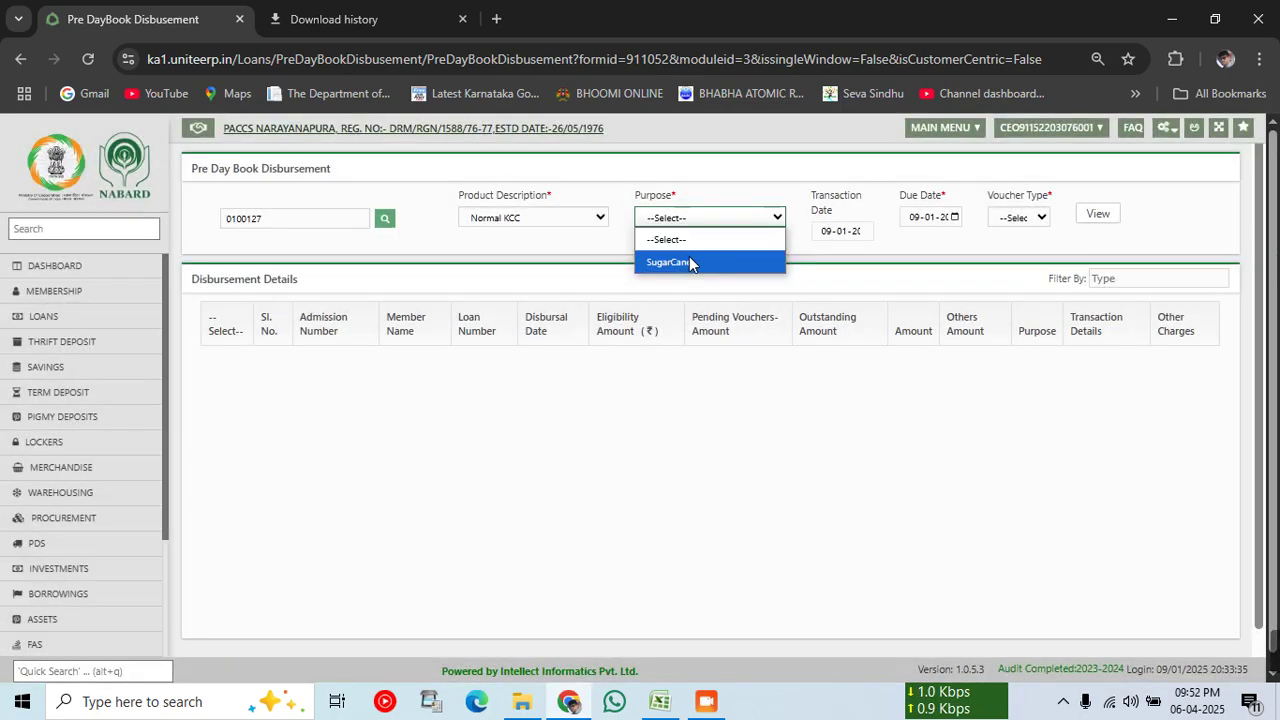
pyautogui.click(690, 262)
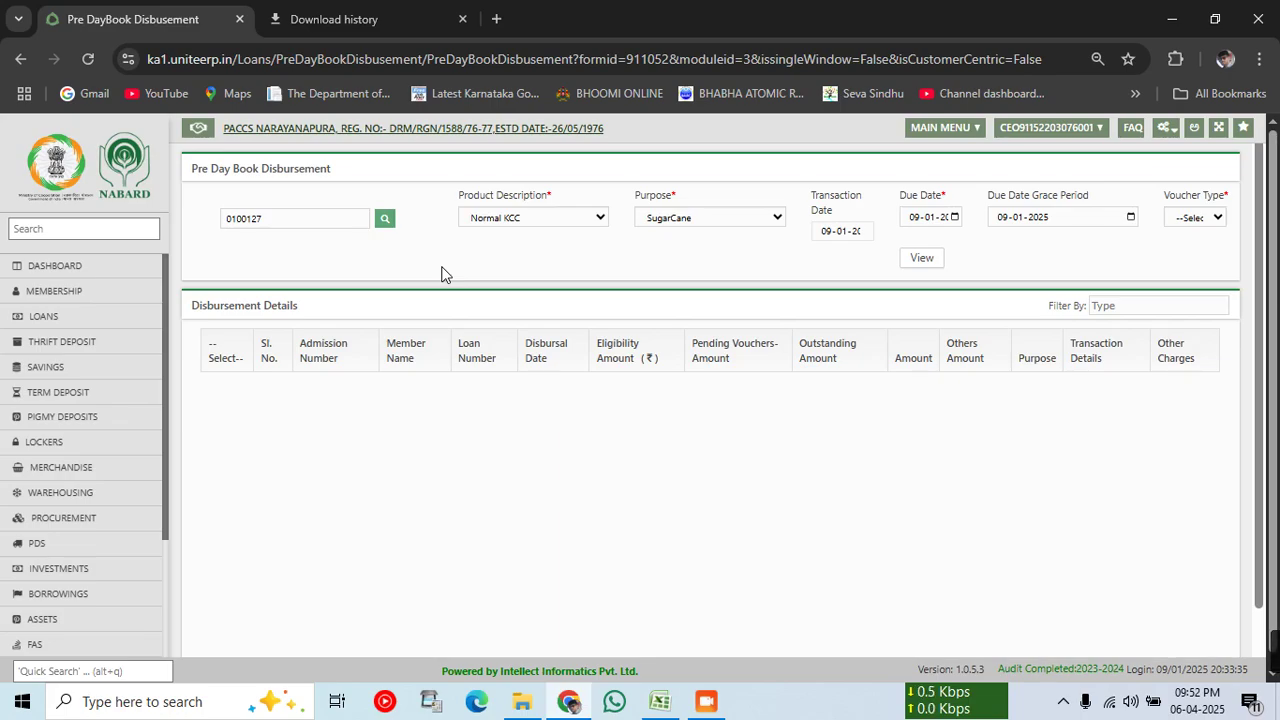
pyautogui.click(1207, 218)
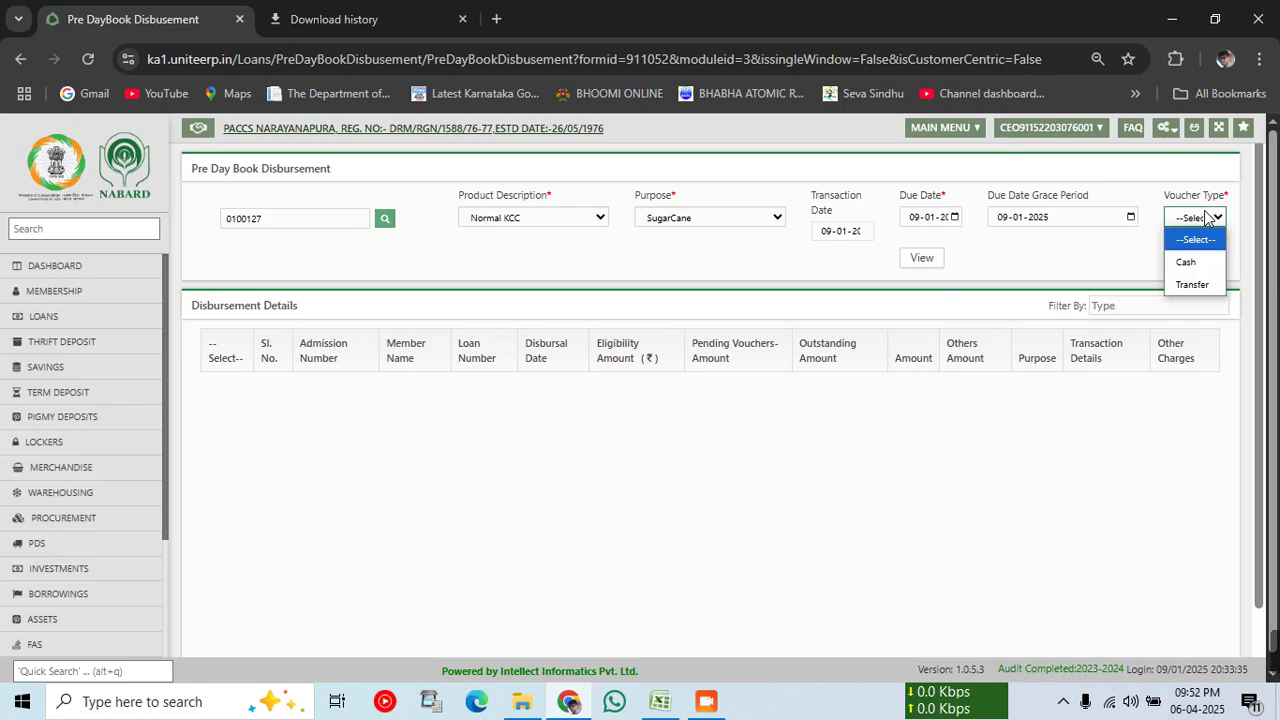
pyautogui.click(1206, 283)
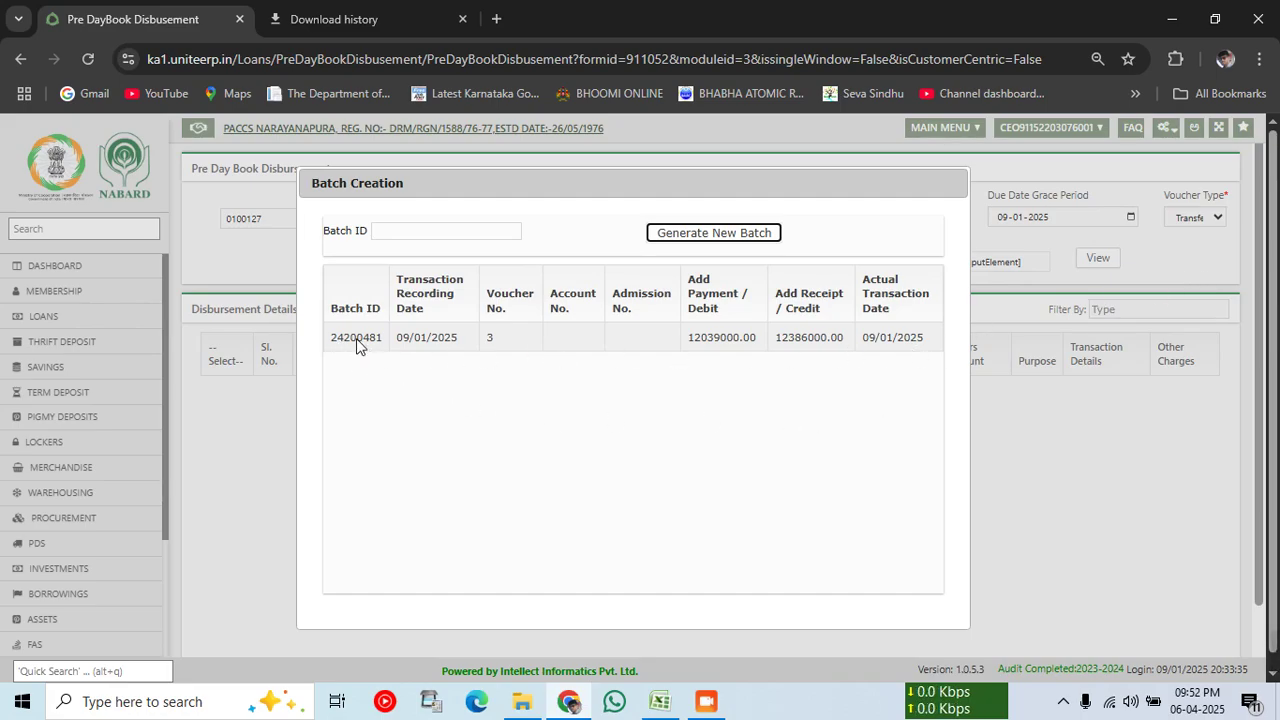
pyautogui.doubleClick(357, 340)
pyautogui.click(1098, 258)
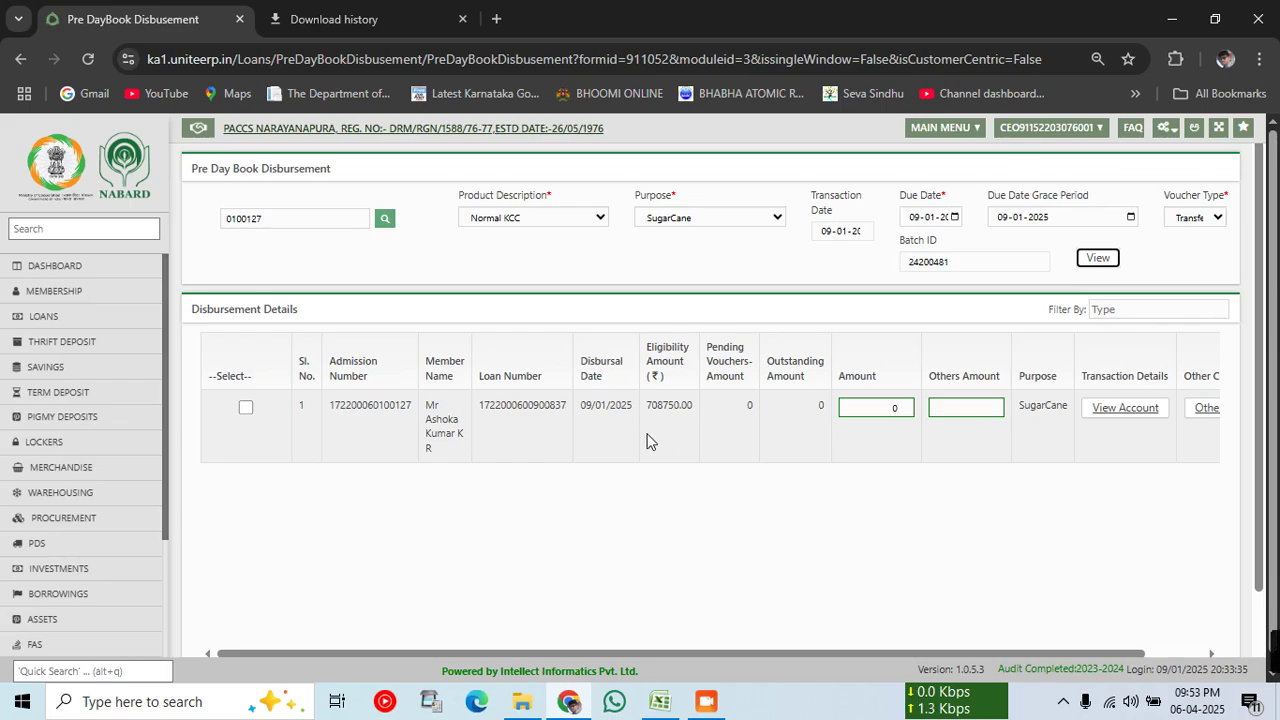
# Step: Disburse 300000 on the member's loan row, verify and confirm, save, and acknowledge the success message
pyautogui.click(245, 407)
pyautogui.moveTo(882, 411); pyautogui.dragTo(994, 413)
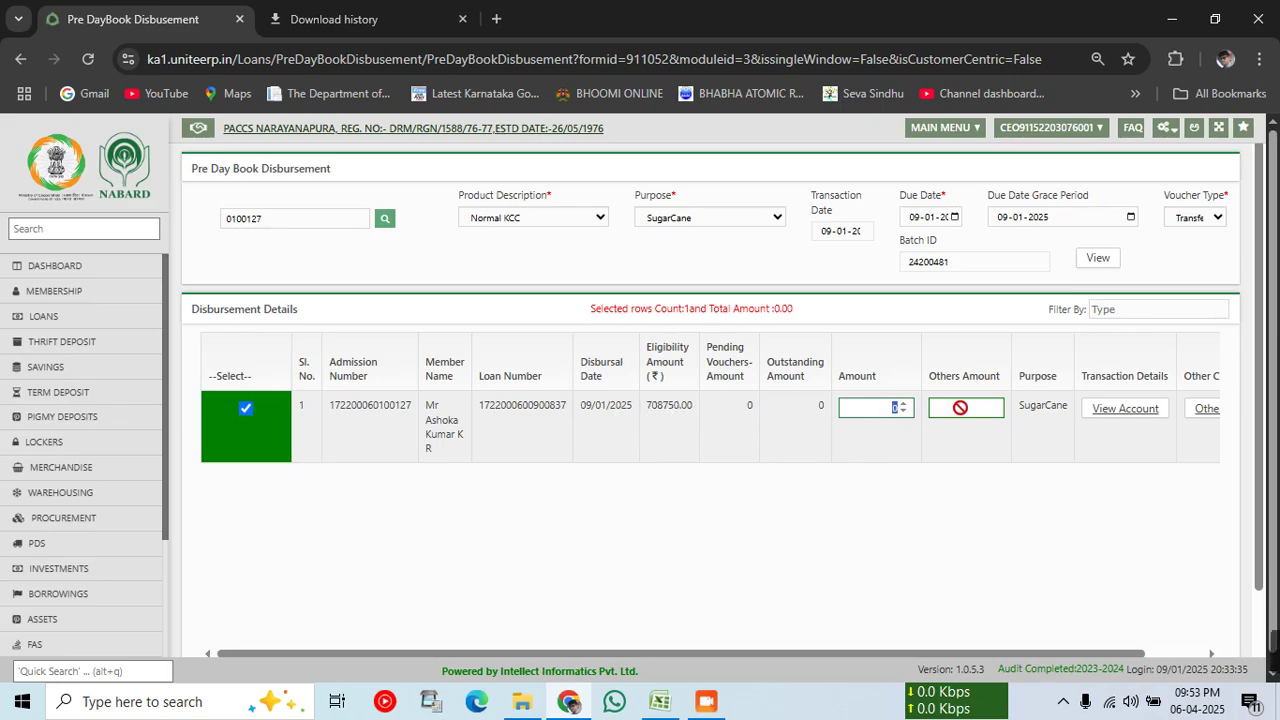
pyautogui.write('00000')
pyautogui.hscroll(1, 908, 650)
pyautogui.scroll(-1, 918, 562)
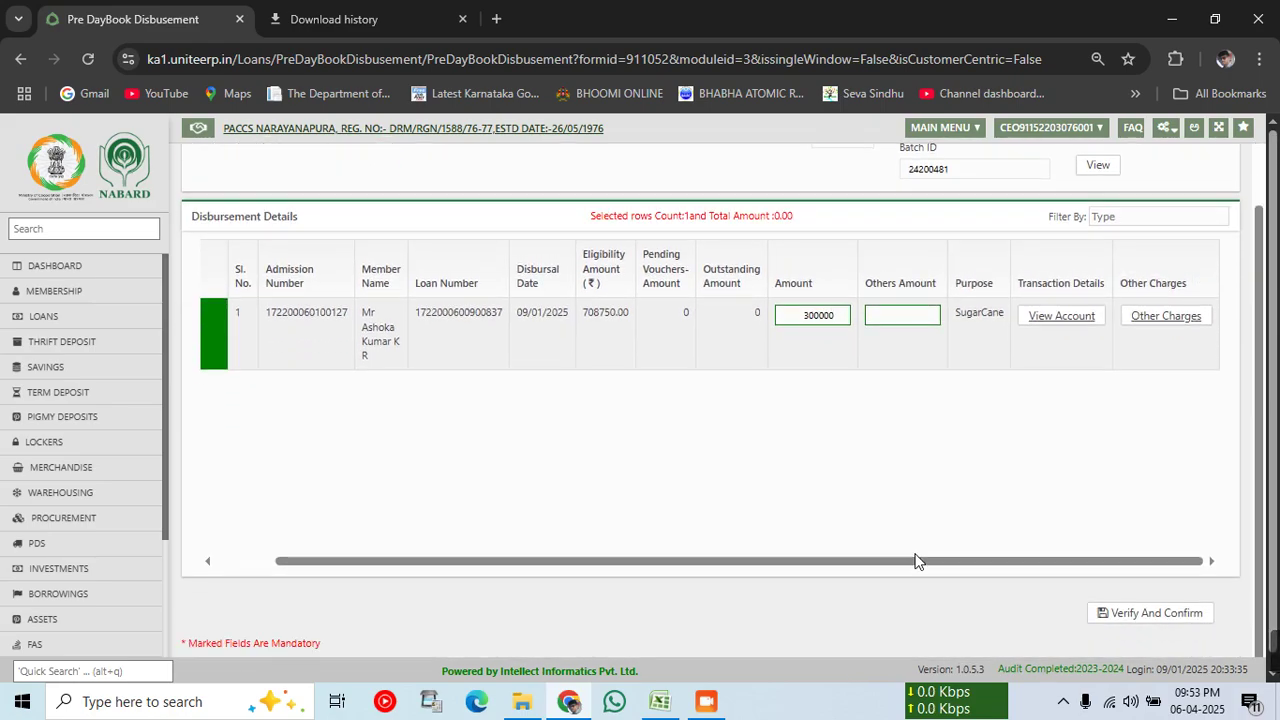
pyautogui.click(1148, 613)
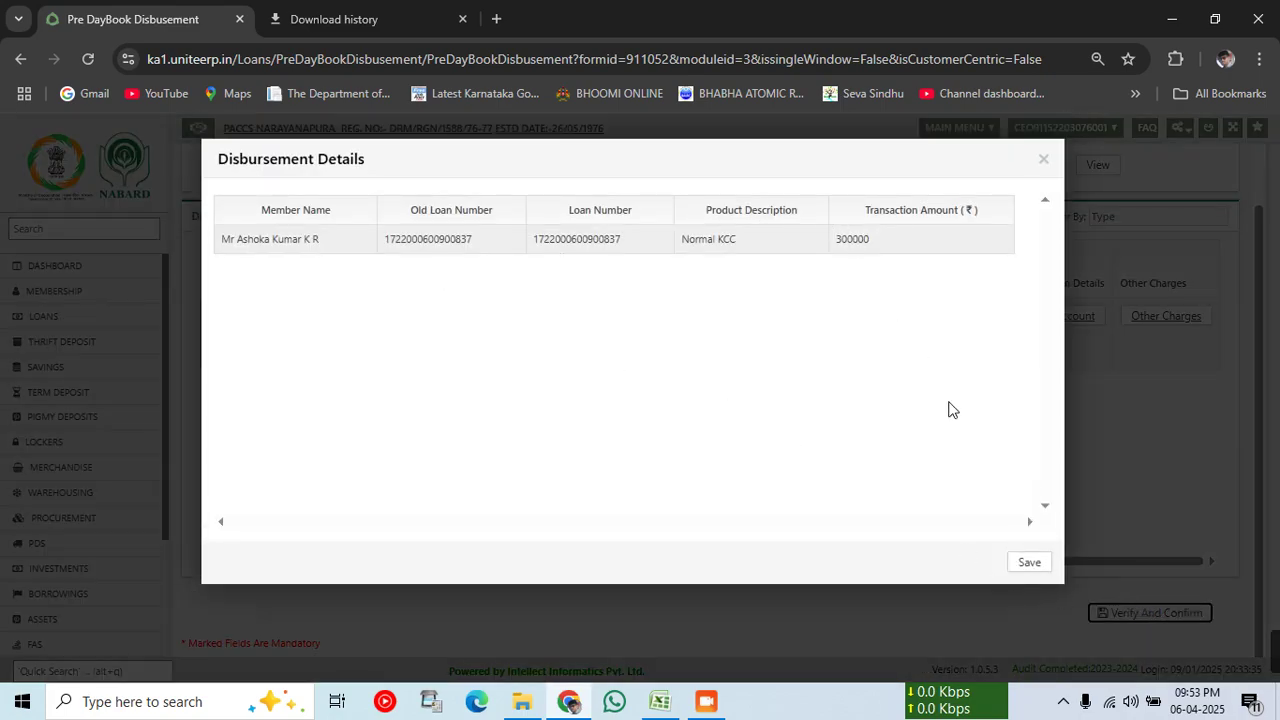
pyautogui.click(1032, 562)
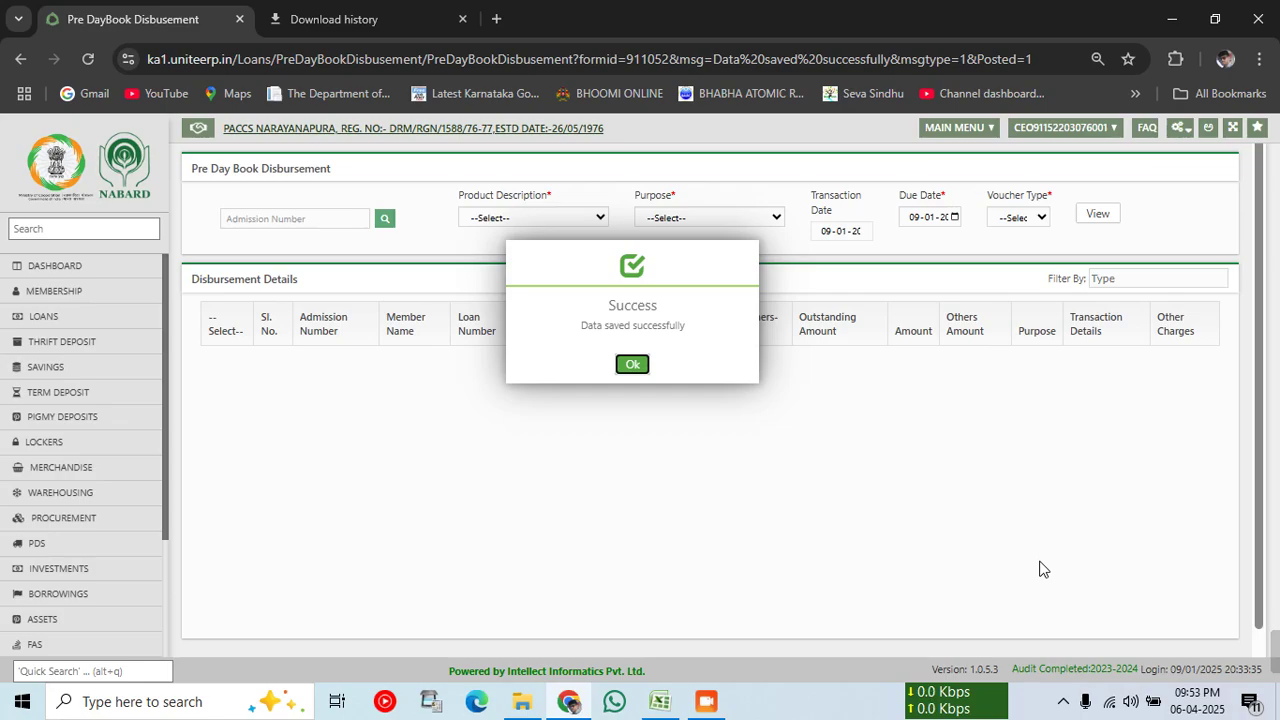
pyautogui.click(630, 364)
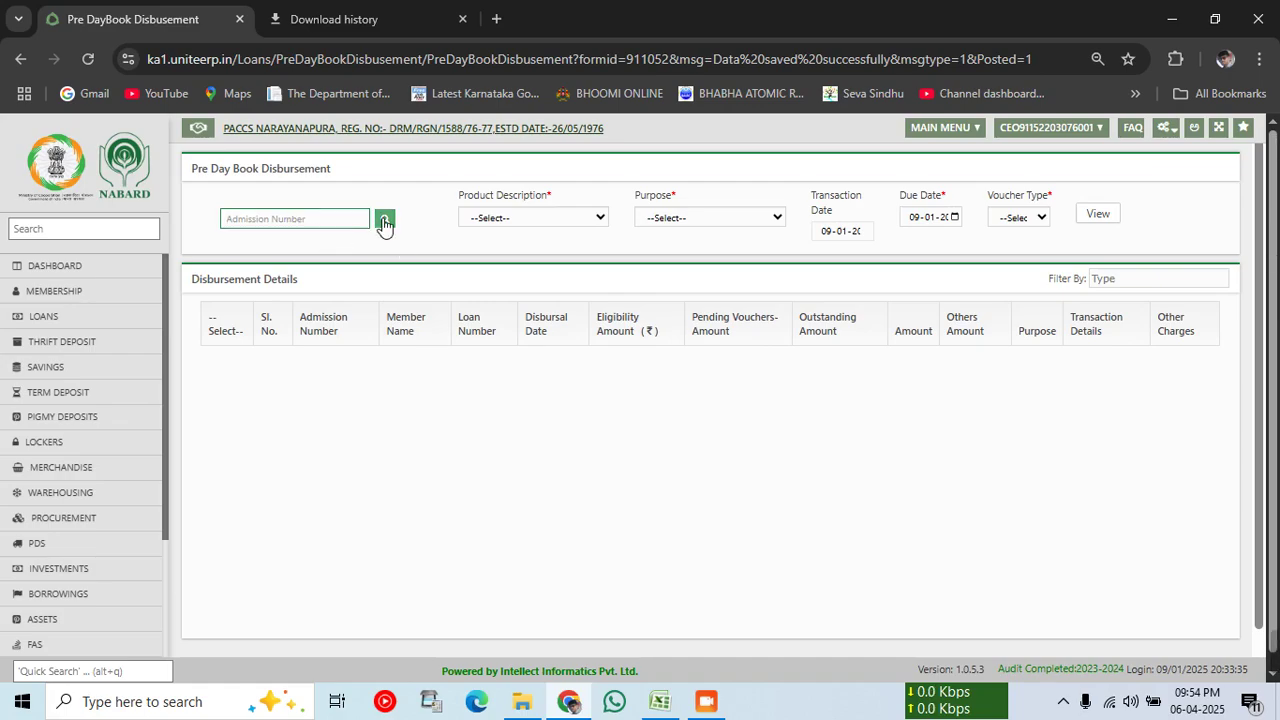
# Step: Search members by name using the first typed spelling of the member's name
pyautogui.click(384, 219)
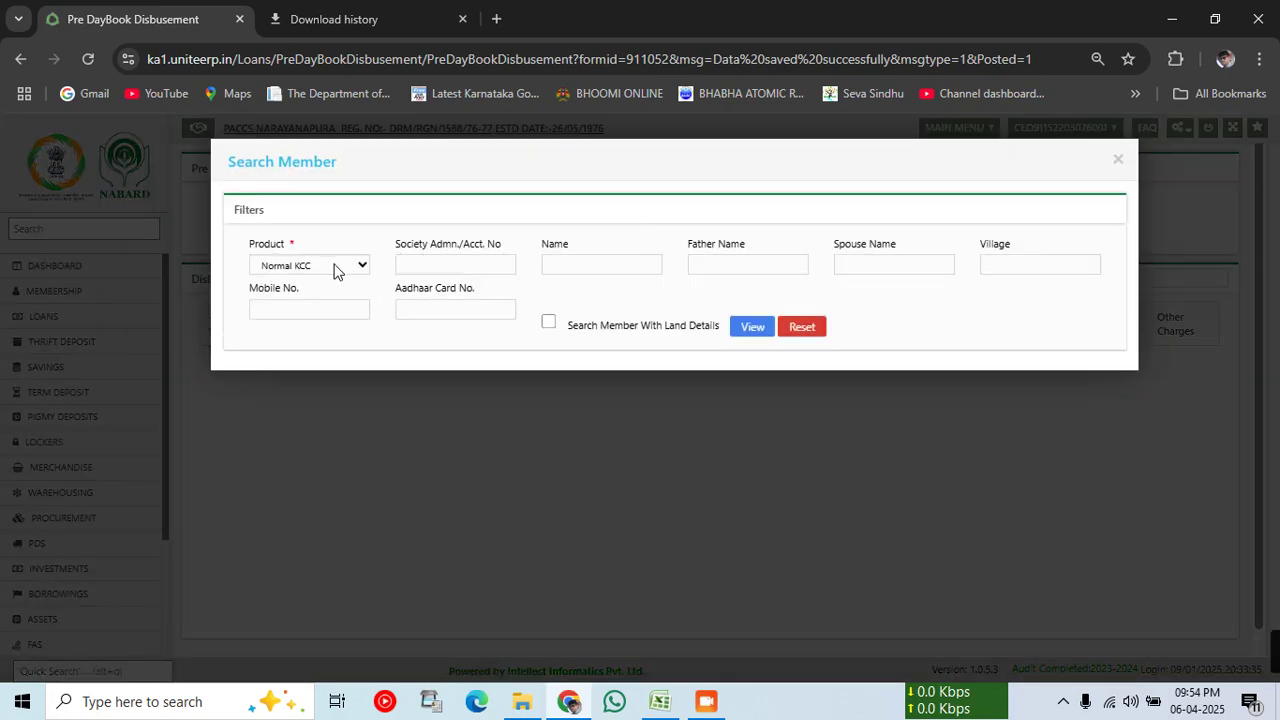
pyautogui.click(571, 264)
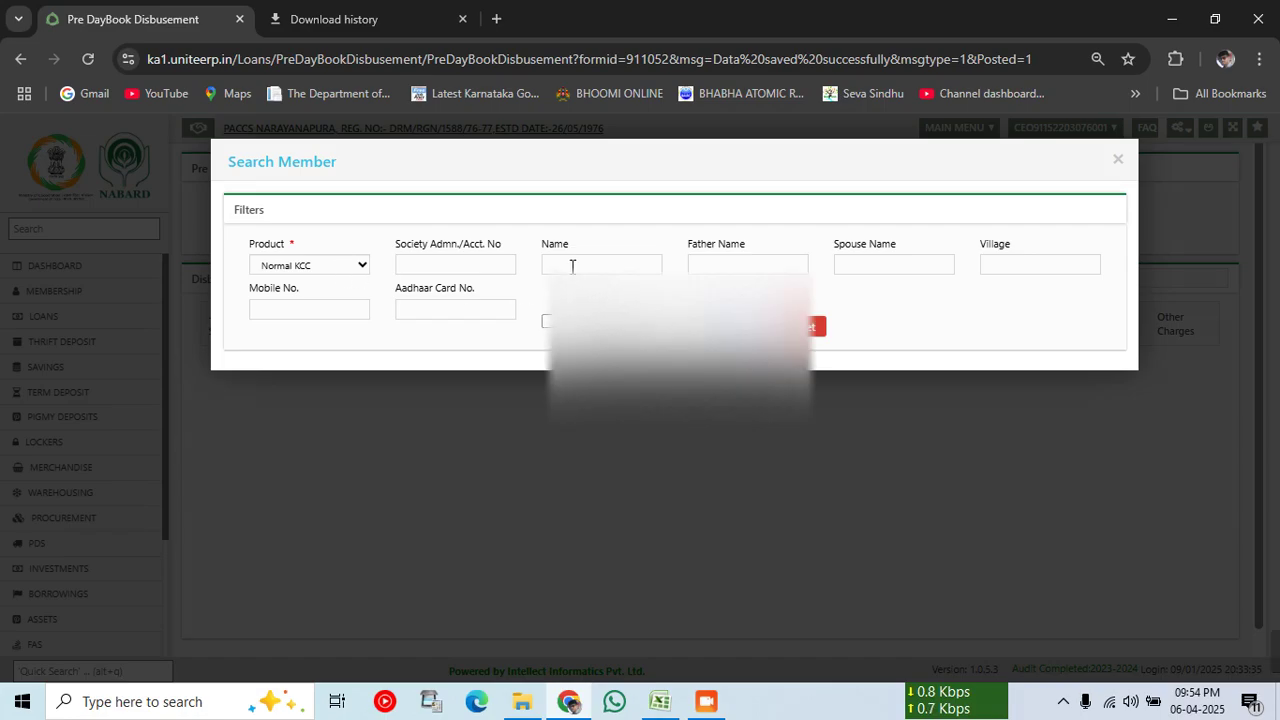
pyautogui.write('pamp')
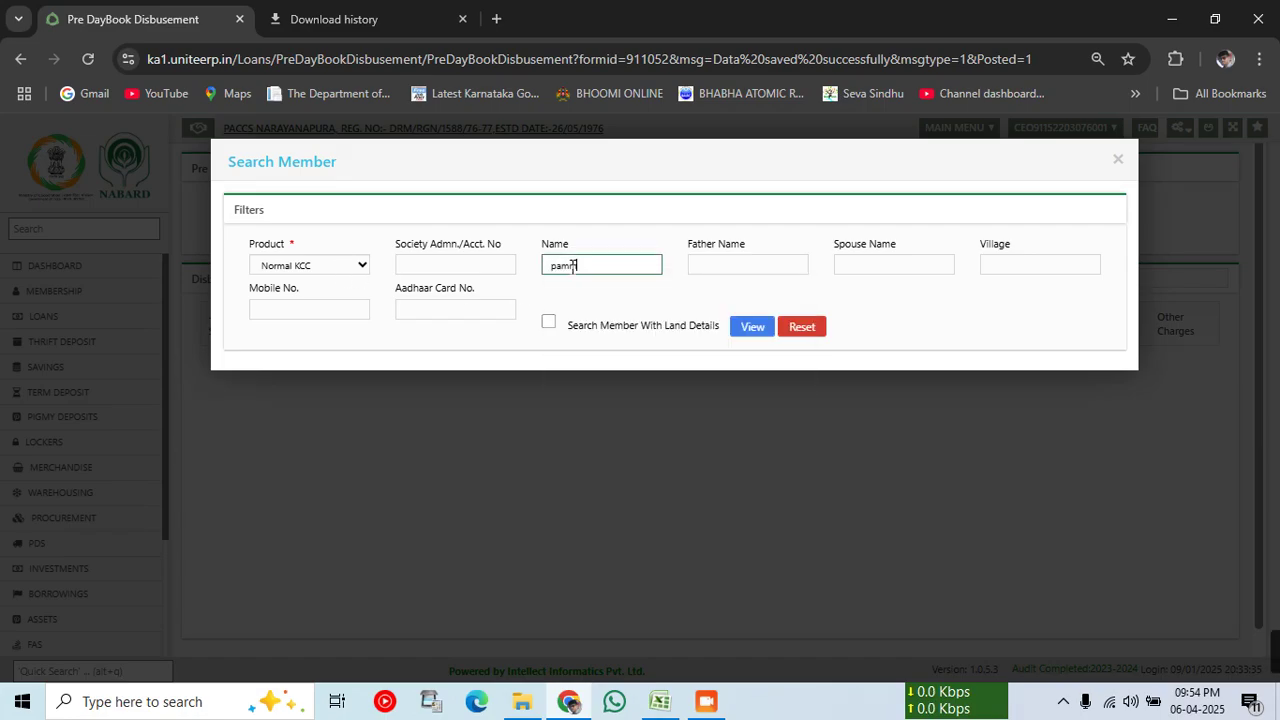
pyautogui.write('ani')
pyautogui.press('Tab')
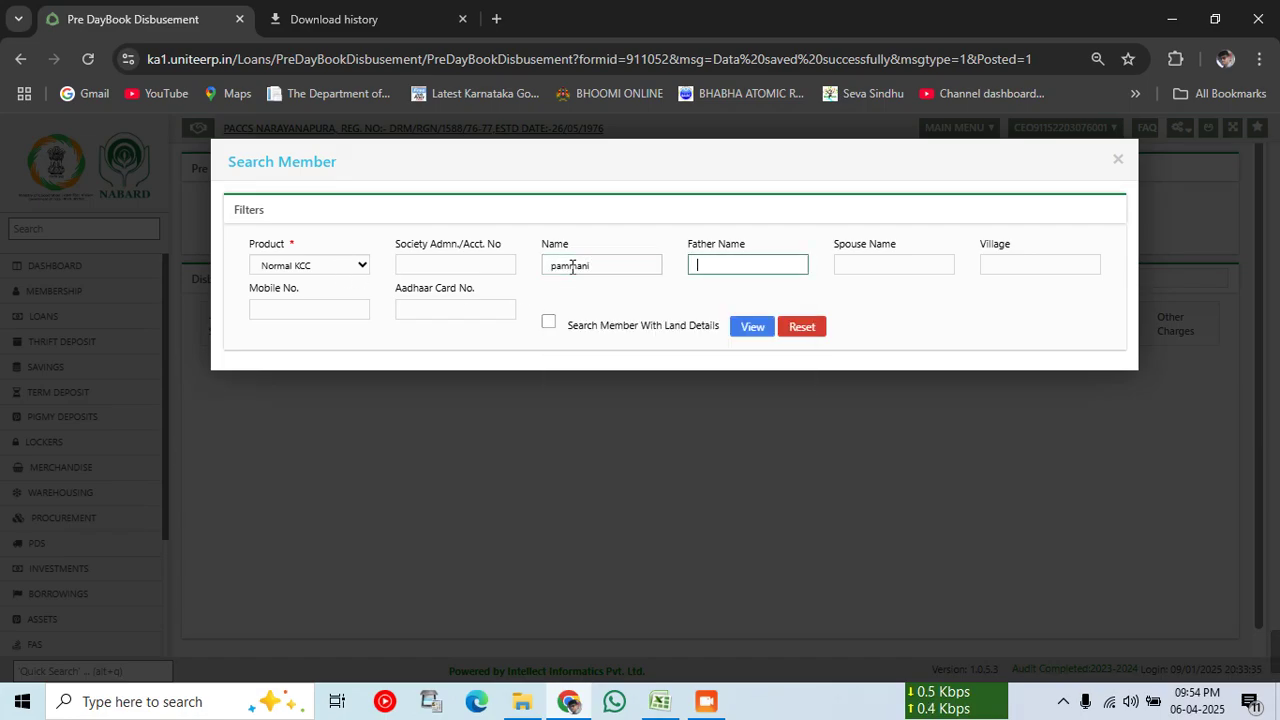
pyautogui.click(762, 330)
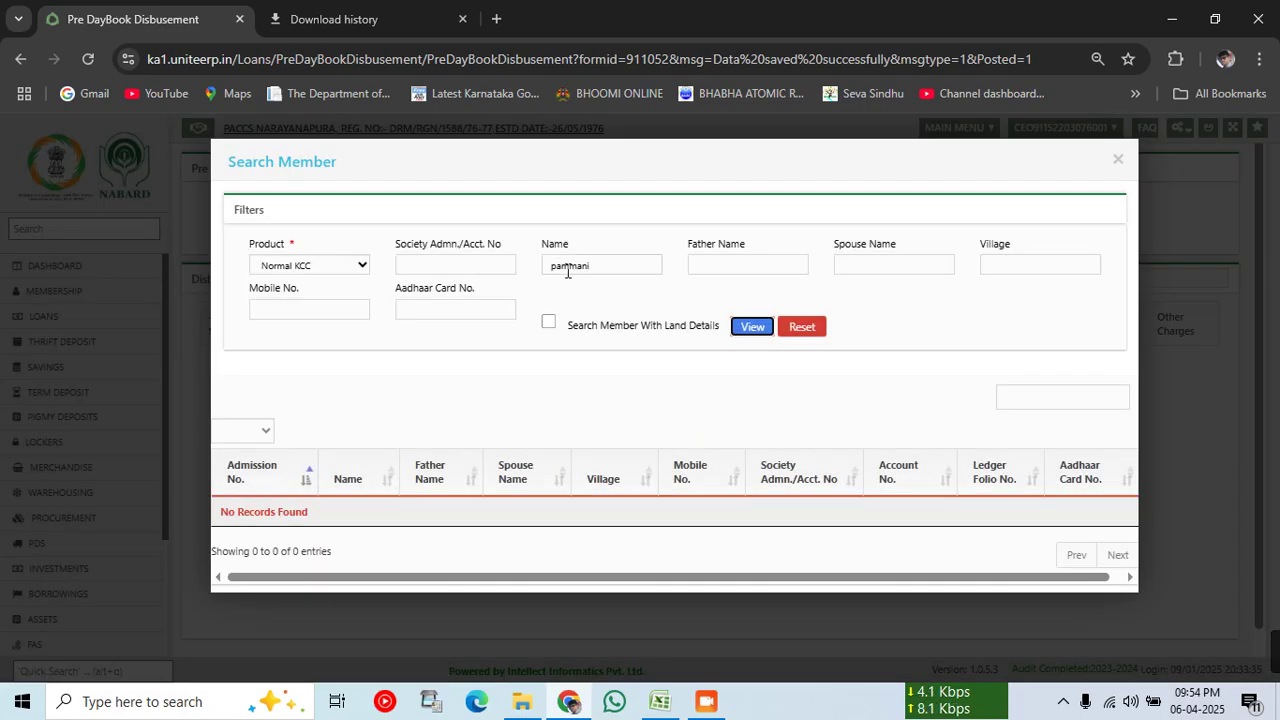
# Step: Correct the member name spelling and search again, then close the search and open Membership
pyautogui.click(567, 270)
pyautogui.press('BackSpace')
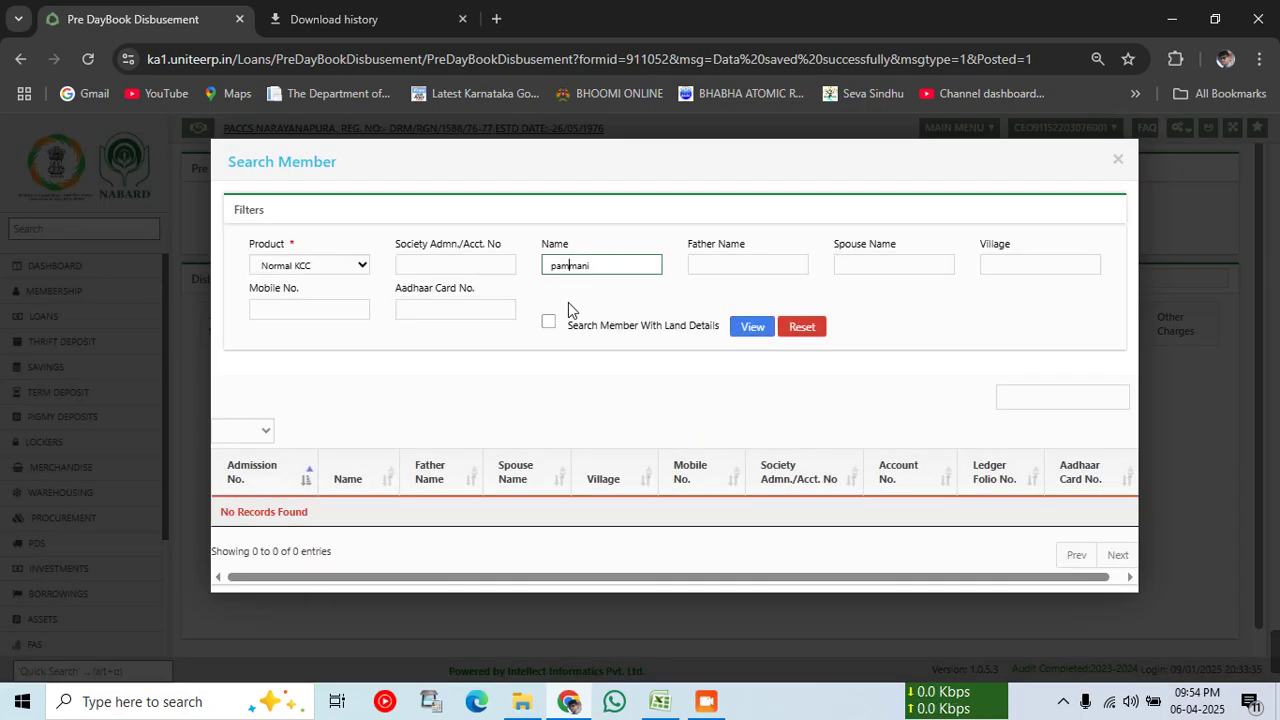
pyautogui.write('tt')
pyautogui.click(742, 328)
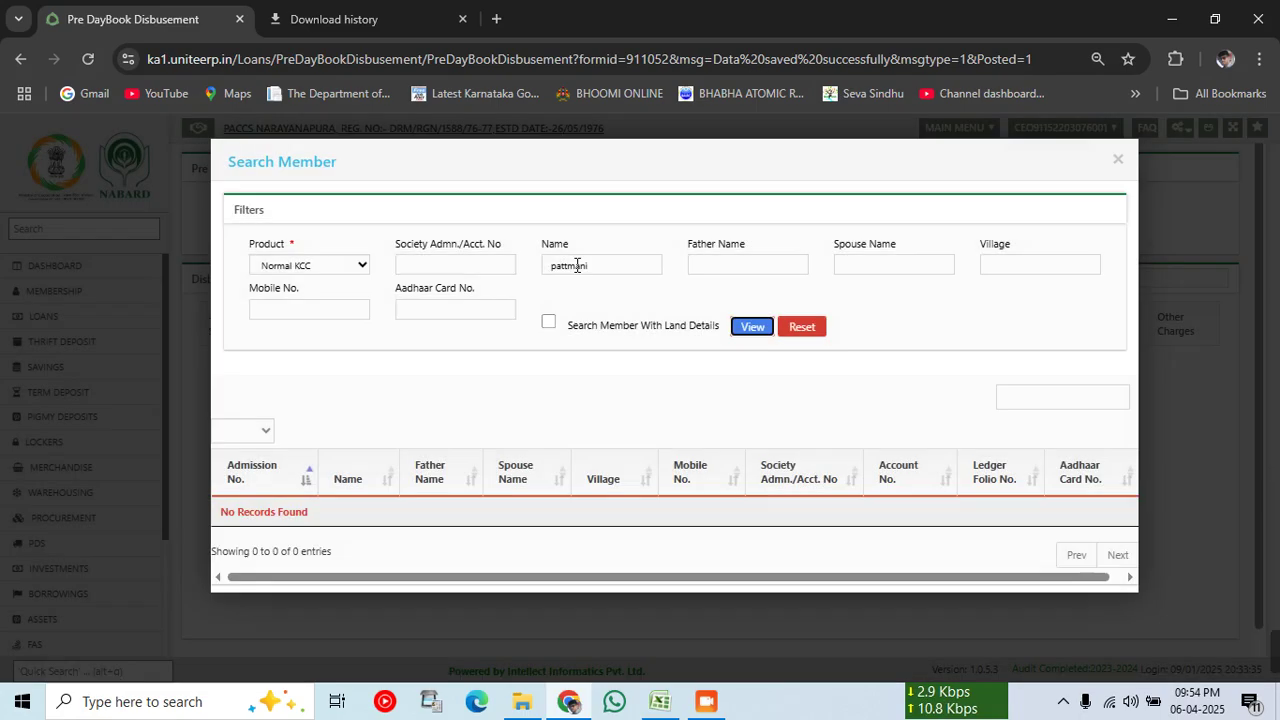
pyautogui.click(567, 268)
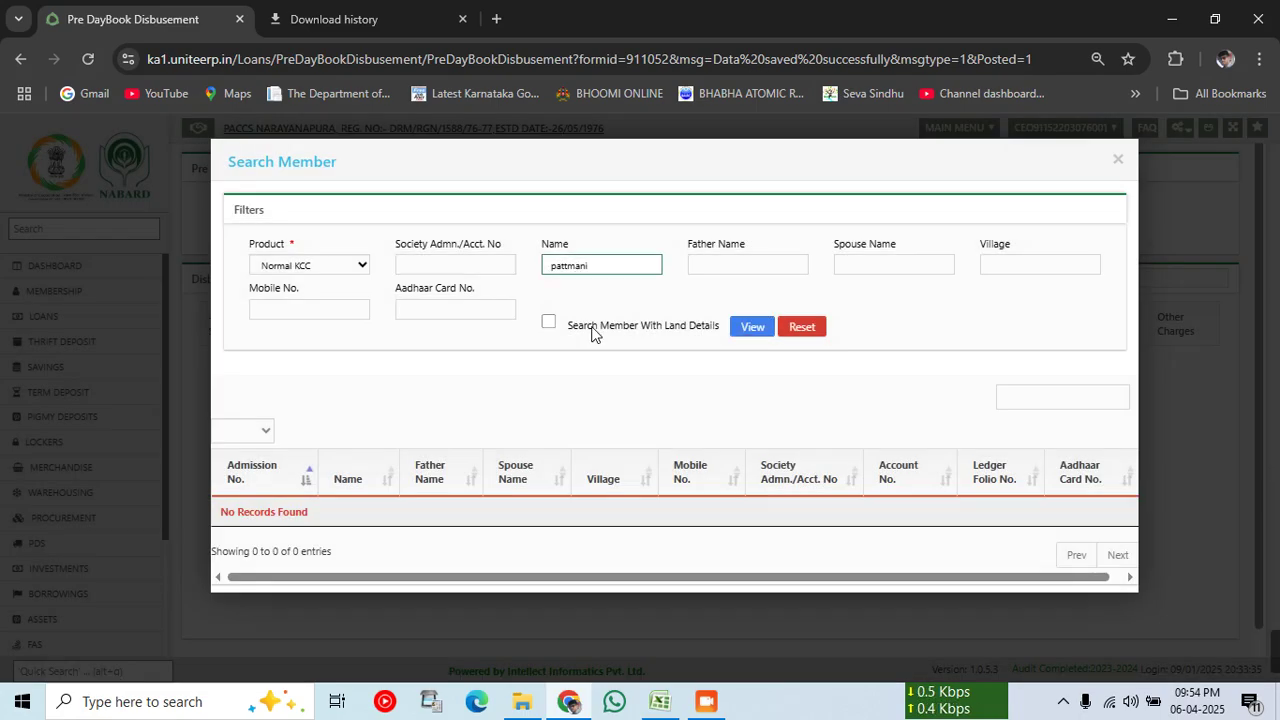
pyautogui.write('a')
pyautogui.click(850, 266)
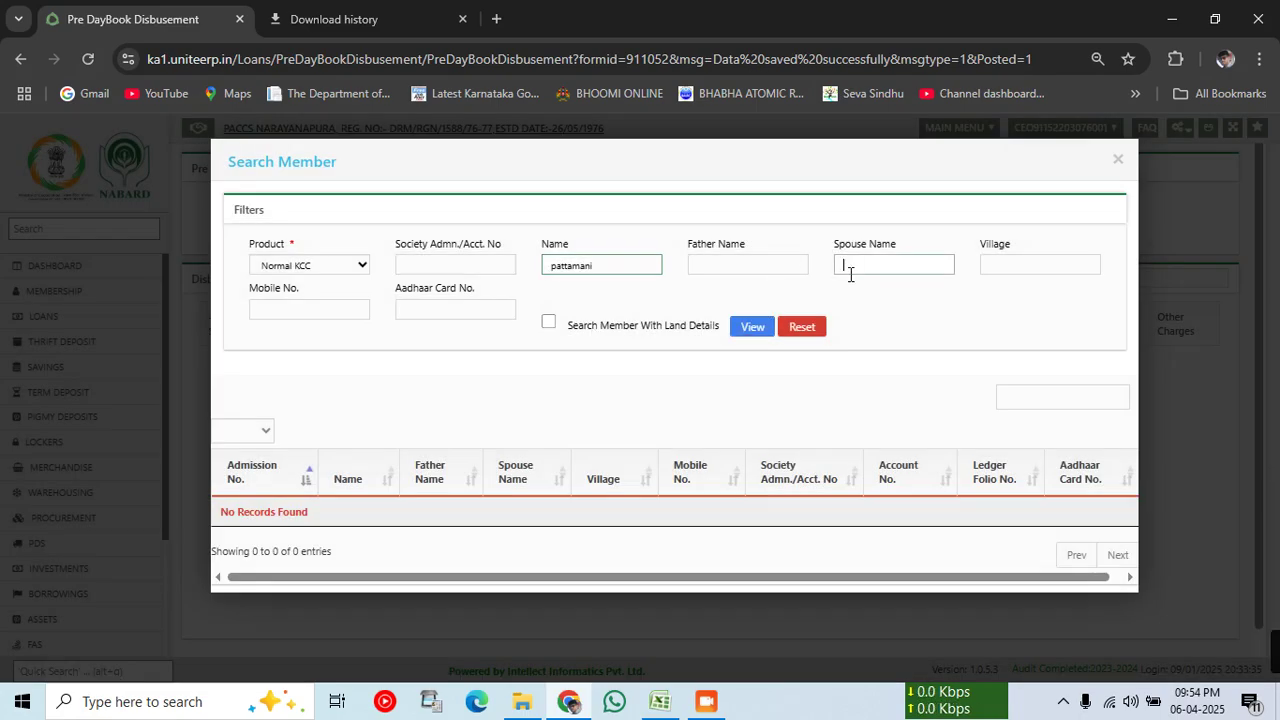
pyautogui.click(755, 330)
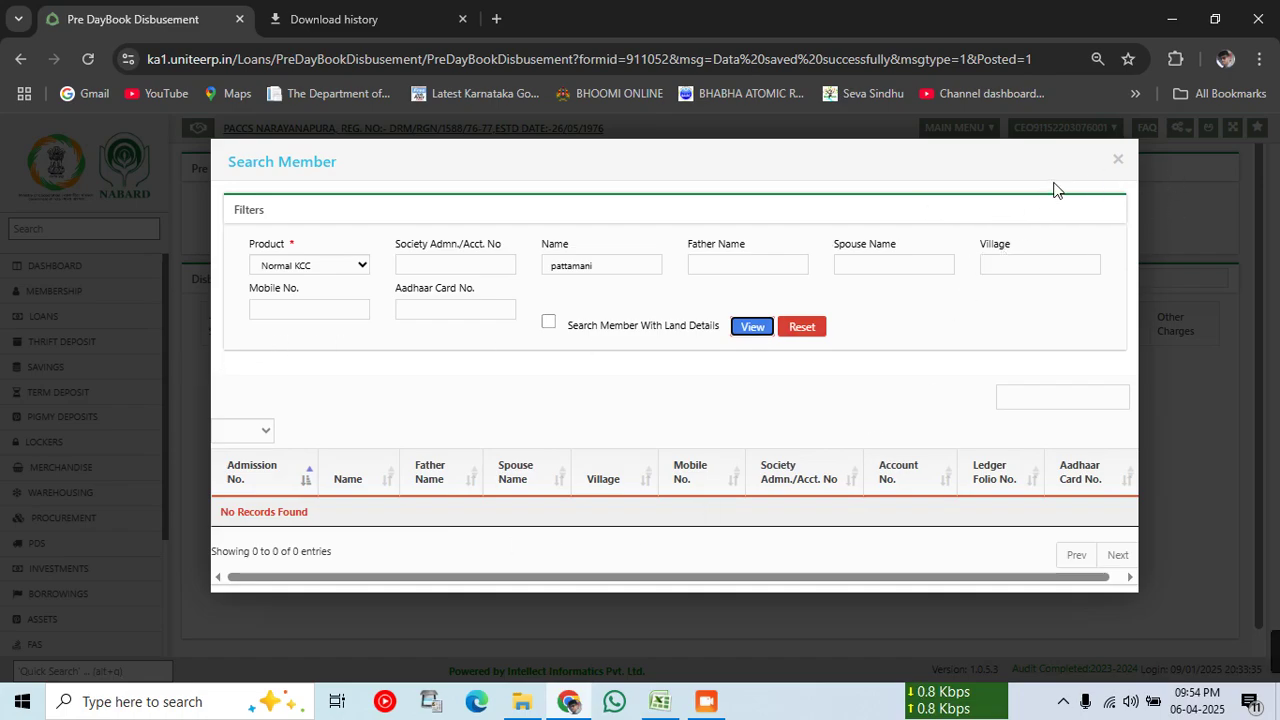
pyautogui.click(1117, 160)
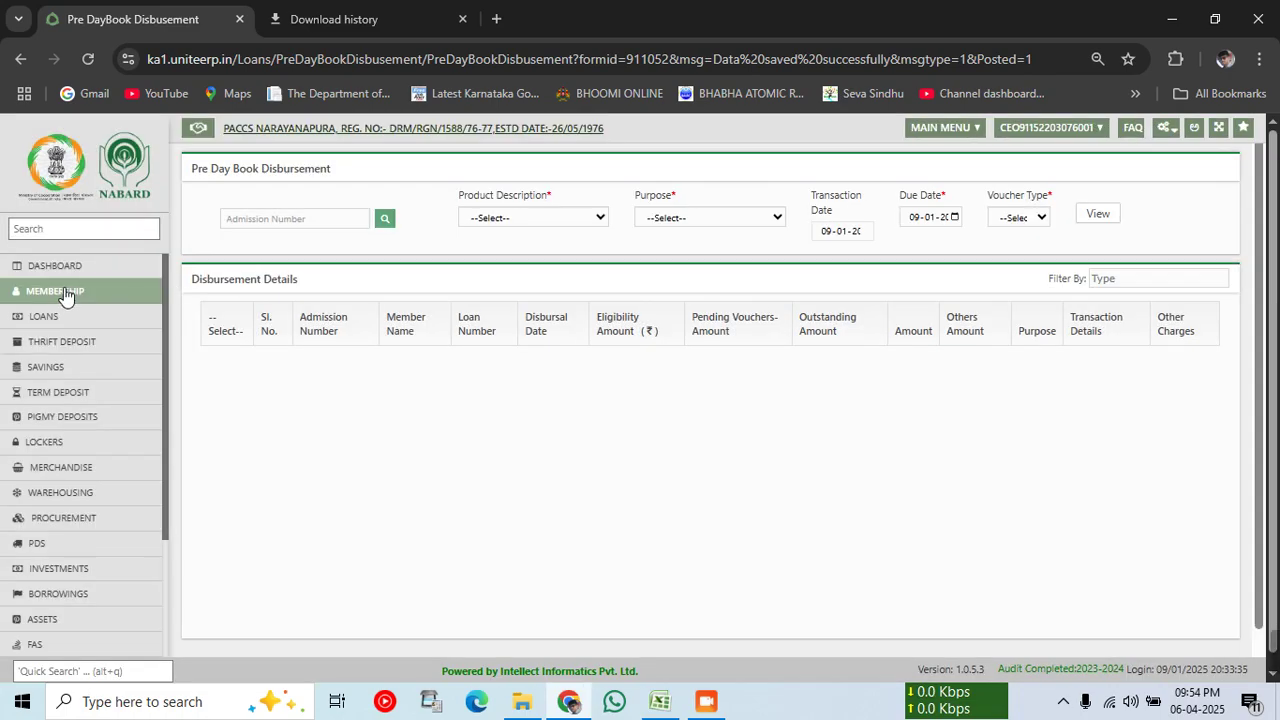
pyautogui.click(64, 291)
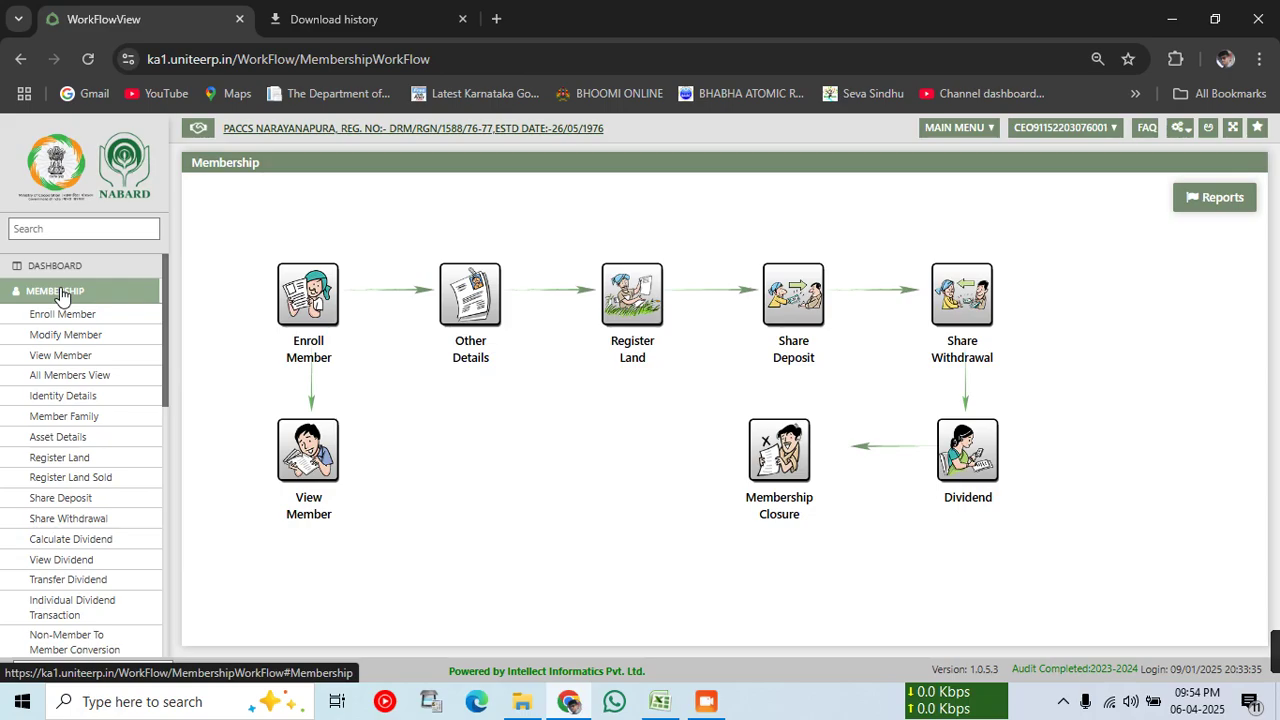
# Step: Search the loanee report for 'puttam' to locate the member's row 1672
pyautogui.click(659, 701)
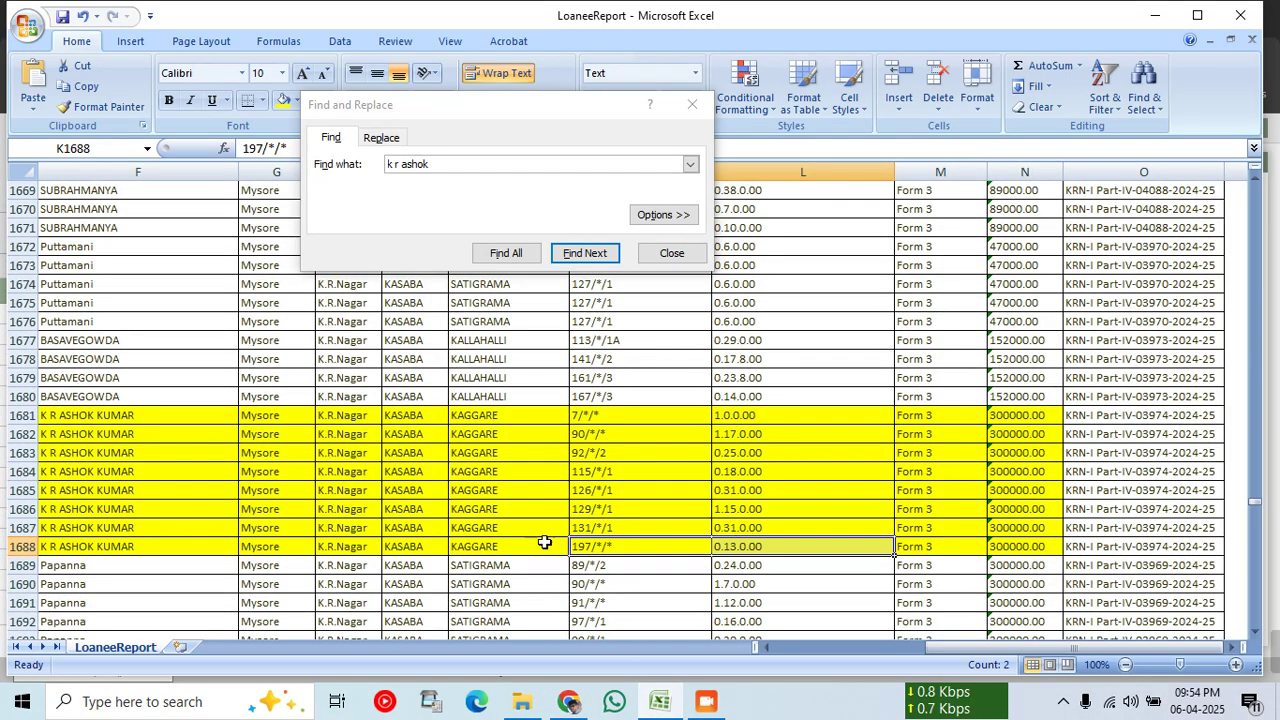
pyautogui.scroll(1, 500, 430)
pyautogui.click(318, 160)
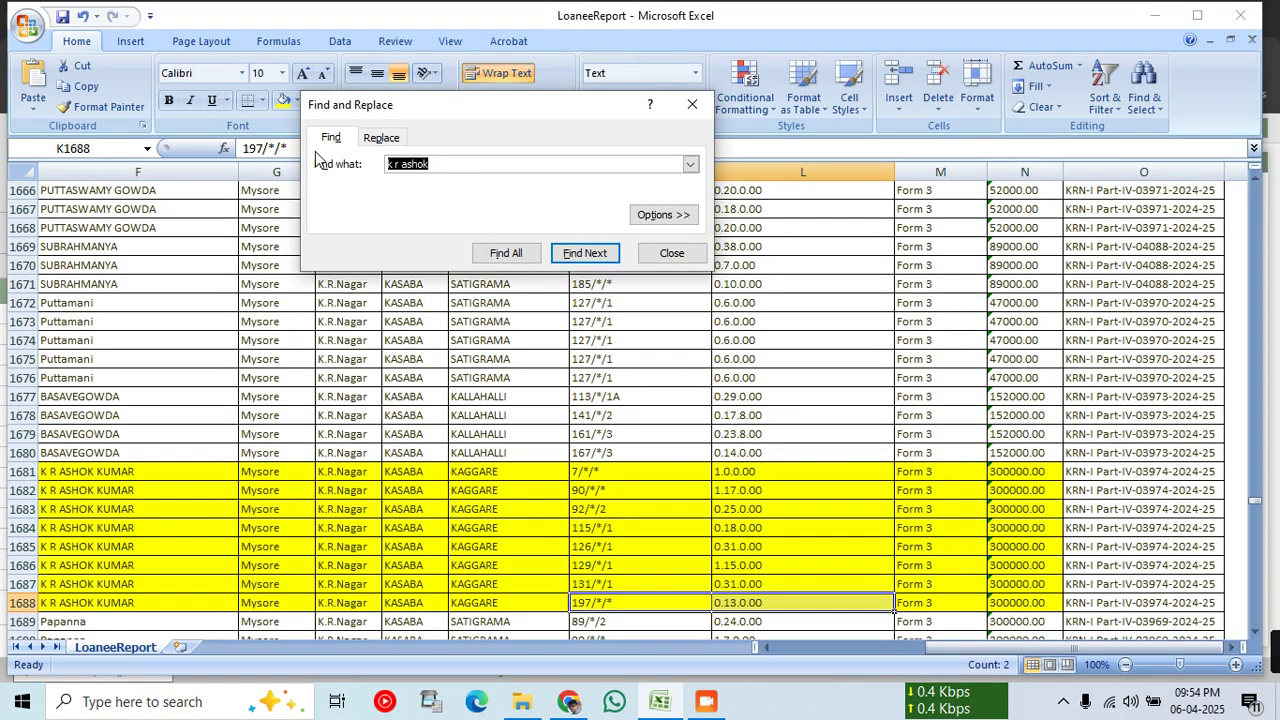
pyautogui.write('puttam')
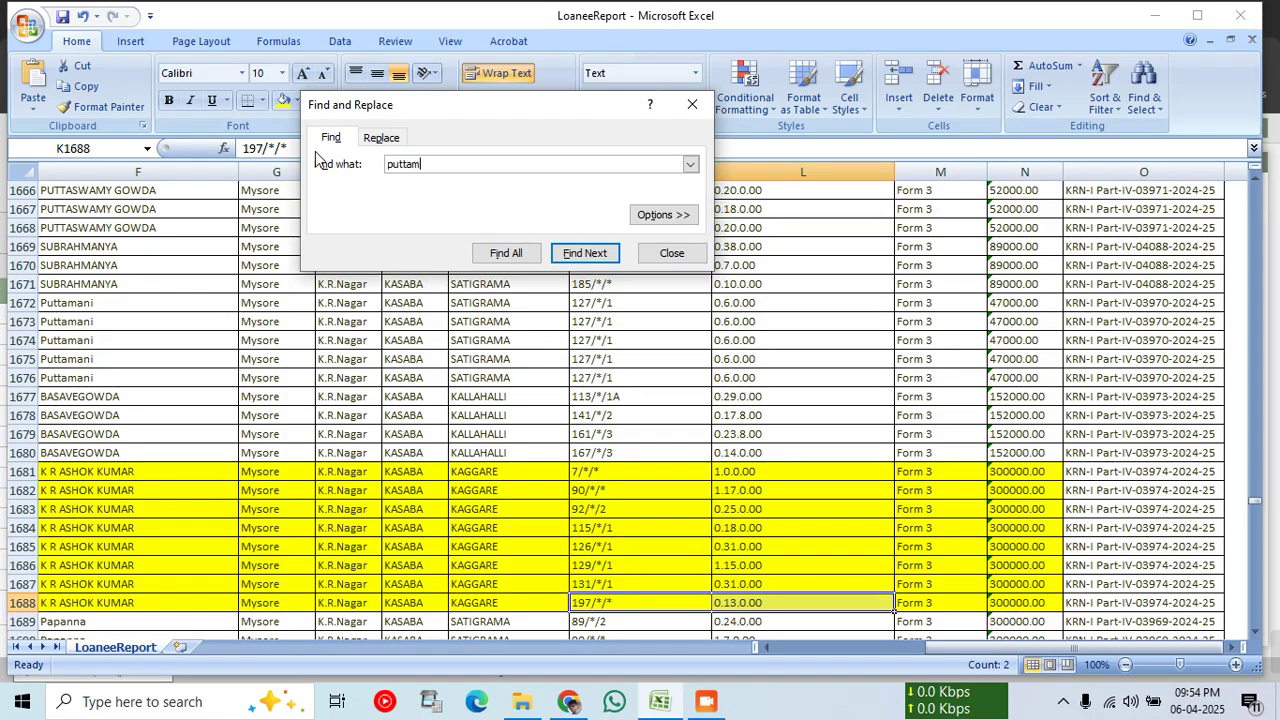
pyautogui.press('Return')
pyautogui.press('Return')
pyautogui.click(505, 283)
pyautogui.click(594, 250)
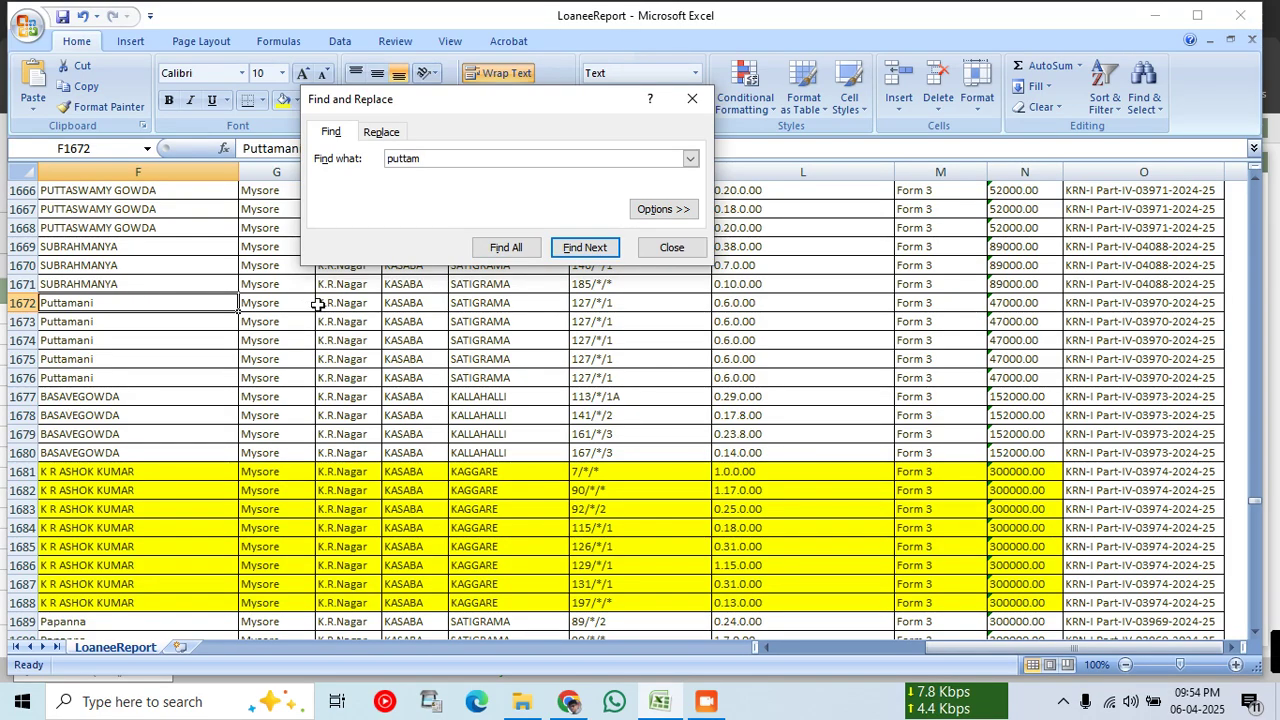
# Step: Shade row 1672's land details (J1672:N1672) yellow, then return to the ERP portal
pyautogui.moveTo(606, 306)
pyautogui.mouseDown()
pyautogui.moveTo(671, 323)
pyautogui.moveTo(622, 306)
pyautogui.mouseUp()
pyautogui.moveTo(52, 306); pyautogui.dragTo(850, 318)
pyautogui.click(415, 306)
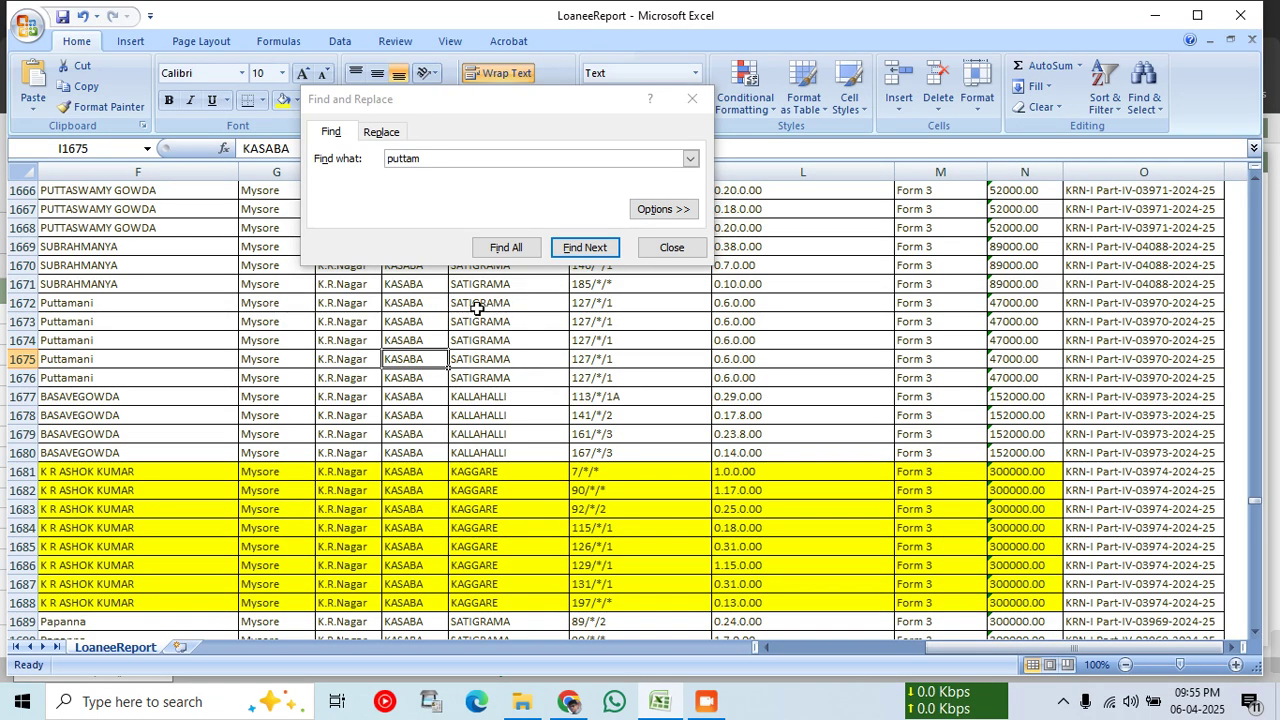
pyautogui.moveTo(478, 306); pyautogui.dragTo(1018, 308)
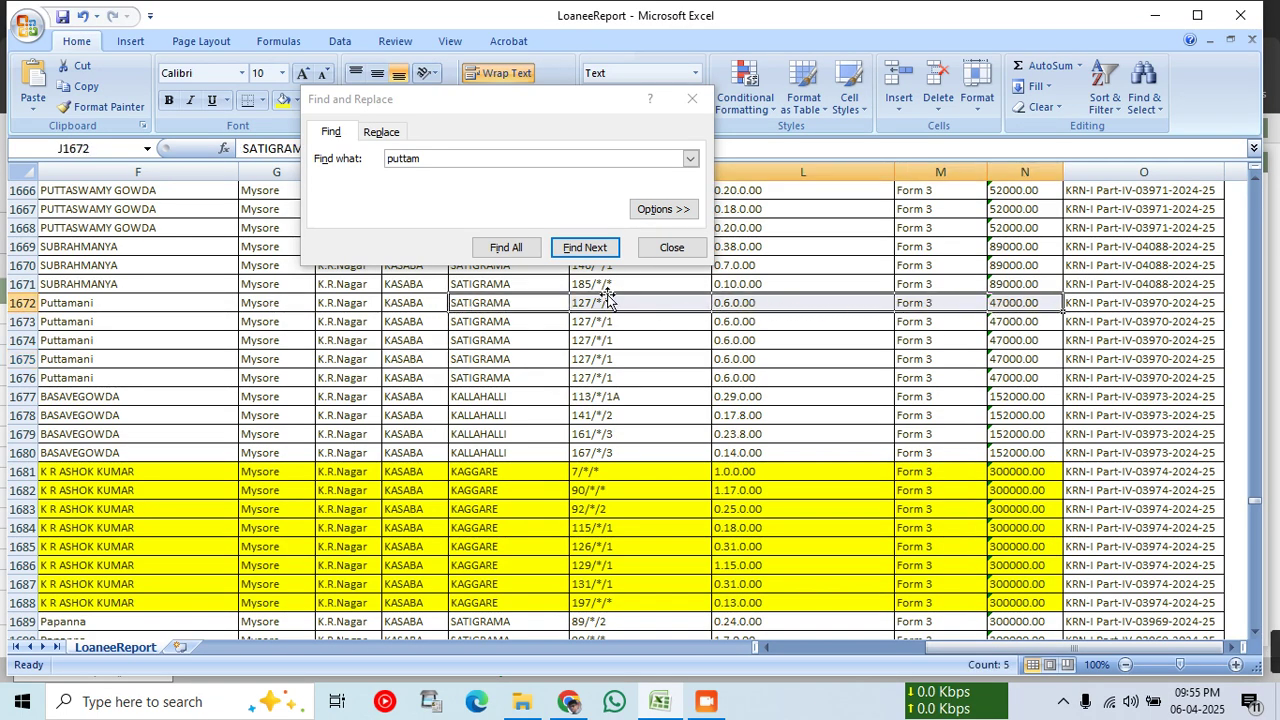
pyautogui.click(283, 99)
pyautogui.click(482, 377)
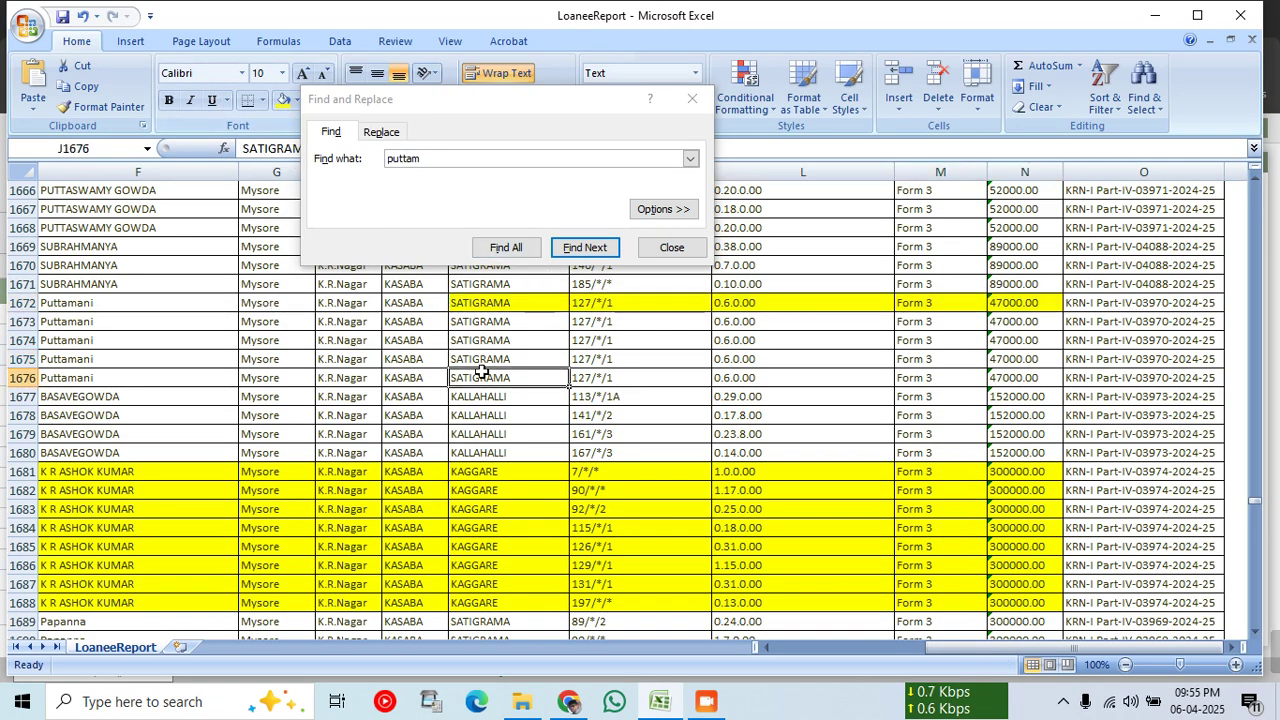
pyautogui.click(580, 710)
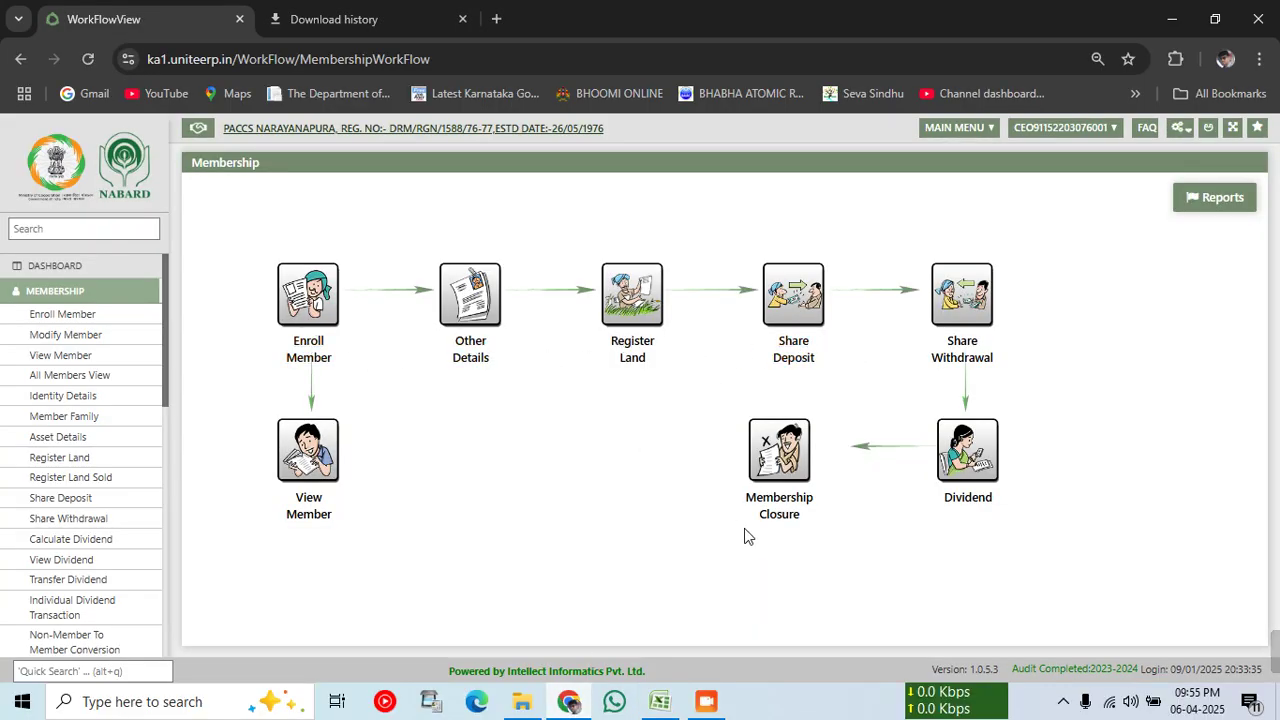
pyautogui.click(72, 280)
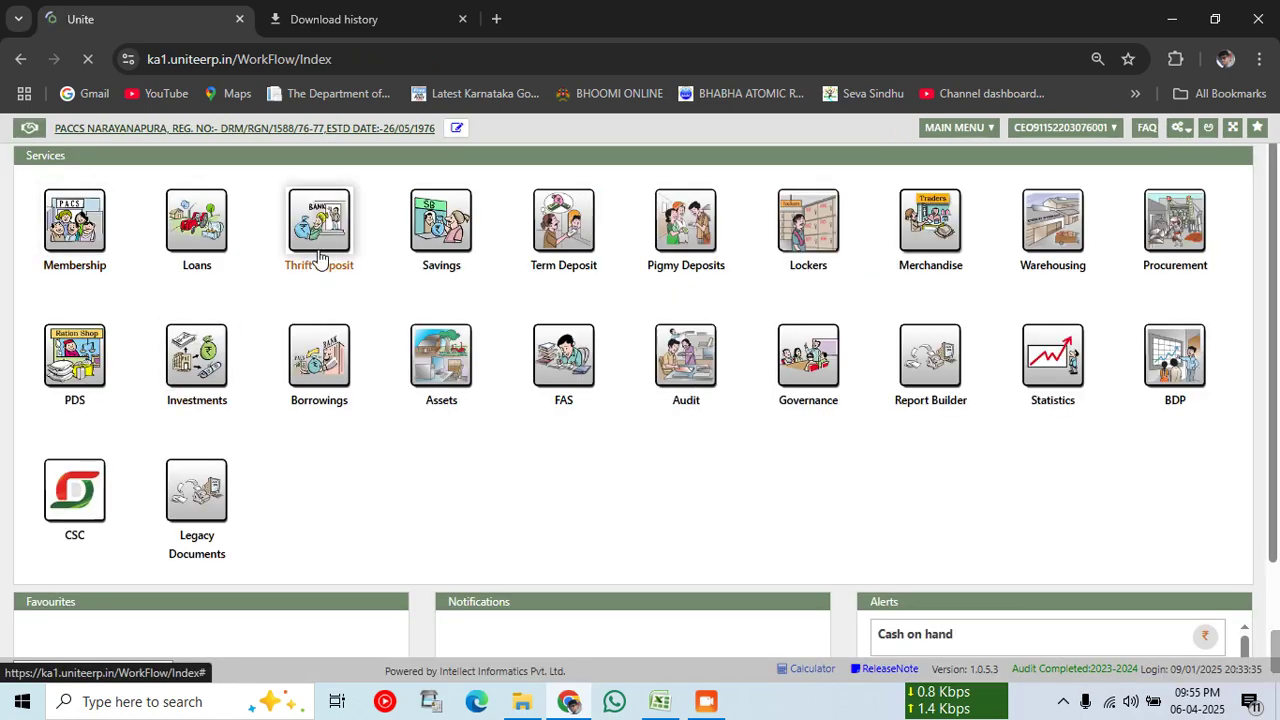
pyautogui.click(199, 264)
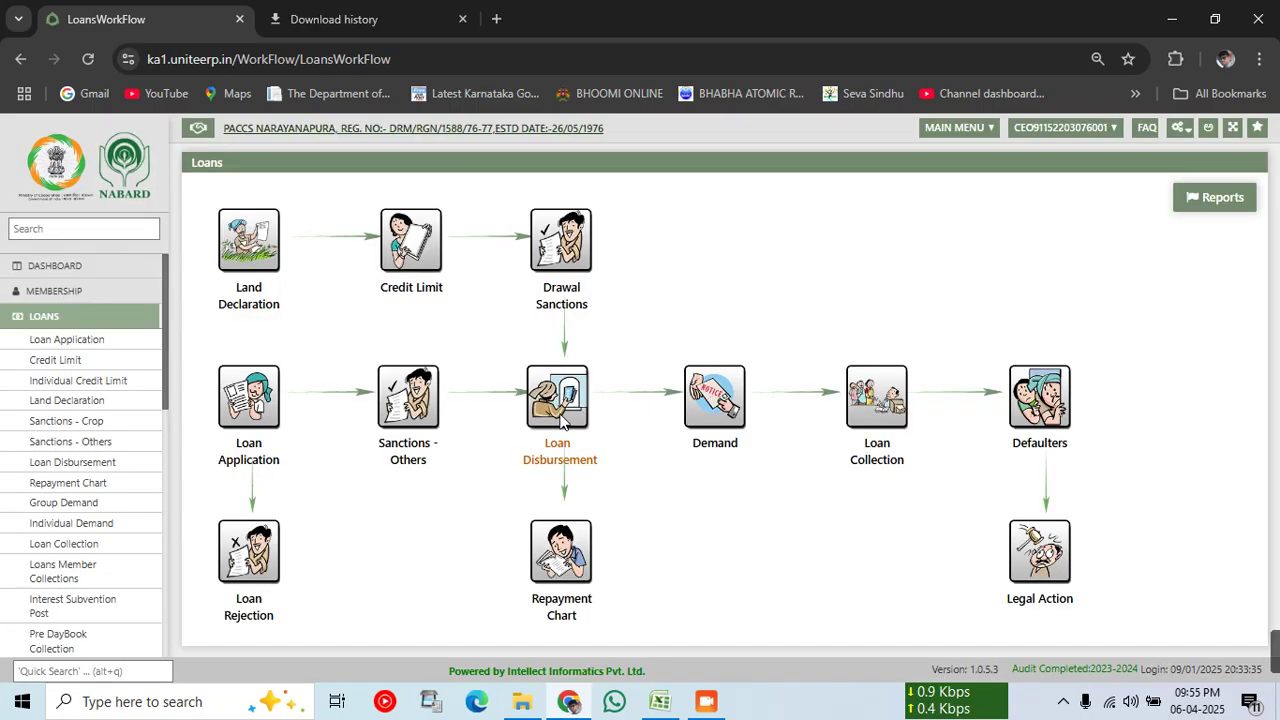
pyautogui.click(548, 393)
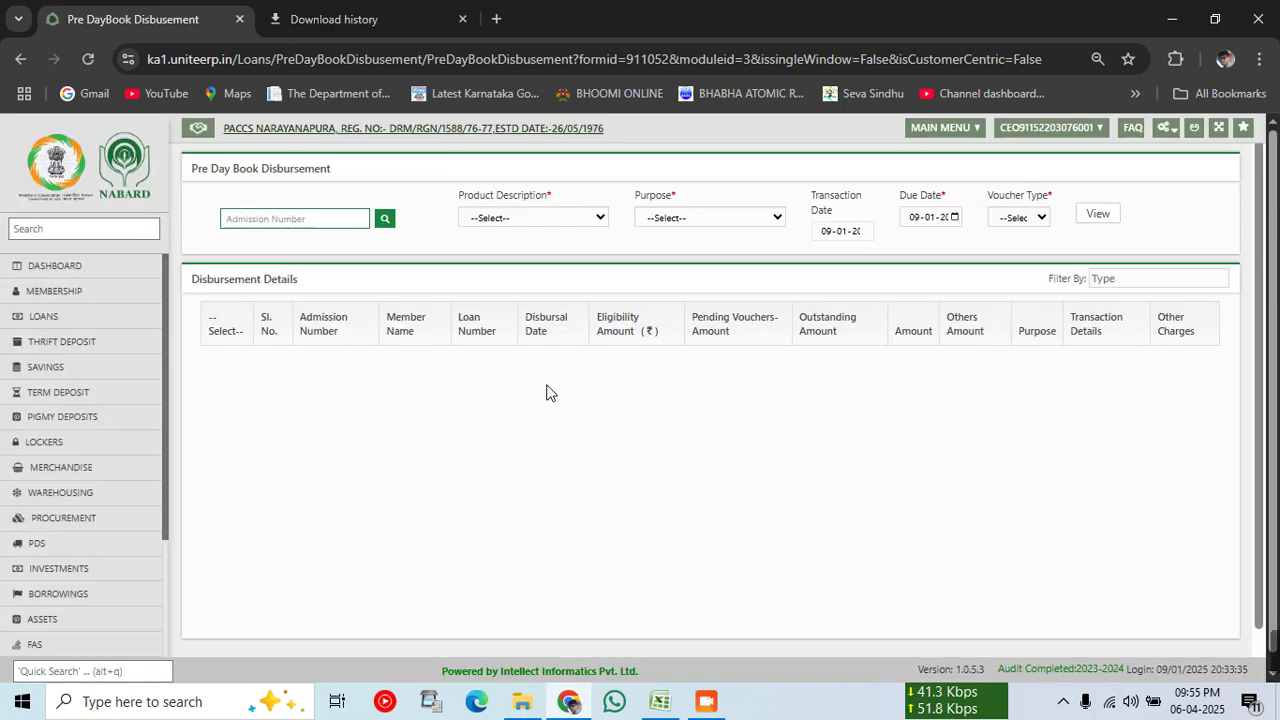
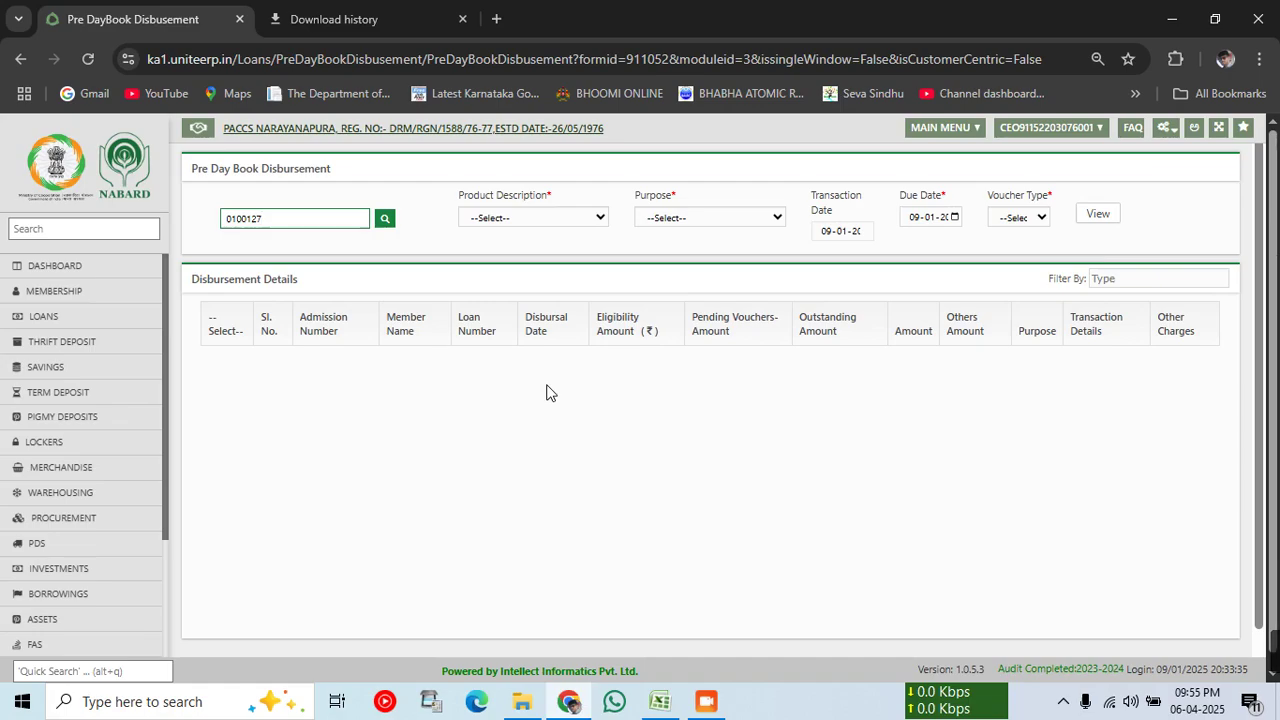
pyautogui.press('Tab')
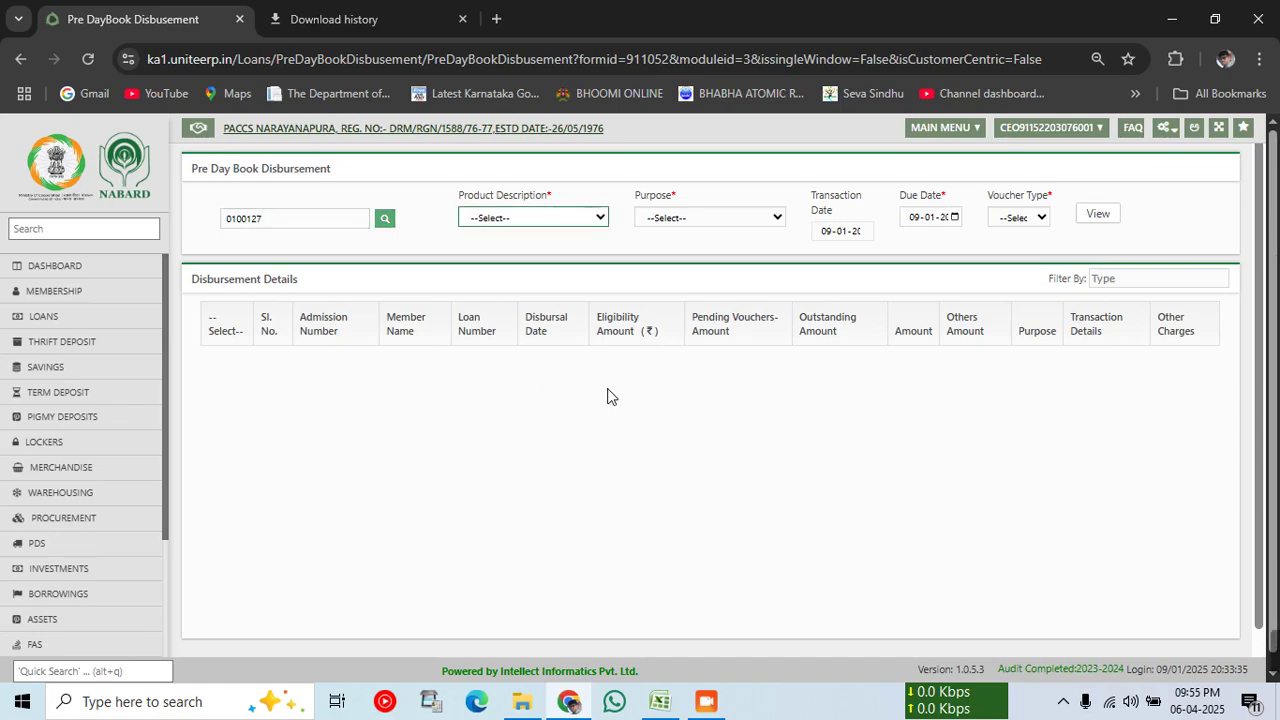
pyautogui.click(385, 218)
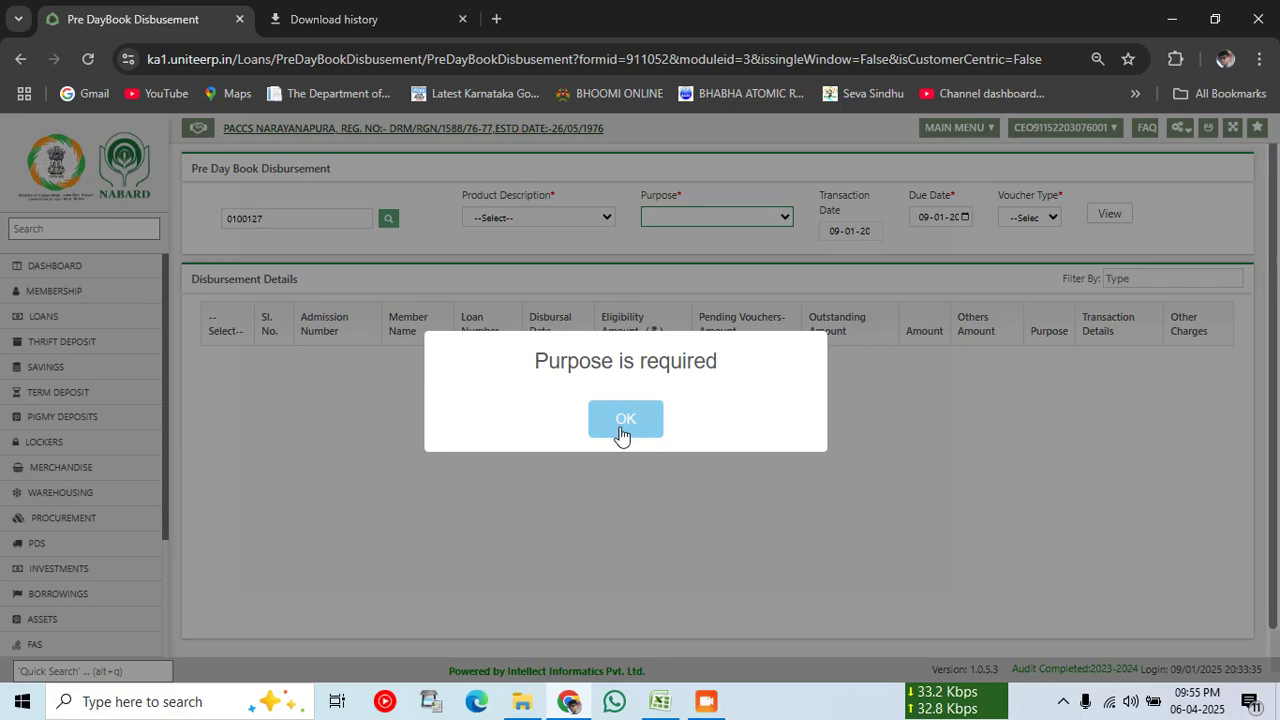
pyautogui.click(620, 430)
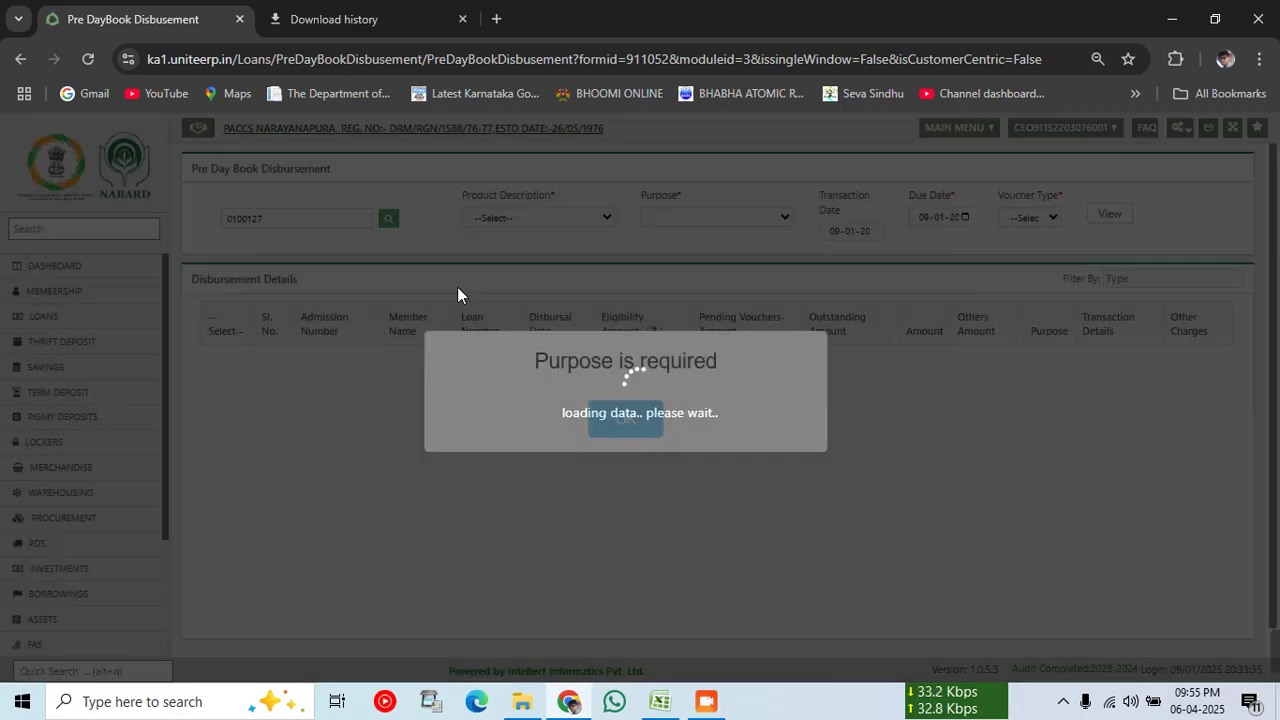
pyautogui.click(634, 420)
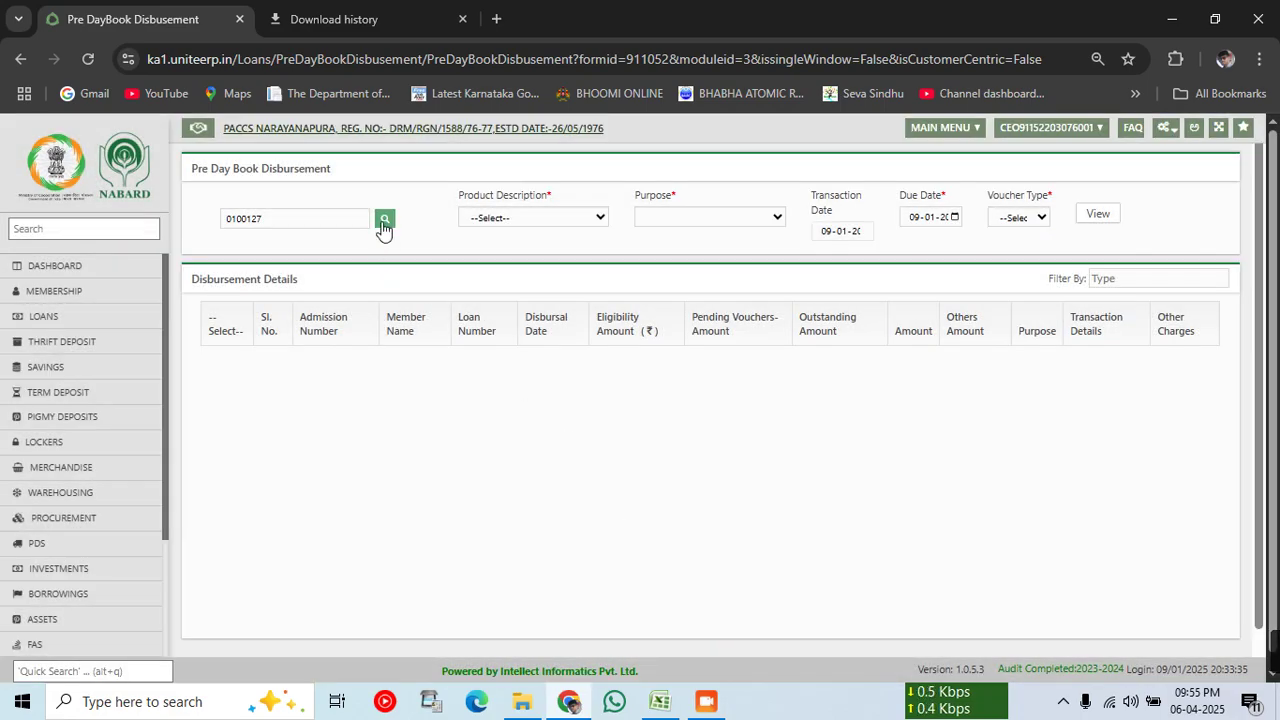
# Step: Search members by the name 'puttamani', find no records, and close the search
pyautogui.click(386, 222)
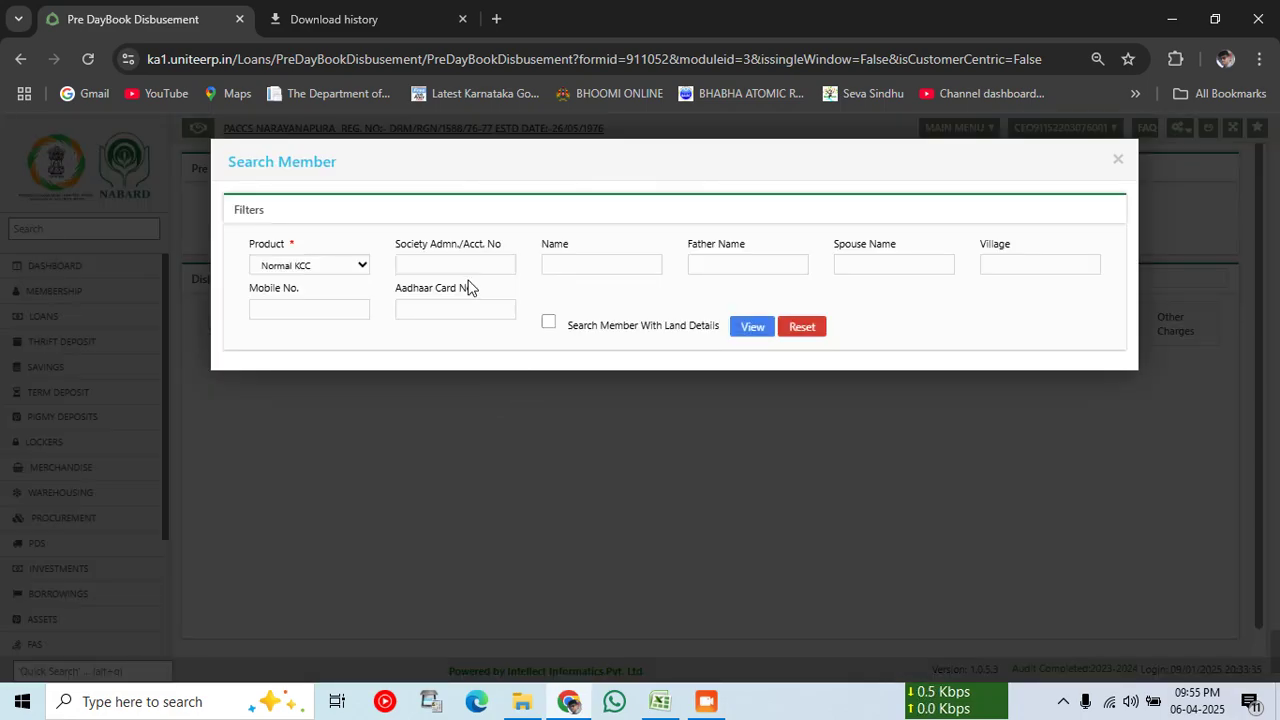
pyautogui.click(559, 266)
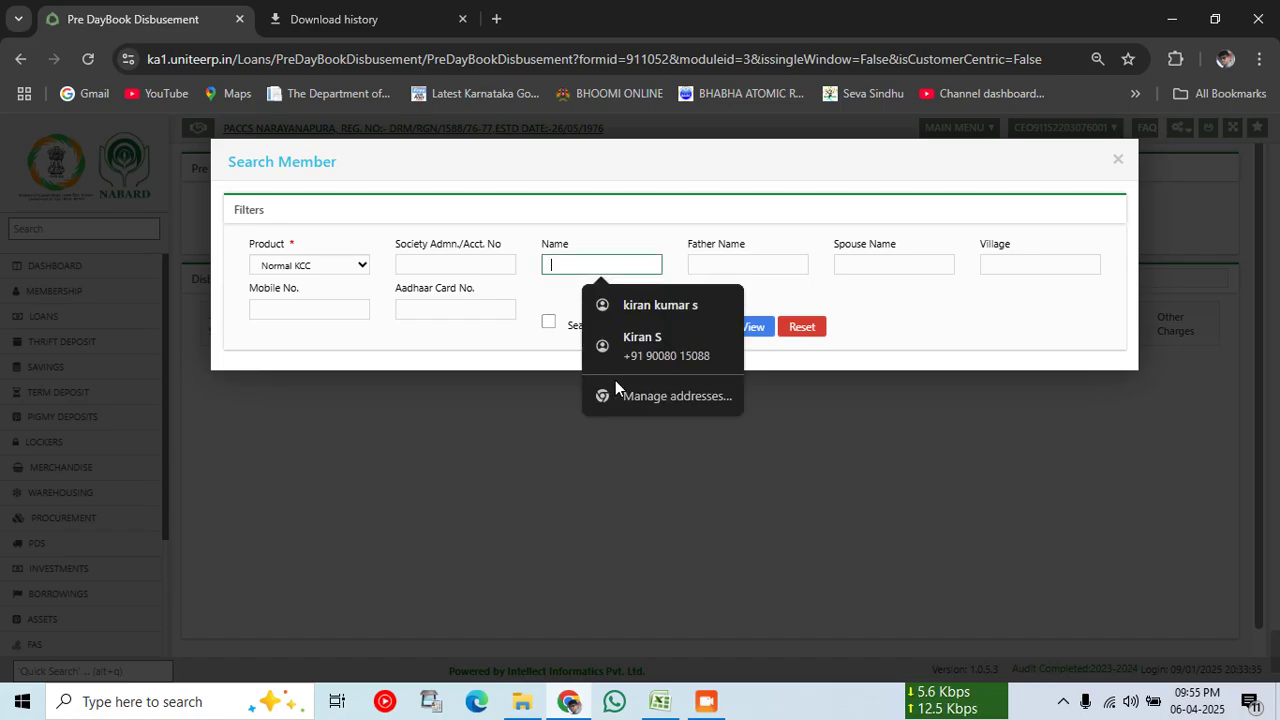
pyautogui.write('puttama')
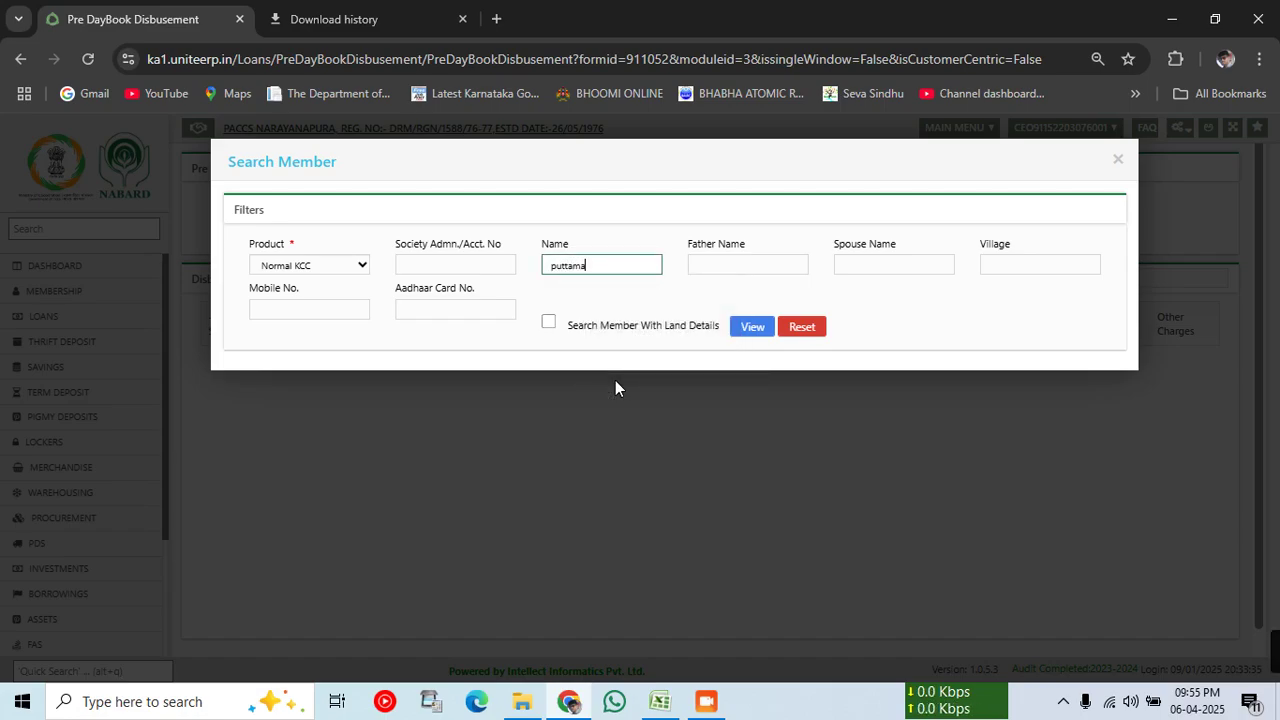
pyautogui.write('ni')
pyautogui.press('Tab')
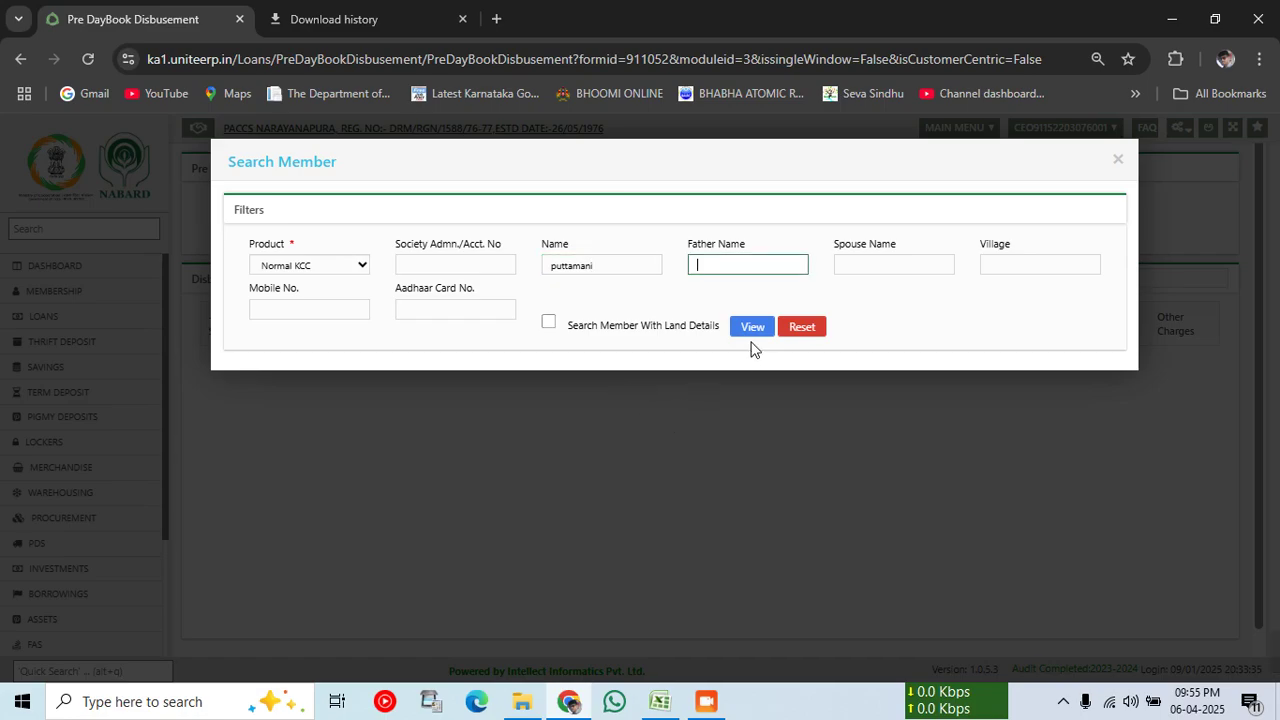
pyautogui.click(750, 328)
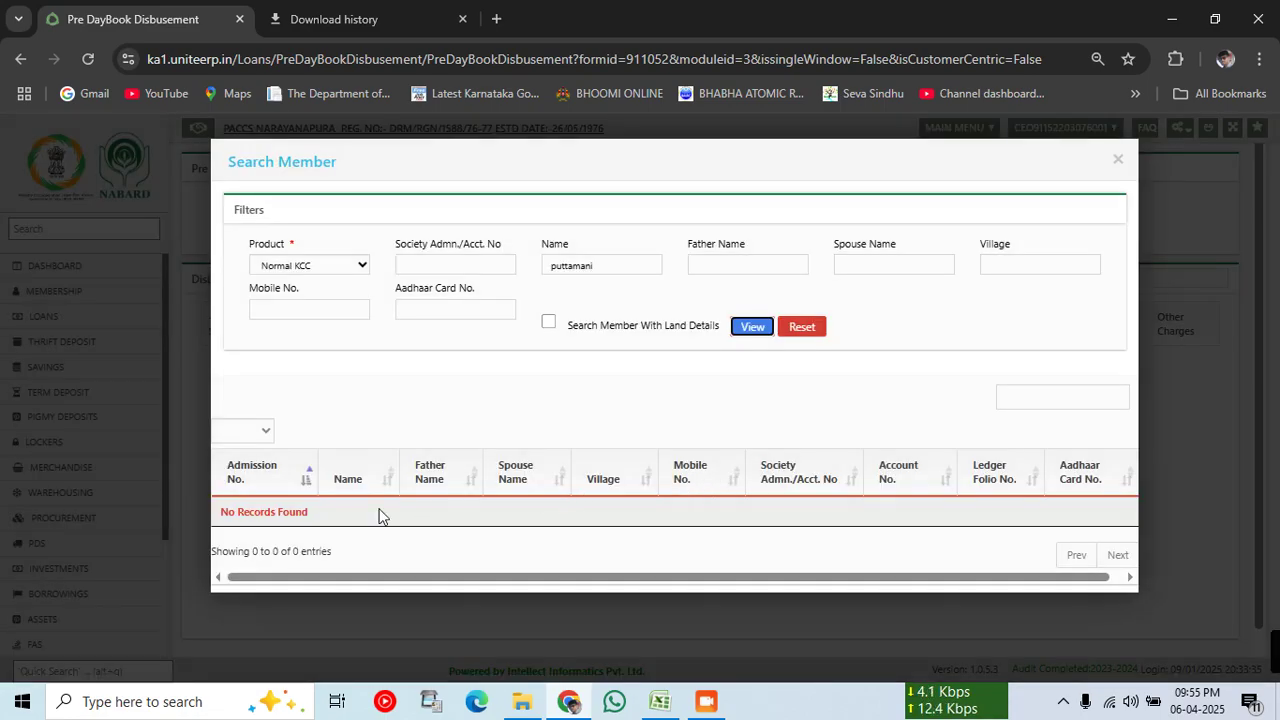
pyautogui.moveTo(393, 519); pyautogui.dragTo(831, 540)
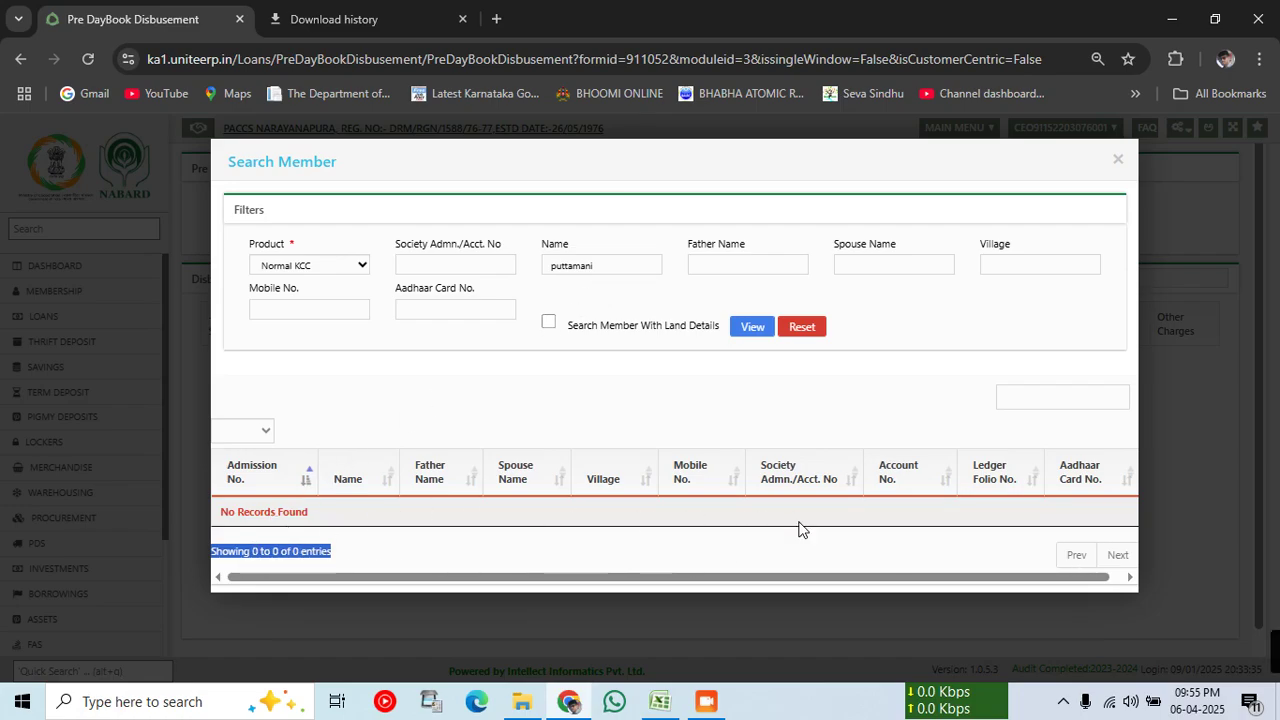
pyautogui.click(1118, 160)
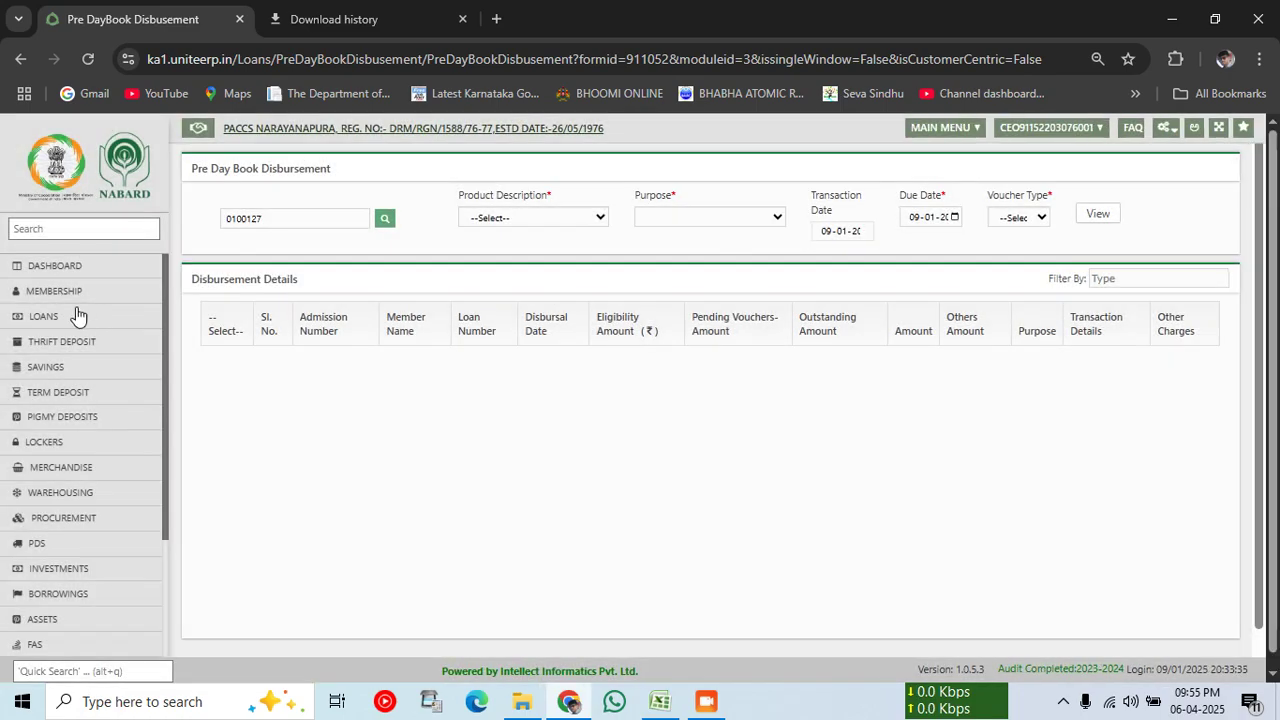
# Step: In Membership > Register Land, find the member by name 'purn' and load their details
pyautogui.click(61, 291)
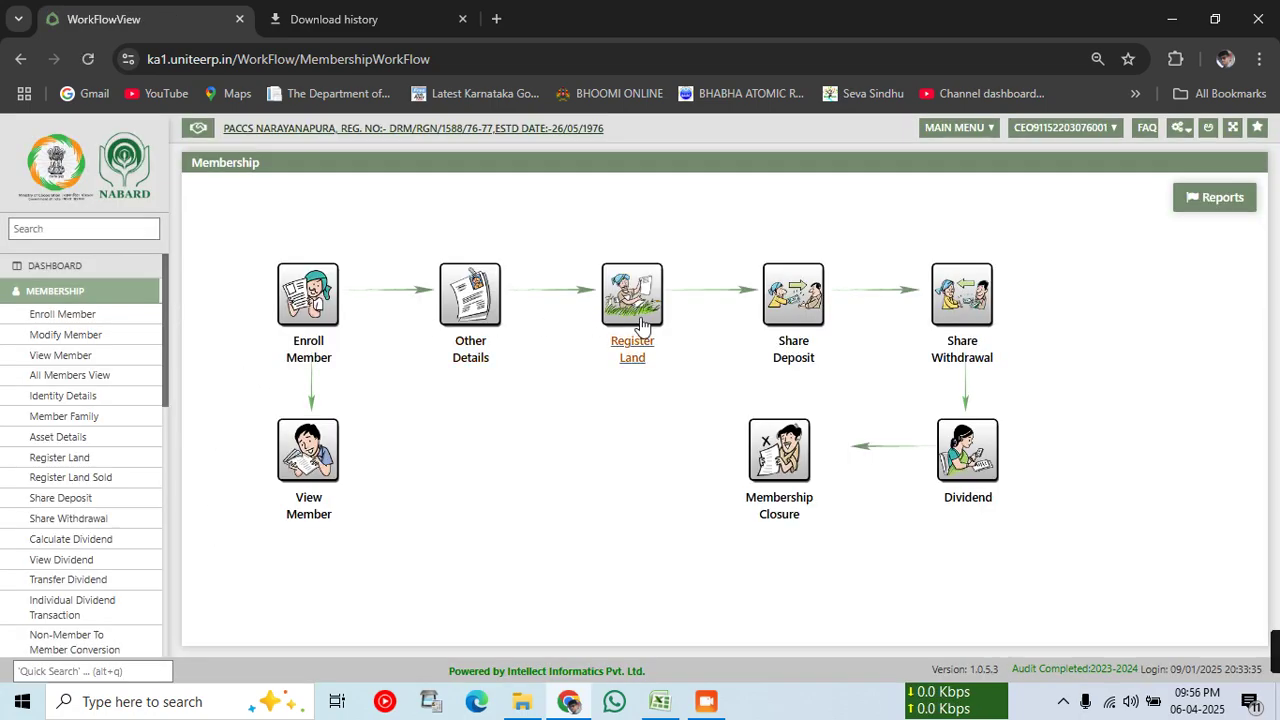
pyautogui.click(630, 305)
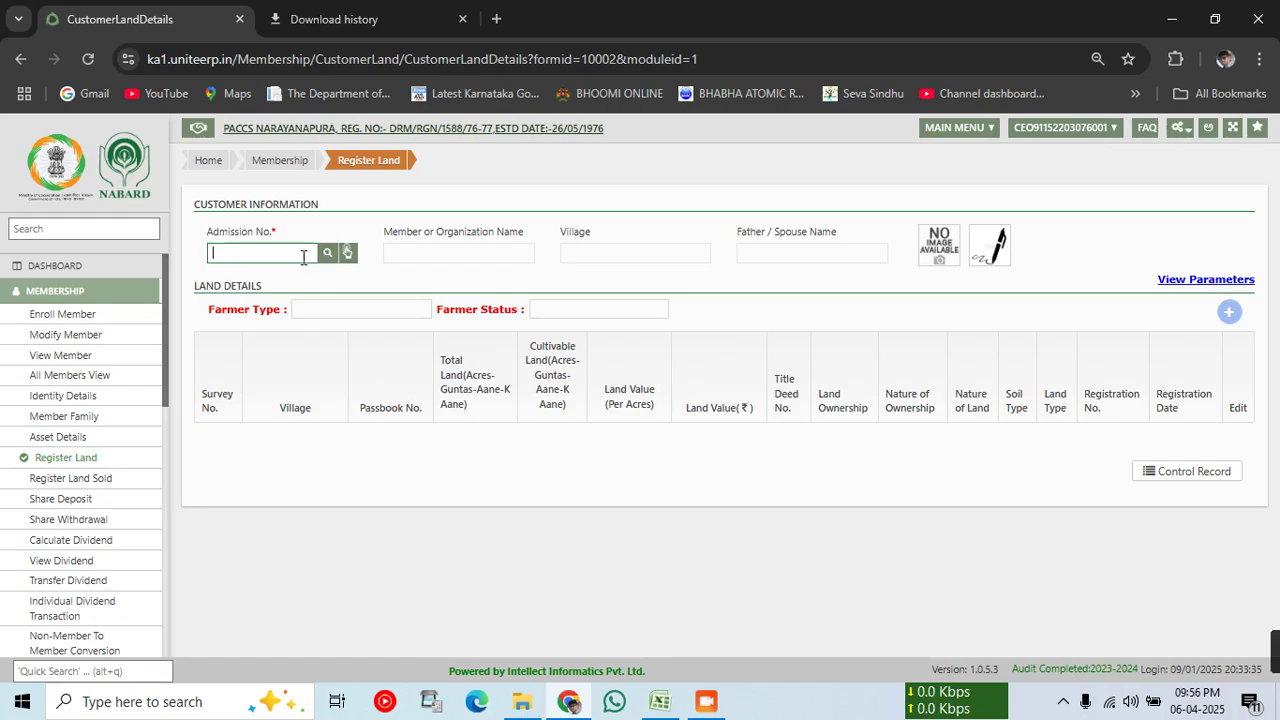
pyautogui.click(330, 253)
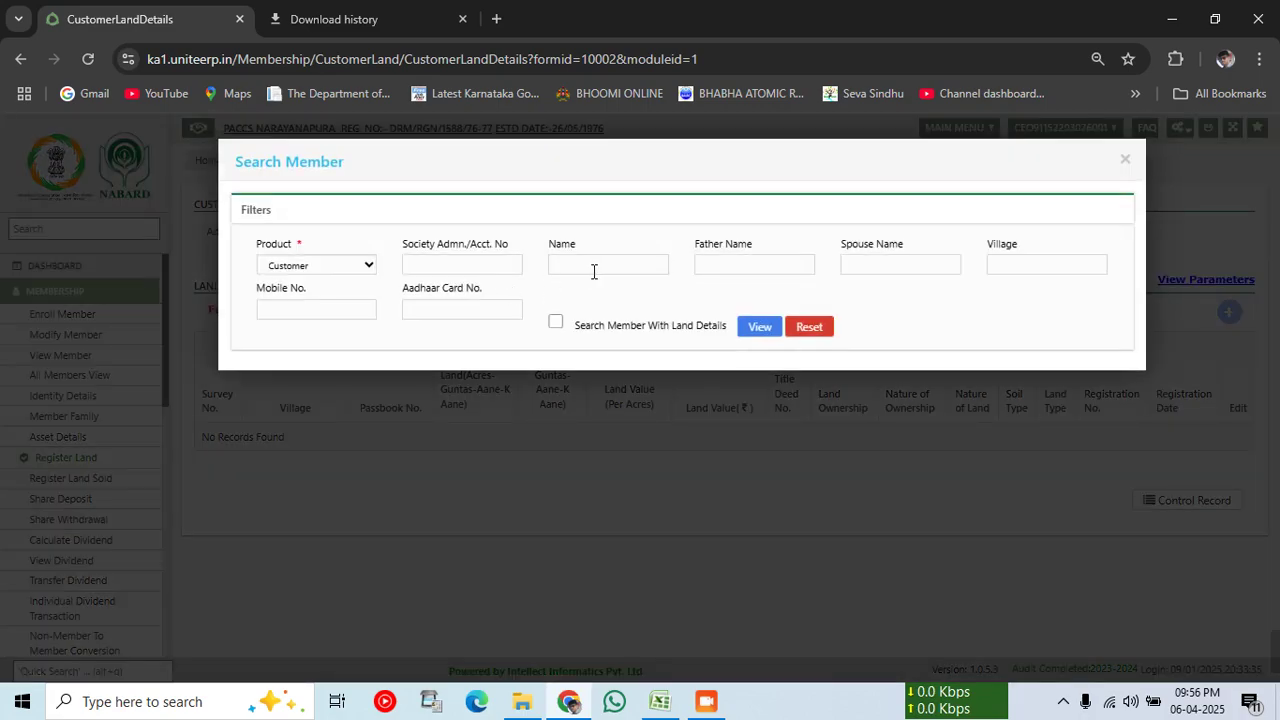
pyautogui.click(593, 271)
pyautogui.write('p')
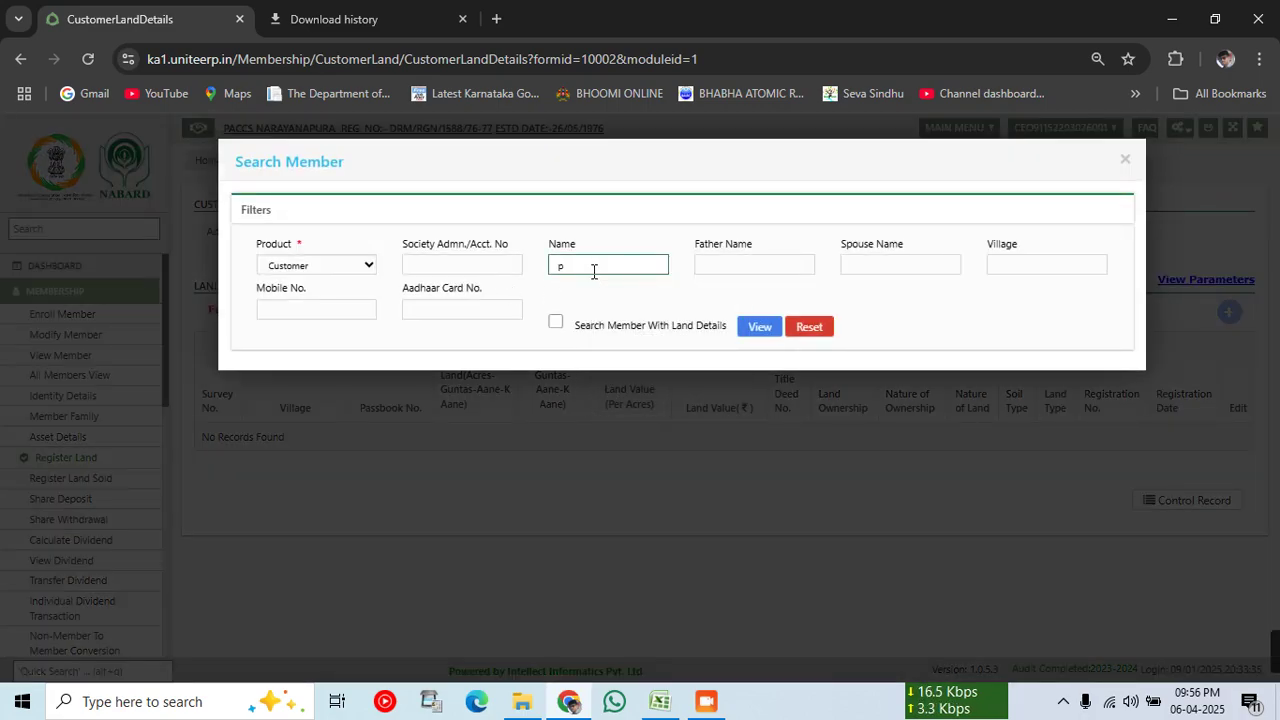
pyautogui.write('urn')
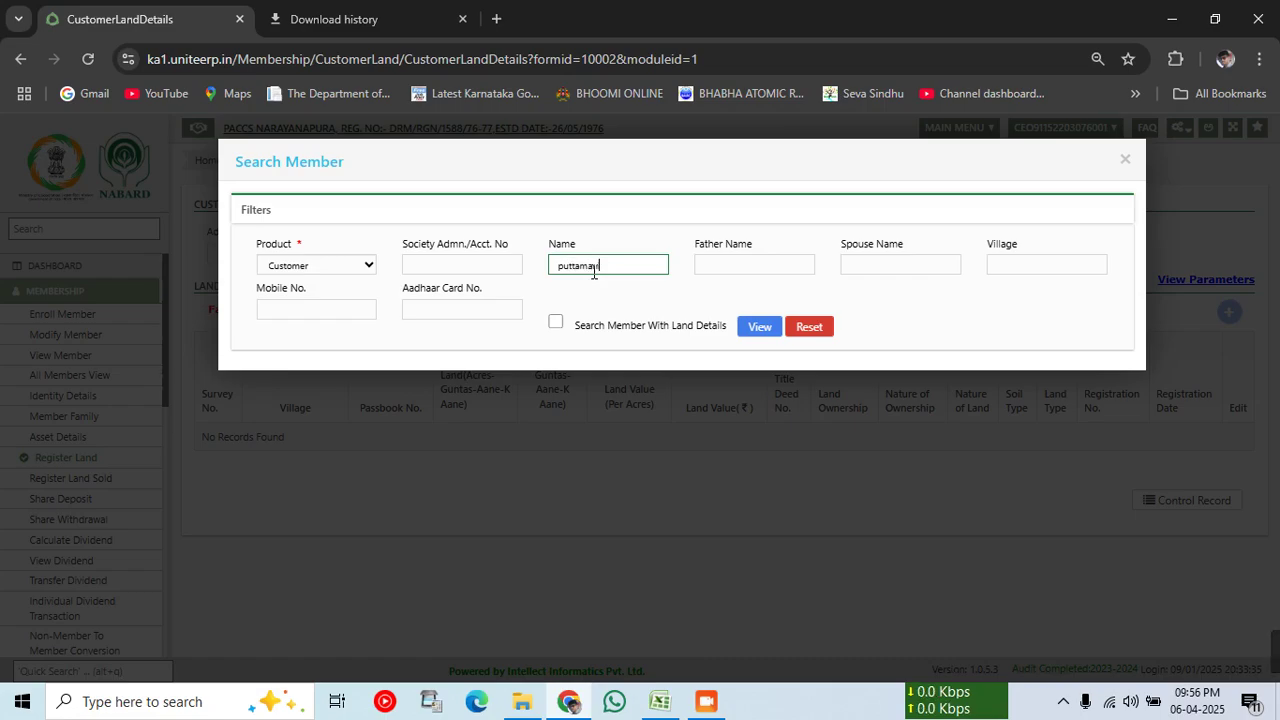
pyautogui.press('Tab')
pyautogui.press('Tab')
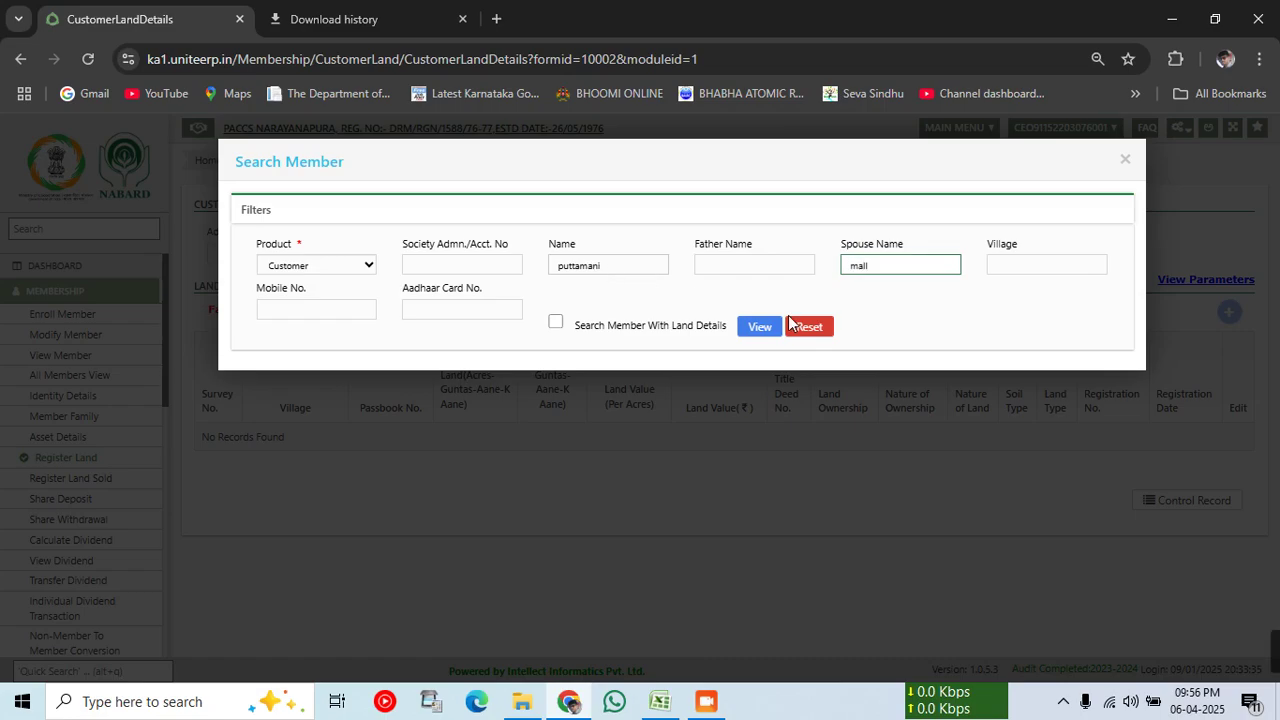
pyautogui.click(754, 330)
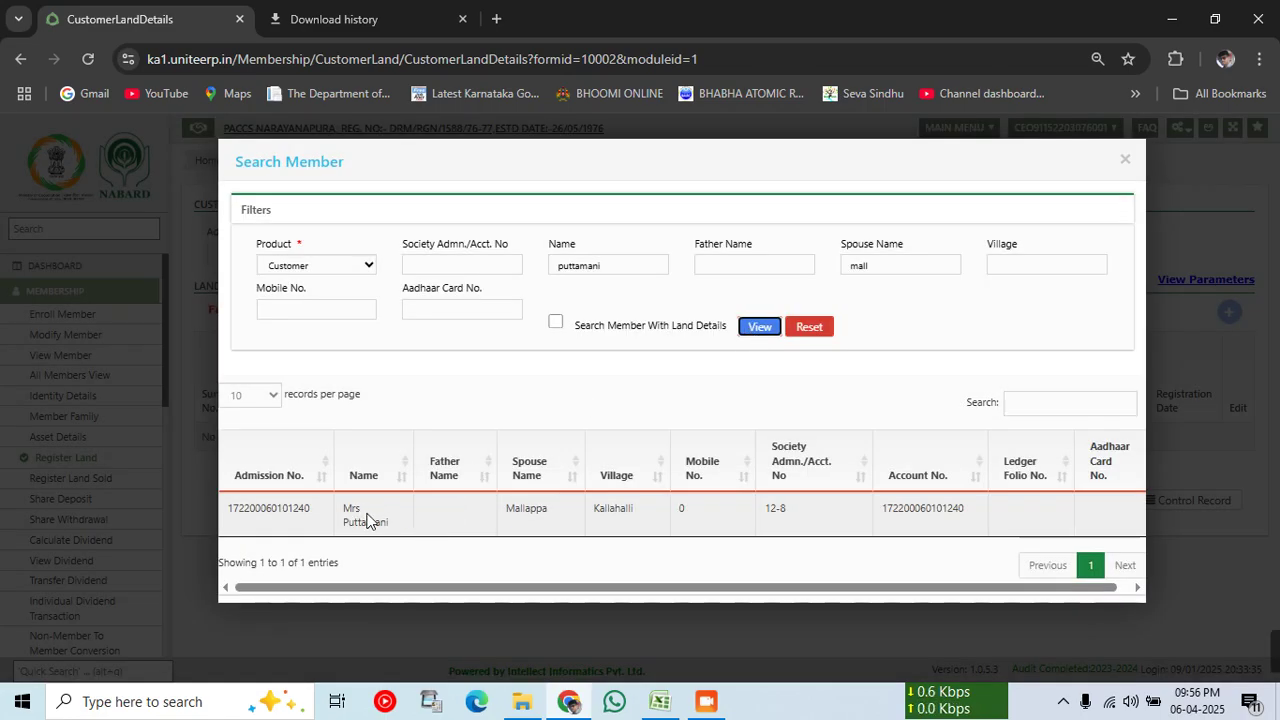
pyautogui.click(366, 518)
pyautogui.moveTo(268, 258); pyautogui.dragTo(207, 265)
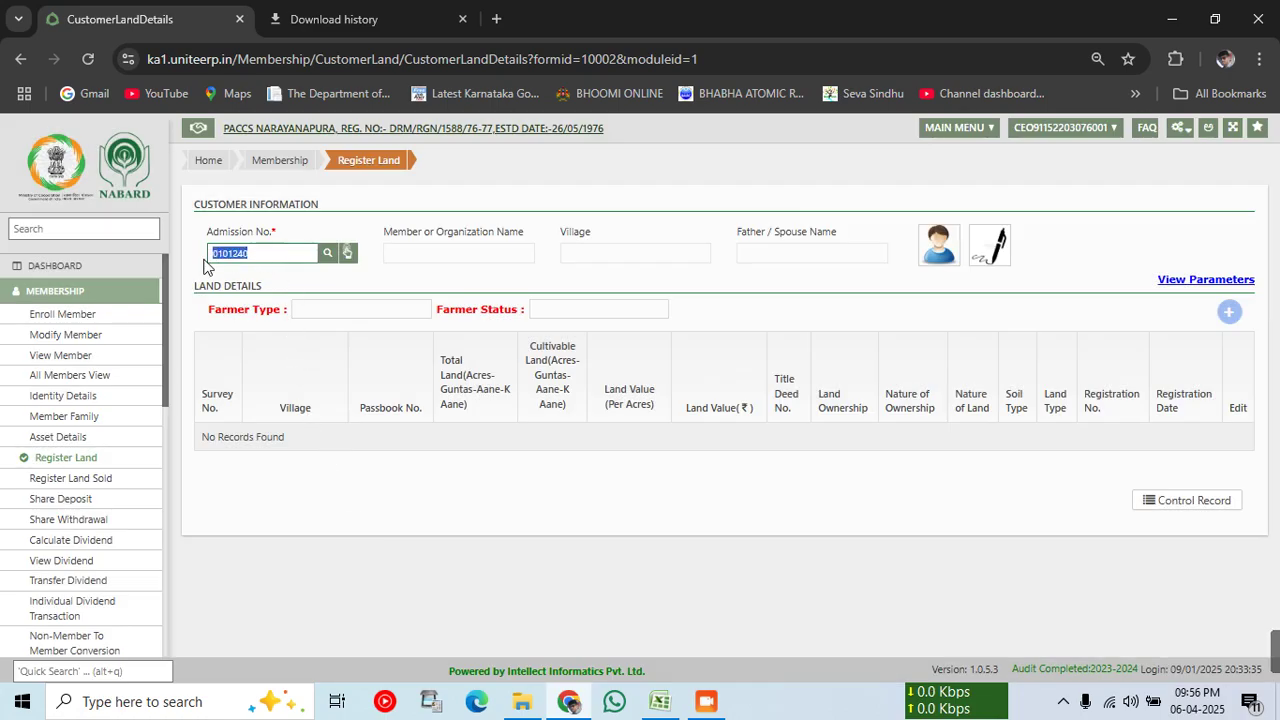
pyautogui.press('Tab')
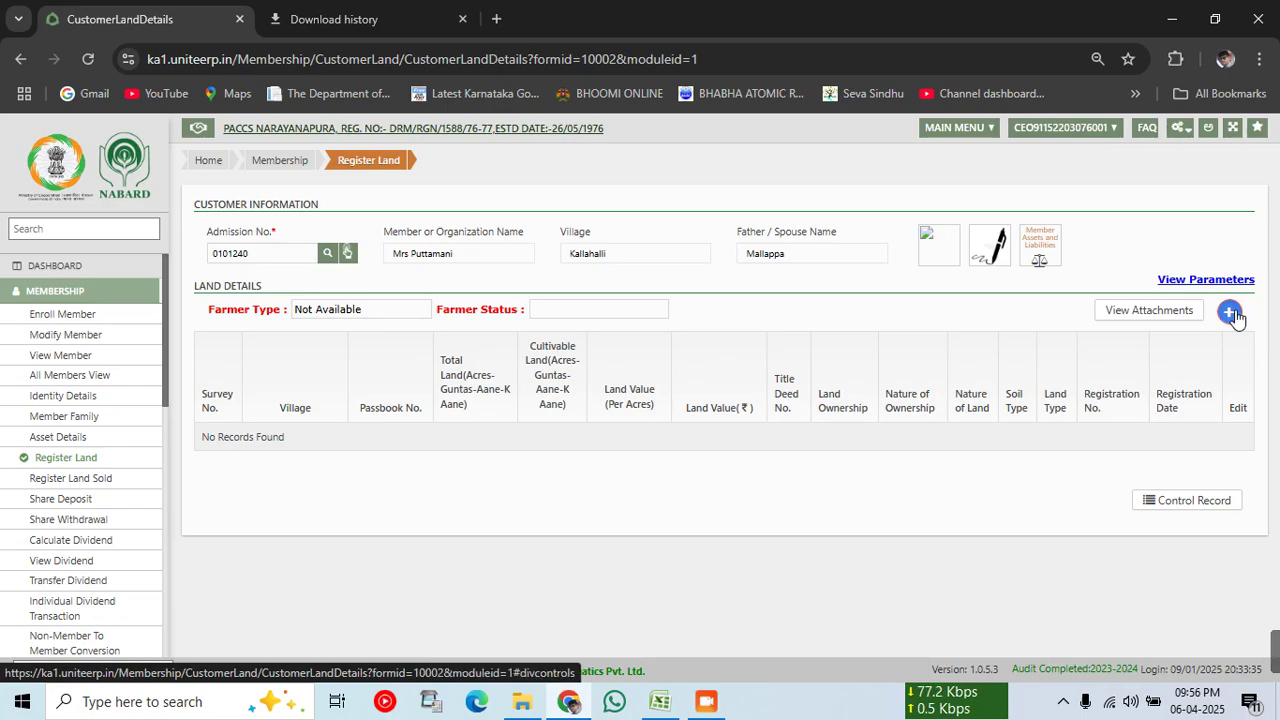
# Step: Start a new land record with village Sathigrama and survey number 127-1
pyautogui.click(1230, 313)
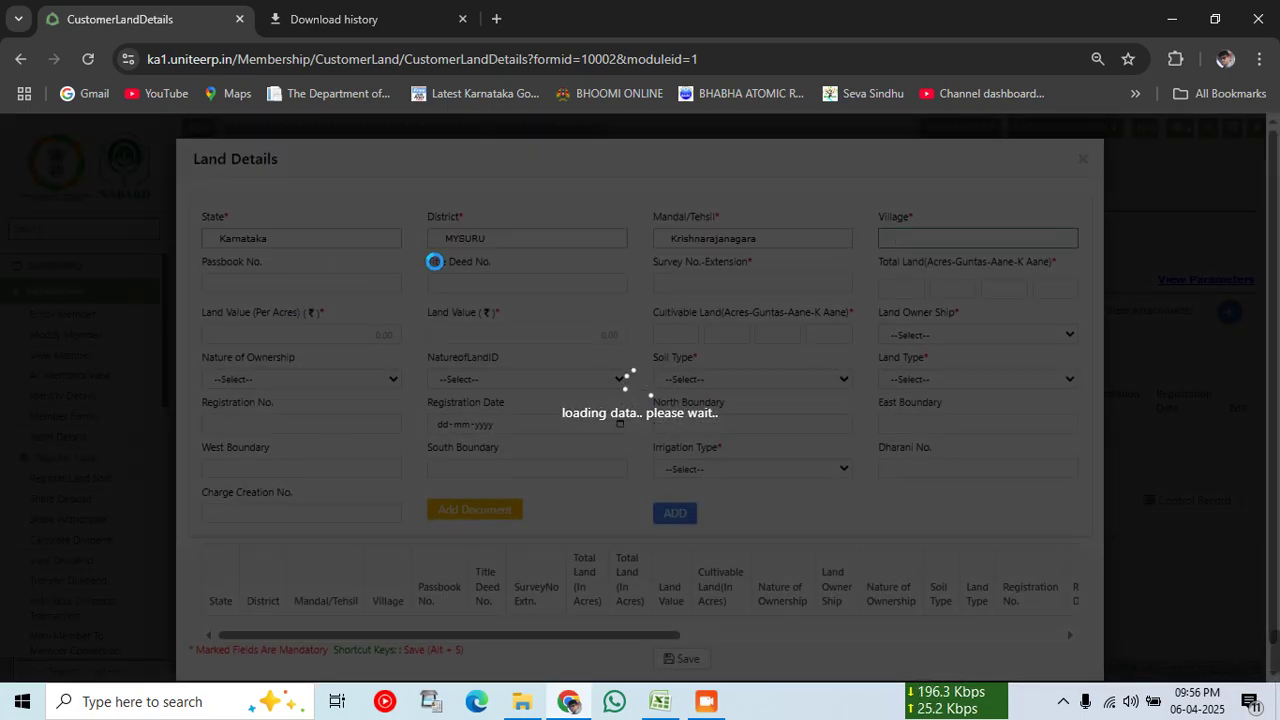
pyautogui.write('sath')
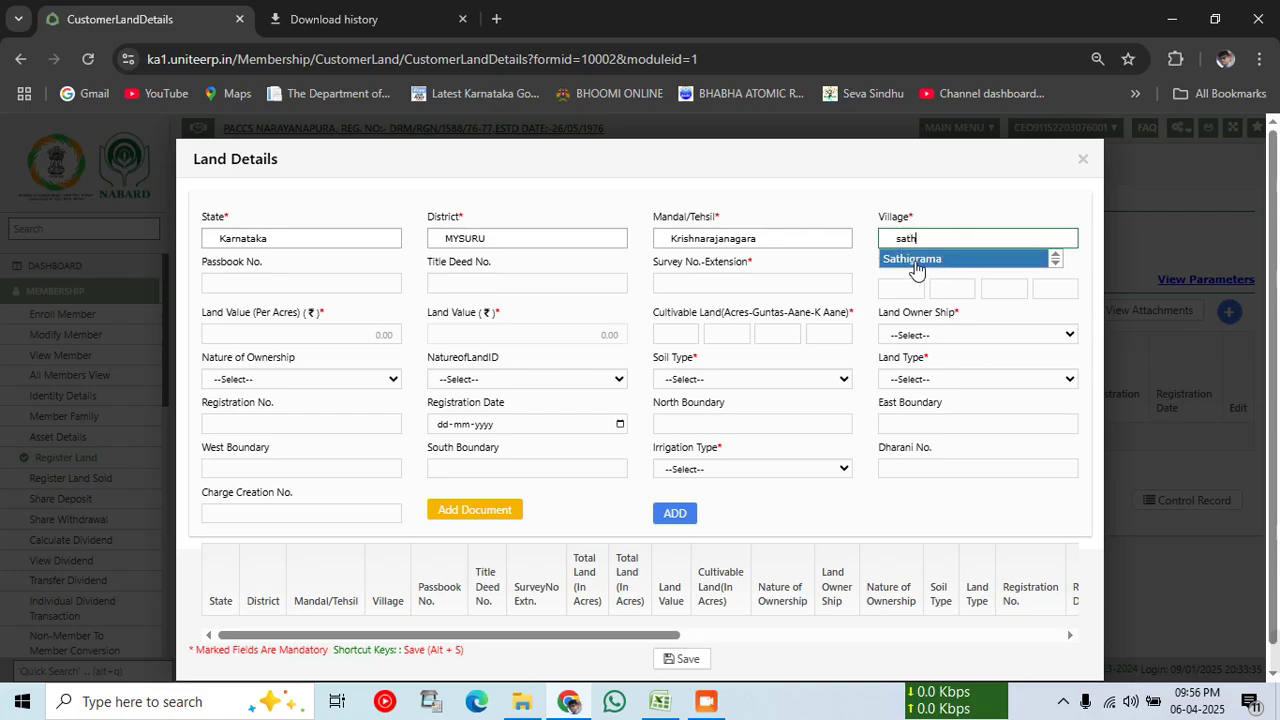
pyautogui.click(914, 262)
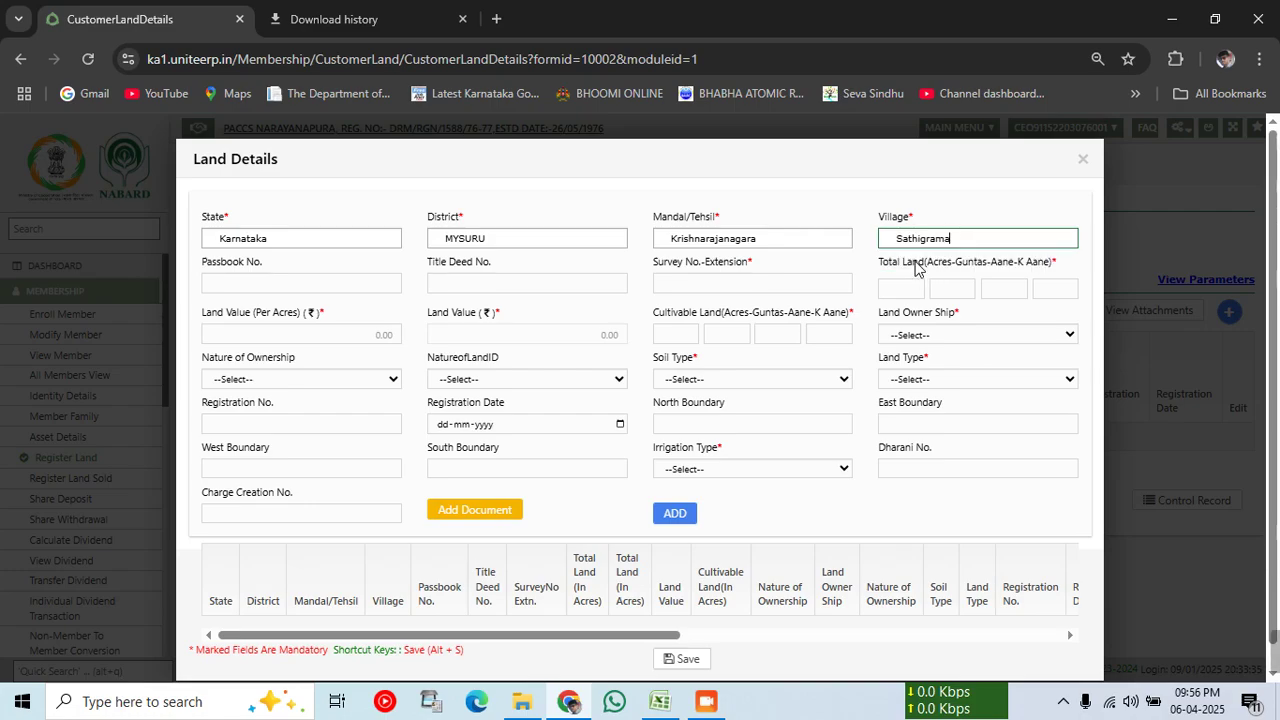
pyautogui.click(672, 706)
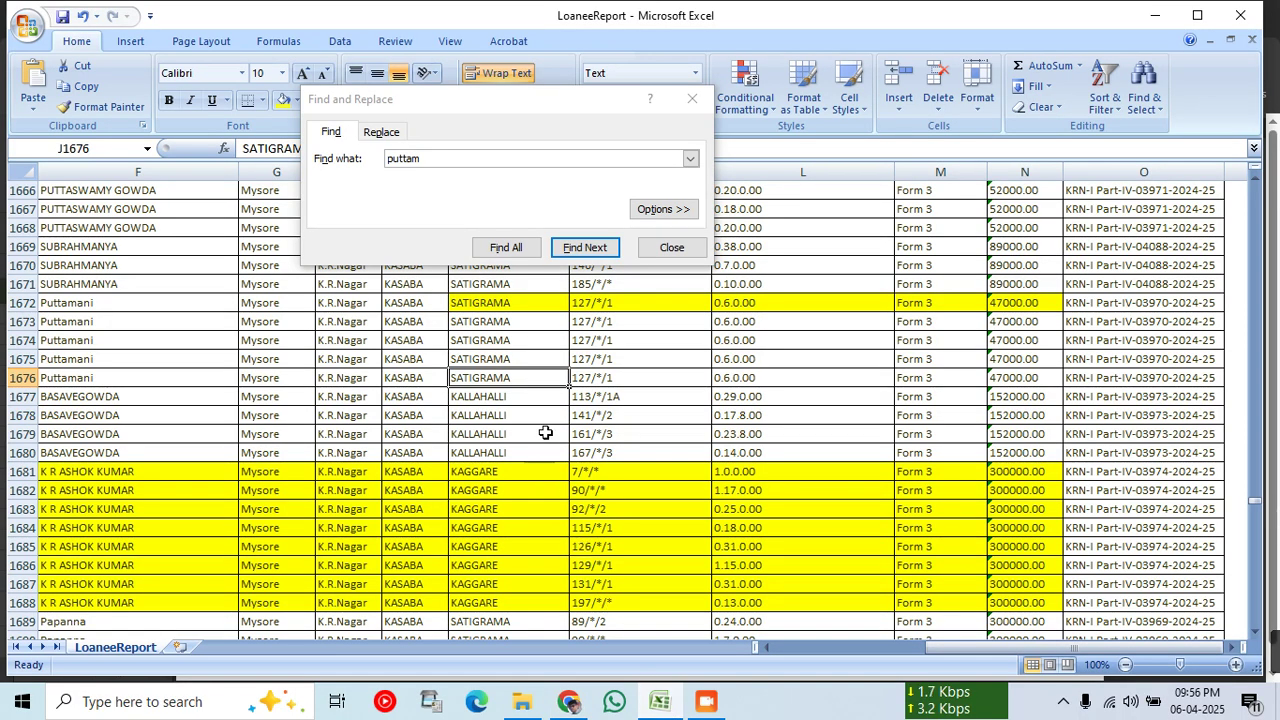
pyautogui.click(673, 708)
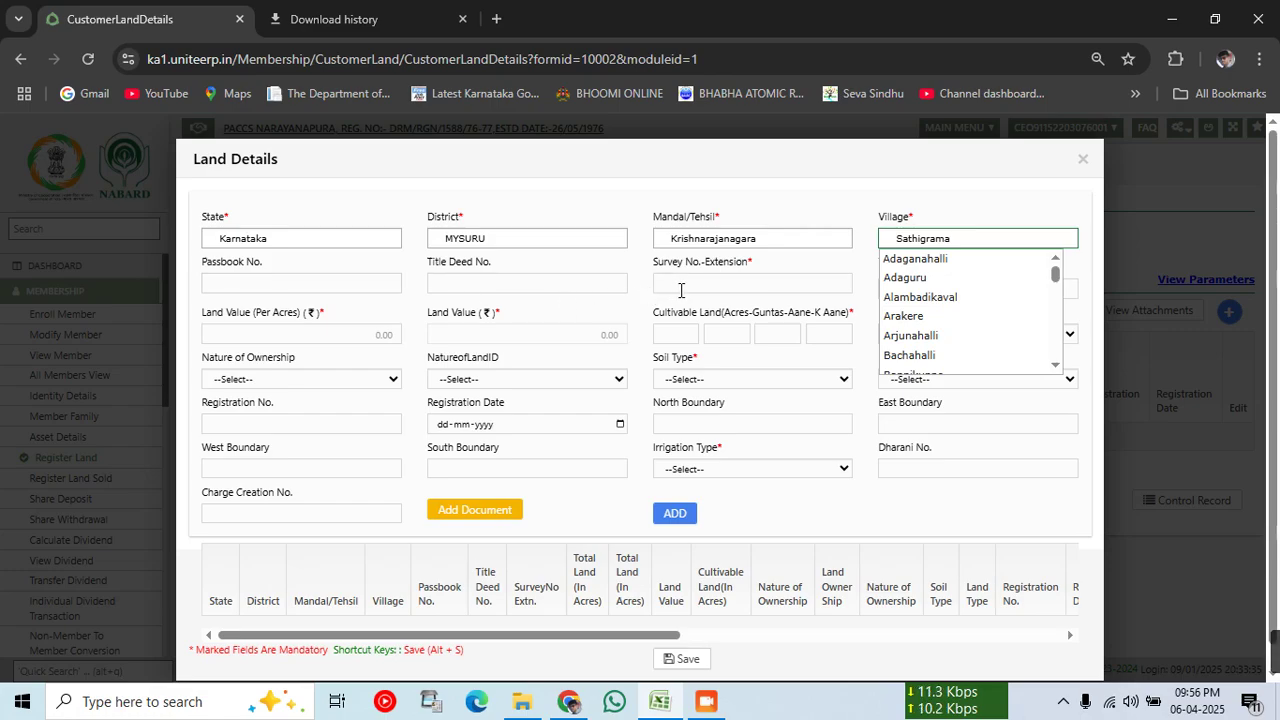
pyautogui.click(680, 284)
pyautogui.write('127-')
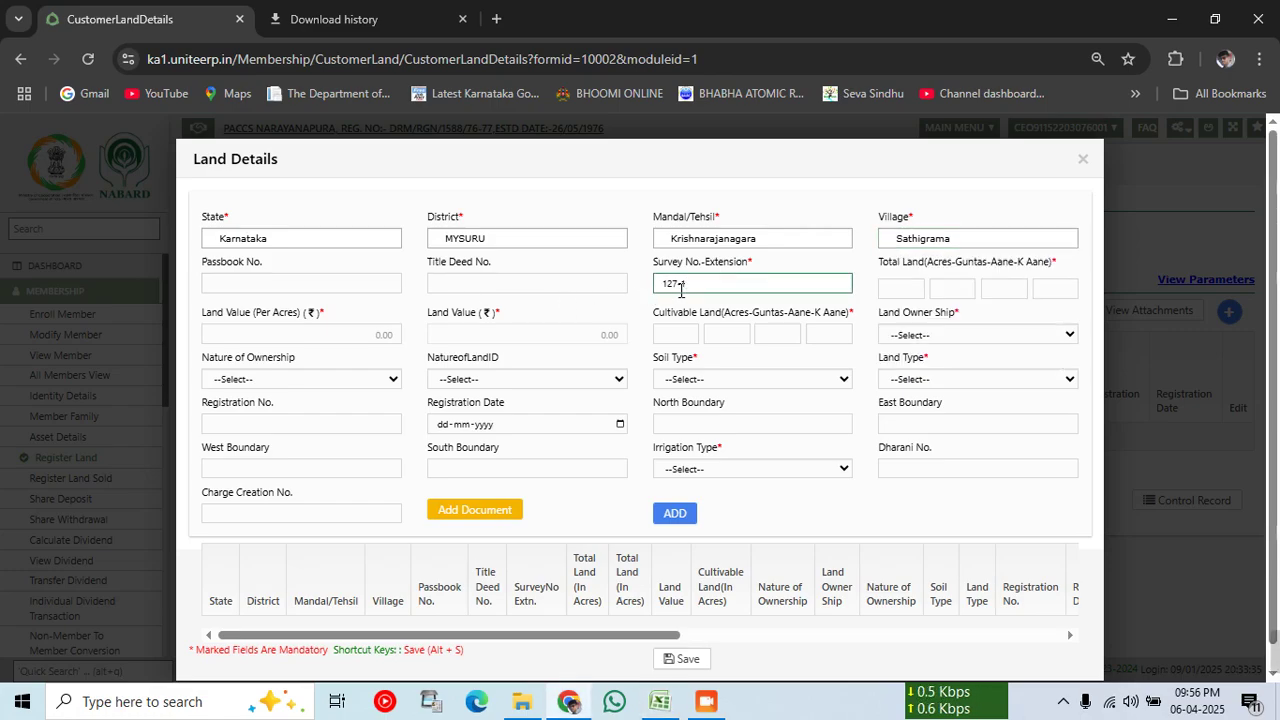
pyautogui.write('1')
pyautogui.press('Tab')
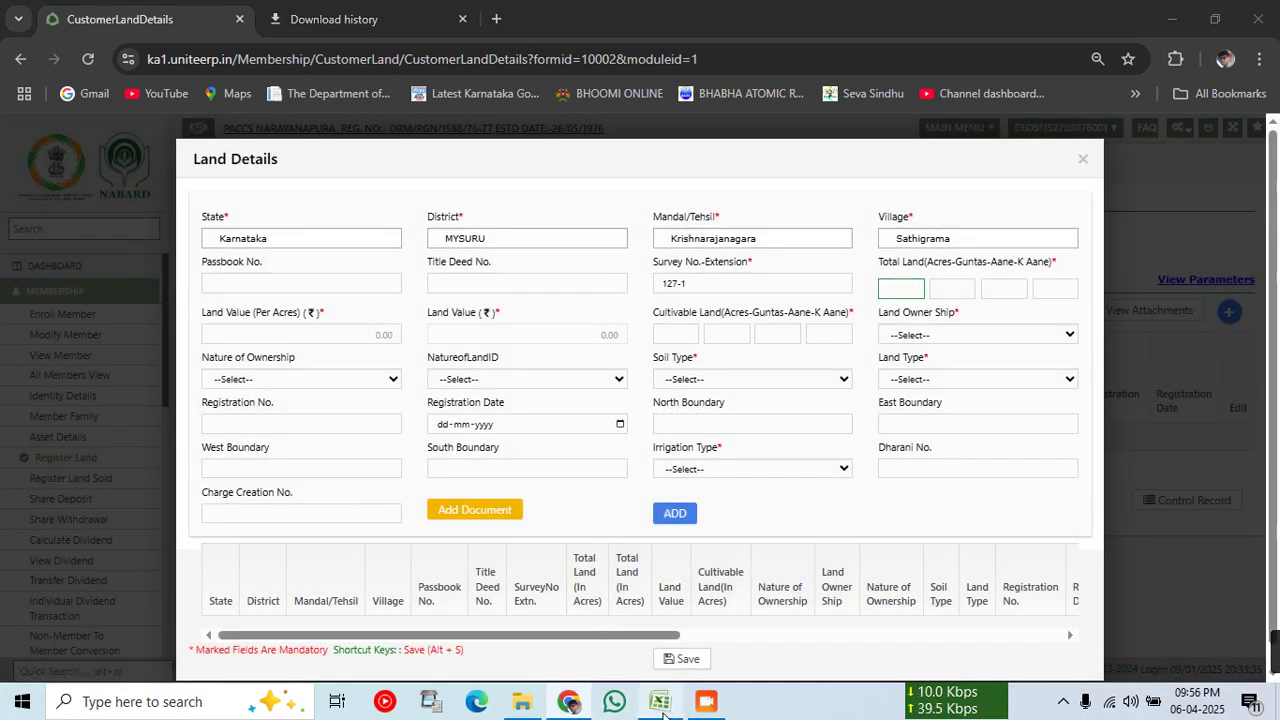
pyautogui.click(660, 703)
# Step: Check the member's five extents in L1672:L1676 against names in F1672:F1676, then minimise Excel
pyautogui.click(734, 308)
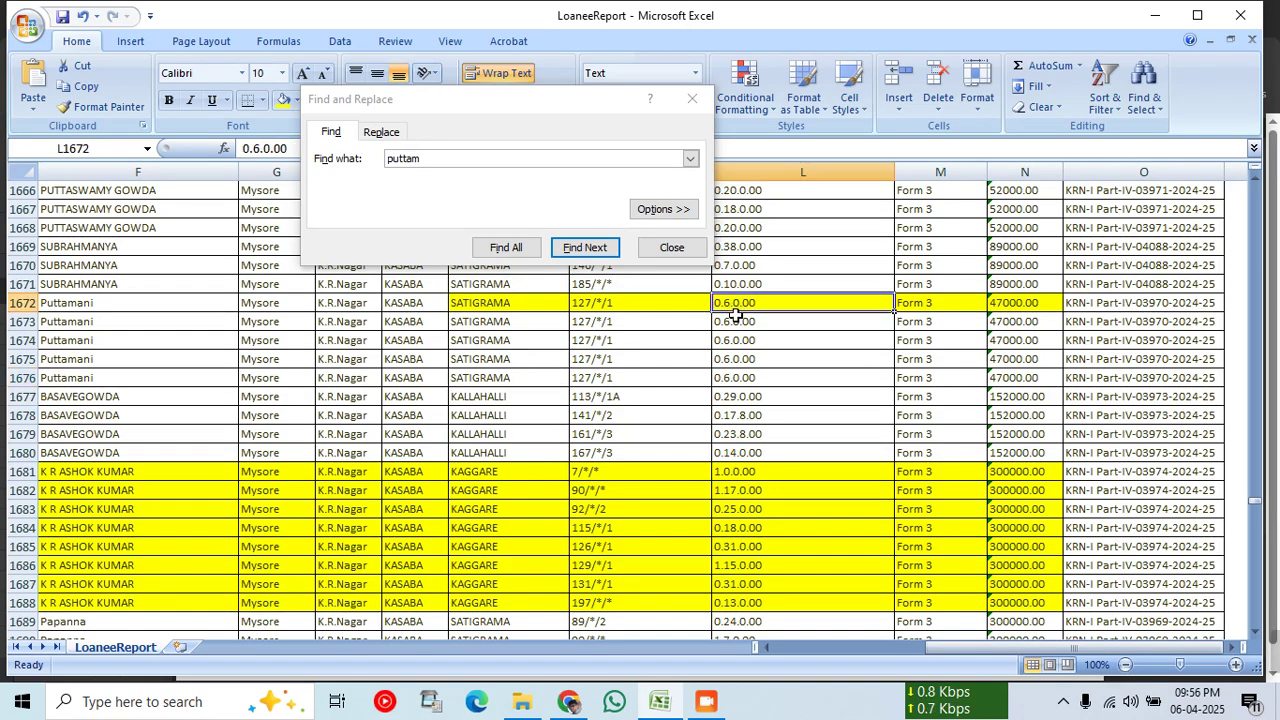
pyautogui.moveTo(737, 316); pyautogui.dragTo(740, 378)
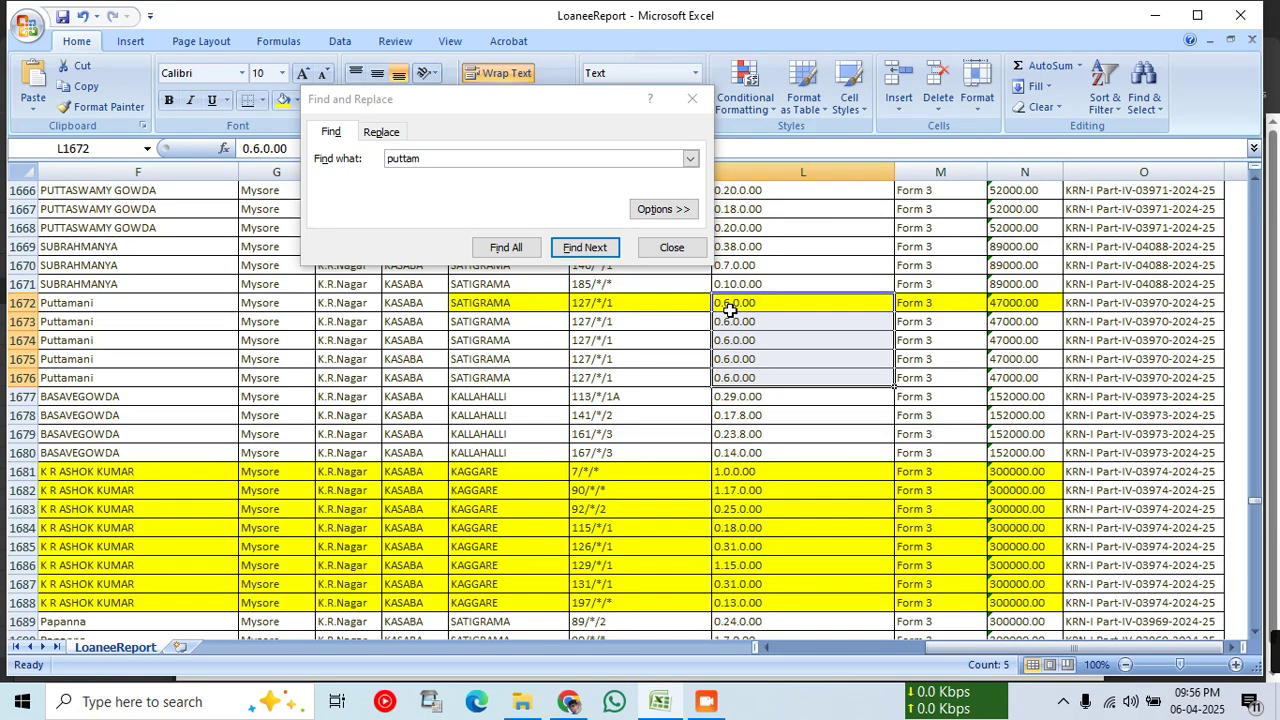
pyautogui.moveTo(95, 305); pyautogui.dragTo(97, 378)
pyautogui.click(663, 705)
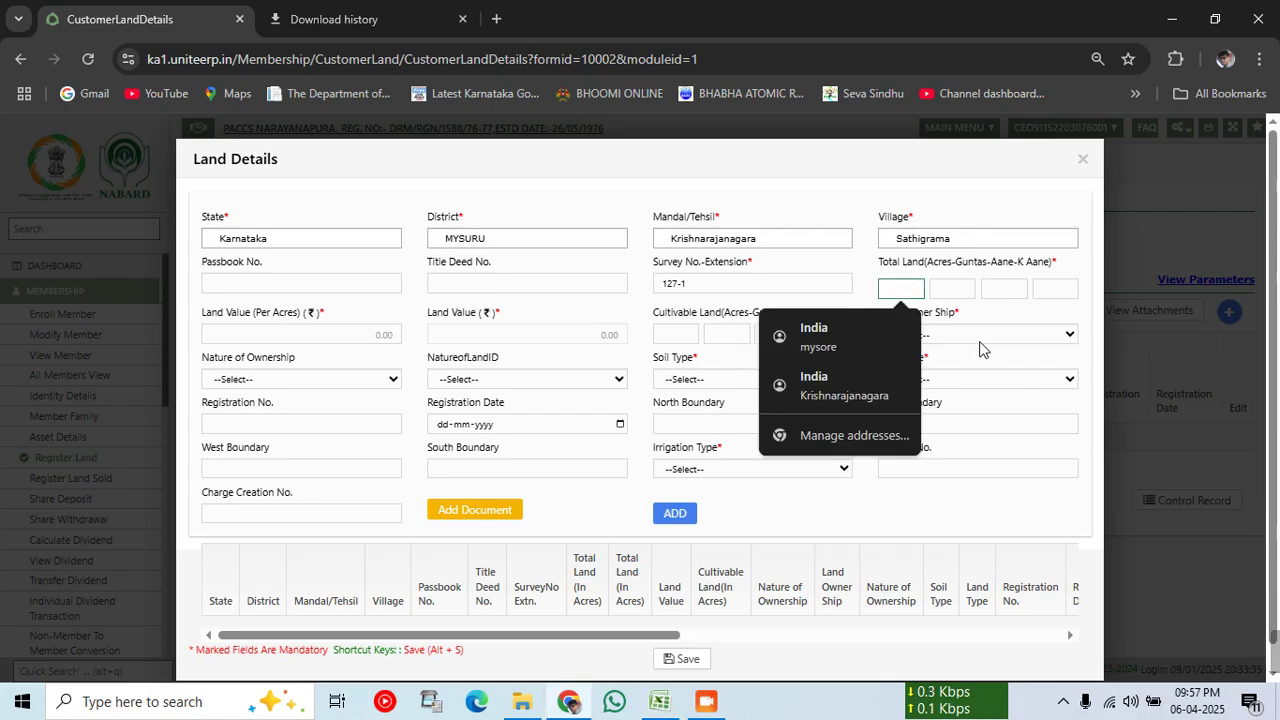
# Step: Enter total land 0-30-0-0, land value 300000 per acre, and cultivable land 0-30-0-0
pyautogui.write('0')
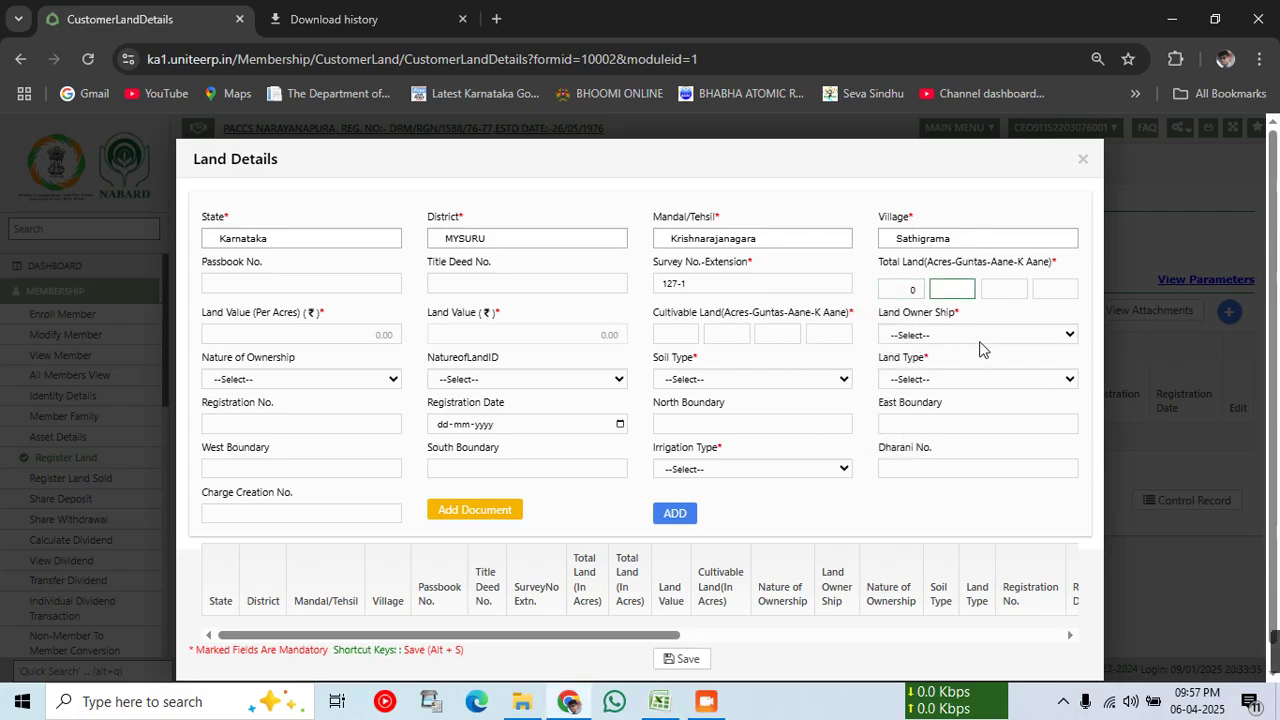
pyautogui.press('Tab')
pyautogui.write('0')
pyautogui.press('Tab')
pyautogui.write('0')
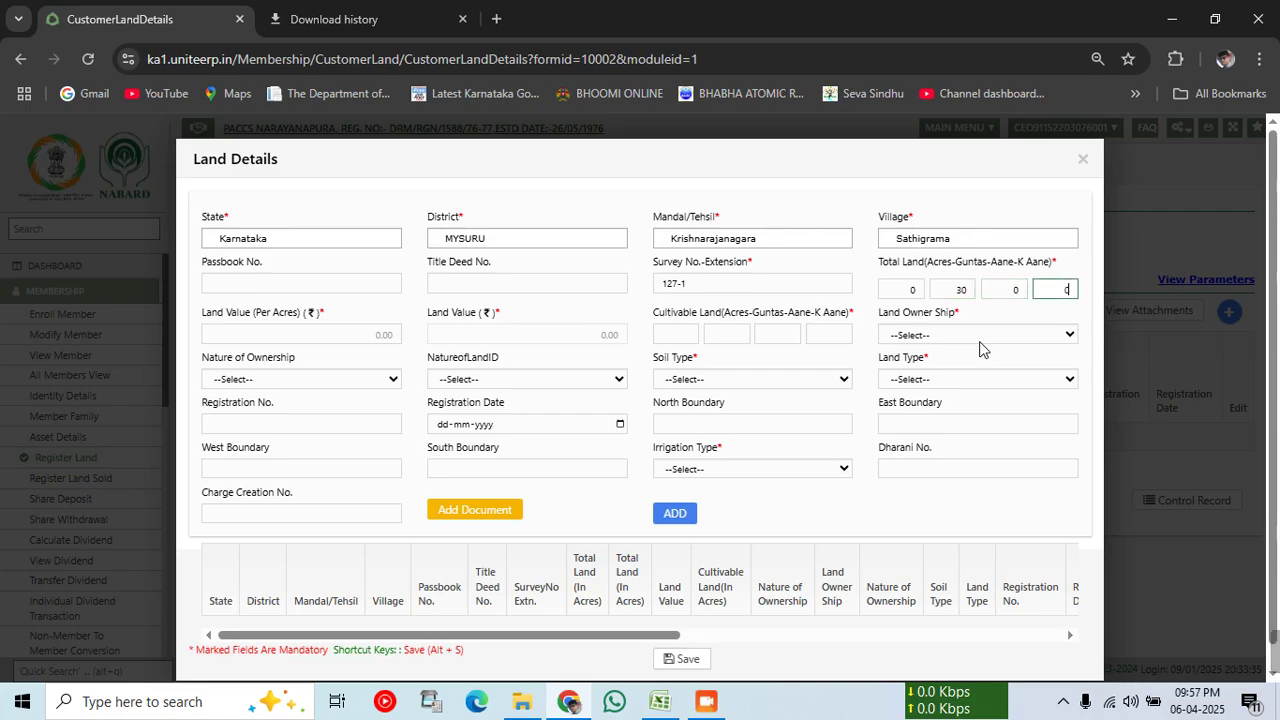
pyautogui.click(351, 340)
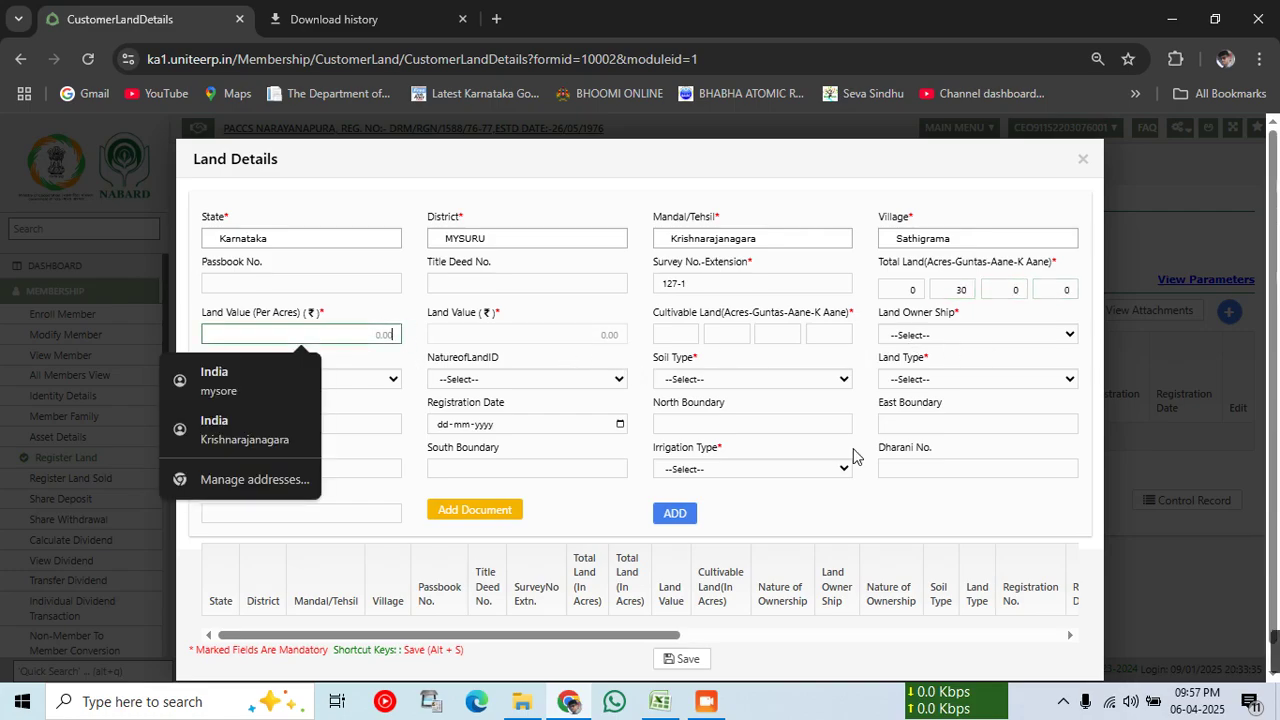
pyautogui.write('300000')
pyautogui.press('Tab')
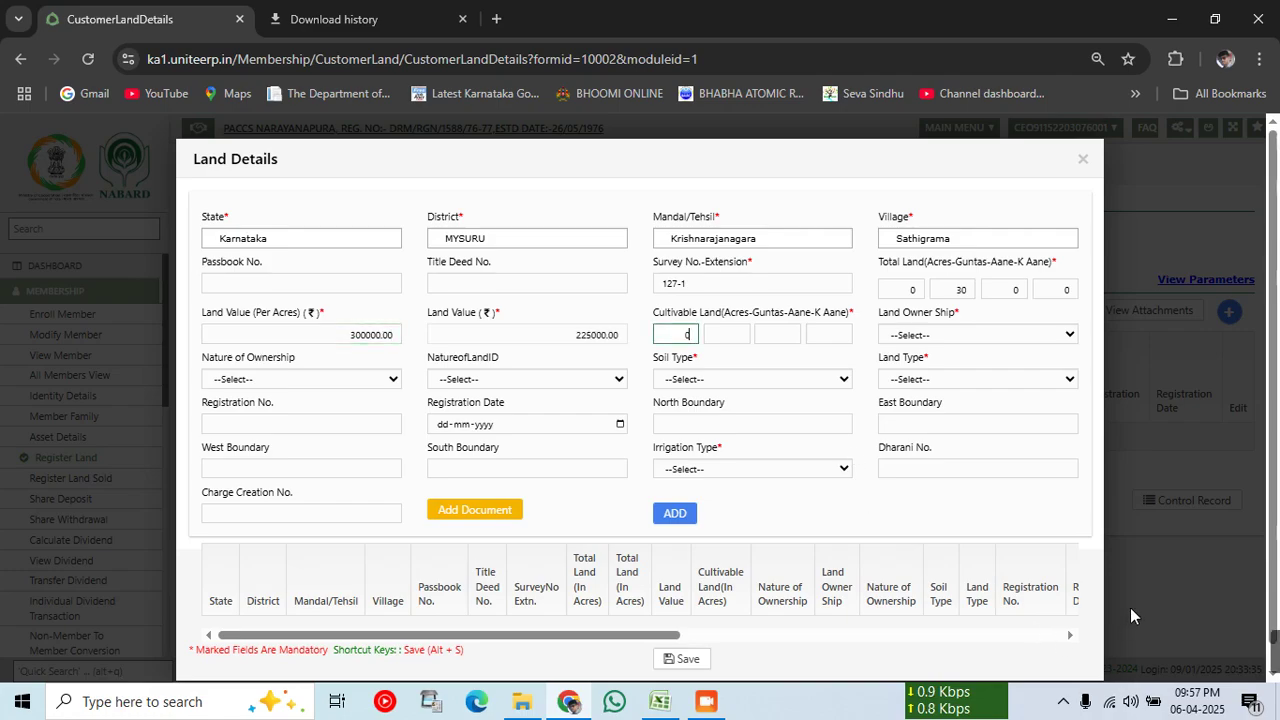
pyautogui.write('0')
pyautogui.press('Tab')
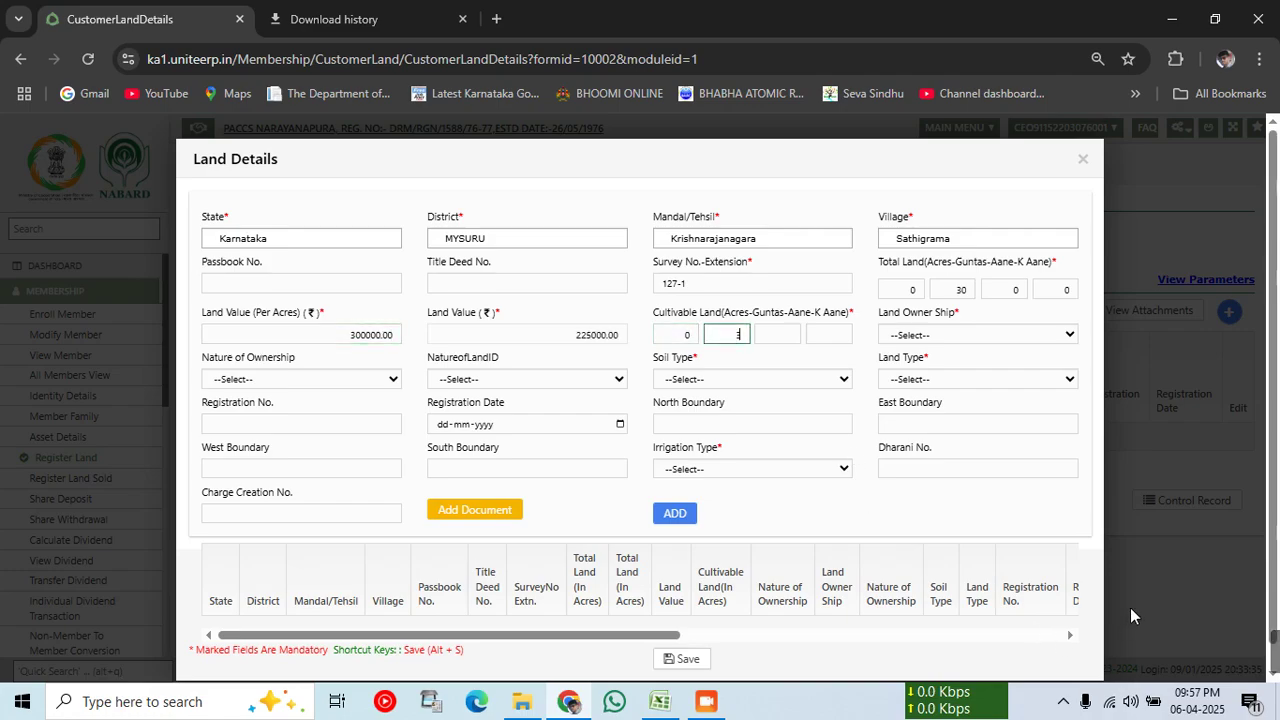
pyautogui.write('30')
pyautogui.press('Tab')
pyautogui.write('0')
pyautogui.press('Tab')
pyautogui.write('0')
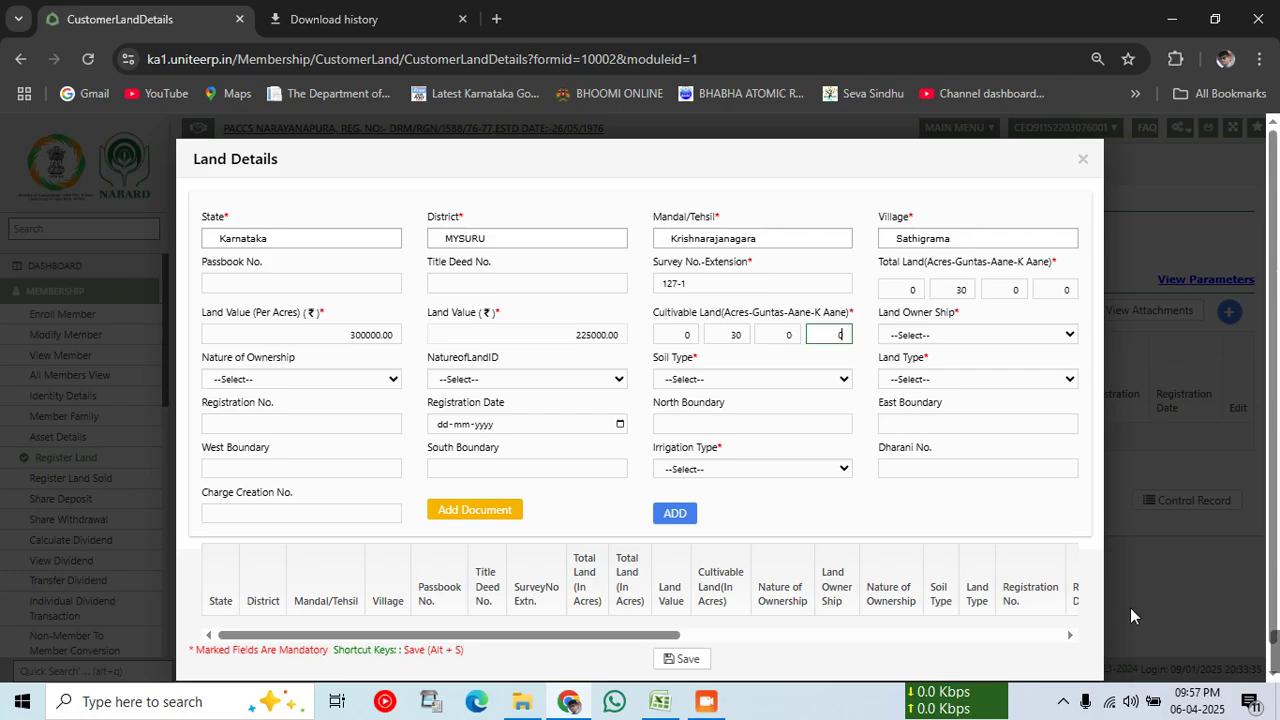
pyautogui.press('Tab')
# Step: Set Owner, Black Soil, Wet land and Canal irrigation, add the parcel, and save
pyautogui.click(974, 337)
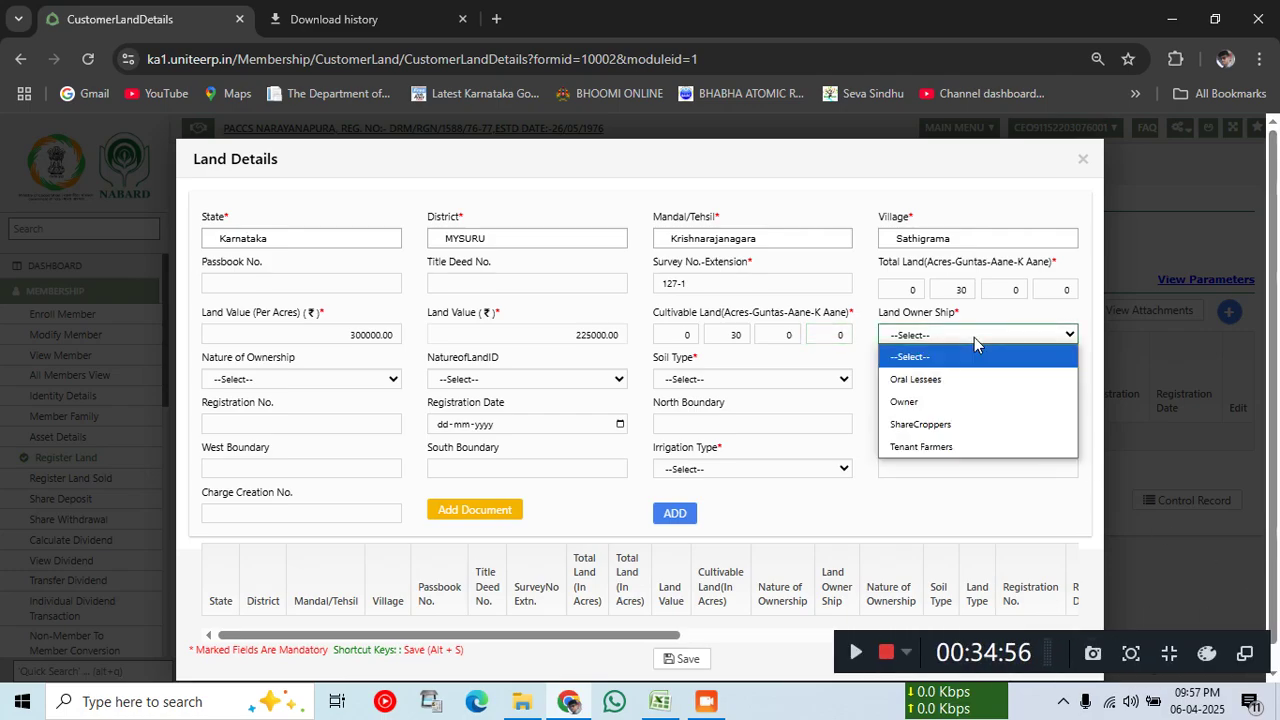
pyautogui.click(940, 402)
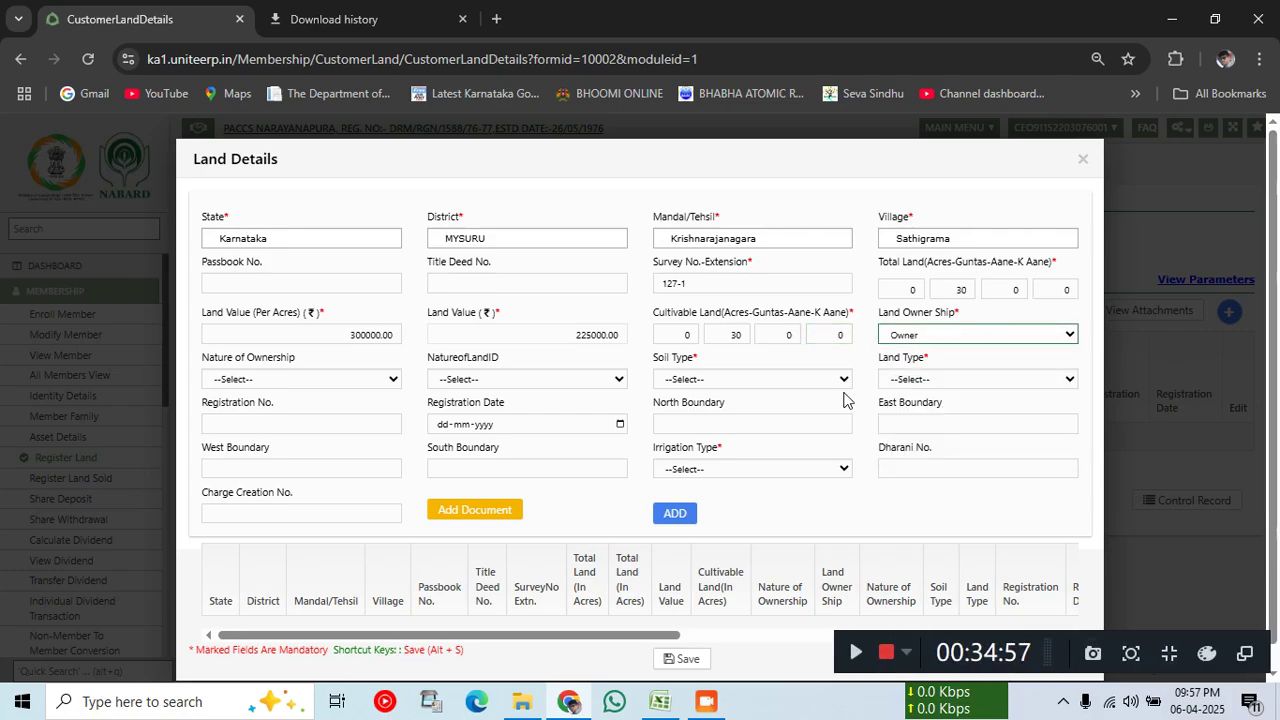
pyautogui.click(760, 380)
pyautogui.click(757, 443)
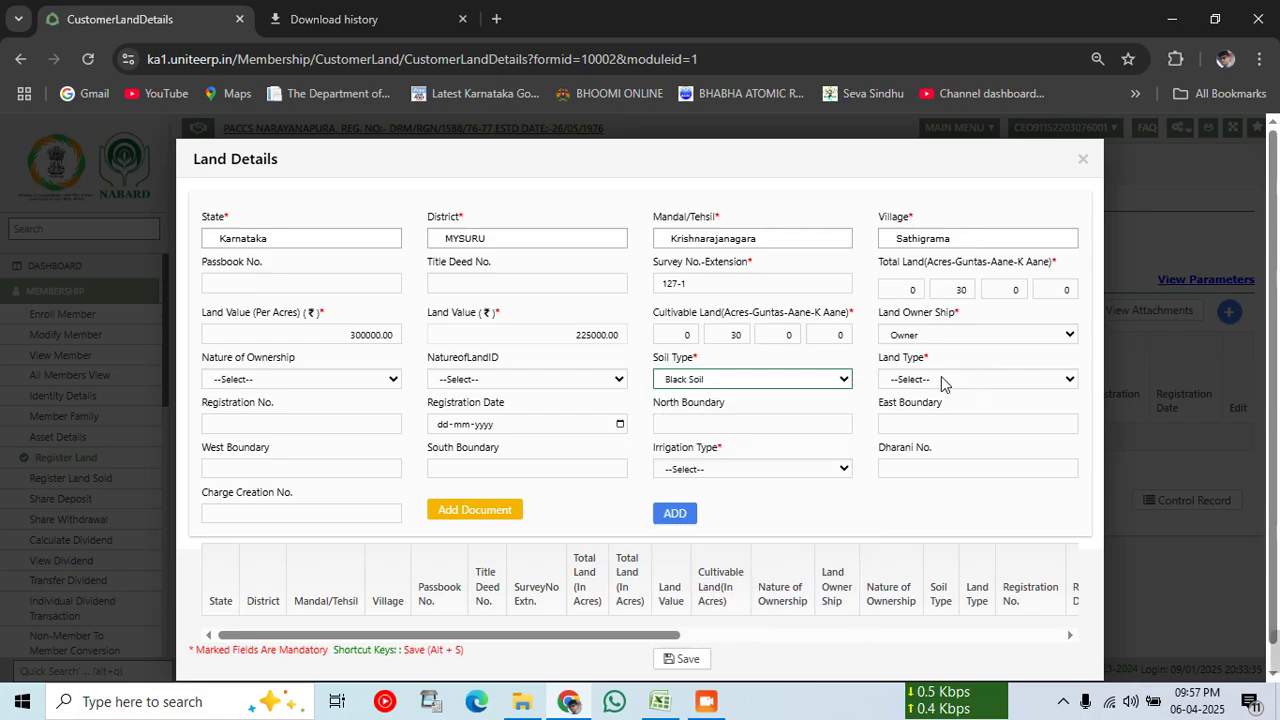
pyautogui.click(940, 380)
pyautogui.click(900, 424)
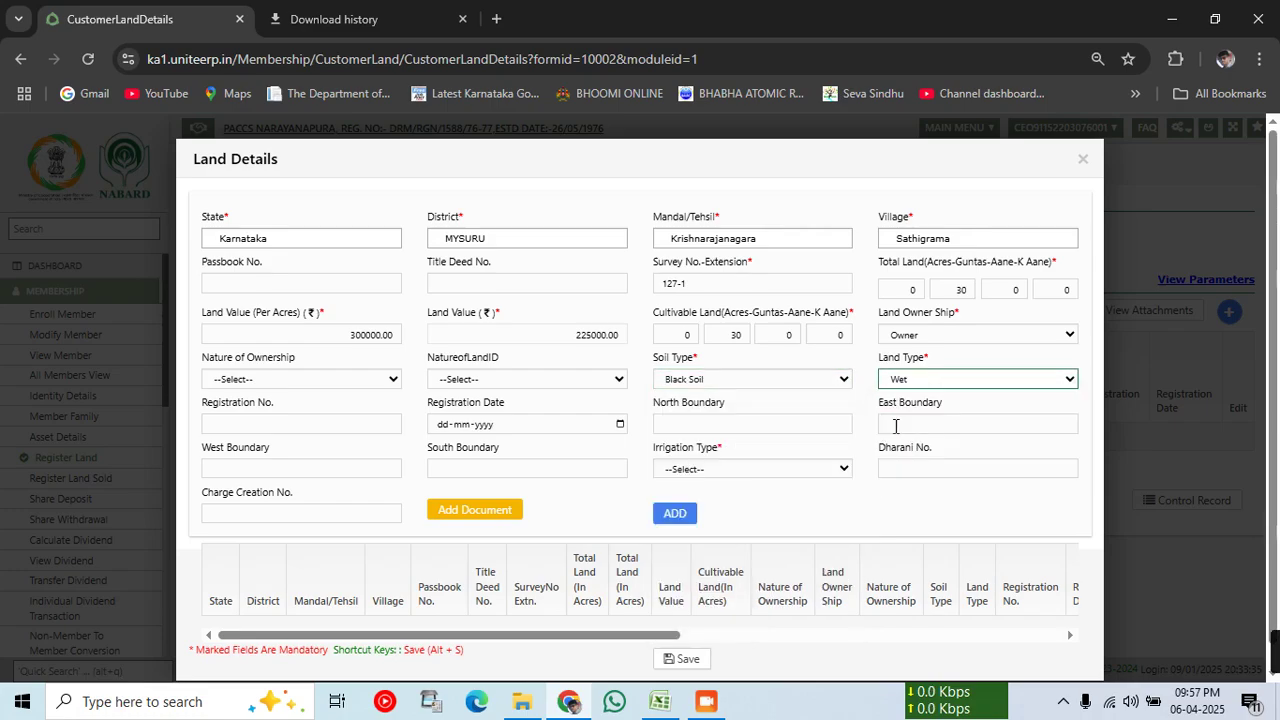
pyautogui.click(740, 470)
pyautogui.click(690, 538)
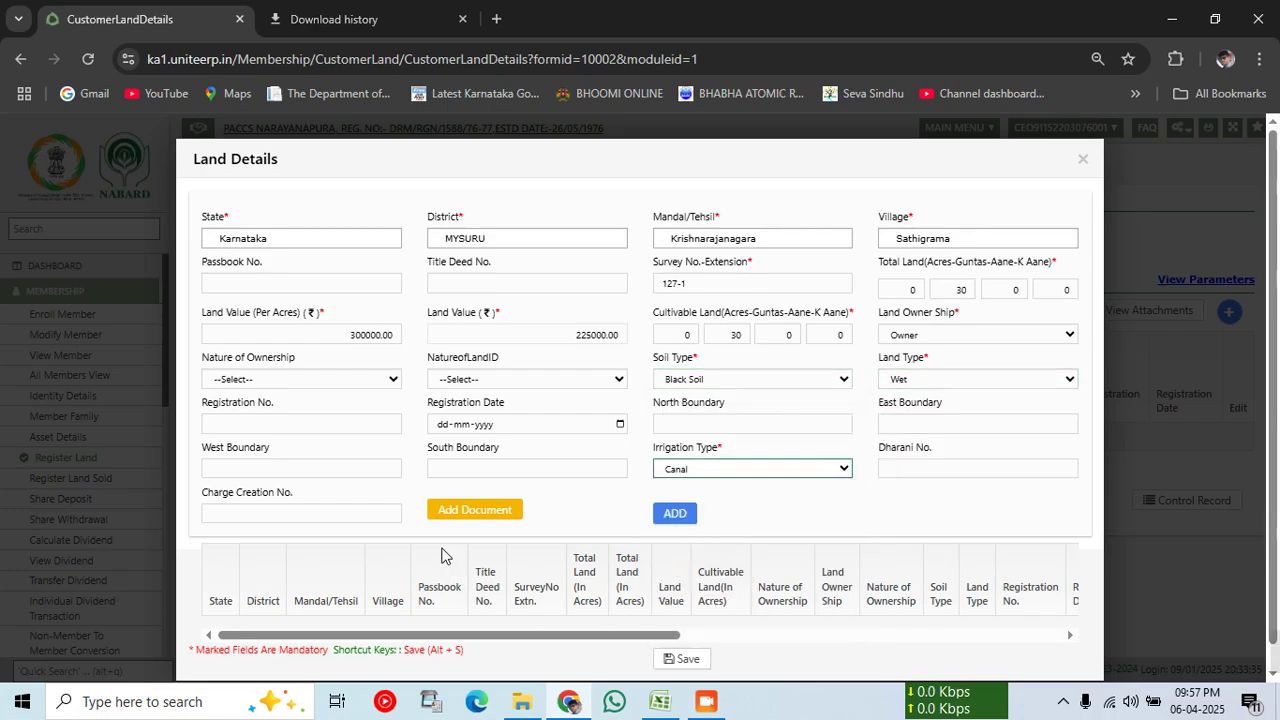
pyautogui.click(675, 514)
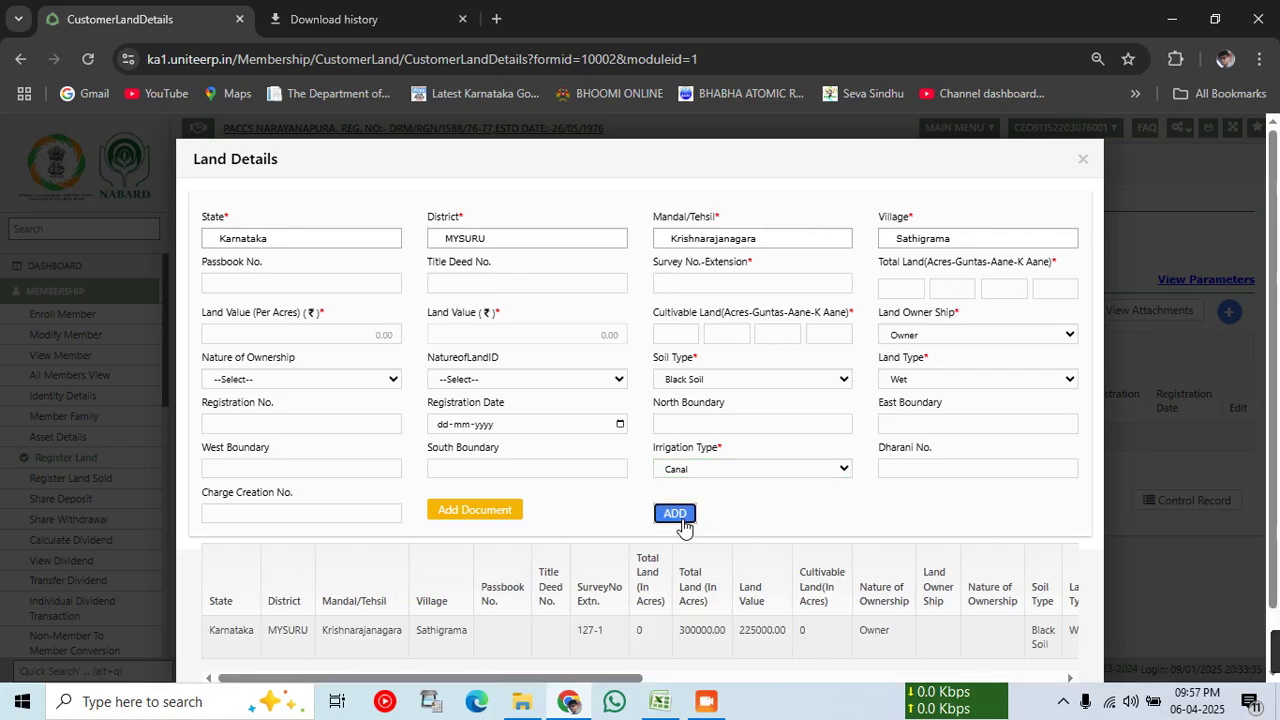
pyautogui.scroll(-1, 683, 527)
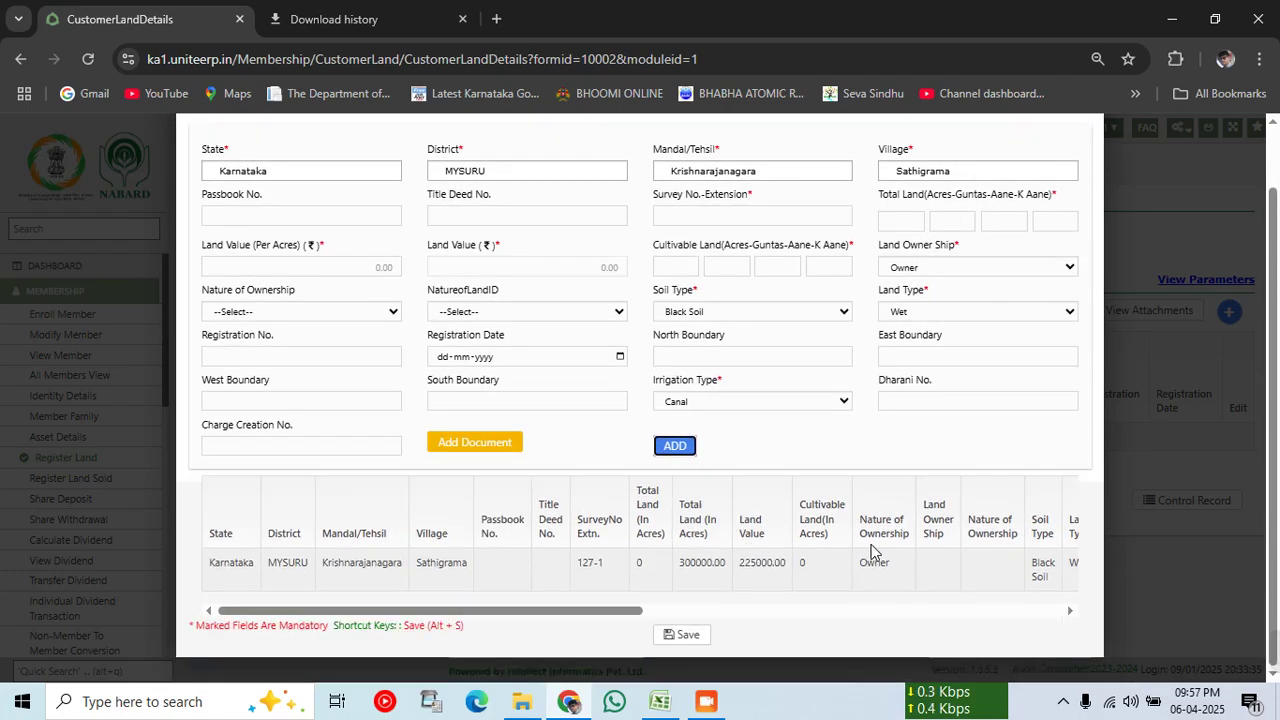
pyautogui.click(686, 635)
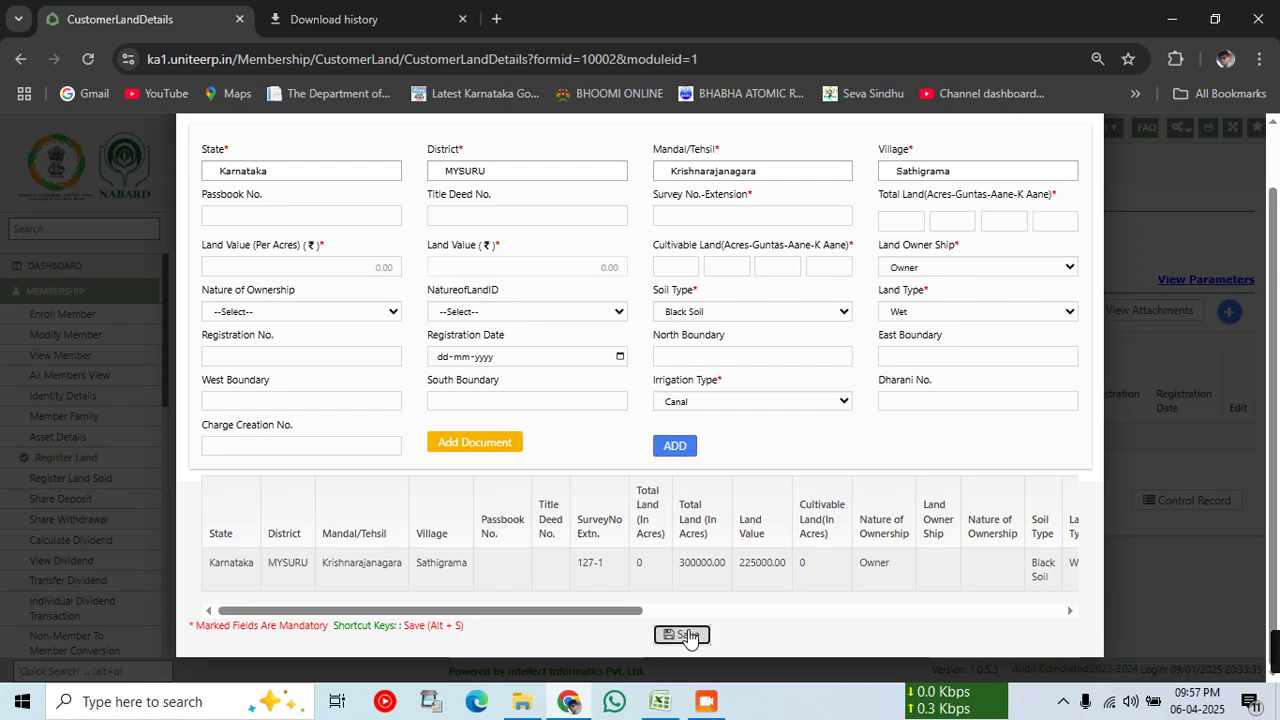
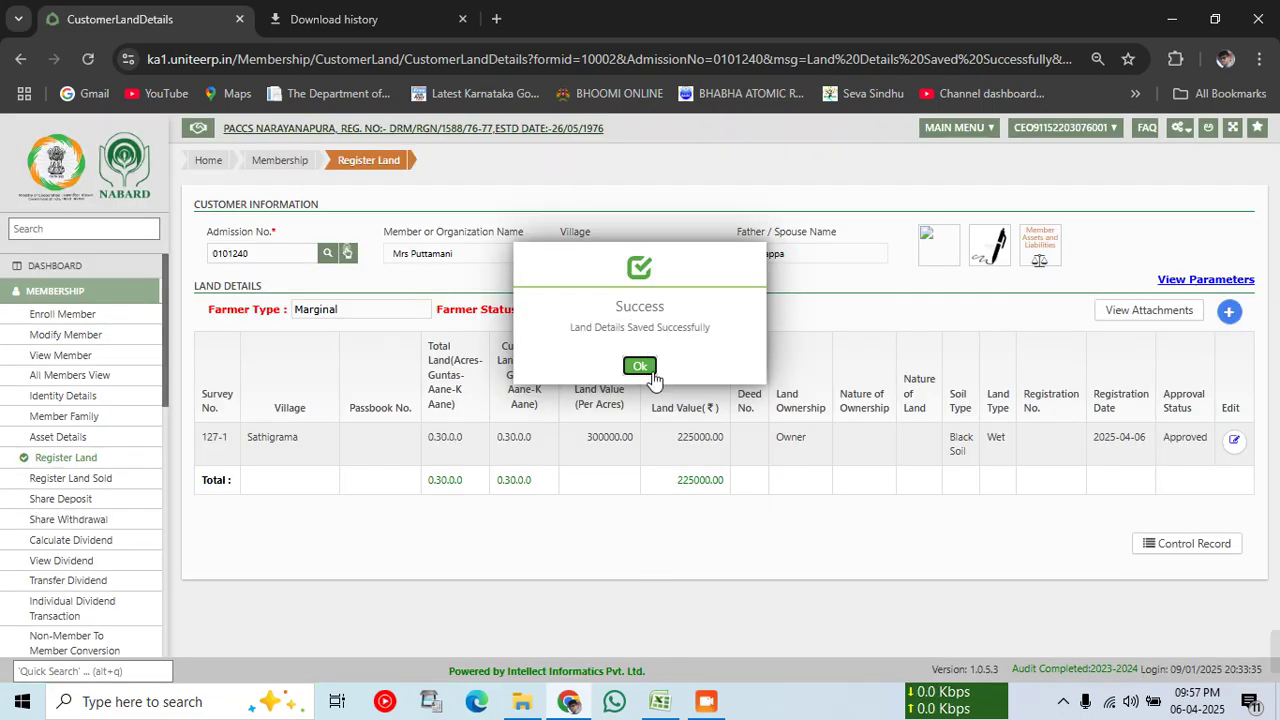
# Step: Dismiss the land-details saved message and open the member's Loan Application form
pyautogui.click(648, 366)
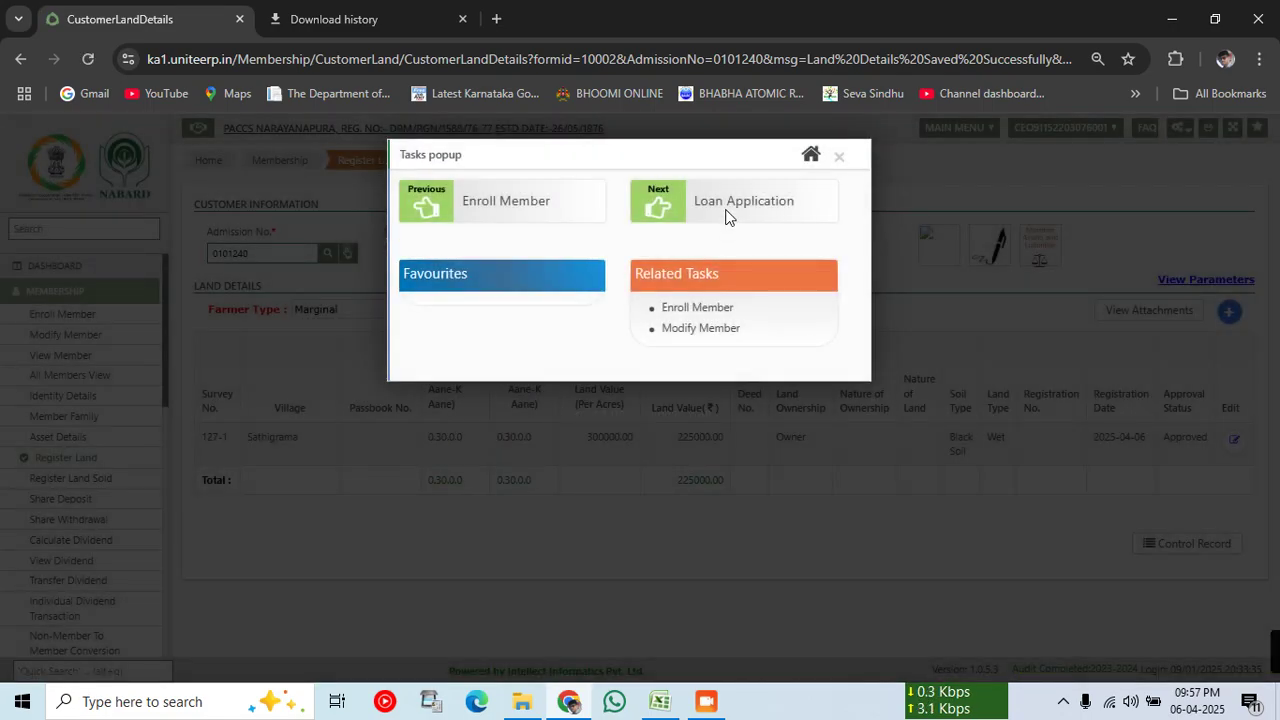
pyautogui.click(722, 203)
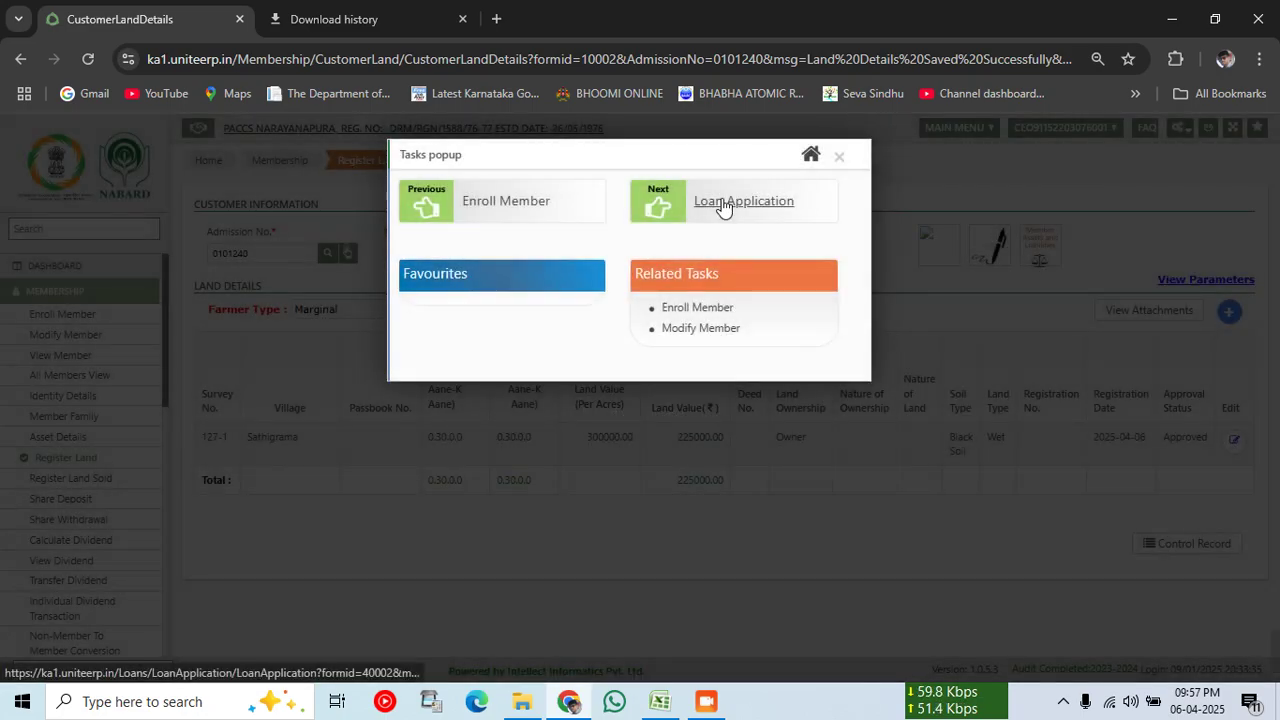
pyautogui.click(730, 205)
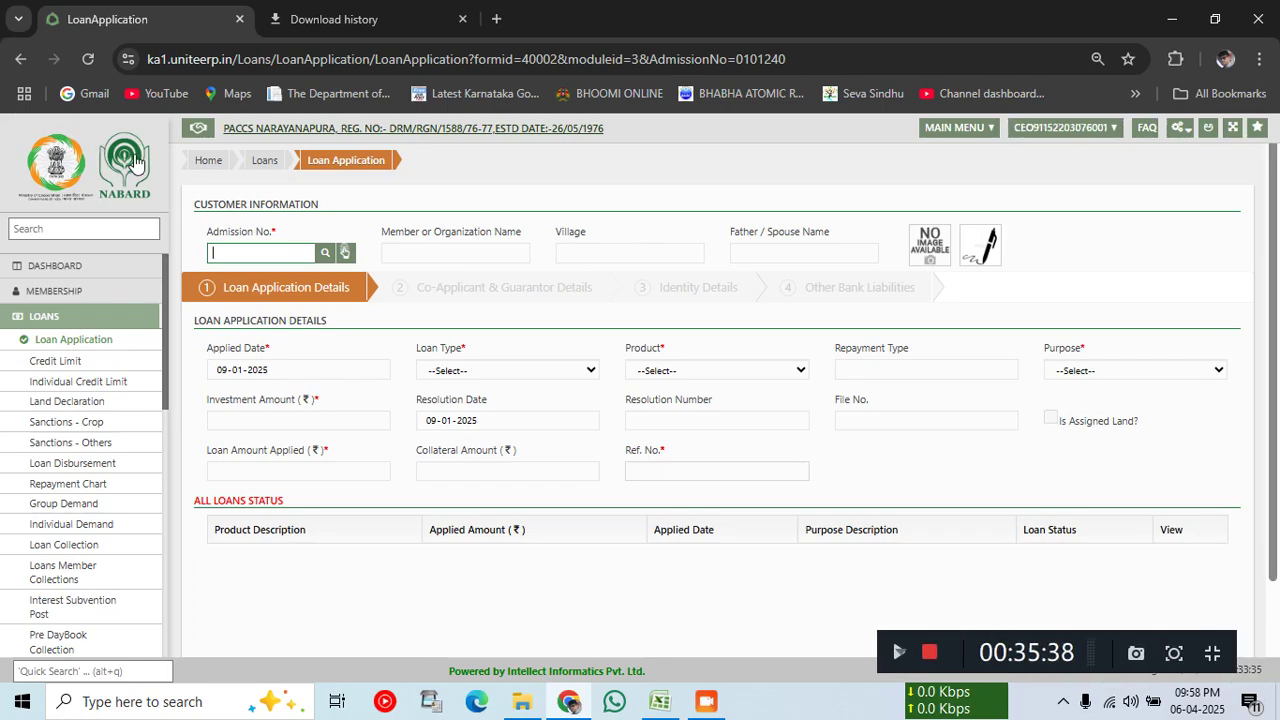
# Step: Go back to the Loans workflow overview and open Land Declaration
pyautogui.click(277, 161)
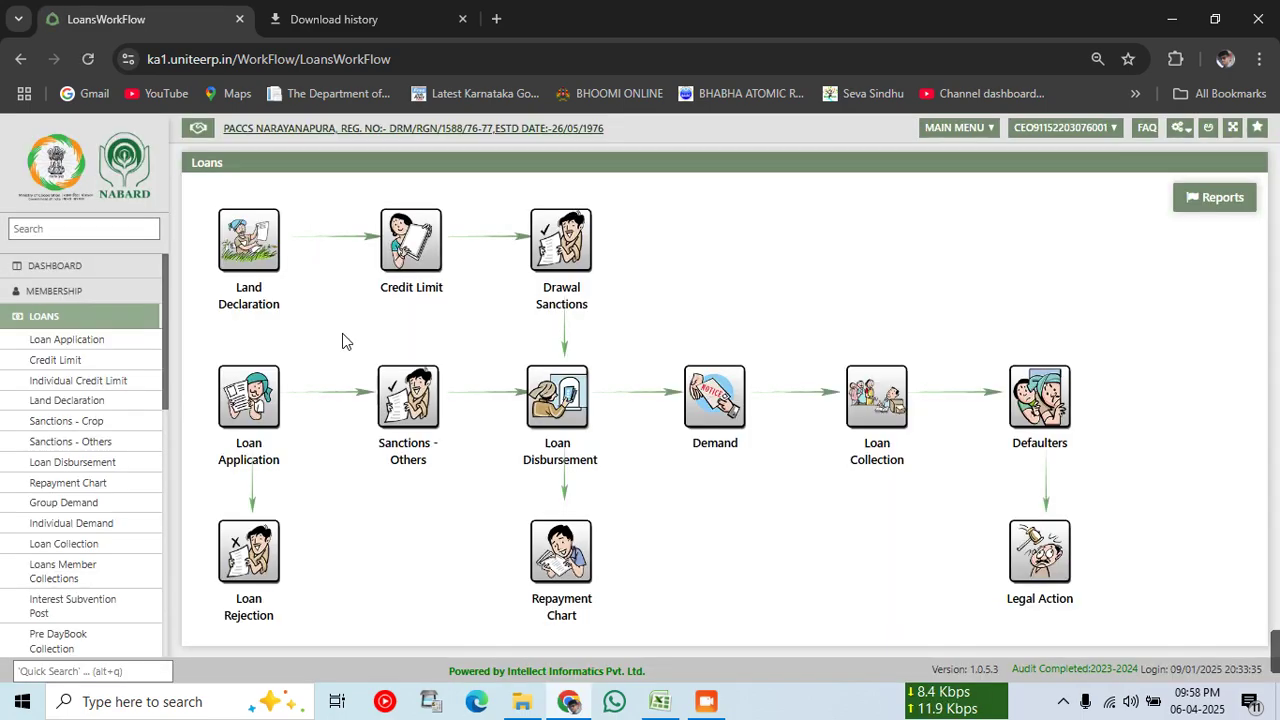
pyautogui.click(261, 265)
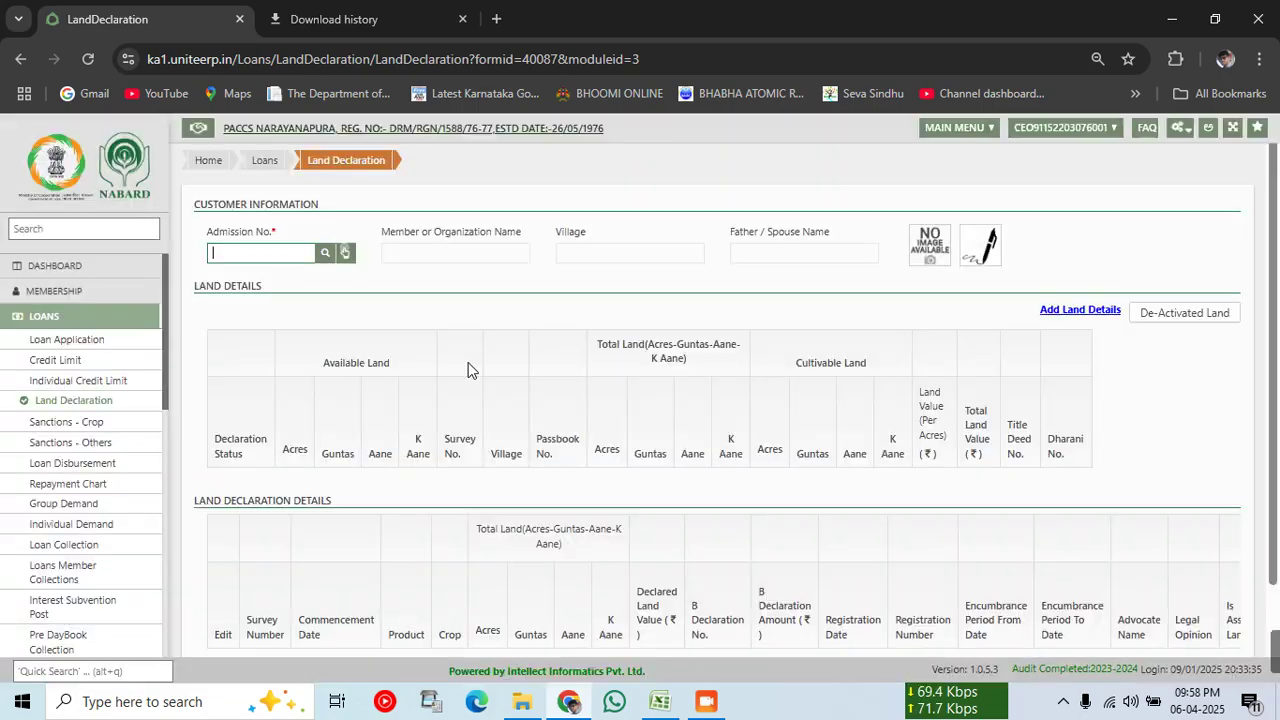
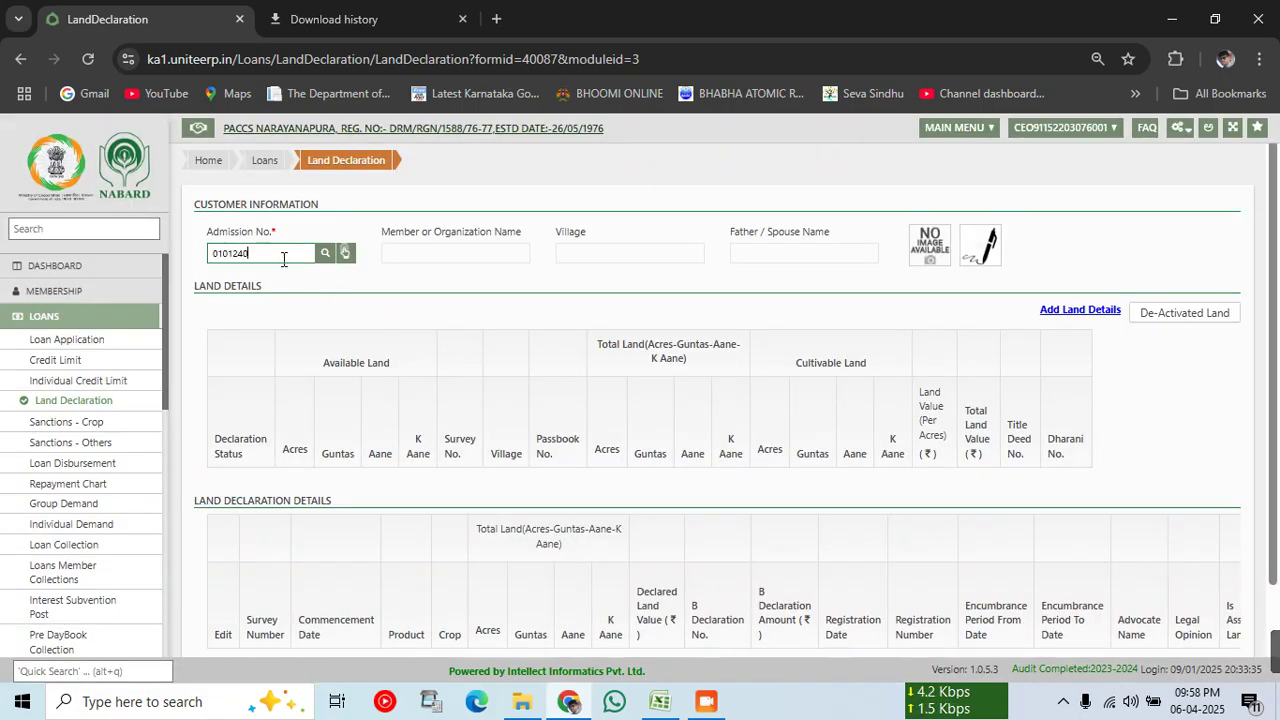
# Step: Look up the member and add a Normal KCC SugarCane land entry for Sathigrama village
pyautogui.press('Return')
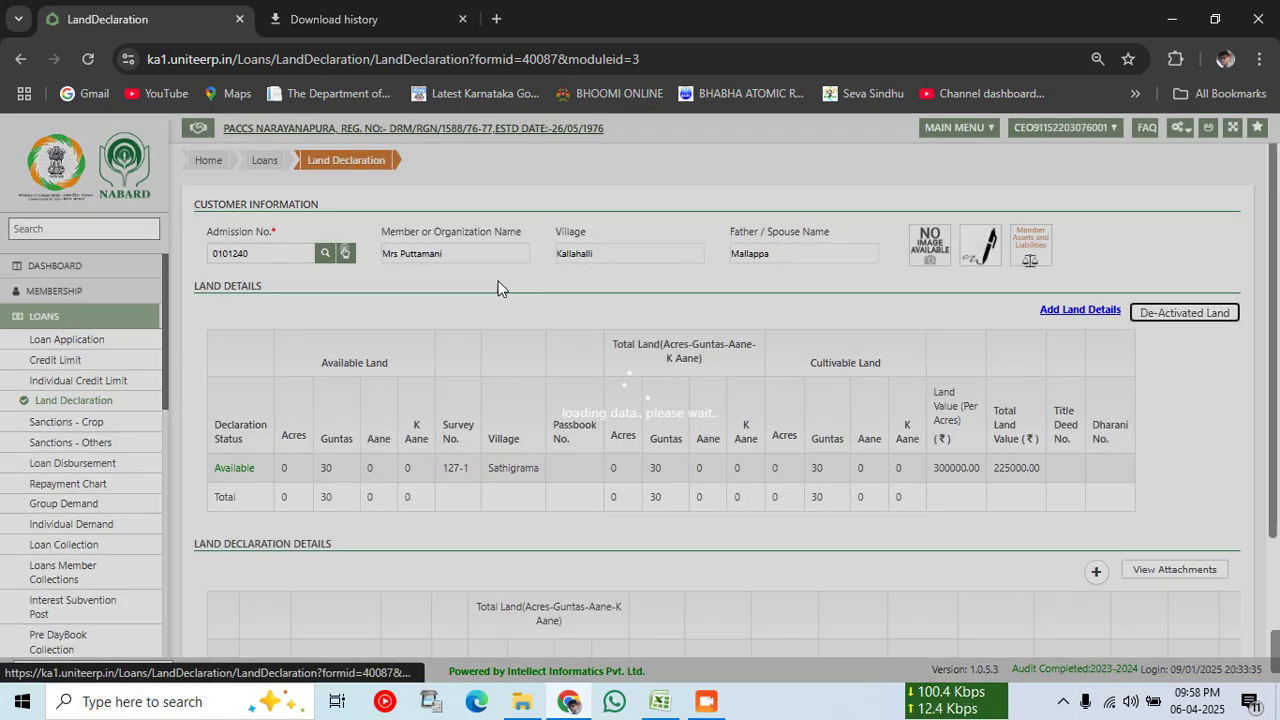
pyautogui.scroll(-2, 357, 467)
pyautogui.scroll(-1, 357, 467)
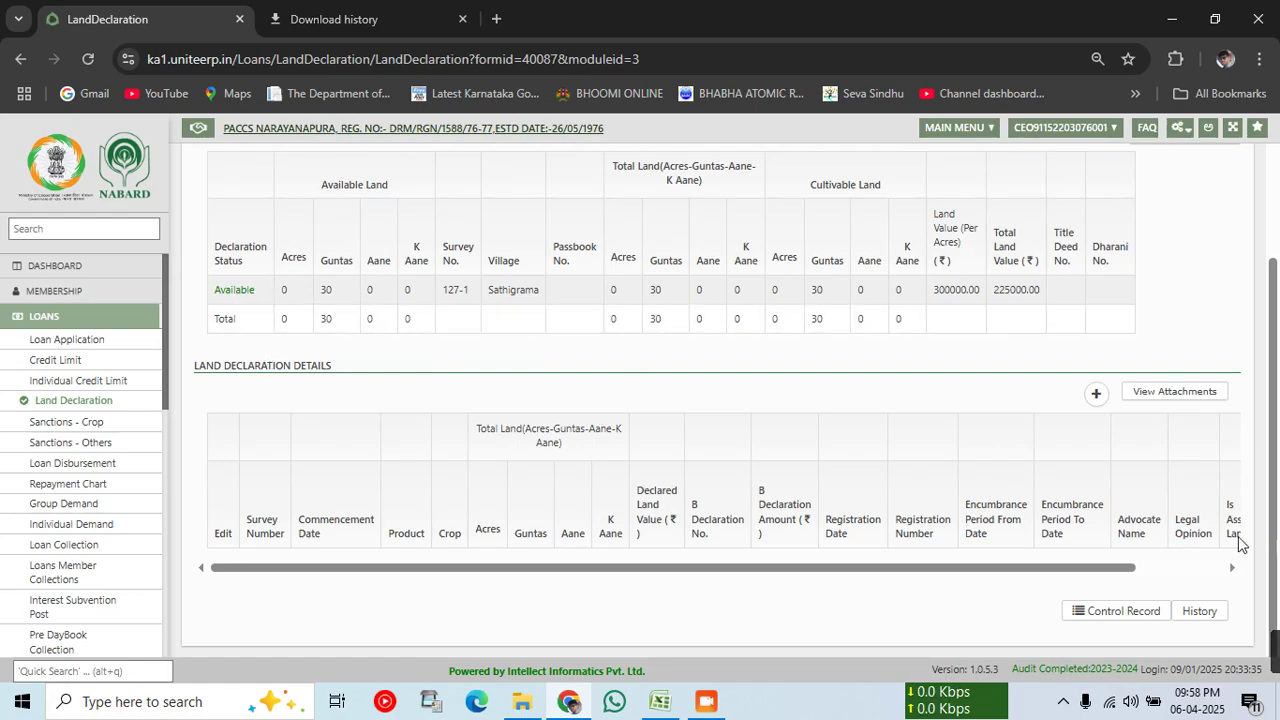
pyautogui.click(1097, 395)
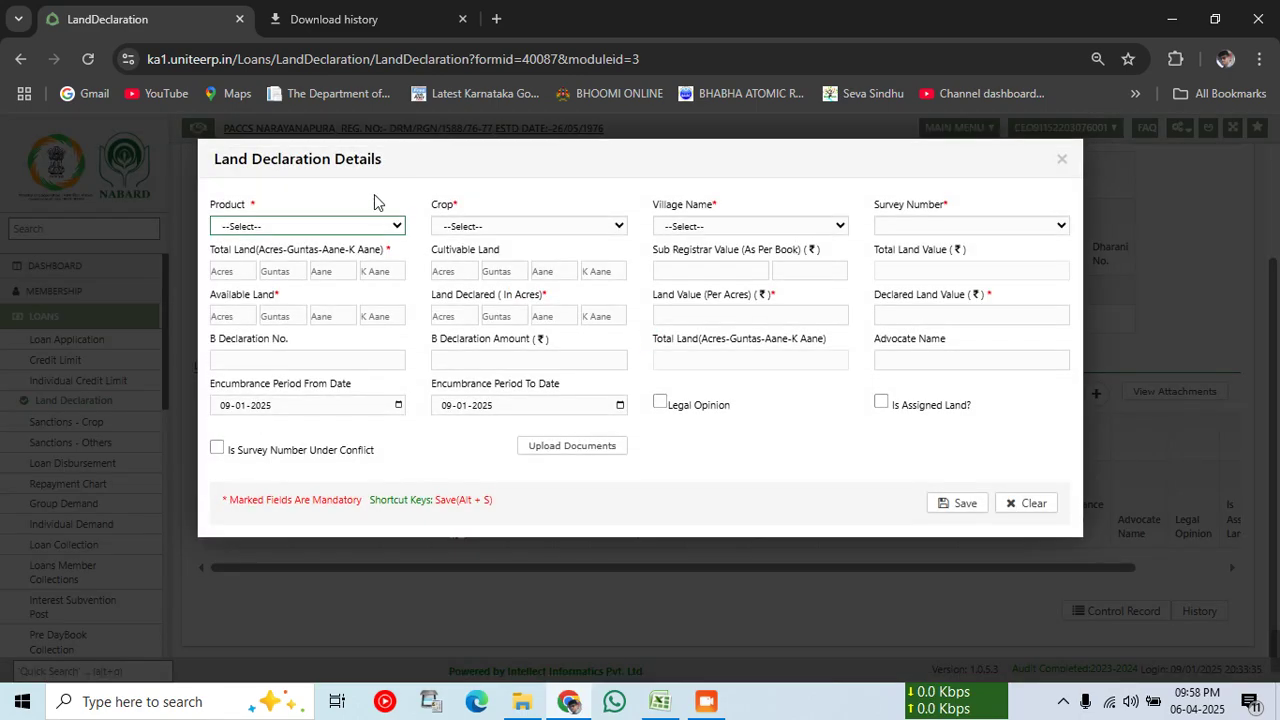
pyautogui.click(331, 226)
pyautogui.click(523, 287)
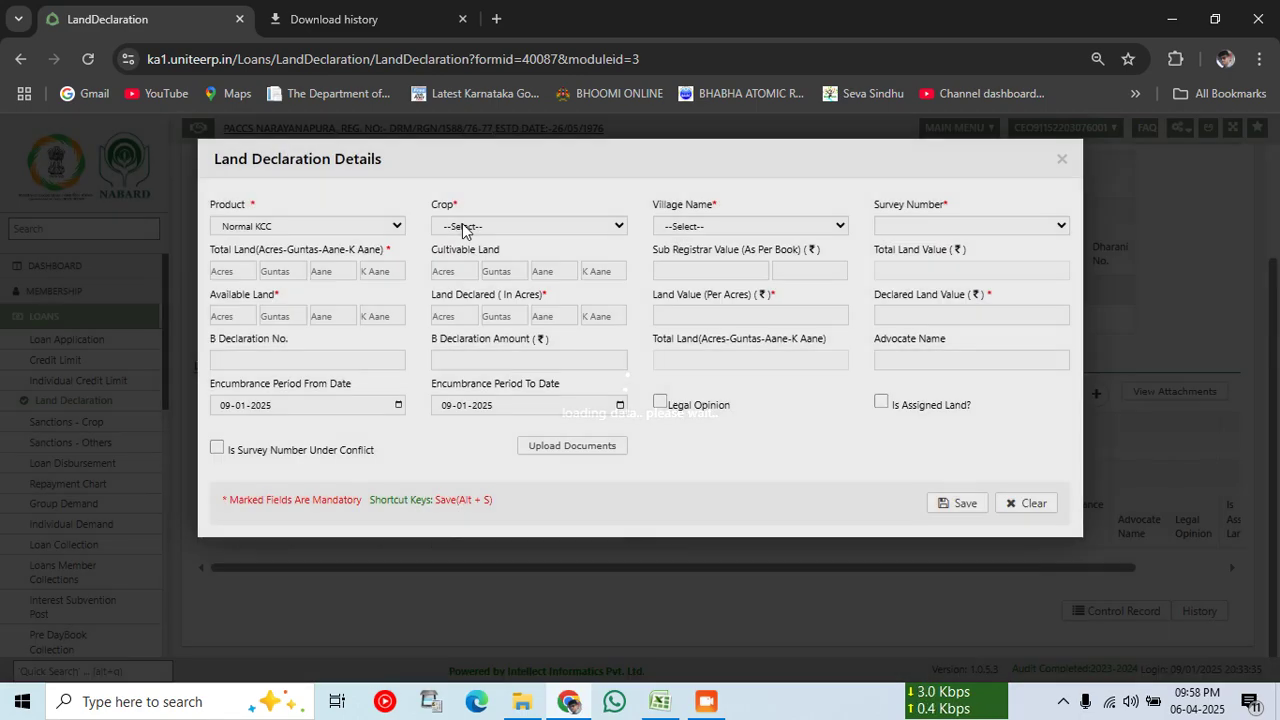
pyautogui.click(466, 227)
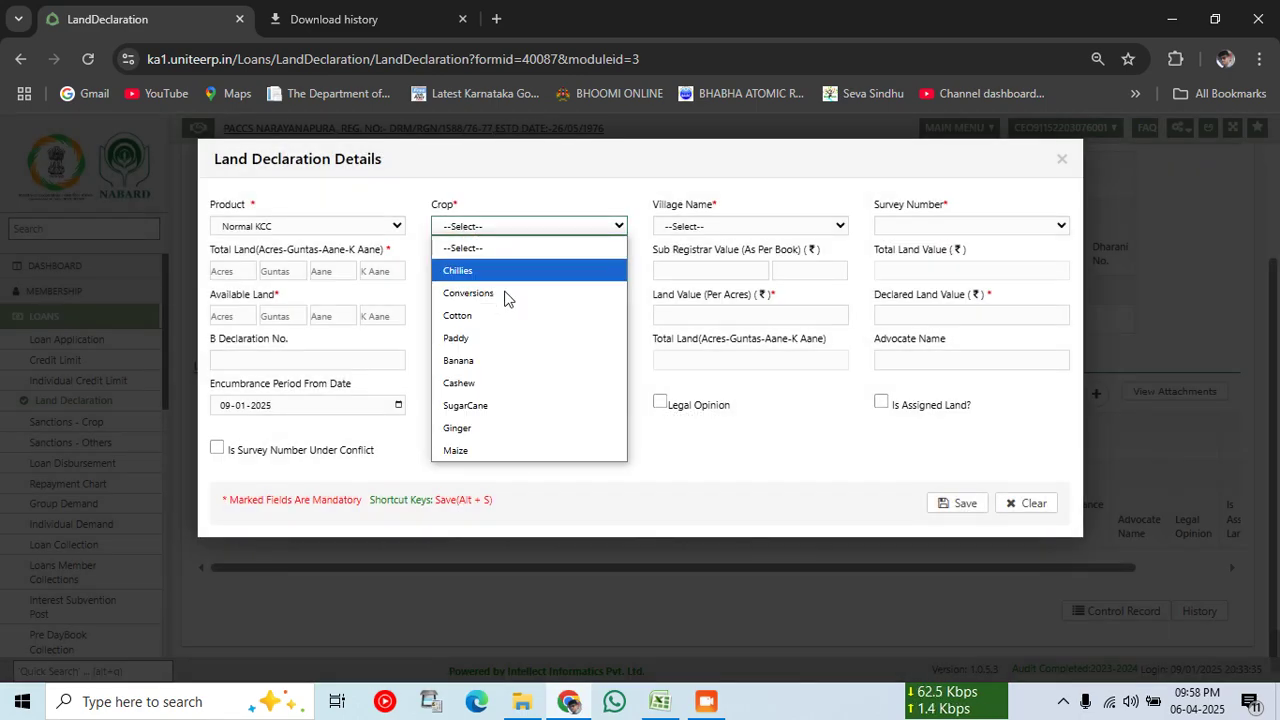
pyautogui.click(466, 405)
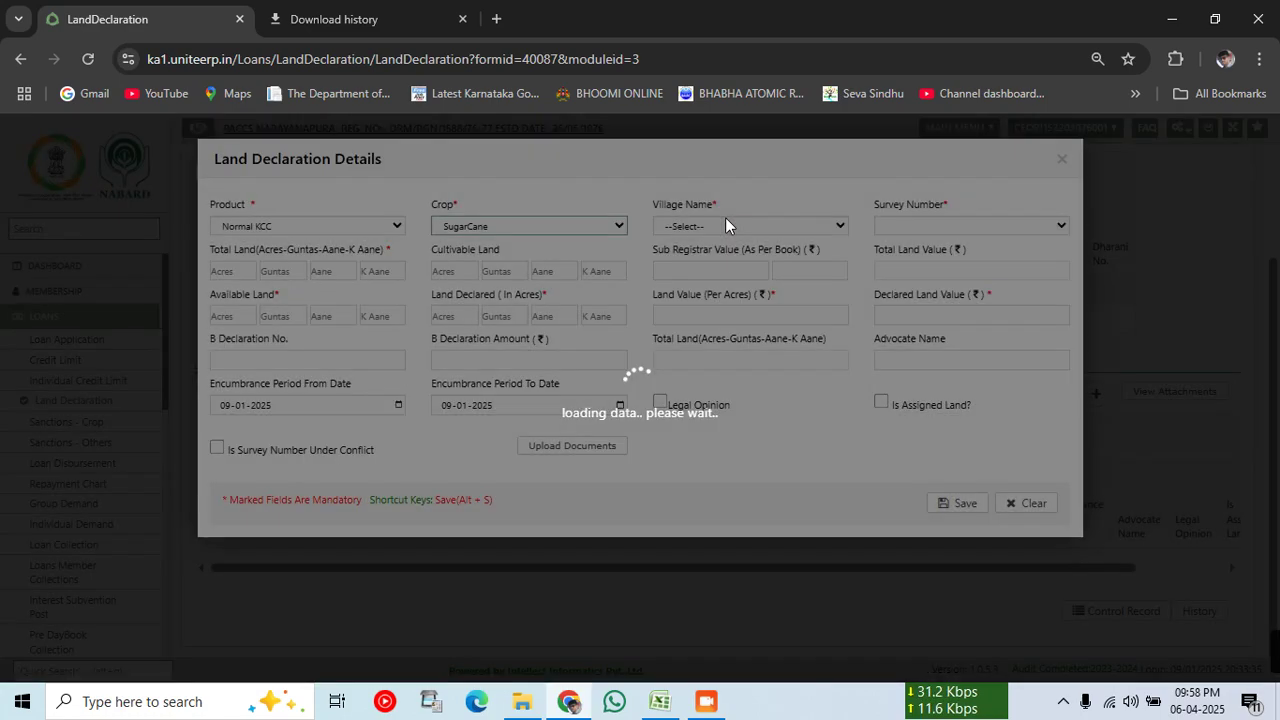
pyautogui.click(727, 225)
pyautogui.click(717, 267)
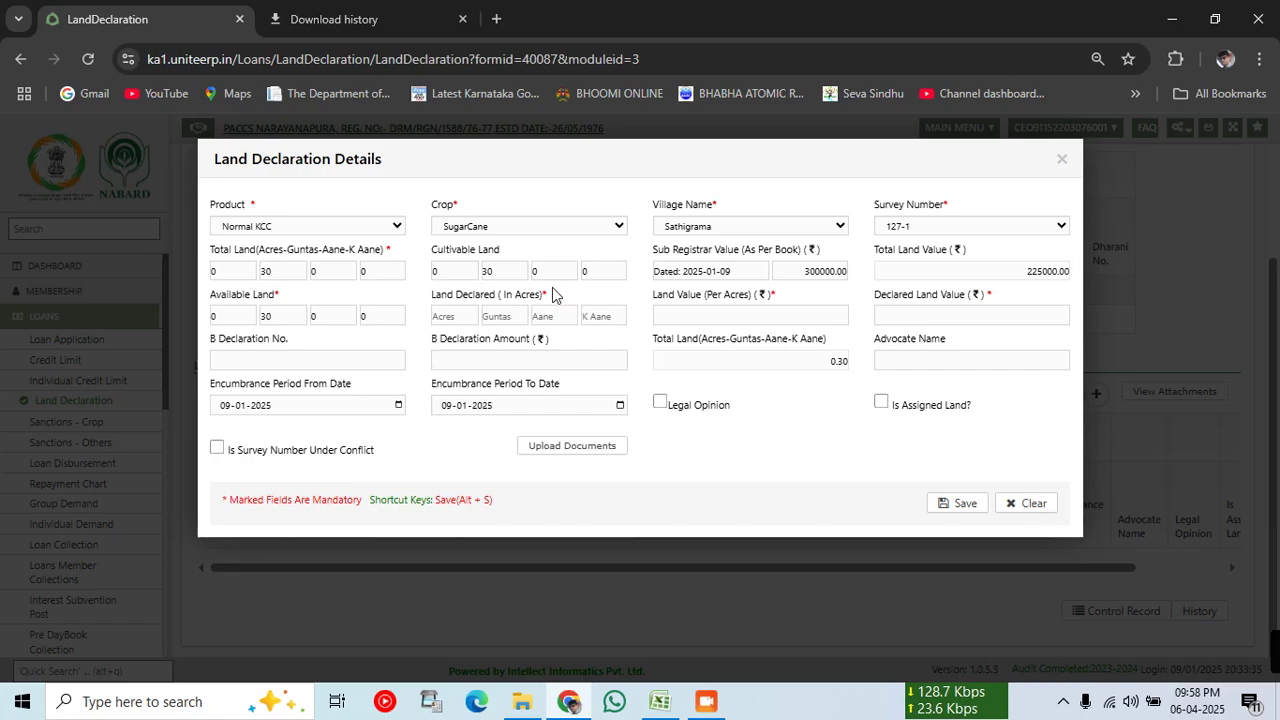
# Step: Declare 0-30-0-0 land at 300000 per acre and save the declaration
pyautogui.click(463, 313)
pyautogui.write('0')
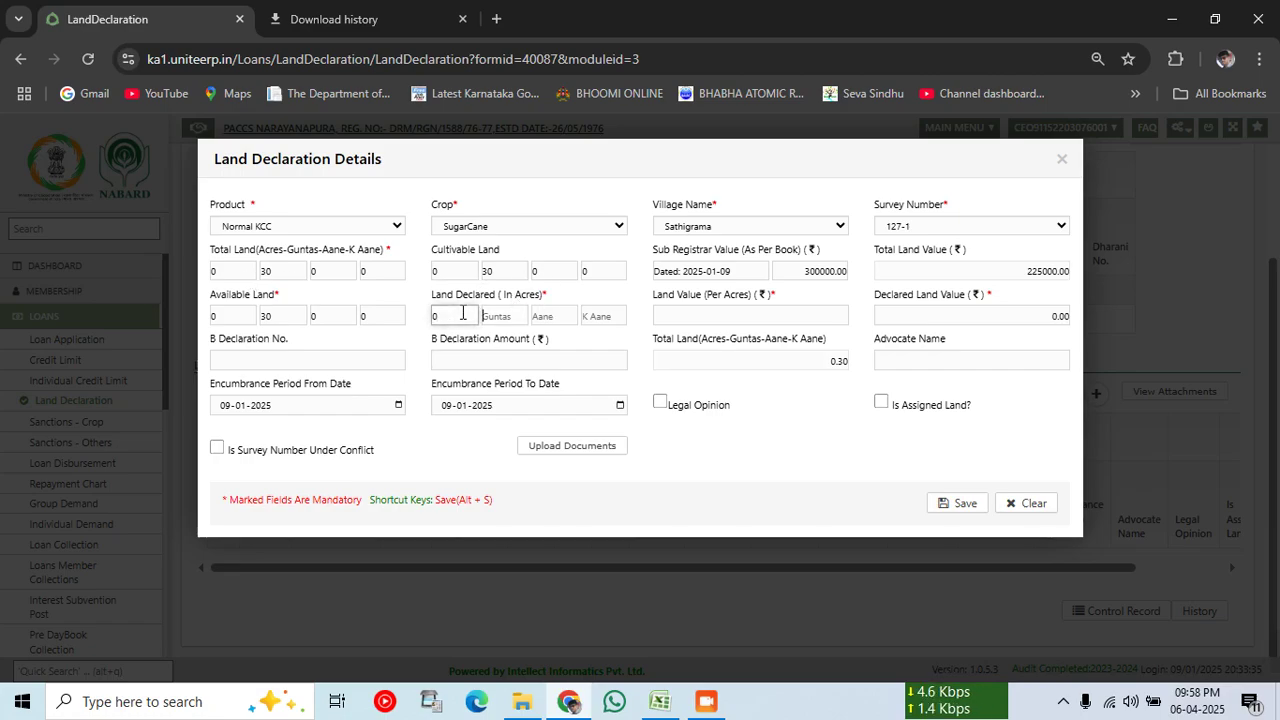
pyautogui.press('Tab')
pyautogui.write('30')
pyautogui.press('Tab')
pyautogui.write('0')
pyautogui.press('Tab')
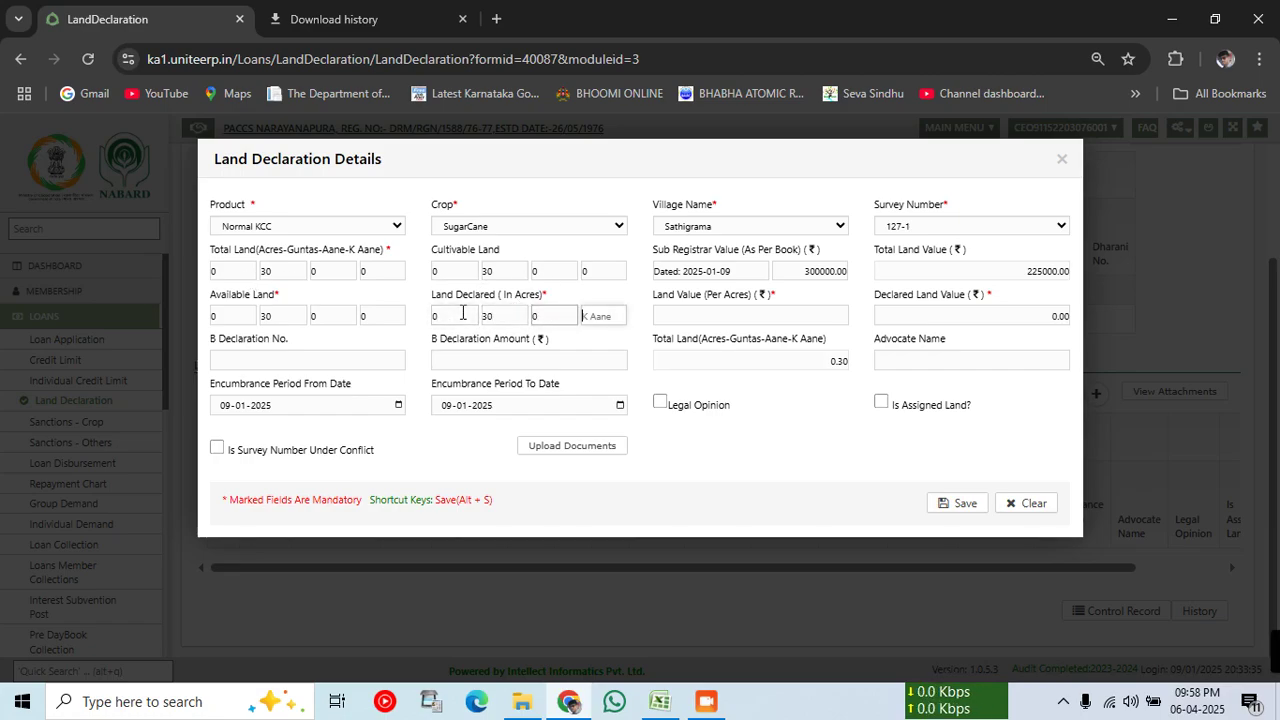
pyautogui.write('0')
pyautogui.press('Tab')
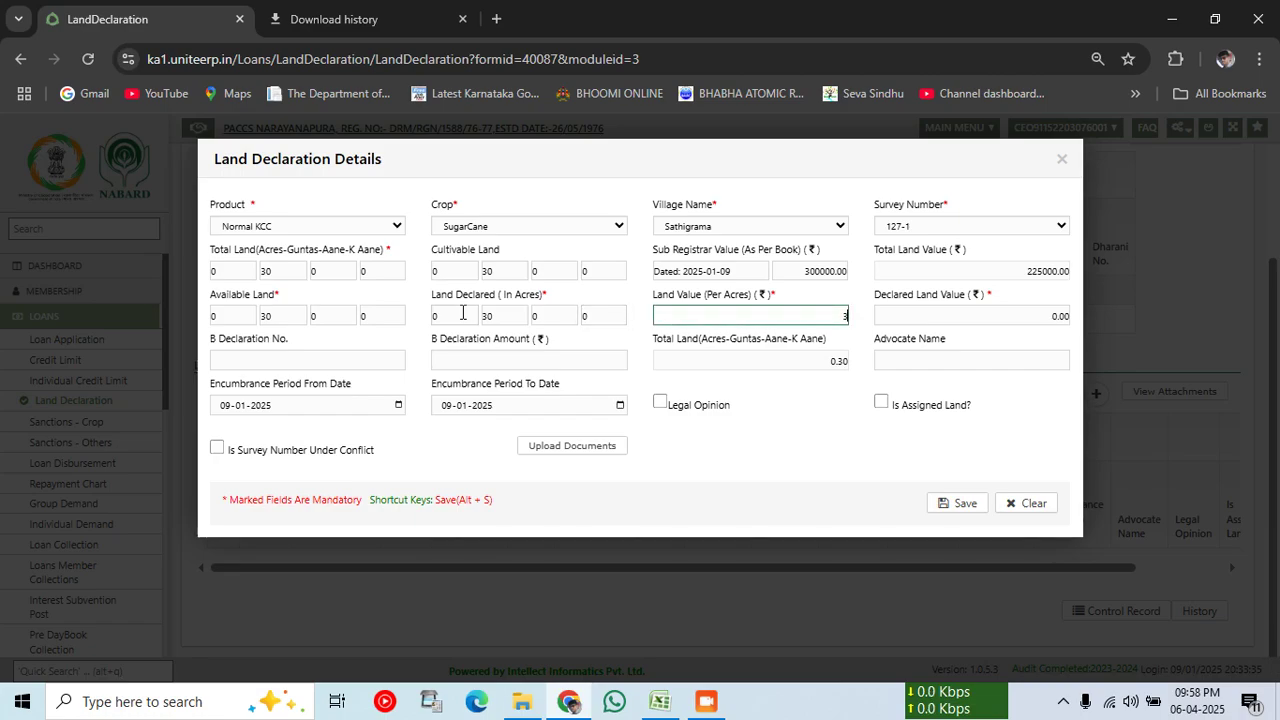
pyautogui.write('300000')
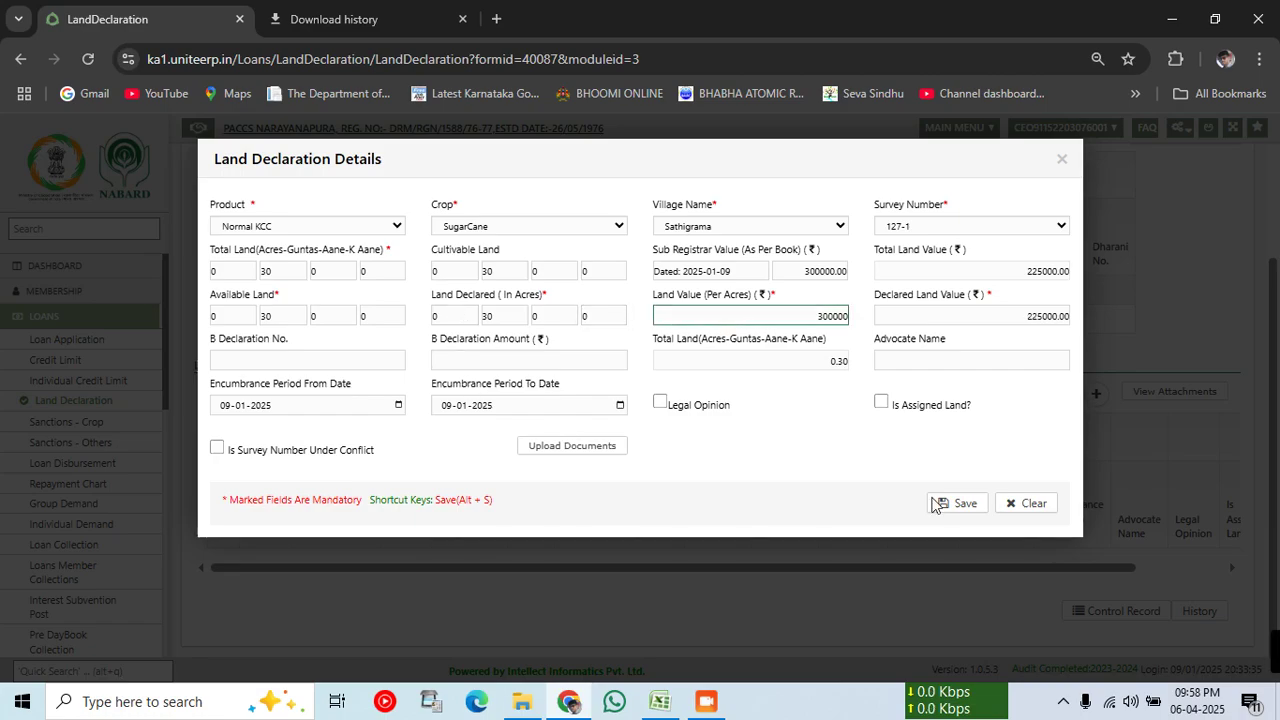
pyautogui.click(962, 504)
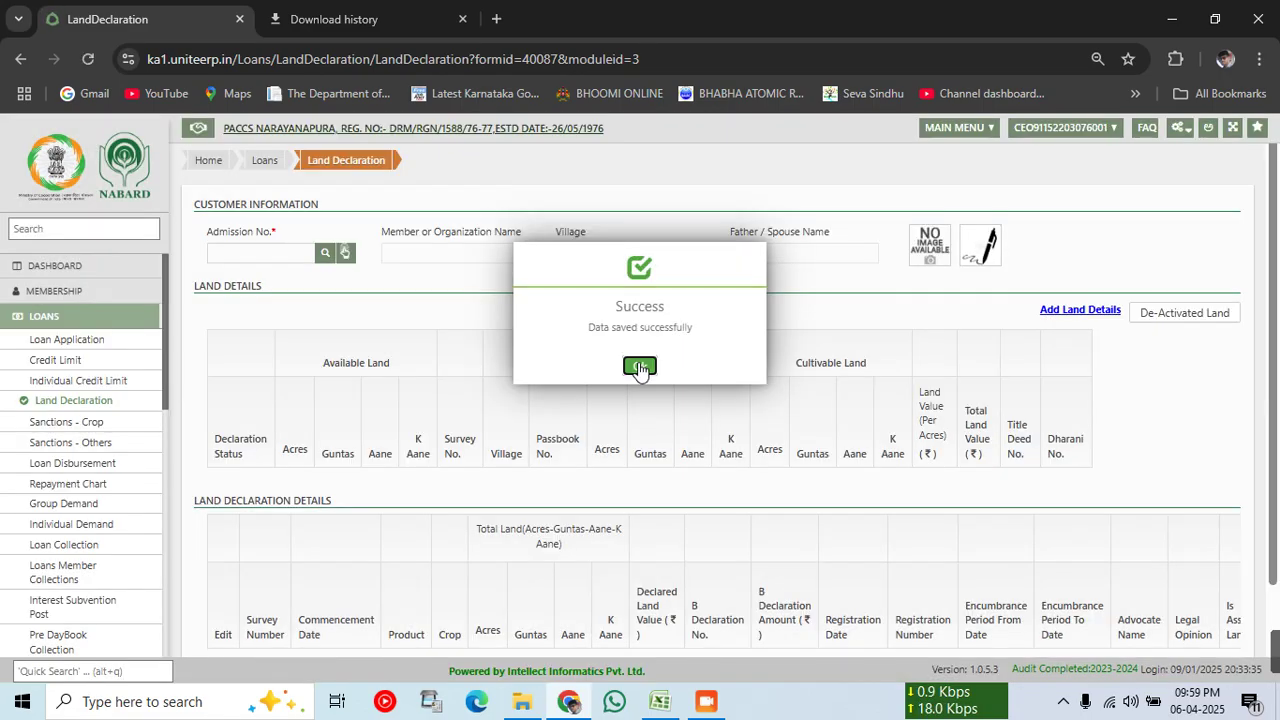
# Step: Save the member's Normal KCC credit limit with 78750 cash for Kharif and Rabi
pyautogui.click(640, 367)
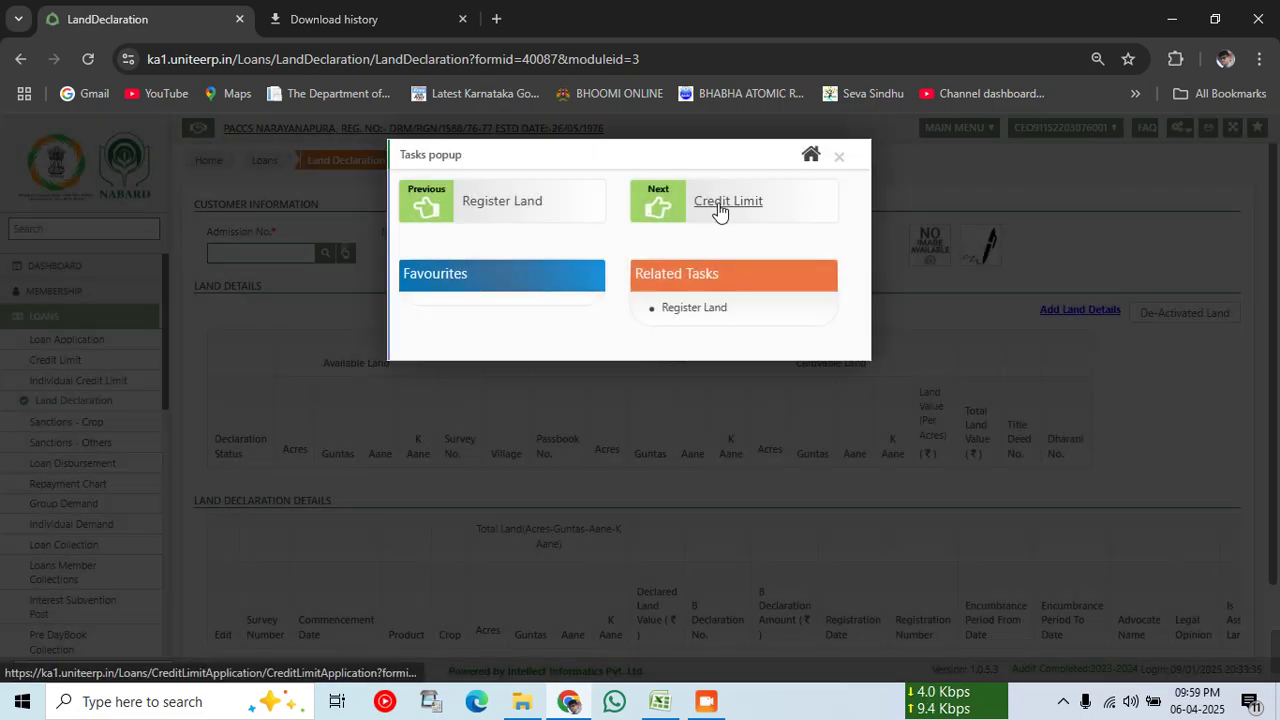
pyautogui.click(718, 204)
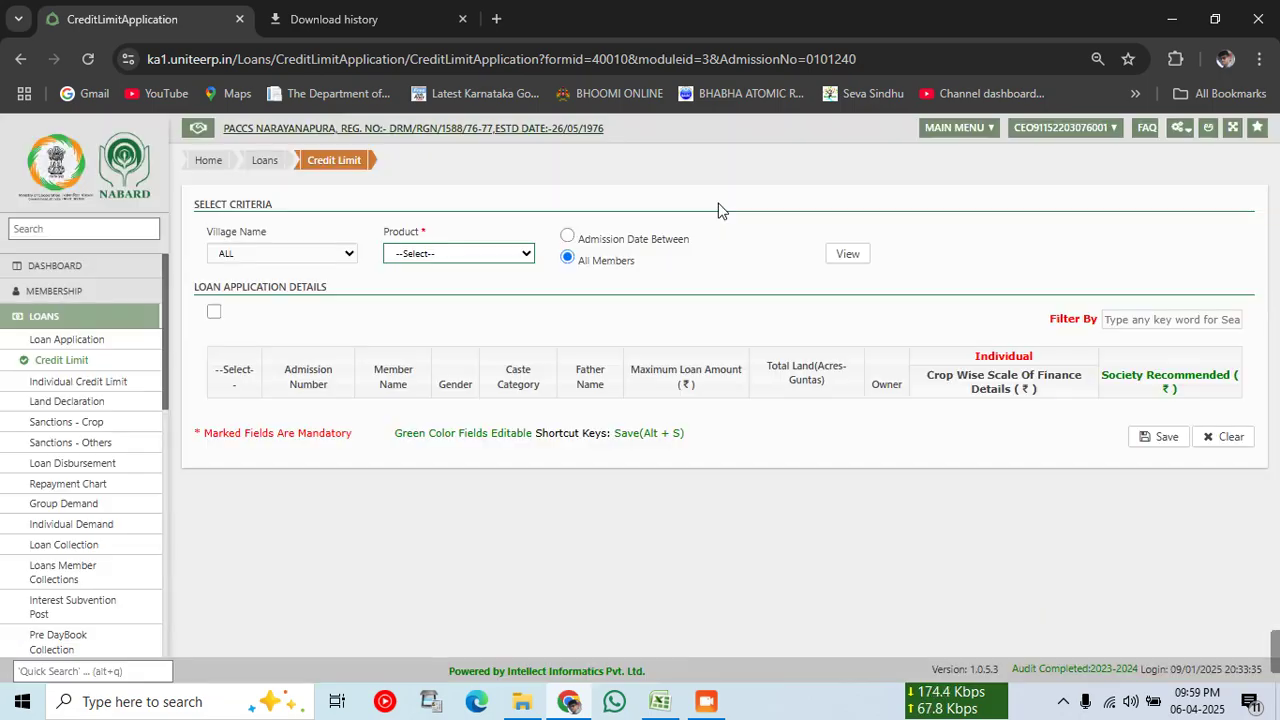
pyautogui.click(486, 254)
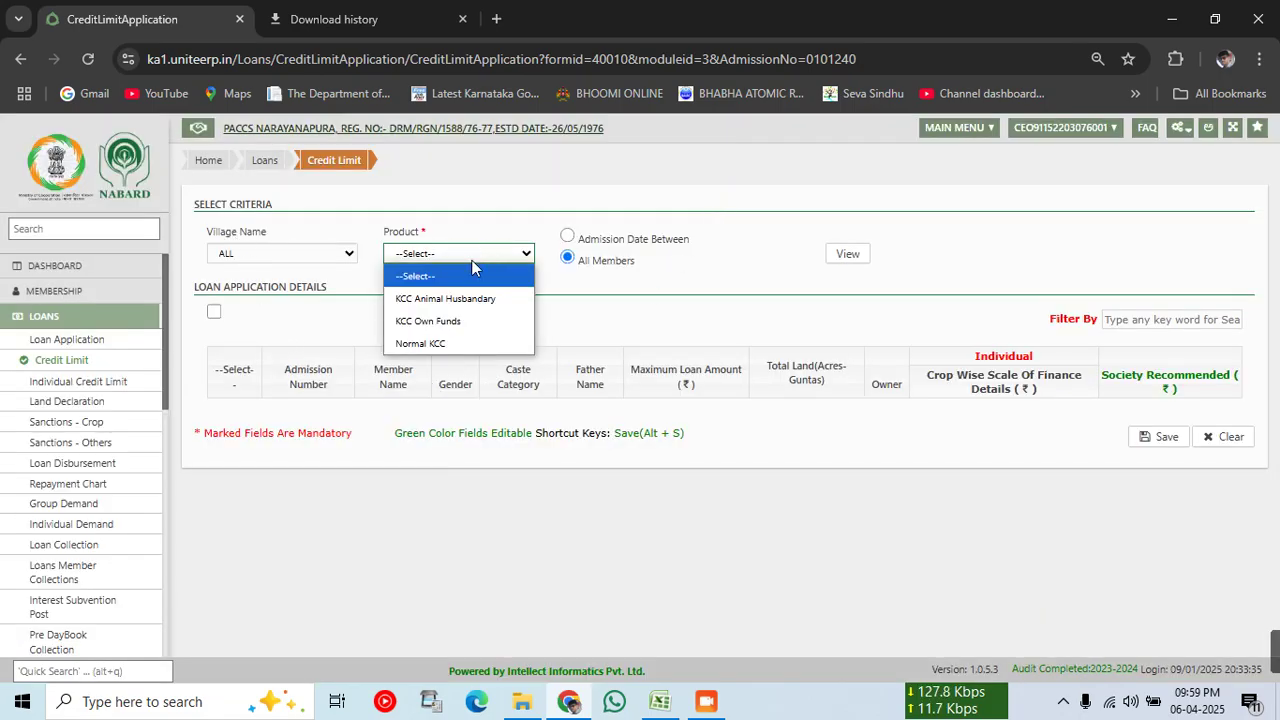
pyautogui.click(460, 344)
pyautogui.click(845, 254)
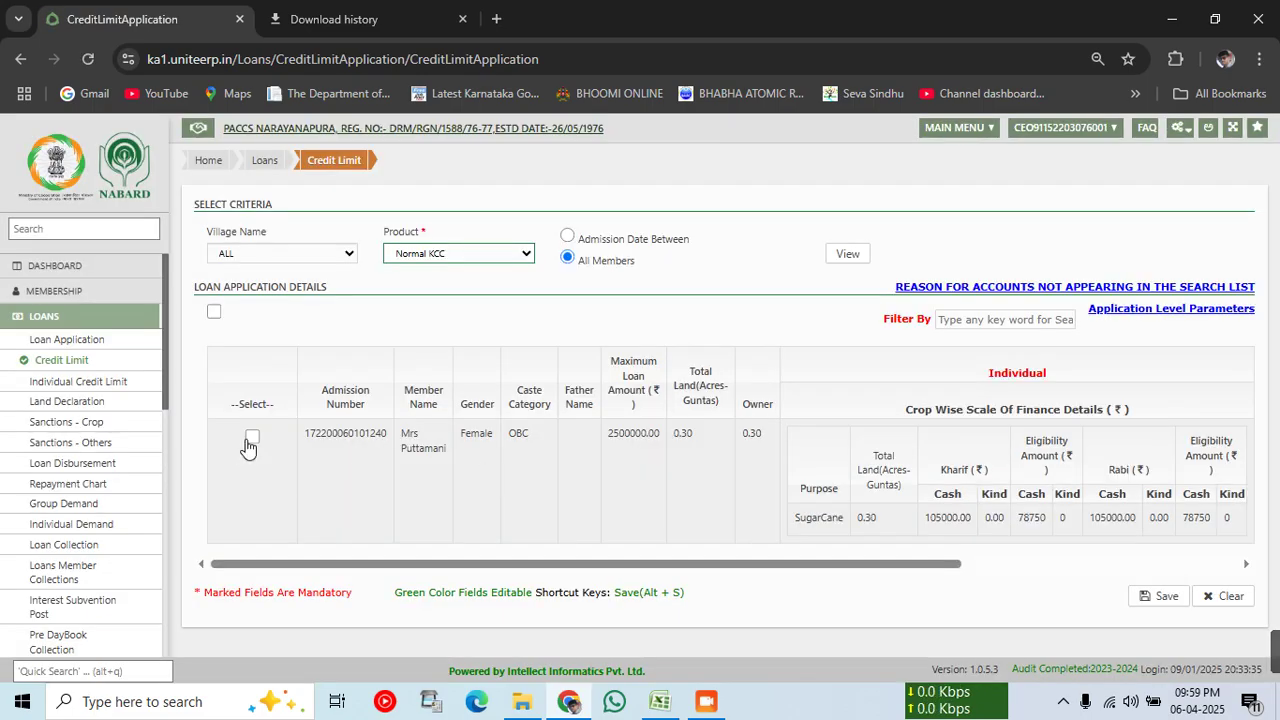
pyautogui.click(251, 439)
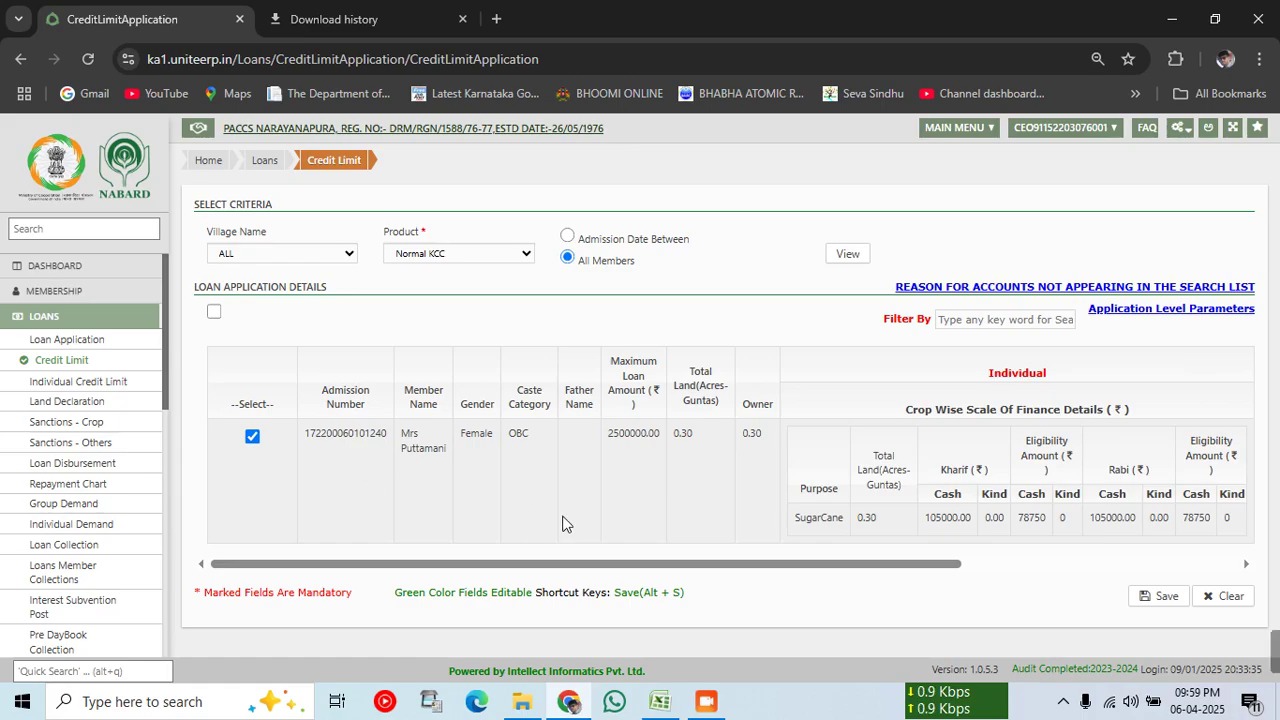
pyautogui.moveTo(808, 571); pyautogui.dragTo(1138, 560)
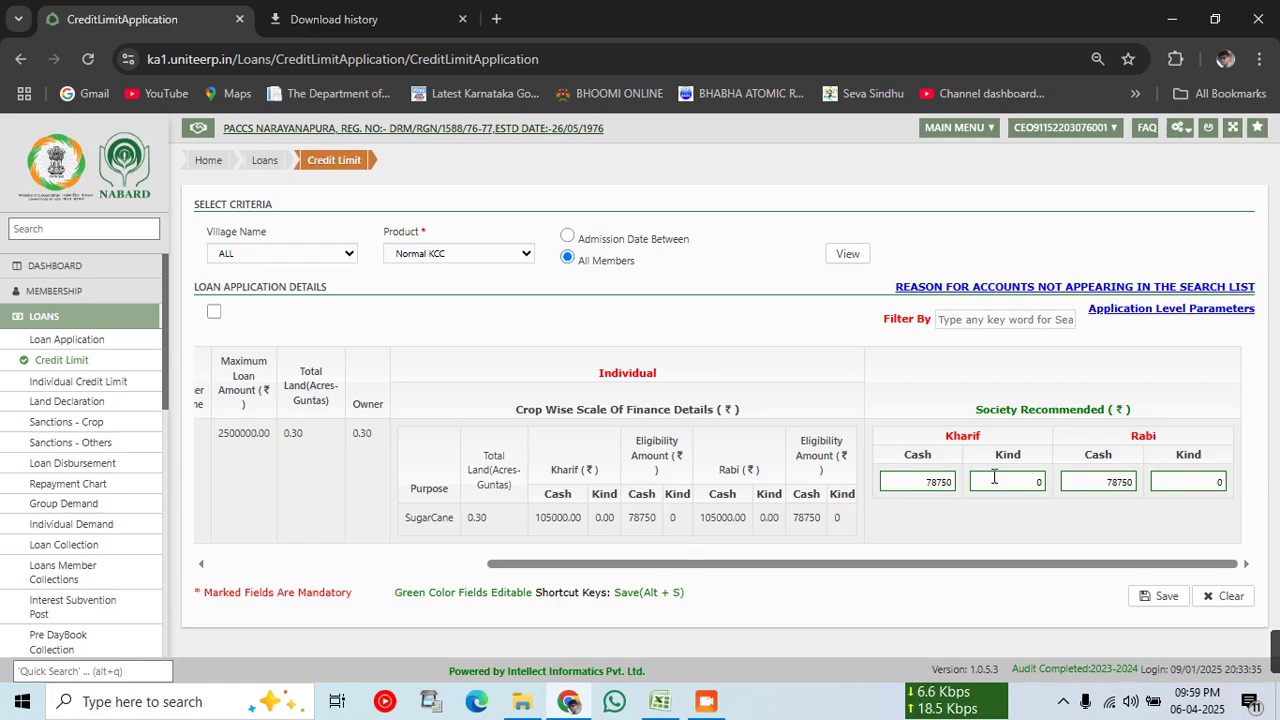
pyautogui.click(1150, 598)
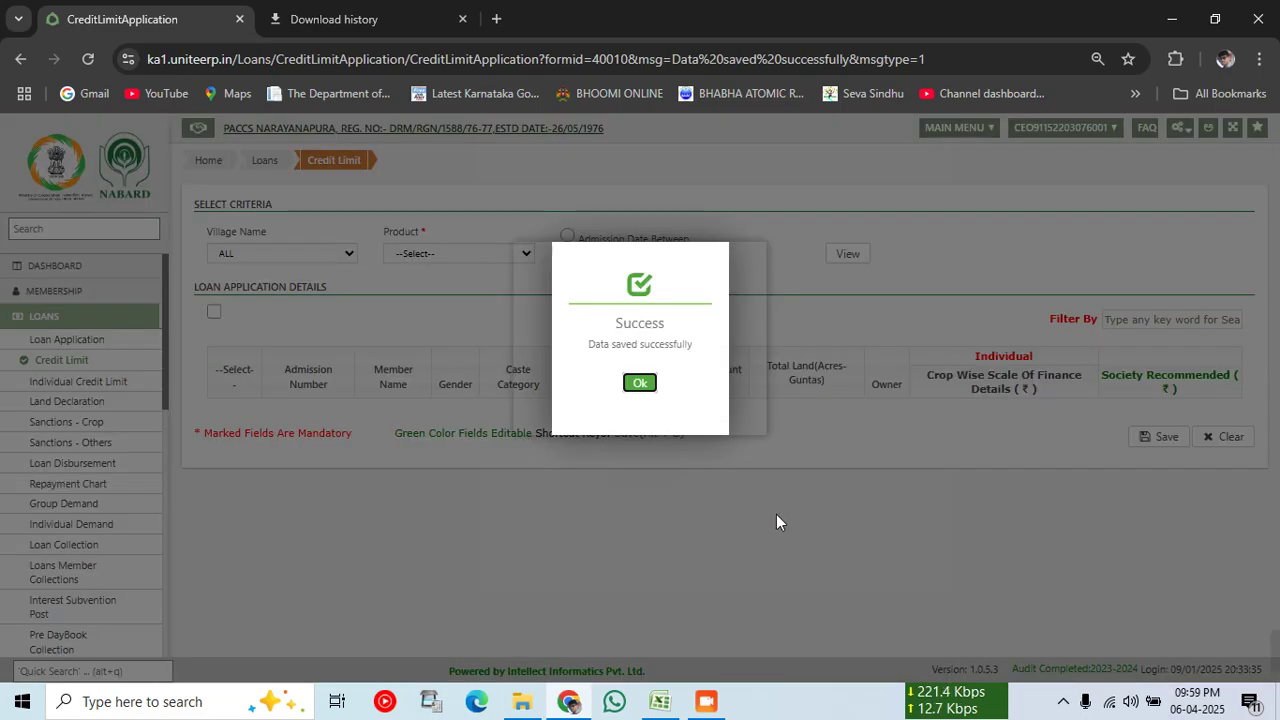
pyautogui.click(640, 384)
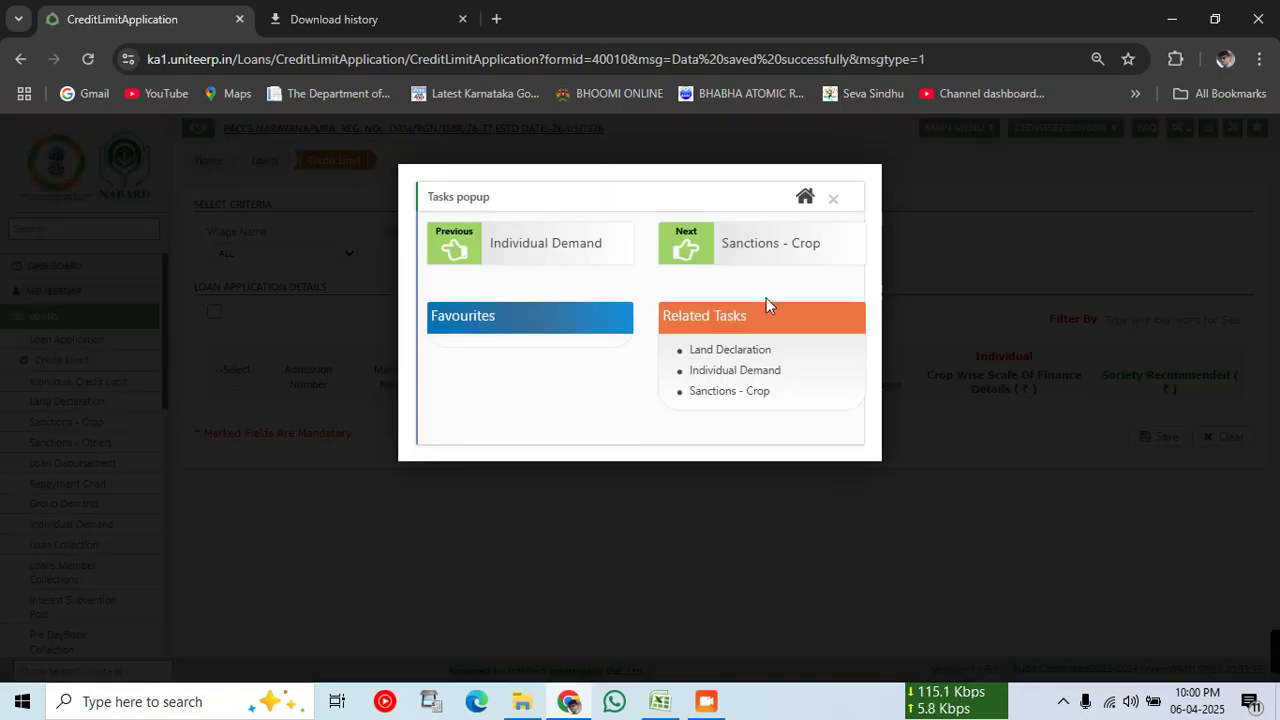
# Step: In Crop Sanctions, load the member's pending Normal KCC SugarCane application by admission number
pyautogui.click(751, 248)
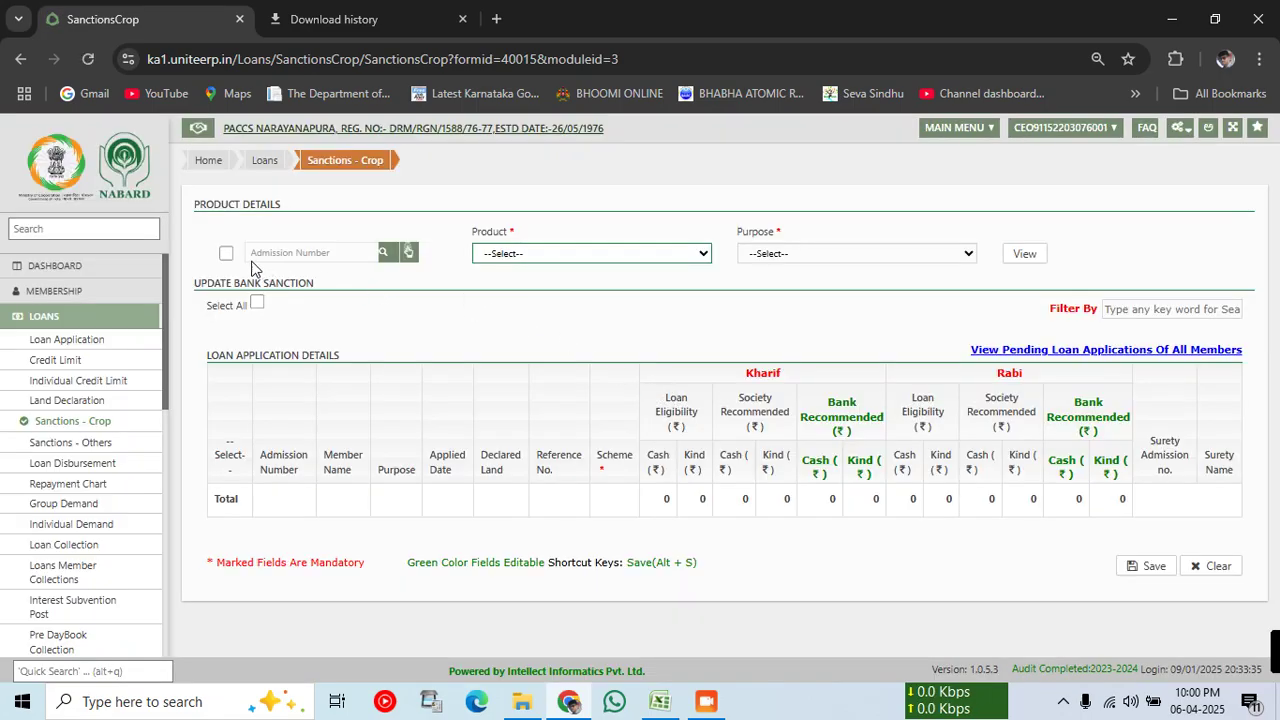
pyautogui.click(226, 253)
pyautogui.click(311, 253)
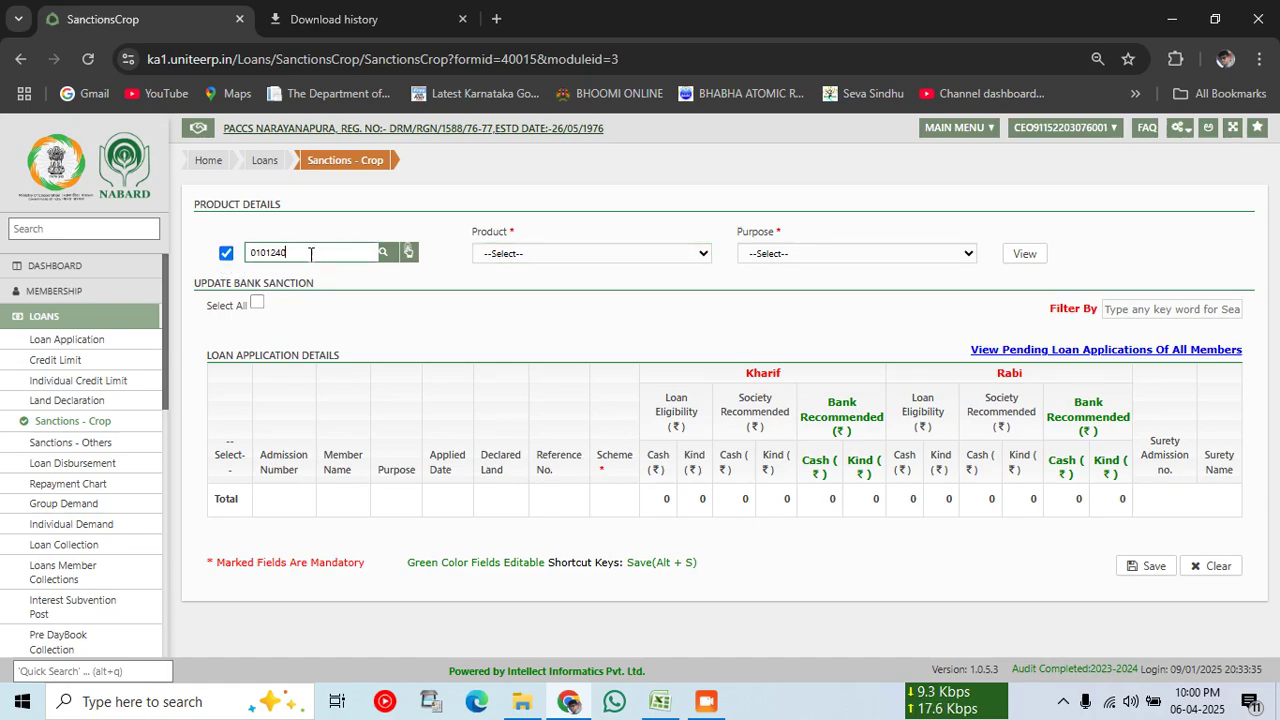
pyautogui.press('Tab')
pyautogui.click(530, 255)
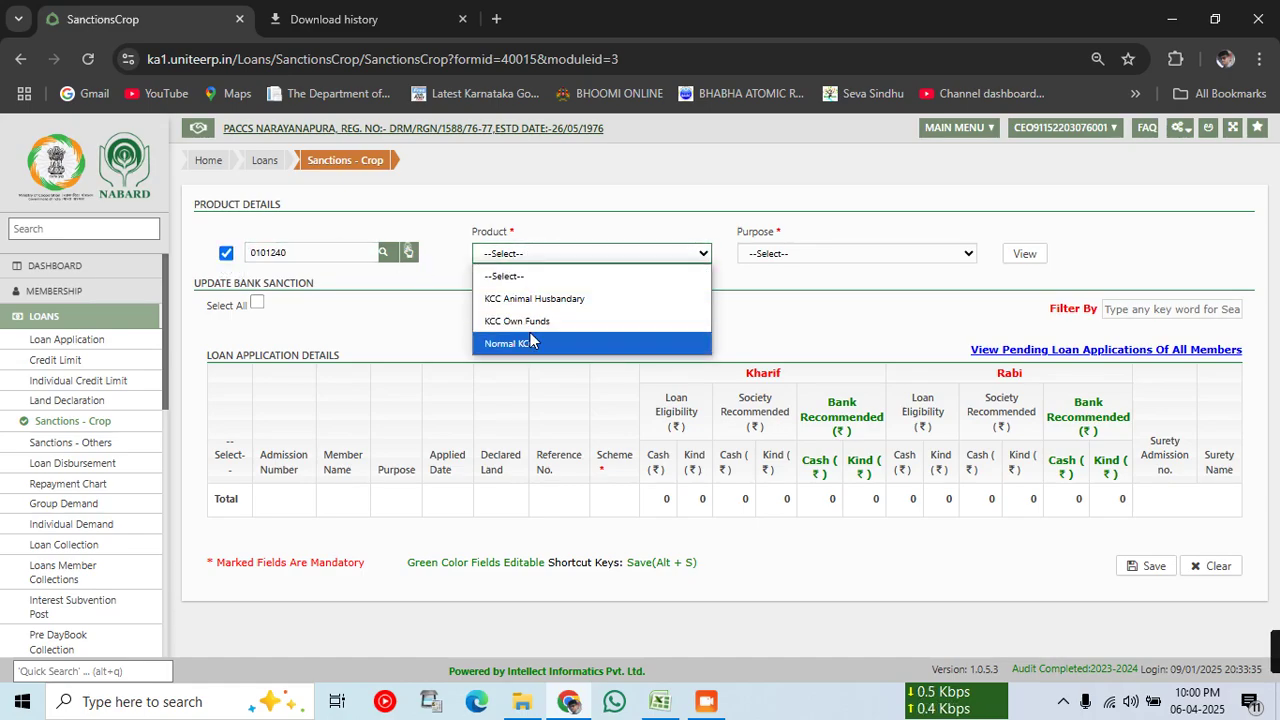
pyautogui.click(555, 337)
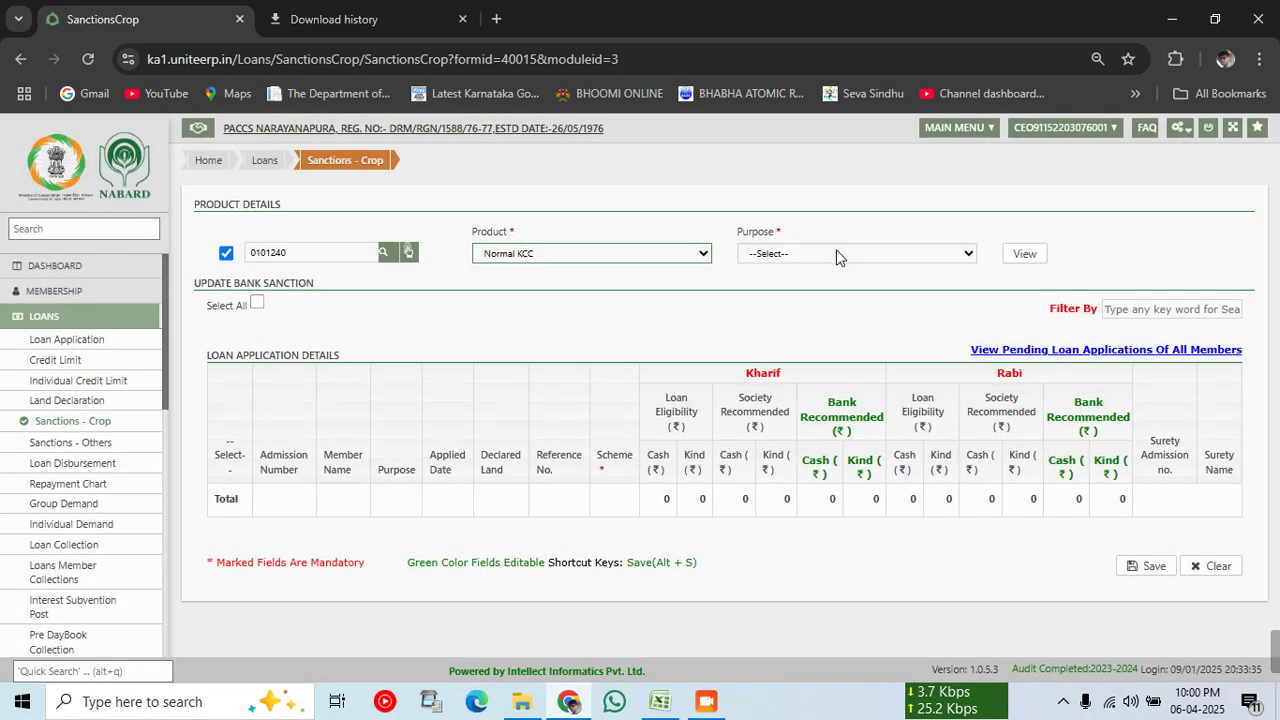
pyautogui.click(836, 254)
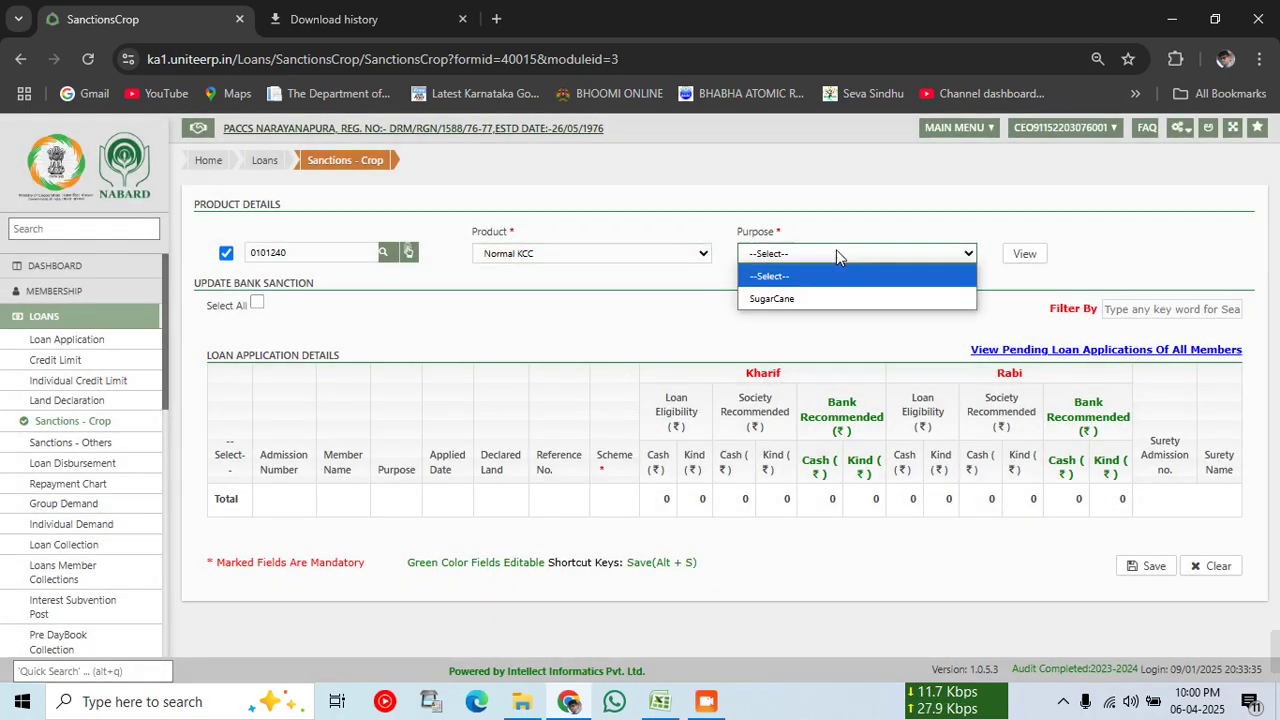
pyautogui.click(830, 298)
pyautogui.click(1033, 256)
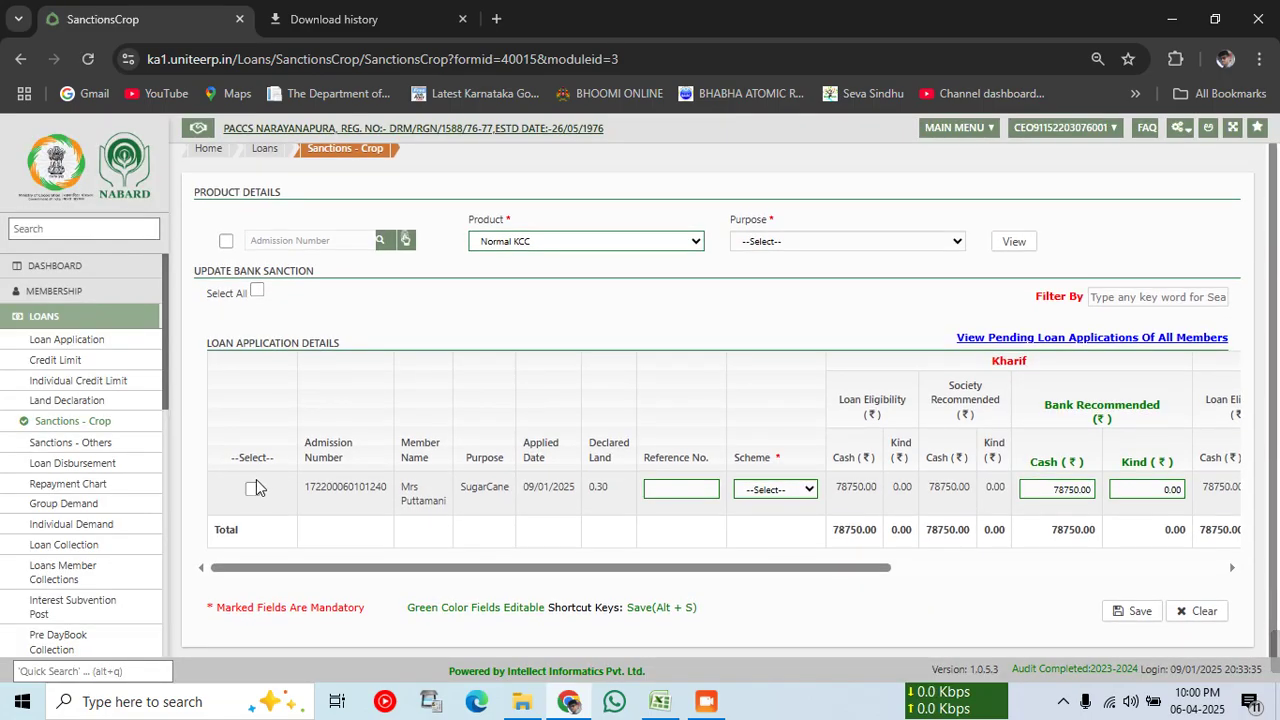
# Step: Select the member's sanction row, set scheme to Normal, and save the sanction
pyautogui.click(252, 498)
pyautogui.moveTo(494, 571); pyautogui.dragTo(634, 525)
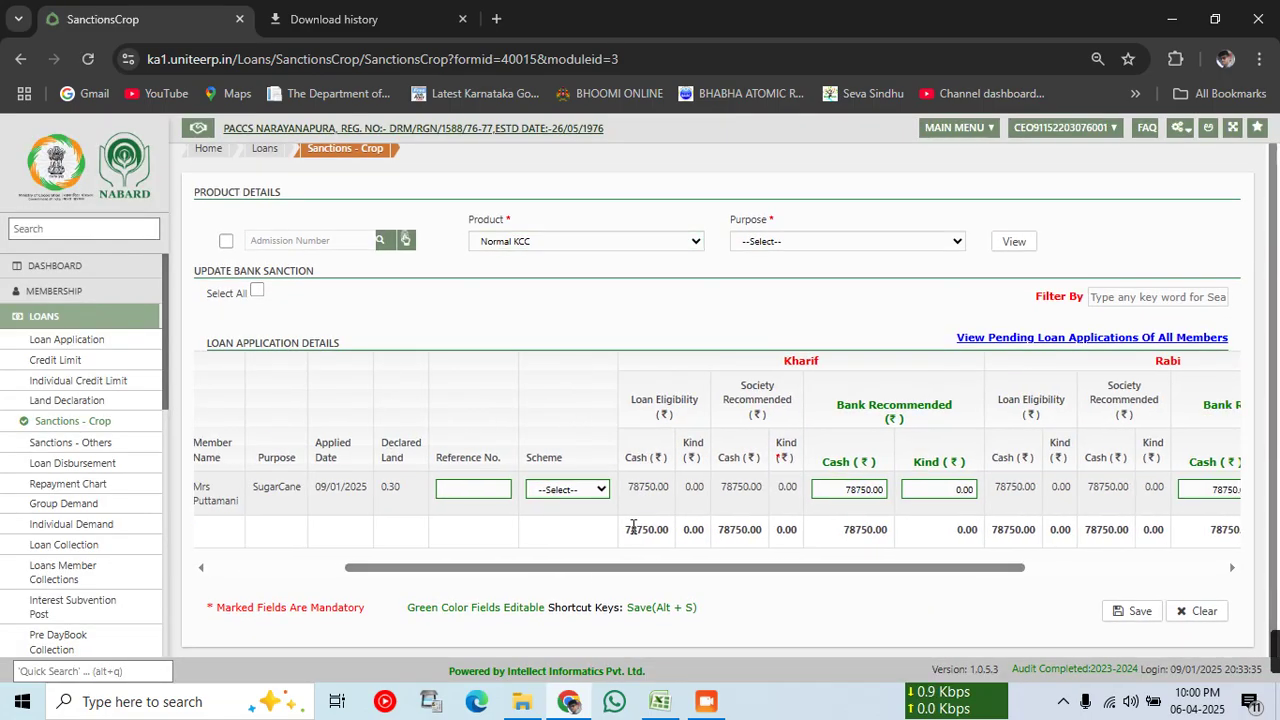
pyautogui.click(583, 490)
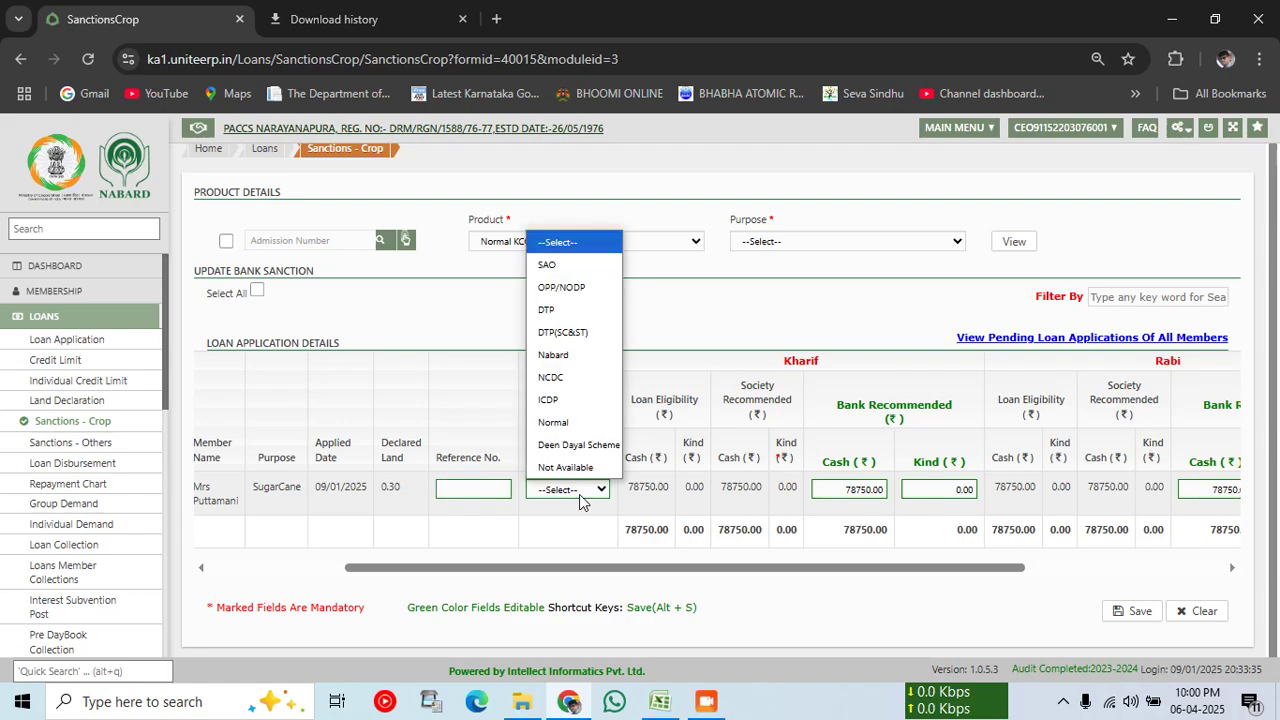
pyautogui.click(572, 422)
pyautogui.moveTo(607, 562); pyautogui.dragTo(1120, 575)
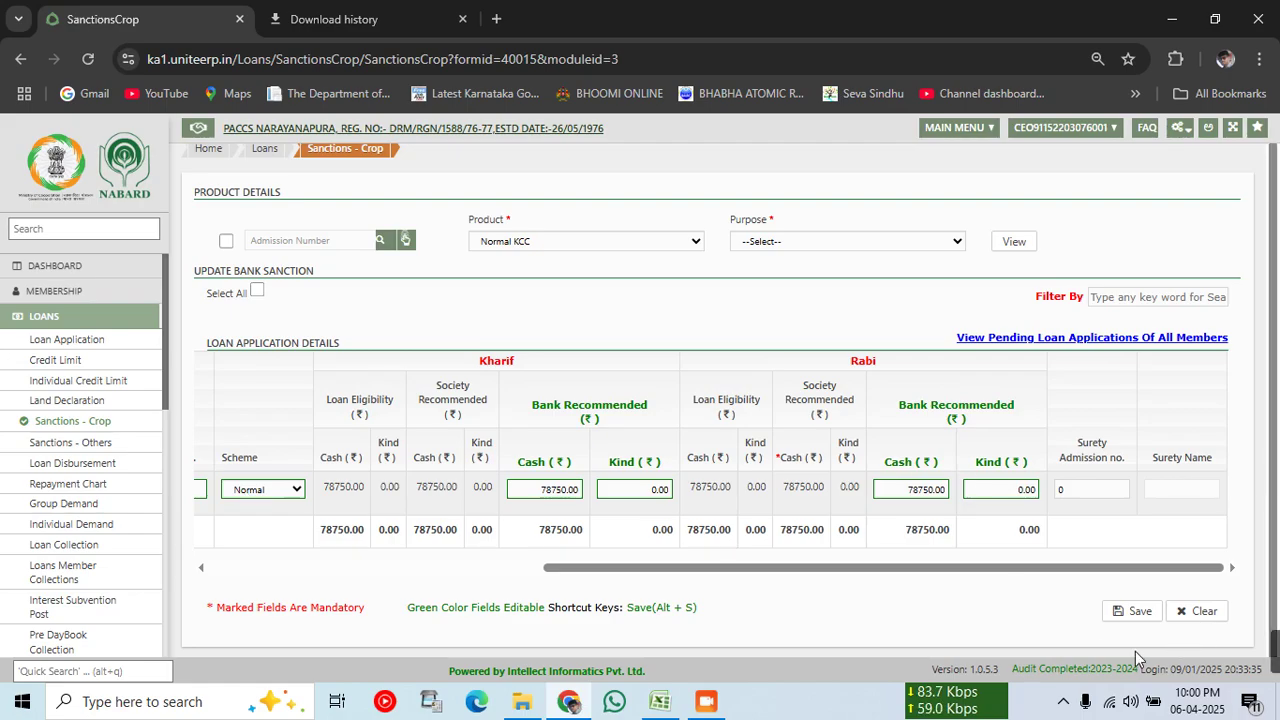
pyautogui.click(1118, 618)
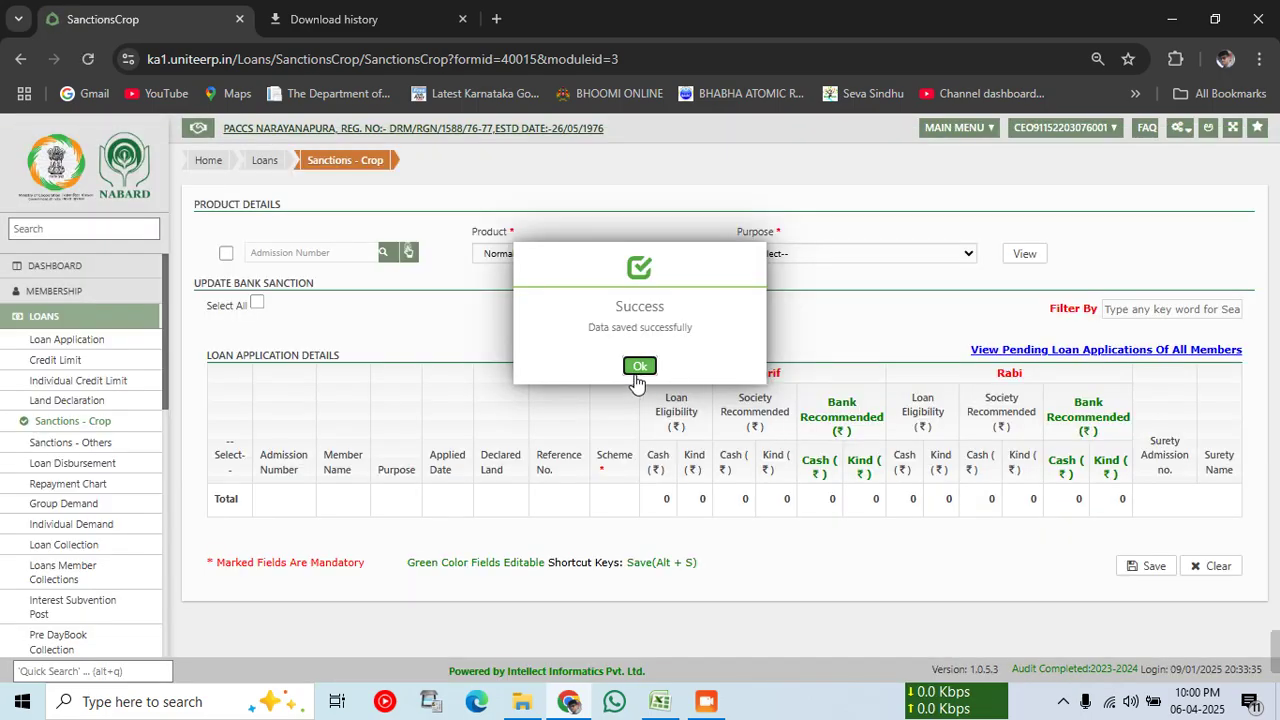
pyautogui.click(638, 366)
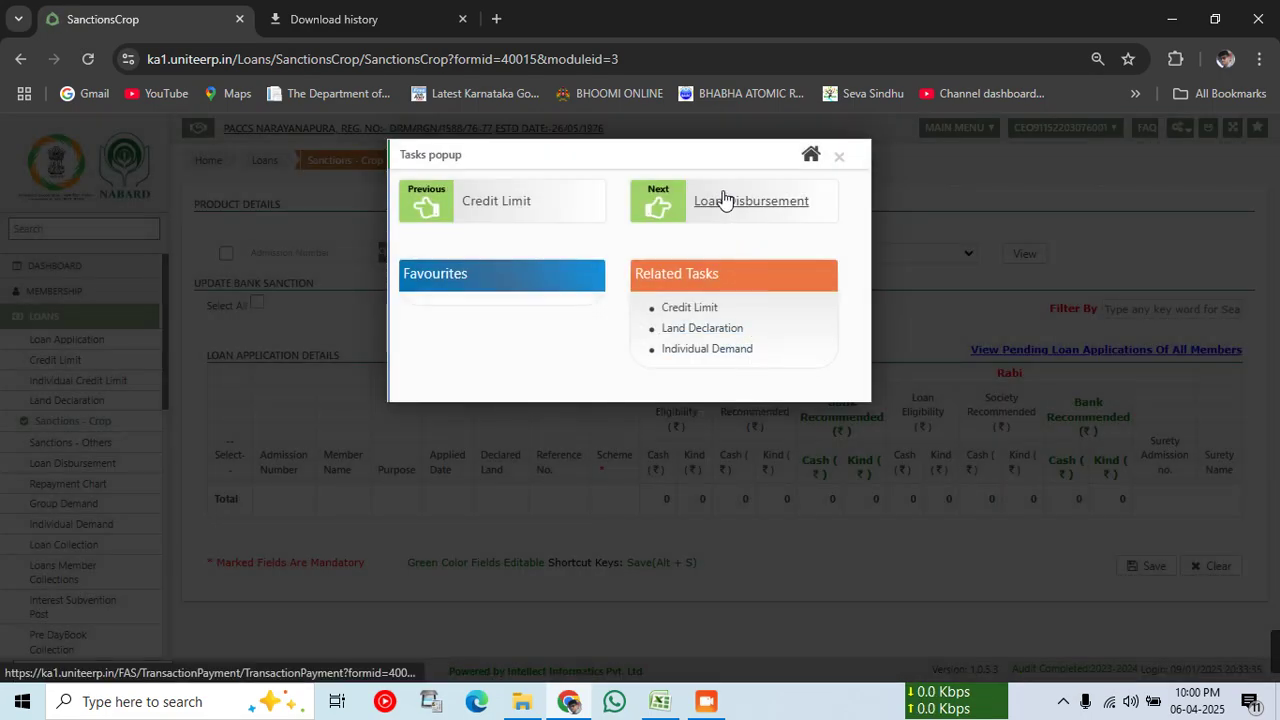
pyautogui.click(724, 199)
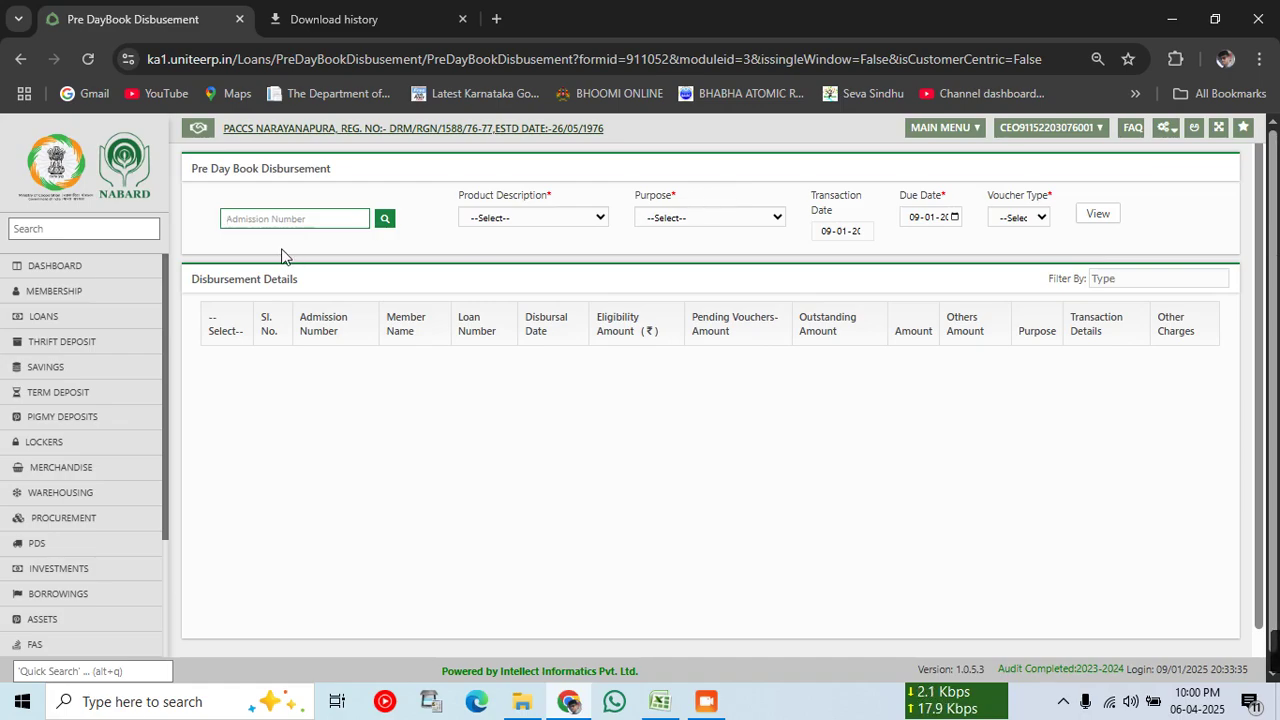
# Step: Enter the member's admission number and choose the Normal KCC product
pyautogui.press('Tab')
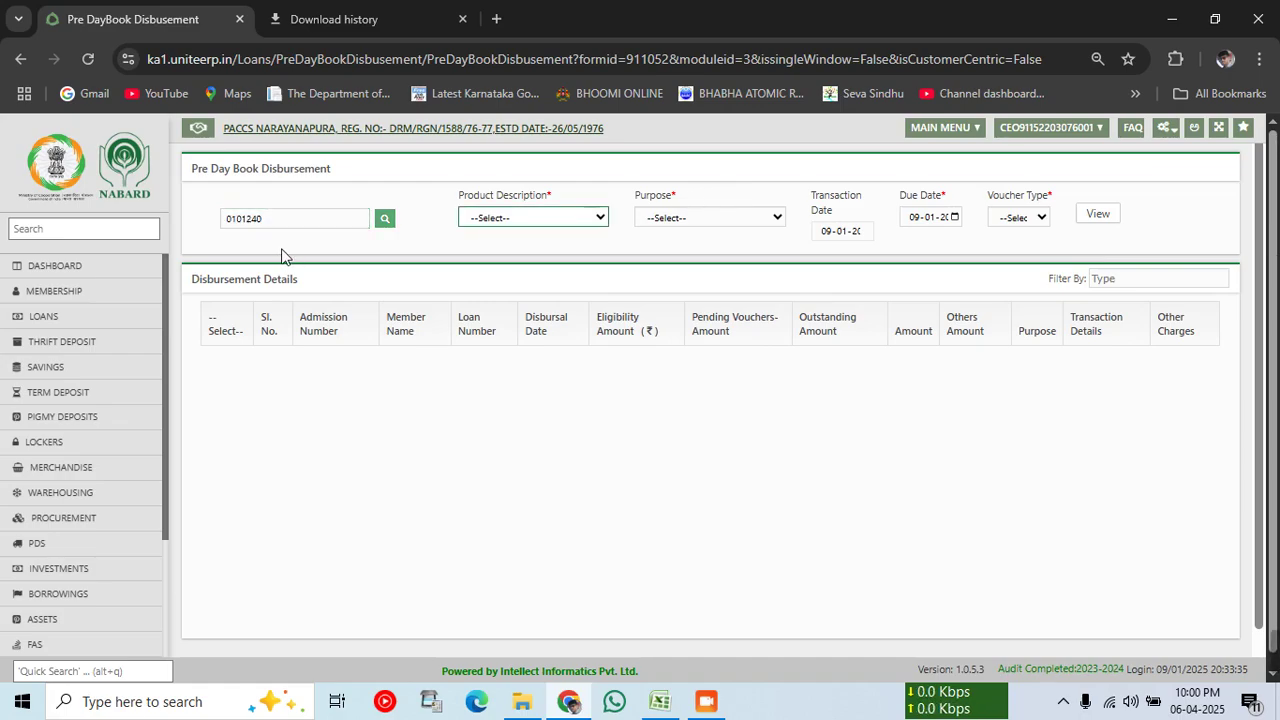
pyautogui.click(538, 218)
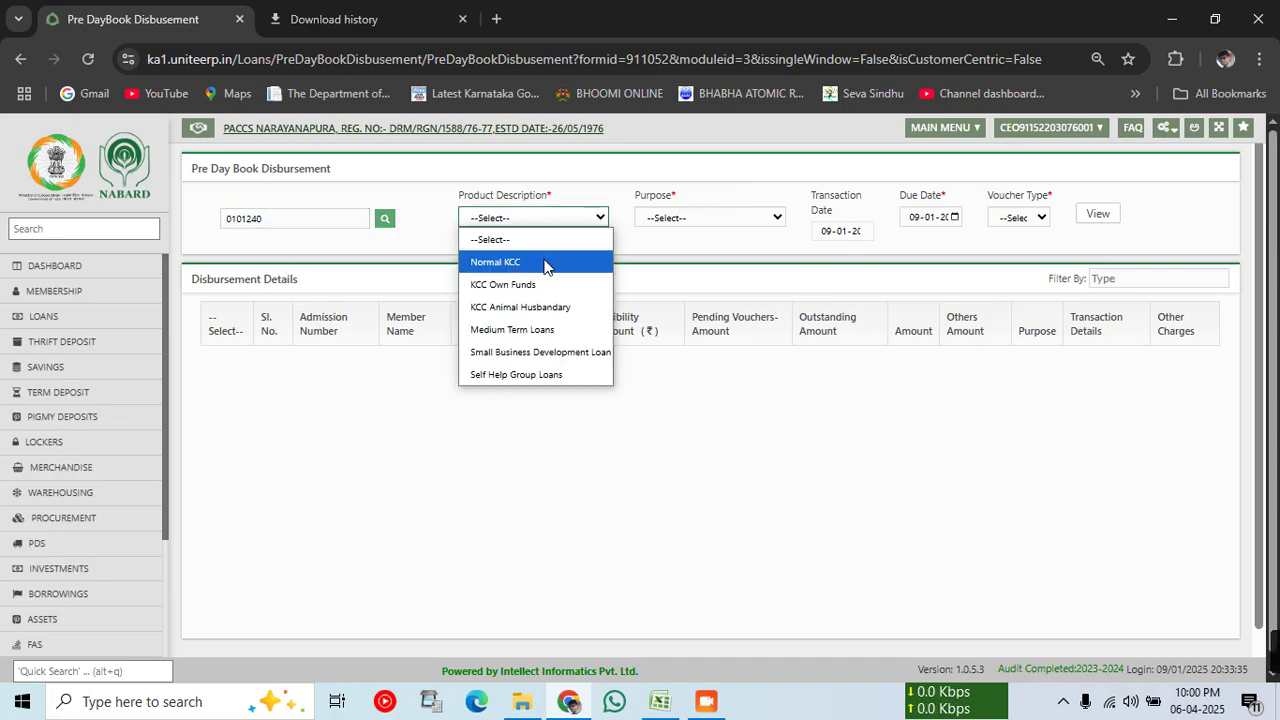
pyautogui.click(545, 264)
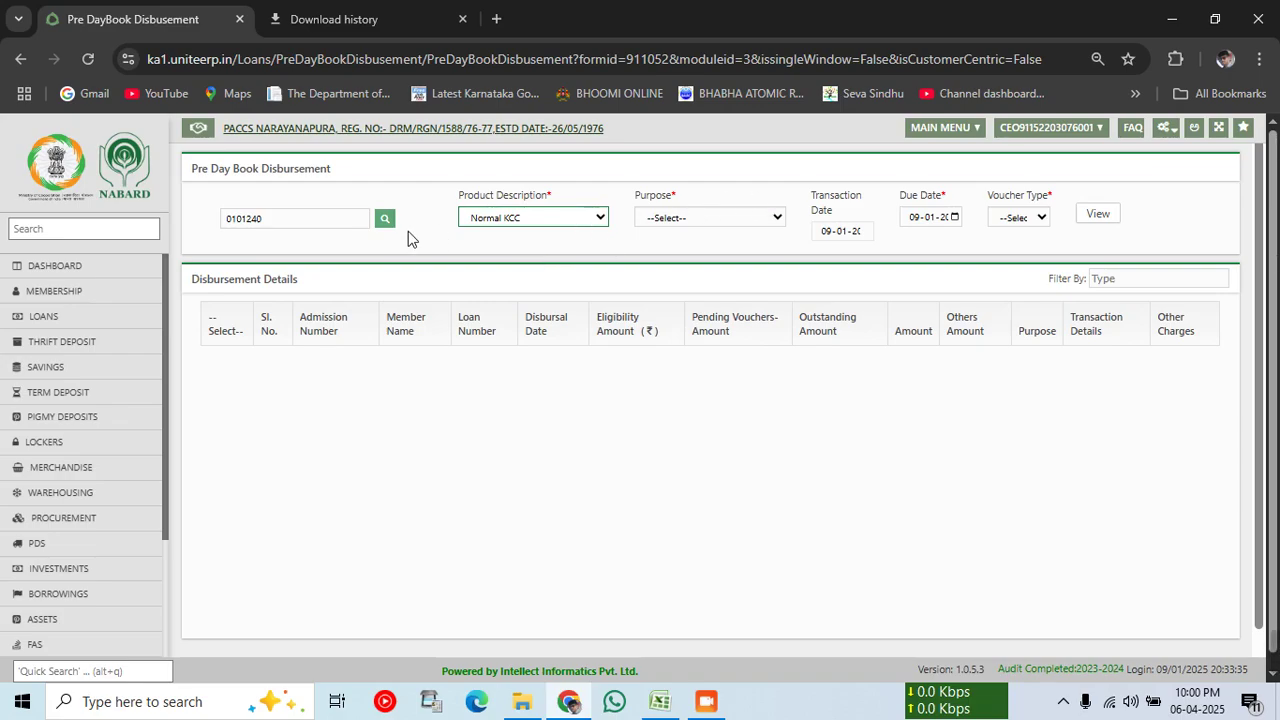
# Step: Search for the member by name and select them from the results
pyautogui.click(385, 220)
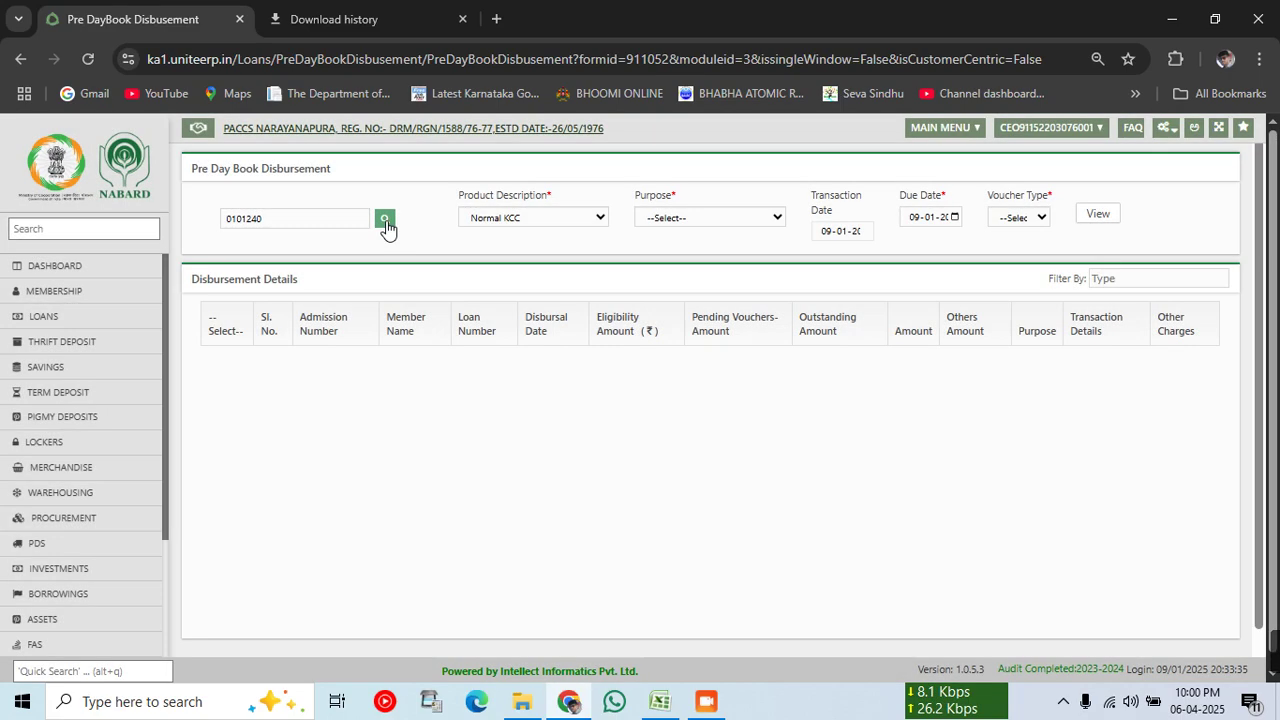
pyautogui.click(386, 222)
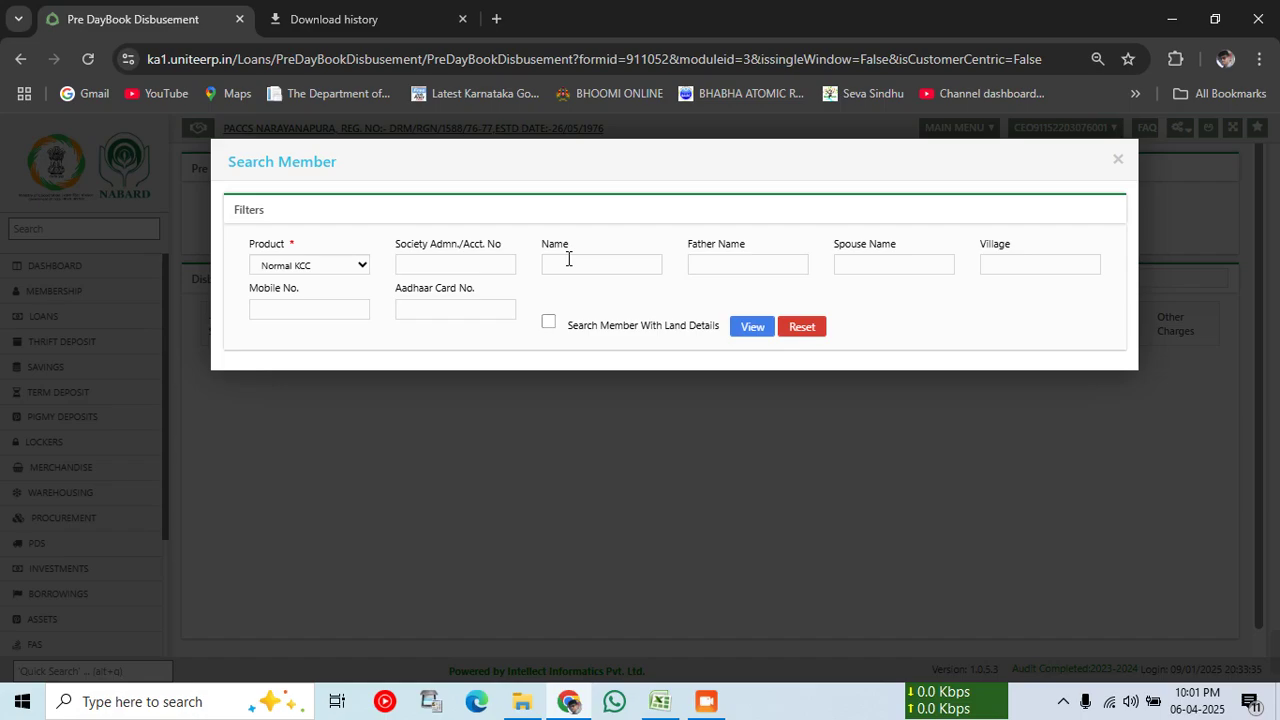
pyautogui.click(572, 268)
pyautogui.press('Tab')
pyautogui.click(866, 283)
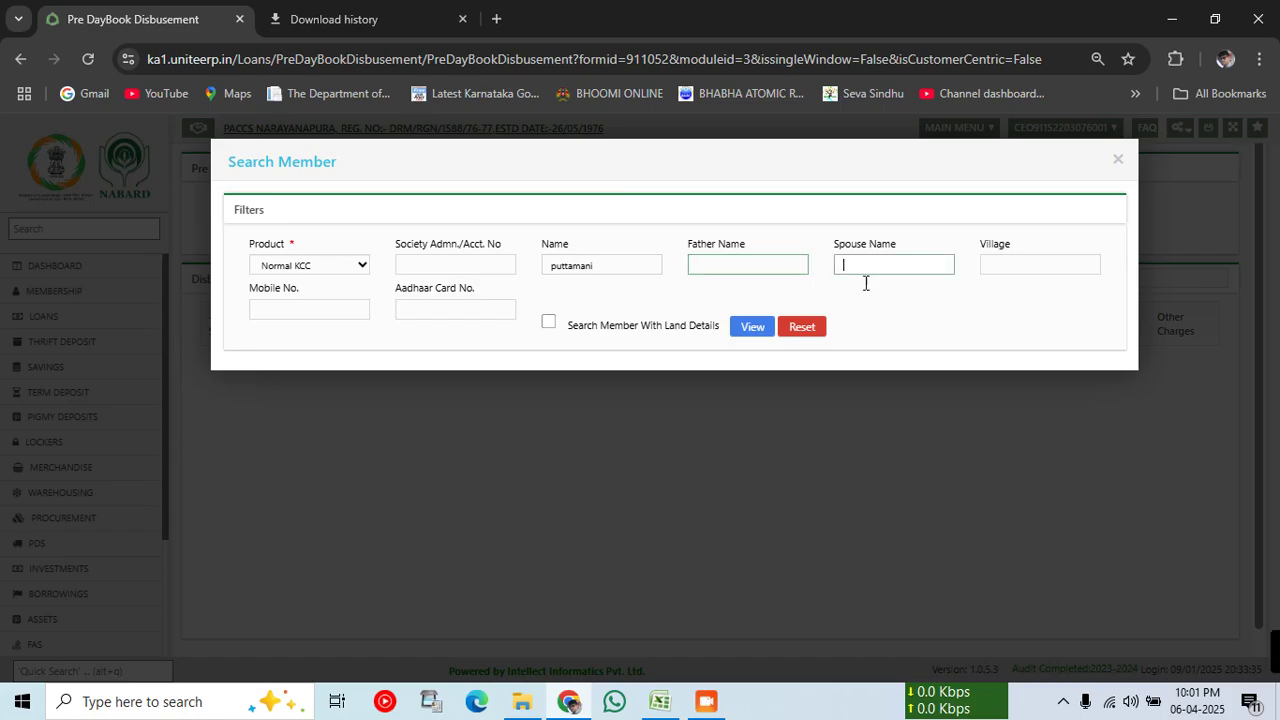
pyautogui.write('malla')
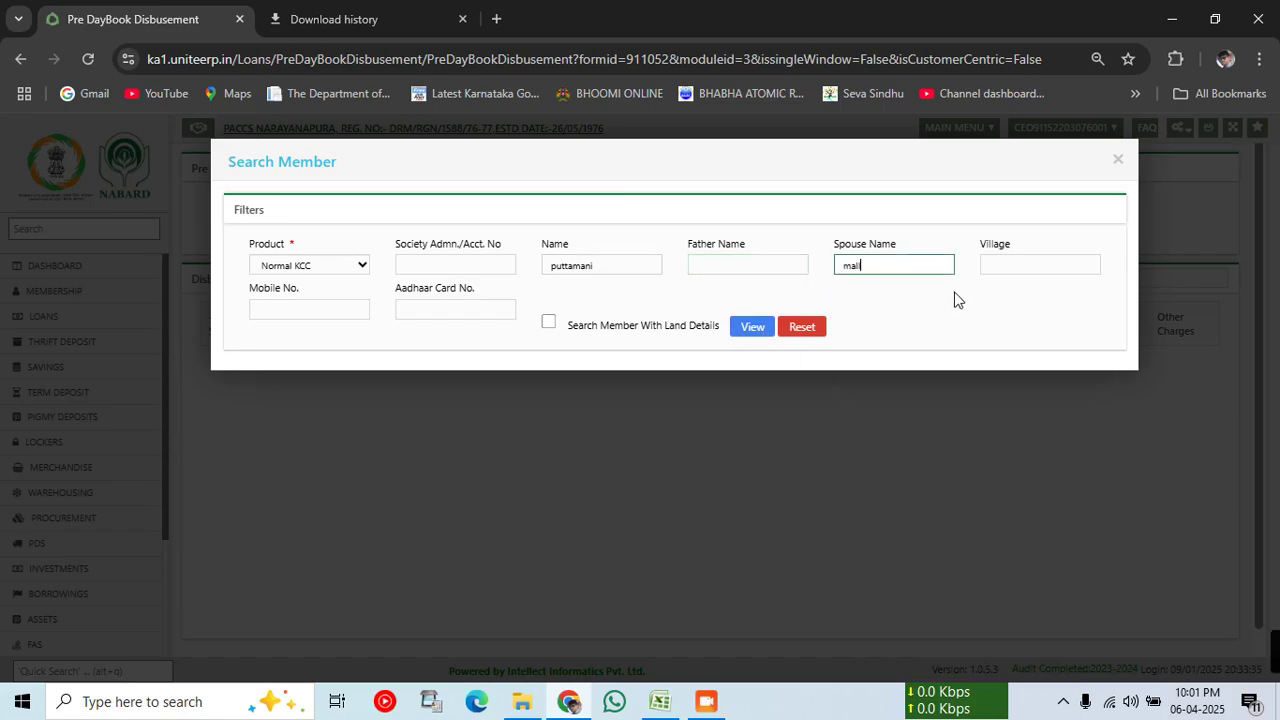
pyautogui.press('BackSpace')
pyautogui.press('BackSpace')
pyautogui.press('BackSpace')
pyautogui.press('BackSpace')
pyautogui.click(751, 327)
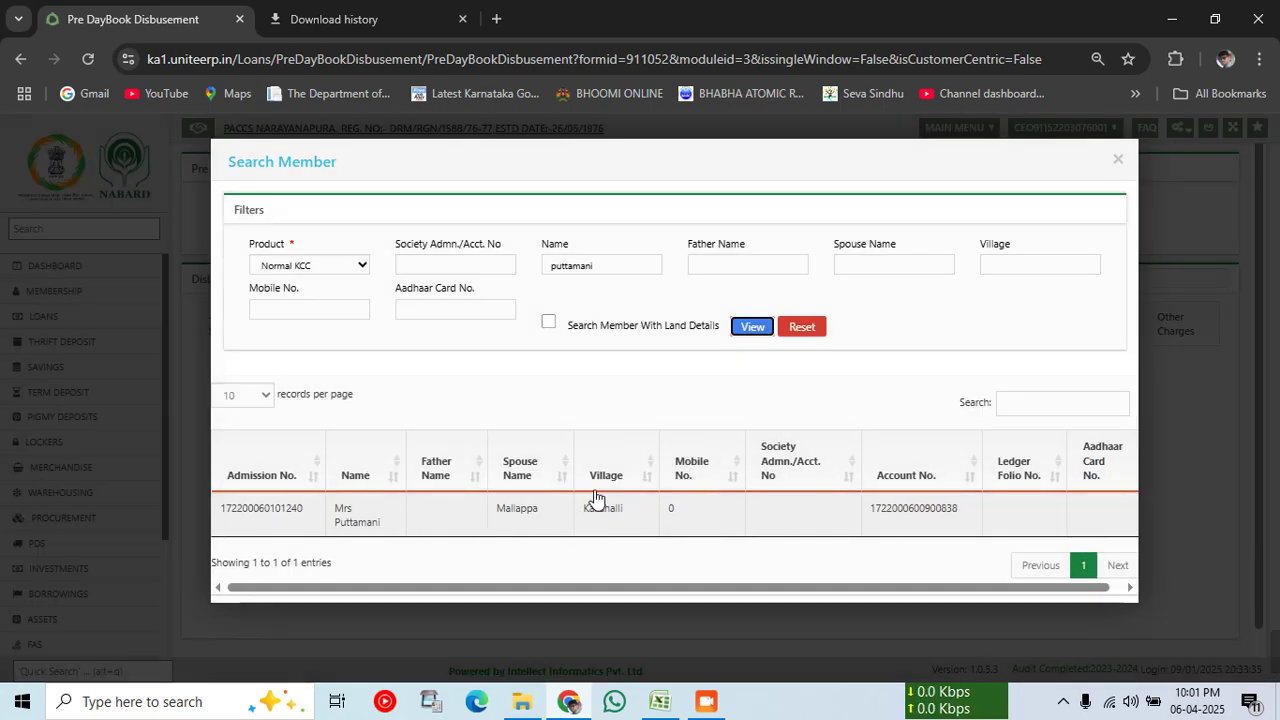
pyautogui.click(356, 519)
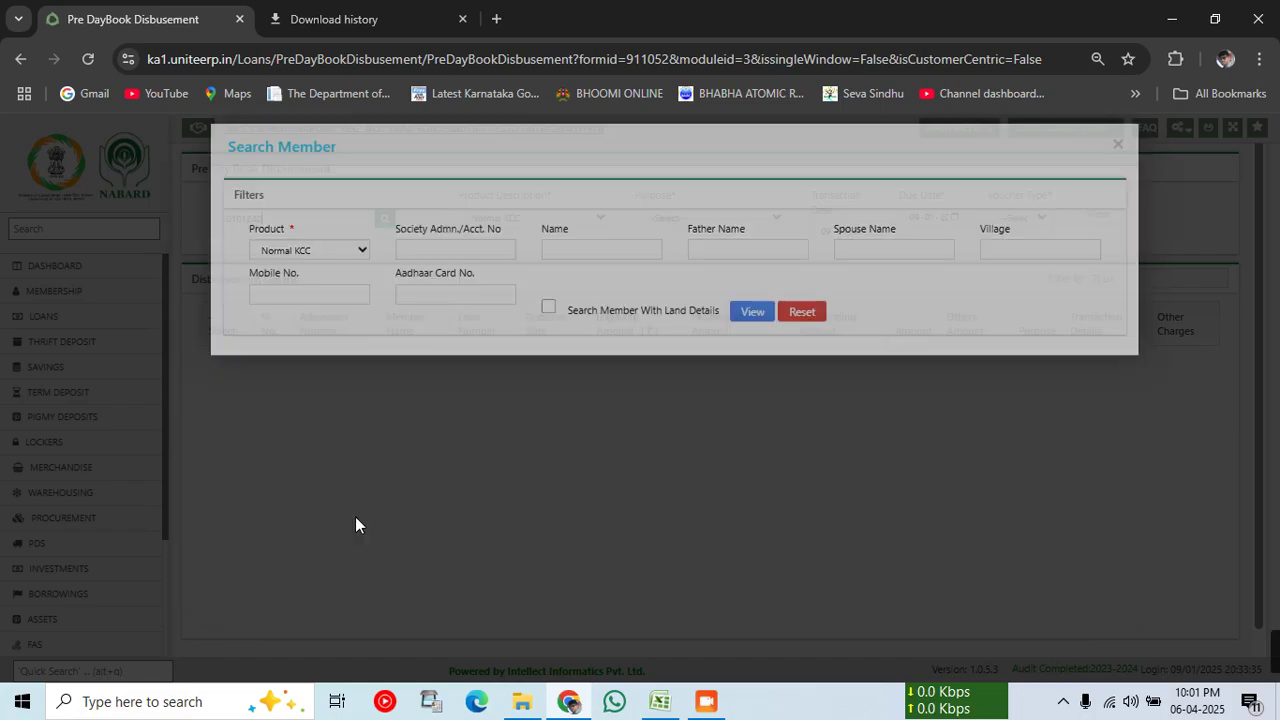
# Step: Choose SugarCane, Transfer voucher type and batch 24200481, then load the disbursement details
pyautogui.click(743, 218)
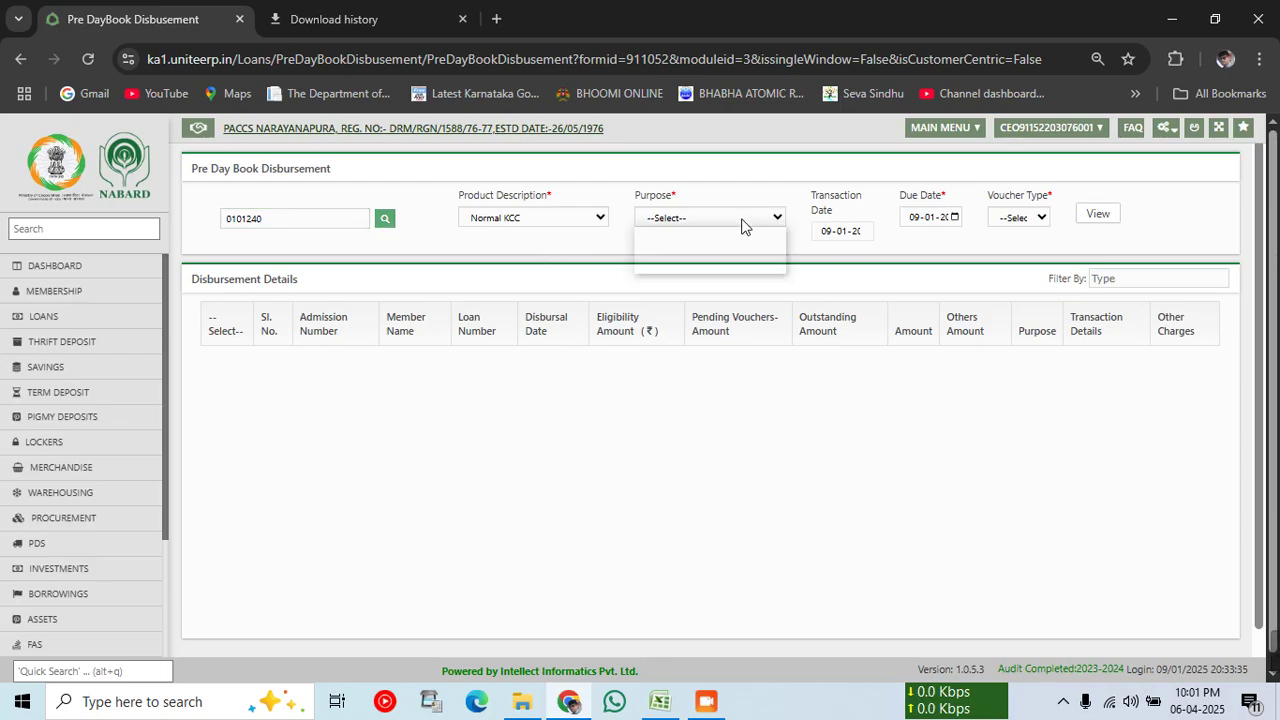
pyautogui.click(710, 257)
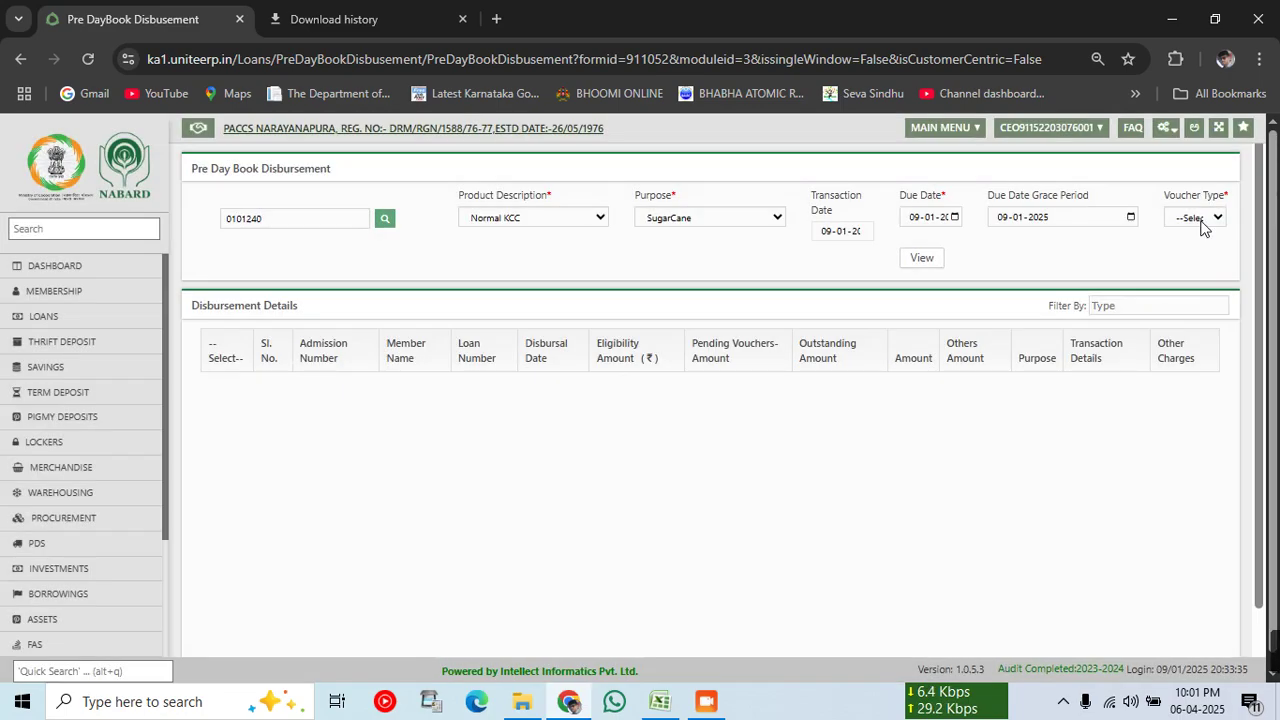
pyautogui.click(1200, 218)
pyautogui.click(1216, 279)
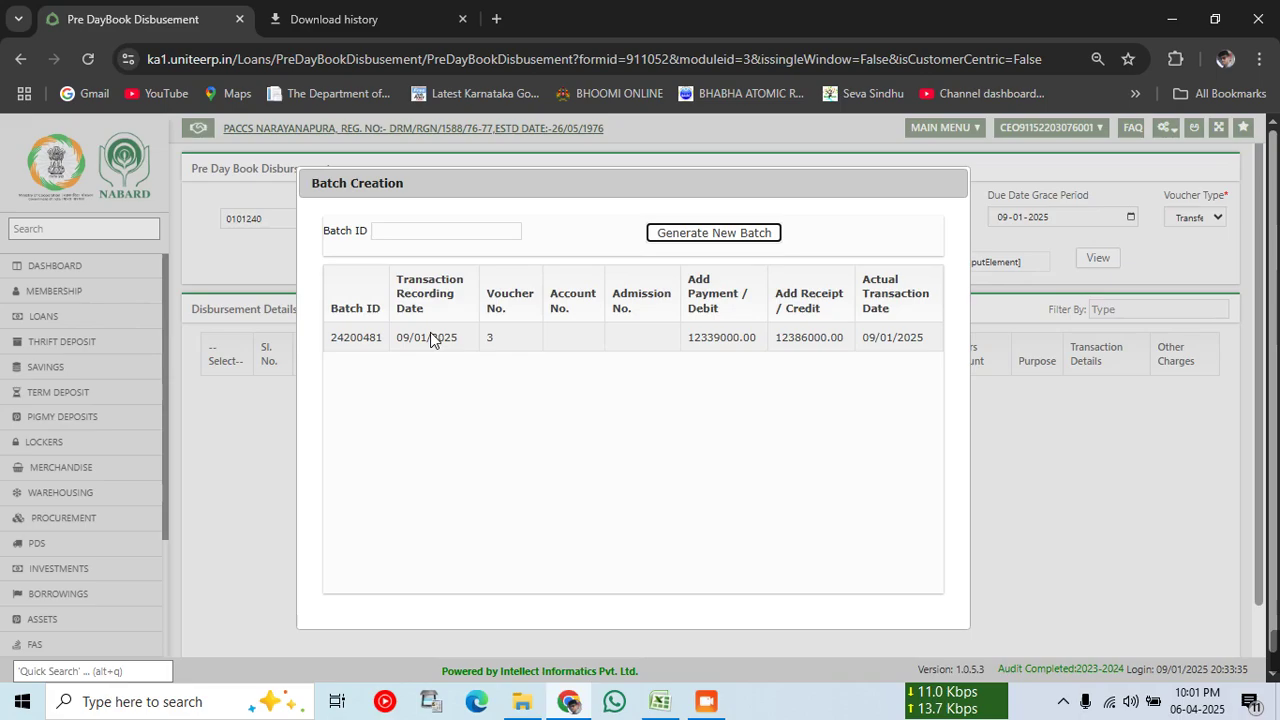
pyautogui.click(428, 337)
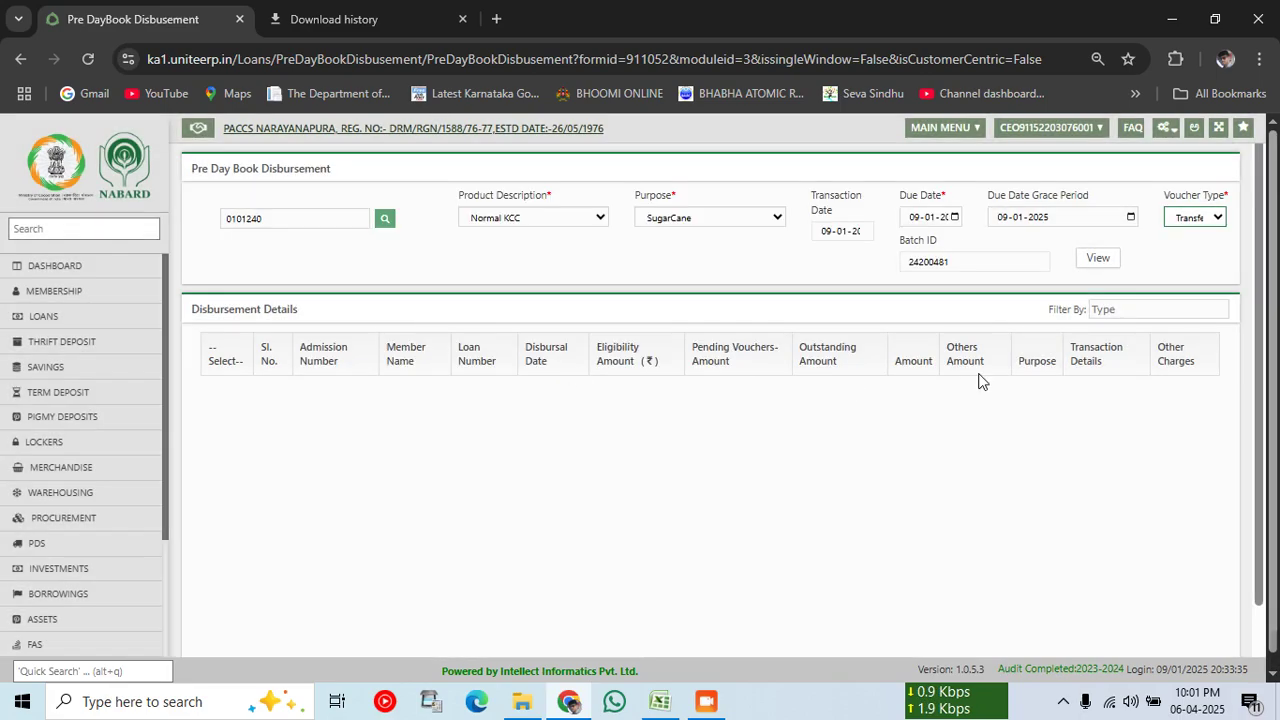
pyautogui.click(1097, 258)
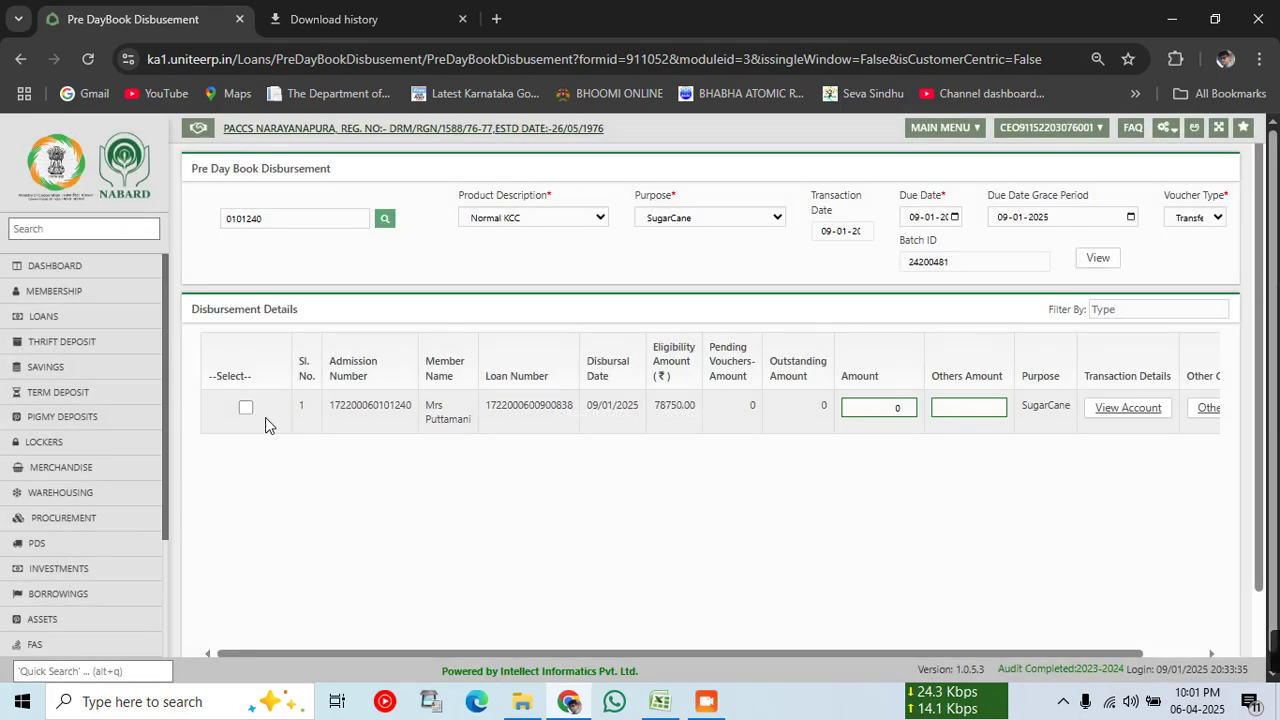
# Step: Tick the member's loan, enter amount 47000, verify and save the disbursement
pyautogui.click(262, 413)
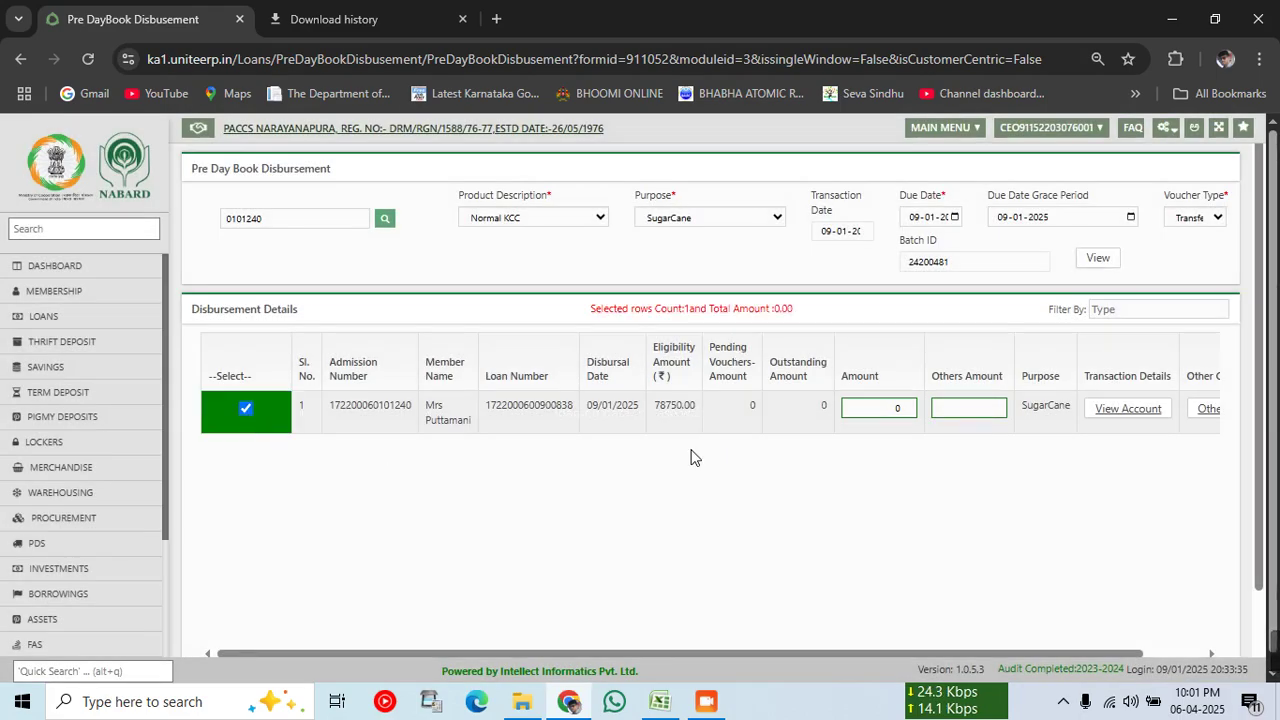
pyautogui.click(871, 408)
pyautogui.write('47')
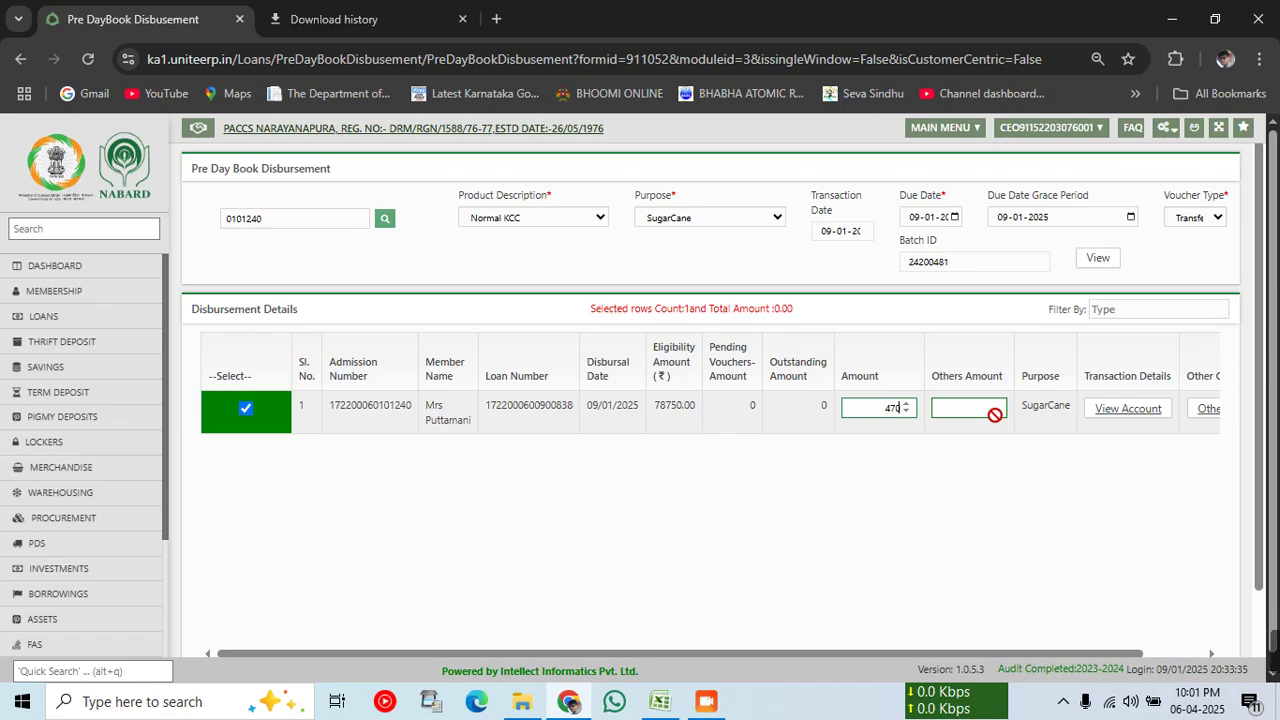
pyautogui.write('00')
pyautogui.scroll(-1, 1058, 496)
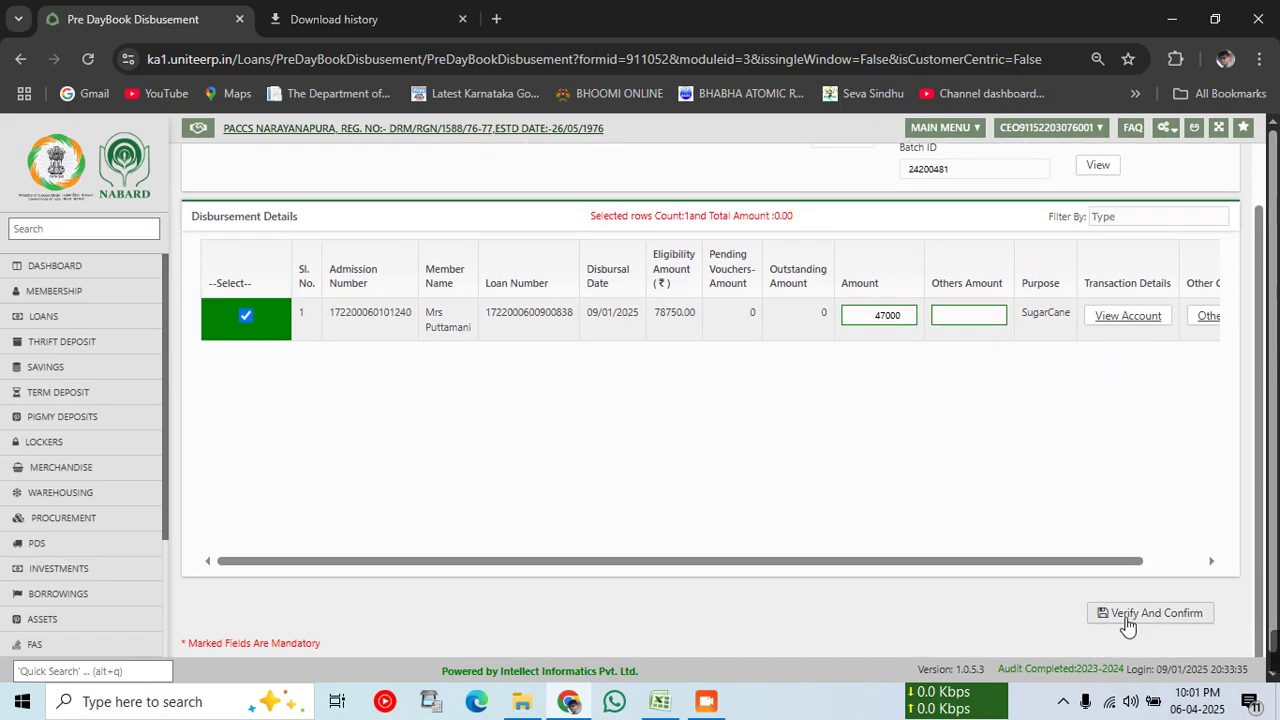
pyautogui.click(1125, 615)
pyautogui.click(1027, 563)
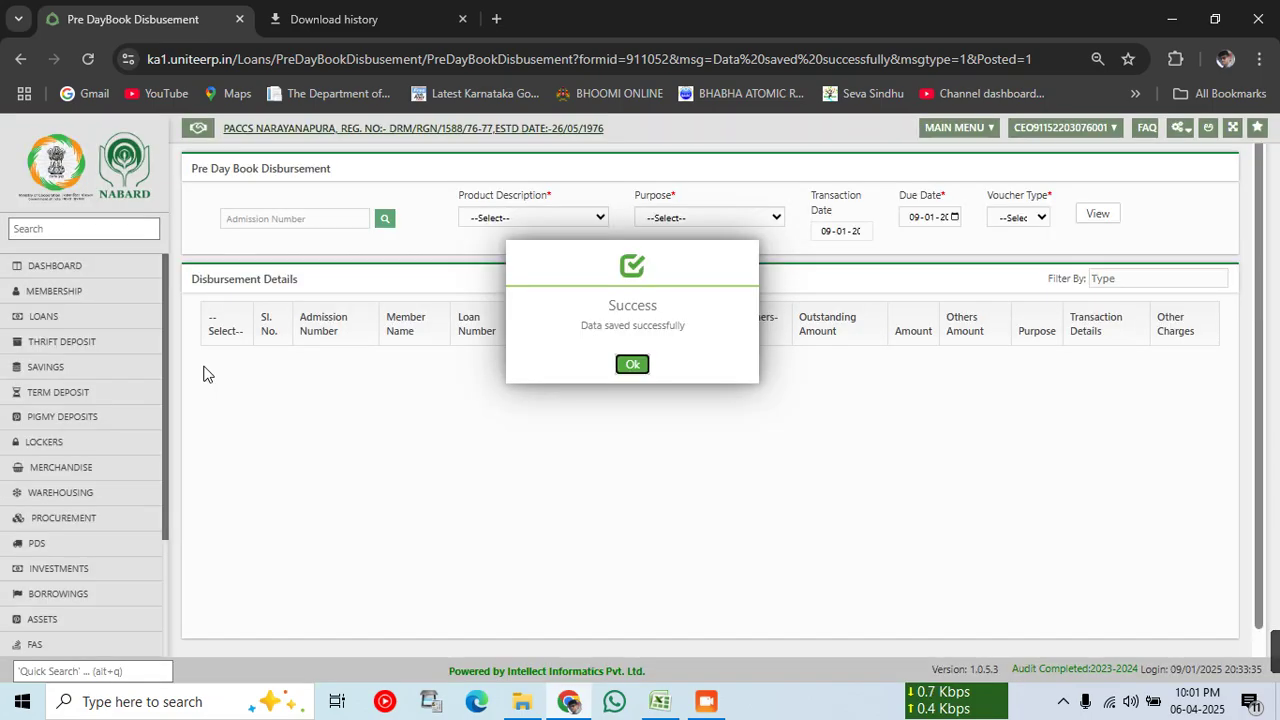
# Step: Generate the FAS Before Post Day Book for 09-01-2025, branch HO, as a PDF
pyautogui.click(634, 366)
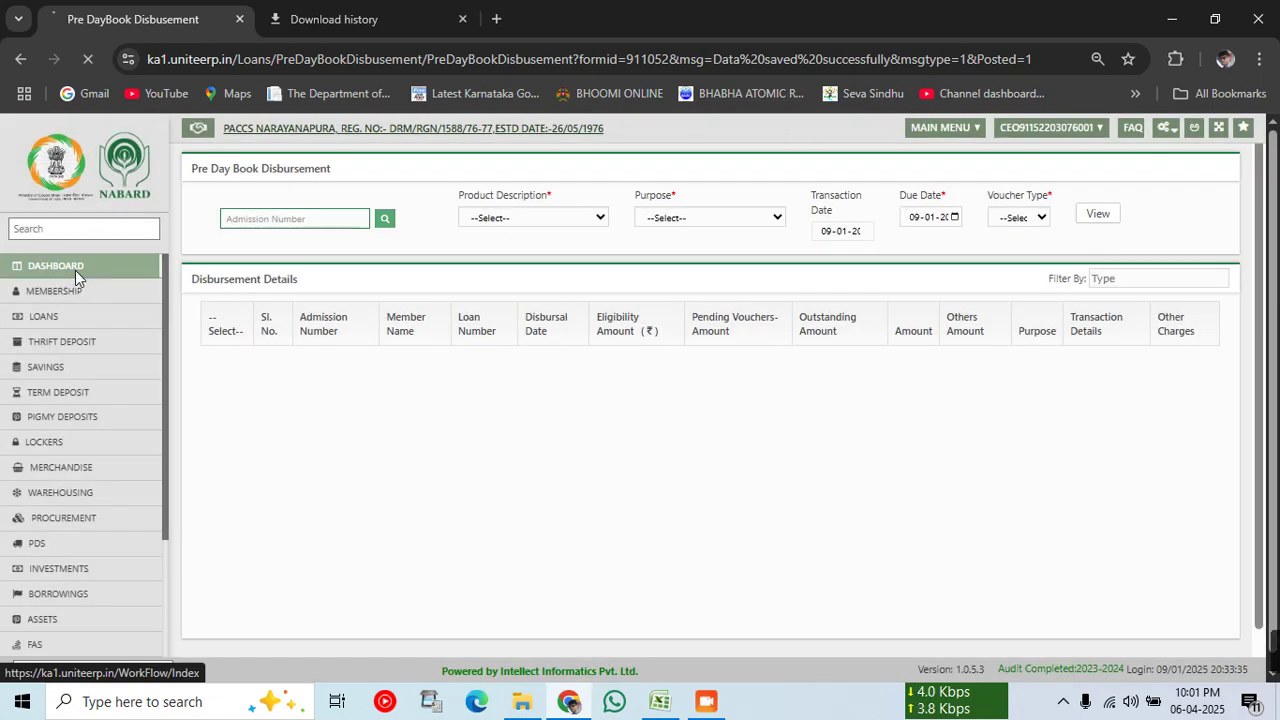
pyautogui.click(75, 270)
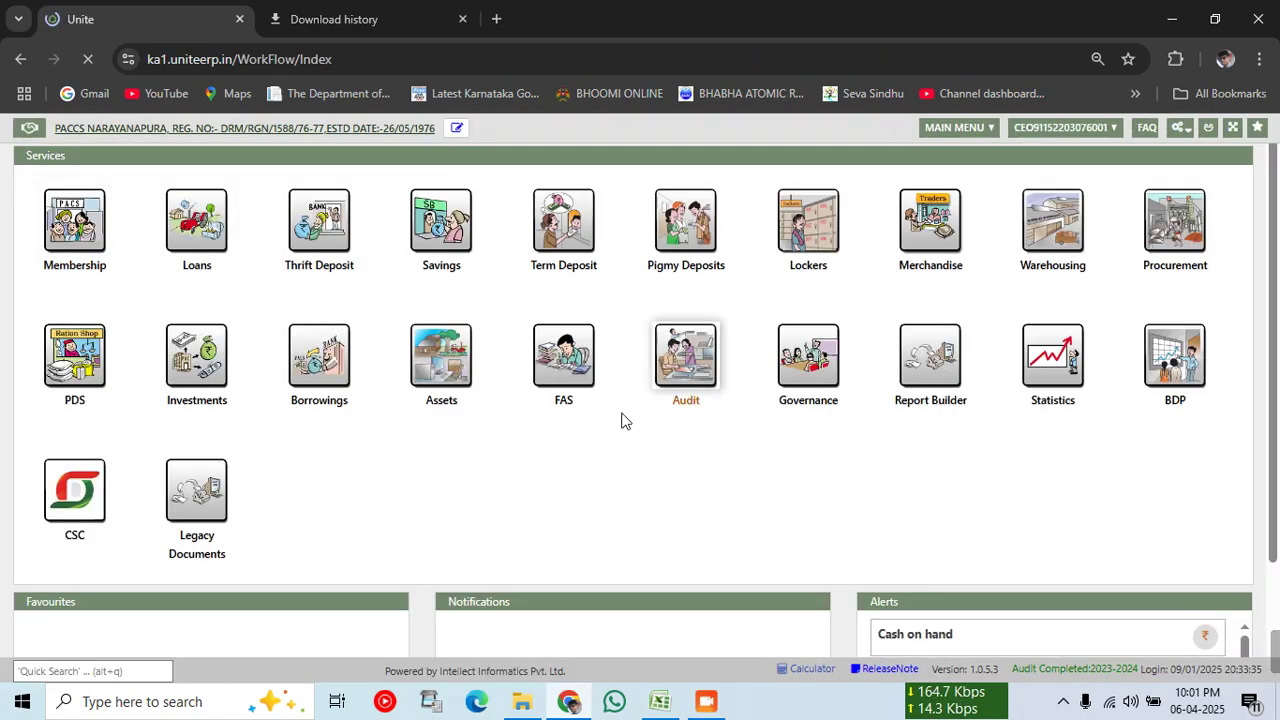
pyautogui.click(572, 370)
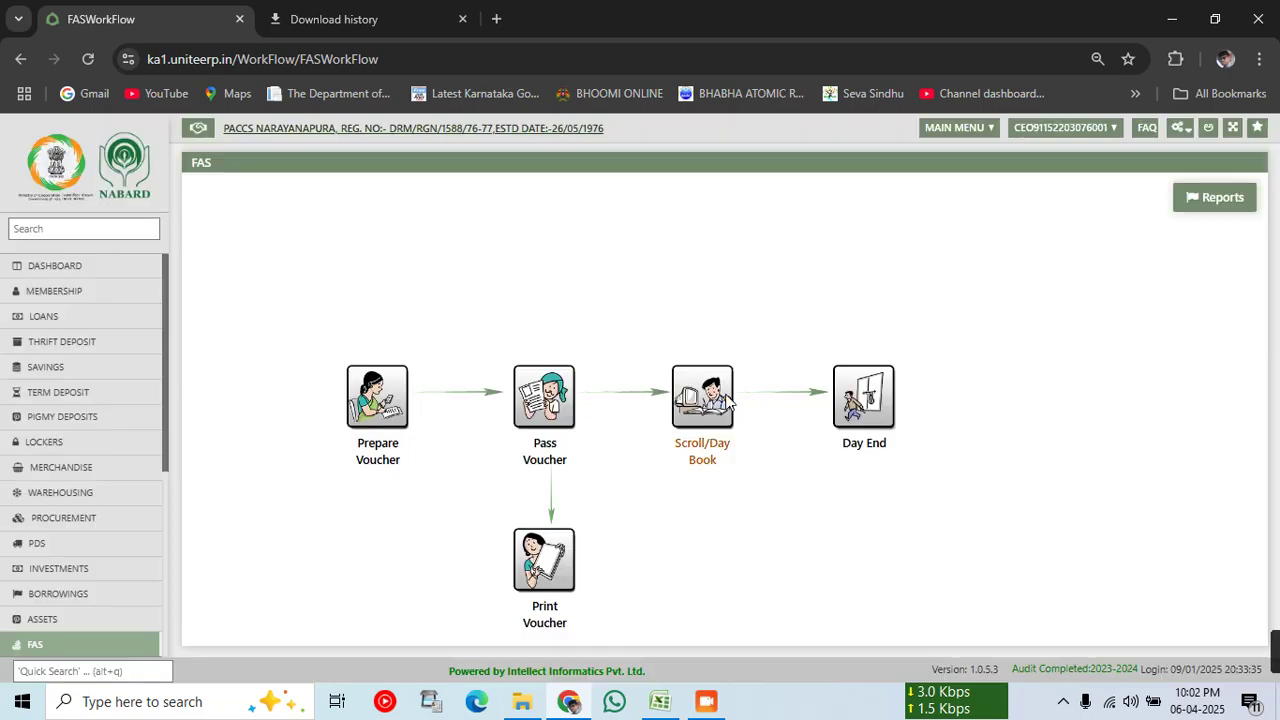
pyautogui.click(726, 397)
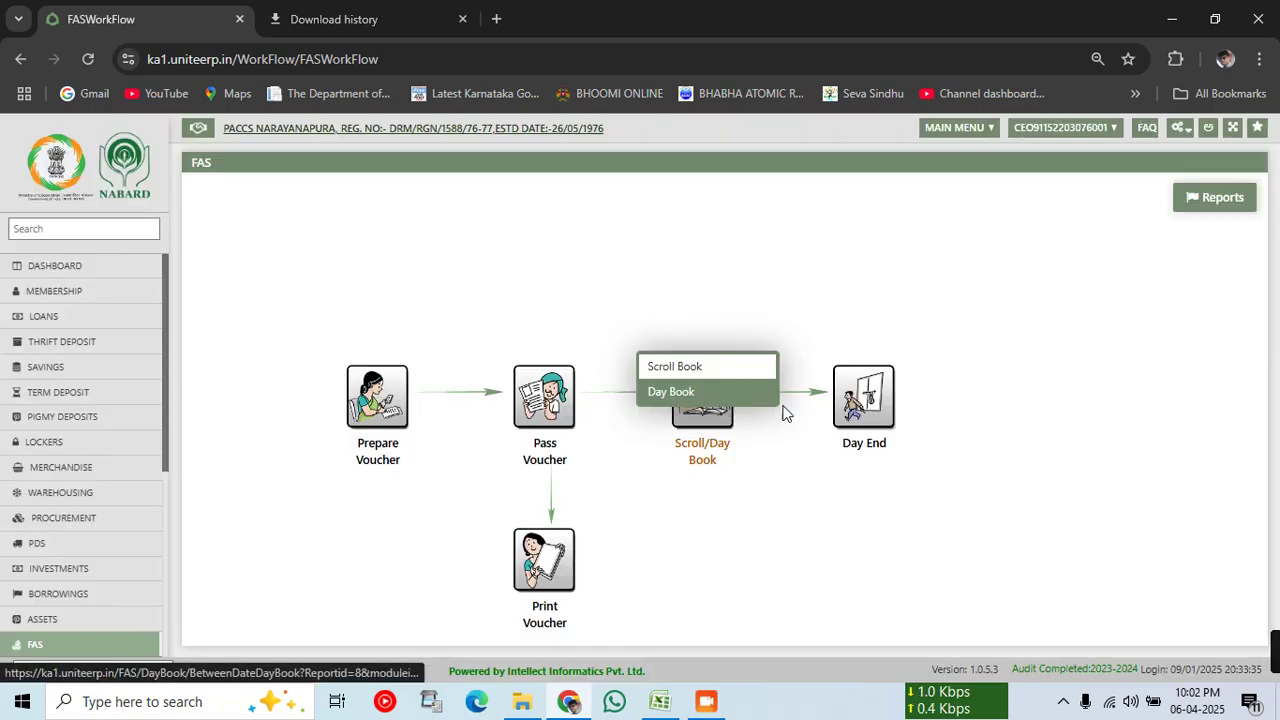
pyautogui.click(706, 393)
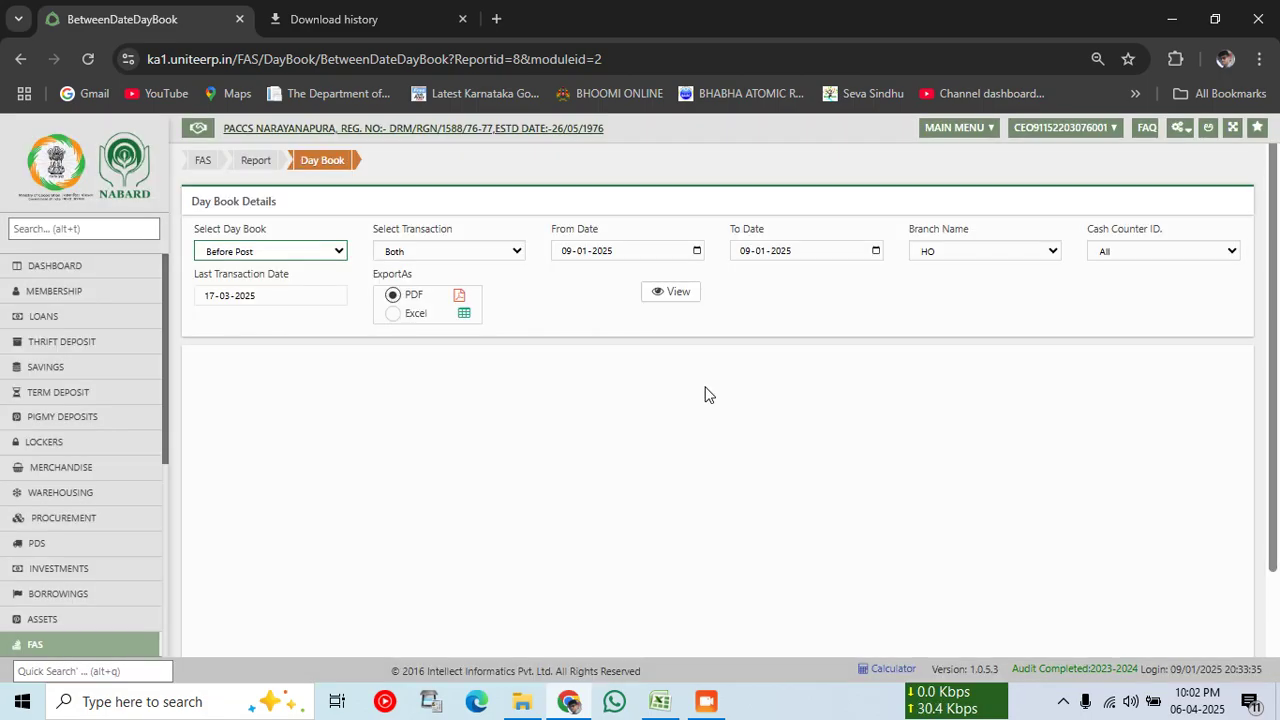
pyautogui.click(678, 291)
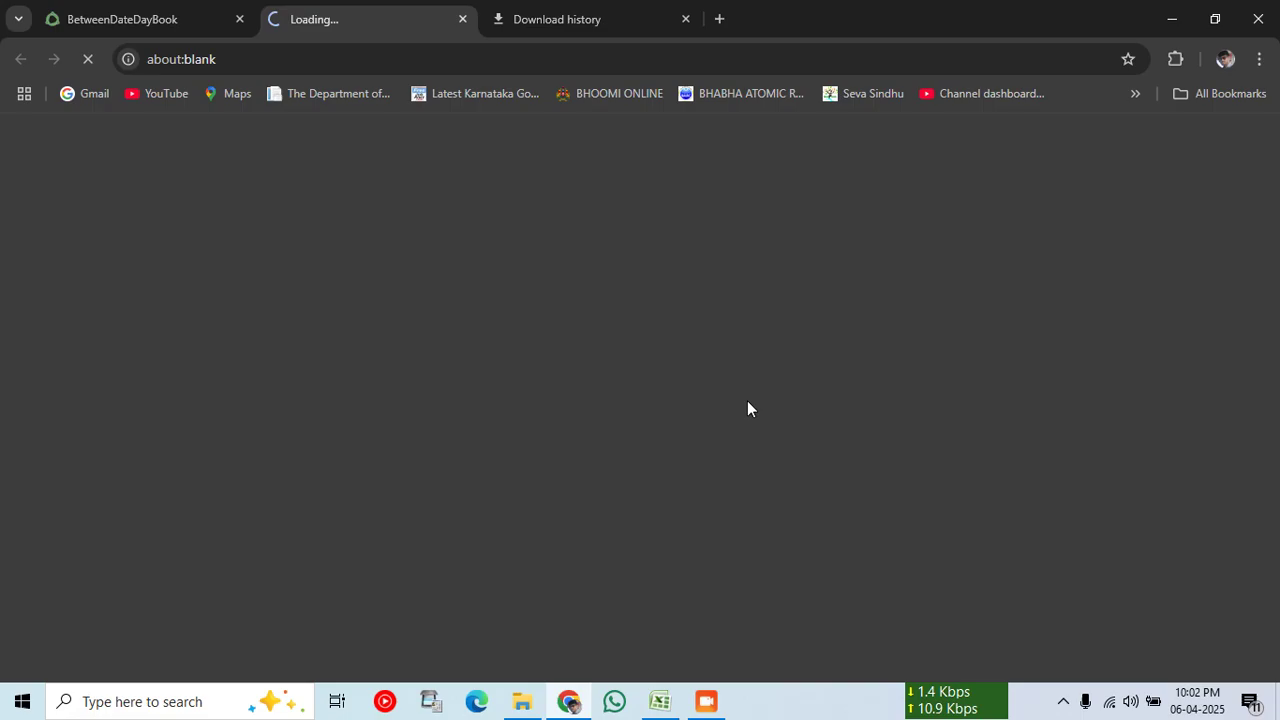
# Step: Reset the PDF zoom to 100% and scroll through the 34-page Day Book report
pyautogui.hotkey('ctrl', '+')
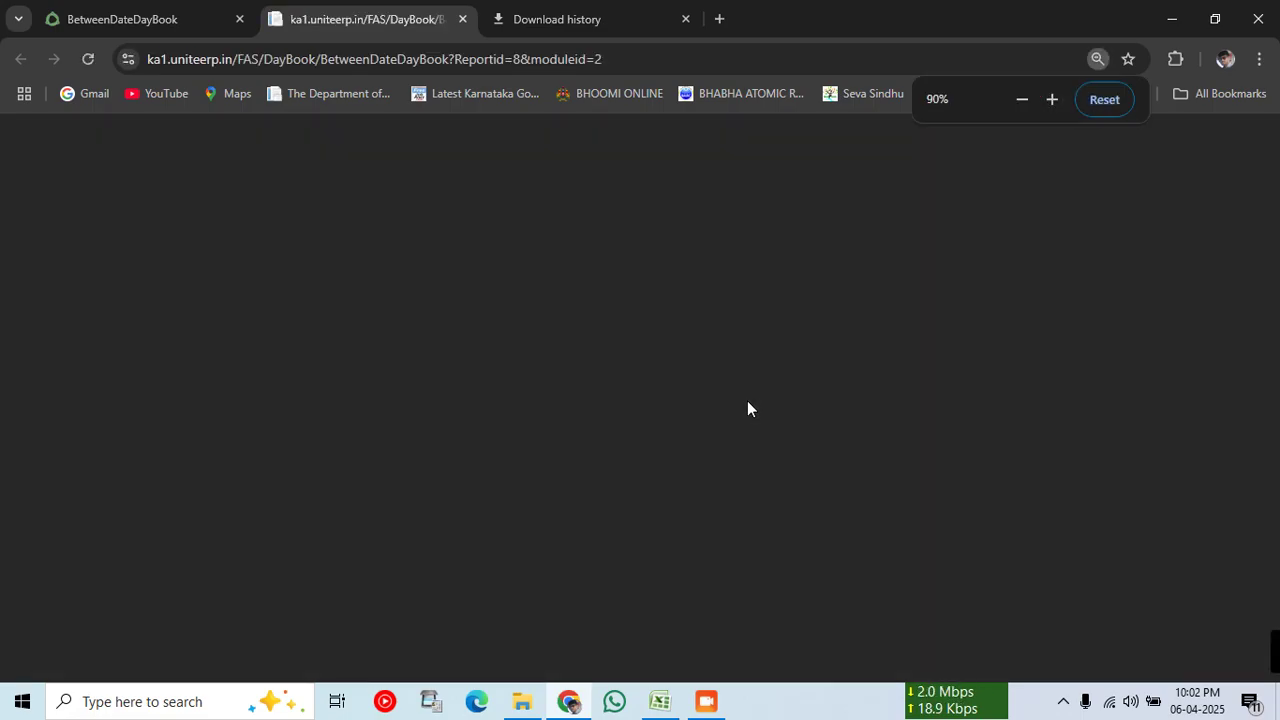
pyautogui.hotkey('ctrl', '+')
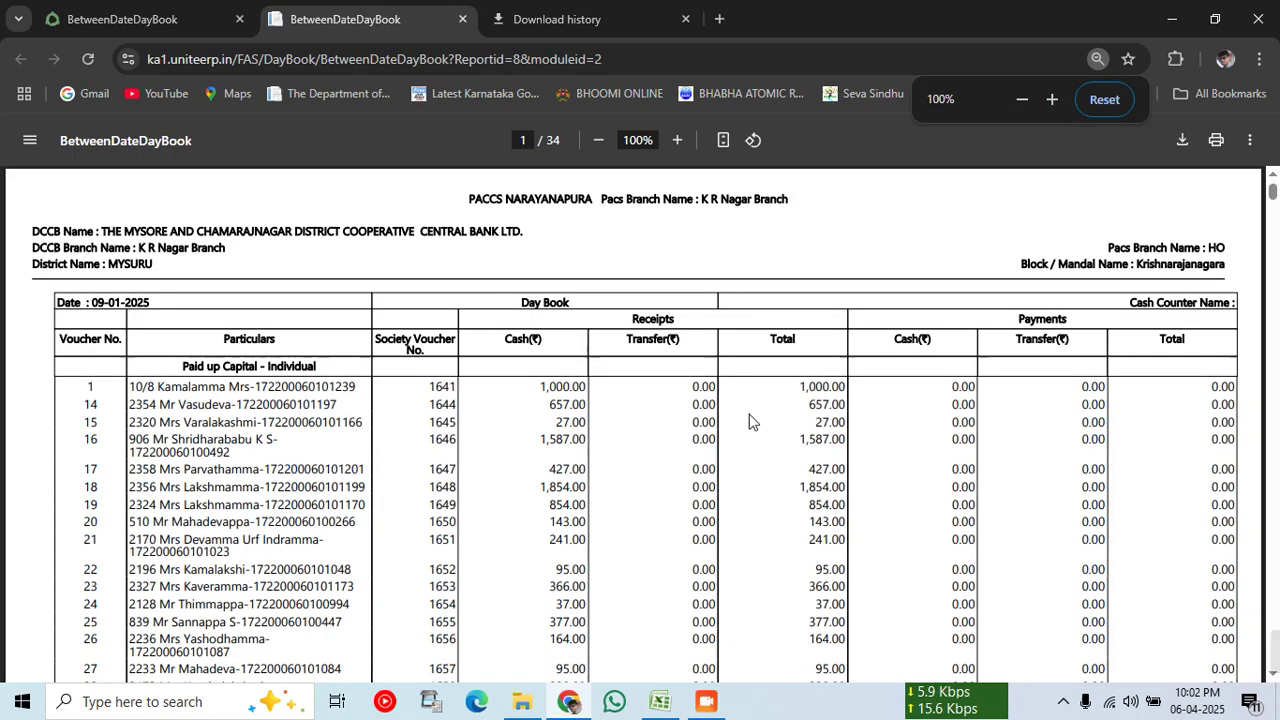
pyautogui.scroll(-10, 752, 418)
pyautogui.scroll(-20, 829, 429)
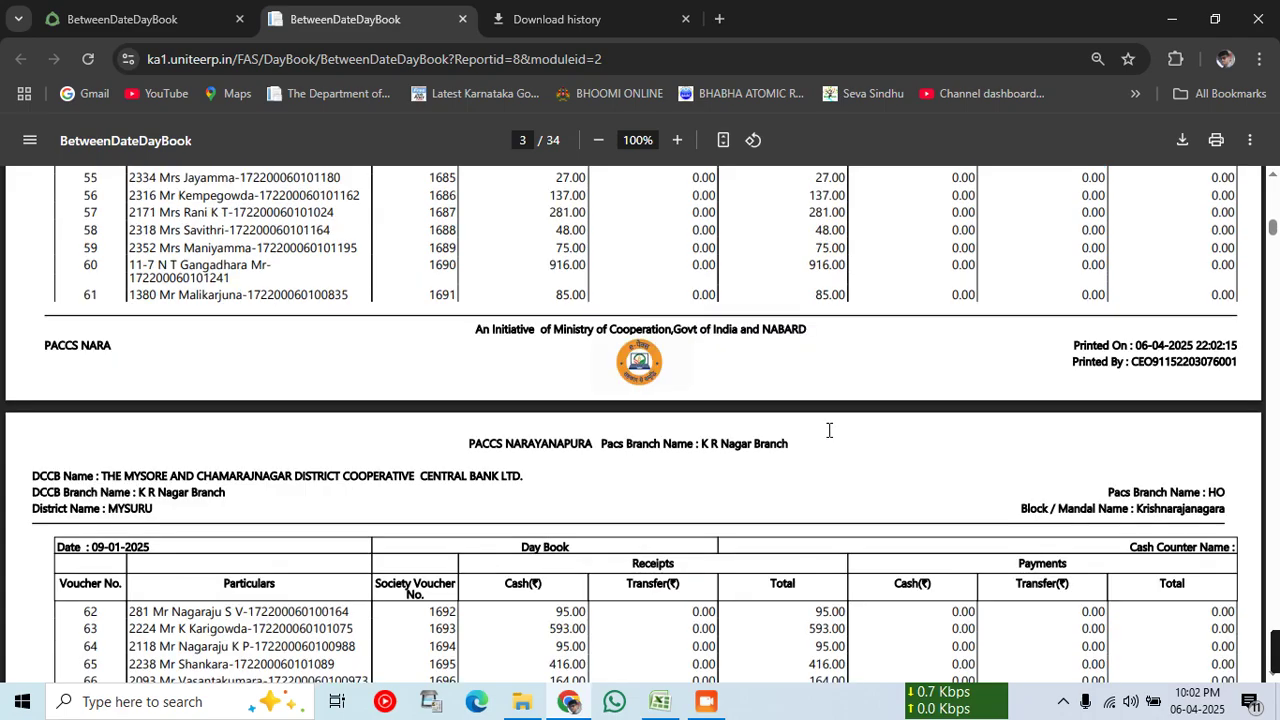
pyautogui.scroll(20, 829, 430)
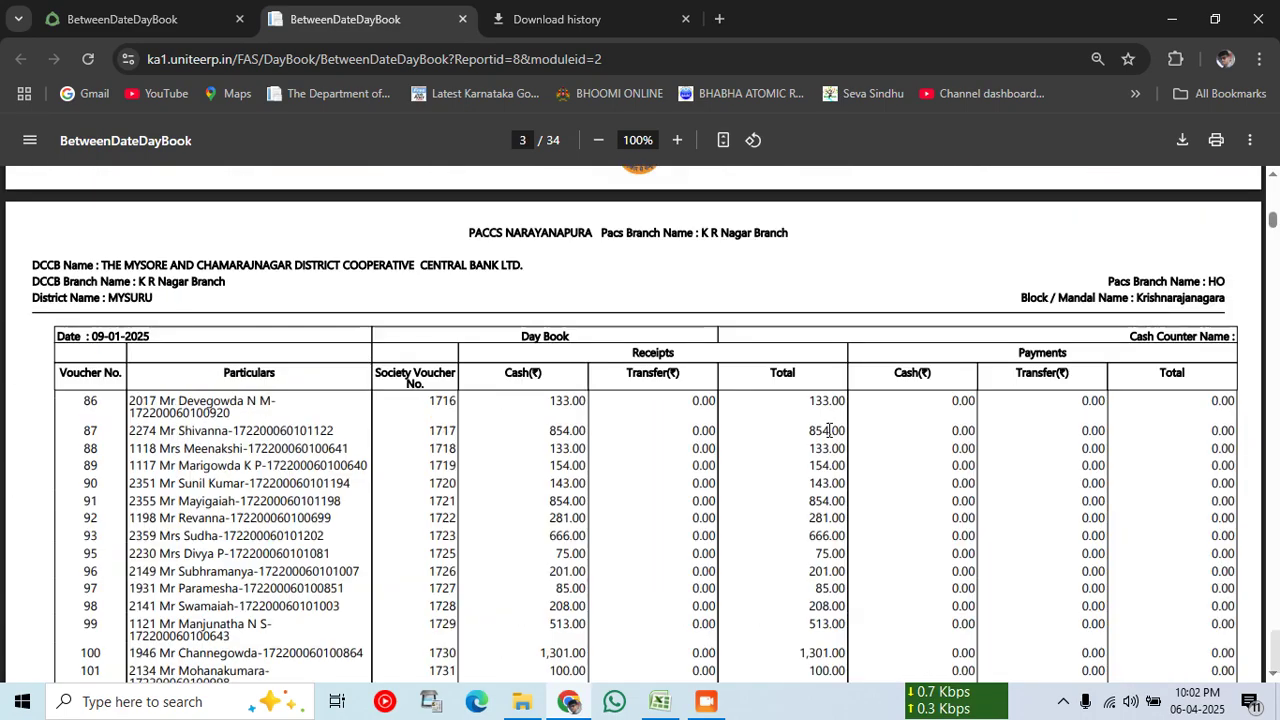
pyautogui.scroll(-1, 829, 430)
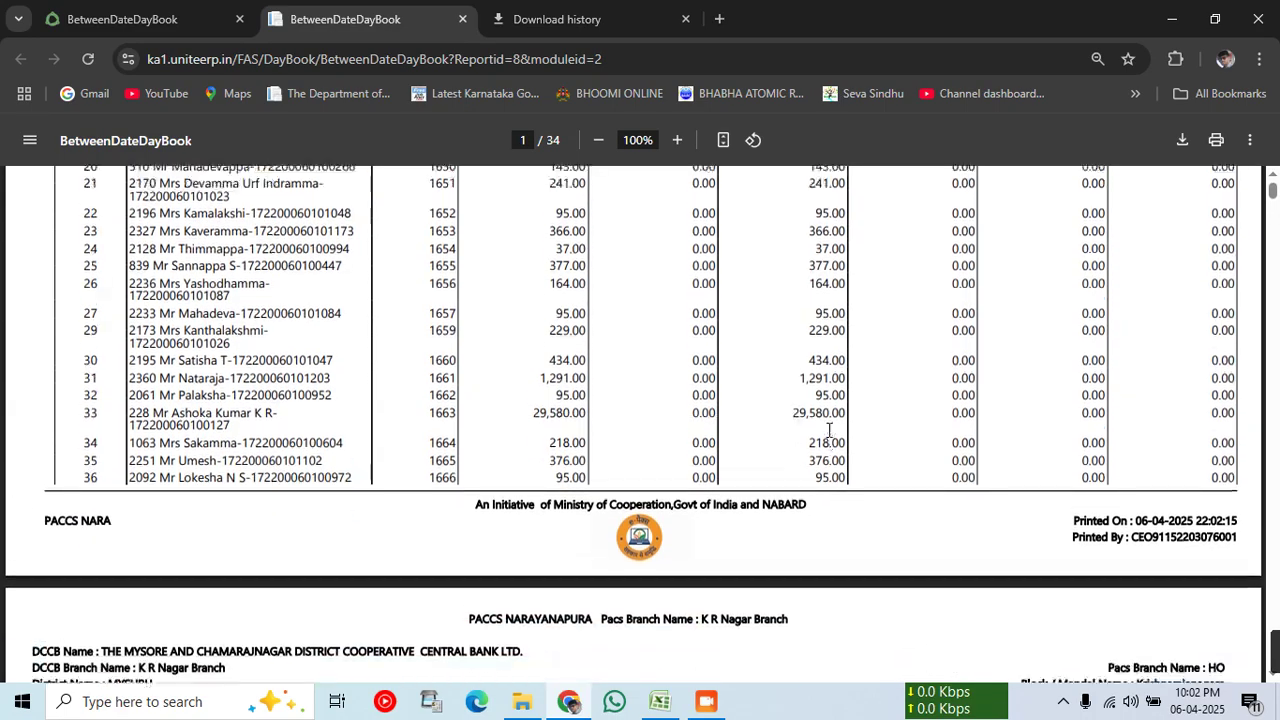
pyautogui.scroll(4, 829, 430)
pyautogui.scroll(-20, 829, 429)
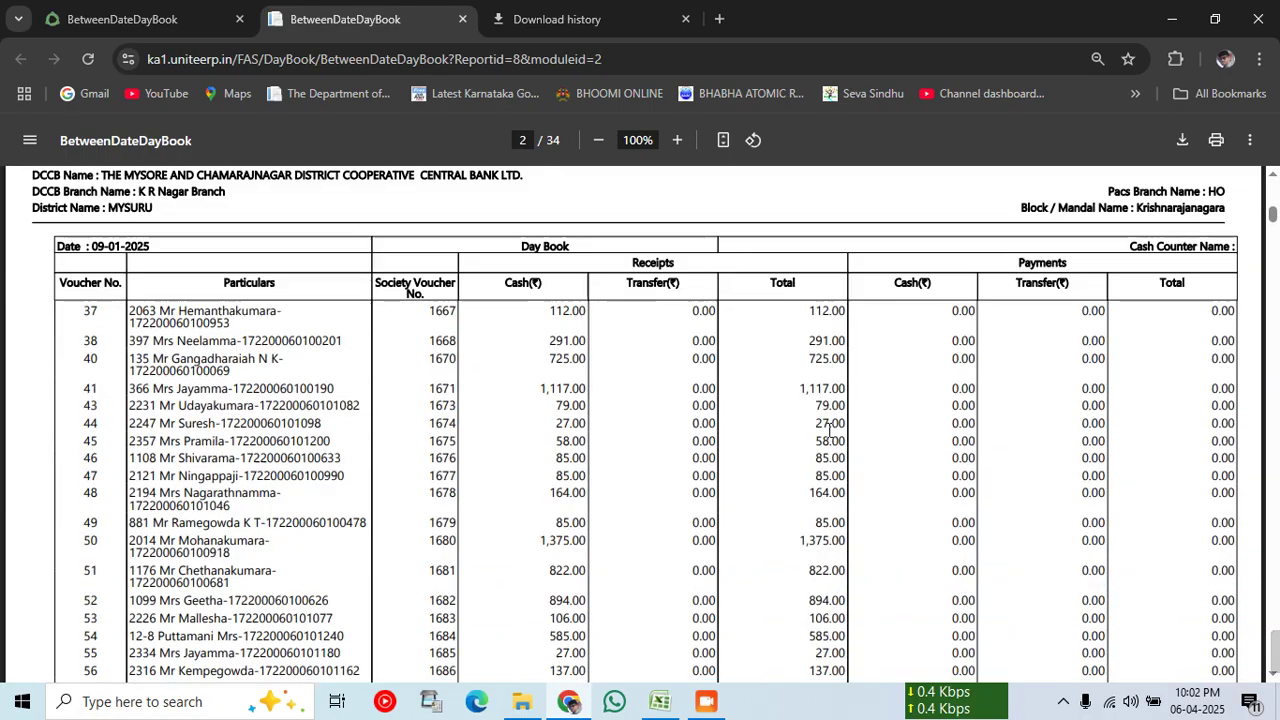
pyautogui.scroll(-20, 829, 430)
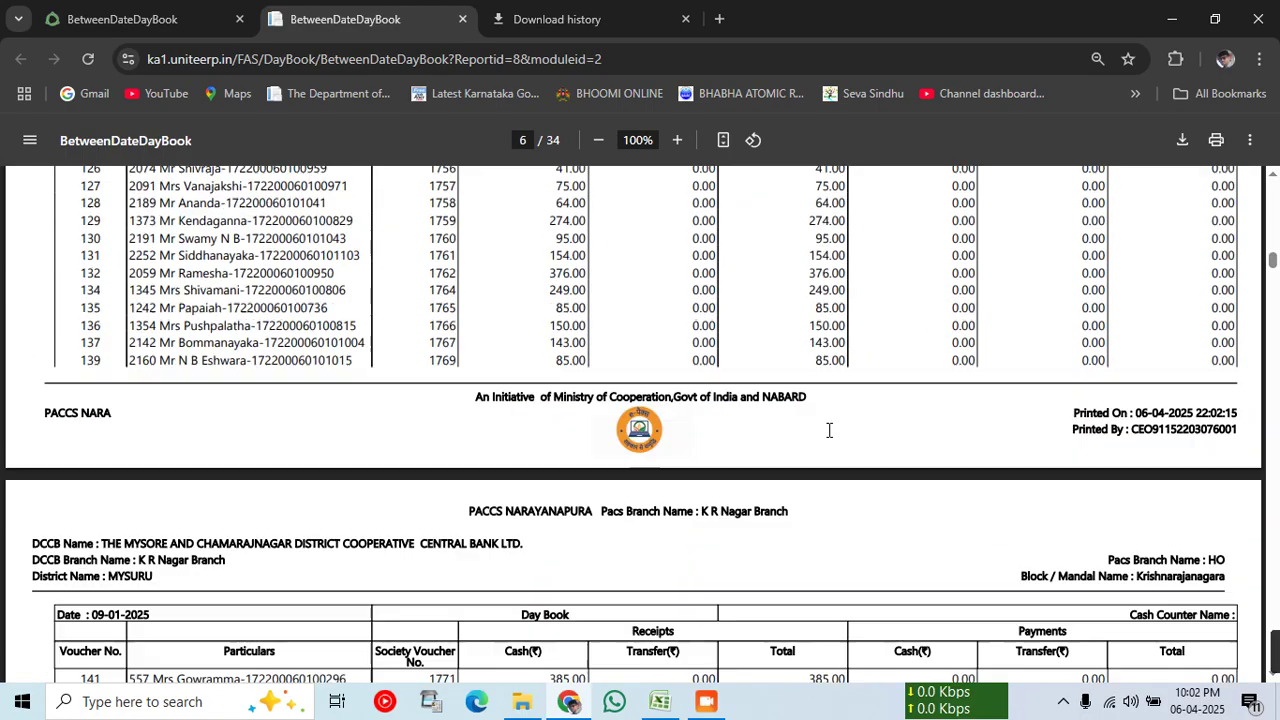
pyautogui.scroll(4, 829, 430)
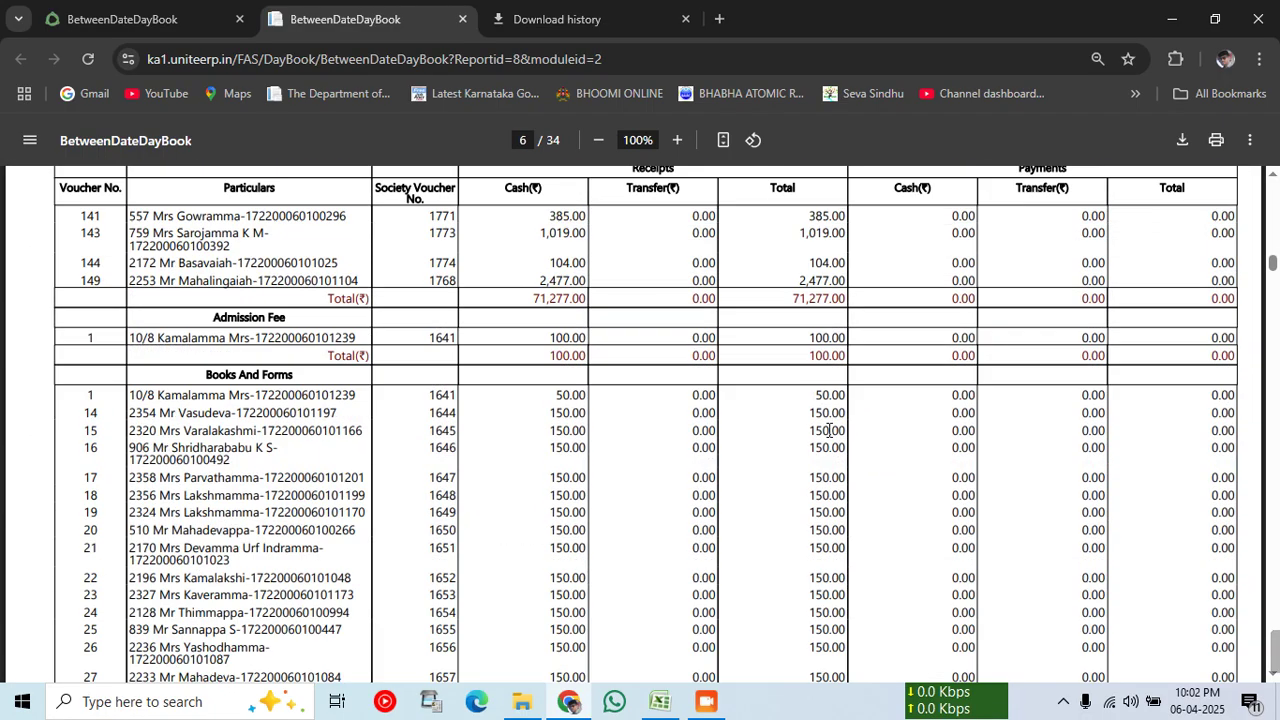
pyautogui.scroll(-4, 829, 430)
pyautogui.scroll(-13, 829, 430)
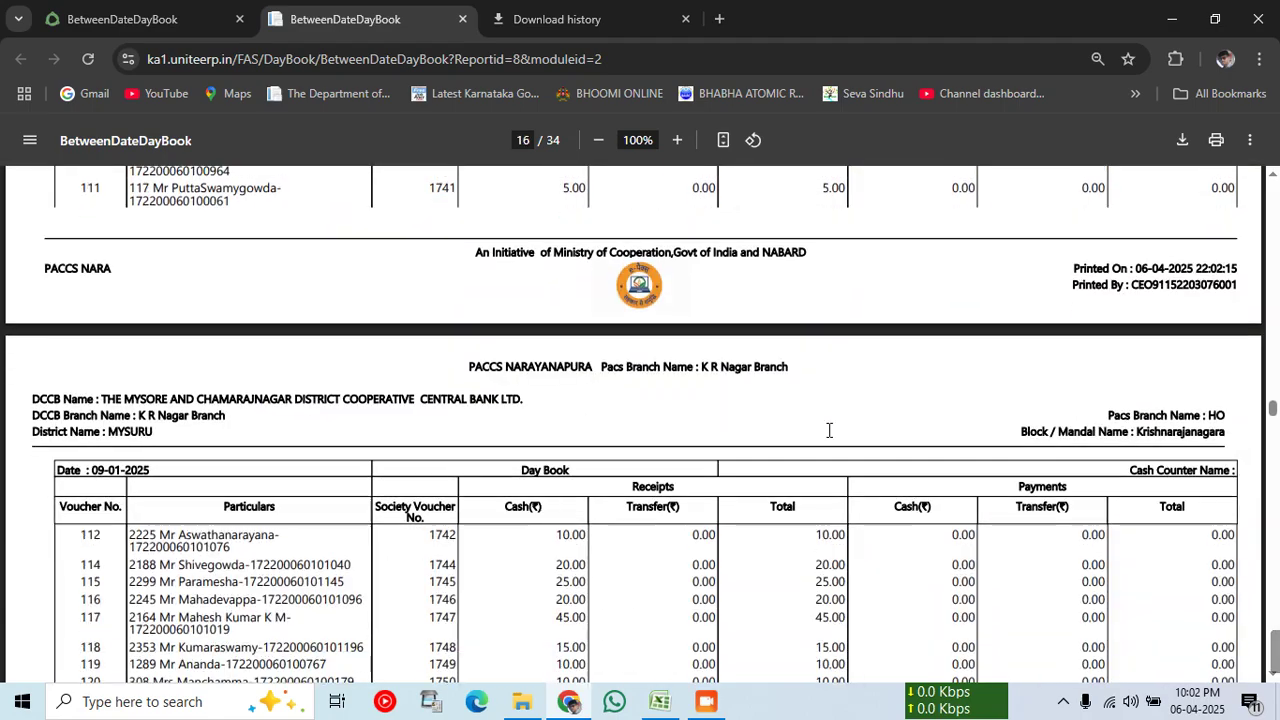
pyautogui.scroll(-5, 829, 430)
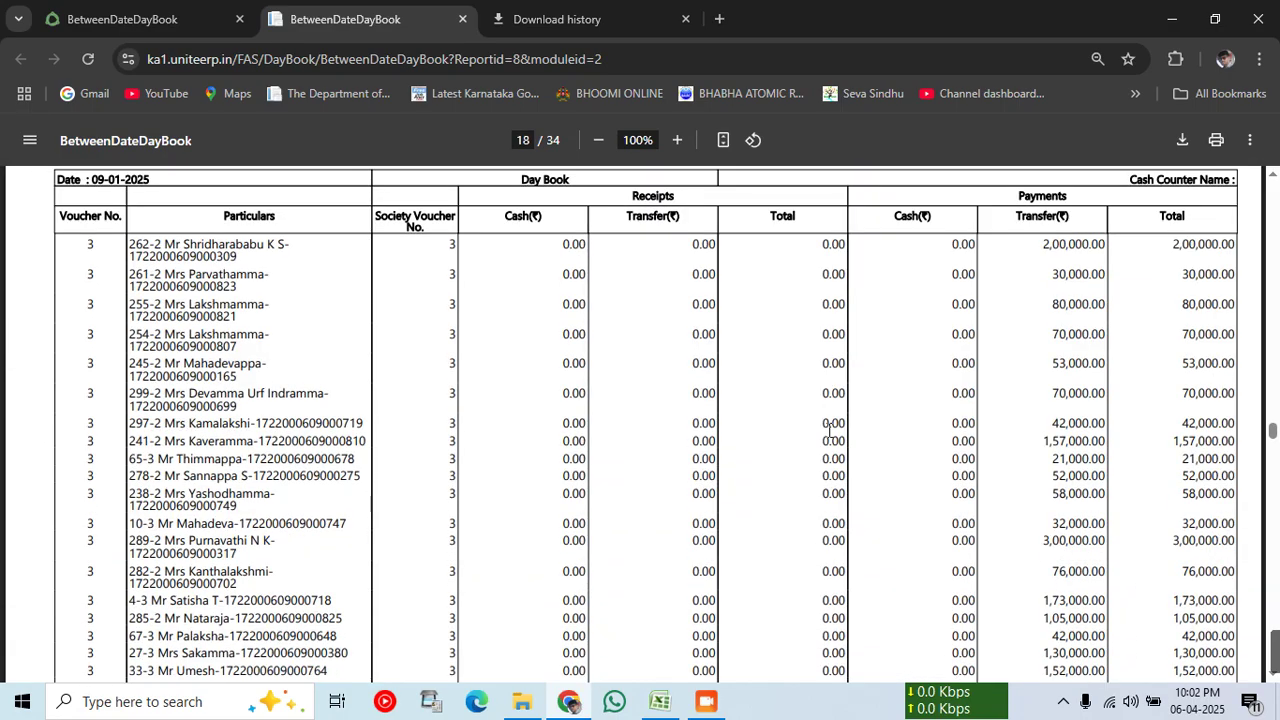
pyautogui.scroll(7, 829, 430)
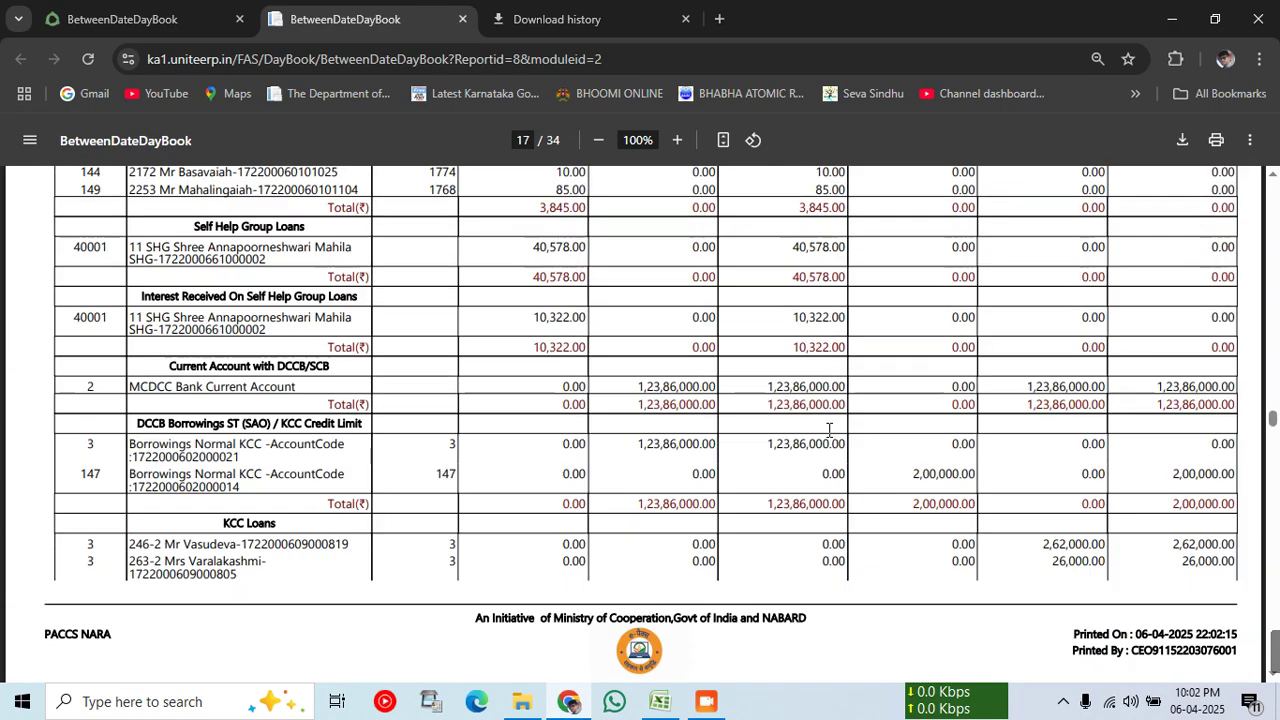
# Step: Highlight the 1,23,86,000.00 current account and payments transfer totals, then return to the form
pyautogui.moveTo(1025, 403); pyautogui.dragTo(1105, 404)
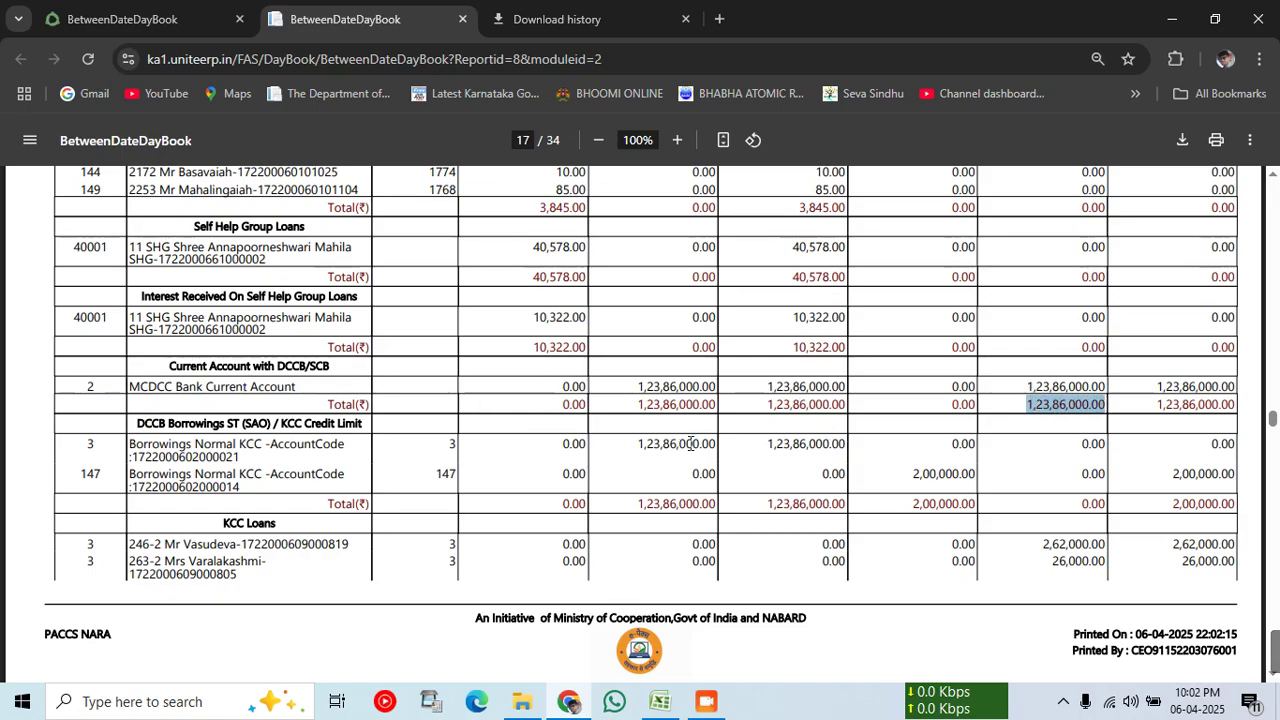
pyautogui.scroll(-15, 786, 443)
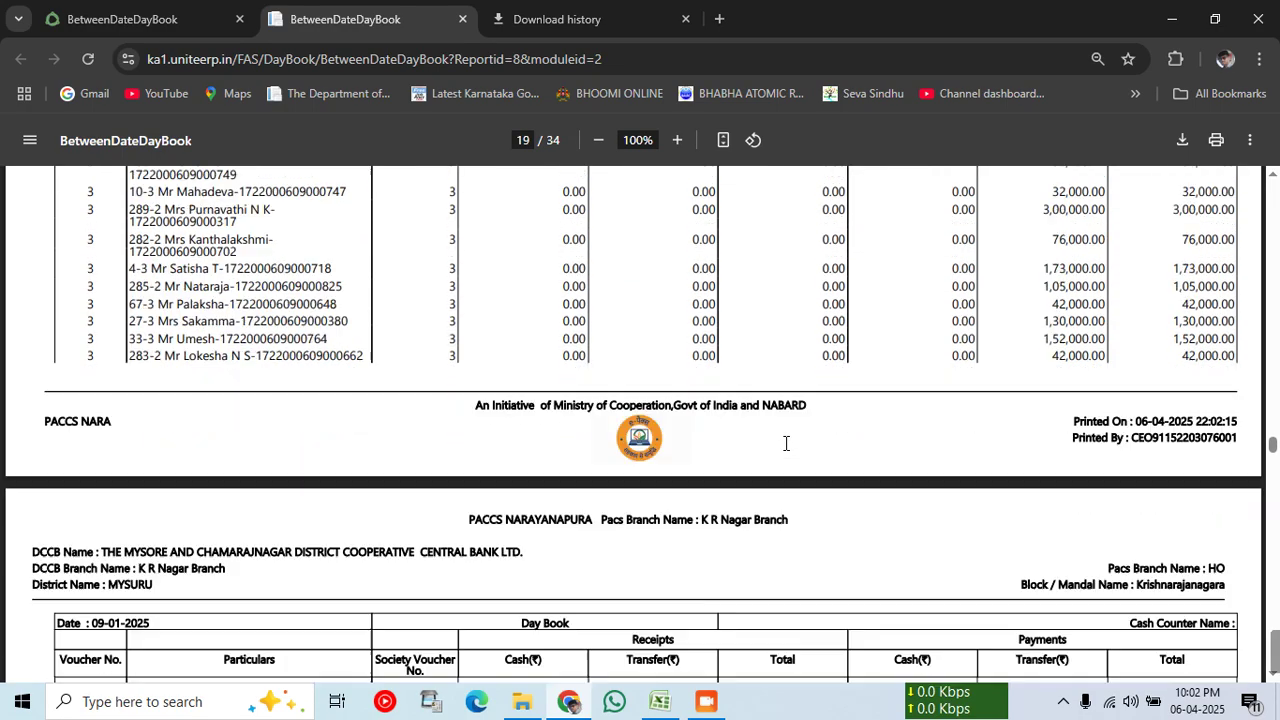
pyautogui.scroll(-10, 1052, 445)
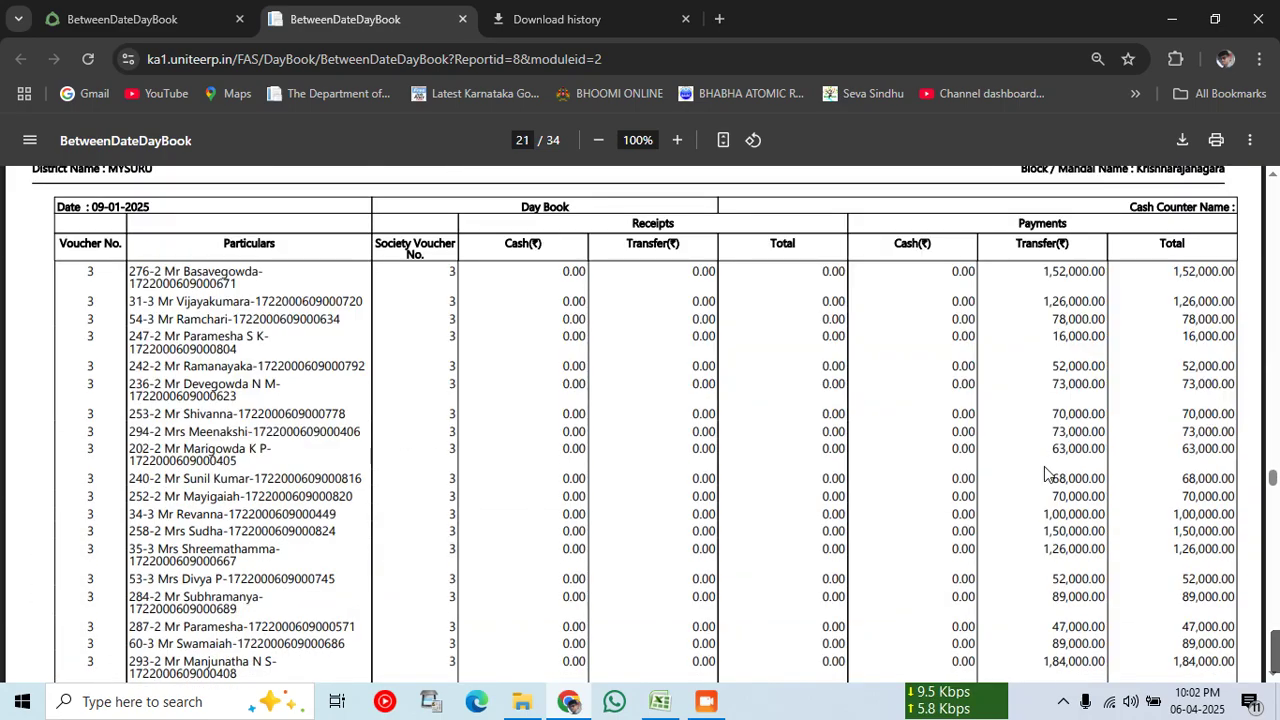
pyautogui.scroll(-10, 1047, 490)
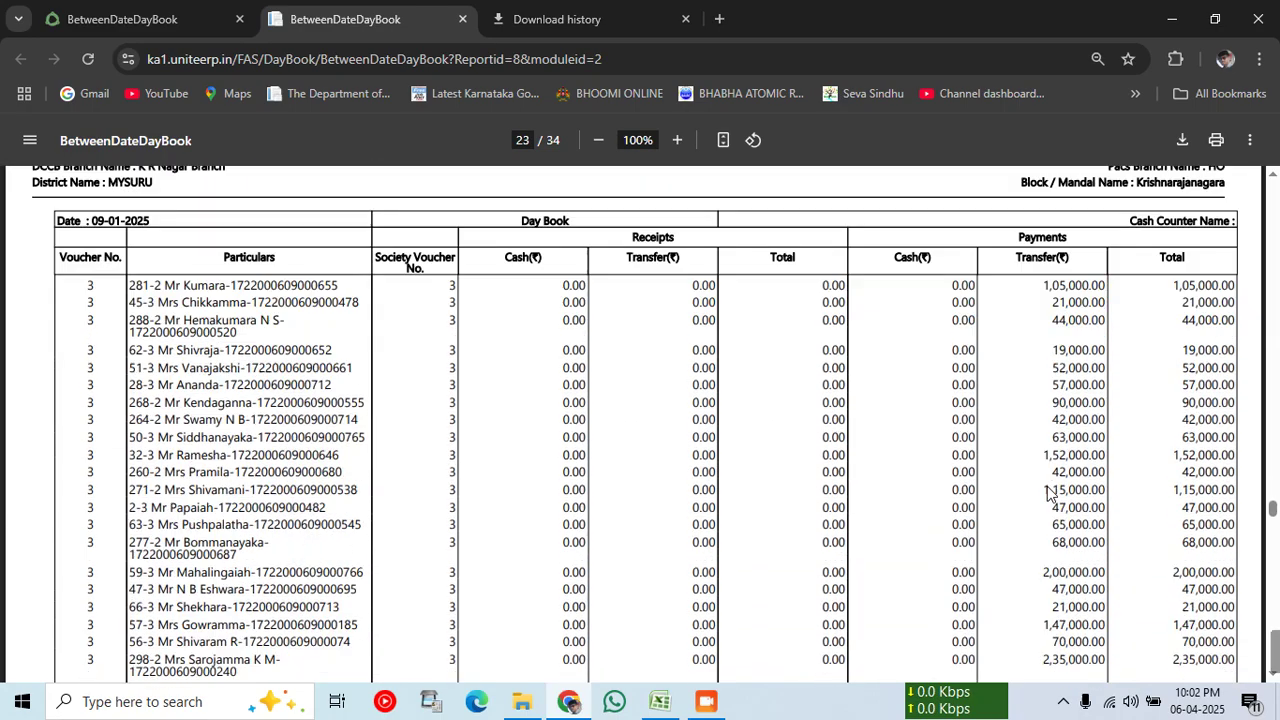
pyautogui.scroll(-4, 1047, 486)
pyautogui.scroll(4, 1047, 486)
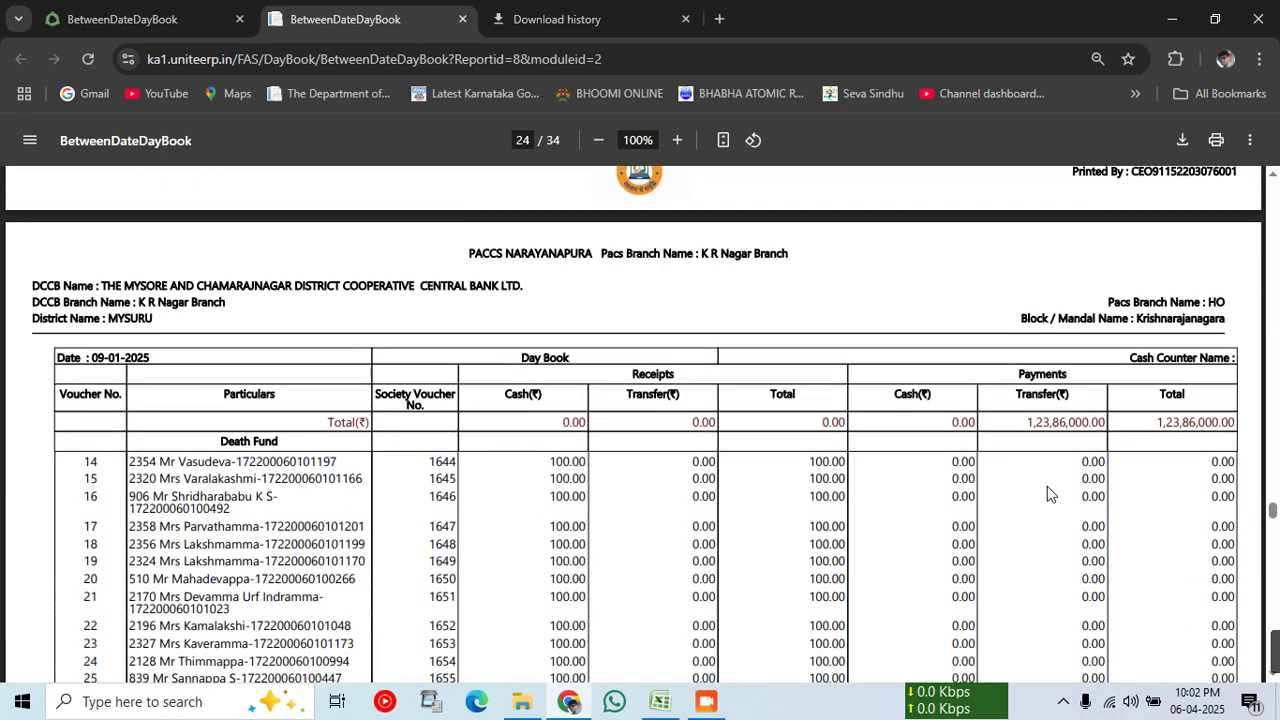
pyautogui.moveTo(1025, 493); pyautogui.dragTo(1106, 496)
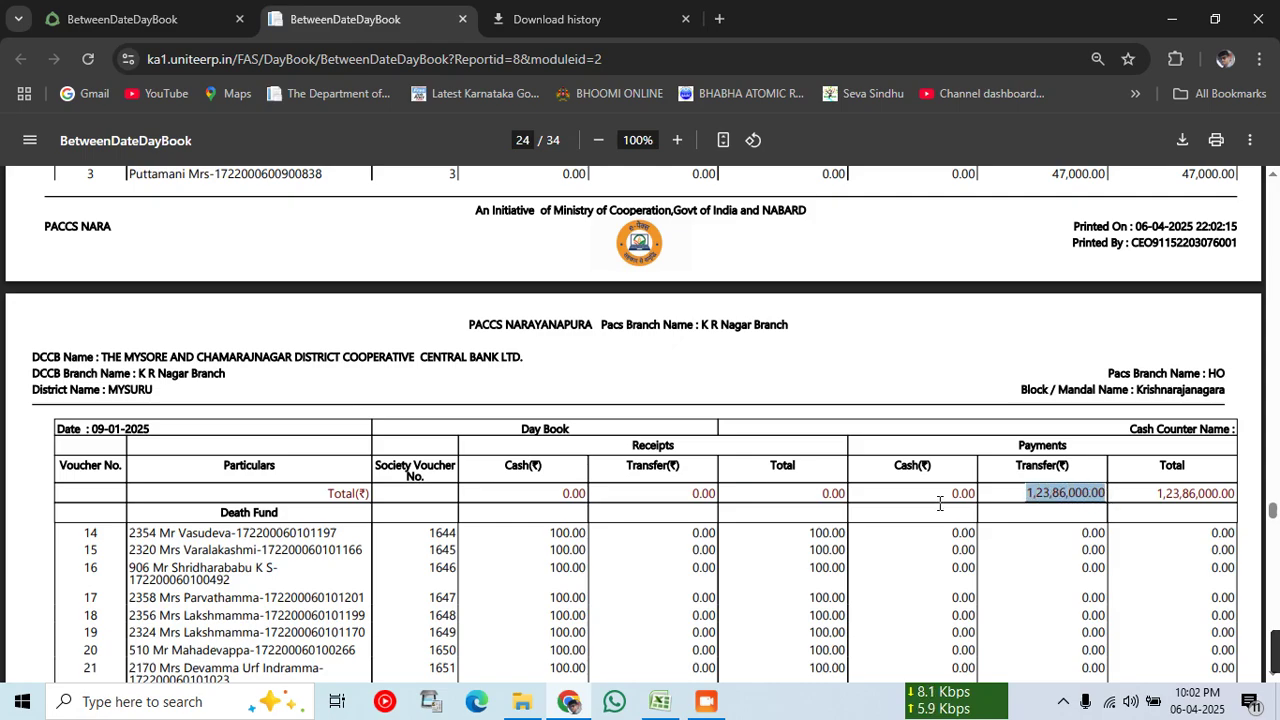
pyautogui.scroll(20, 546, 458)
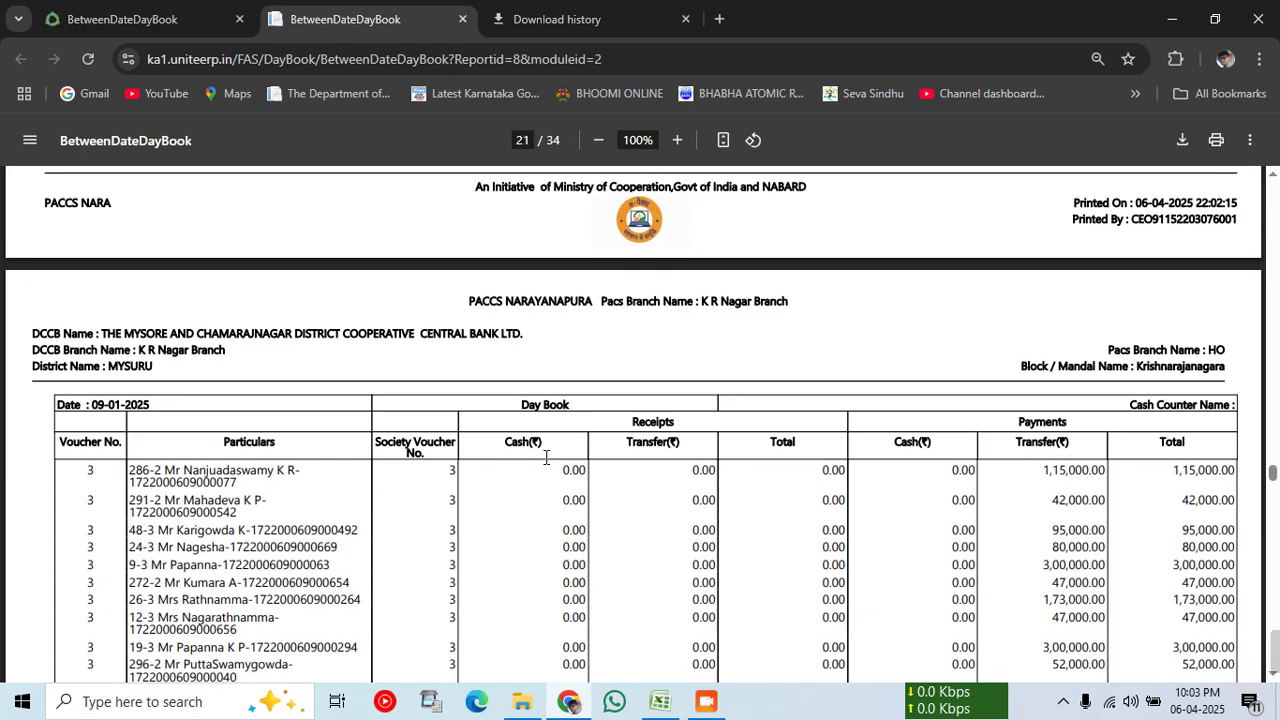
pyautogui.scroll(10, 546, 458)
pyautogui.hotkey('ctrl', 'shift', 'Tab')
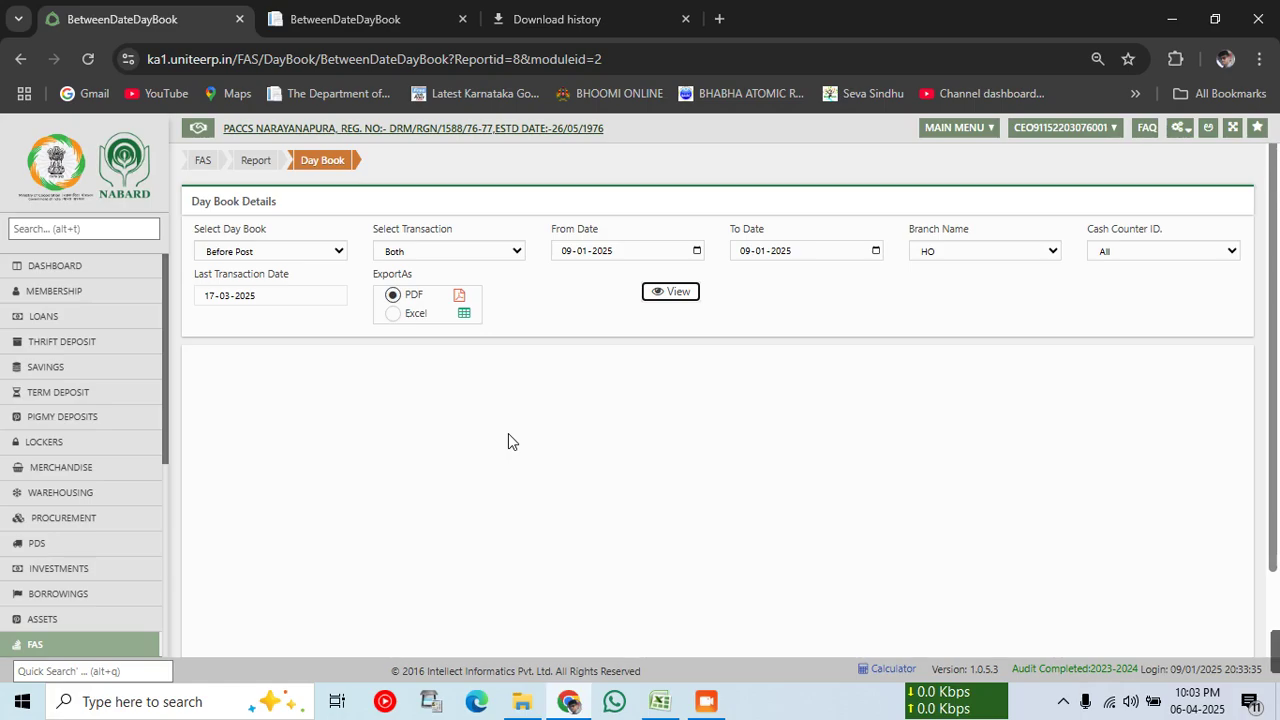
# Step: Go back to the services dashboard and open the Loans workflow page
pyautogui.click(91, 274)
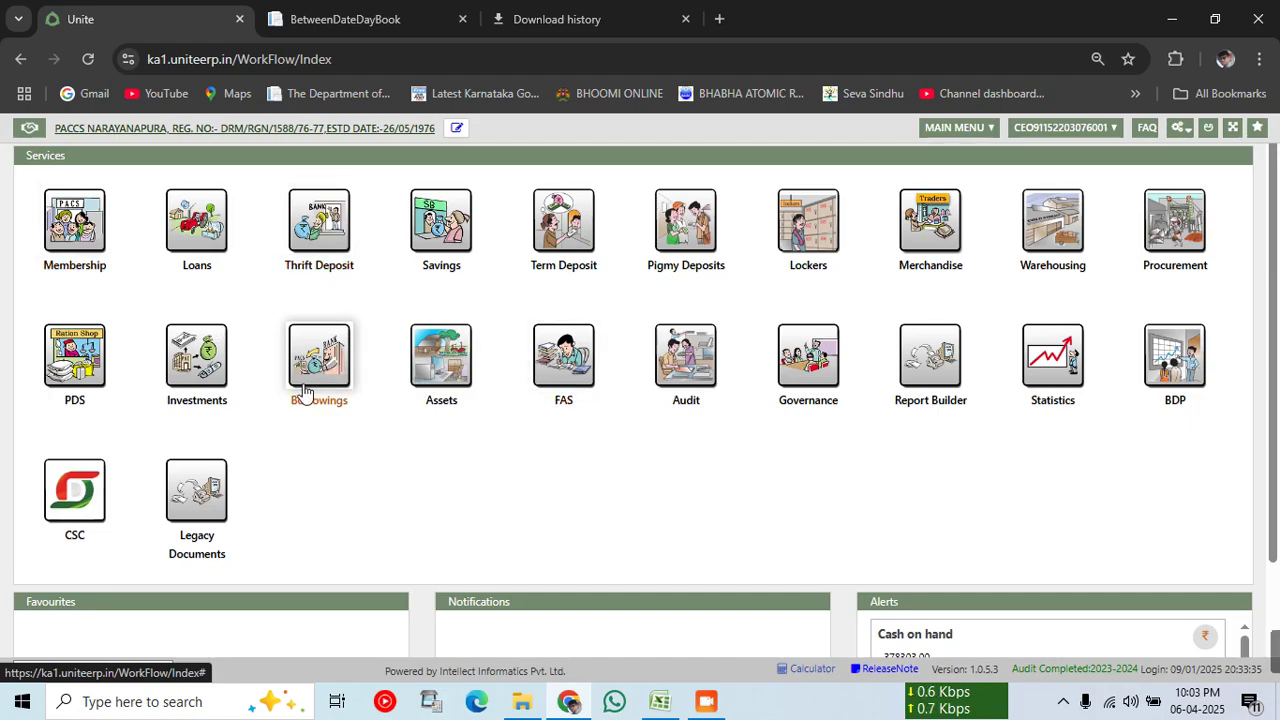
pyautogui.click(197, 246)
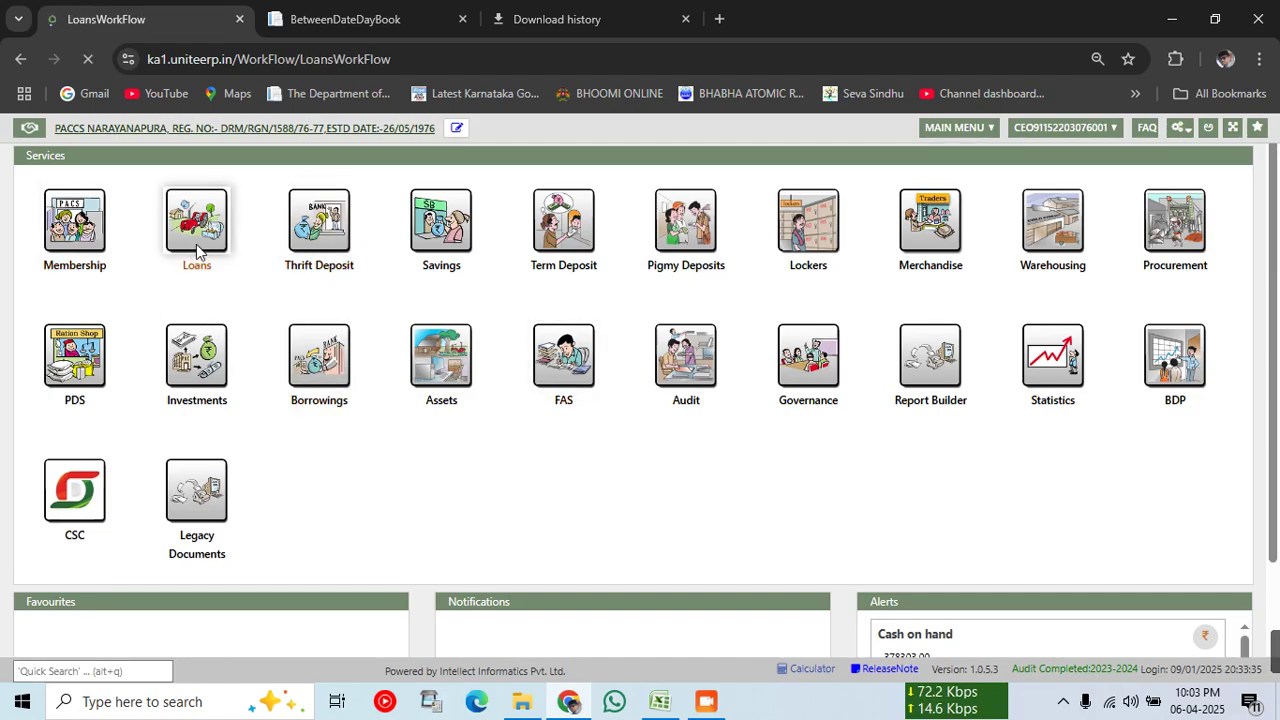